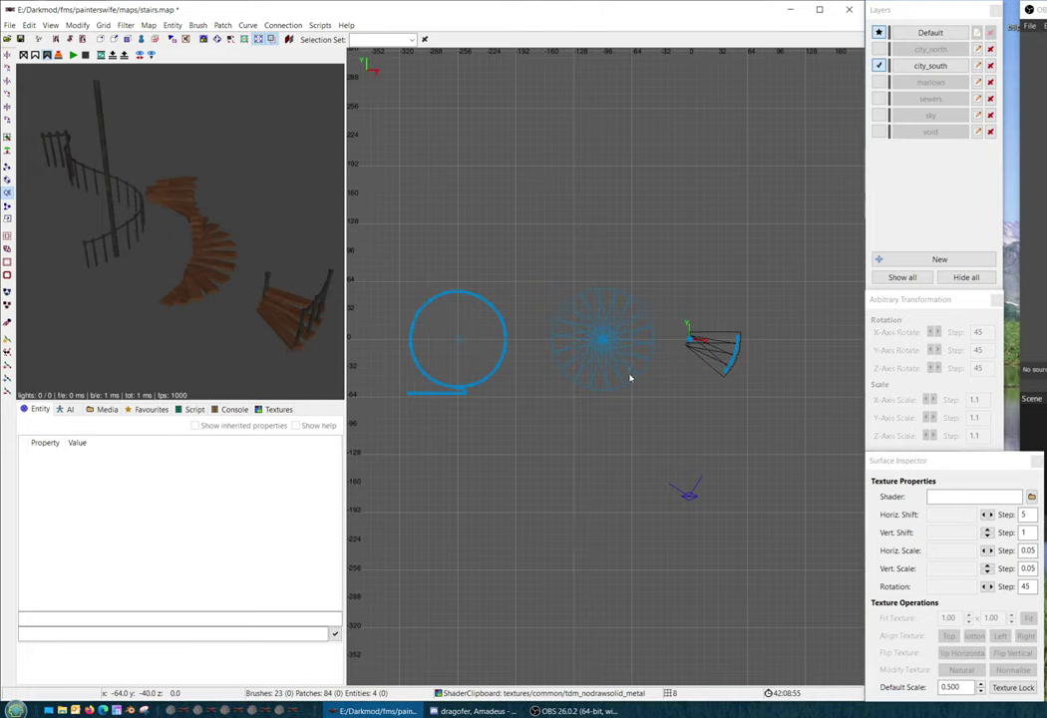
# Examine the short stair segment's top tread and its complete set of treads, posts and handrail
pyautogui.scroll(4, 627, 344)
pyautogui.scroll(1, 593, 370)
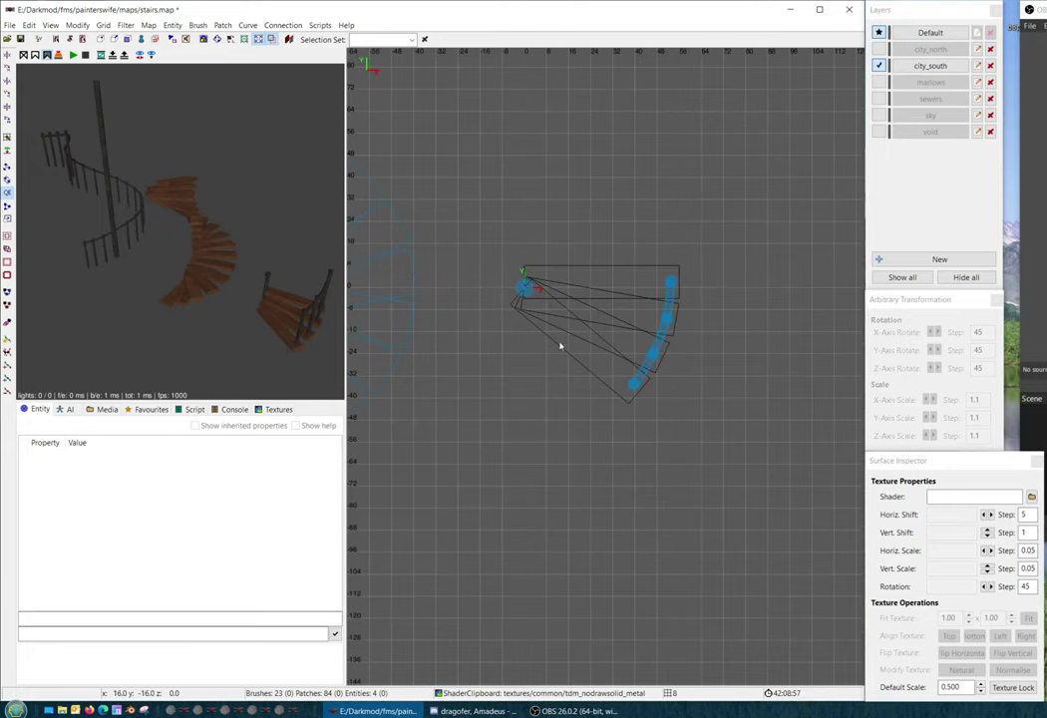
pyautogui.click(592, 285)
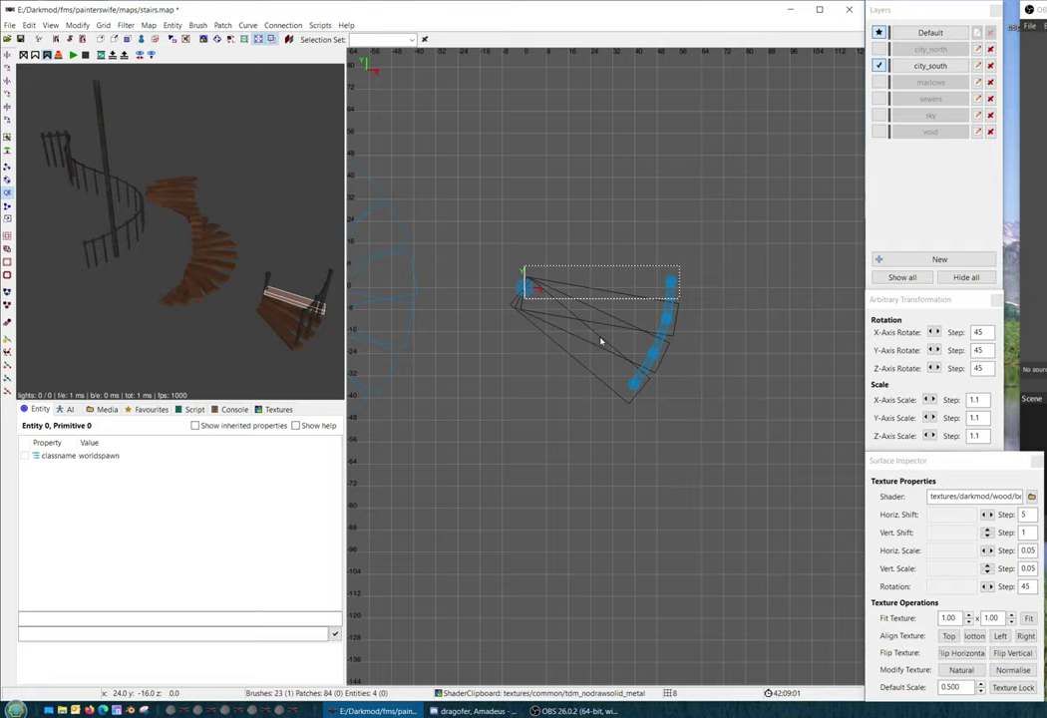
pyautogui.press('Escape')
pyautogui.keyDown('shift'); pyautogui.moveTo(502, 245); pyautogui.dragTo(711, 423); pyautogui.keyUp('shift')
pyautogui.scroll(-4, 713, 424)
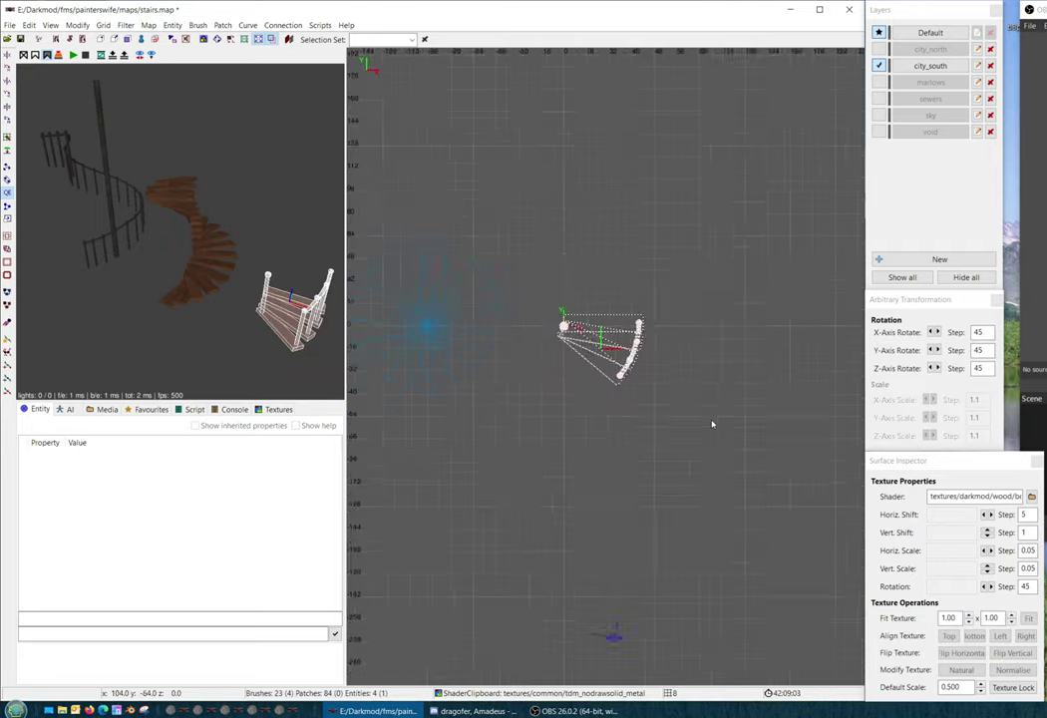
pyautogui.moveTo(712, 425); pyautogui.dragTo(685, 548, button='right')
pyautogui.scroll(-3, 712, 429)
pyautogui.scroll(-2, 699, 446)
pyautogui.press('Escape')
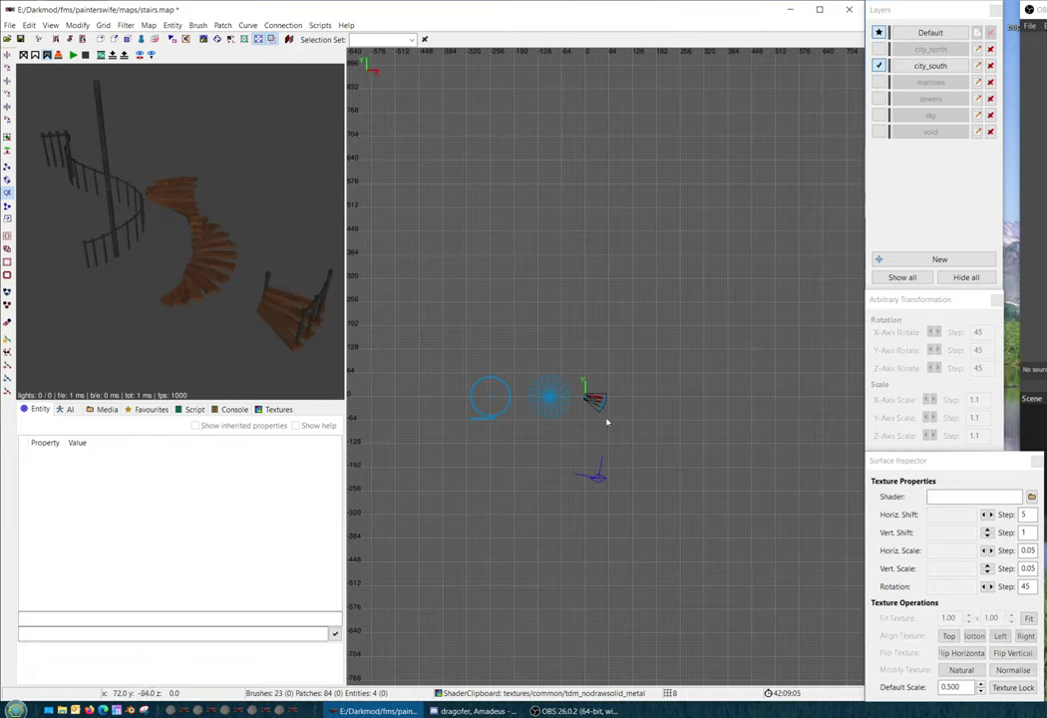
# Move all three stair assemblies together away from the map origin, about 128 units along negative X and 320 along positive Y
pyautogui.keyDown('shift'); pyautogui.moveTo(456, 355); pyautogui.dragTo(627, 444); pyautogui.keyUp('shift')
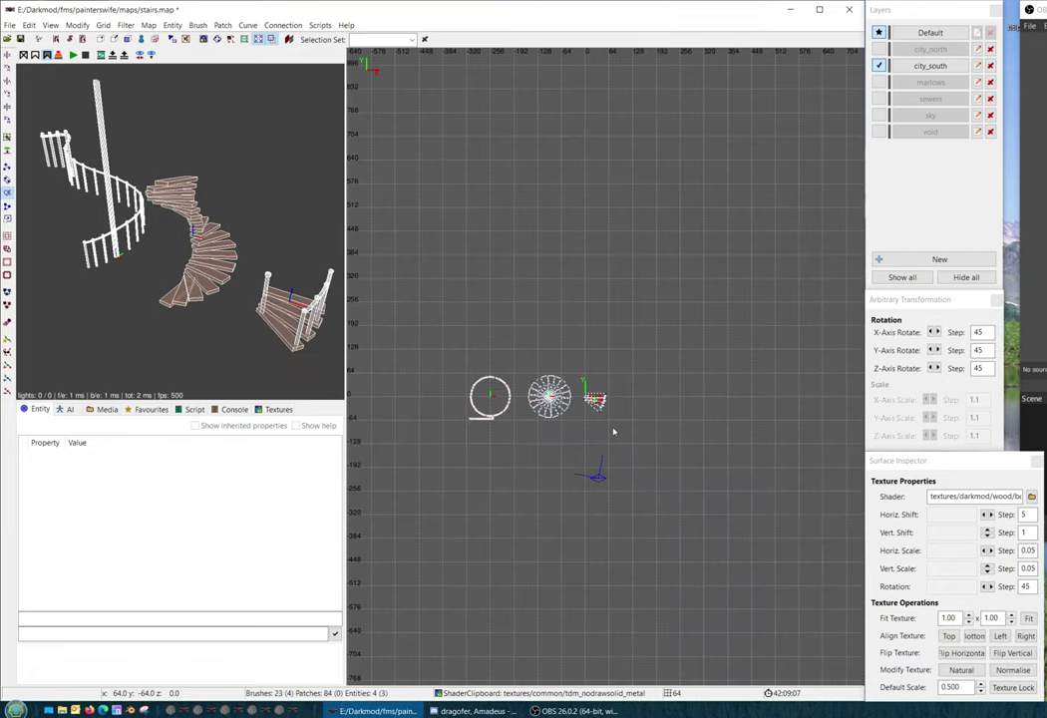
pyautogui.moveTo(560, 411); pyautogui.dragTo(599, 394)
pyautogui.press('Escape')
# Duplicate the short stair segment with its railing and place the copy at the map origin
pyautogui.keyDown('shift'); pyautogui.click(546, 280); pyautogui.keyUp('shift')
pyautogui.scroll(4, 649, 455)
pyautogui.hotkey('ctrl', 'Tab')
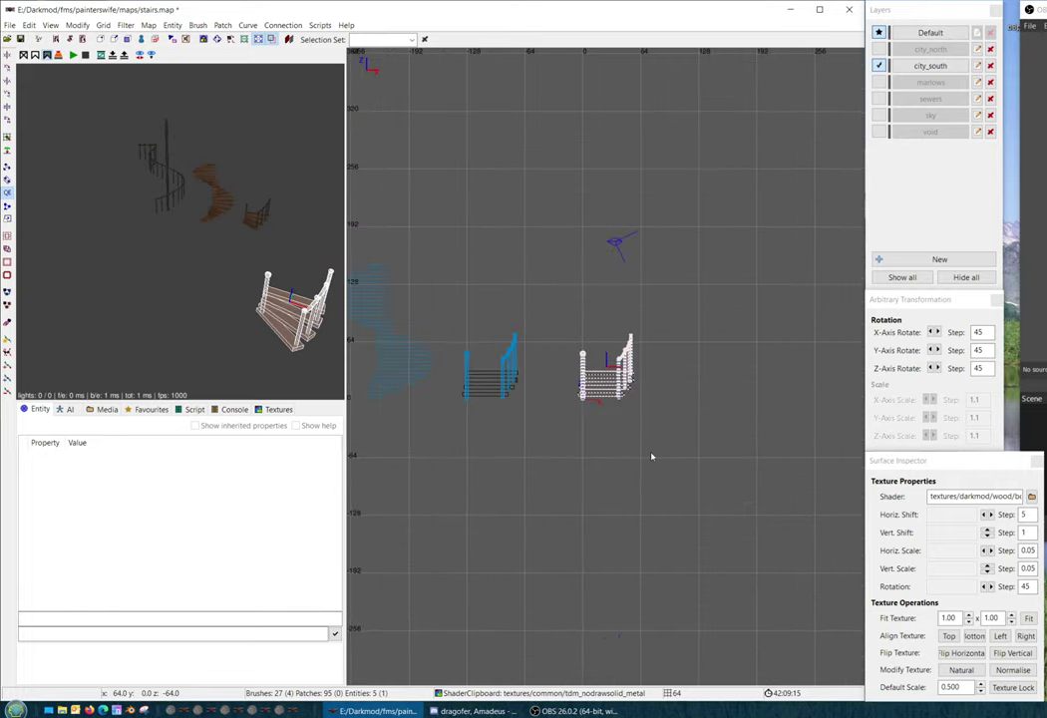
pyautogui.hotkey('ctrl', 'Tab')
pyautogui.scroll(2, 652, 456)
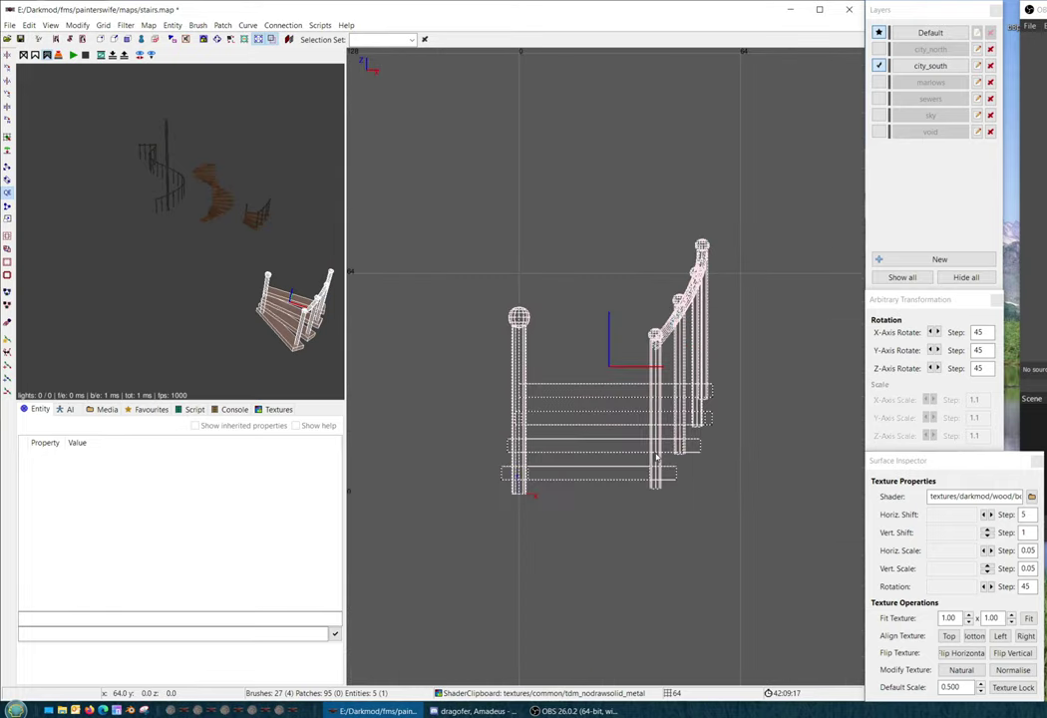
pyautogui.scroll(2, 659, 456)
pyautogui.hotkey('ctrl', 'Tab')
pyautogui.scroll(-3, 661, 457)
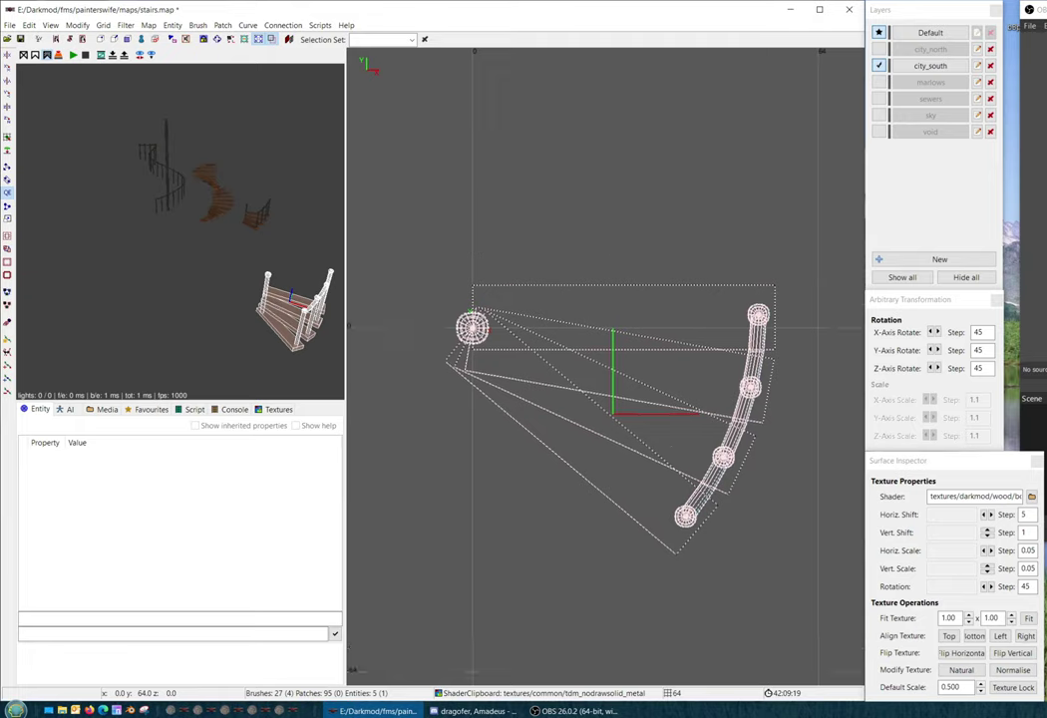
pyautogui.press('Escape')
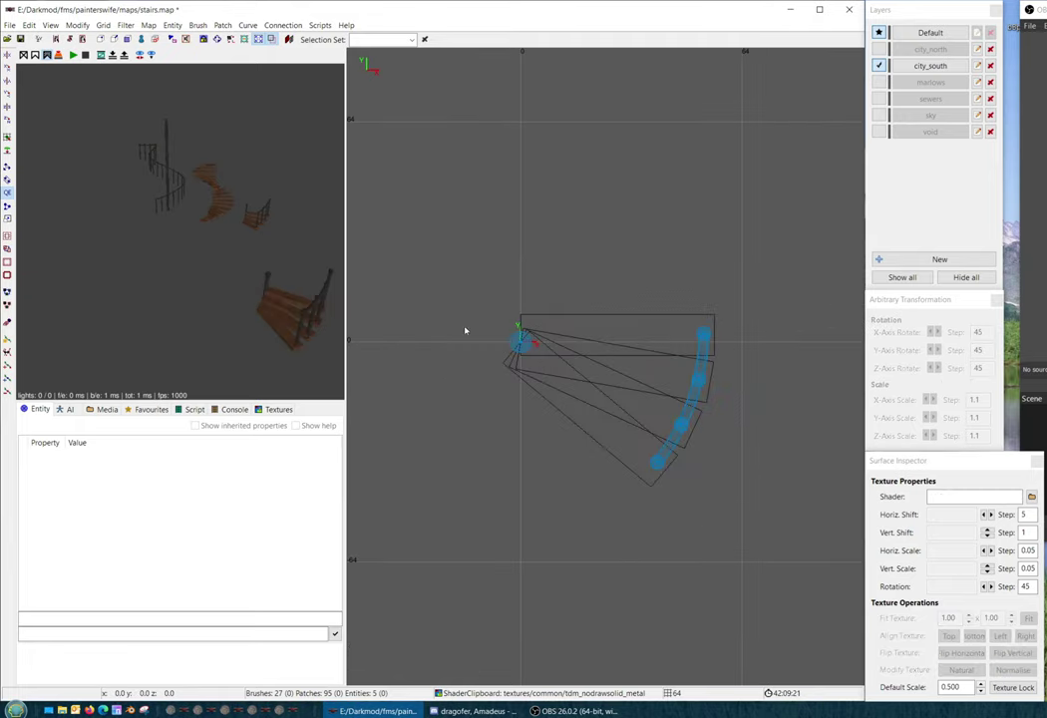
# Move the copied segment's post-and-railing entity off the treads by 128 units along X and 64 units along Y
pyautogui.keyDown('shift'); pyautogui.click(521, 342); pyautogui.keyUp('shift')
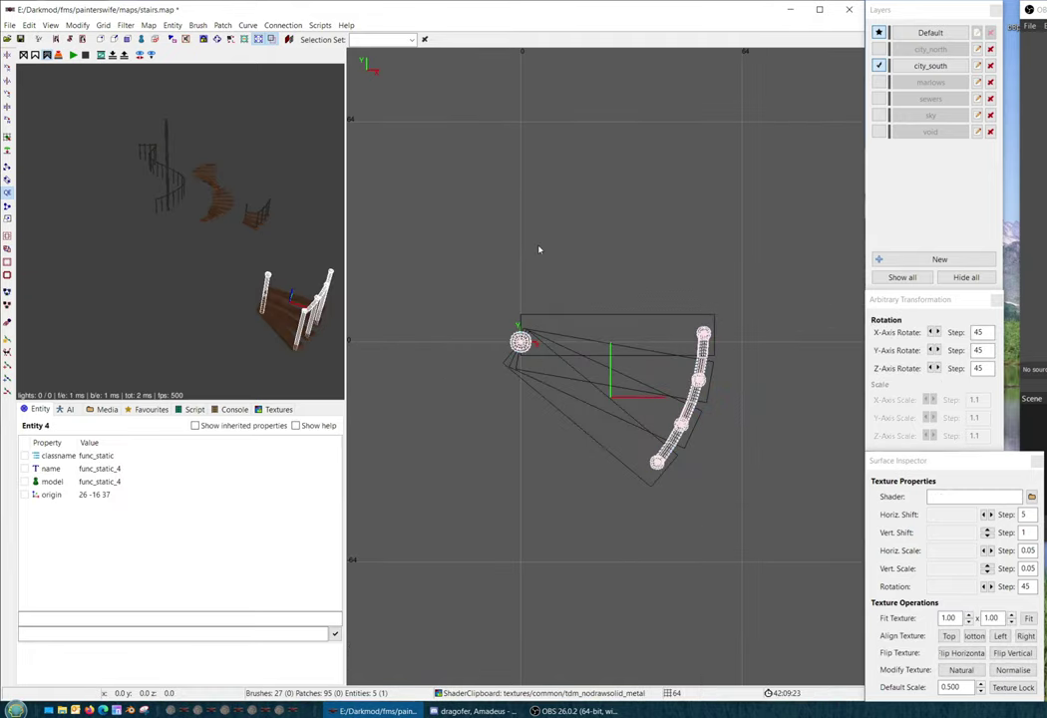
pyautogui.scroll(-6, 594, 369)
pyautogui.press('space')
pyautogui.moveTo(589, 367)
pyautogui.mouseDown()
pyautogui.moveTo(674, 367)
pyautogui.moveTo(682, 318)
pyautogui.mouseUp()
pyautogui.press('Escape')
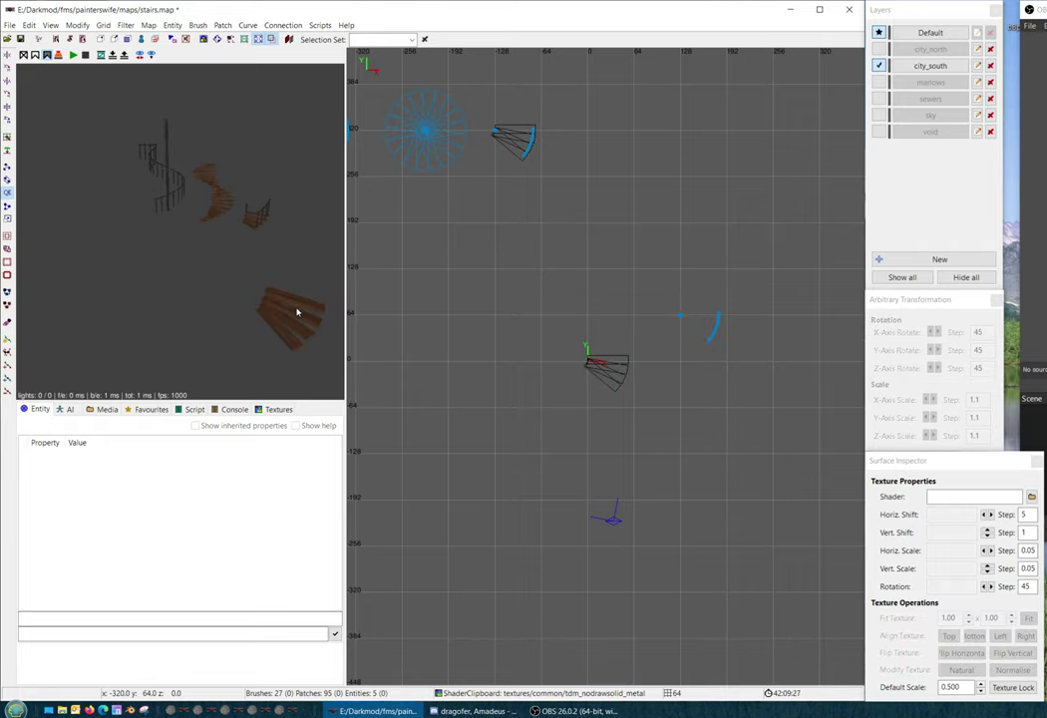
pyautogui.keyDown('shift'); pyautogui.click(315, 307); pyautogui.keyUp('shift')
pyautogui.scroll(7, 653, 405)
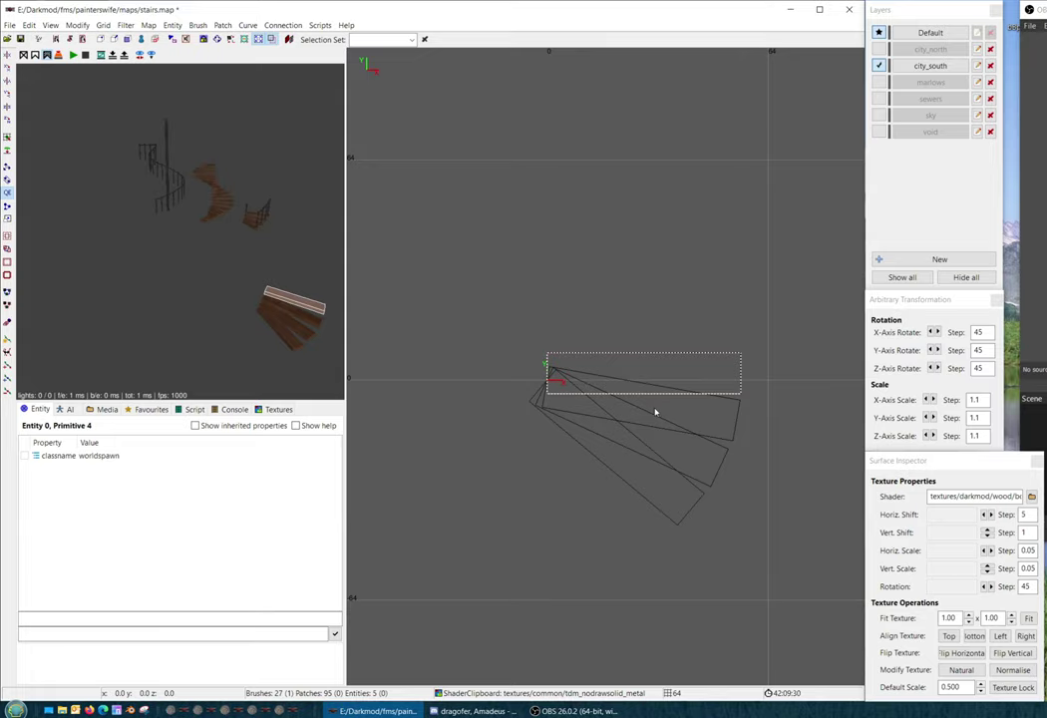
pyautogui.press('Escape')
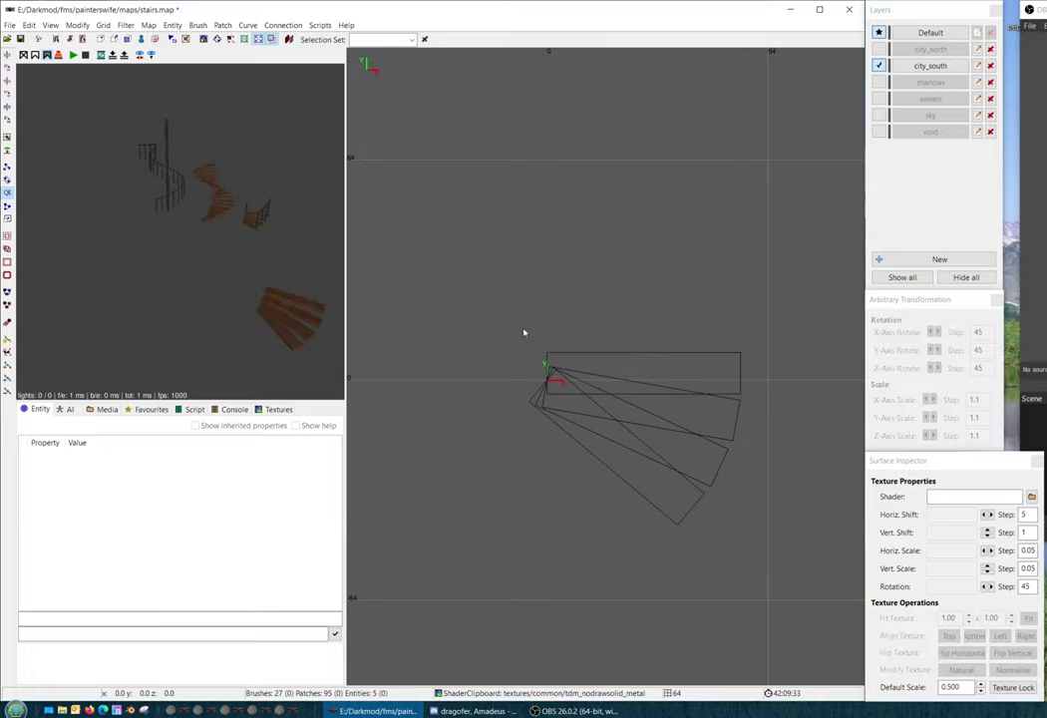
# Revert the set-aside post-and-railing func_static entity to worldspawn
pyautogui.moveTo(633, 394); pyautogui.dragTo(458, 429, button='right')
pyautogui.scroll(-2, 640, 394)
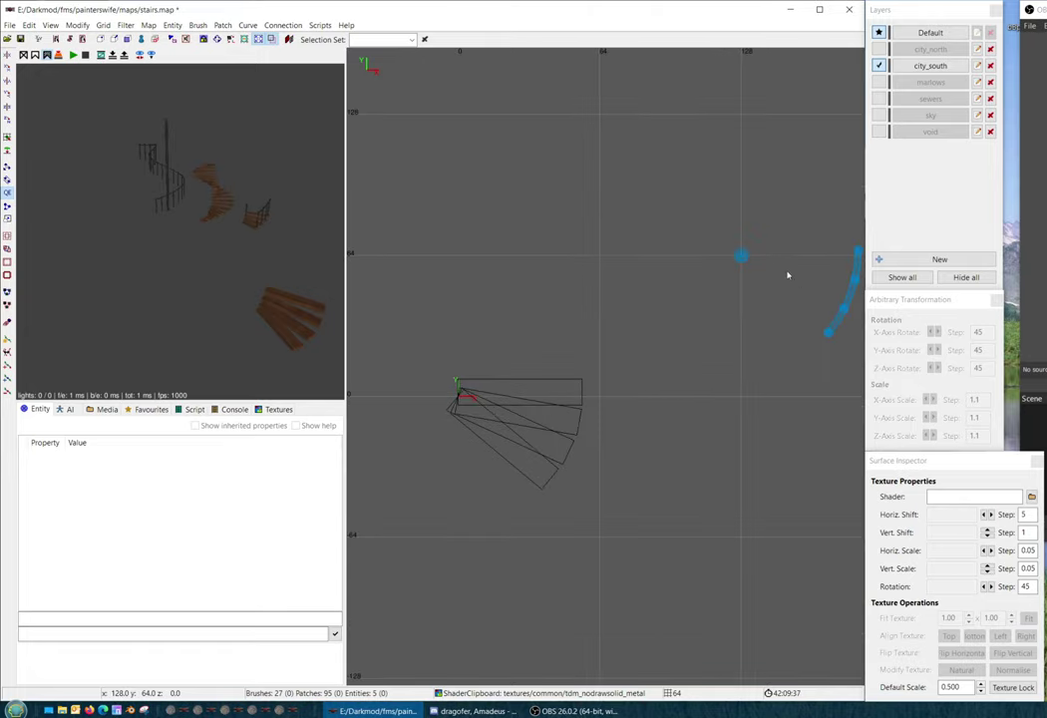
pyautogui.keyDown('shift'); pyautogui.moveTo(716, 225); pyautogui.dragTo(770, 285); pyautogui.keyUp('shift')
pyautogui.rightClick(698, 186)
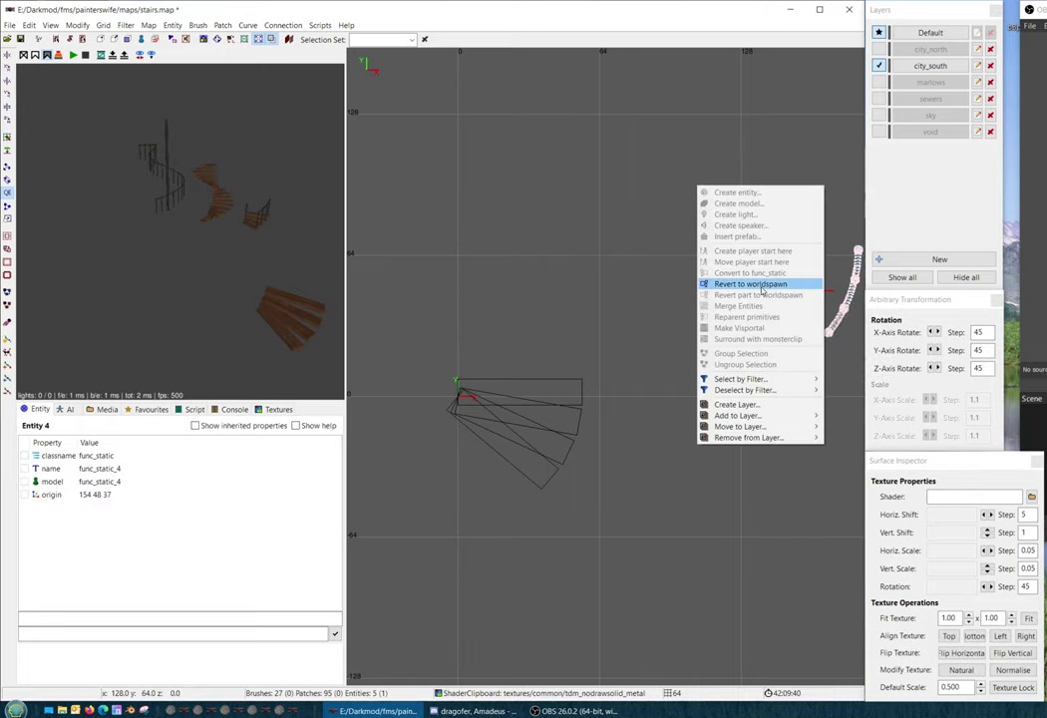
pyautogui.click(750, 284)
# Place the central post with its ball top back at the map origin and group its parts
pyautogui.click(458, 396)
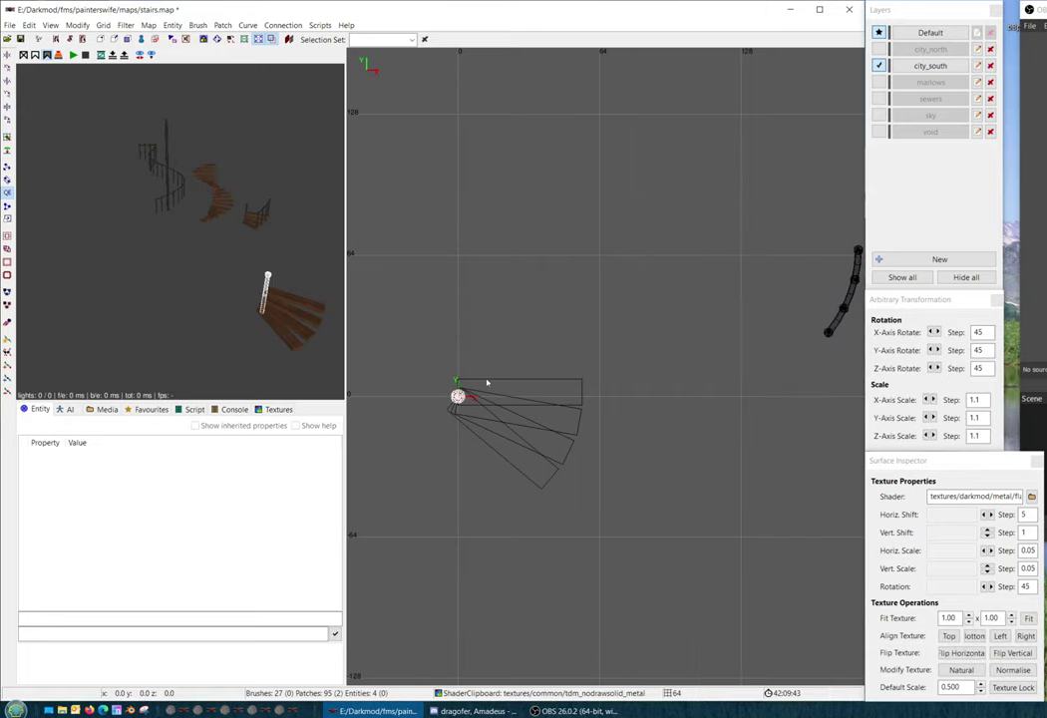
pyautogui.rightClick(547, 285)
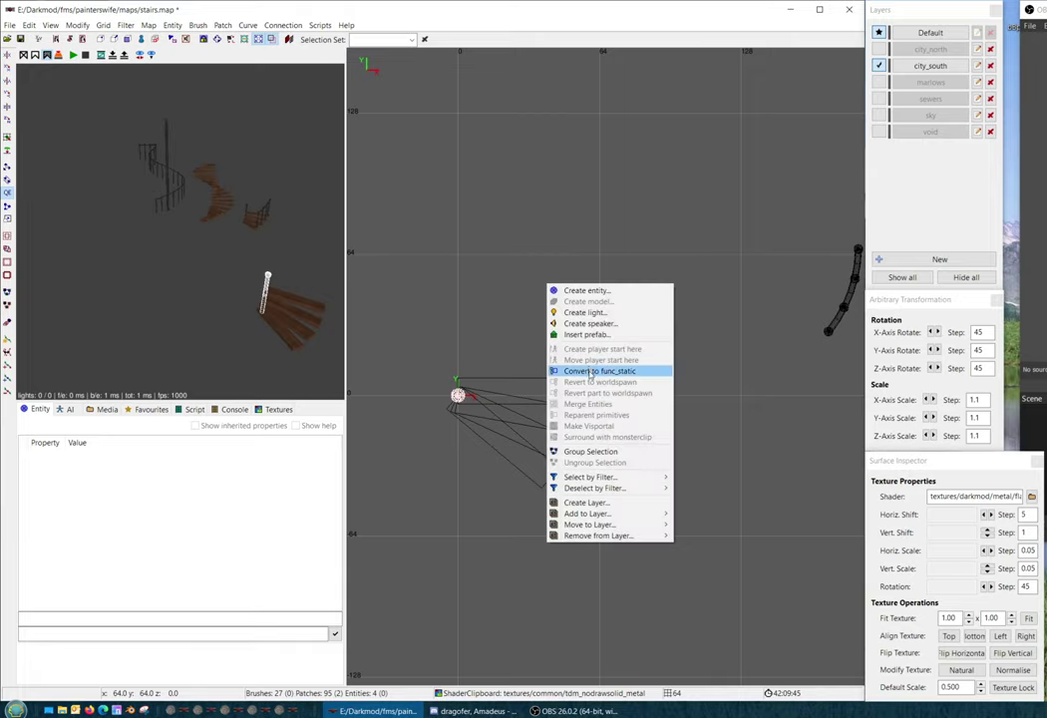
pyautogui.click(590, 453)
pyautogui.moveTo(588, 452); pyautogui.dragTo(723, 402, button='right')
pyautogui.hotkey('ctrl', 'Tab')
pyautogui.scroll(3, 575, 433)
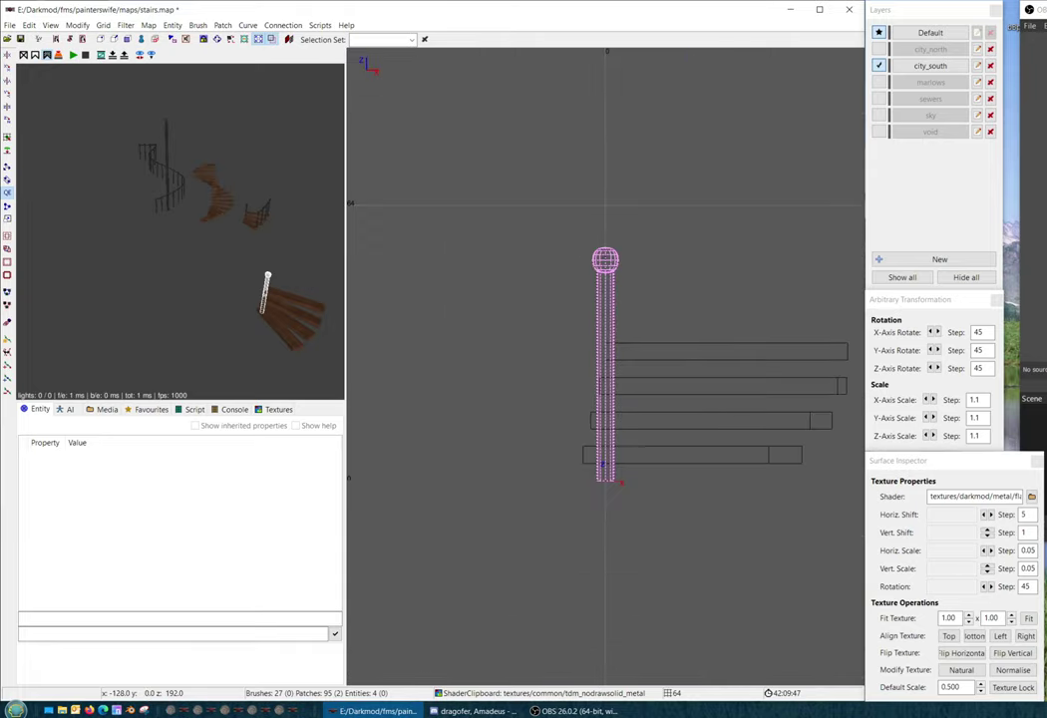
pyautogui.hotkey('ctrl', 'Tab')
pyautogui.hotkey('ctrl', 'Tab')
pyautogui.press('Escape')
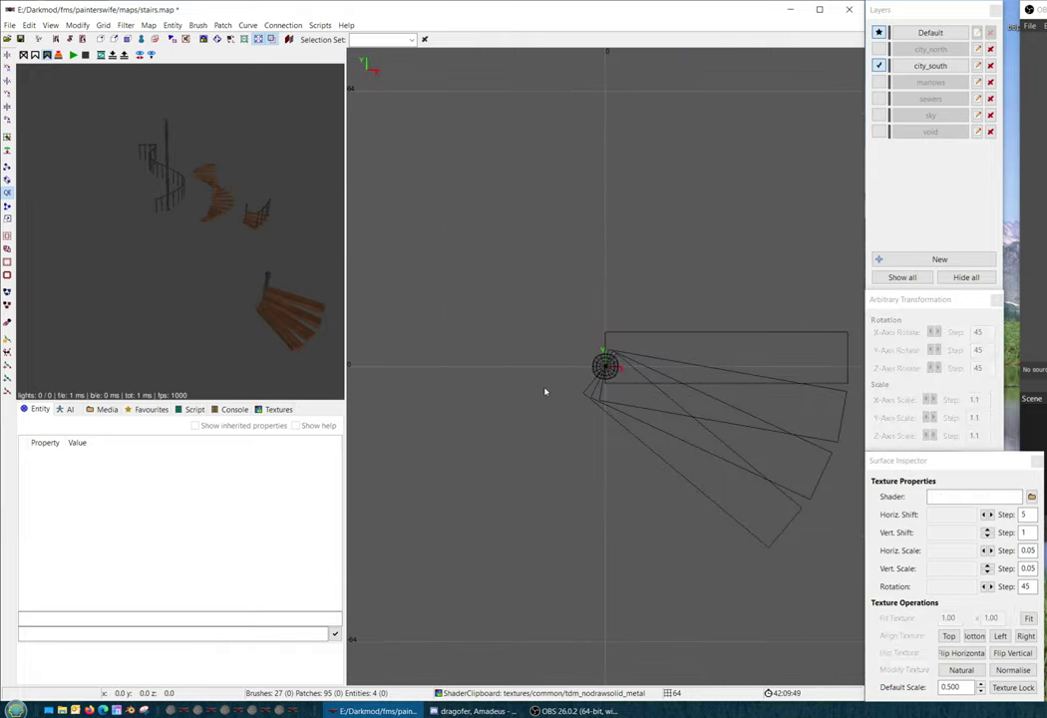
pyautogui.moveTo(544, 391); pyautogui.dragTo(477, 402, button='right')
pyautogui.moveTo(629, 386); pyautogui.dragTo(613, 386, button='right')
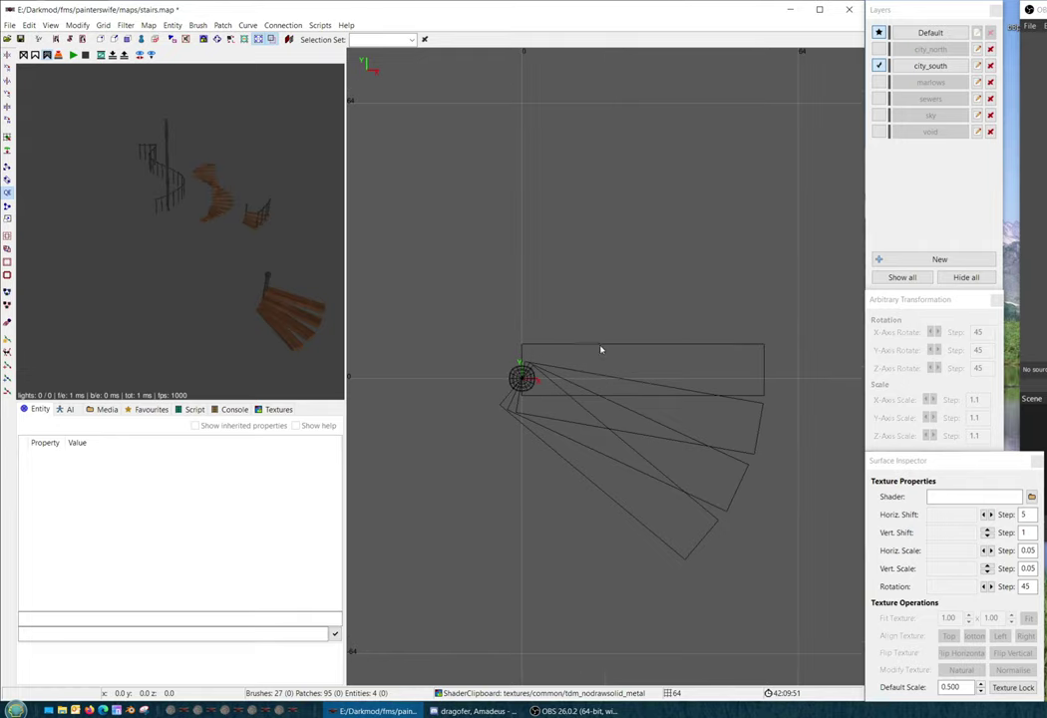
pyautogui.keyDown('shift'); pyautogui.moveTo(586, 329); pyautogui.dragTo(664, 509); pyautogui.keyUp('shift')
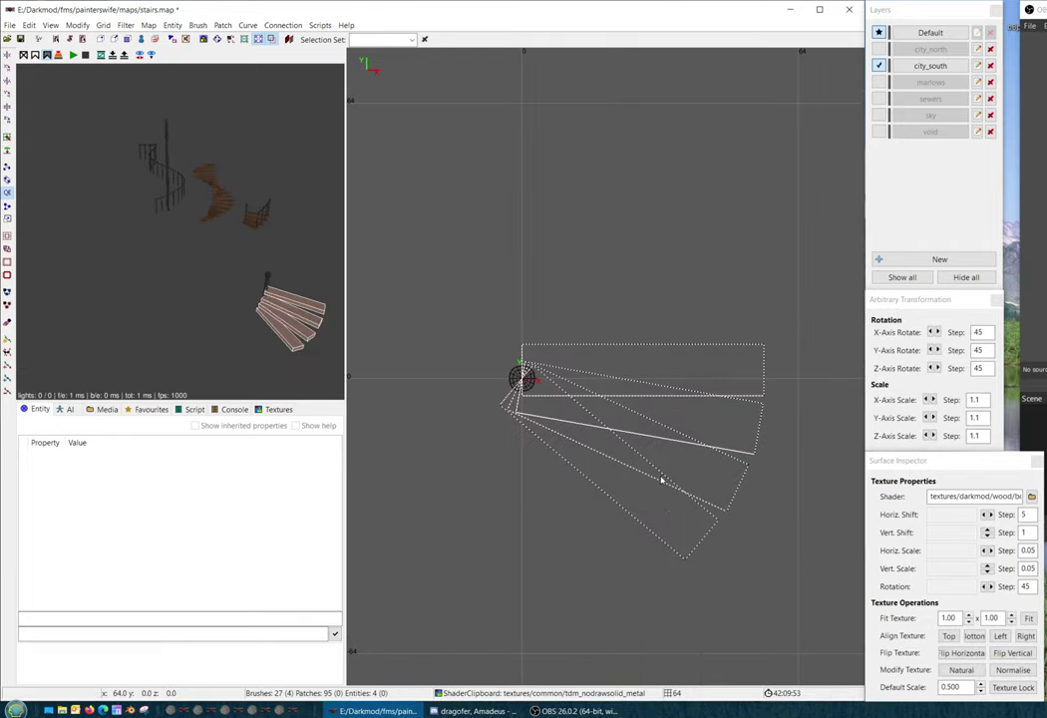
pyautogui.moveTo(661, 481); pyautogui.dragTo(622, 458, button='right')
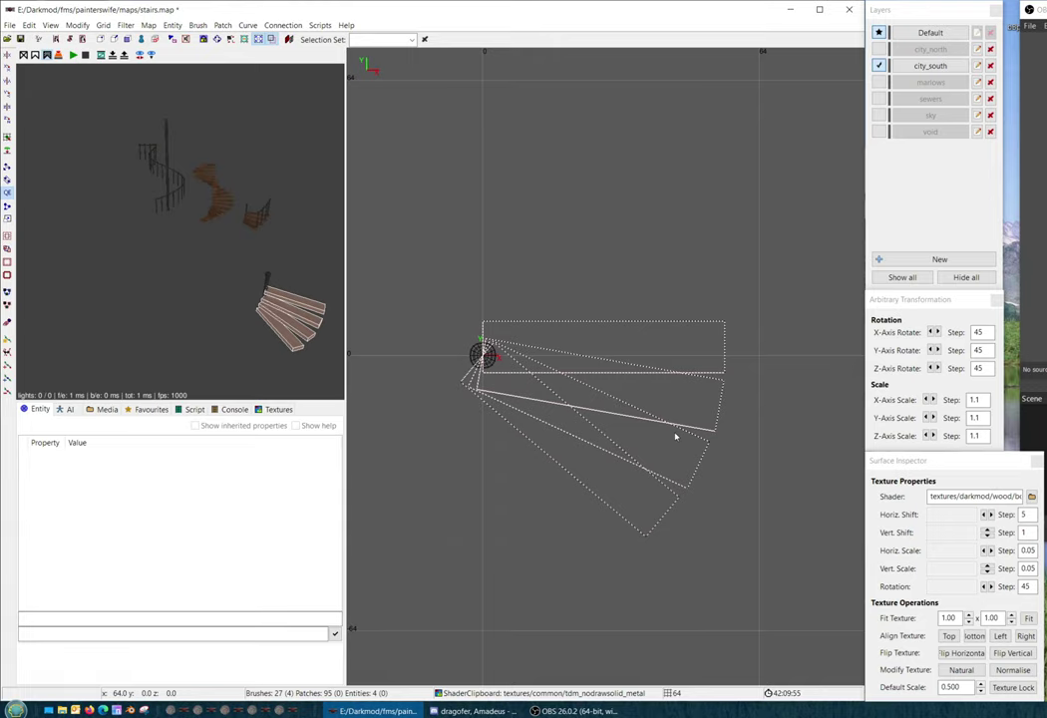
pyautogui.press('Escape')
# Move the three angled lower treads away beside the set-aside railing, leaving only the top tread at the post
pyautogui.scroll(-3, 676, 436)
pyautogui.keyDown('shift'); pyautogui.click(627, 394); pyautogui.keyUp('shift')
pyautogui.press('Escape')
pyautogui.keyDown('shift'); pyautogui.moveTo(623, 386); pyautogui.dragTo(652, 448); pyautogui.keyUp('shift')
pyautogui.scroll(-2, 675, 484)
pyautogui.moveTo(675, 484); pyautogui.dragTo(605, 524, button='right')
pyautogui.moveTo(563, 425); pyautogui.dragTo(753, 352)
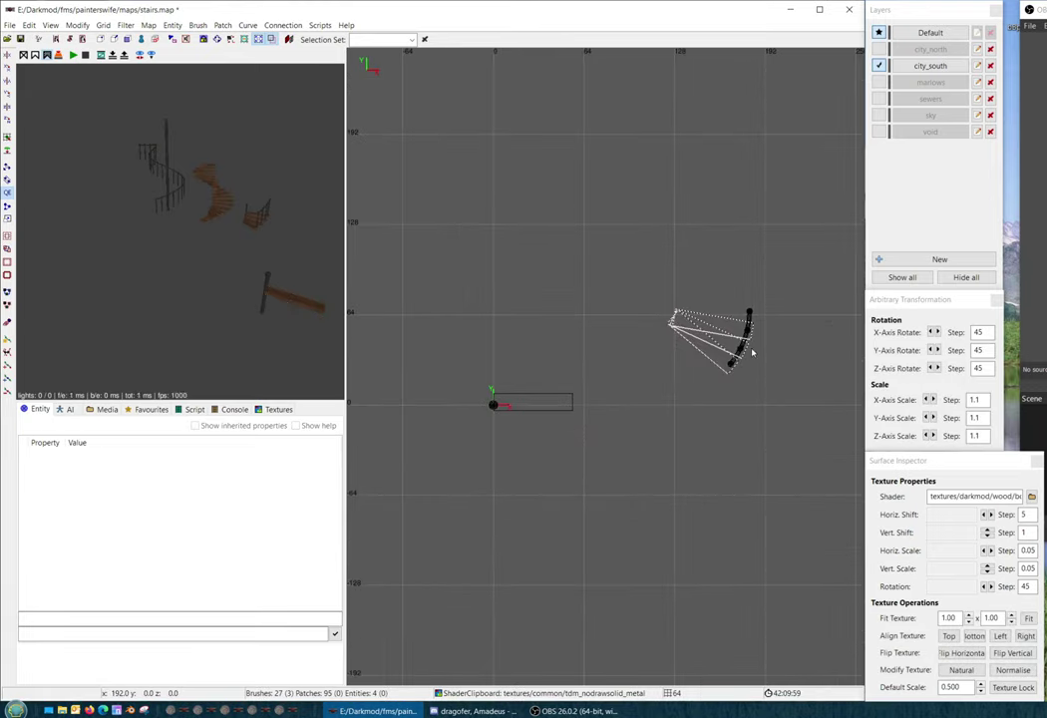
pyautogui.press('Escape')
# Set the grid to 2 and move the remaining tread 2 units along negative Y so it centres on the post
pyautogui.keyDown('shift'); pyautogui.click(519, 408); pyautogui.keyUp('shift')
pyautogui.moveTo(521, 409); pyautogui.dragTo(660, 397, button='right')
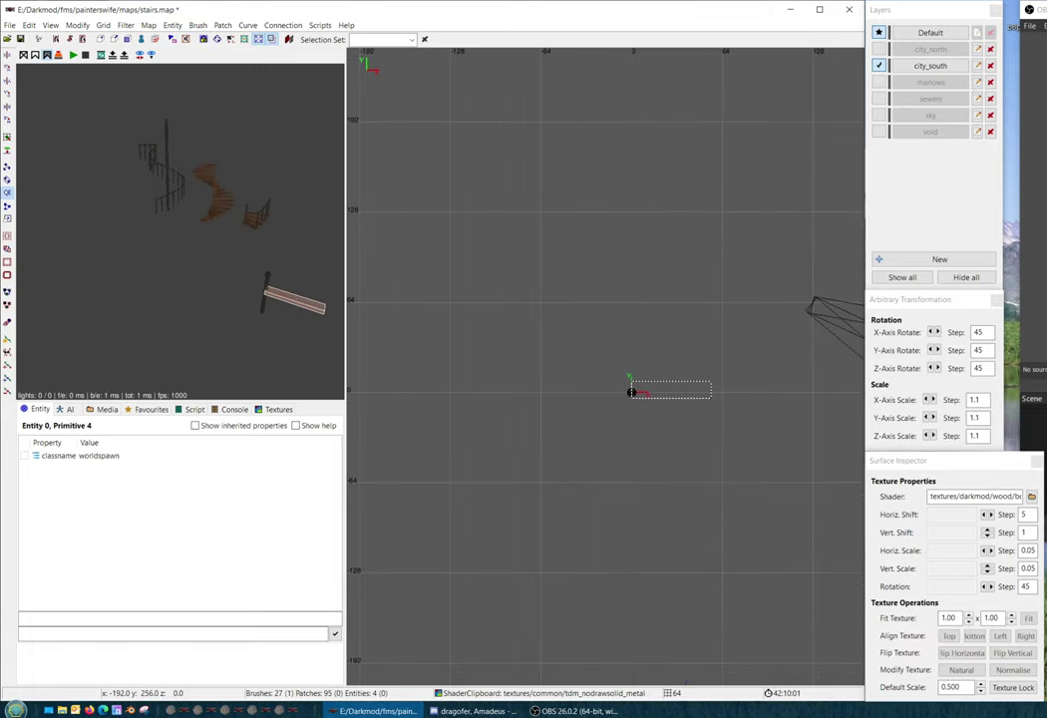
pyautogui.scroll(7, 572, 411)
pyautogui.moveTo(572, 411); pyautogui.dragTo(450, 324, button='right')
pyautogui.press('2')
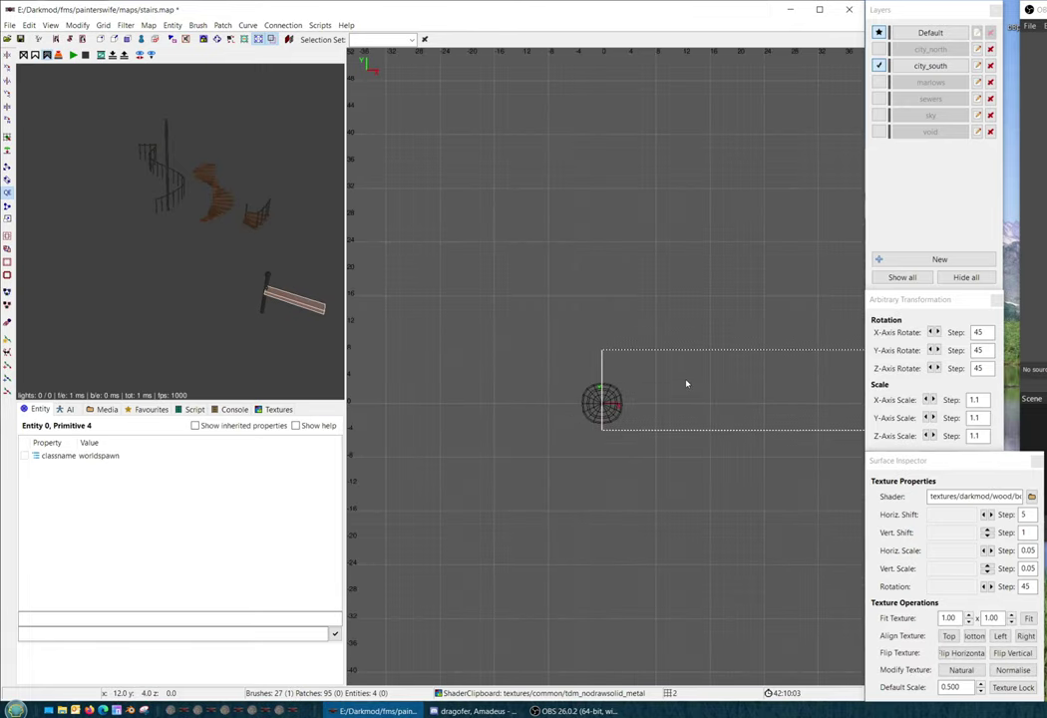
pyautogui.moveTo(687, 381); pyautogui.dragTo(687, 393)
# Convert the centred tread brush to a func_static entity
pyautogui.moveTo(687, 392); pyautogui.dragTo(642, 381, button='right')
pyautogui.rightClick(648, 321)
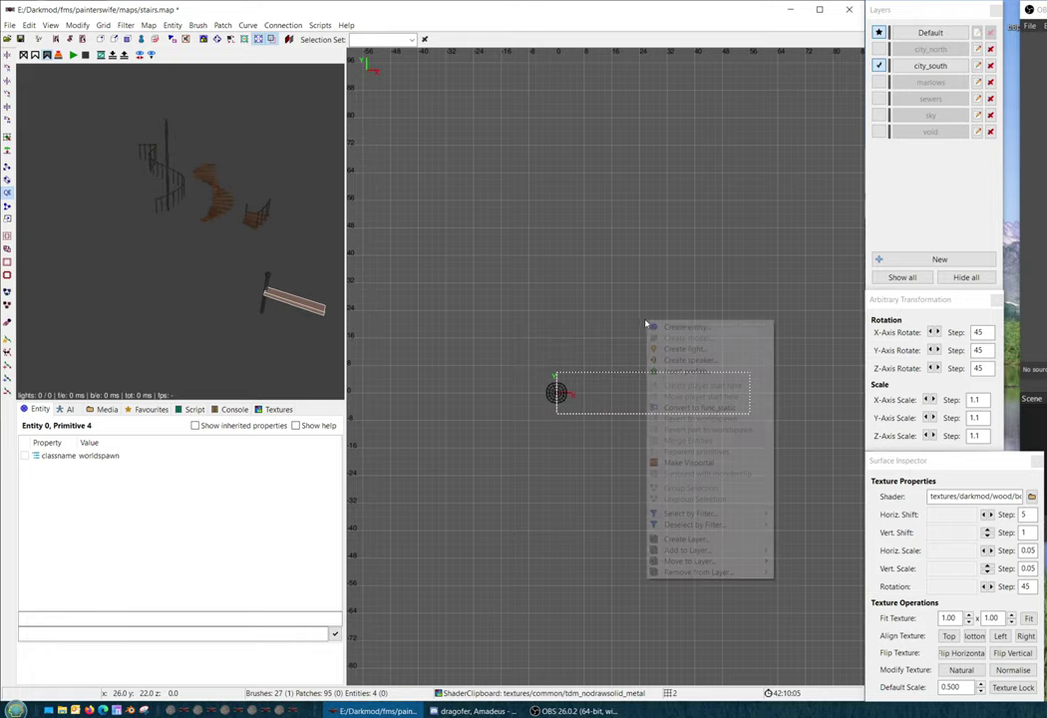
pyautogui.click(684, 408)
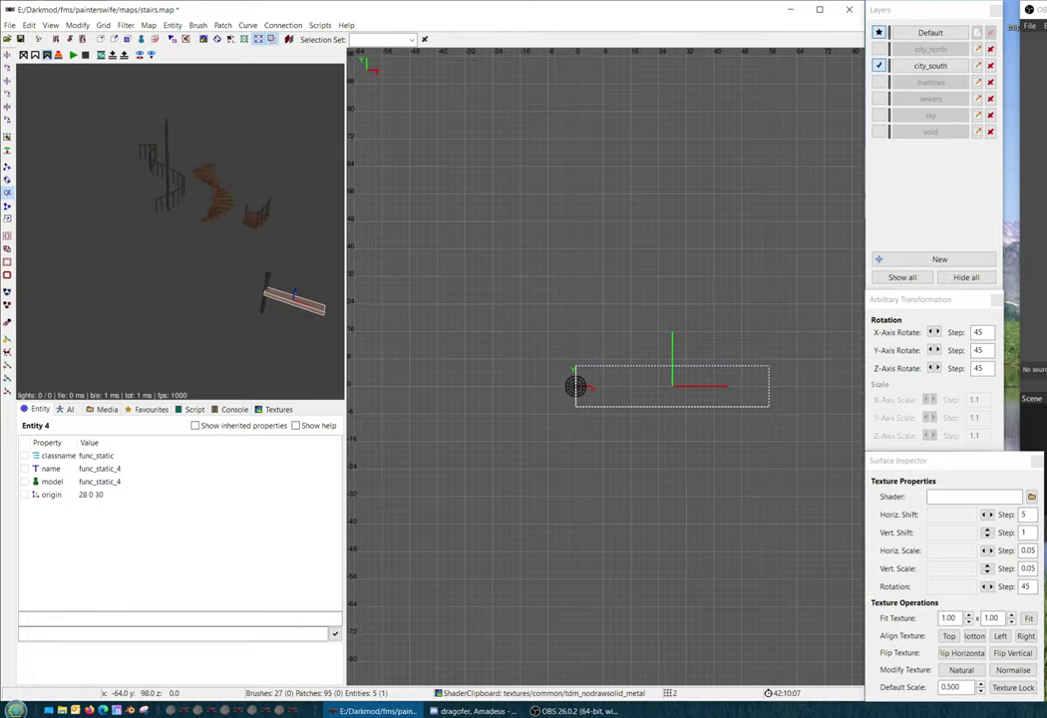
pyautogui.press('Escape')
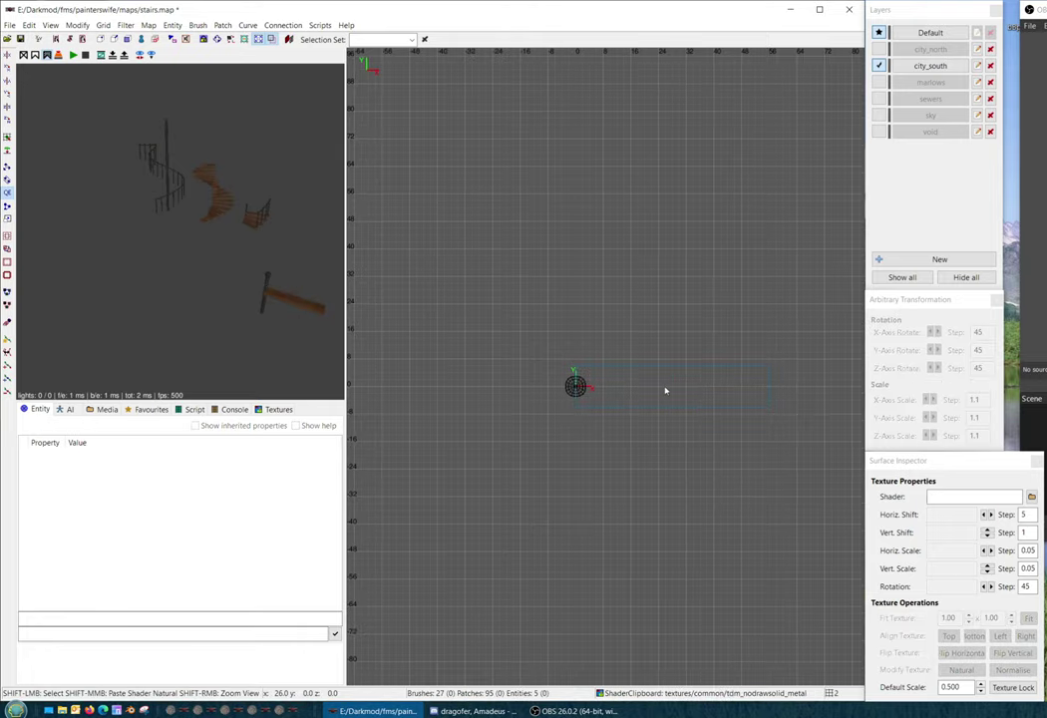
# Move the tread entity's origin point onto the central post's axis at 0 0 30 using vertex editing
pyautogui.keyDown('shift'); pyautogui.click(667, 390); pyautogui.keyUp('shift')
pyautogui.press('v')
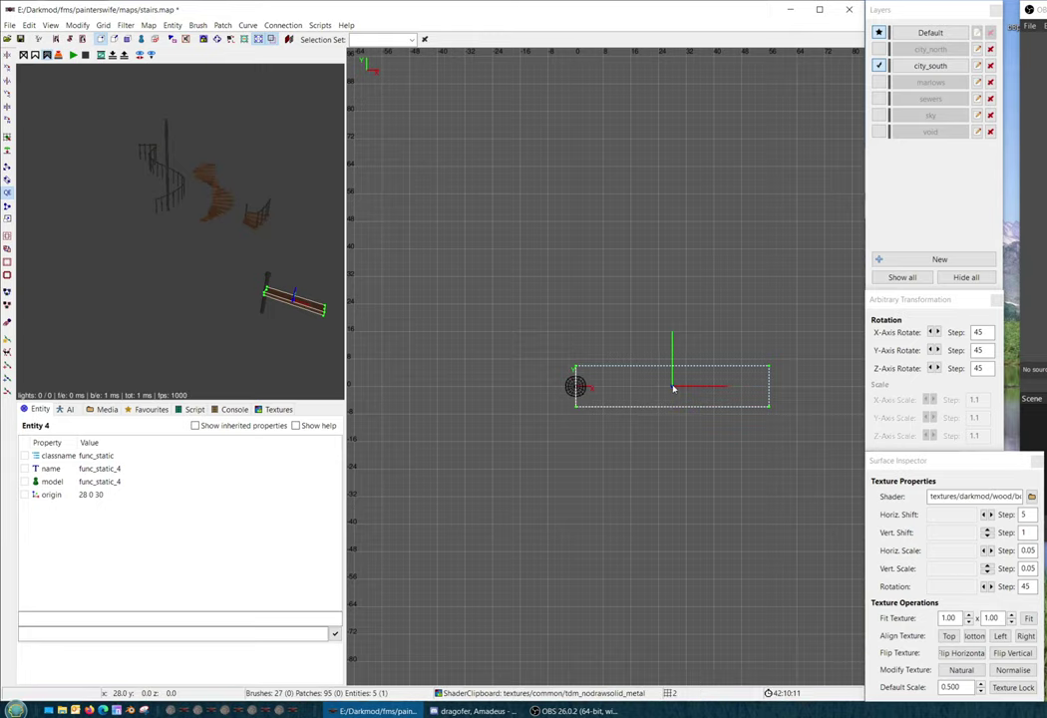
pyautogui.moveTo(673, 388); pyautogui.dragTo(576, 388)
pyautogui.scroll(4, 652, 395)
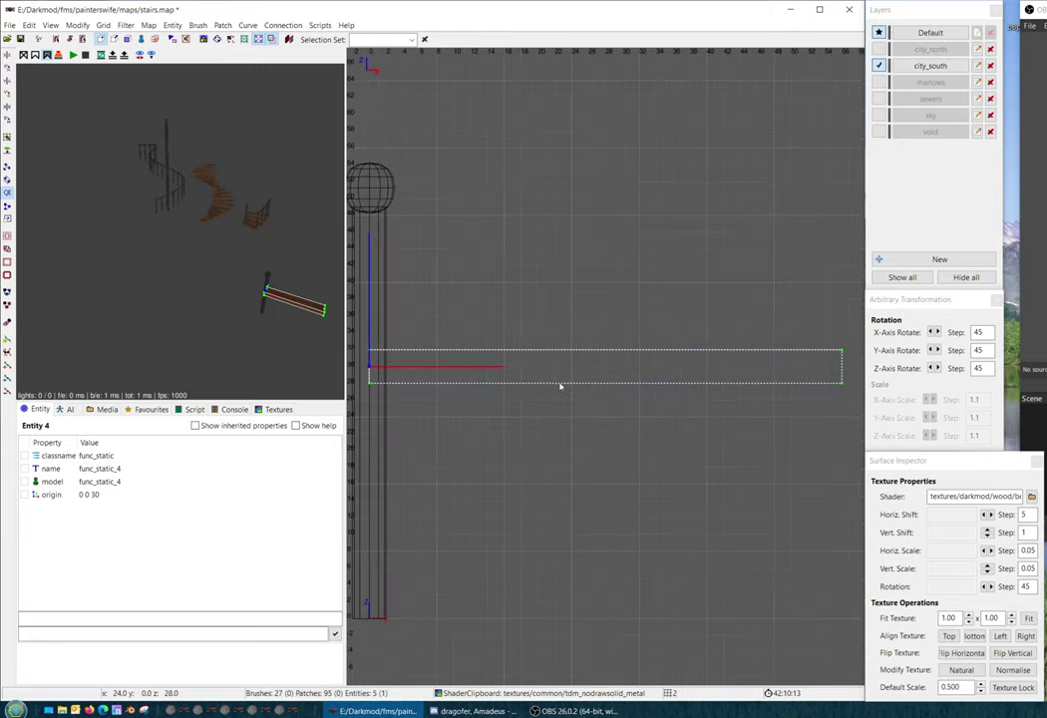
pyautogui.moveTo(561, 386); pyautogui.dragTo(601, 379, button='right')
pyautogui.hotkey('ctrl', 'Tab')
pyautogui.hotkey('ctrl', 'Tab')
pyautogui.scroll(-3, 617, 390)
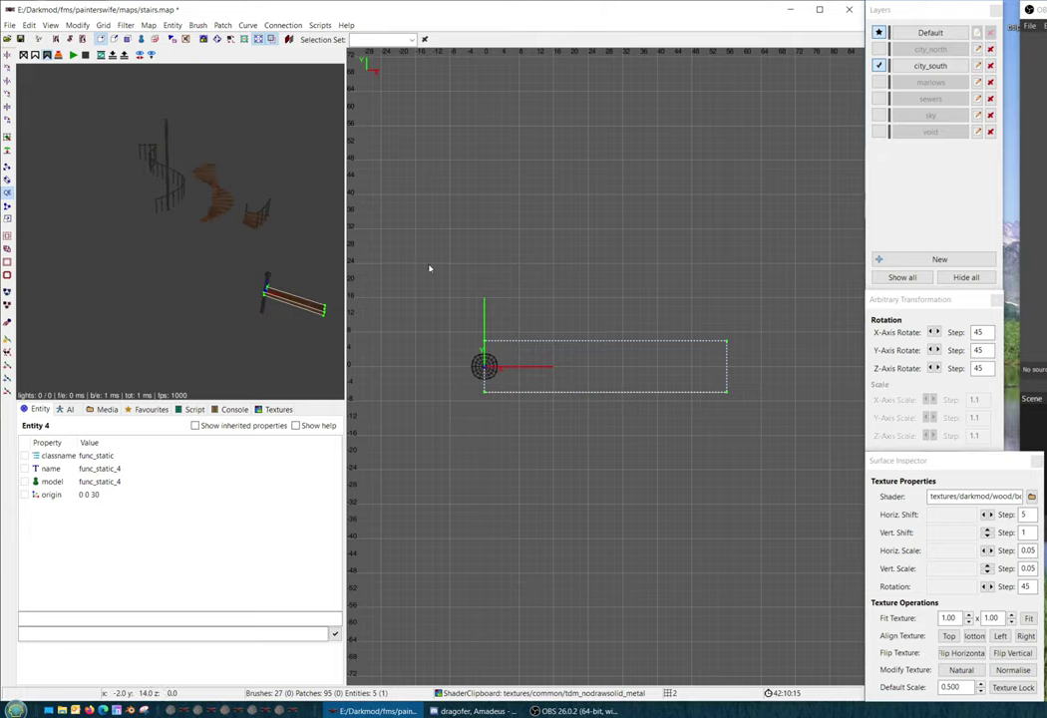
# Leave vertex editing for the tread entity
pyautogui.rightClick(579, 271)
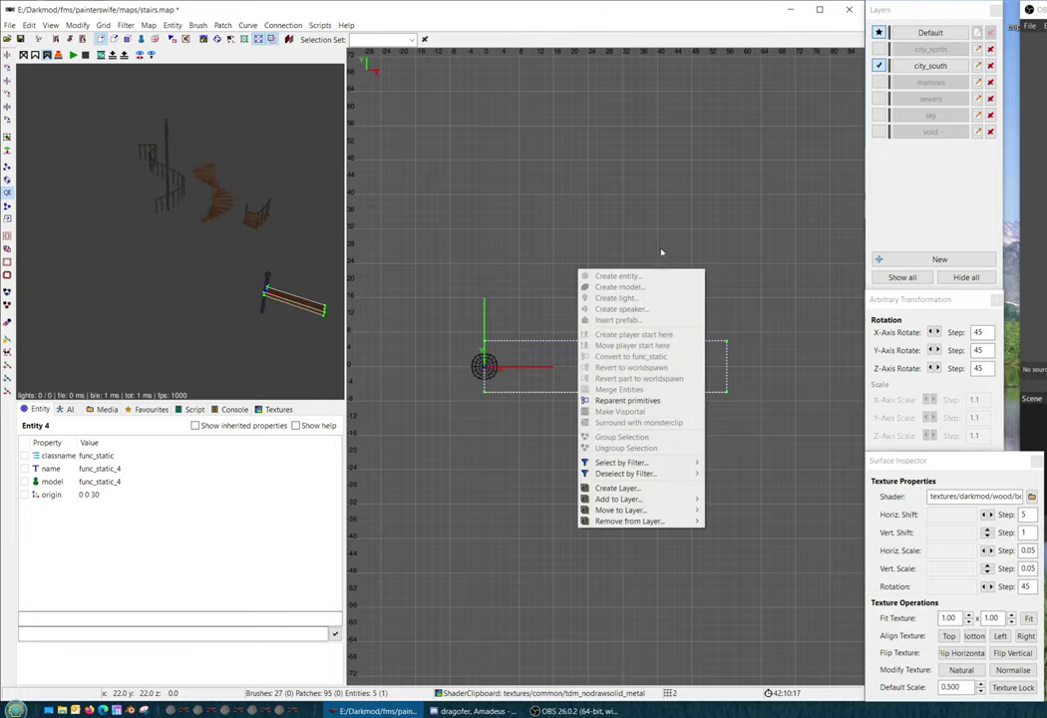
pyautogui.click(784, 357)
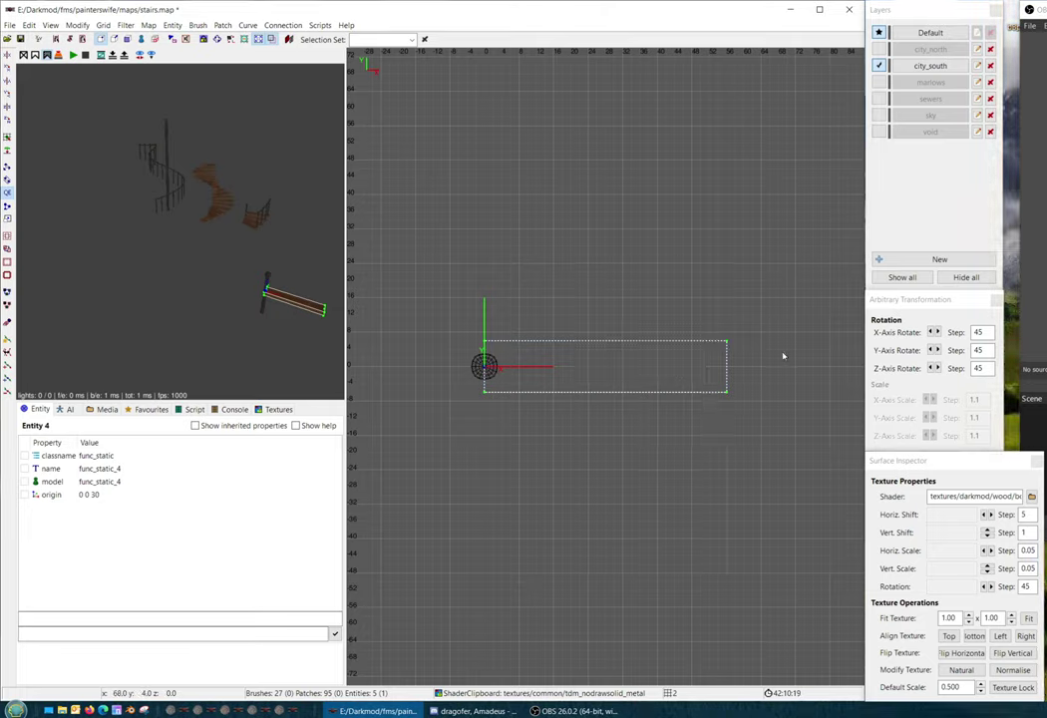
pyautogui.click(940, 371)
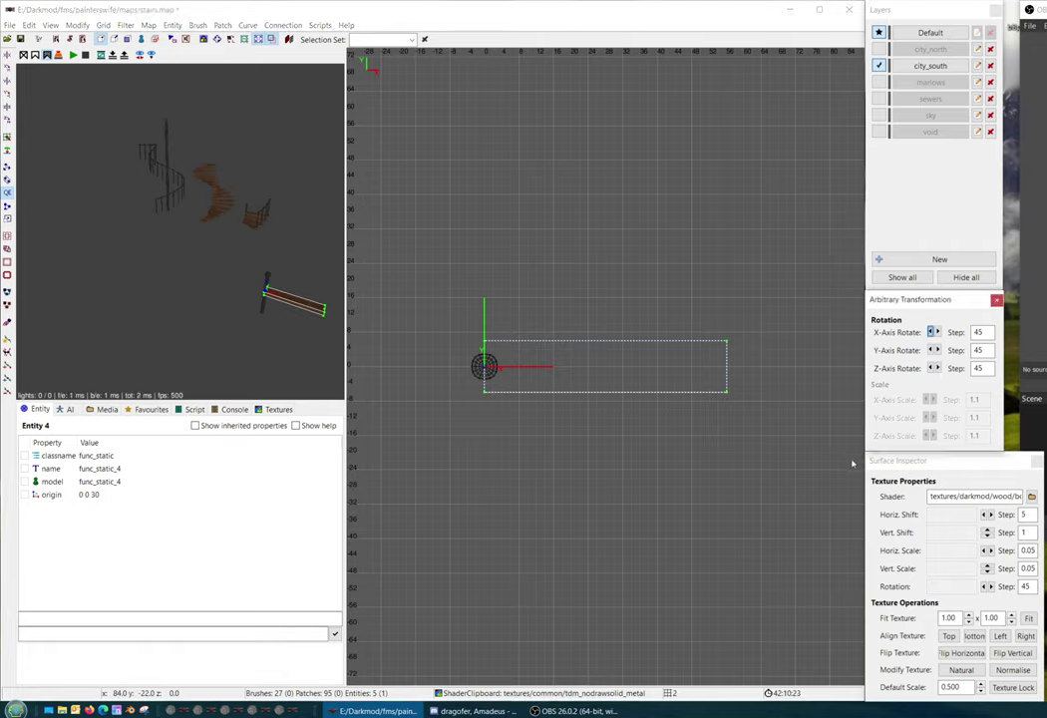
pyautogui.click(668, 383)
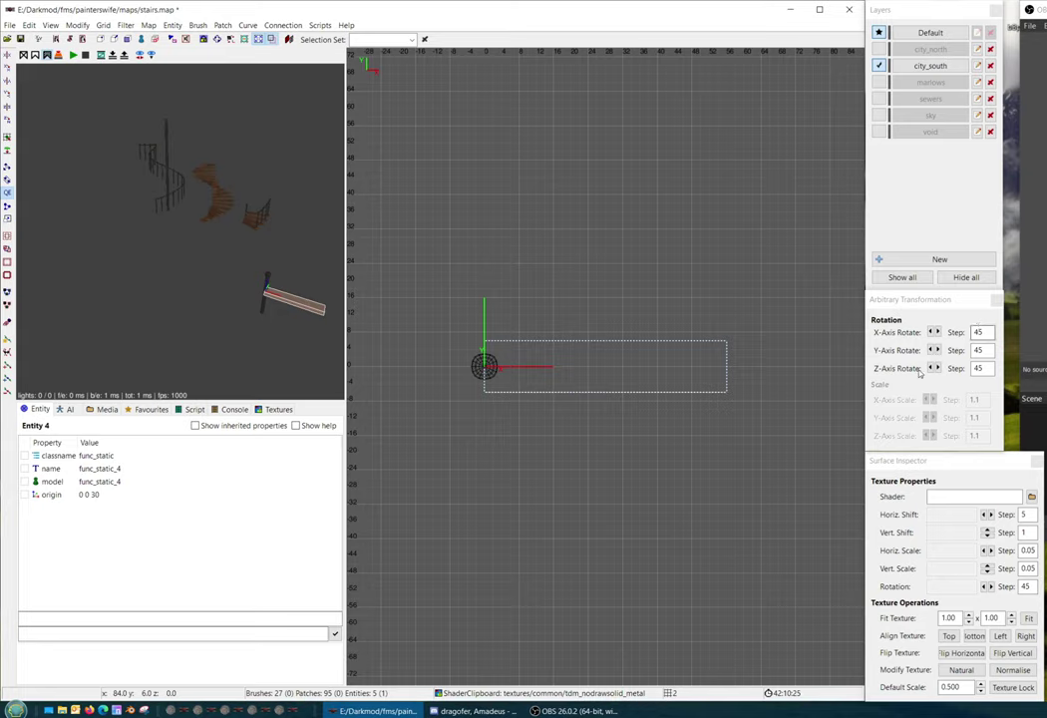
# Try rotating the tread entity about the Z axis in 45-degree steps and return it to its original orientation
pyautogui.click(937, 368)
pyautogui.click(937, 368)
pyautogui.click(933, 368)
pyautogui.click(932, 368)
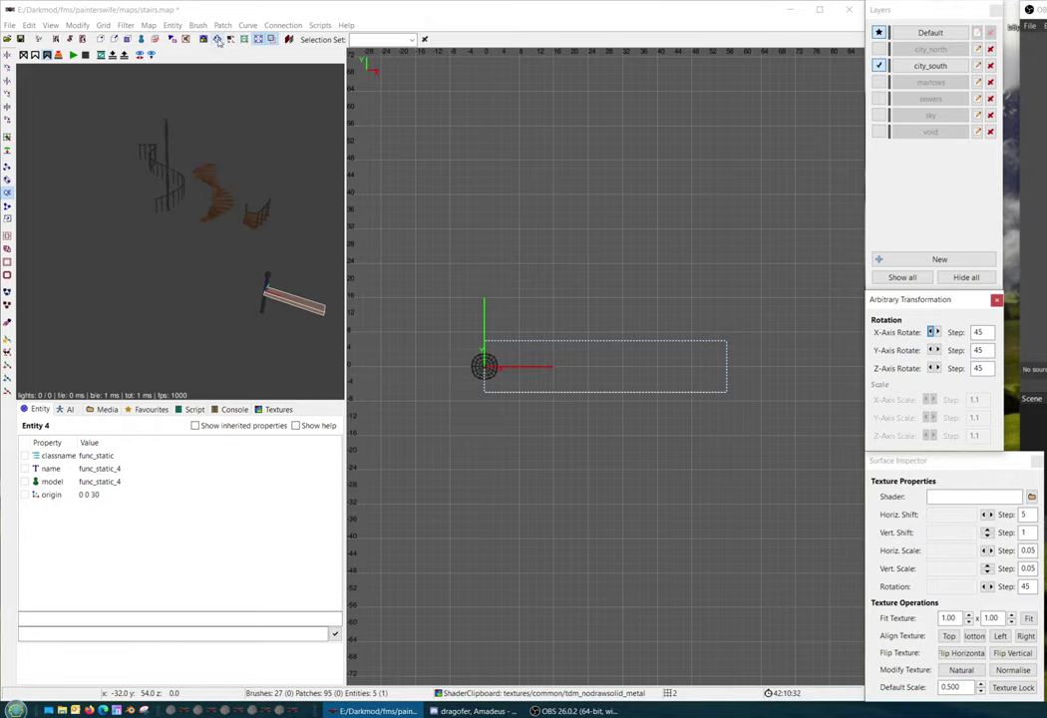
# Enable independent object rotation, test the tread's Z-axis rotation in a 45-degree step, and restore its orientation
pyautogui.click(218, 41)
pyautogui.click(937, 369)
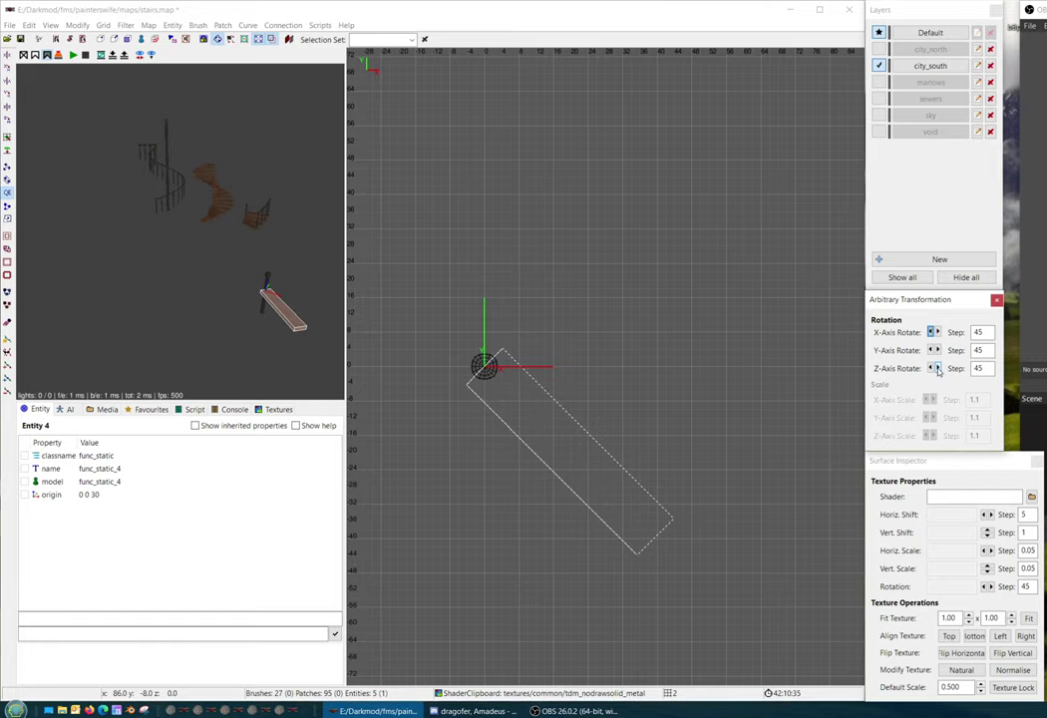
pyautogui.click(937, 369)
pyautogui.click(935, 368)
pyautogui.click(934, 368)
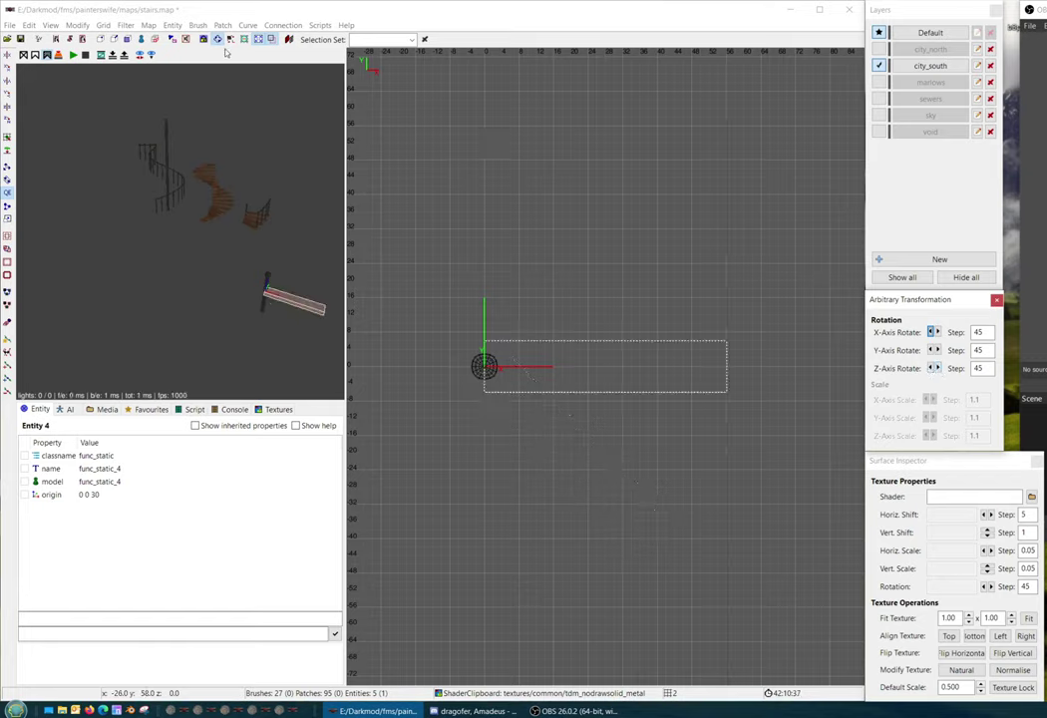
# Disable independent object rotation, repeat the 45-degree Z-axis rotation test on the tread, and turn it back to its original orientation
pyautogui.click(220, 42)
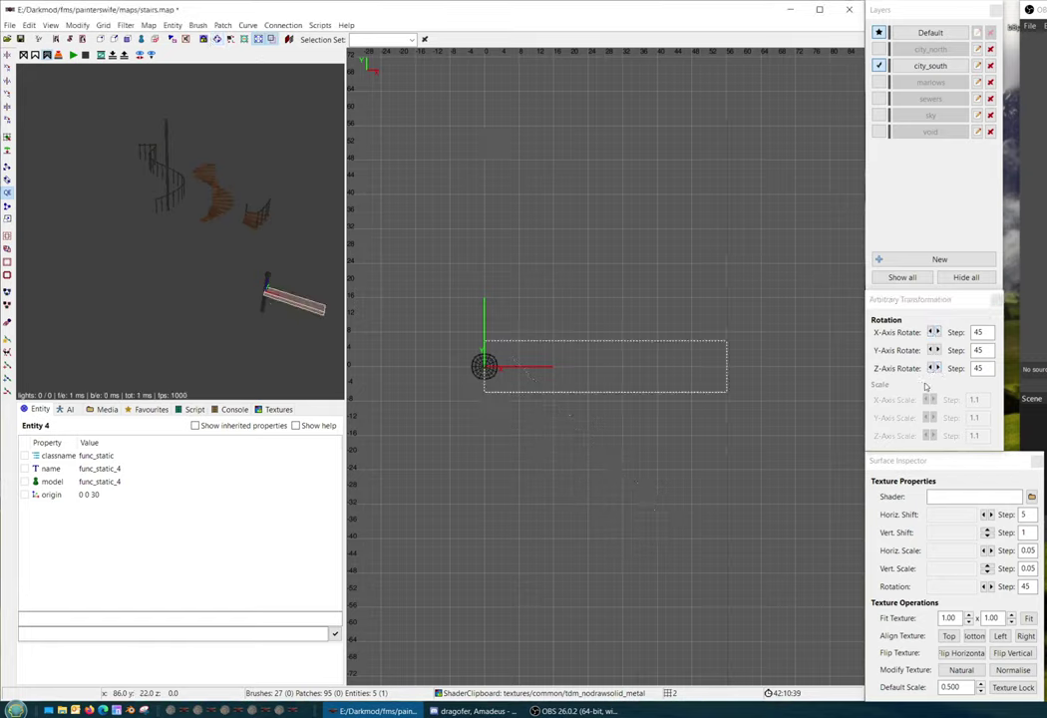
pyautogui.click(935, 369)
pyautogui.click(935, 369)
pyautogui.click(932, 368)
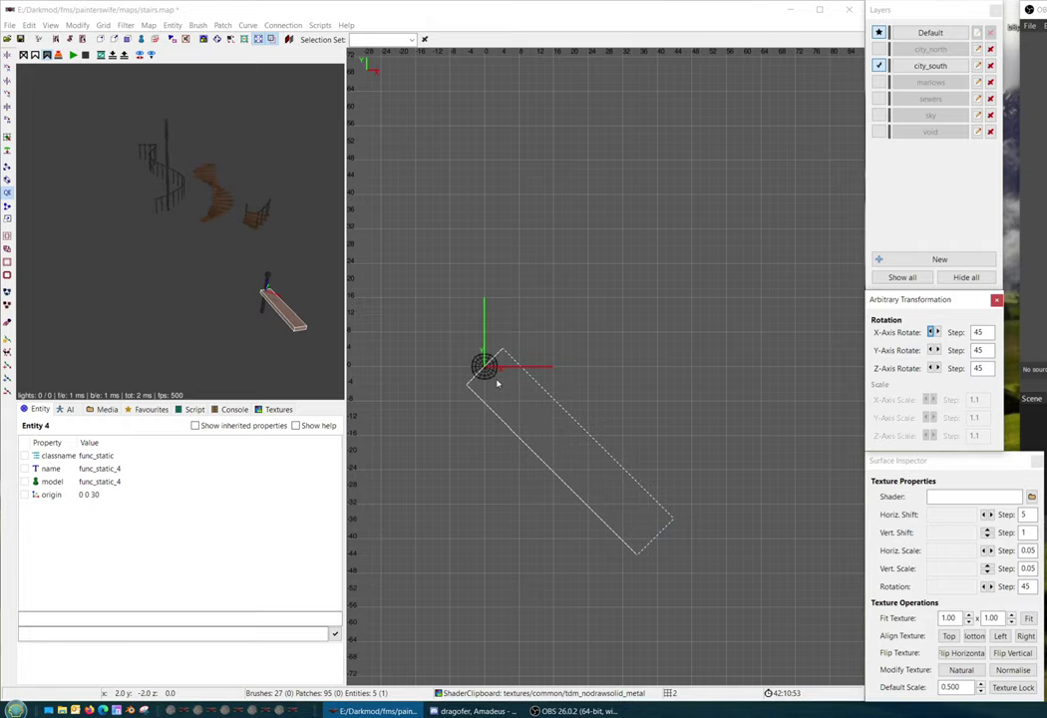
pyautogui.scroll(-1, 574, 404)
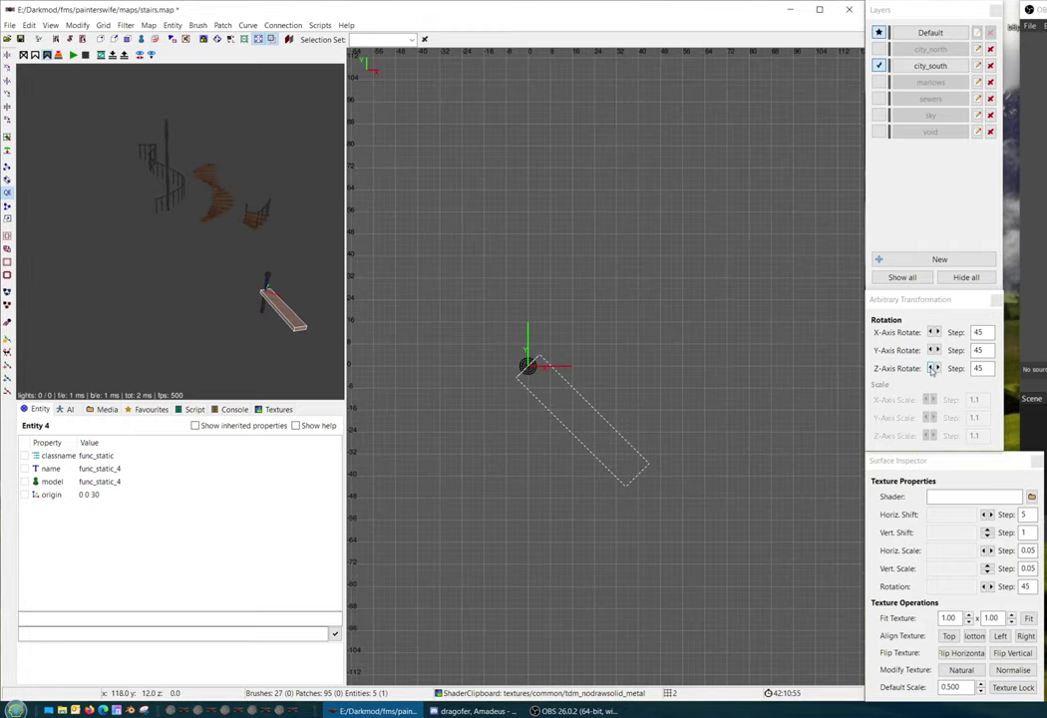
pyautogui.doubleClick(933, 368)
pyautogui.click(937, 369)
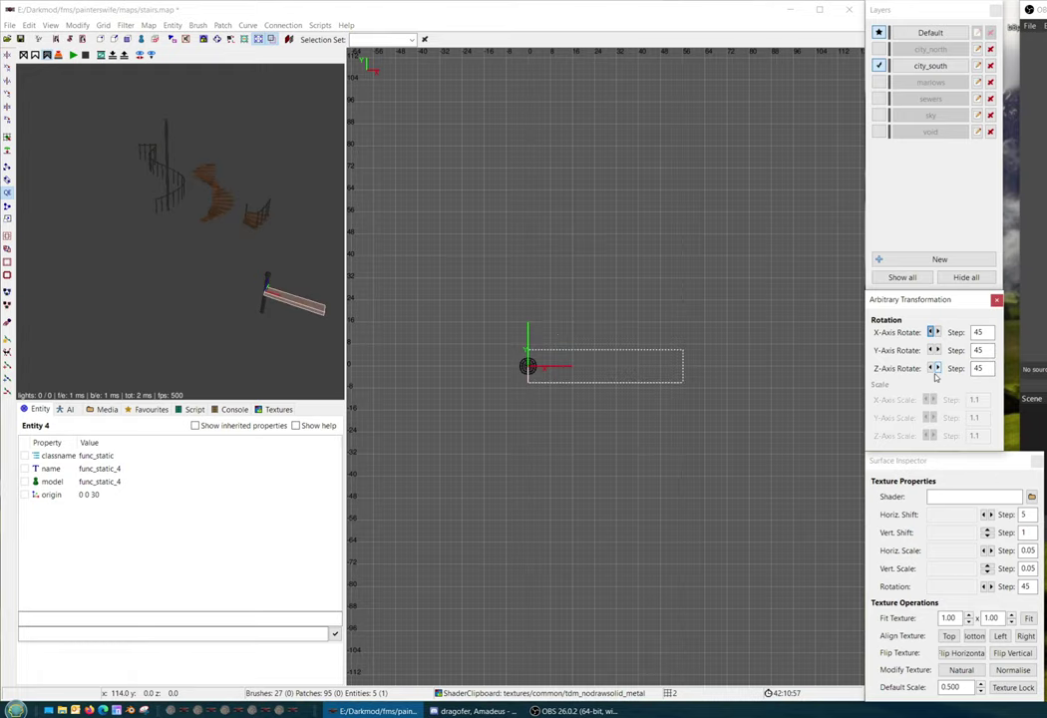
# Make four duplicates of the tread entity and spread them out in the empty area on the negative Y side of the post
pyautogui.scroll(-3, 559, 349)
pyautogui.moveTo(557, 349)
pyautogui.mouseDown(button='right')
pyautogui.moveTo(543, 261)
pyautogui.moveTo(519, 200)
pyautogui.mouseUp(button='right')
pyautogui.press('v')
pyautogui.moveTo(589, 228); pyautogui.dragTo(577, 262, button='right')
pyautogui.press('Escape')
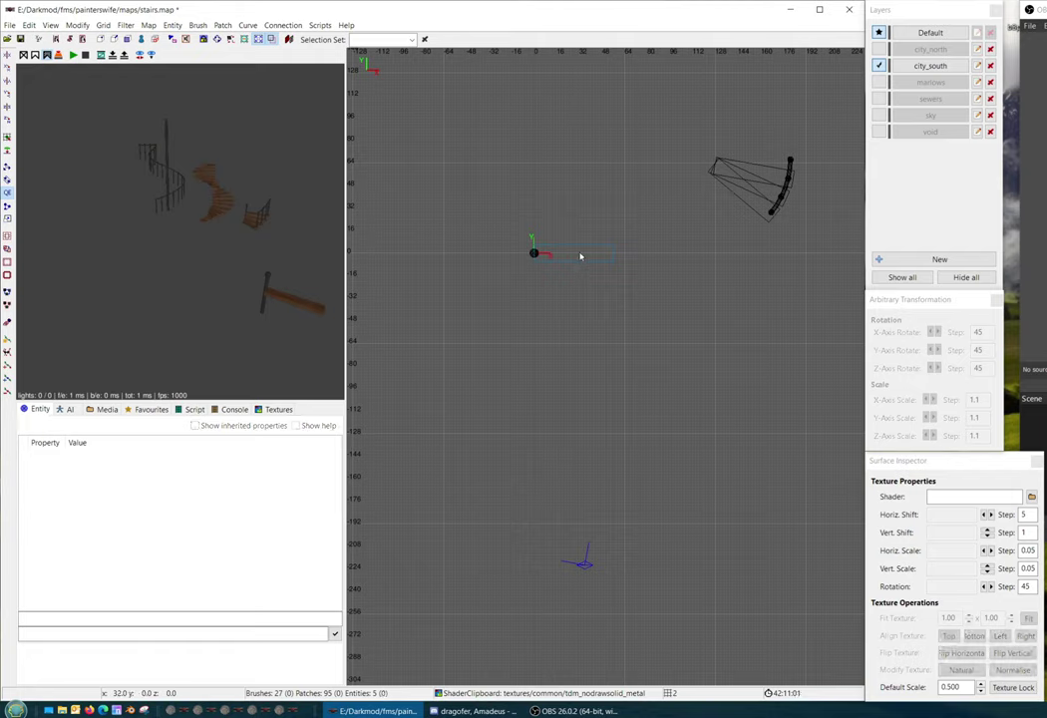
pyautogui.keyDown('shift'); pyautogui.click(579, 256); pyautogui.keyUp('shift')
pyautogui.press('space')
pyautogui.moveTo(585, 262)
pyautogui.mouseDown()
pyautogui.moveTo(626, 444)
pyautogui.moveTo(530, 421)
pyautogui.moveTo(536, 465)
pyautogui.mouseUp()
pyautogui.press('space')
pyautogui.press('space')
pyautogui.press('space')
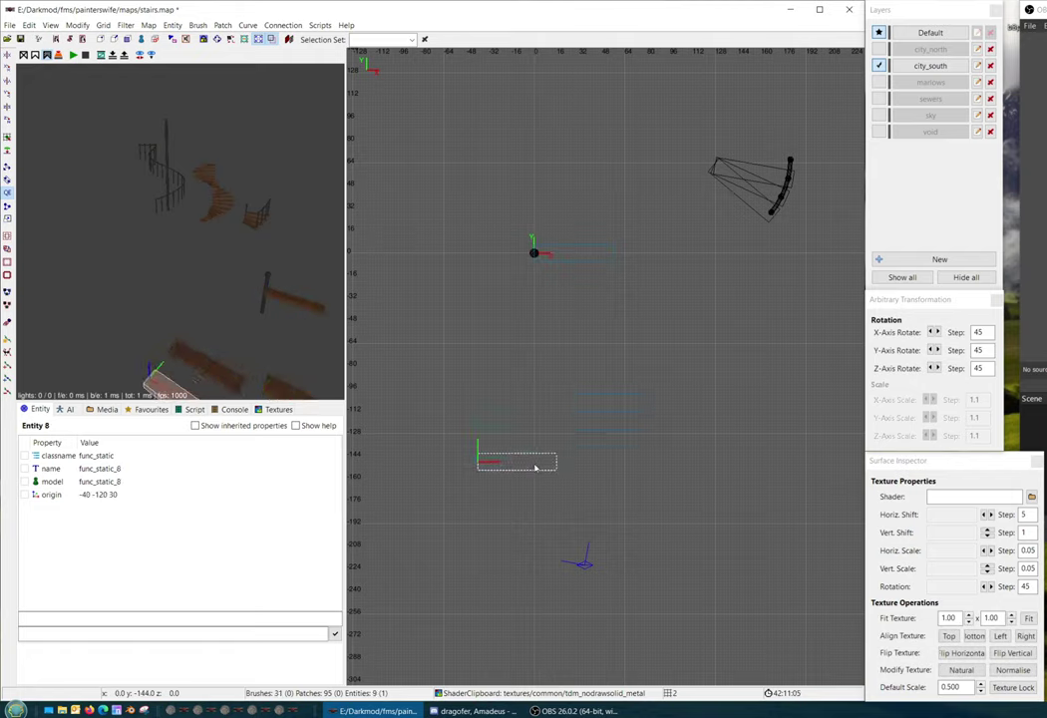
pyautogui.press('Escape')
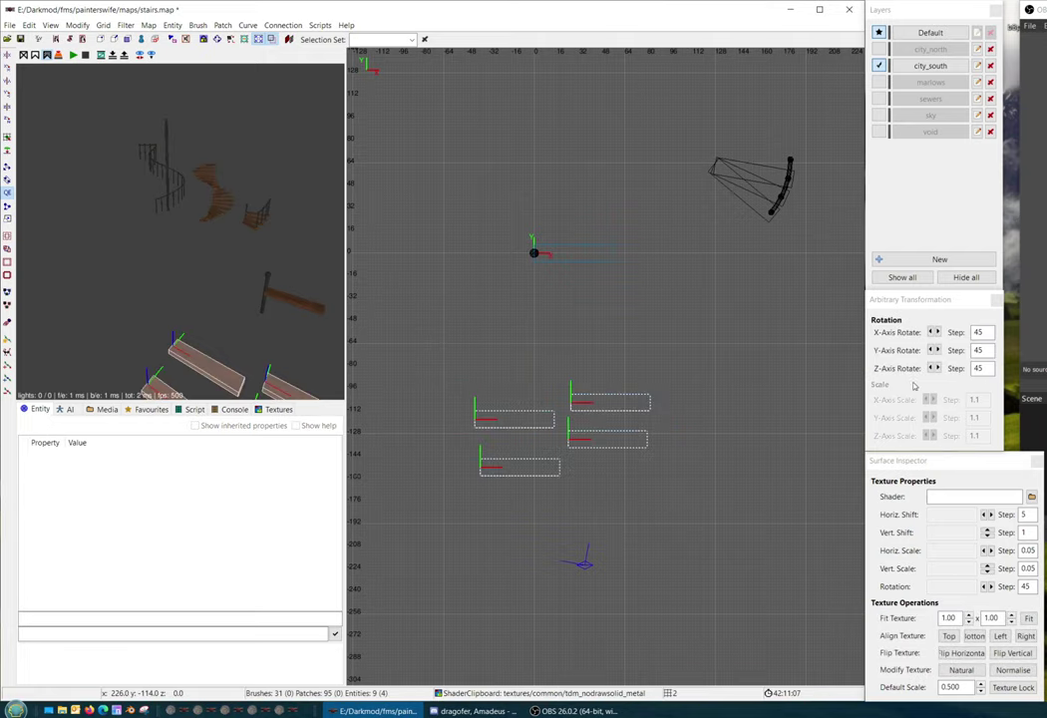
# Rotate the four tread copies about the Z axis in 45-degree steps, first as a group and then independently
pyautogui.click(938, 369)
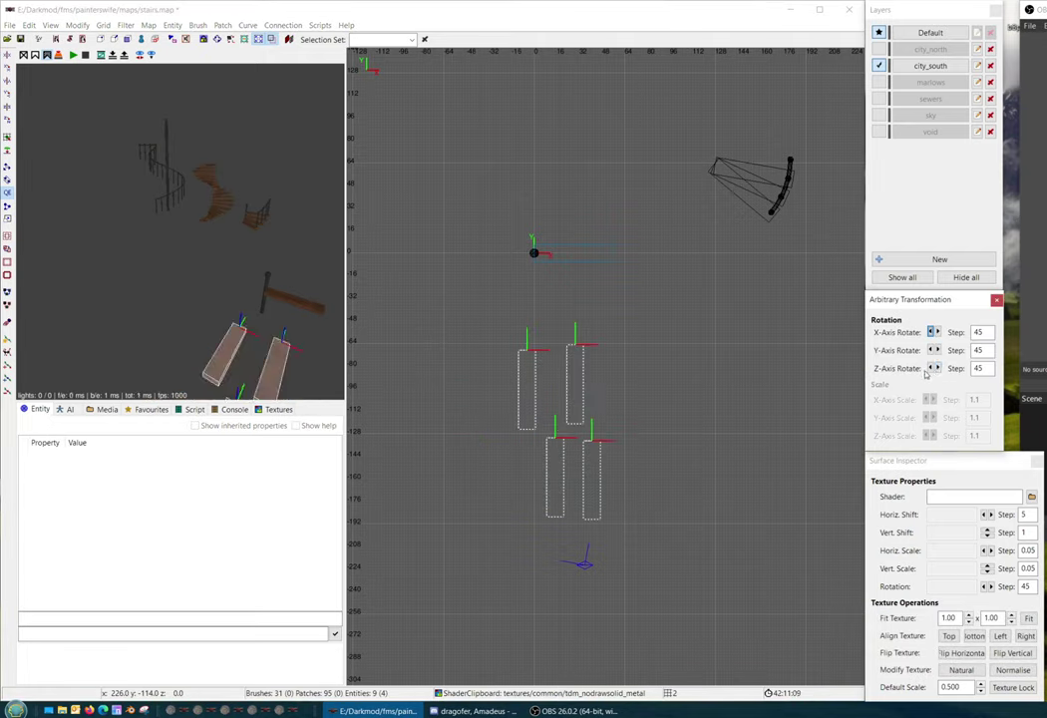
pyautogui.click(934, 369)
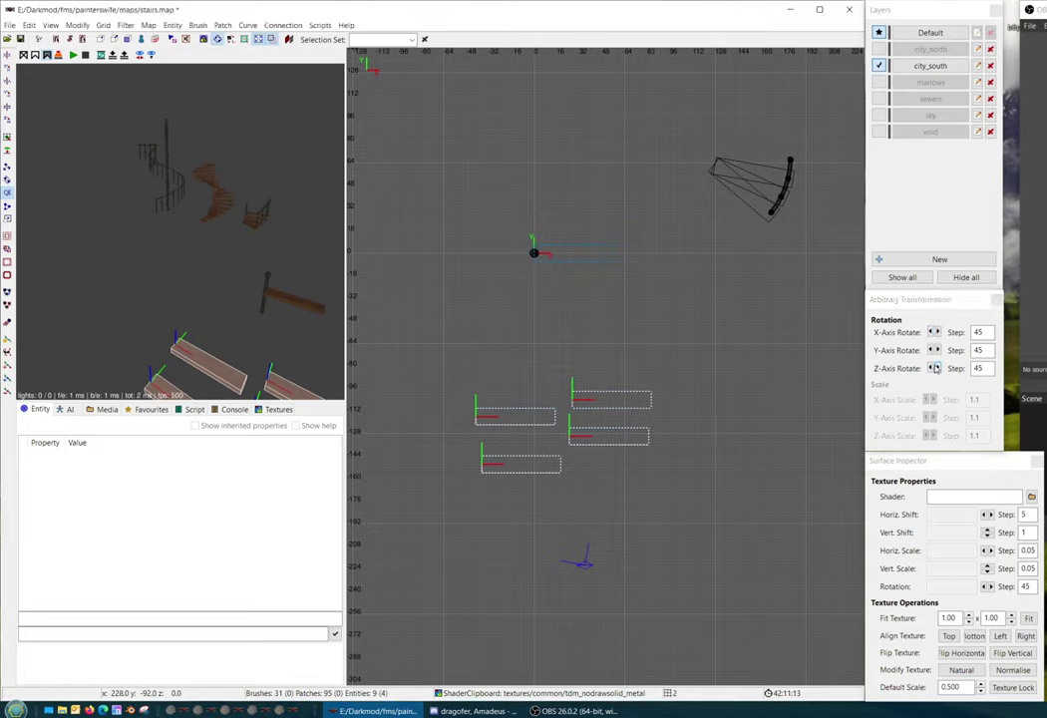
pyautogui.click(935, 369)
pyautogui.click(936, 369)
pyautogui.click(936, 369)
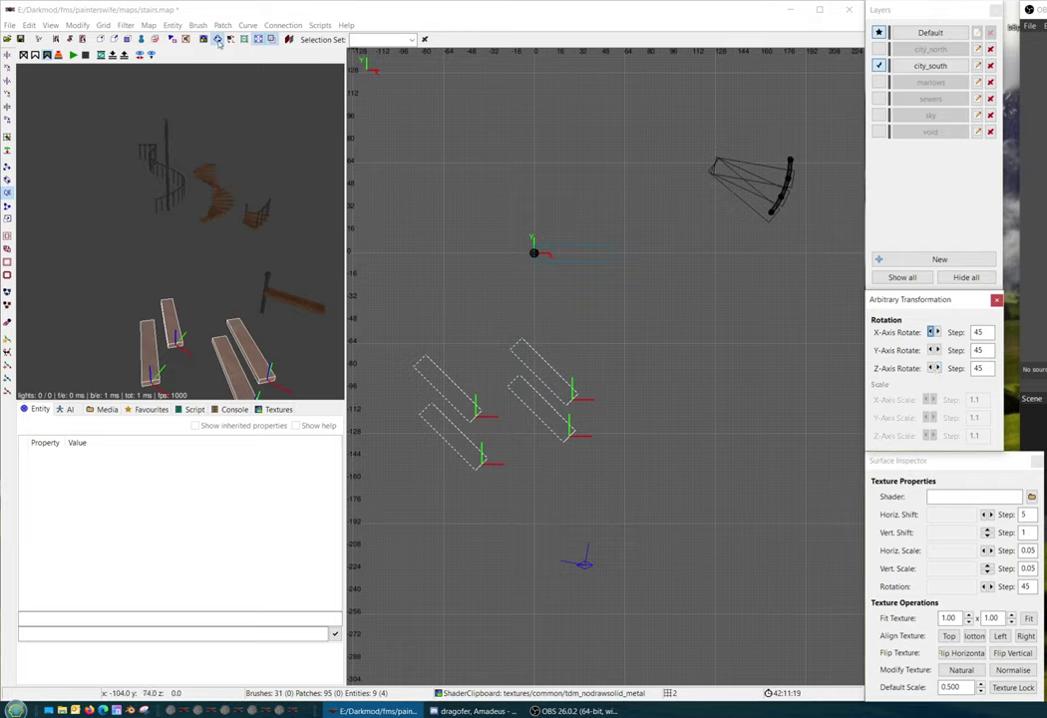
# Select the four rotated tread copies together and delete them
pyautogui.press('Escape')
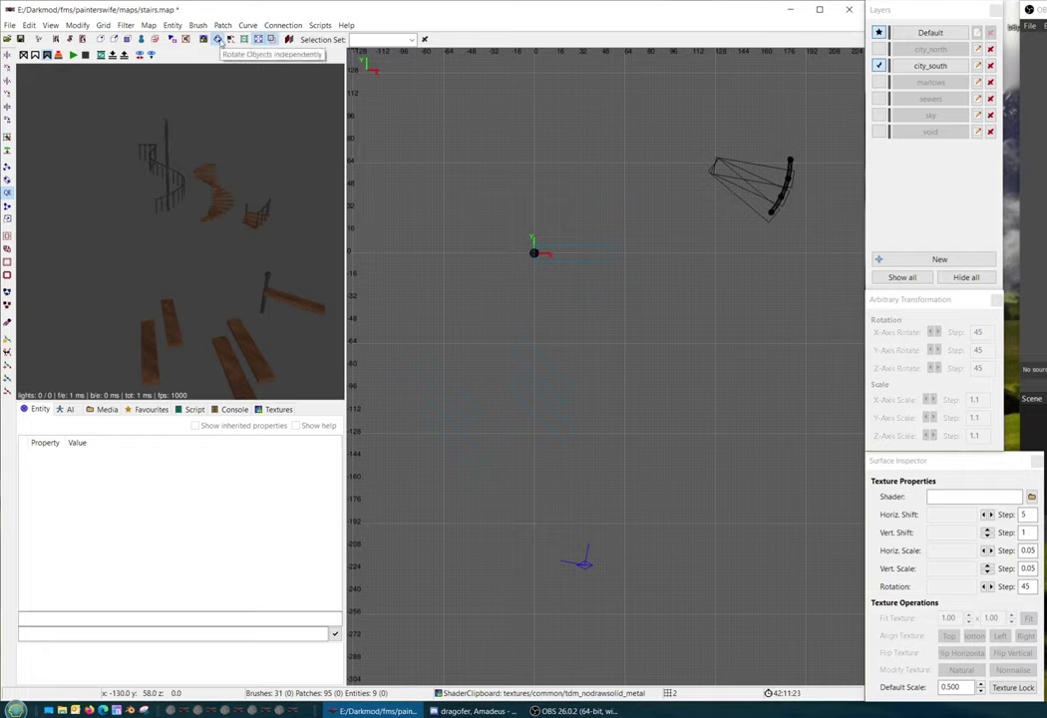
pyautogui.click(220, 42)
pyautogui.keyDown('shift'); pyautogui.moveTo(404, 335); pyautogui.dragTo(586, 465); pyautogui.keyUp('shift')
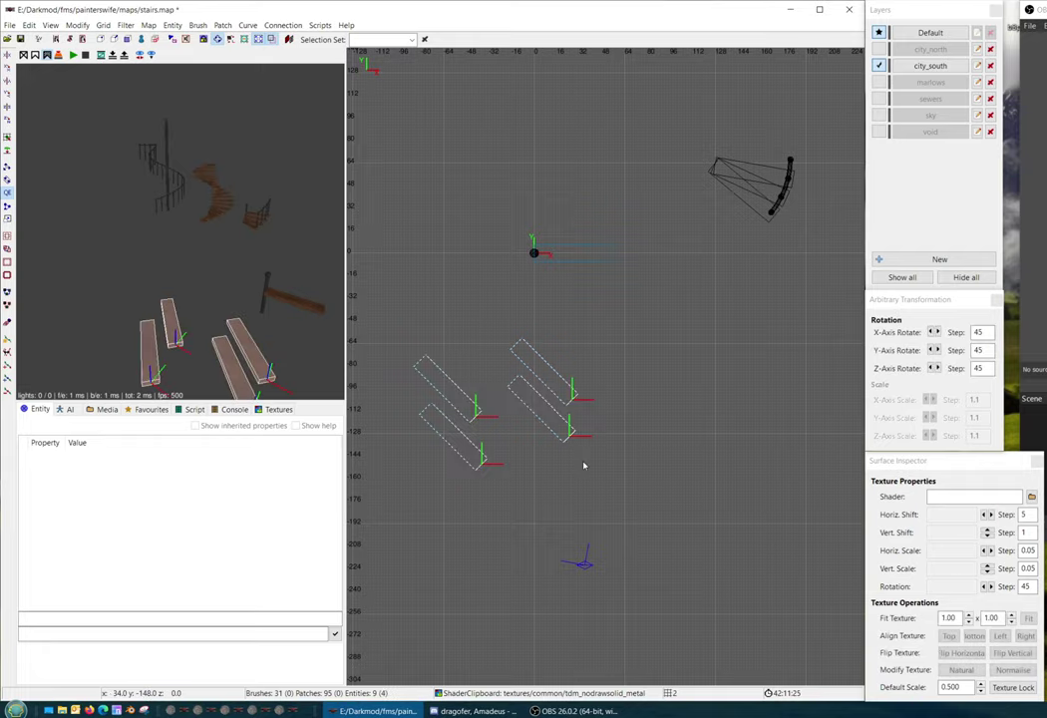
pyautogui.press('Delete')
# Select the tread's brush inside its entity and extend both long sides by 2 units, widening it to 16 units along Y
pyautogui.moveTo(586, 467); pyautogui.dragTo(605, 539, button='right')
pyautogui.scroll(3, 584, 344)
pyautogui.keyDown('shift'); pyautogui.click(582, 298); pyautogui.keyUp('shift')
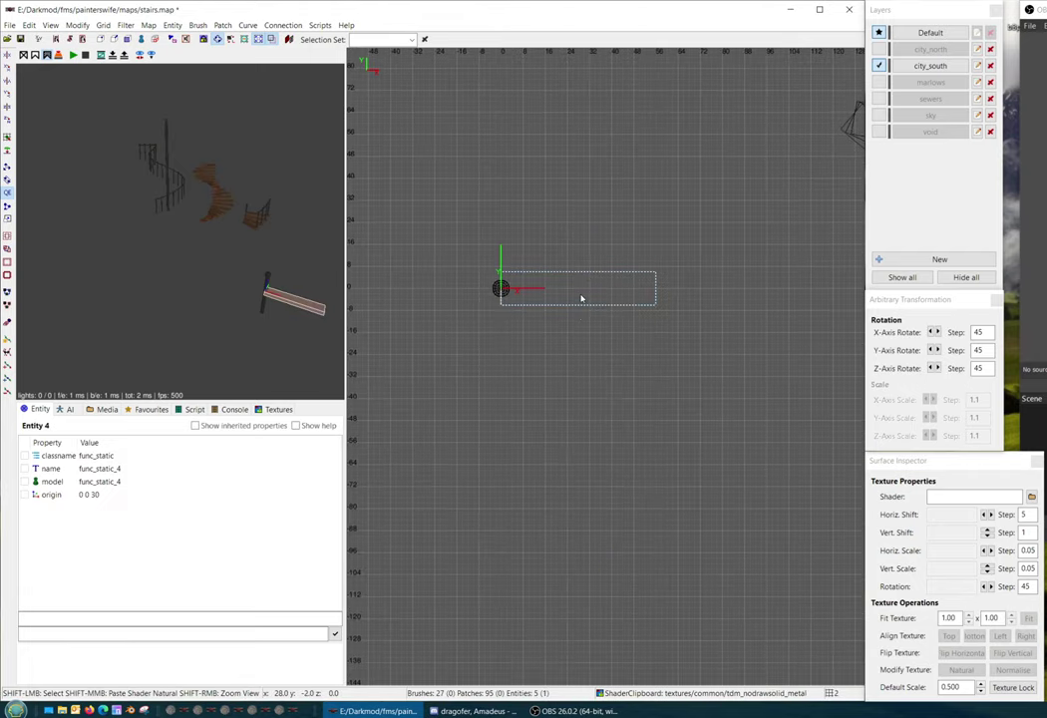
pyautogui.press('Tab')
pyautogui.hotkey('ctrl', 'Tab')
pyautogui.scroll(3, 595, 313)
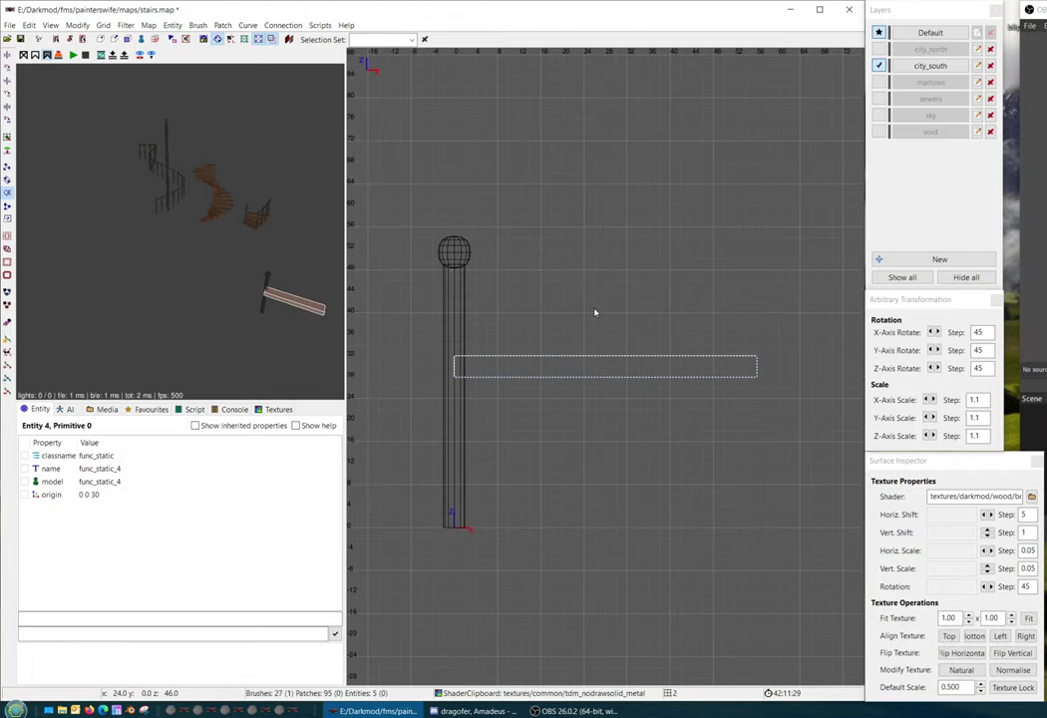
pyautogui.hotkey('ctrl', 'Tab')
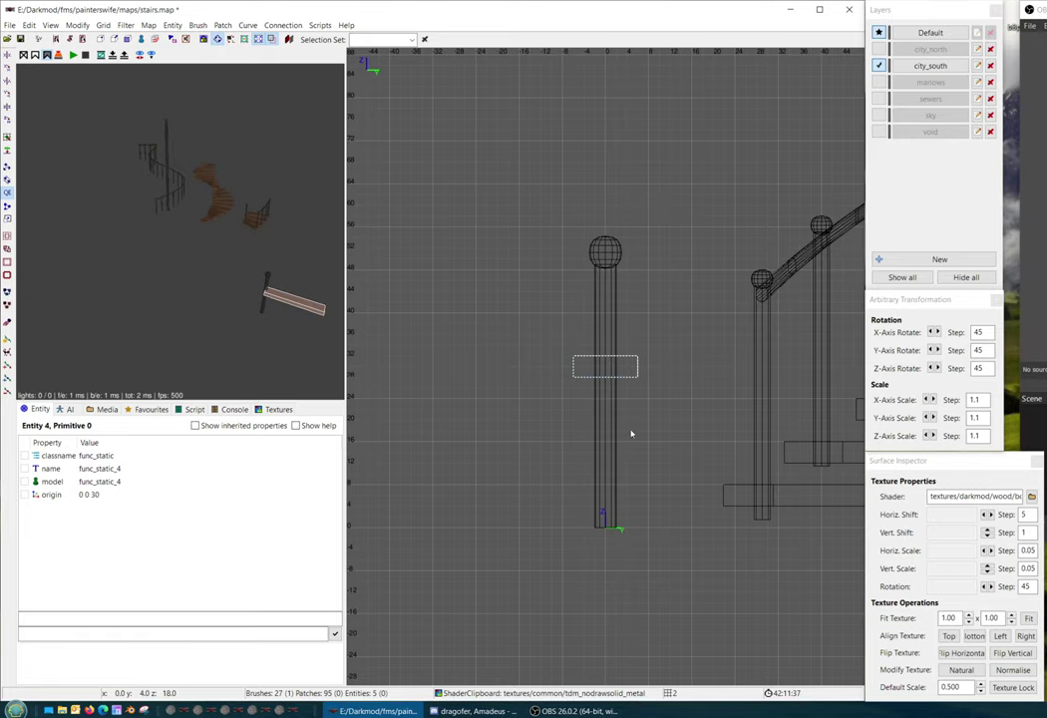
pyautogui.hotkey('ctrl', 'Tab')
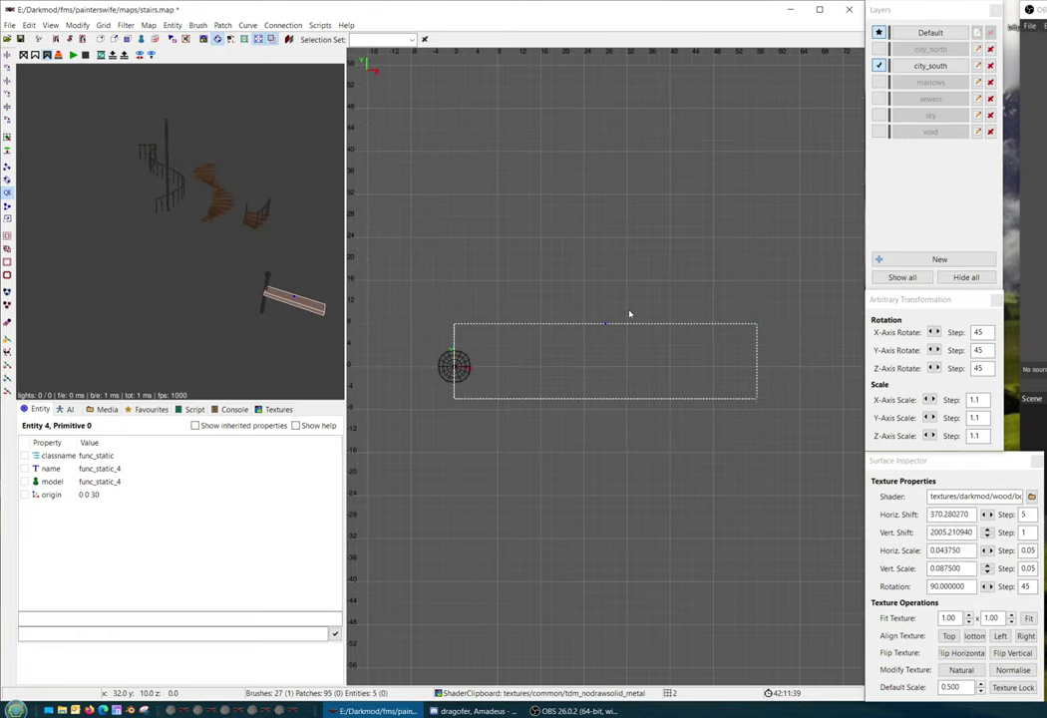
pyautogui.moveTo(591, 430); pyautogui.dragTo(595, 438)
pyautogui.hotkey('ctrl', 'Tab')
pyautogui.hotkey('ctrl', 'Tab')
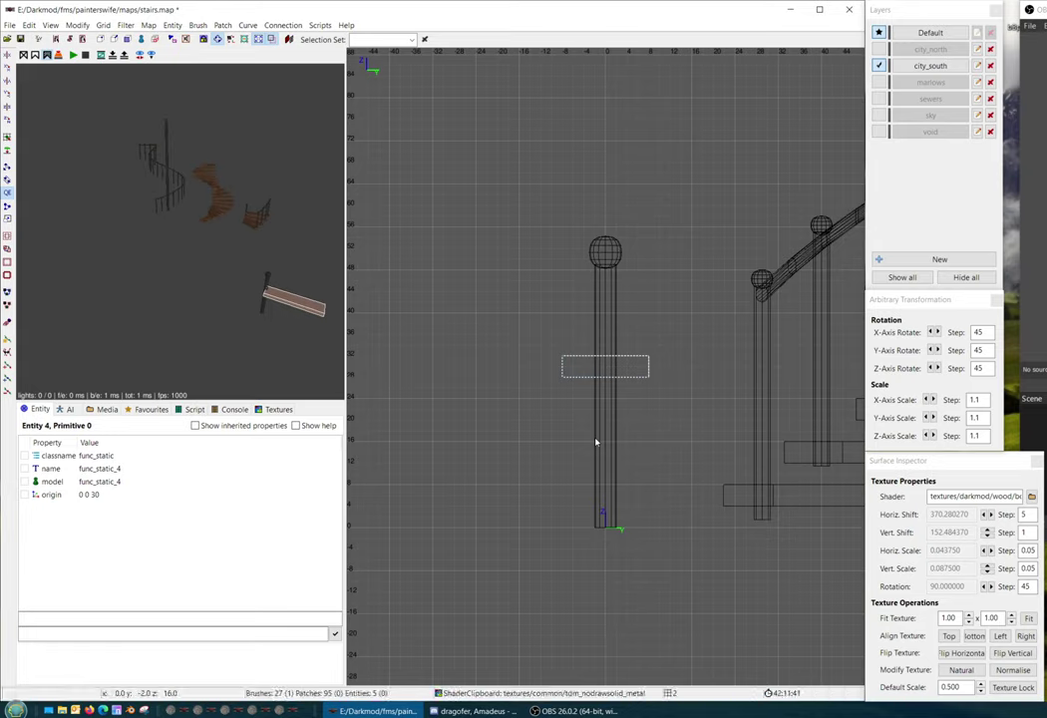
# Set the grid size to 8 and show the widened tread from above against it
pyautogui.click(104, 25)
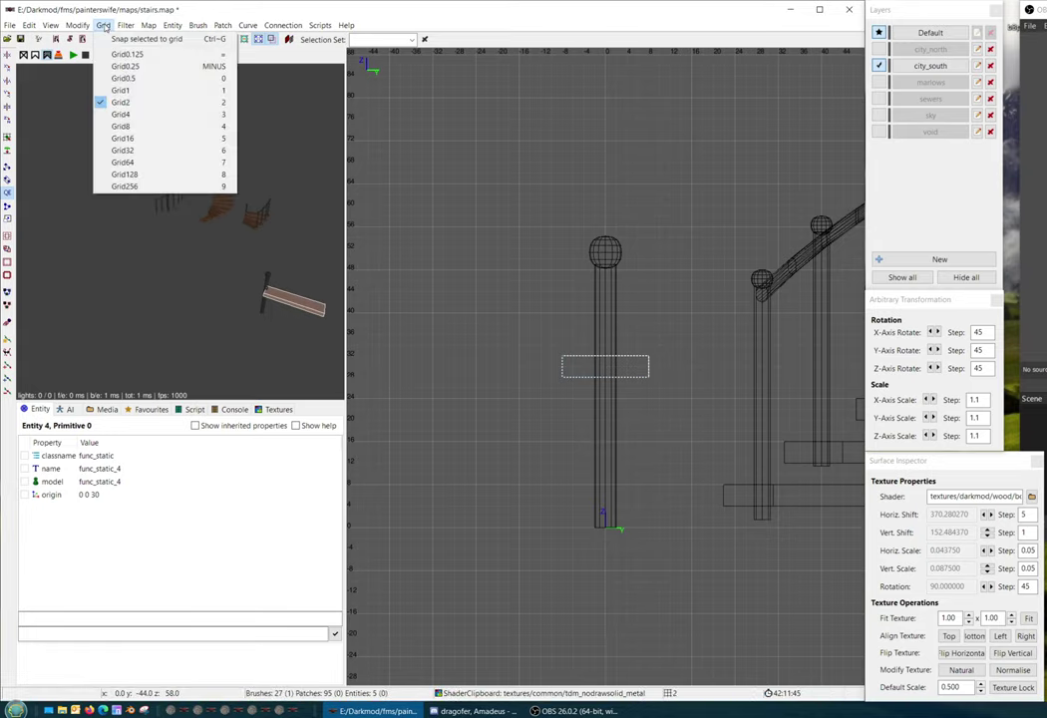
pyautogui.click(138, 114)
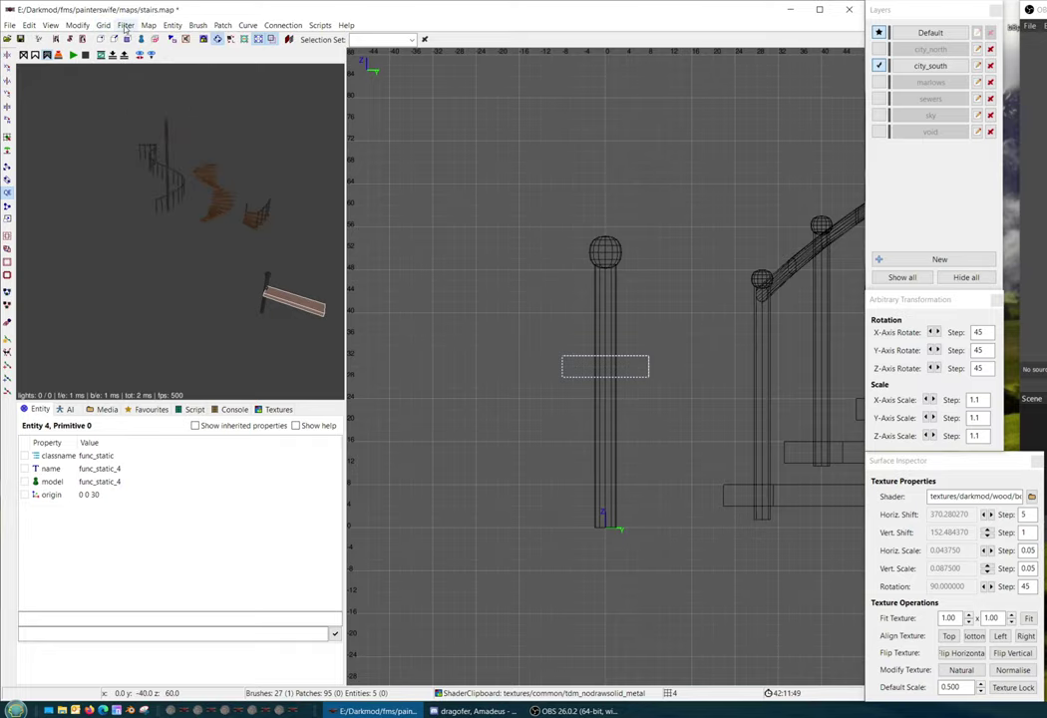
pyautogui.click(103, 25)
pyautogui.click(126, 125)
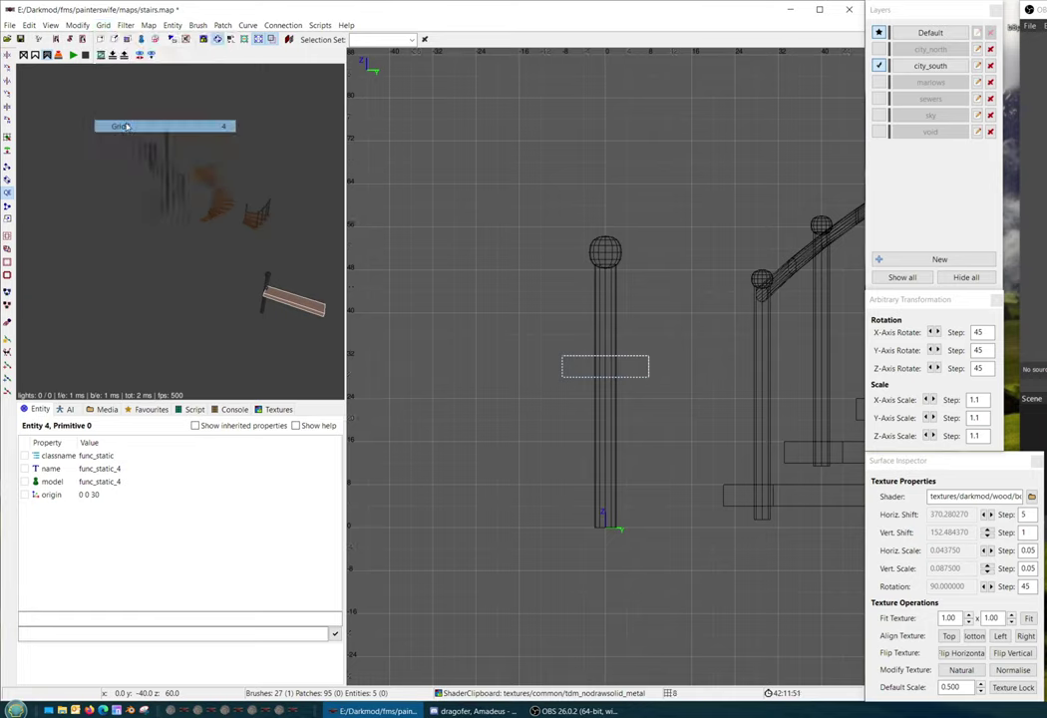
pyautogui.hotkey('ctrl', 'Tab')
pyautogui.moveTo(600, 376)
pyautogui.mouseDown()
pyautogui.moveTo(601, 418)
pyautogui.moveTo(573, 386)
pyautogui.mouseUp()
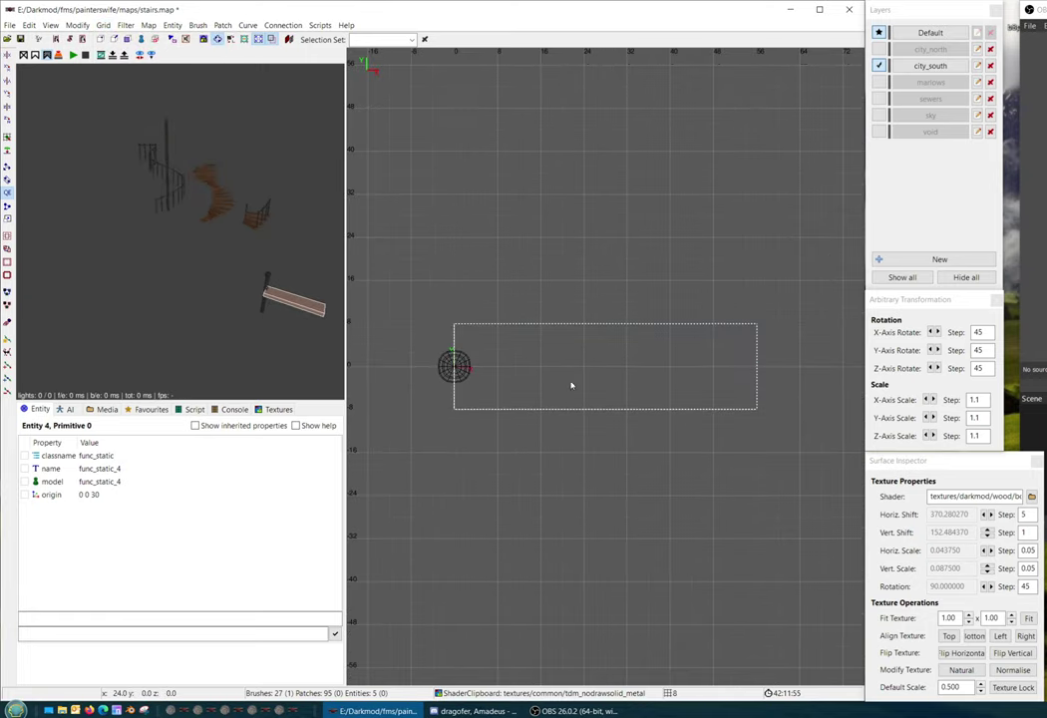
# Enable Show Size Info in the Orthoview preferences
pyautogui.click(50, 25)
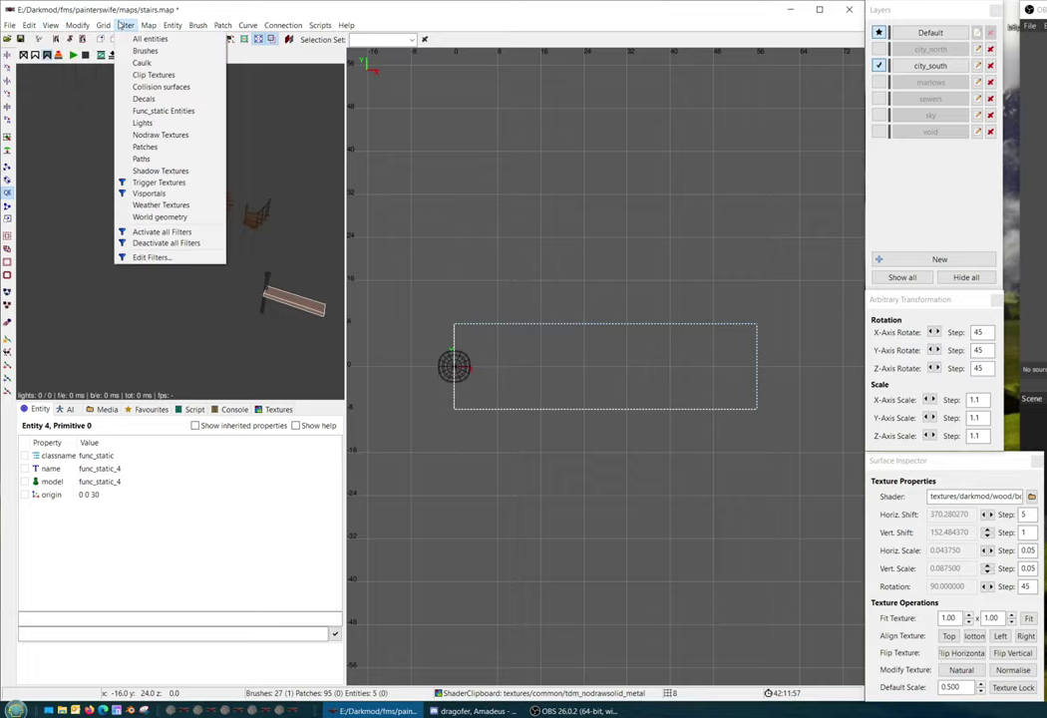
pyautogui.click(50, 25)
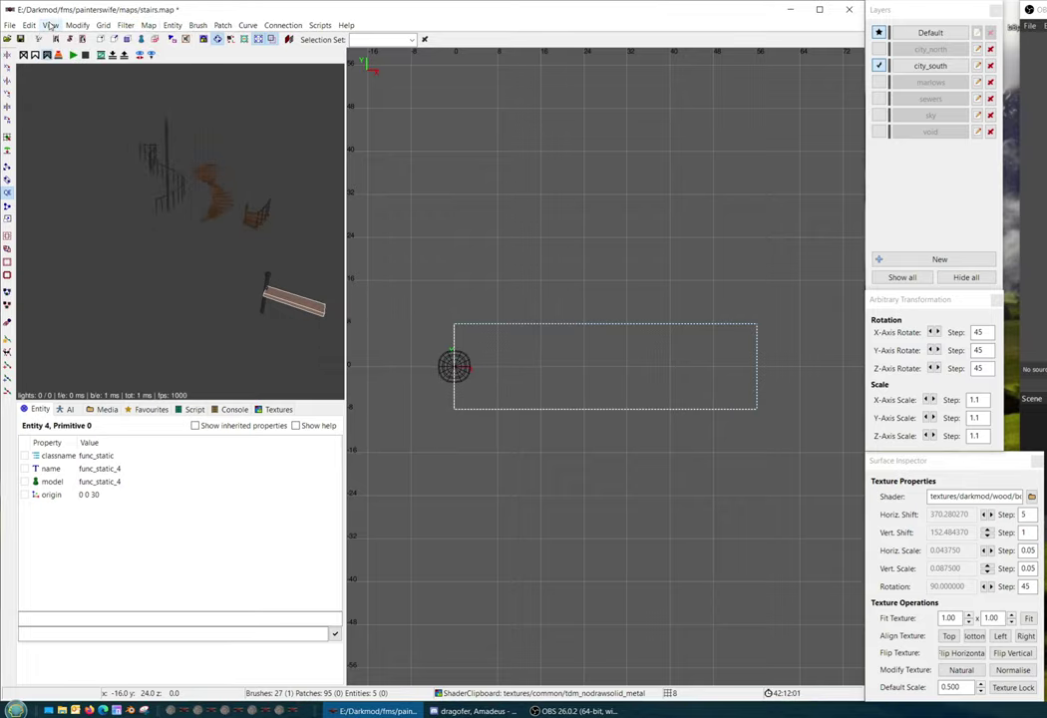
pyautogui.click(50, 25)
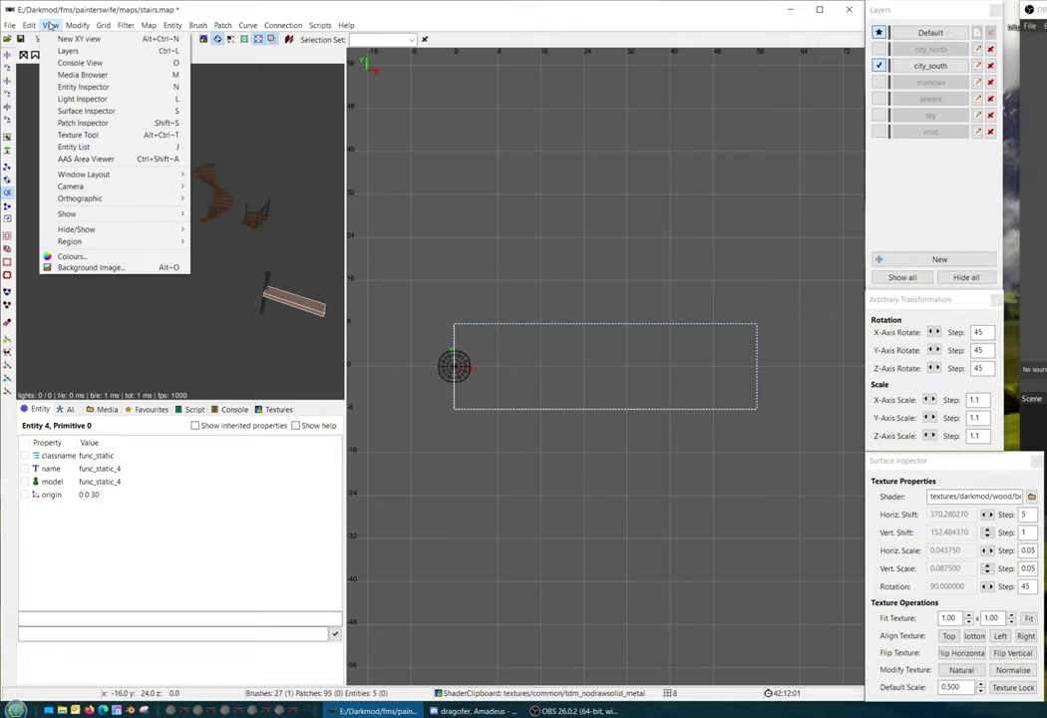
pyautogui.click(86, 370)
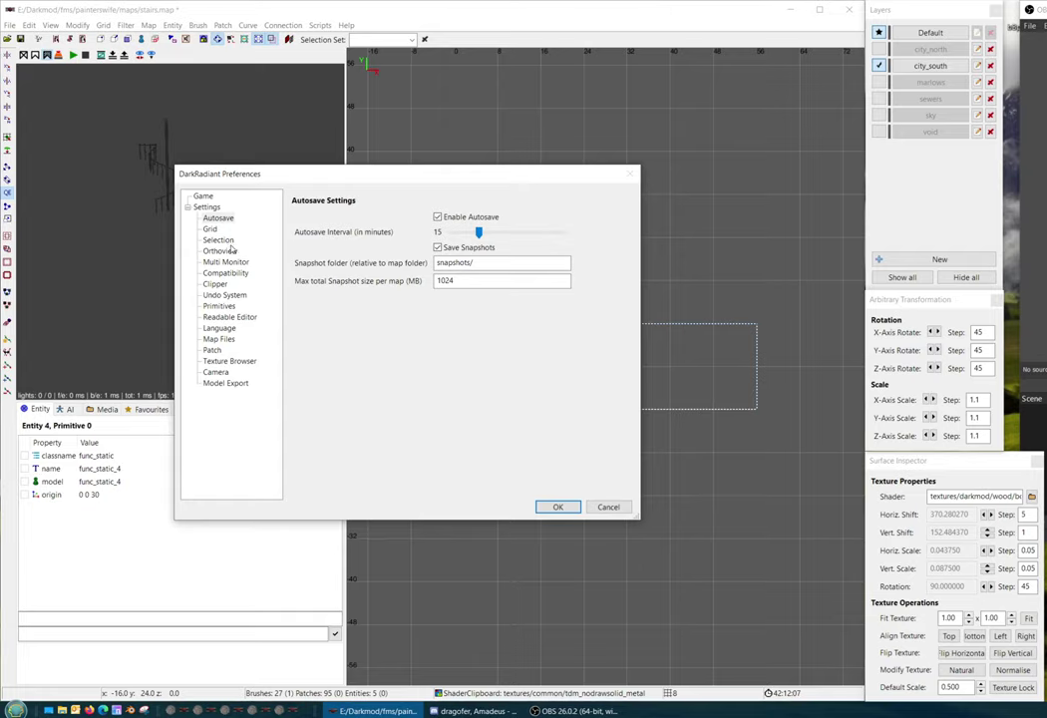
pyautogui.click(226, 240)
pyautogui.click(230, 251)
pyautogui.click(442, 289)
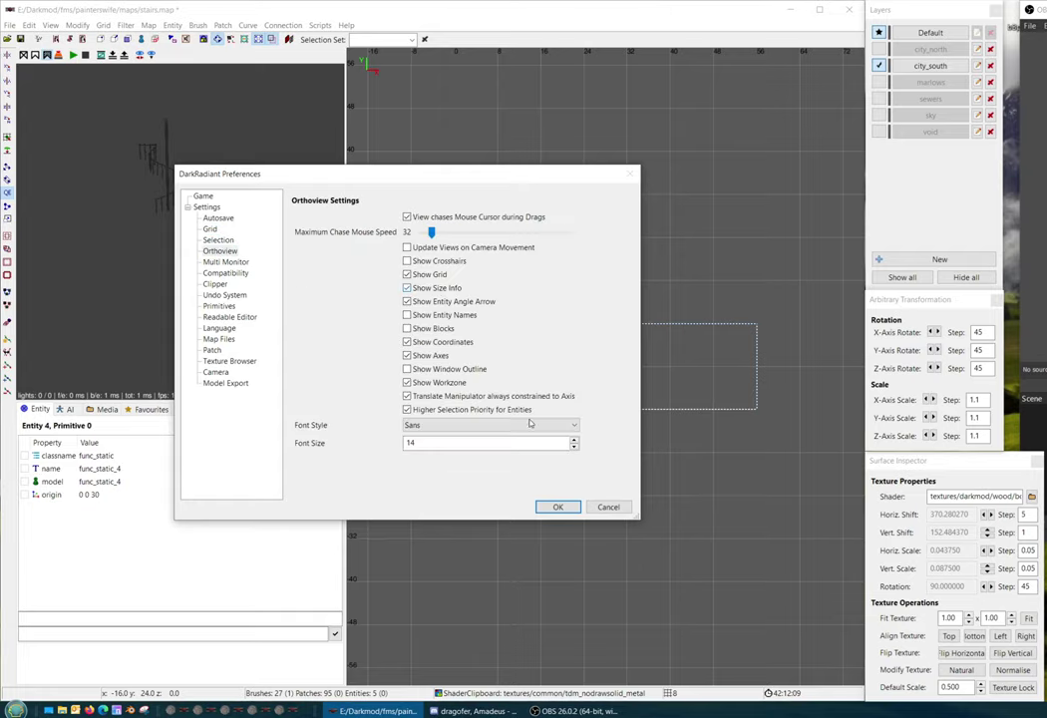
pyautogui.click(558, 506)
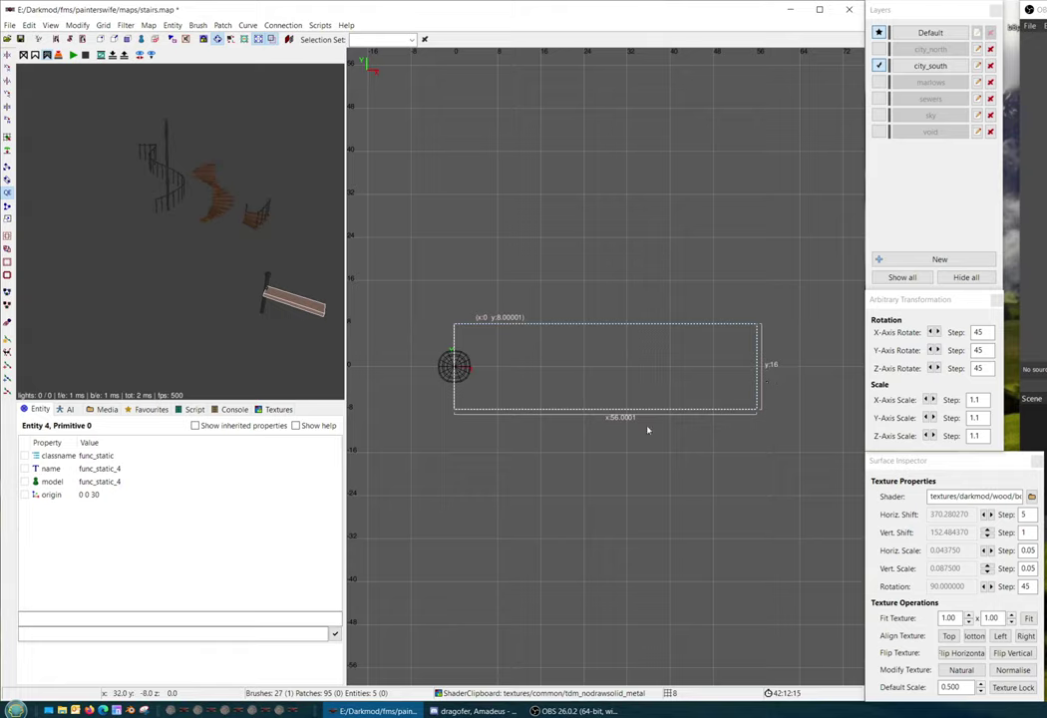
# Turn Show Size Info back off in the Orthoview preferences
pyautogui.click(103, 25)
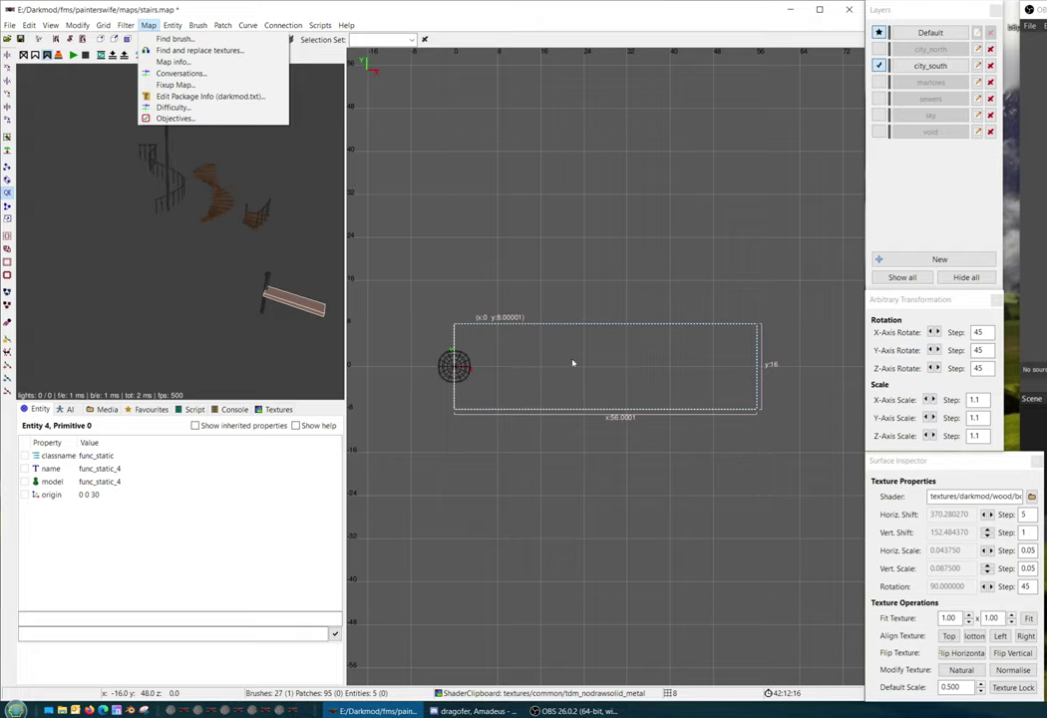
pyautogui.moveTo(57, 29)
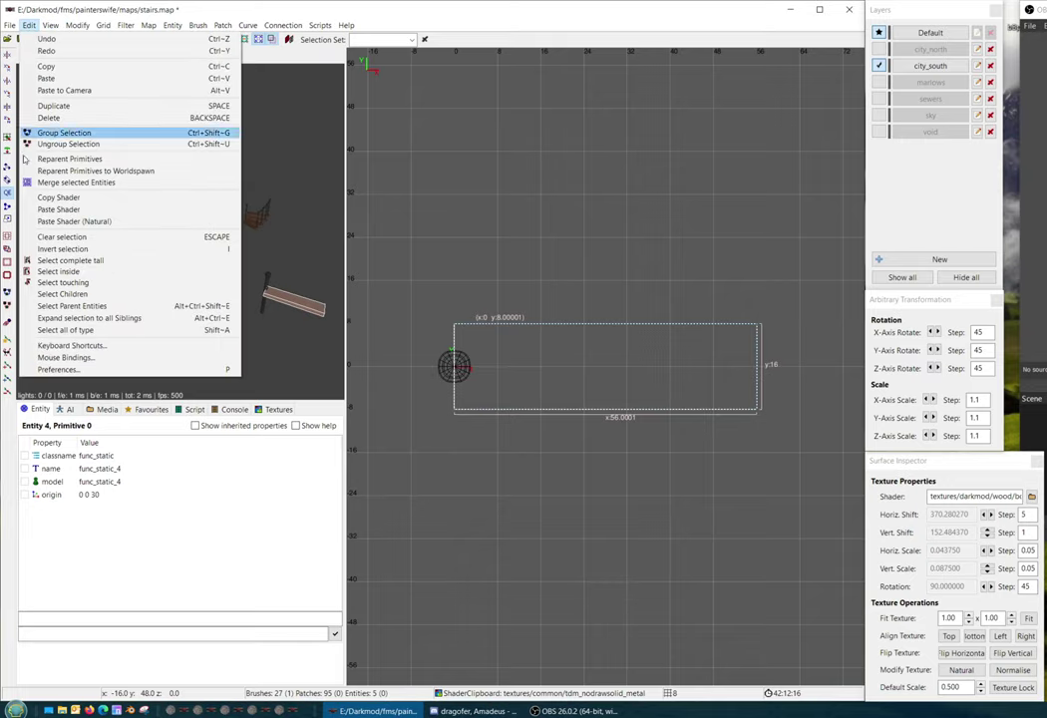
pyautogui.click(60, 369)
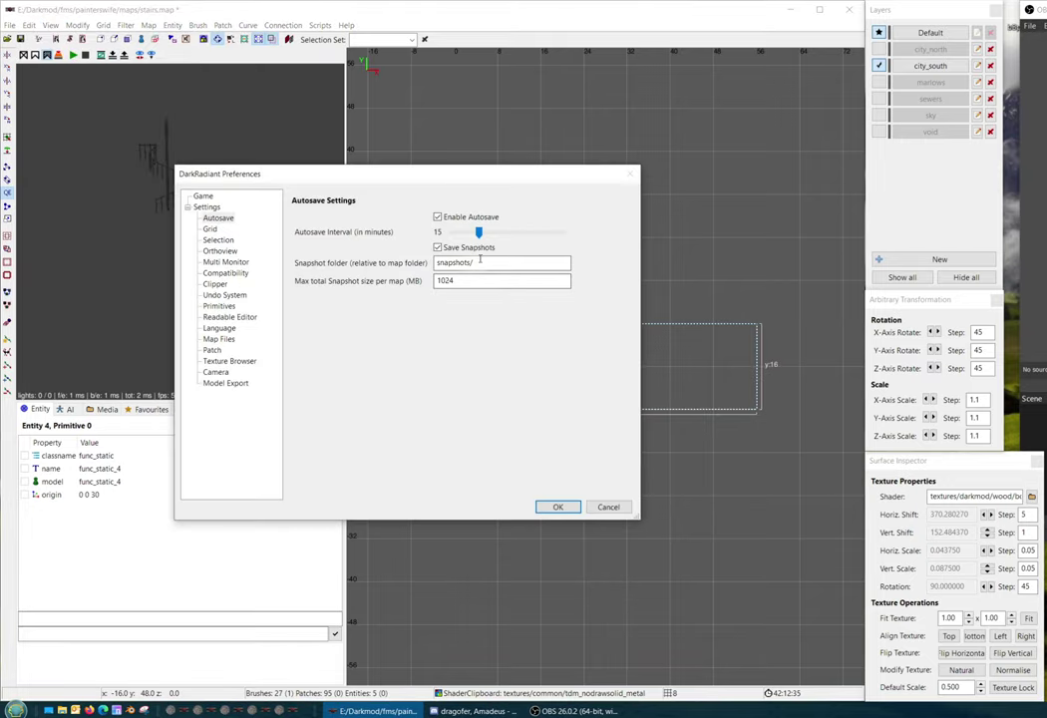
pyautogui.click(225, 251)
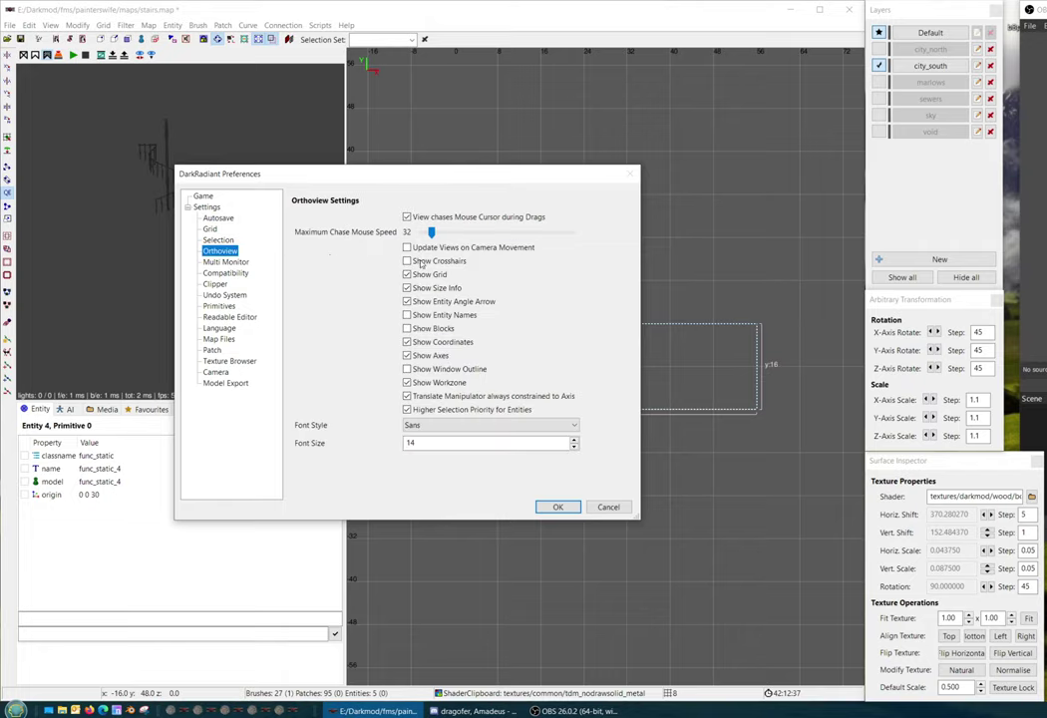
pyautogui.click(558, 506)
pyautogui.scroll(-1, 545, 383)
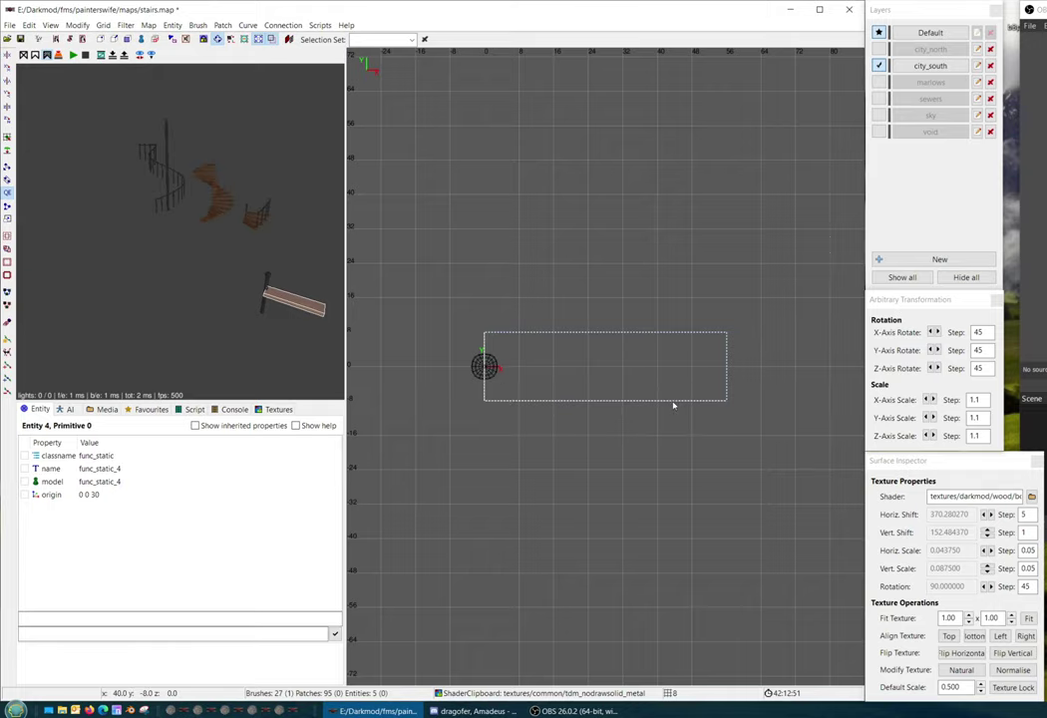
# Extend the tread's outer end by 8 units along X, making it 64 units long
pyautogui.hotkey('ctrl', 'Tab')
pyautogui.scroll(-2, 638, 515)
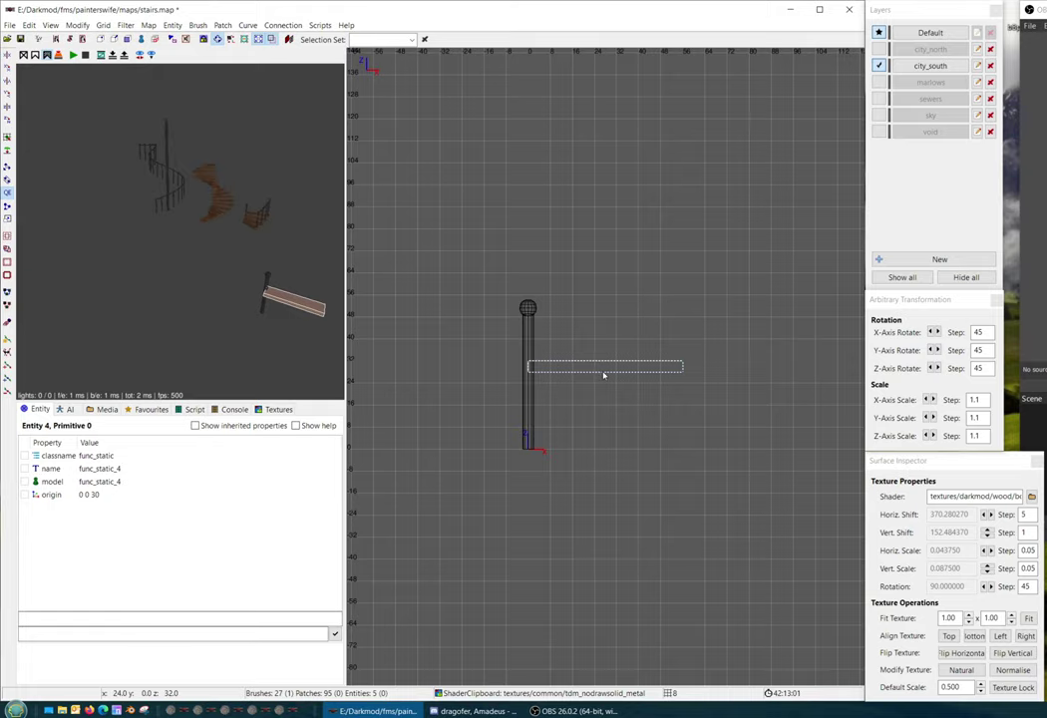
pyautogui.hotkey('ctrl', 'Tab')
pyautogui.hotkey('ctrl', 'Tab')
pyautogui.moveTo(647, 380); pyautogui.dragTo(596, 381, button='right')
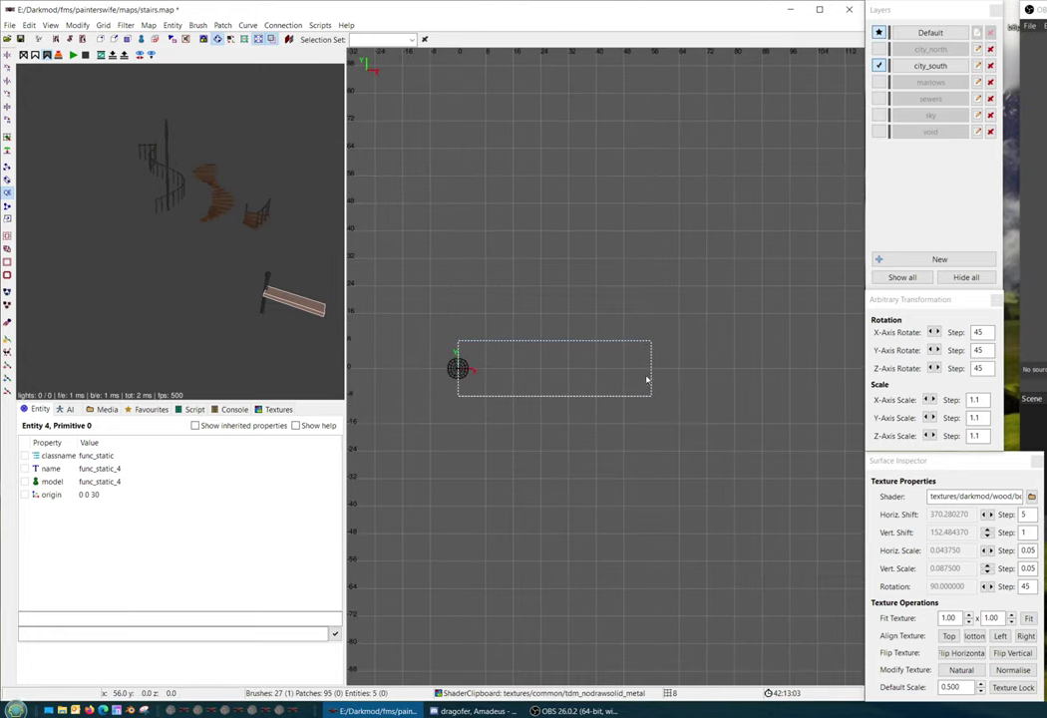
pyautogui.moveTo(679, 370); pyautogui.dragTo(698, 374)
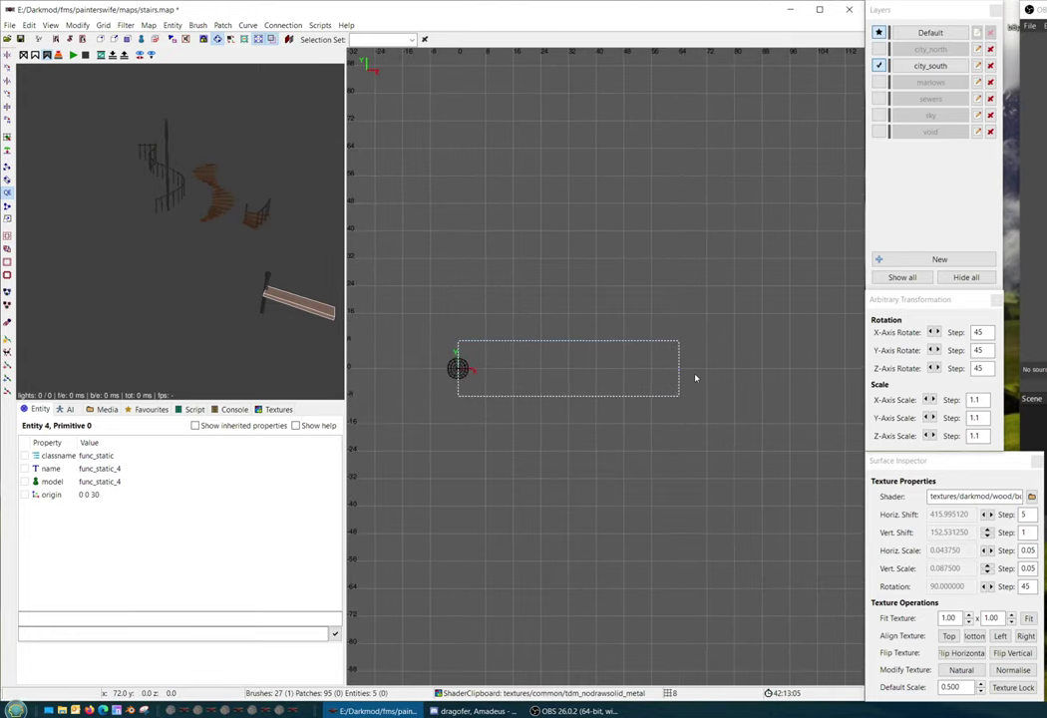
# Set the grid size to 4 and pull one long side of the tread in by 4 units along Y
pyautogui.hotkey('ctrl', 'Tab')
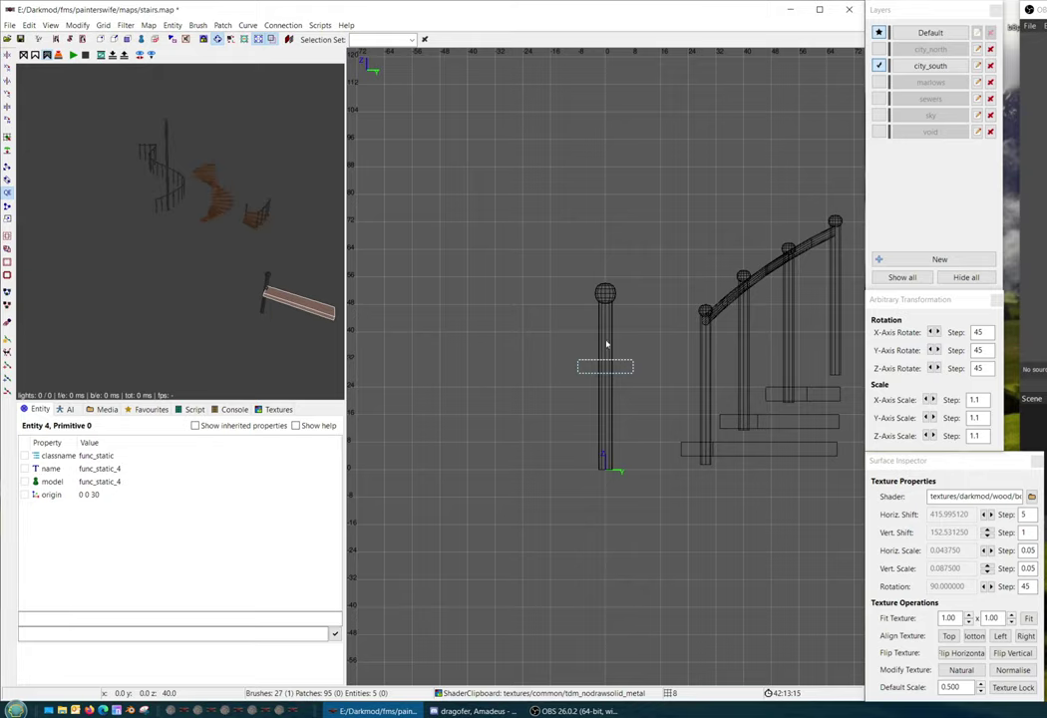
pyautogui.hotkey('ctrl', 'Tab')
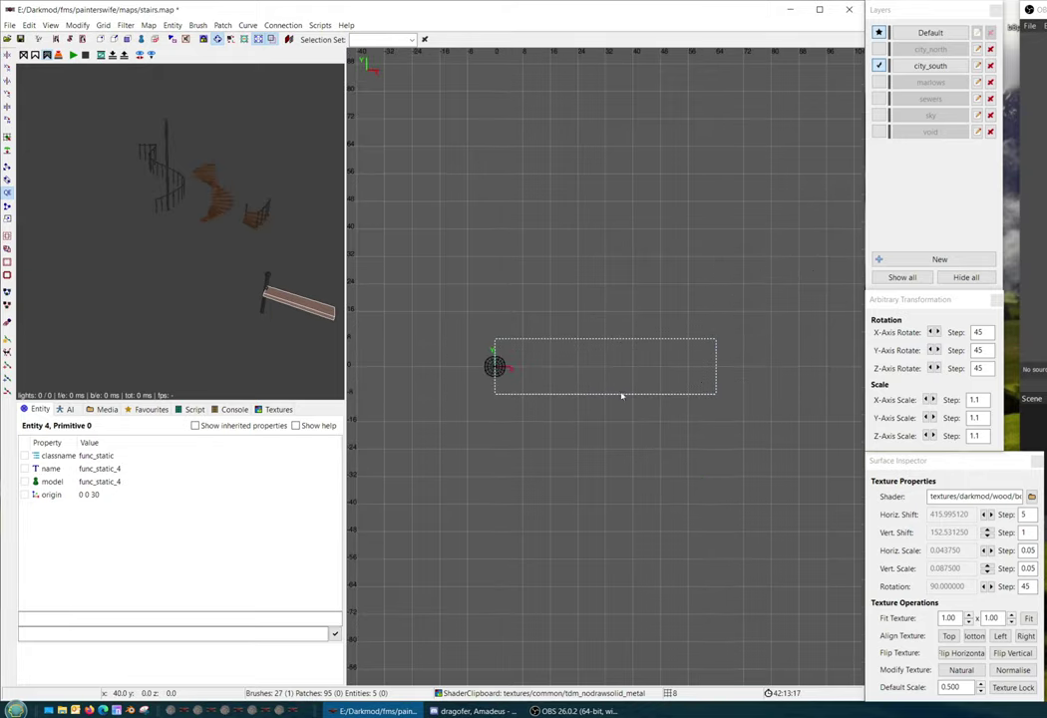
pyautogui.hotkey('ctrl', 'Tab')
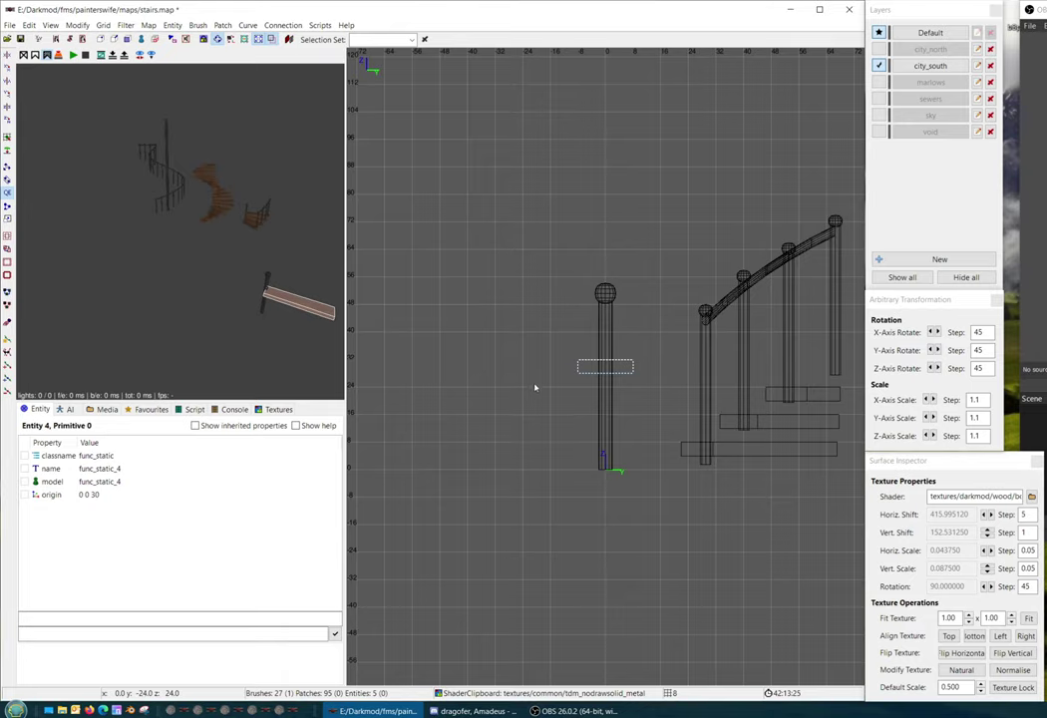
pyautogui.press('3')
pyautogui.moveTo(558, 370); pyautogui.dragTo(577, 376)
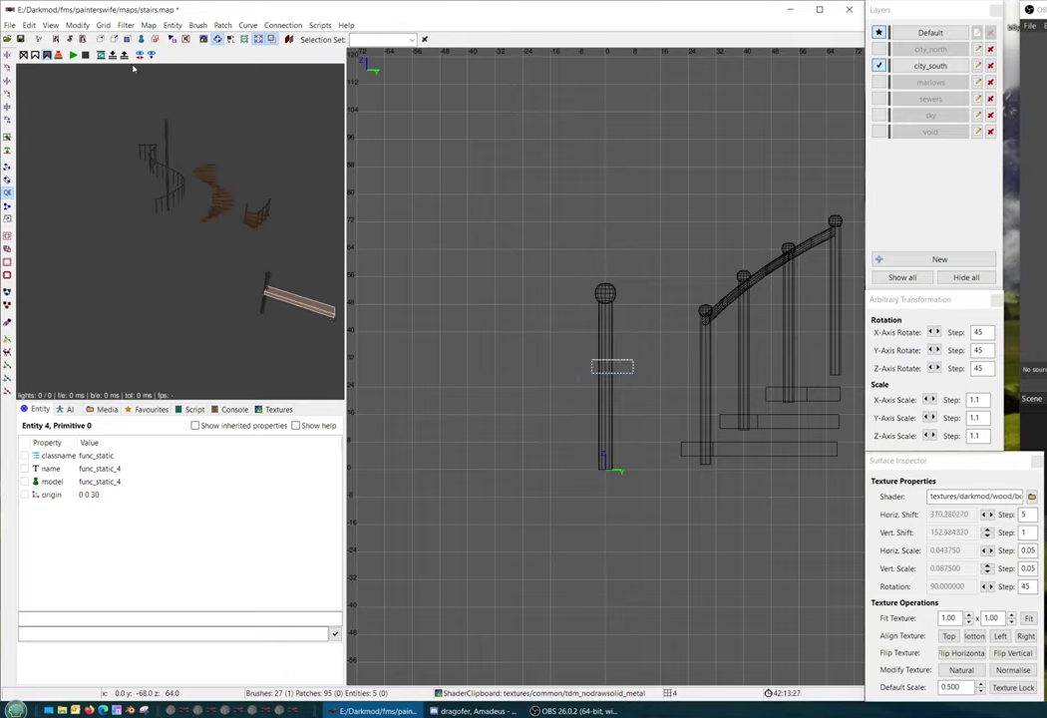
pyautogui.click(103, 25)
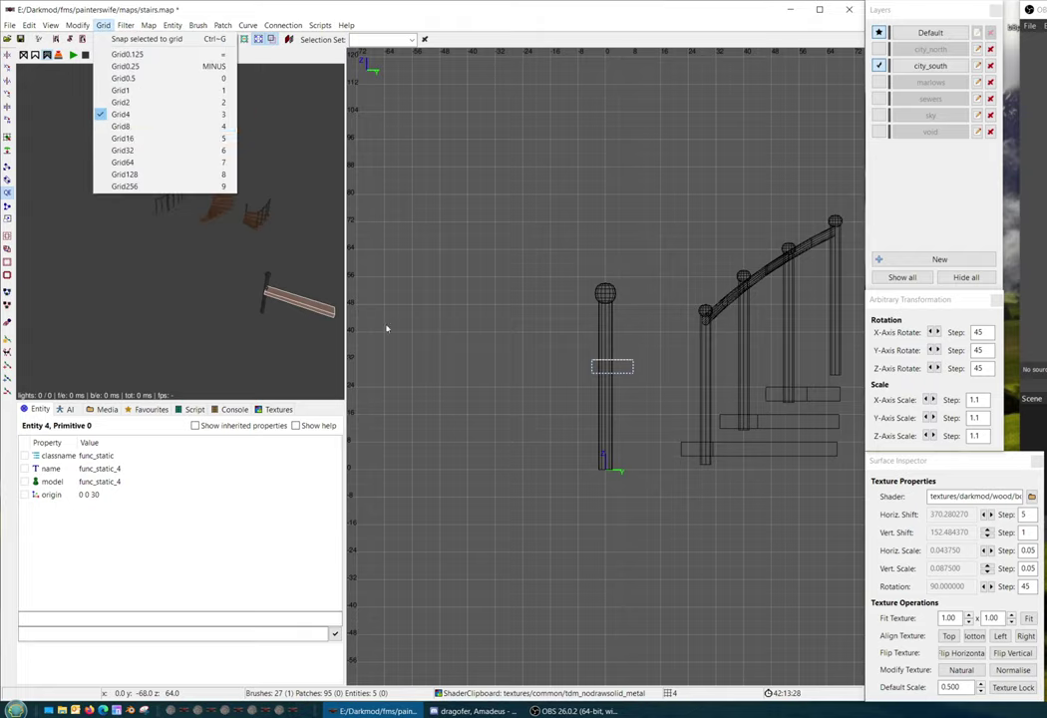
pyautogui.click(551, 369)
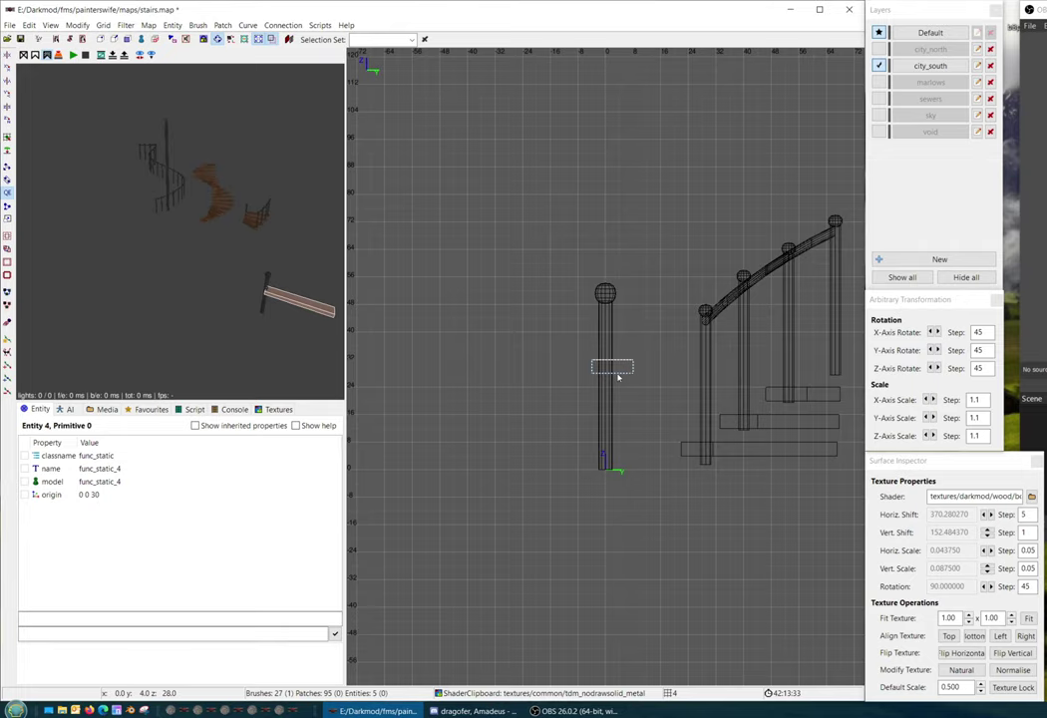
# Lower the tread's brush by 24 units so it sits near the foot of the post
pyautogui.hotkey('ctrl', 'Tab')
pyautogui.hotkey('ctrl', 'Tab')
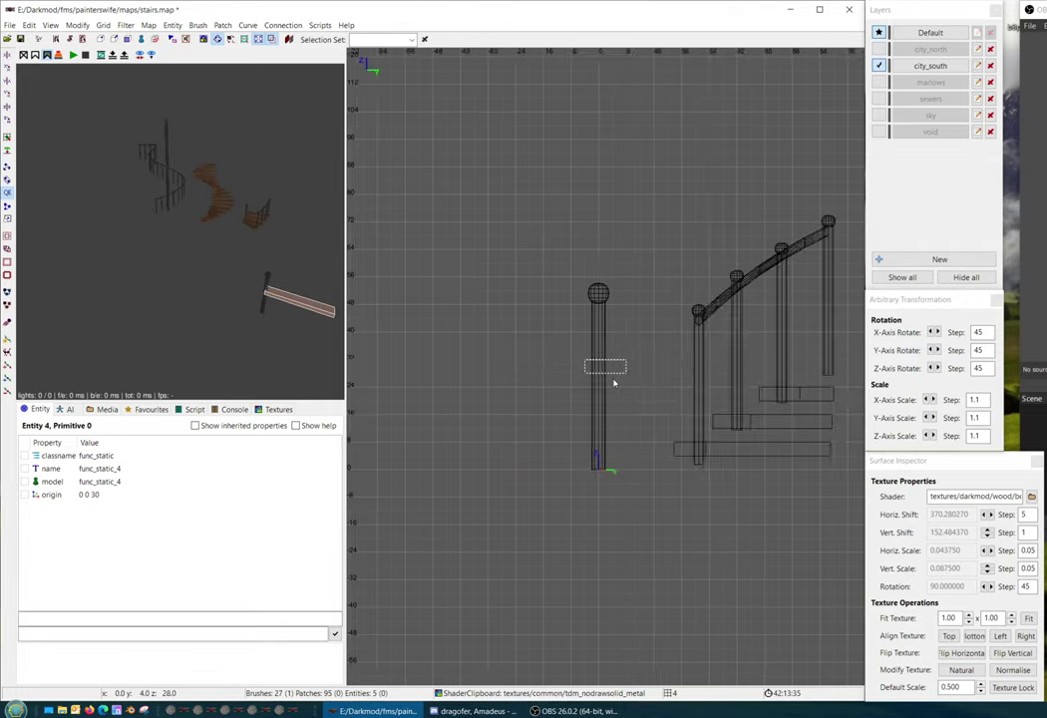
pyautogui.hotkey('ctrl', 'Tab')
pyautogui.scroll(-3, 636, 421)
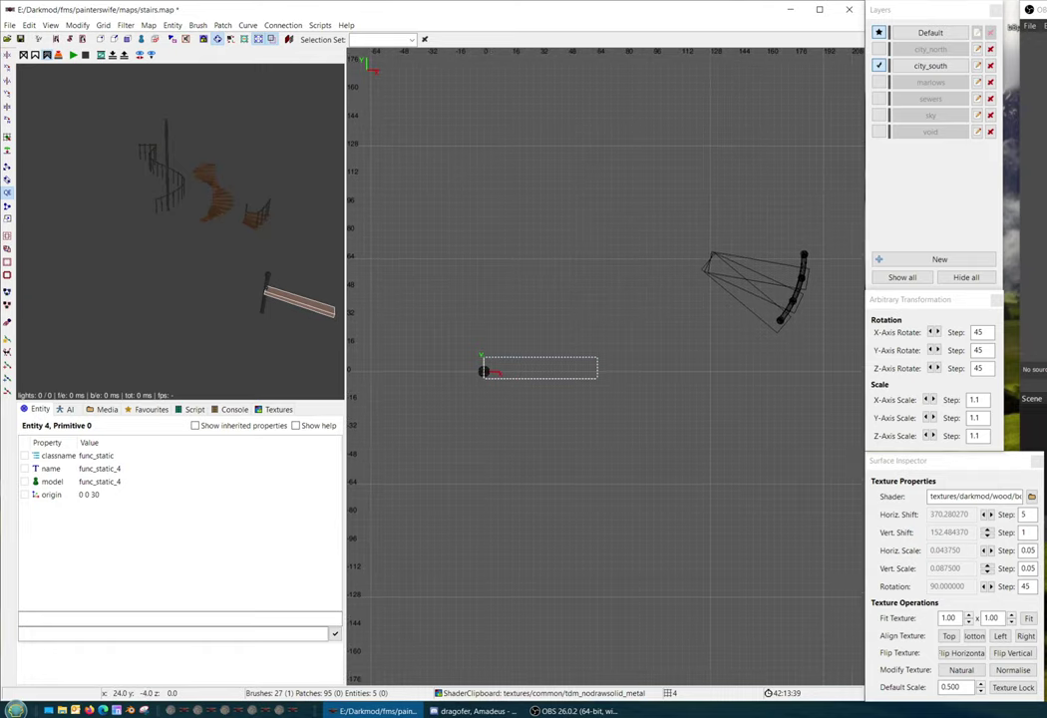
pyautogui.scroll(3, 523, 356)
pyautogui.hotkey('ctrl', 'Tab')
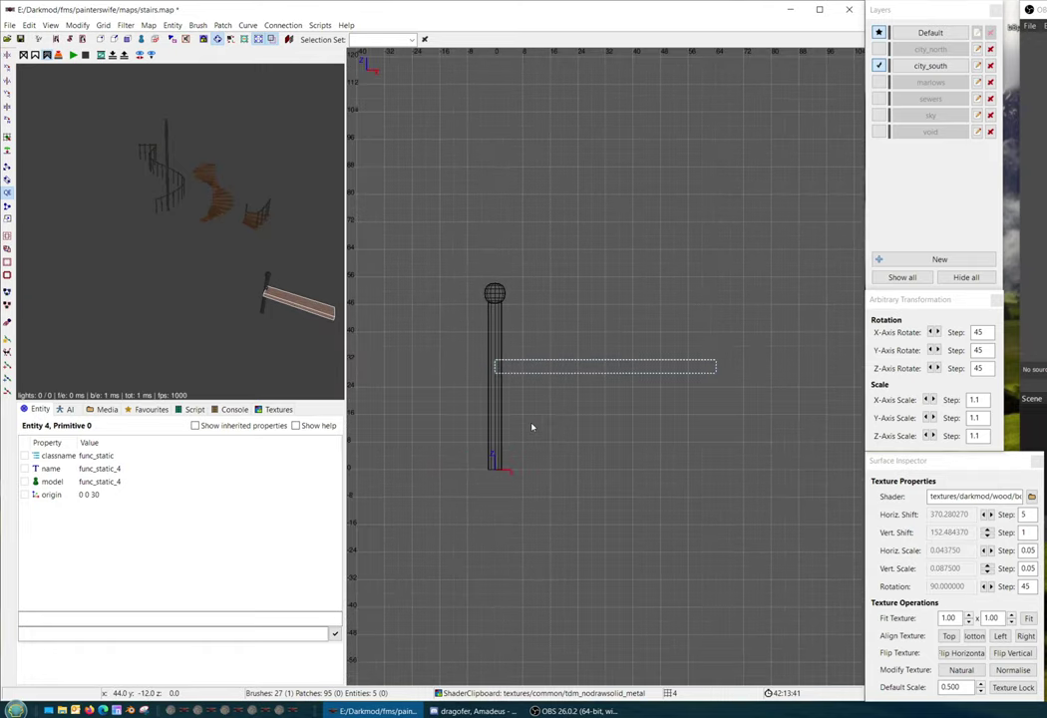
pyautogui.moveTo(568, 384); pyautogui.dragTo(570, 451)
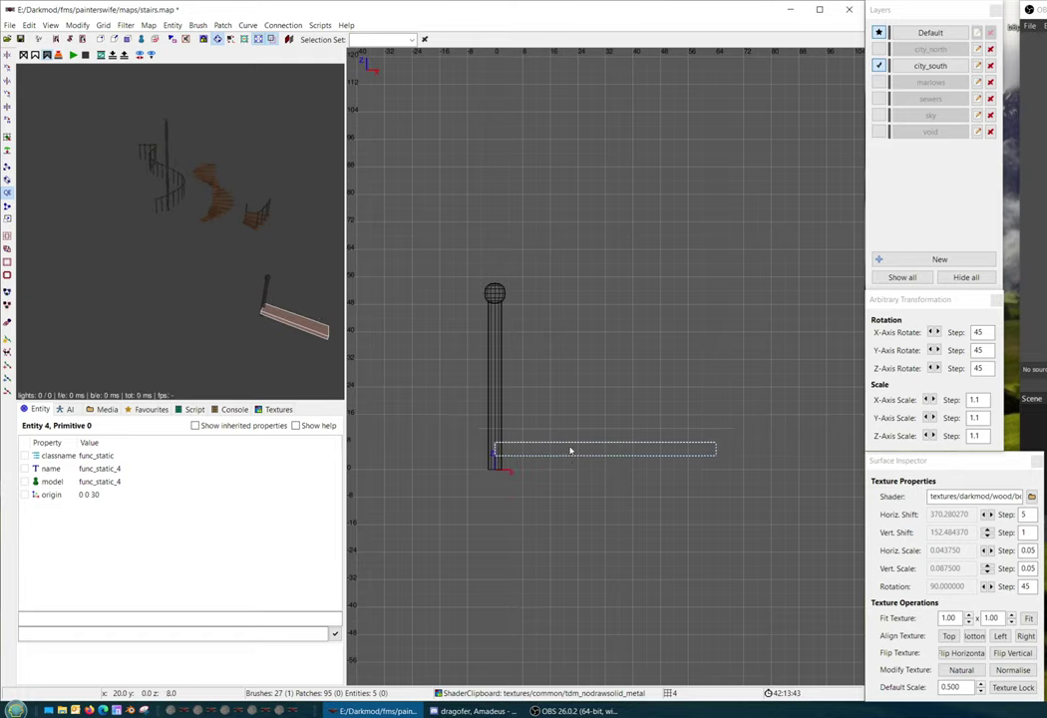
# Check the editor's version information and close it again
pyautogui.hotkey('ctrl', 'Tab')
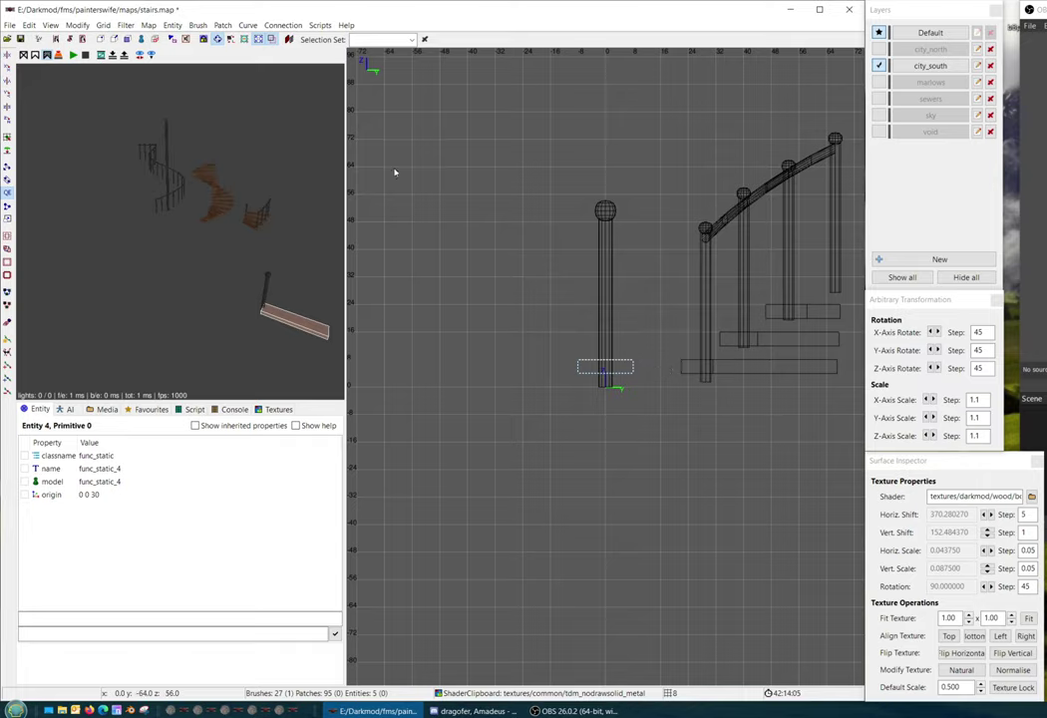
pyautogui.click(346, 25)
pyautogui.click(365, 39)
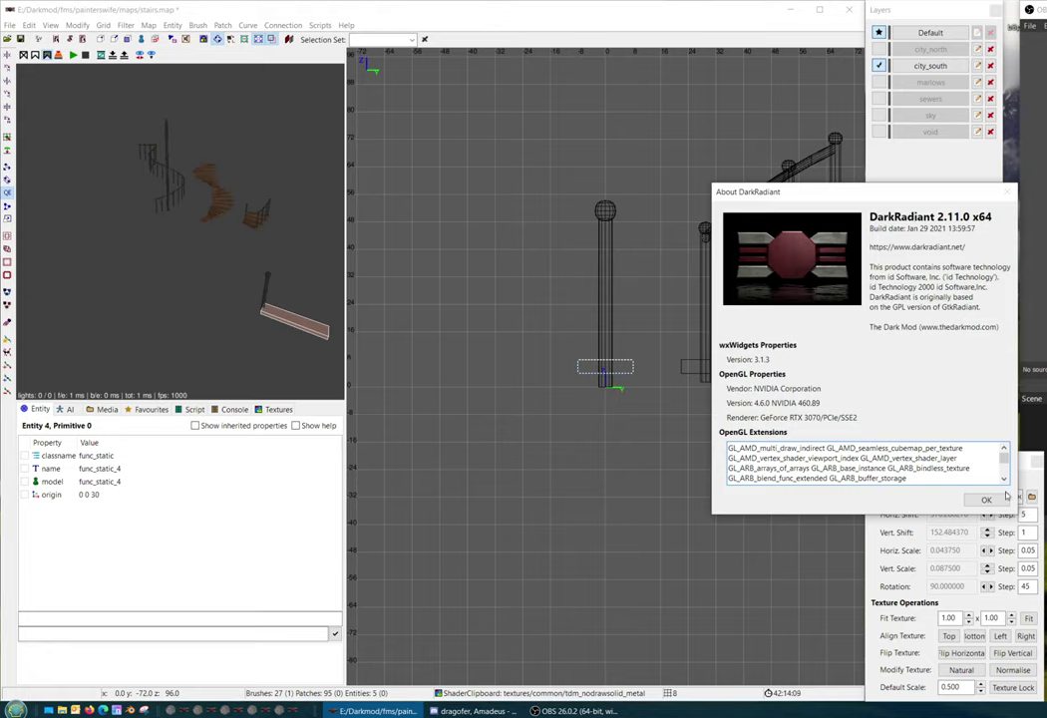
pyautogui.click(985, 501)
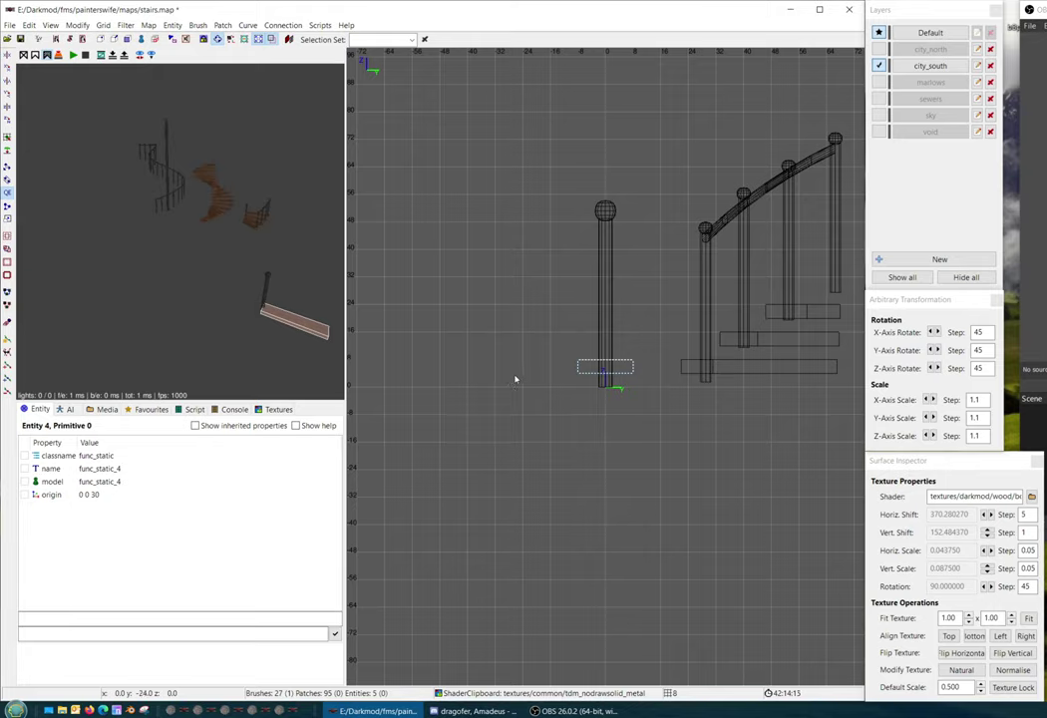
# Convert the tread's brush into a new func_static entity
pyautogui.moveTo(615, 369)
pyautogui.mouseDown()
pyautogui.moveTo(618, 290)
pyautogui.moveTo(617, 365)
pyautogui.mouseUp()
pyautogui.hotkey('ctrl', 'Tab')
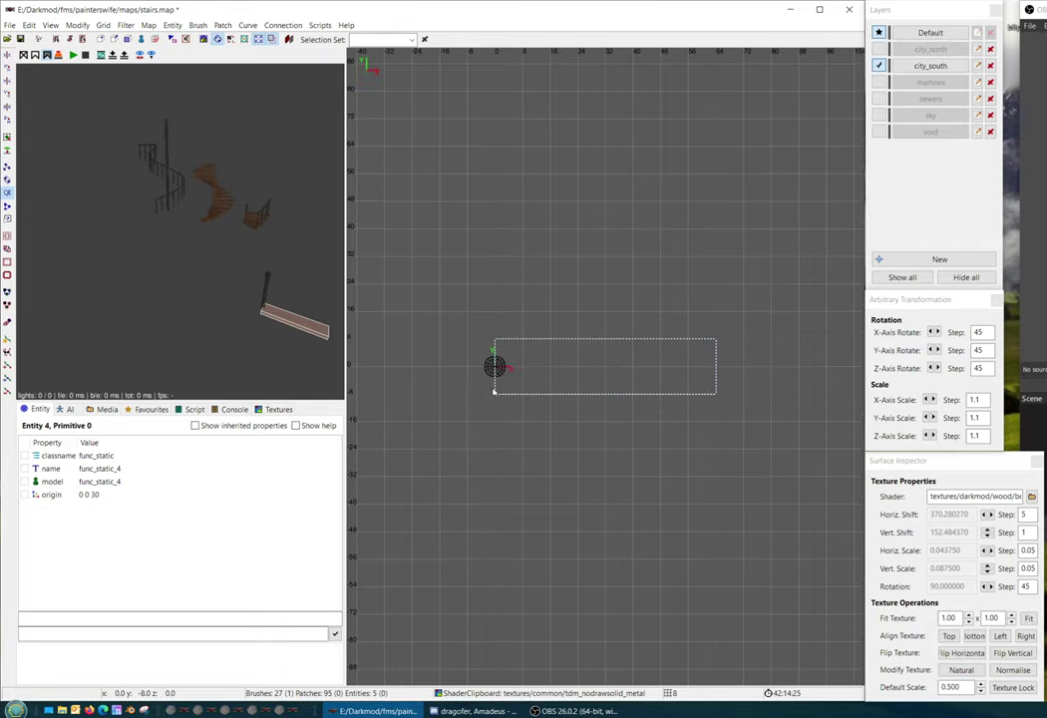
pyautogui.rightClick(551, 248)
pyautogui.click(612, 334)
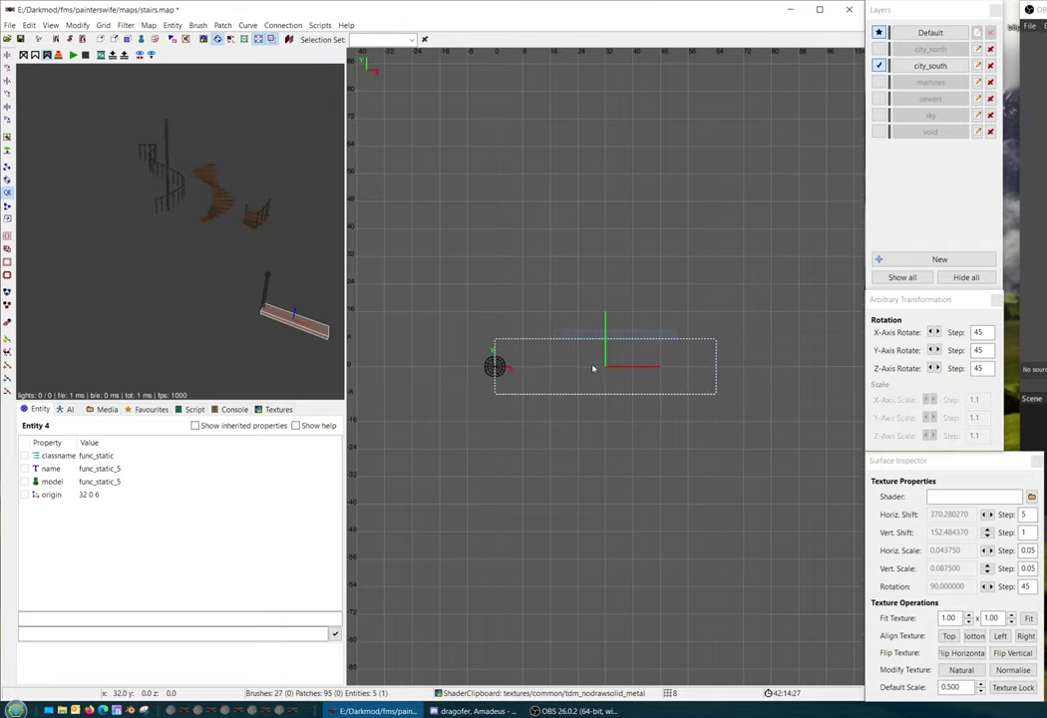
# Move the new func_static's origin onto the post's axis at 0 0 6 without moving the tread itself
pyautogui.keyDown('shift'); pyautogui.click(605, 373); pyautogui.keyUp('shift')
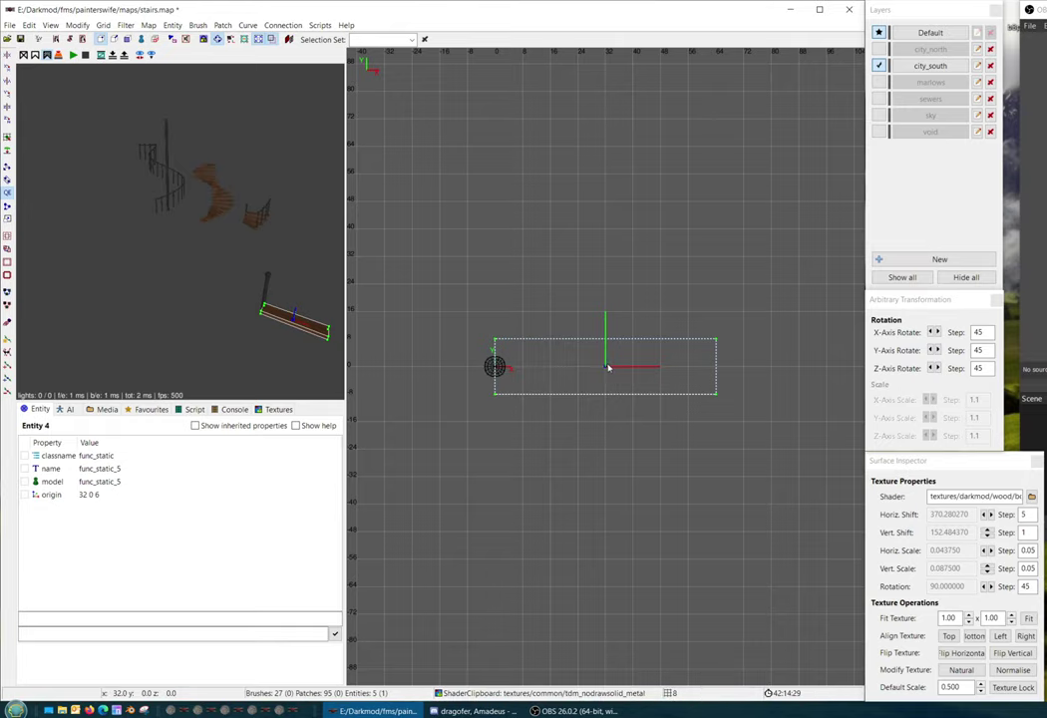
pyautogui.moveTo(606, 371); pyautogui.dragTo(500, 367)
pyautogui.hotkey('ctrl', 'Tab')
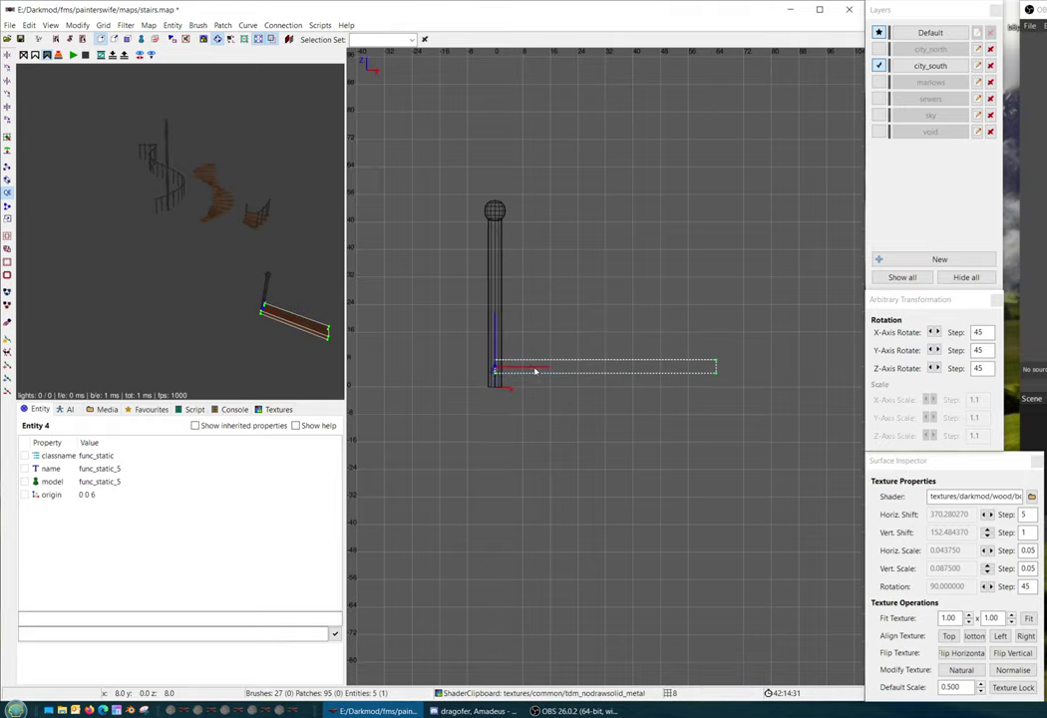
pyautogui.hotkey('ctrl', 'Tab')
pyautogui.scroll(4, 571, 377)
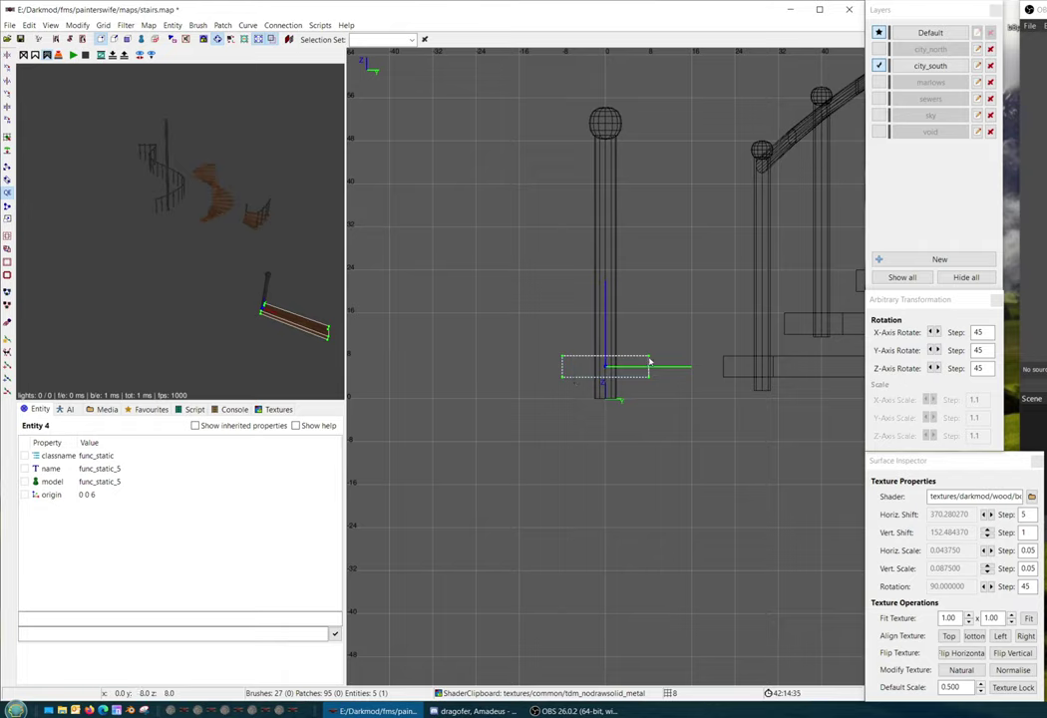
pyautogui.press('v')
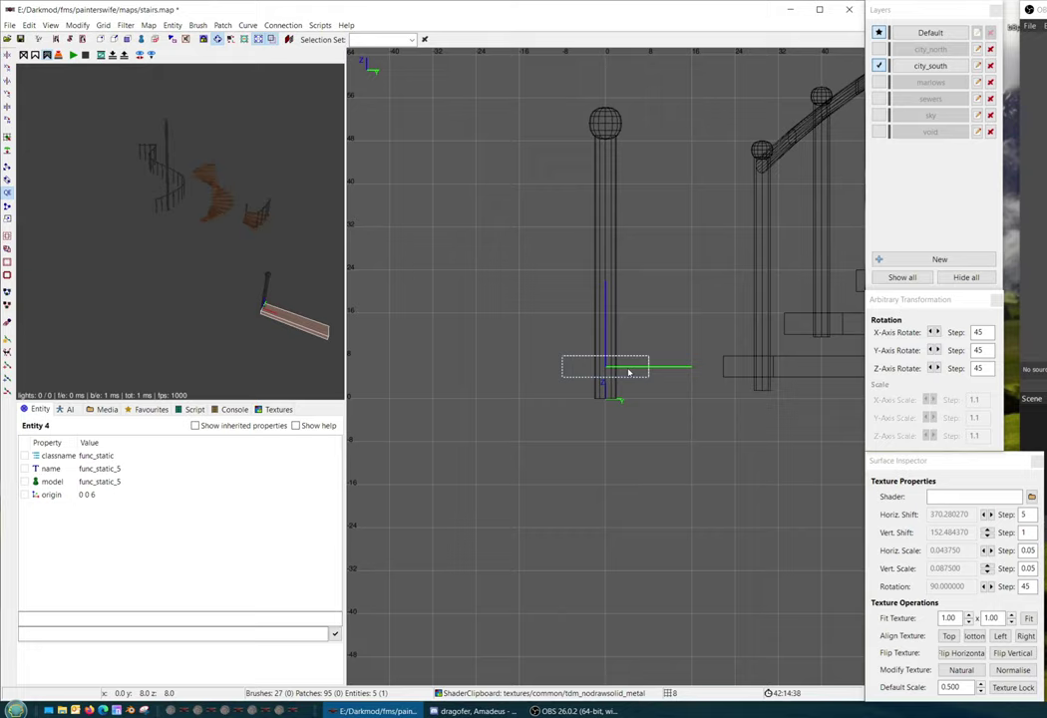
pyautogui.press('v')
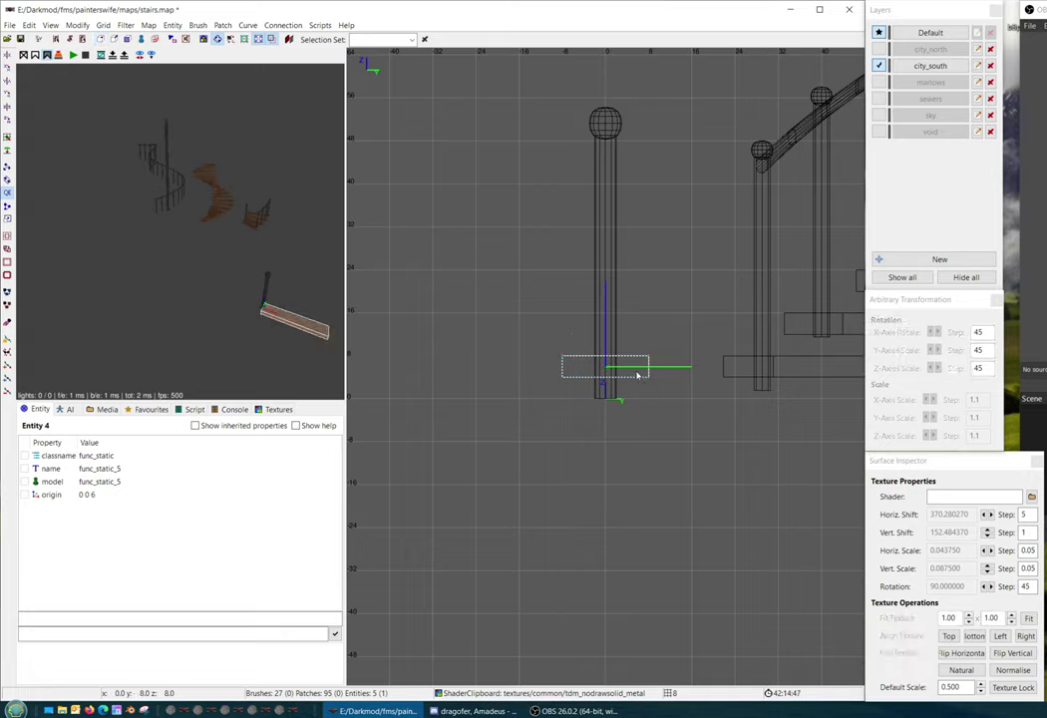
# Duplicate the tread and raise the copy by 8 units, placing its origin at 0 0 14
pyautogui.press('space')
pyautogui.moveTo(667, 413); pyautogui.dragTo(618, 336)
pyautogui.hotkey('ctrl', 'Tab')
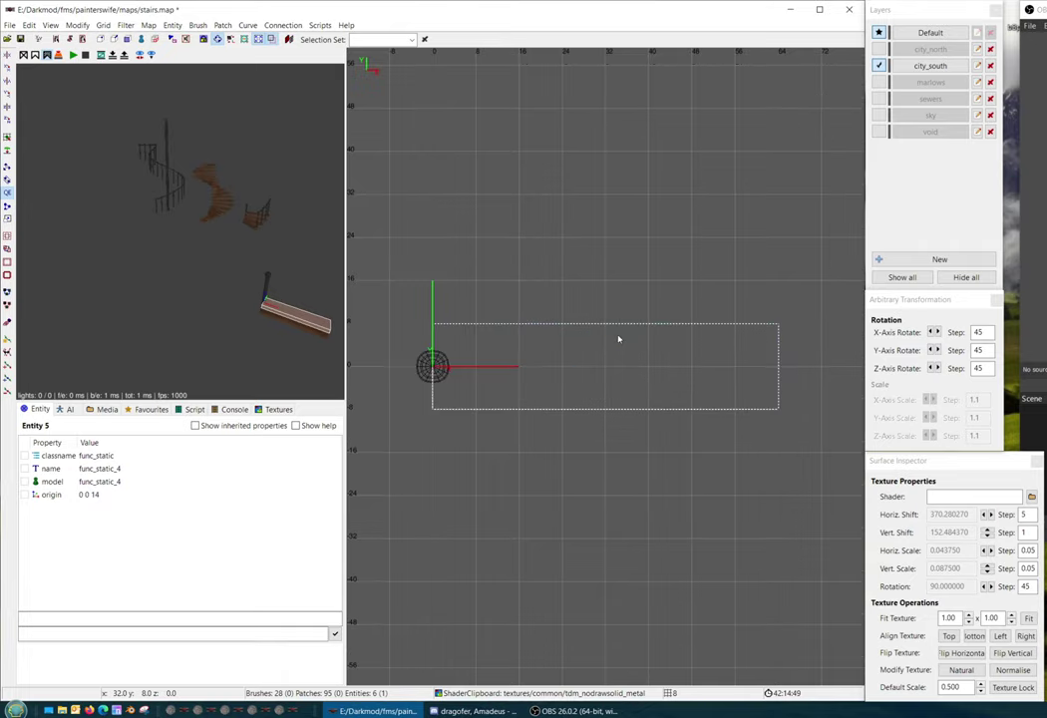
# Set the Z-axis rotation step to 15 and rotate the second tread counterclockwise by one step around the post
pyautogui.doubleClick(981, 368)
pyautogui.scroll(-7, 489, 325)
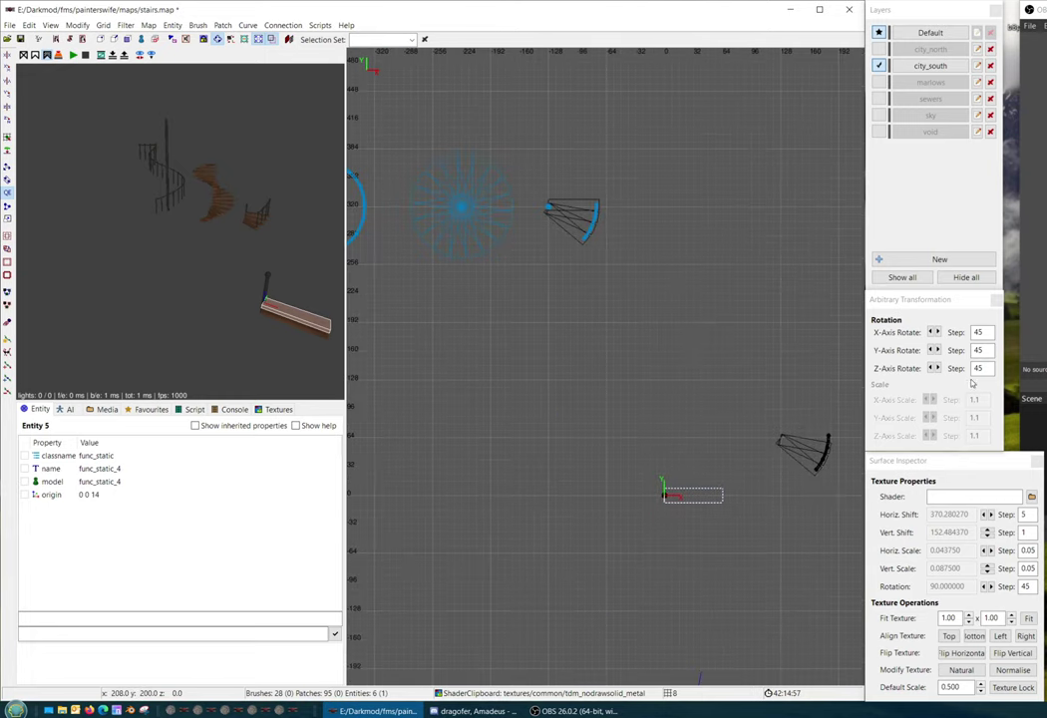
pyautogui.moveTo(987, 369); pyautogui.dragTo(890, 374)
pyautogui.write('1')
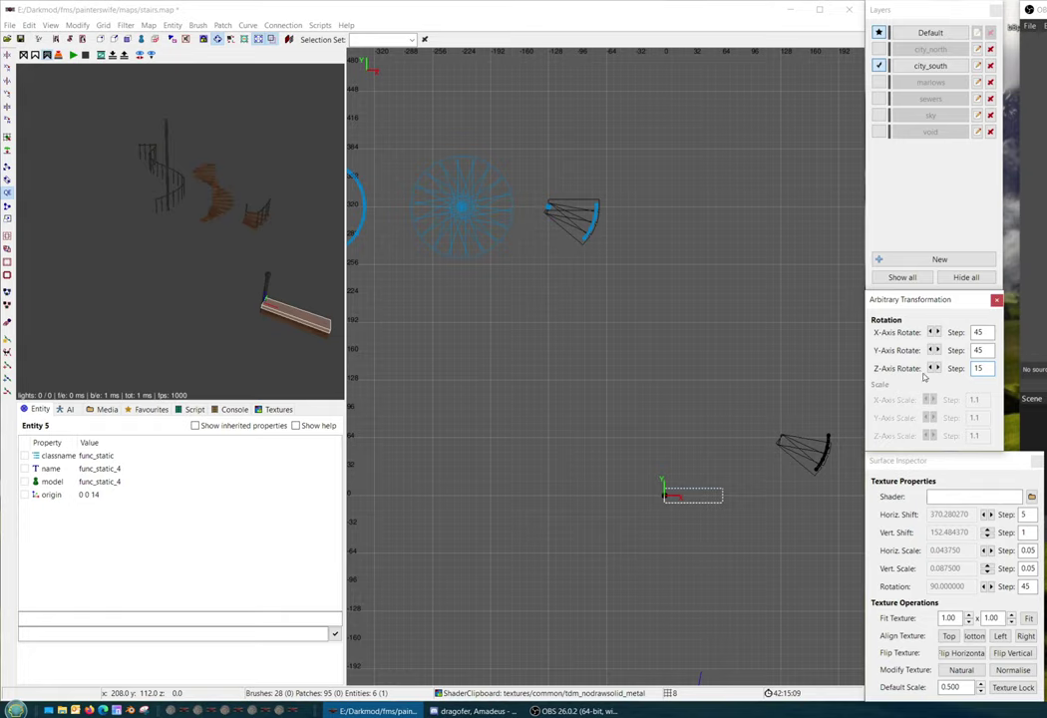
pyautogui.click(932, 368)
pyautogui.moveTo(618, 369); pyautogui.dragTo(533, 280, button='right')
pyautogui.scroll(6, 535, 281)
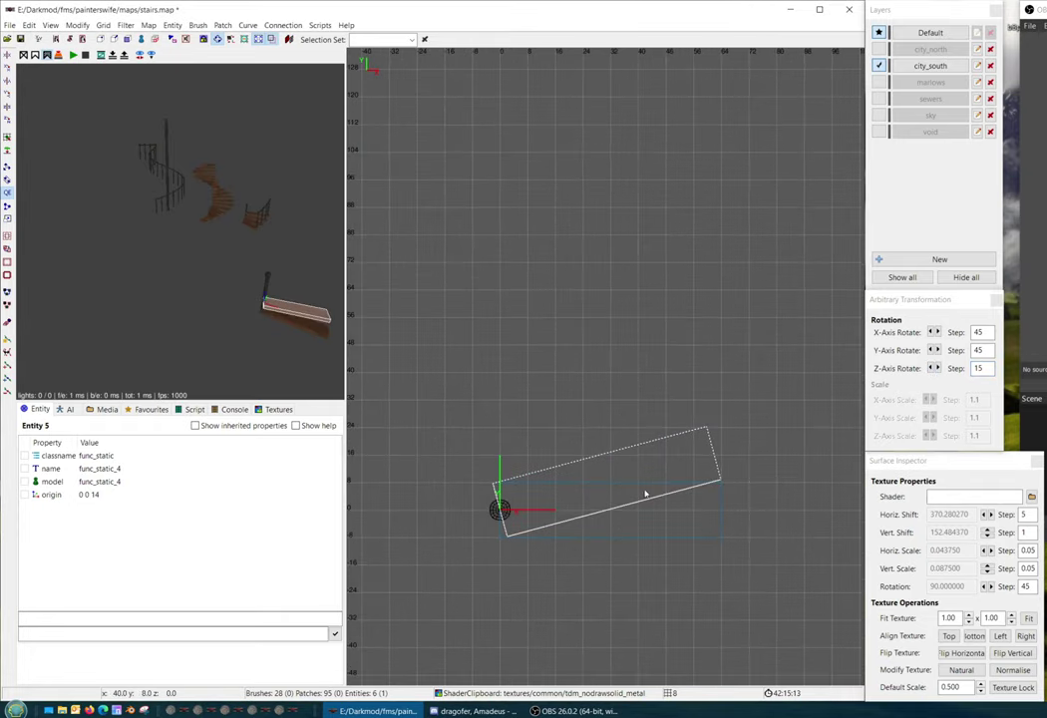
# Duplicate the second tread, raise the copy to origin 0 0 22 and rotate it 15 degrees counterclockwise about Z
pyautogui.moveTo(601, 494)
pyautogui.mouseDown(button='right')
pyautogui.moveTo(614, 481)
pyautogui.moveTo(567, 518)
pyautogui.mouseUp(button='right')
pyautogui.hotkey('ctrl', 'Tab')
pyautogui.hotkey('ctrl', 'Tab')
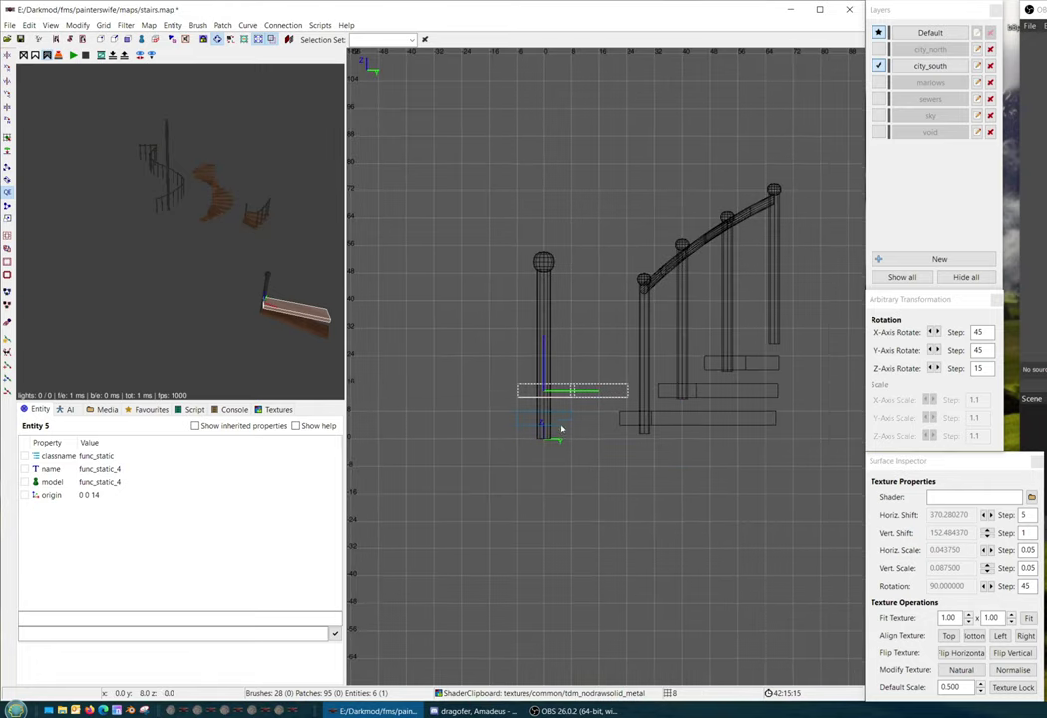
pyautogui.press('space')
pyautogui.moveTo(572, 414); pyautogui.dragTo(556, 380)
pyautogui.hotkey('ctrl', 'Tab')
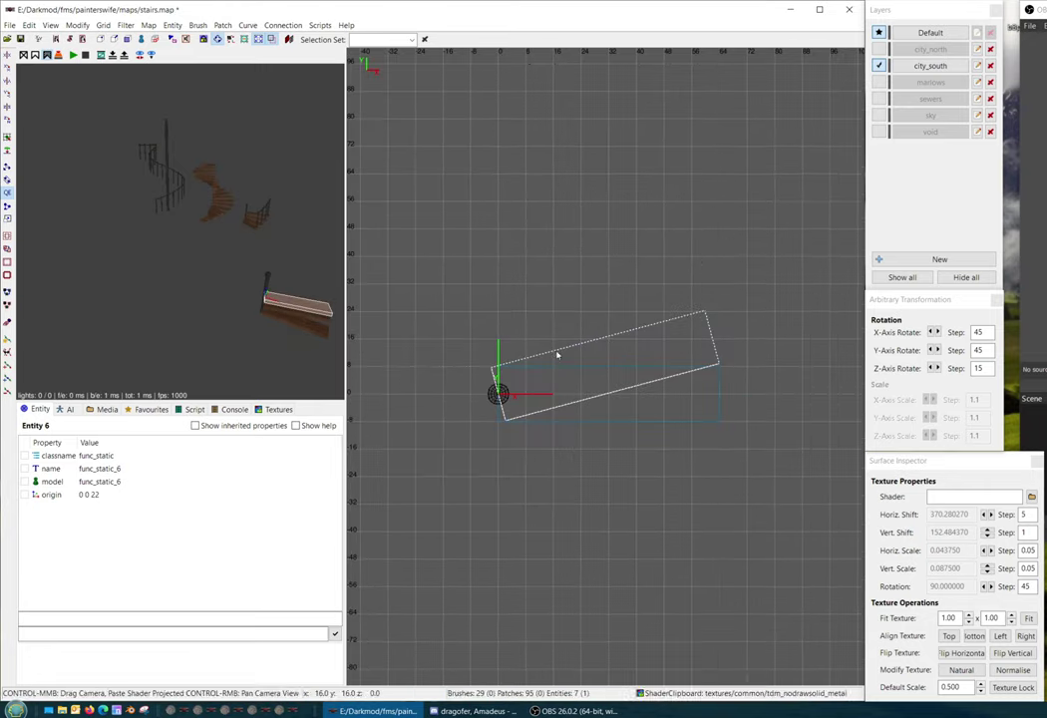
pyautogui.click(932, 368)
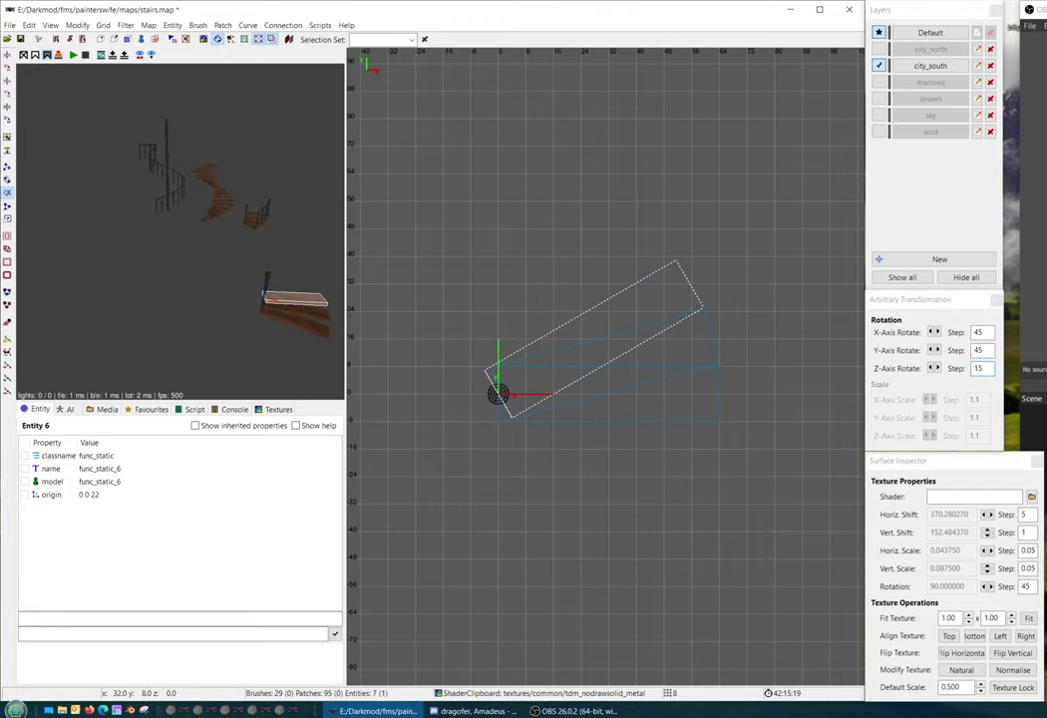
# Duplicate the third tread, raise the copy to origin 0 0 30 and rotate it 15 degrees counterclockwise about Z
pyautogui.moveTo(611, 358); pyautogui.dragTo(645, 372, button='right')
pyautogui.hotkey('ctrl', 'Tab')
pyautogui.press('space')
pyautogui.moveTo(582, 381); pyautogui.dragTo(549, 325)
pyautogui.click(900, 368)
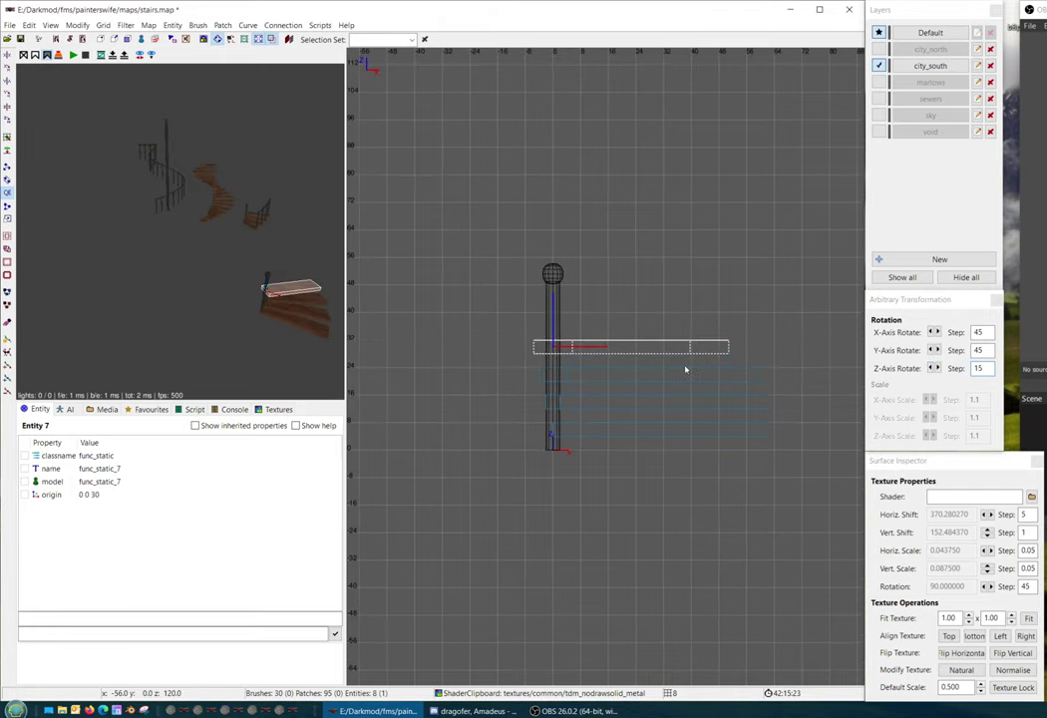
pyautogui.hotkey('ctrl', 'Tab')
# Examine the four stacked treads up close in the 3D view and compare them with the finished spiral staircase from above
pyautogui.rightClick(279, 344)
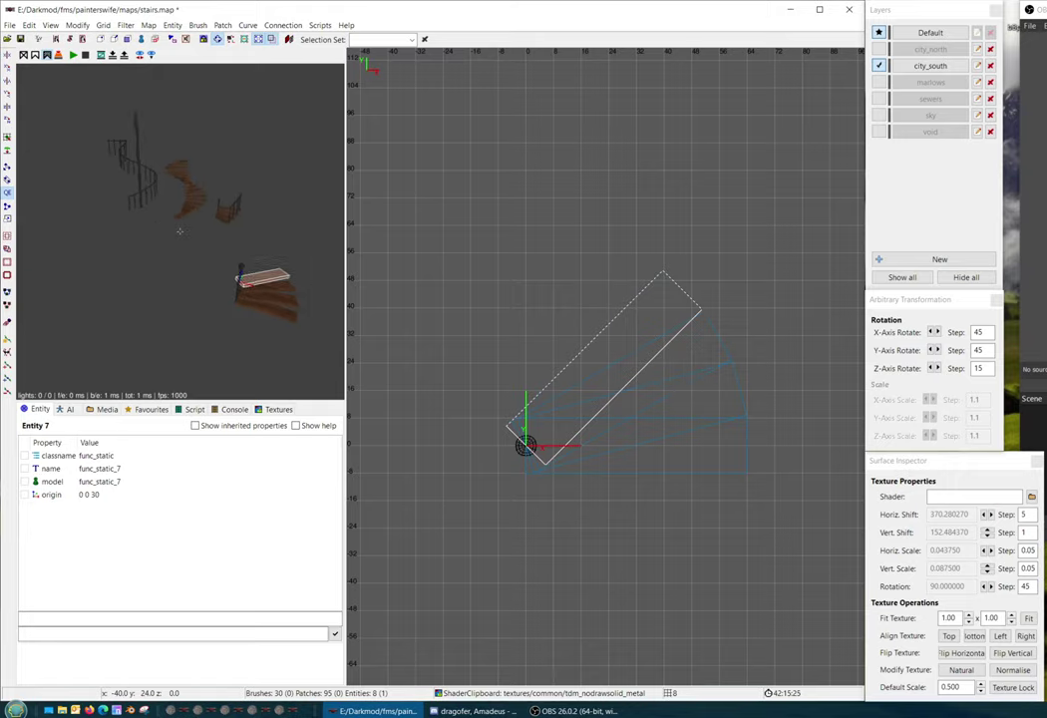
pyautogui.press('Up')
pyautogui.press('Down')
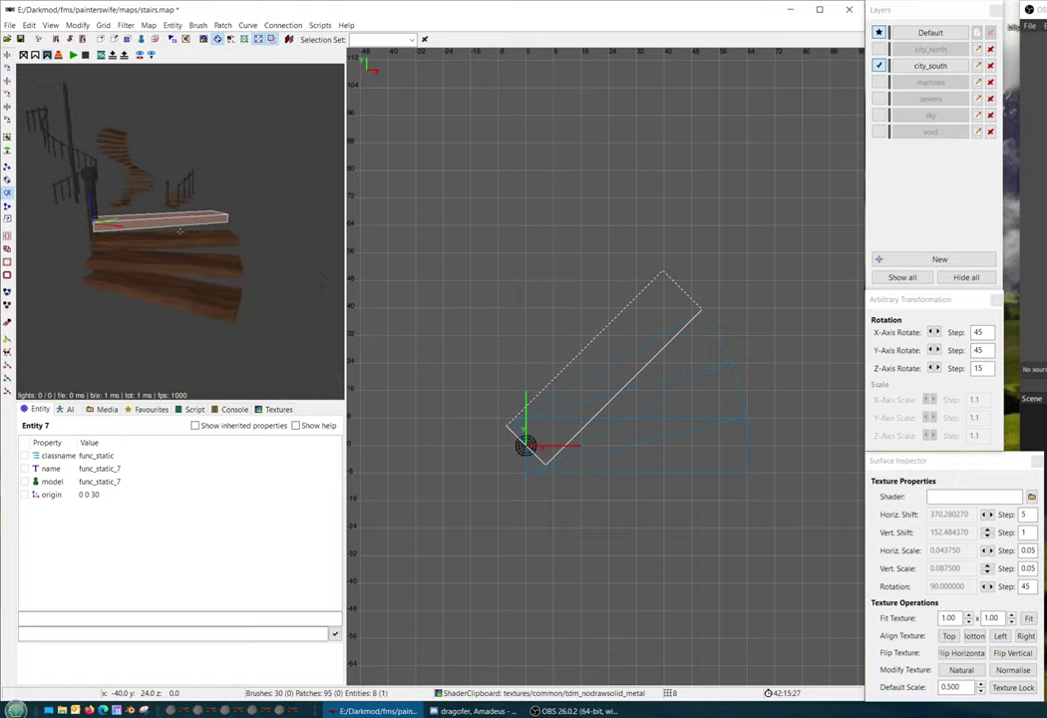
pyautogui.scroll(-3, 546, 431)
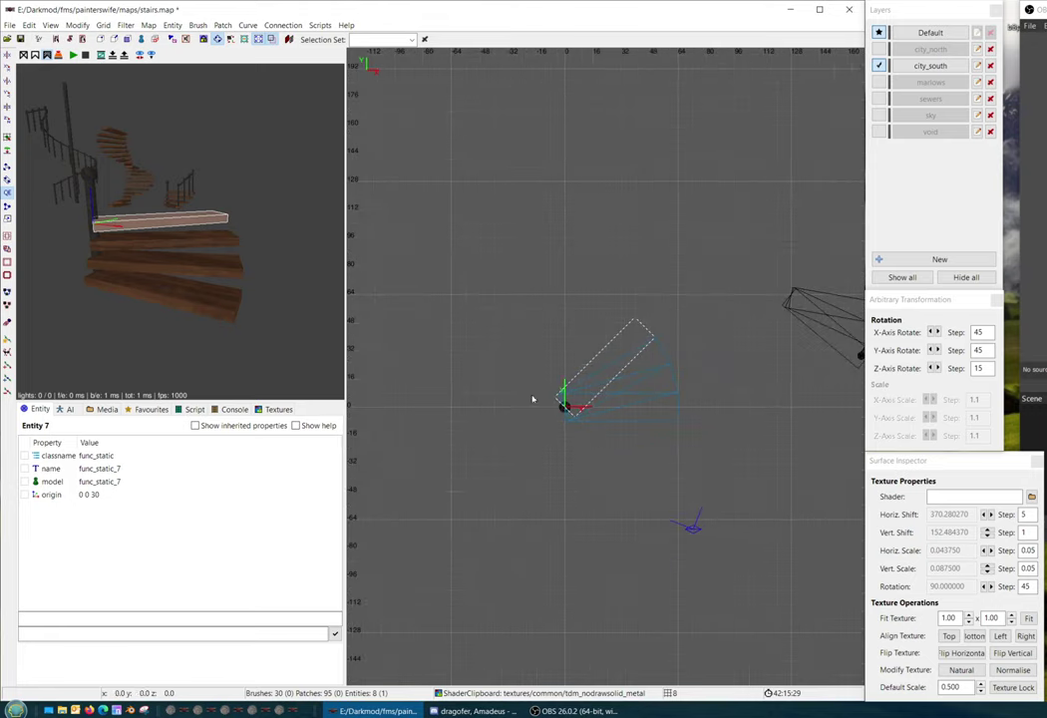
pyautogui.scroll(-4, 662, 361)
pyautogui.scroll(3, 519, 344)
pyautogui.moveTo(404, 113); pyautogui.dragTo(611, 320, button='right')
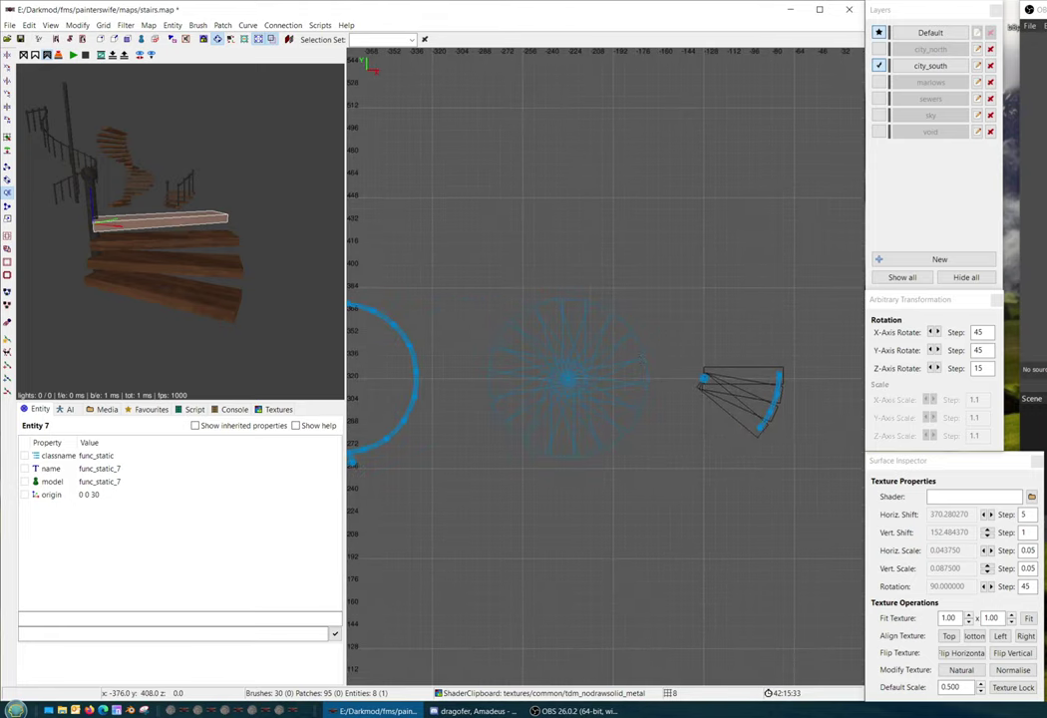
# Look over the finished spiral staircase and the separate railing example from a distance in the 3D view
pyautogui.rightClick(180, 232)
pyautogui.press('Up')
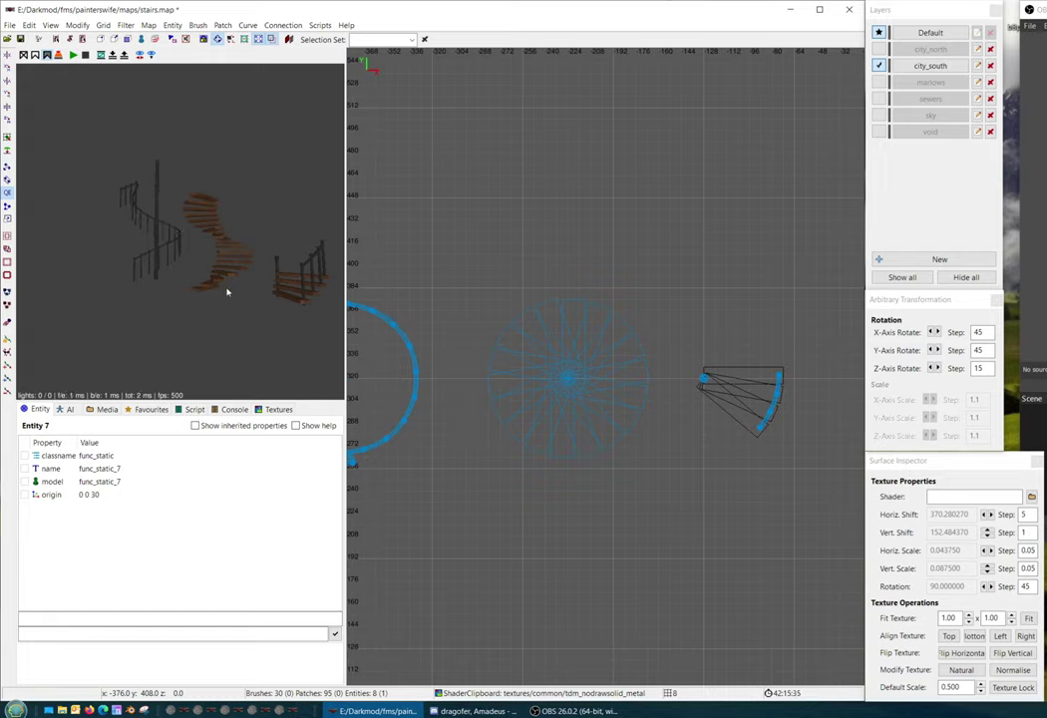
pyautogui.scroll(-2, 271, 327)
pyautogui.rightClick(274, 331)
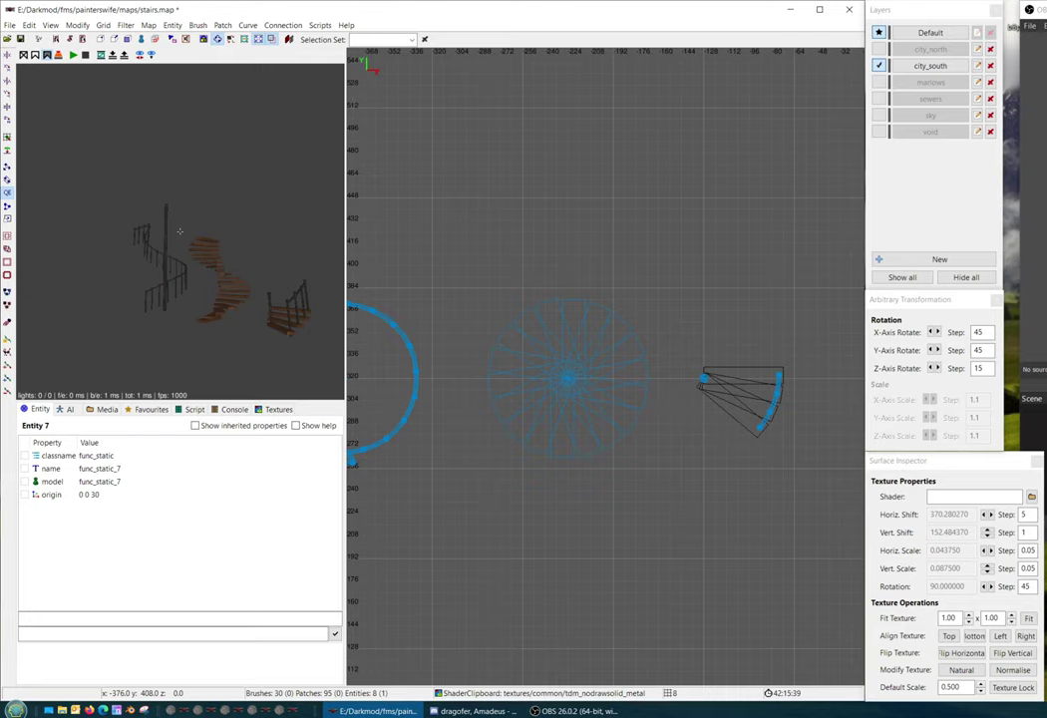
pyautogui.scroll(-2, 181, 231)
pyautogui.rightClick(181, 232)
pyautogui.scroll(-2, 698, 415)
# Inspect the fourth tread's outer corners against the grid from above and compare them with the finished spiral's tread layout
pyautogui.moveTo(698, 403); pyautogui.dragTo(519, 182, button='right')
pyautogui.scroll(4, 699, 397)
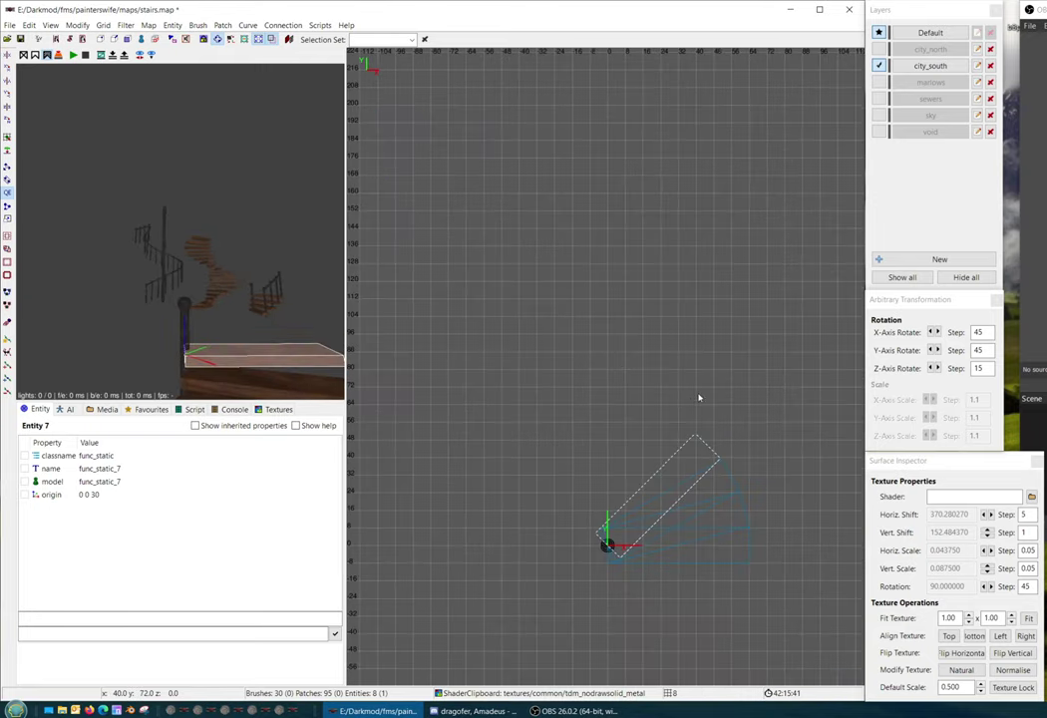
pyautogui.scroll(7, 698, 397)
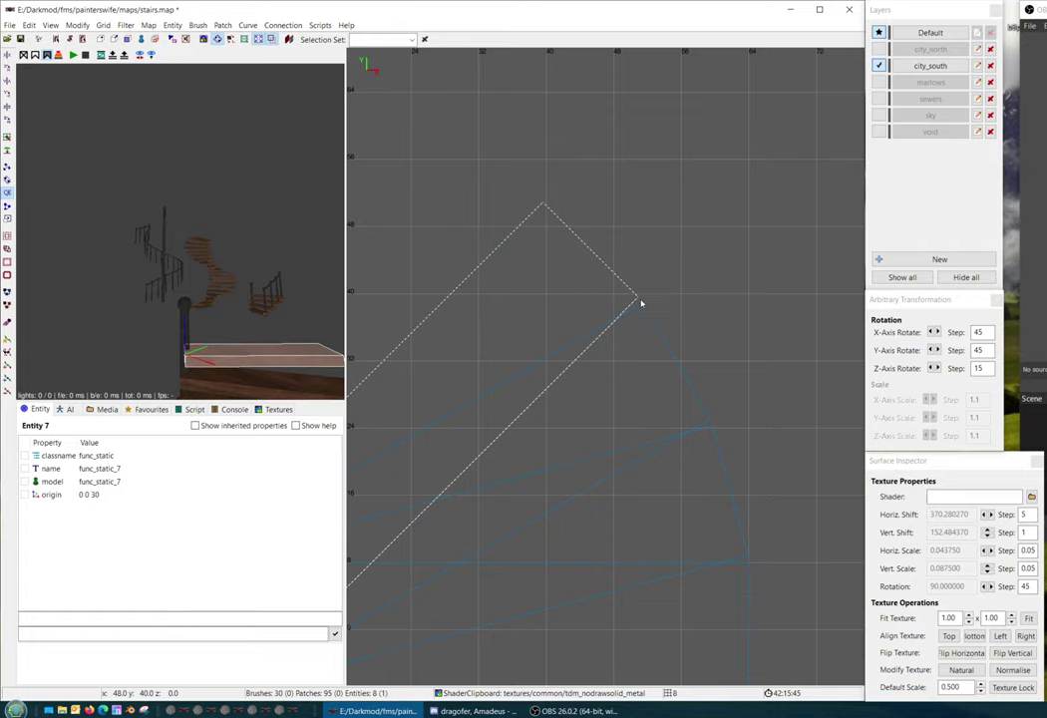
pyautogui.scroll(5, 646, 314)
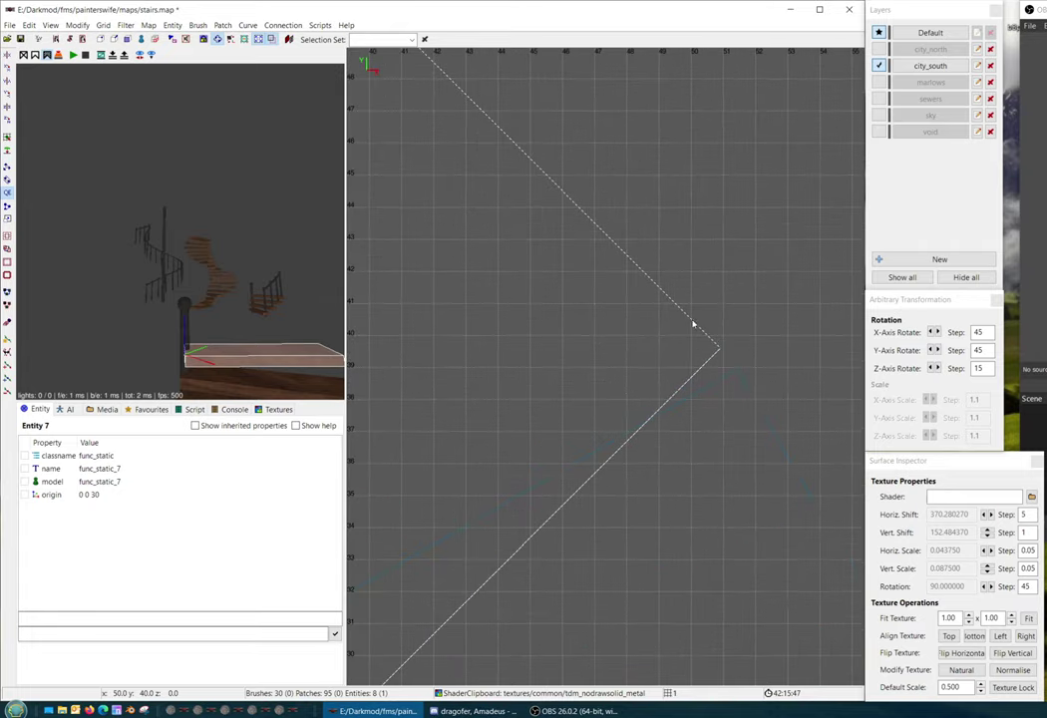
pyautogui.scroll(-8, 660, 450)
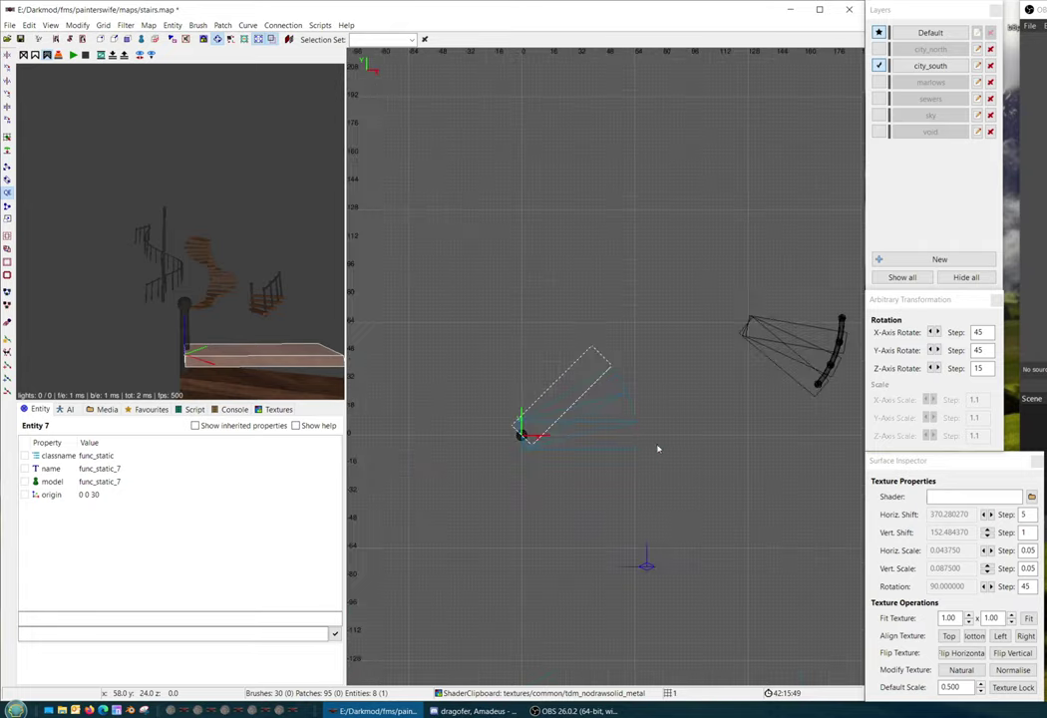
pyautogui.moveTo(593, 363); pyautogui.dragTo(759, 565, button='right')
pyautogui.scroll(8, 594, 363)
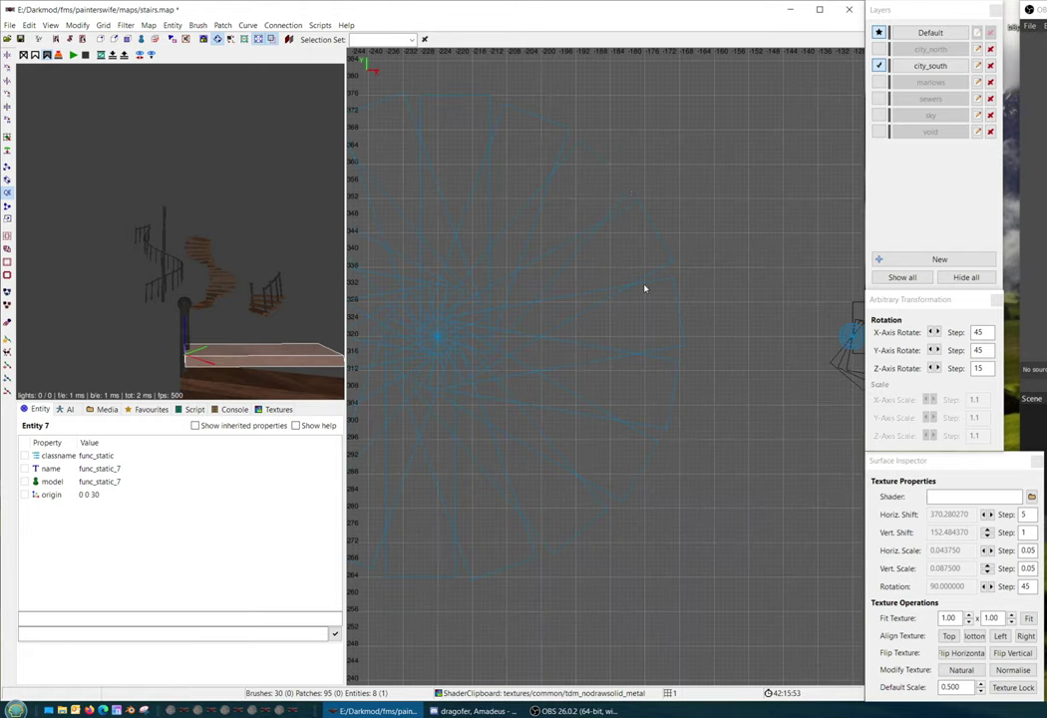
pyautogui.scroll(-4, 645, 287)
pyautogui.moveTo(645, 289); pyautogui.dragTo(702, 280, button='right')
# Examine the finished spiral staircase and its railing from several angles in the 3D view
pyautogui.rightClick(209, 264)
pyautogui.press('Up')
pyautogui.press('Up')
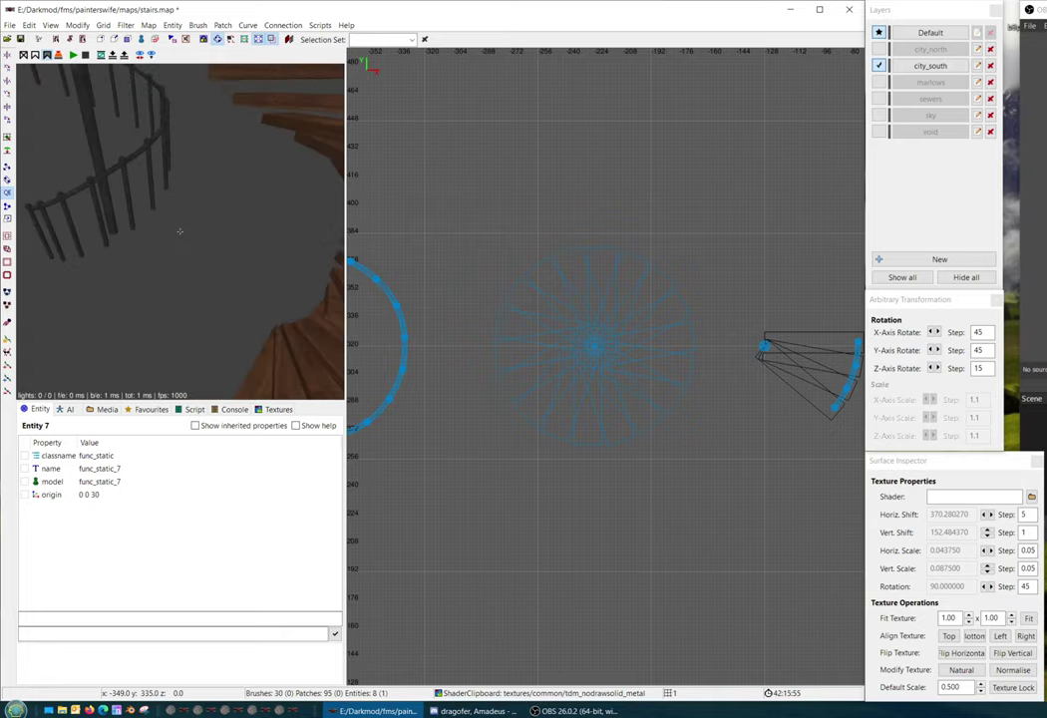
pyautogui.press('Down')
pyautogui.rightClick(180, 231)
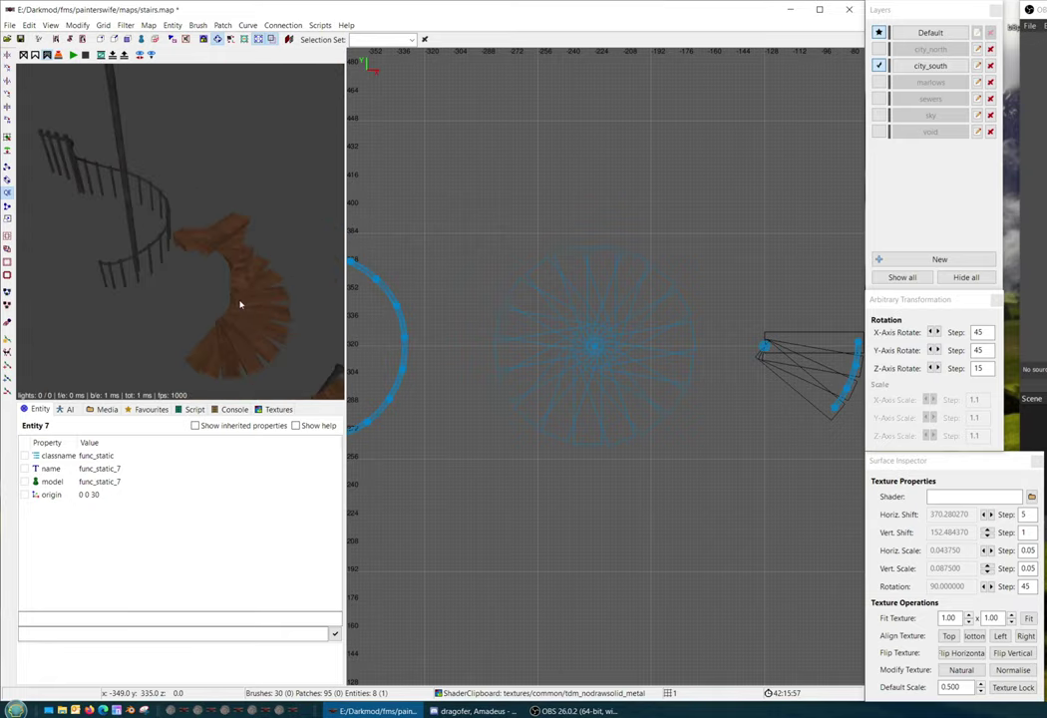
pyautogui.rightClick(234, 240)
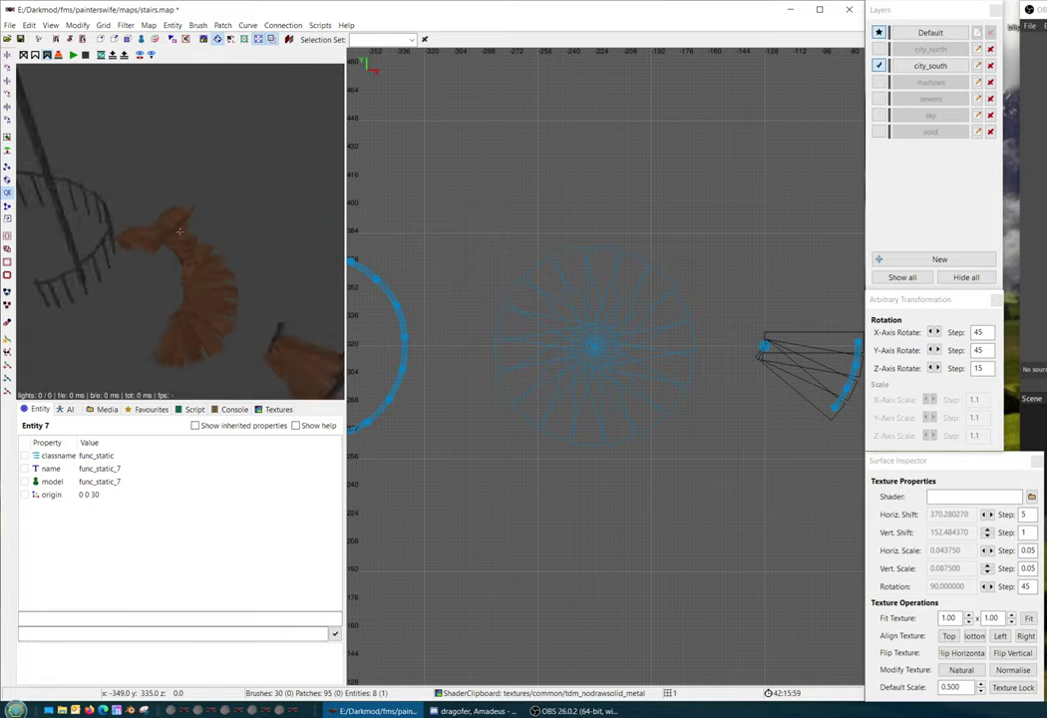
pyautogui.press('Down')
pyautogui.press('Up')
pyautogui.press('Up')
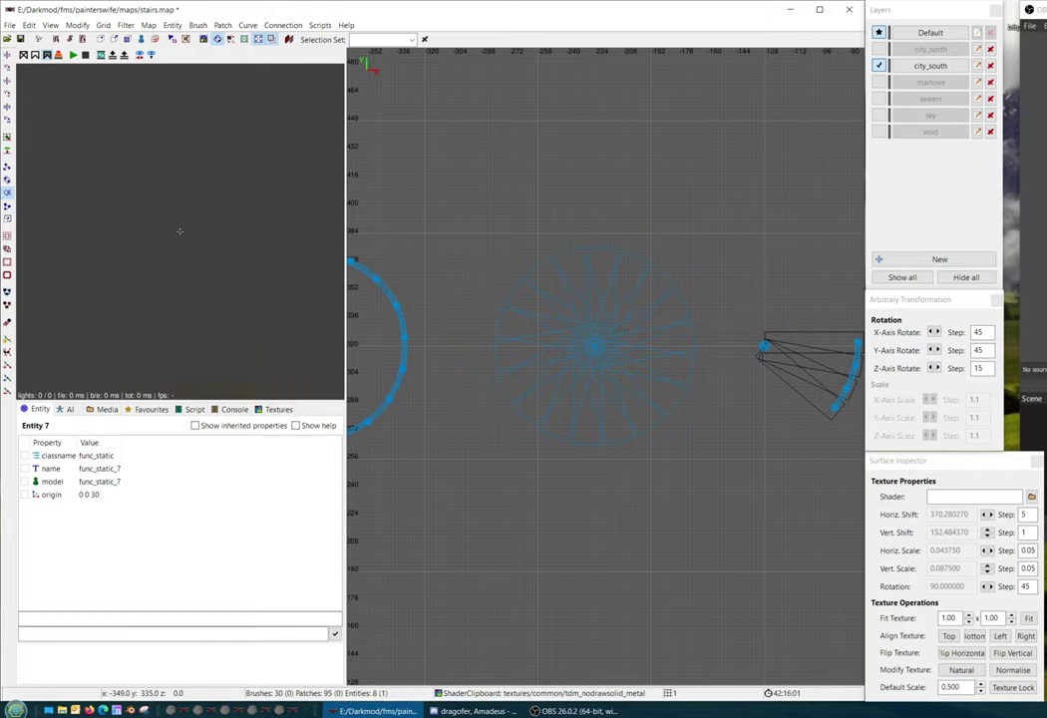
pyautogui.rightClick(180, 231)
# Deselect the tread, draw a flat rectangular brush beyond the treads as a trial landing and check its height from the side and front
pyautogui.press('Escape')
pyautogui.rightClick(249, 282)
pyautogui.rightClick(248, 281)
pyautogui.rightClick(248, 281)
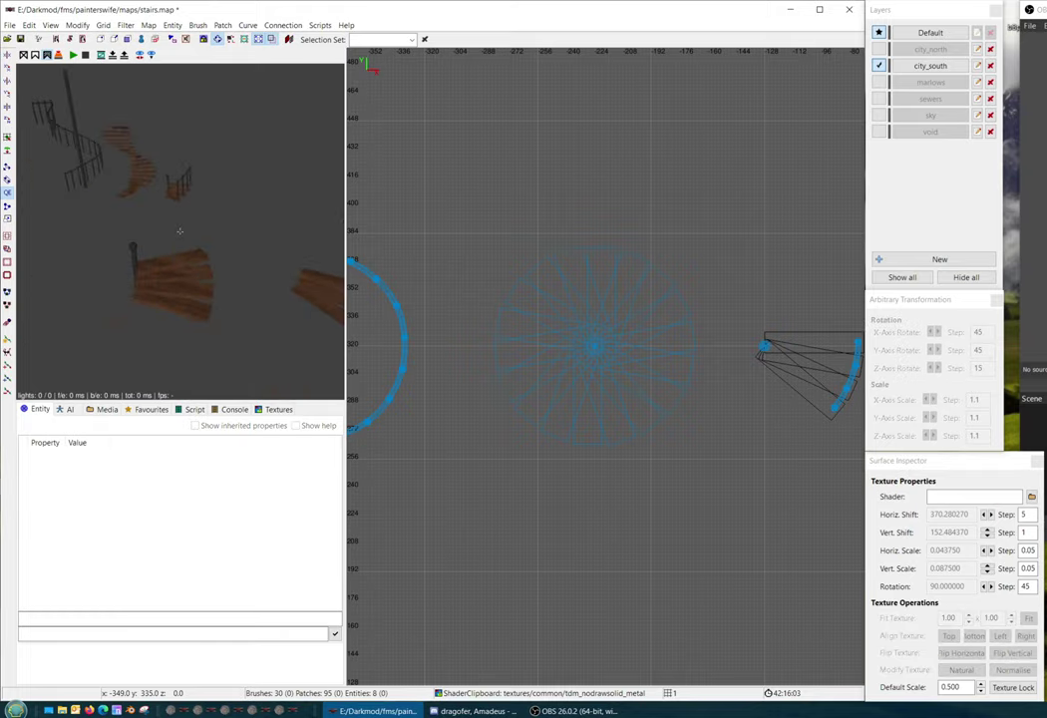
pyautogui.scroll(-3, 581, 350)
pyautogui.moveTo(579, 353); pyautogui.dragTo(348, 148, button='right')
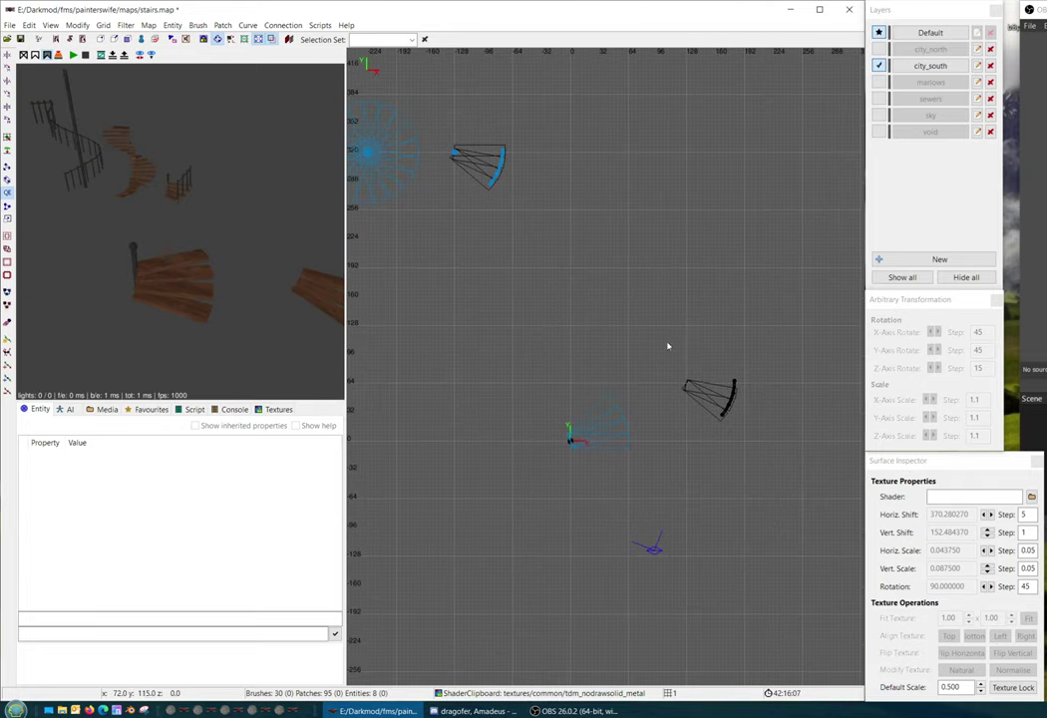
pyautogui.moveTo(575, 311); pyautogui.dragTo(776, 367)
pyautogui.hotkey('ctrl', 'Tab')
pyautogui.hotkey('ctrl', 'Tab')
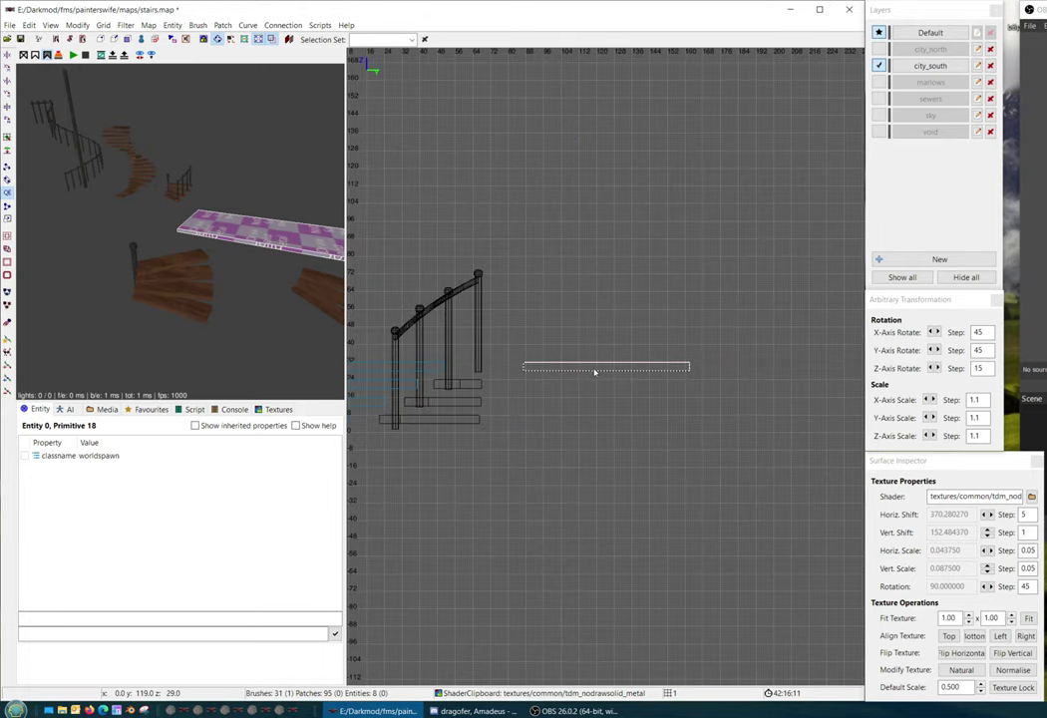
pyautogui.scroll(3, 561, 375)
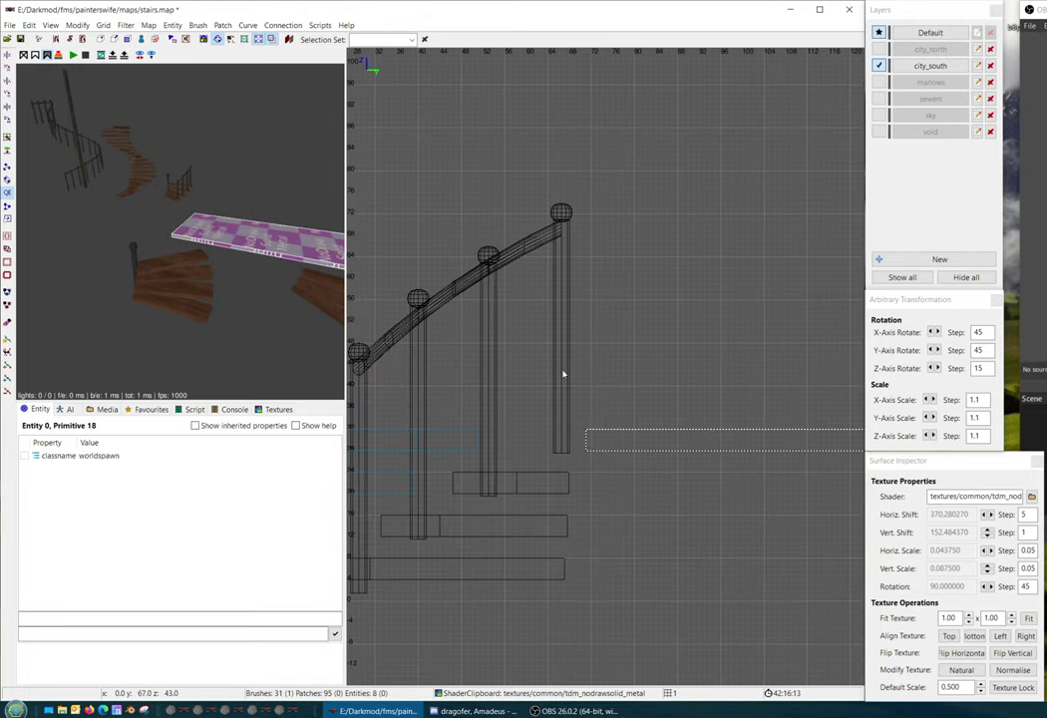
pyautogui.scroll(-4, 664, 519)
pyautogui.hotkey('ctrl', 'Tab')
pyautogui.hotkey('ctrl', 'Tab')
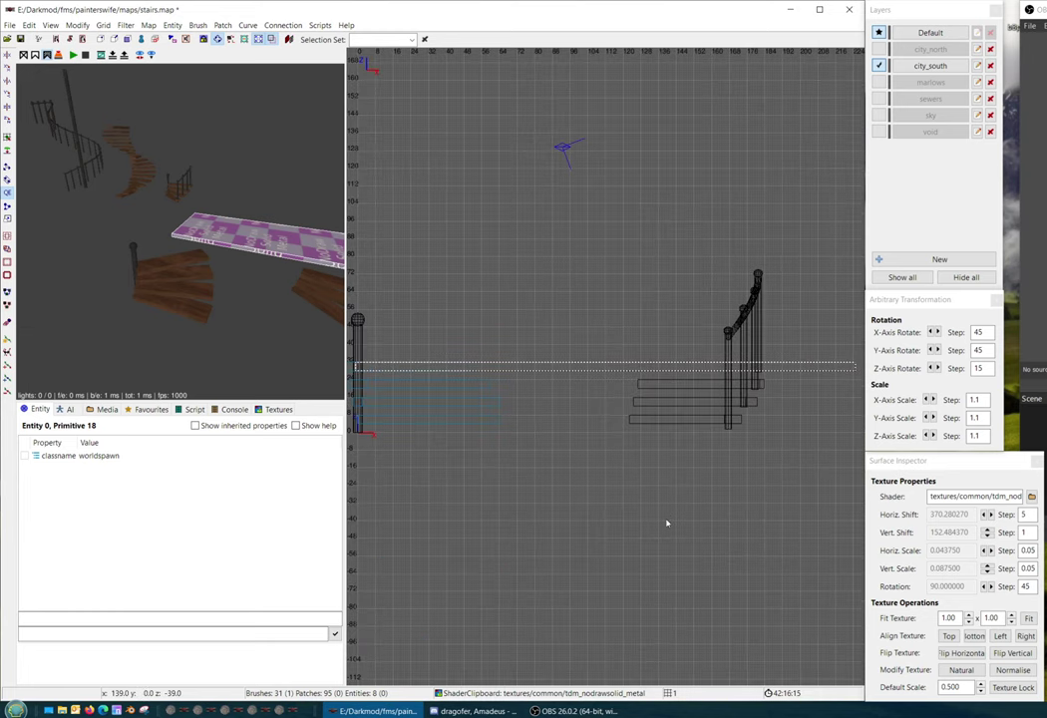
# Select the four treads together with the central post and rotate them 45 degrees clockwise about Z in 15-degree steps
pyautogui.hotkey('ctrl', 'Tab')
pyautogui.hotkey('ctrl', 'Tab')
pyautogui.scroll(-3, 673, 506)
pyautogui.moveTo(674, 506); pyautogui.dragTo(736, 473, button='right')
pyautogui.press('Escape')
pyautogui.keyDown('shift'); pyautogui.moveTo(529, 413); pyautogui.dragTo(608, 485); pyautogui.keyUp('shift')
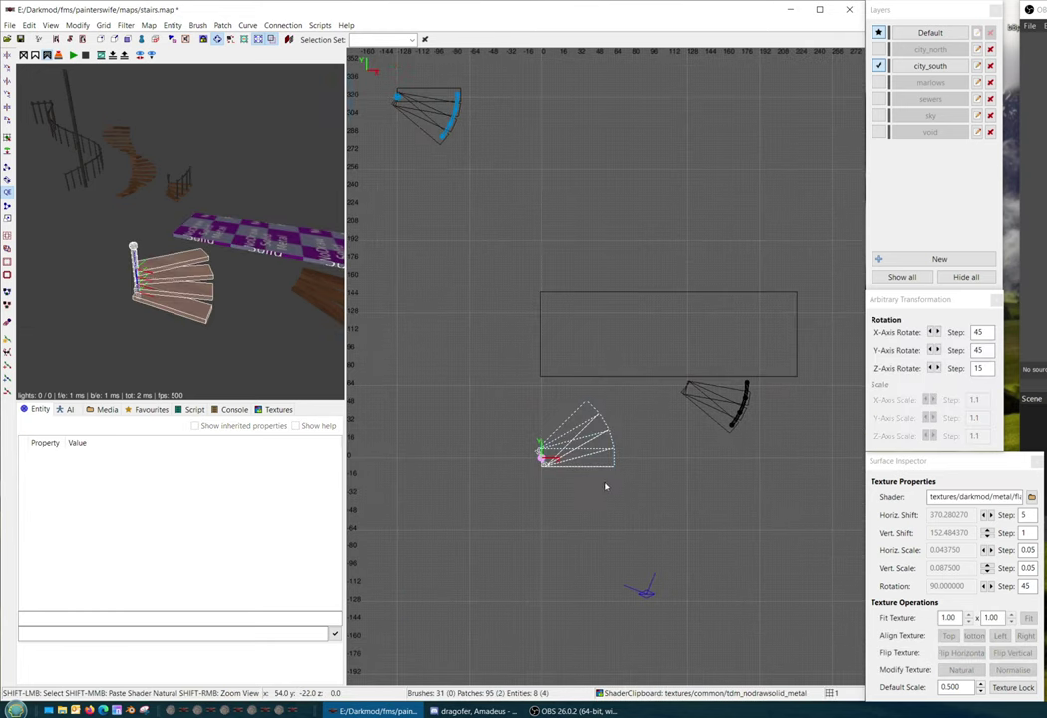
pyautogui.click(935, 368)
pyautogui.click(935, 368)
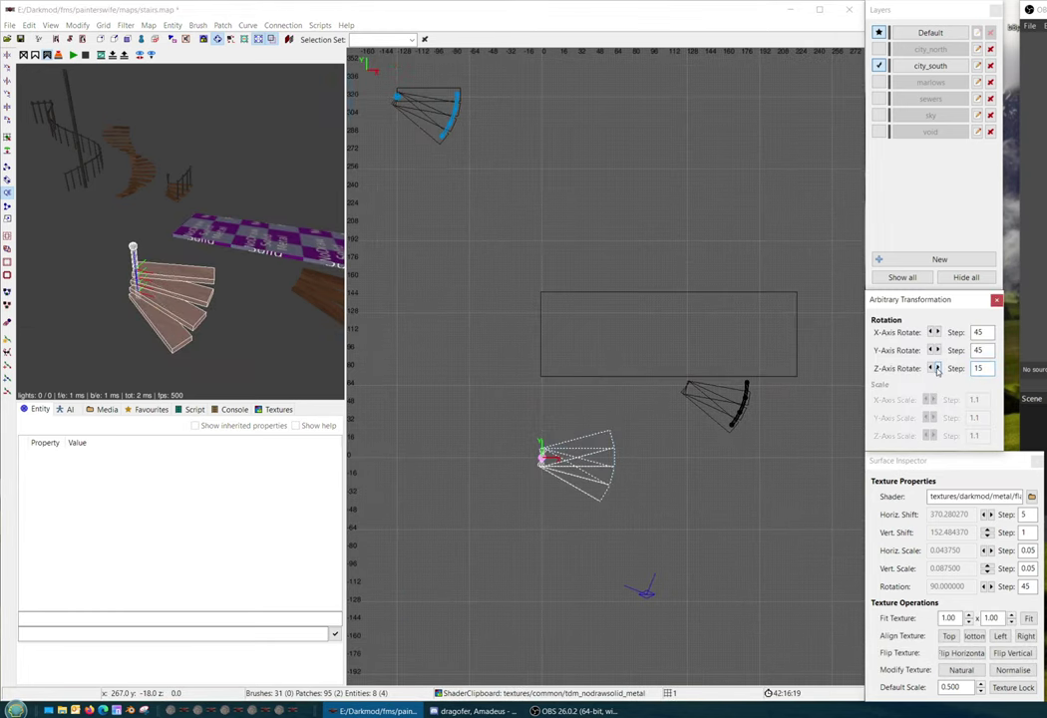
pyautogui.click(934, 368)
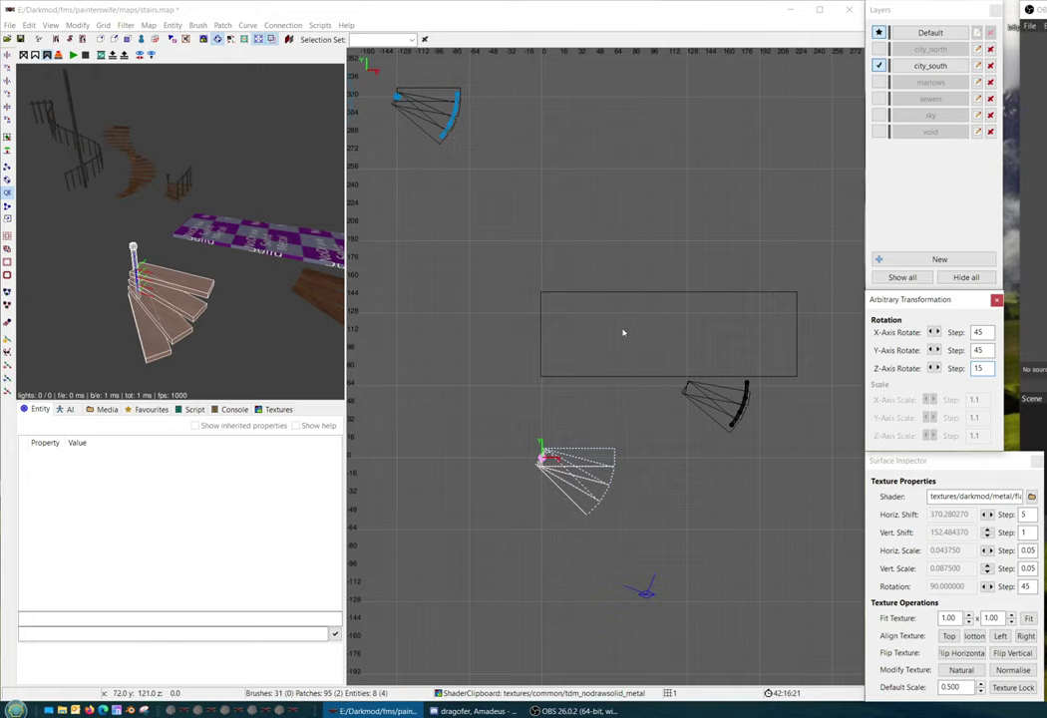
# Move the trial landing brush closer to the central post and raise it 8 units so it sits one step above the top tread
pyautogui.press('Escape')
pyautogui.keyDown('shift'); pyautogui.click(688, 353); pyautogui.keyUp('shift')
pyautogui.moveTo(689, 353); pyautogui.dragTo(685, 416)
pyautogui.hotkey('ctrl', 'Tab')
pyautogui.scroll(1, 566, 369)
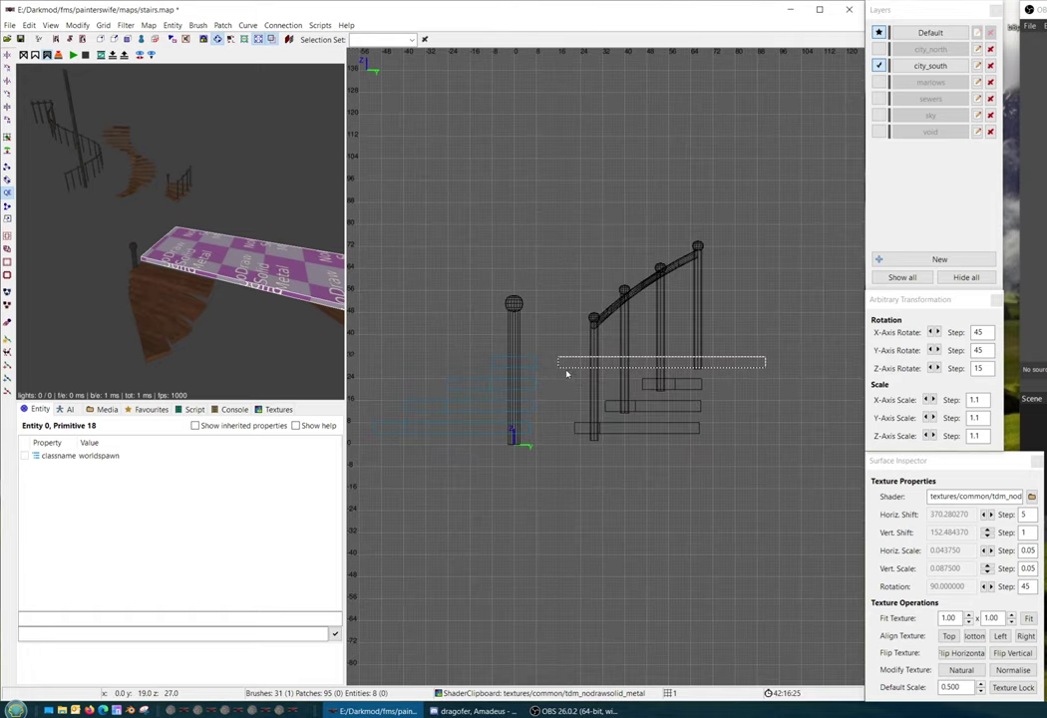
pyautogui.moveTo(566, 369); pyautogui.dragTo(554, 343)
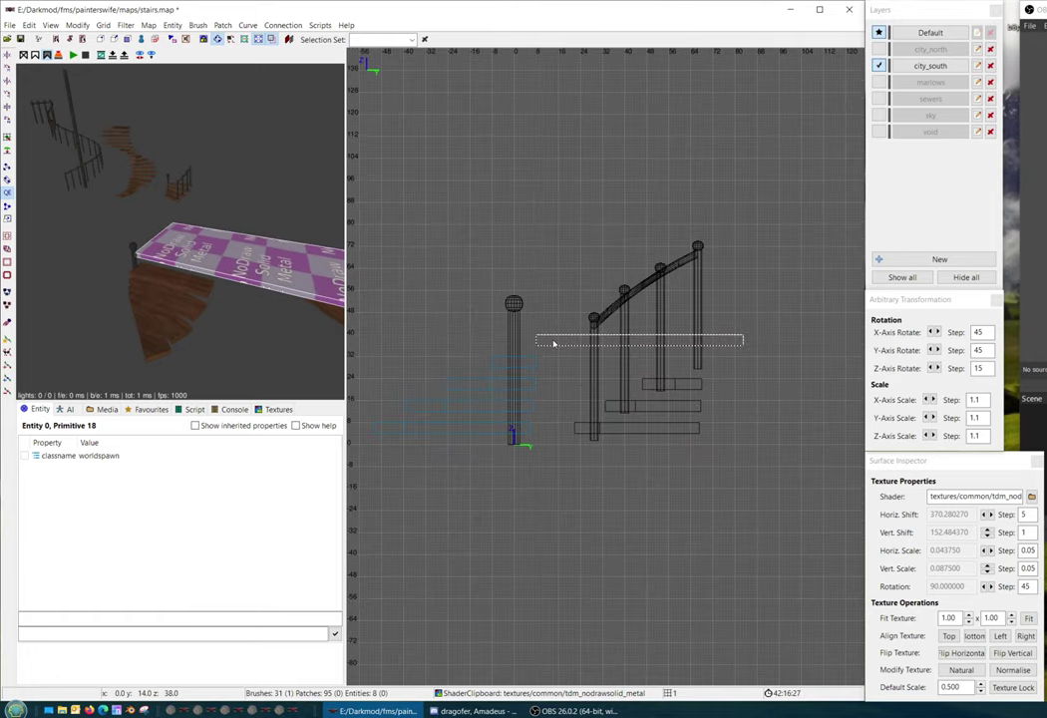
# Delete the trial landing brush
pyautogui.hotkey('ctrl', 'Tab')
pyautogui.hotkey('ctrl', 'Tab')
pyautogui.hotkey('ctrl', 'Tab')
pyautogui.scroll(-4, 605, 439)
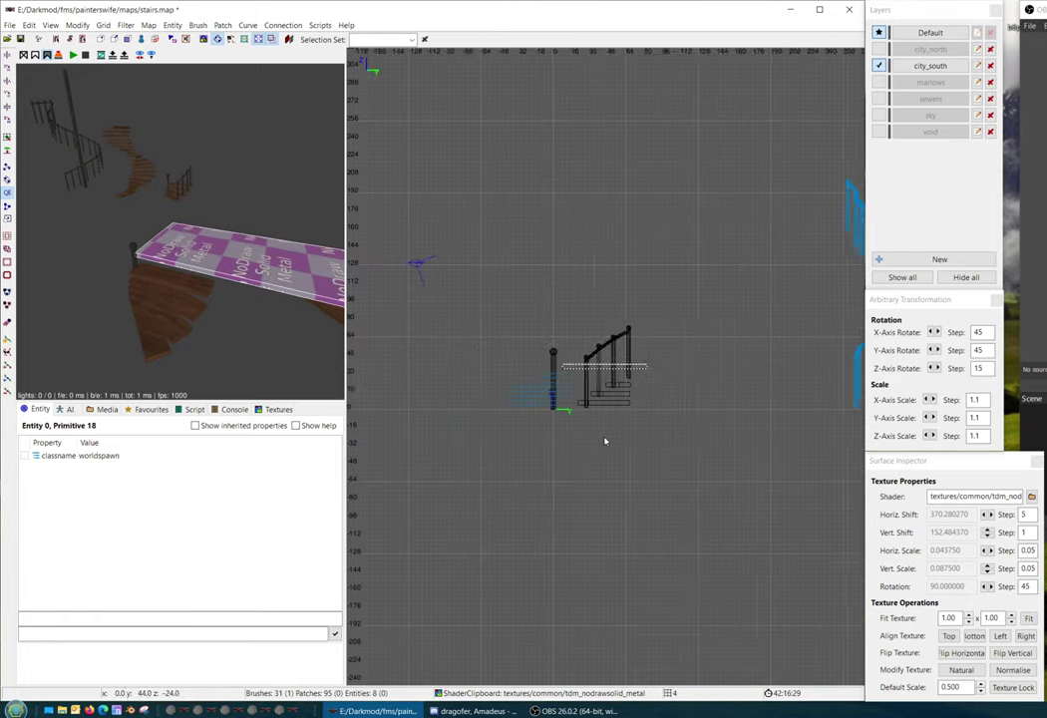
pyautogui.hotkey('ctrl', 'Tab')
pyautogui.press('Delete')
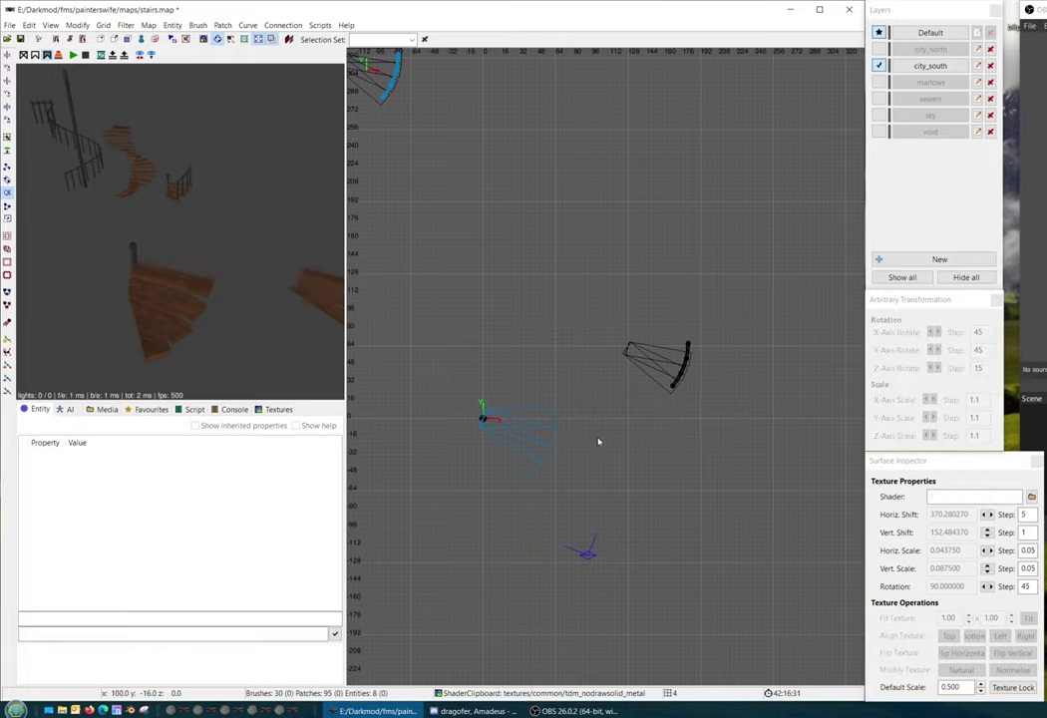
# Examine the rotated treads with their central post in the 3D view and the sample stair segment's balusters from above
pyautogui.rightClick(105, 329)
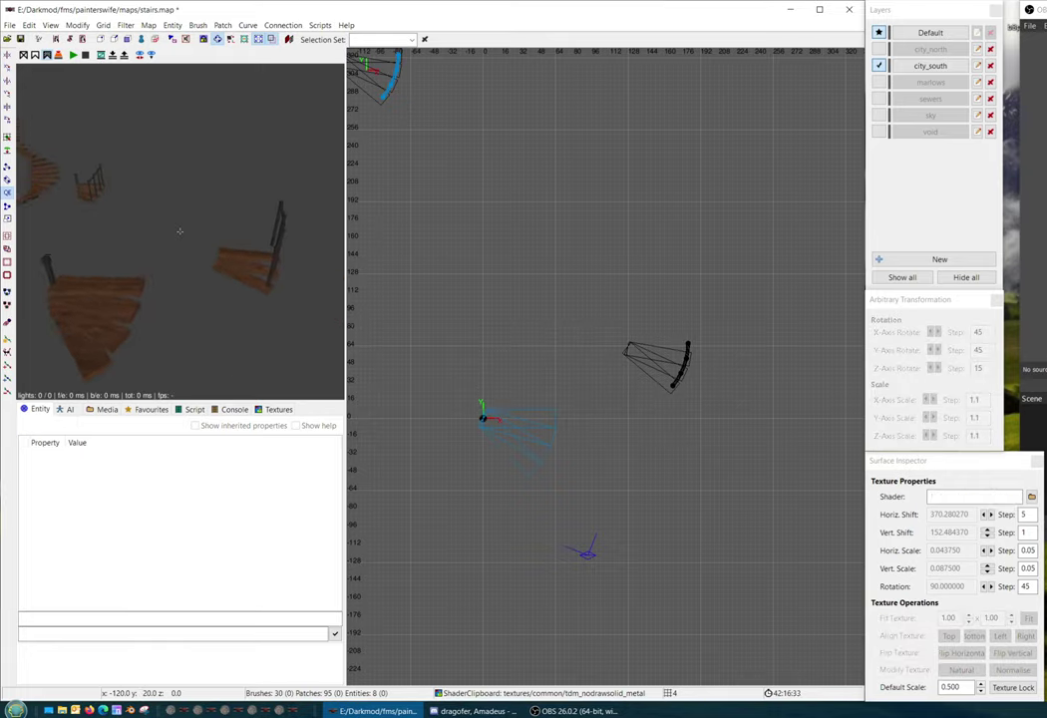
pyautogui.scroll(2, 179, 231)
pyautogui.rightClick(179, 230)
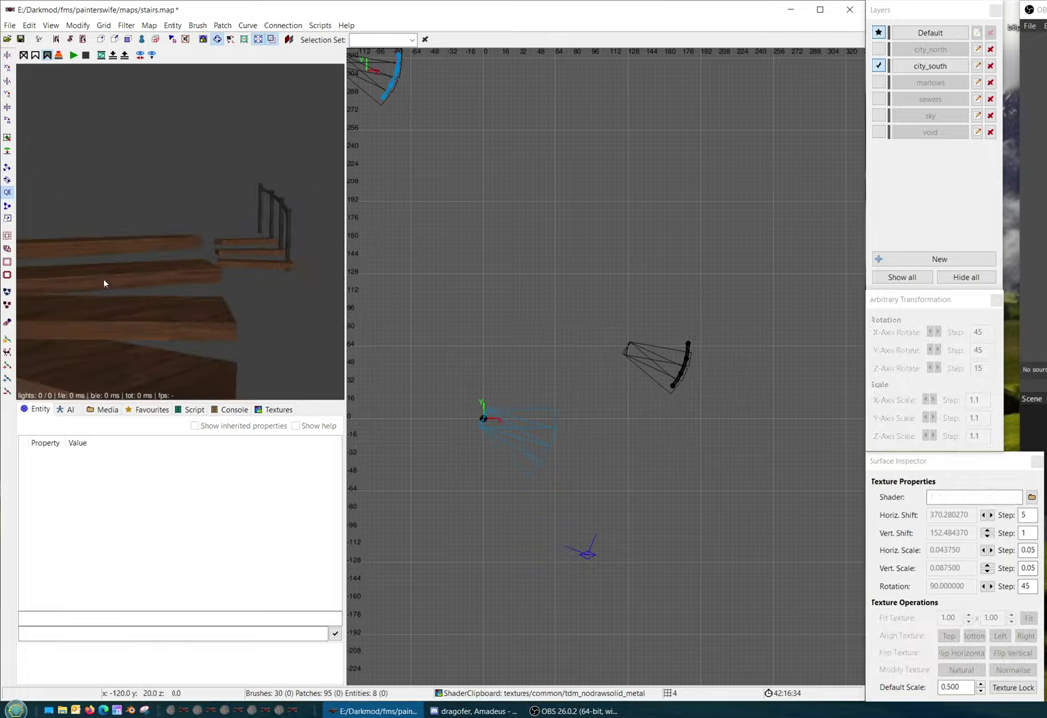
pyautogui.rightClick(318, 306)
pyautogui.rightClick(248, 293)
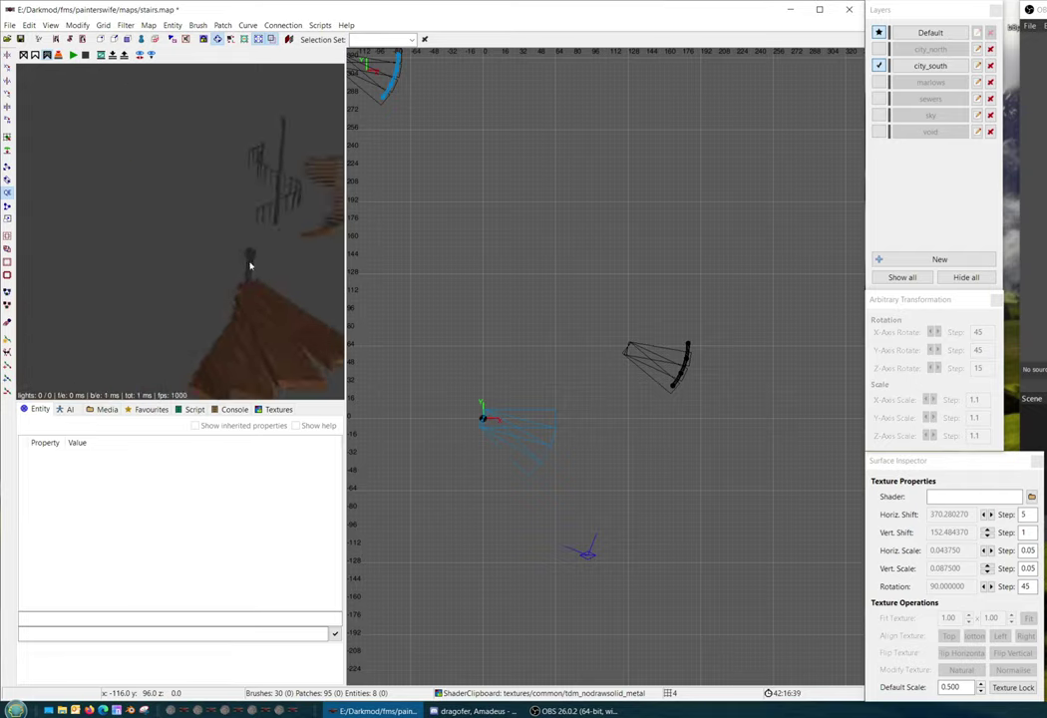
pyautogui.keyDown('shift'); pyautogui.click(250, 265); pyautogui.keyUp('shift')
pyautogui.scroll(3, 568, 433)
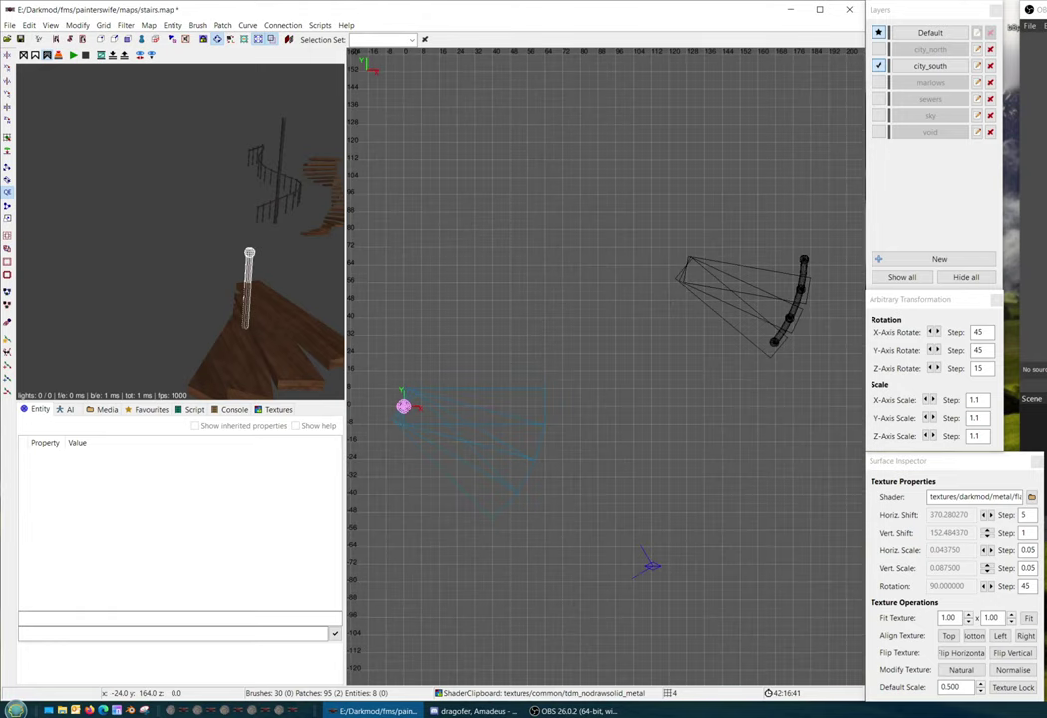
pyautogui.moveTo(564, 367); pyautogui.dragTo(549, 367, button='right')
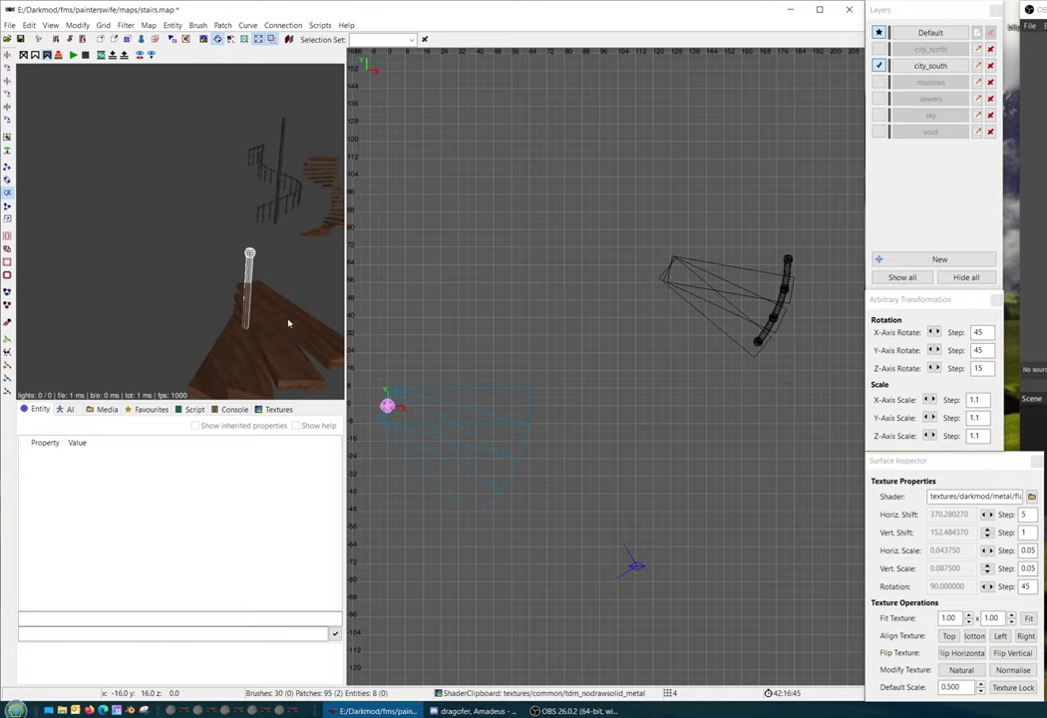
pyautogui.moveTo(628, 351); pyautogui.dragTo(474, 355, button='right')
pyautogui.scroll(3, 629, 351)
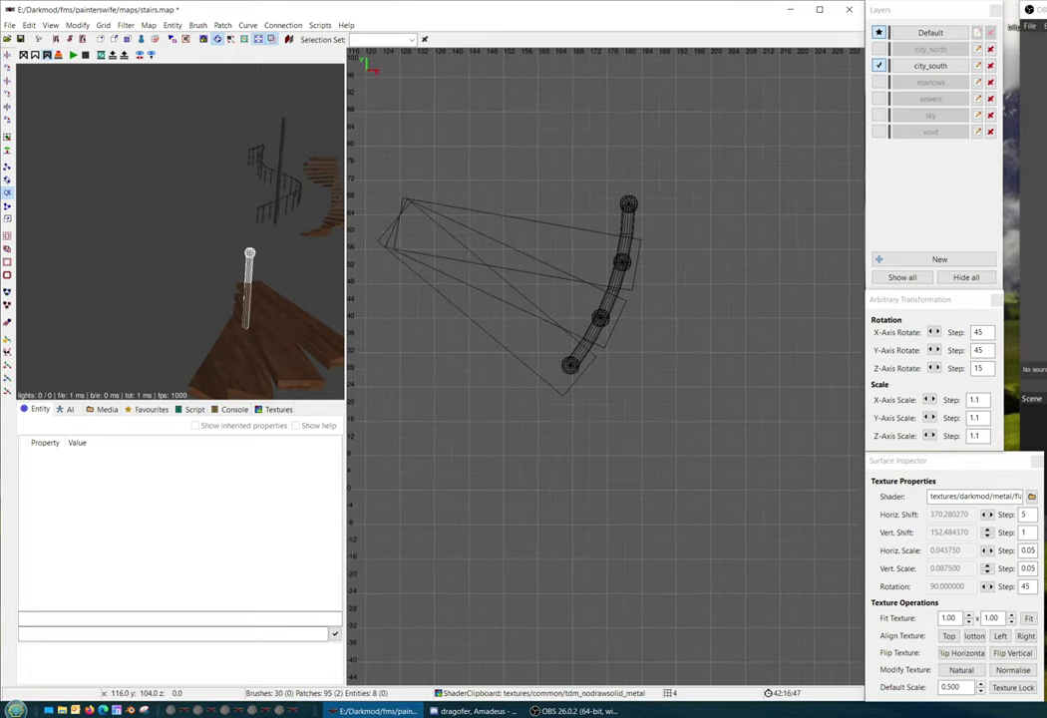
pyautogui.press('Escape')
# Move the sample stair segment's top baluster, with its knob, onto the outer end of the new staircase's top tread at about X 60
pyautogui.moveTo(602, 420); pyautogui.dragTo(687, 397, button='right')
pyautogui.rightClick(249, 255)
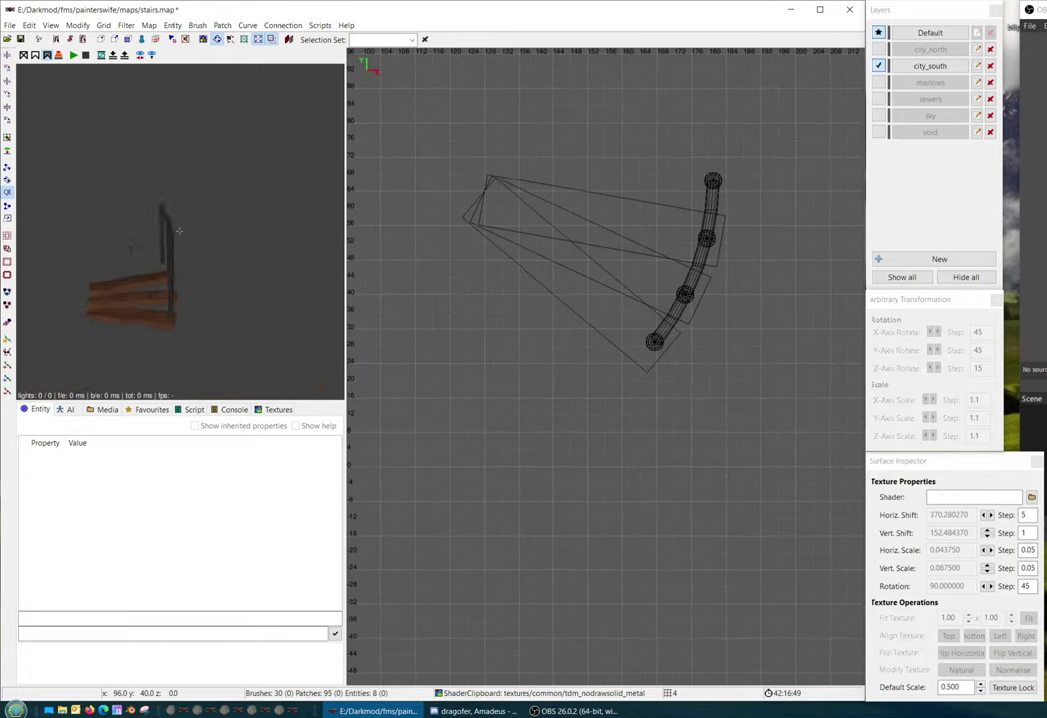
pyautogui.rightClick(179, 224)
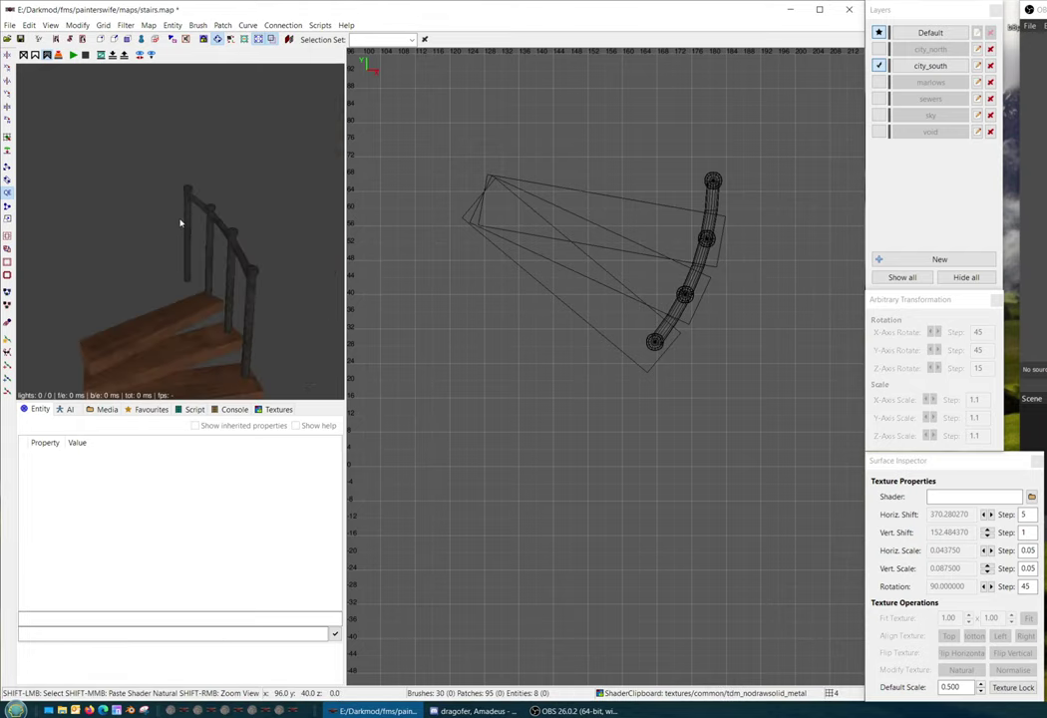
pyautogui.keyDown('shift'); pyautogui.click(193, 209); pyautogui.keyUp('shift')
pyautogui.keyDown('shift'); pyautogui.click(189, 190); pyautogui.keyUp('shift')
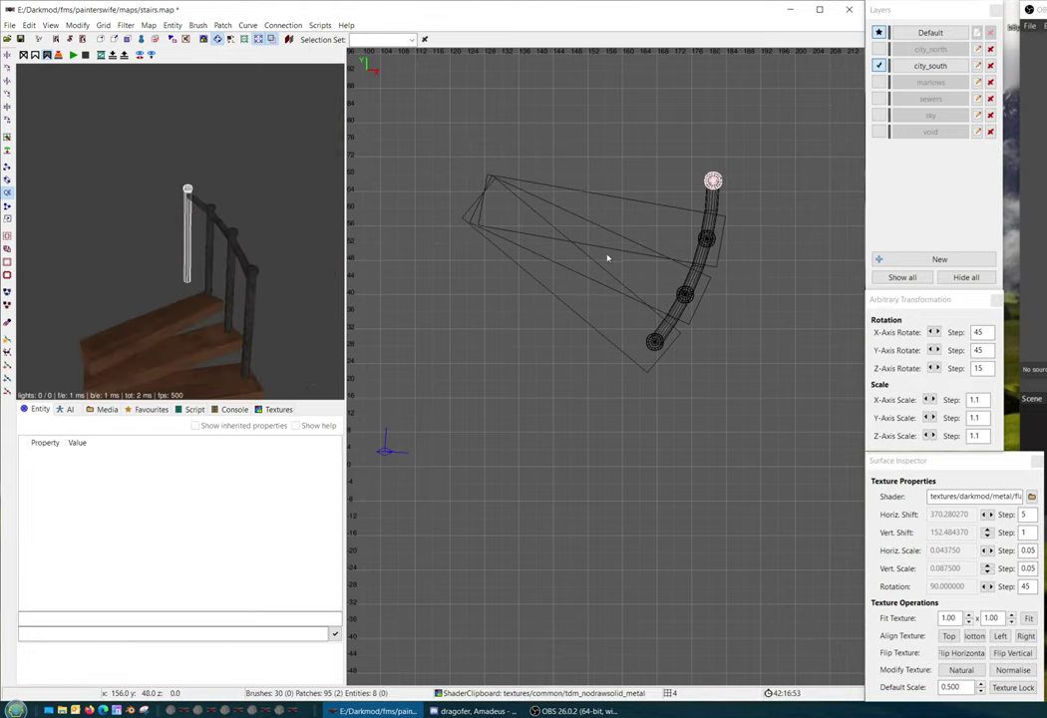
pyautogui.scroll(-4, 612, 267)
pyautogui.moveTo(649, 353); pyautogui.dragTo(685, 303, button='right')
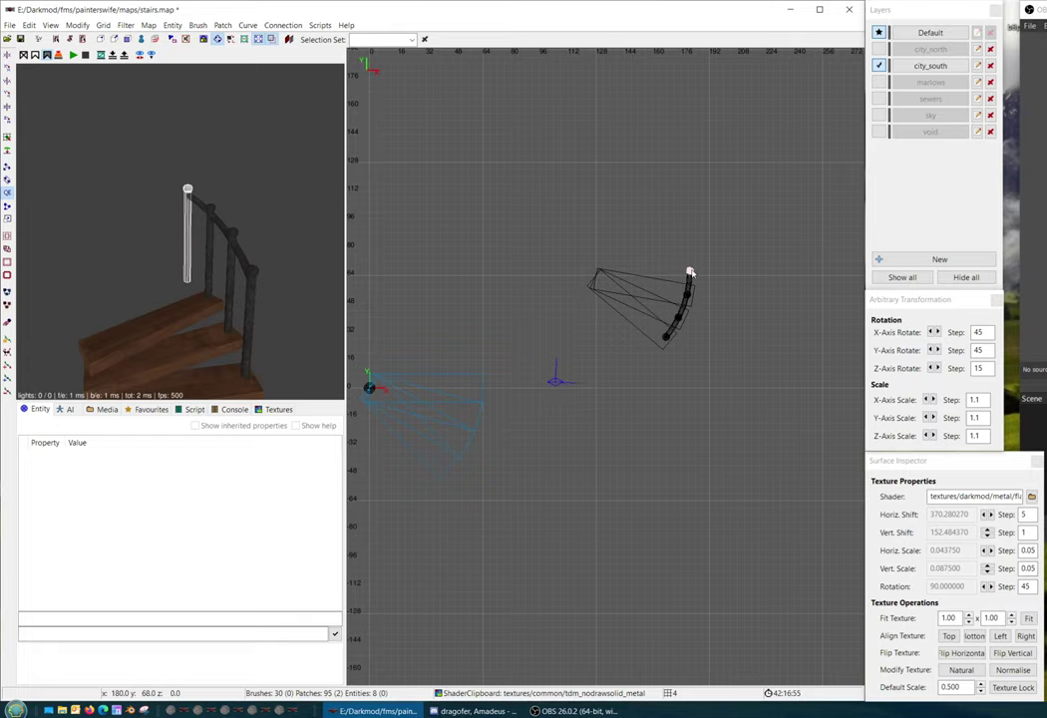
pyautogui.press('Delete')
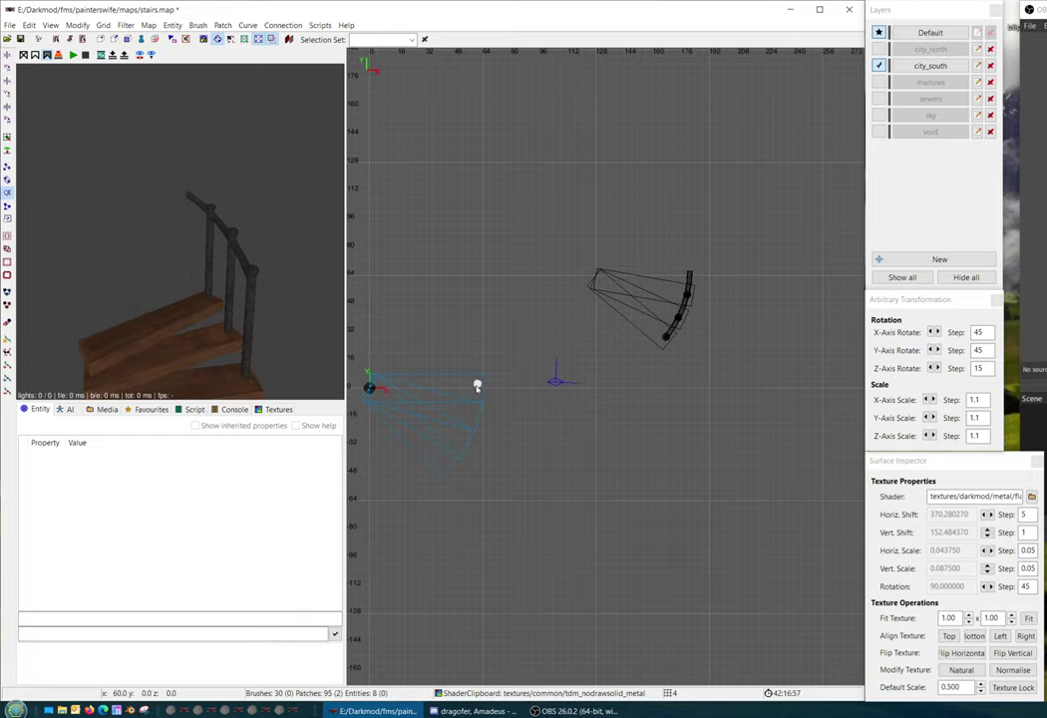
# Centre the baluster on Y 0 and set its base level with the top tread's underside at Z 28, using a 0.25 grid
pyautogui.scroll(3, 618, 357)
pyautogui.moveTo(477, 388); pyautogui.dragTo(603, 393, button='right')
pyautogui.scroll(2, 603, 393)
pyautogui.hotkey('ctrl', 'Tab')
pyautogui.hotkey('ctrl', 'Tab')
pyautogui.scroll(-2, 607, 395)
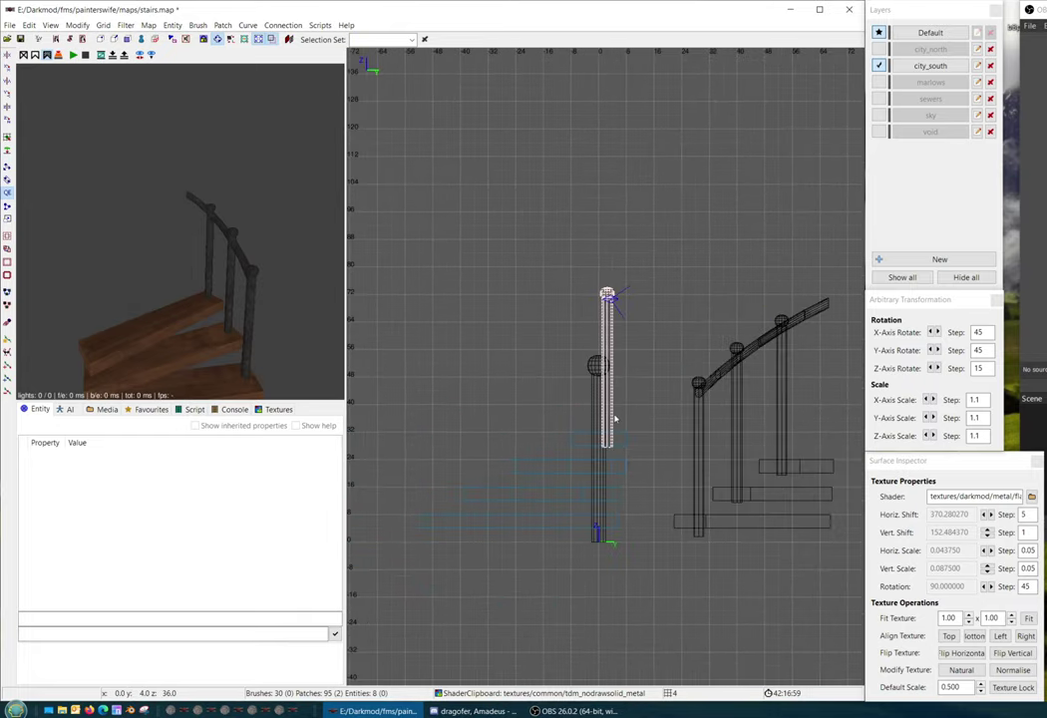
pyautogui.scroll(4, 616, 419)
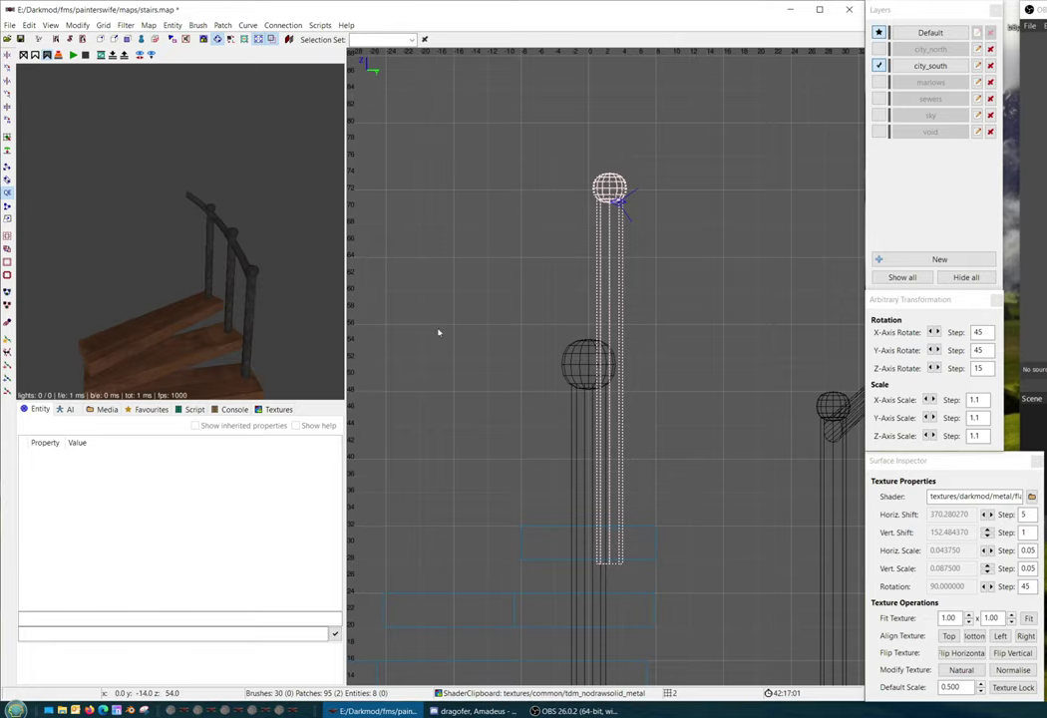
pyautogui.click(103, 25)
pyautogui.click(529, 306)
pyautogui.moveTo(610, 553); pyautogui.dragTo(602, 552)
pyautogui.moveTo(600, 548); pyautogui.dragTo(613, 478, button='right')
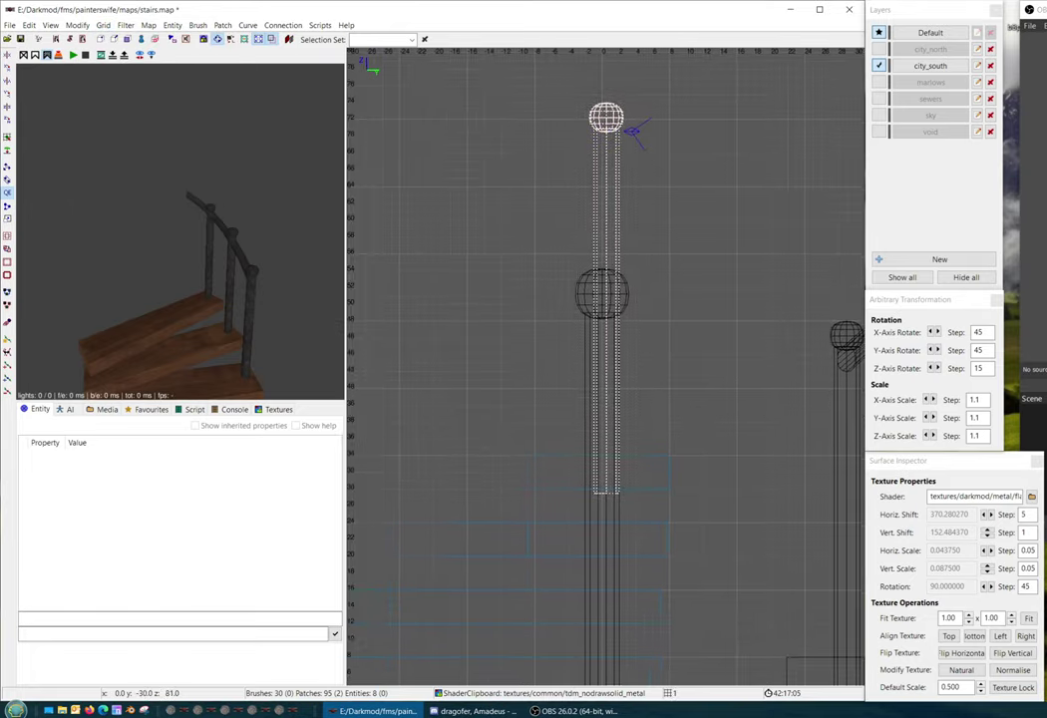
pyautogui.scroll(3, 609, 559)
pyautogui.press('1')
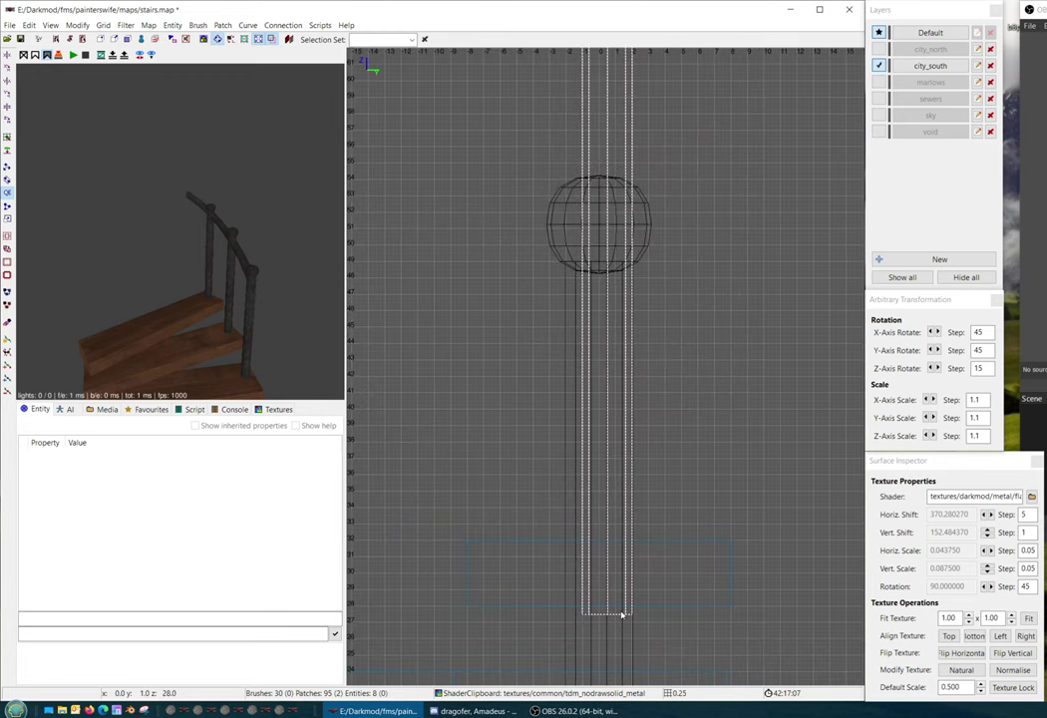
pyautogui.moveTo(622, 615); pyautogui.dragTo(615, 605)
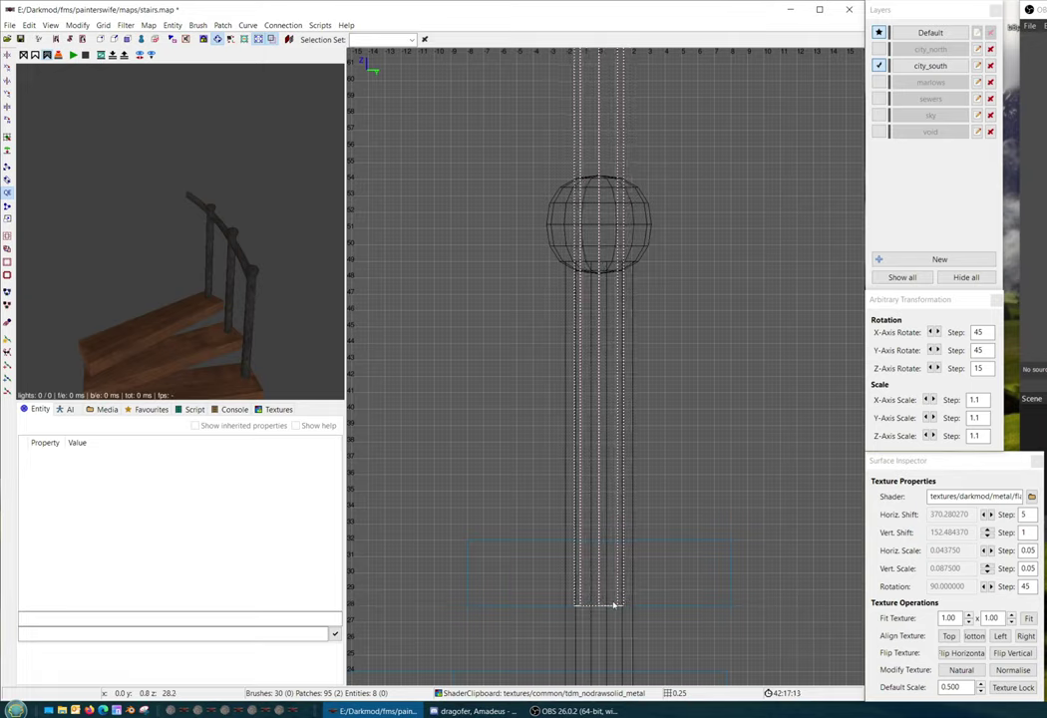
# Examine the sample segment's treads and railing and the baluster placed on the new top tread in the 3D view
pyautogui.rightClick(180, 232)
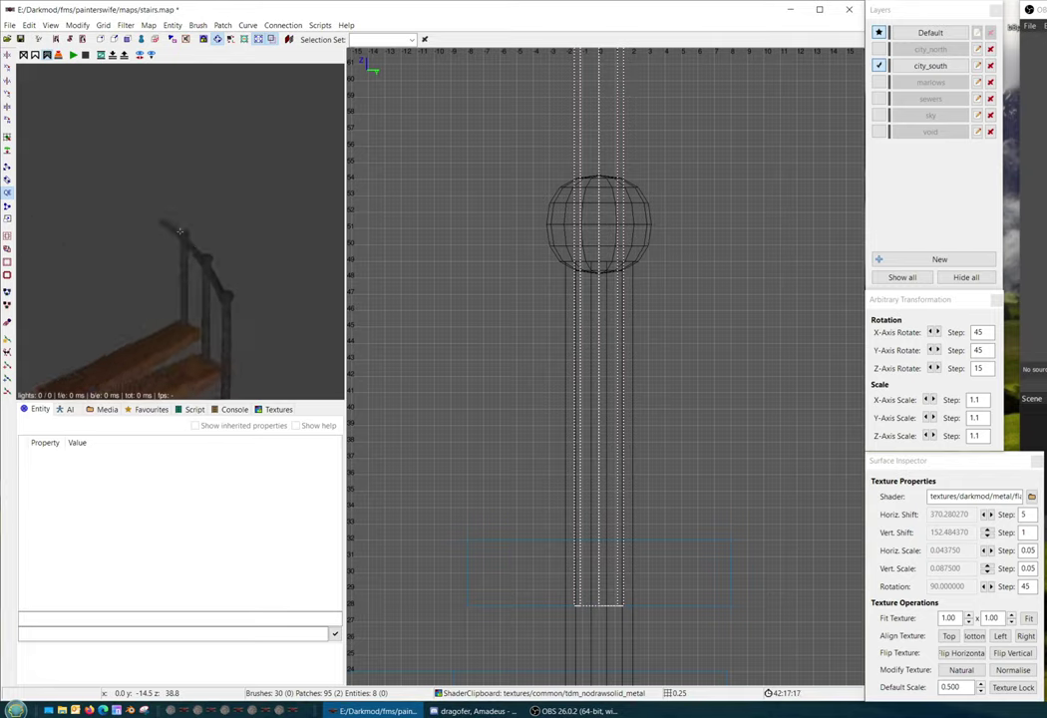
pyautogui.scroll(-5, 180, 232)
pyautogui.scroll(6, 180, 232)
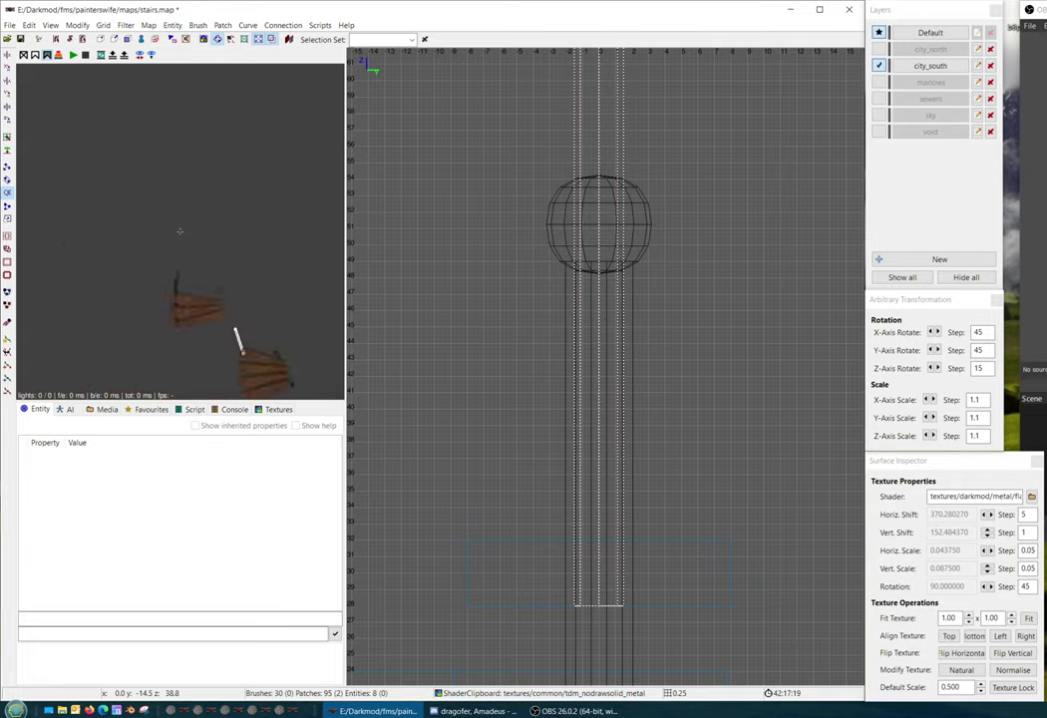
pyautogui.scroll(2, 180, 231)
pyautogui.scroll(3, 179, 232)
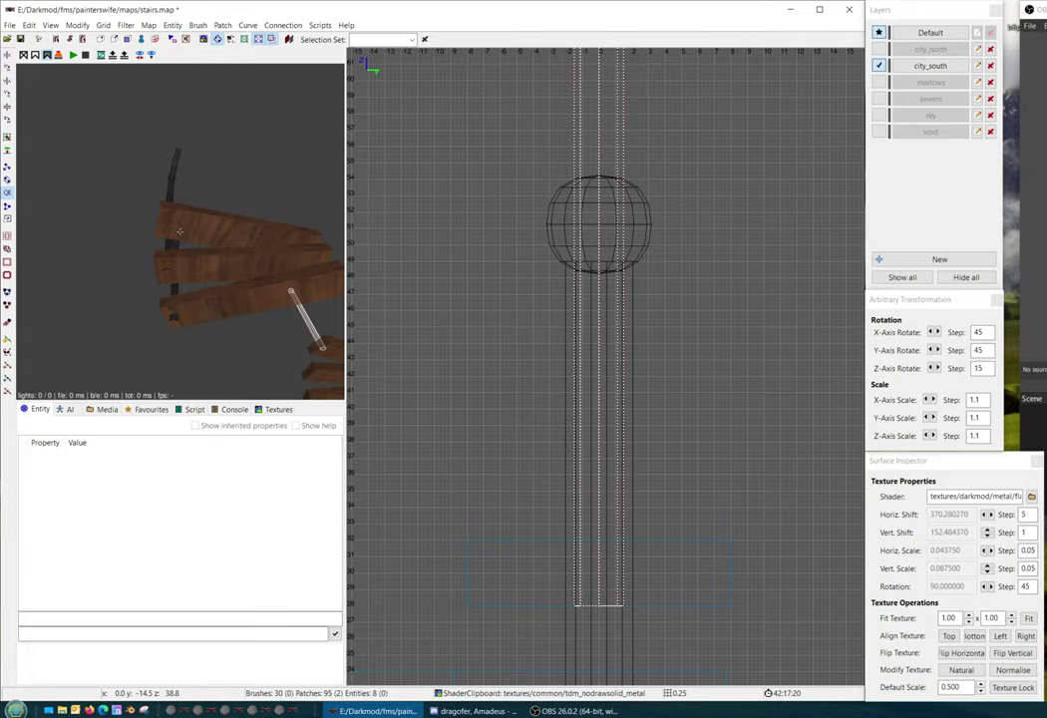
pyautogui.rightClick(179, 231)
pyautogui.rightClick(204, 267)
pyautogui.scroll(-5, 179, 232)
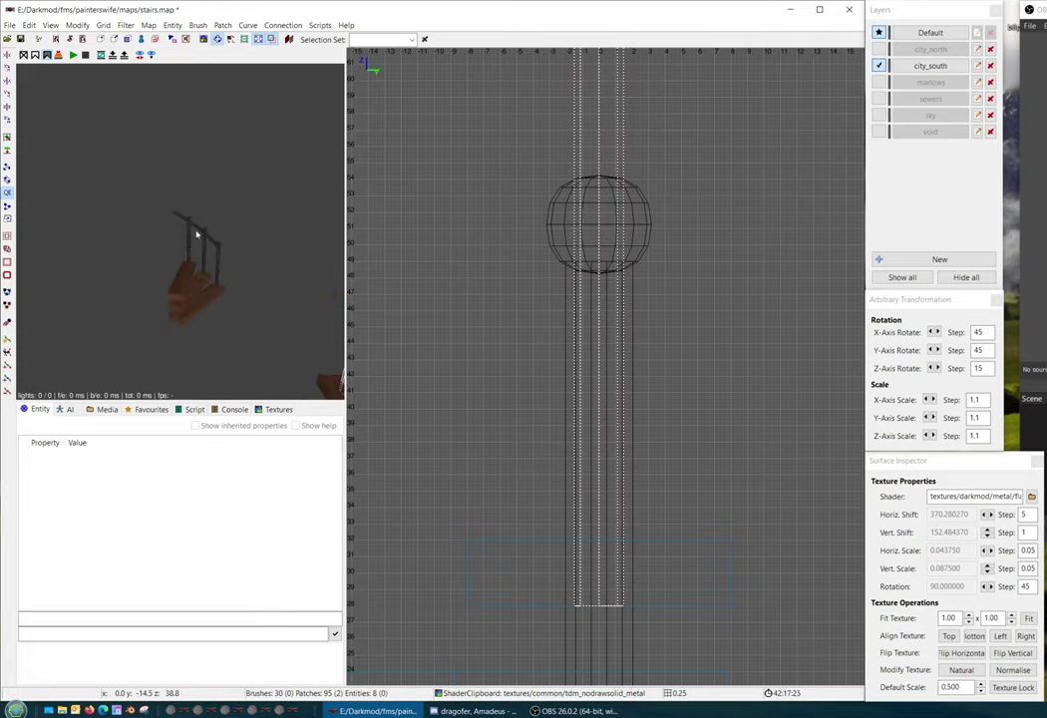
pyautogui.rightClick(196, 234)
pyautogui.scroll(5, 180, 232)
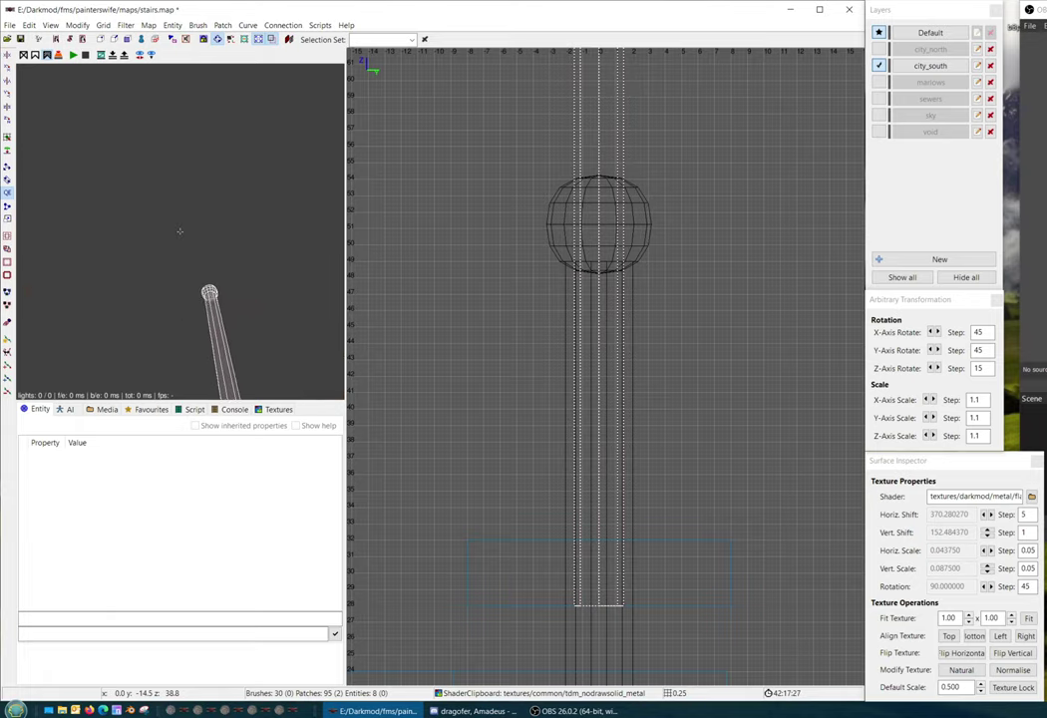
pyautogui.scroll(-5, 180, 231)
pyautogui.rightClick(179, 231)
# Raise the baluster about 0.25 units on a 0.125 grid to centre its knob at Z 73, and return the grid to 1
pyautogui.moveTo(668, 435); pyautogui.dragTo(683, 387, button='right')
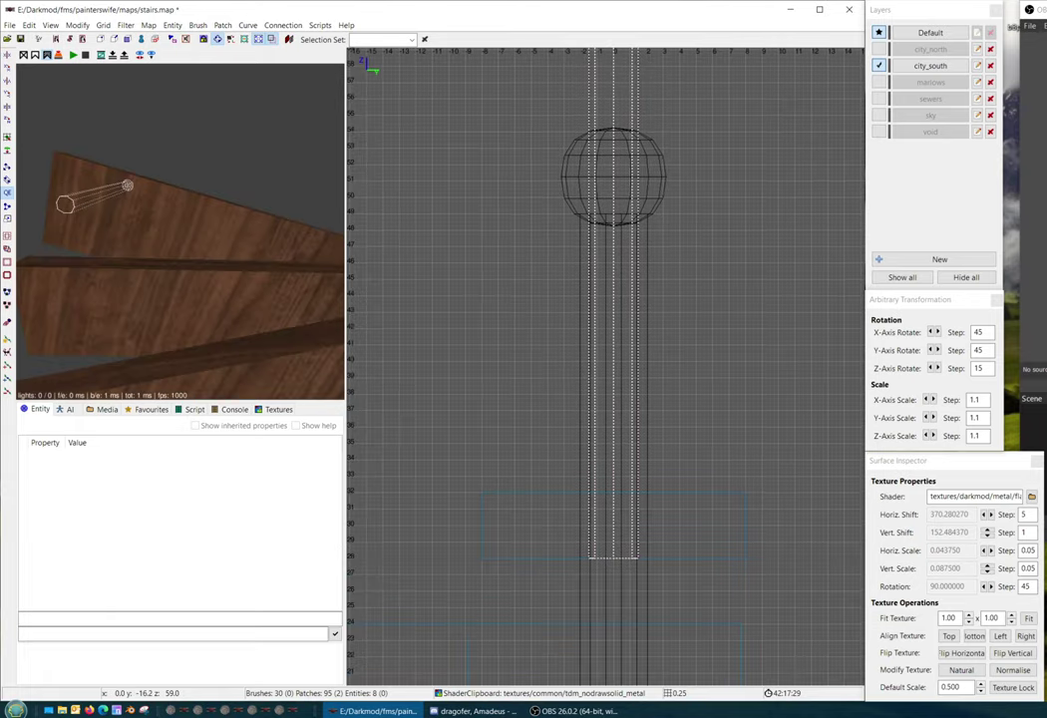
pyautogui.scroll(-2, 605, 368)
pyautogui.press('v')
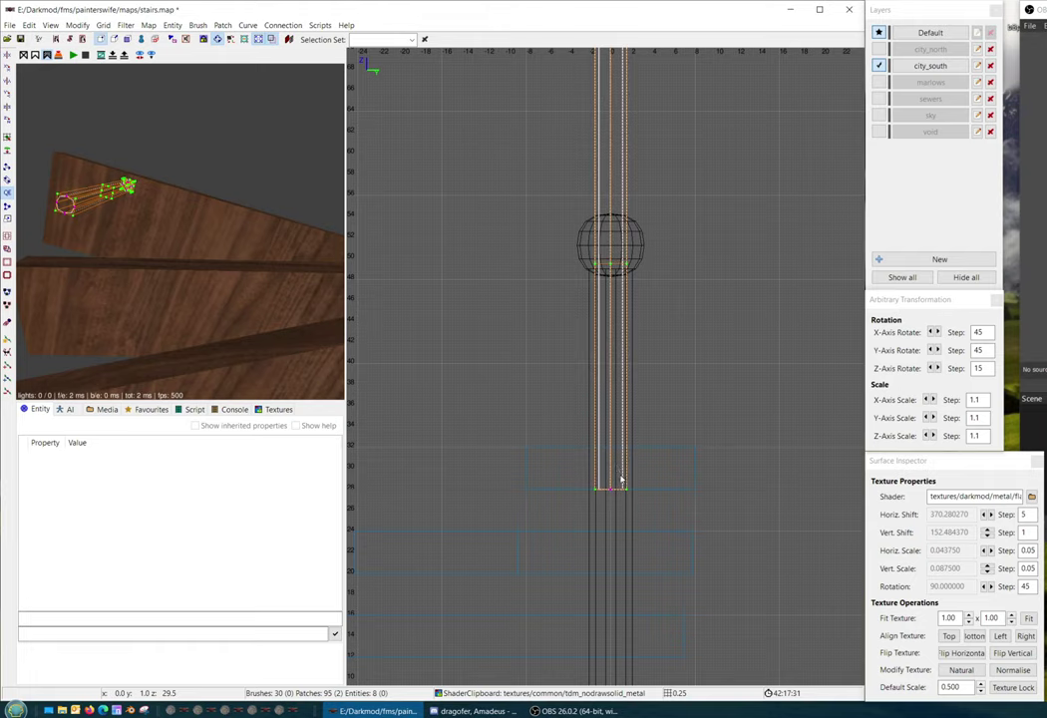
pyautogui.scroll(-3, 627, 444)
pyautogui.scroll(1, 626, 444)
pyautogui.moveTo(626, 444); pyautogui.dragTo(631, 611, button='right')
pyautogui.scroll(3, 607, 312)
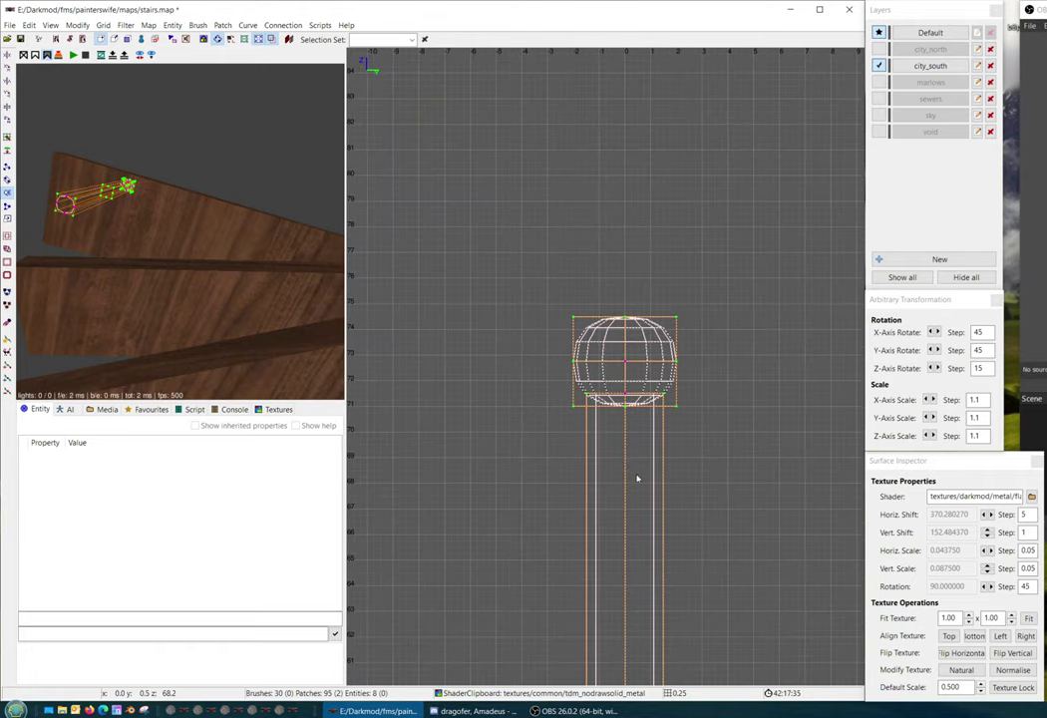
pyautogui.press('[')
pyautogui.press('[')
pyautogui.press('[')
pyautogui.scroll(-4, 651, 478)
pyautogui.press('v')
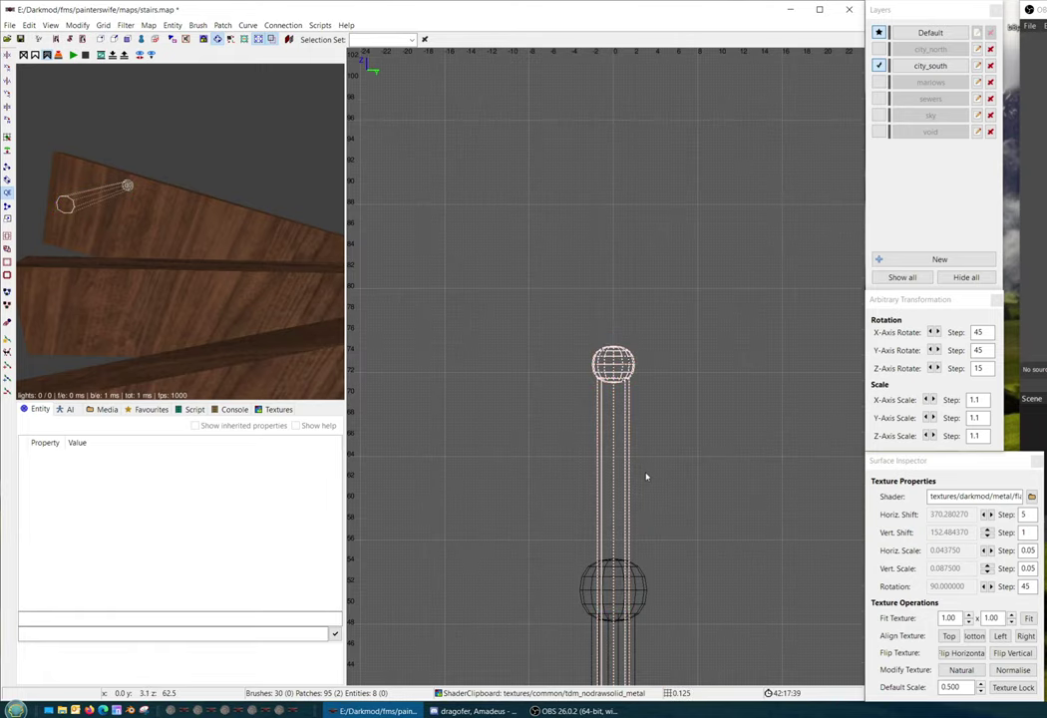
pyautogui.moveTo(647, 476); pyautogui.dragTo(645, 479, button='right')
pyautogui.scroll(5, 647, 476)
pyautogui.moveTo(632, 403); pyautogui.dragTo(635, 394)
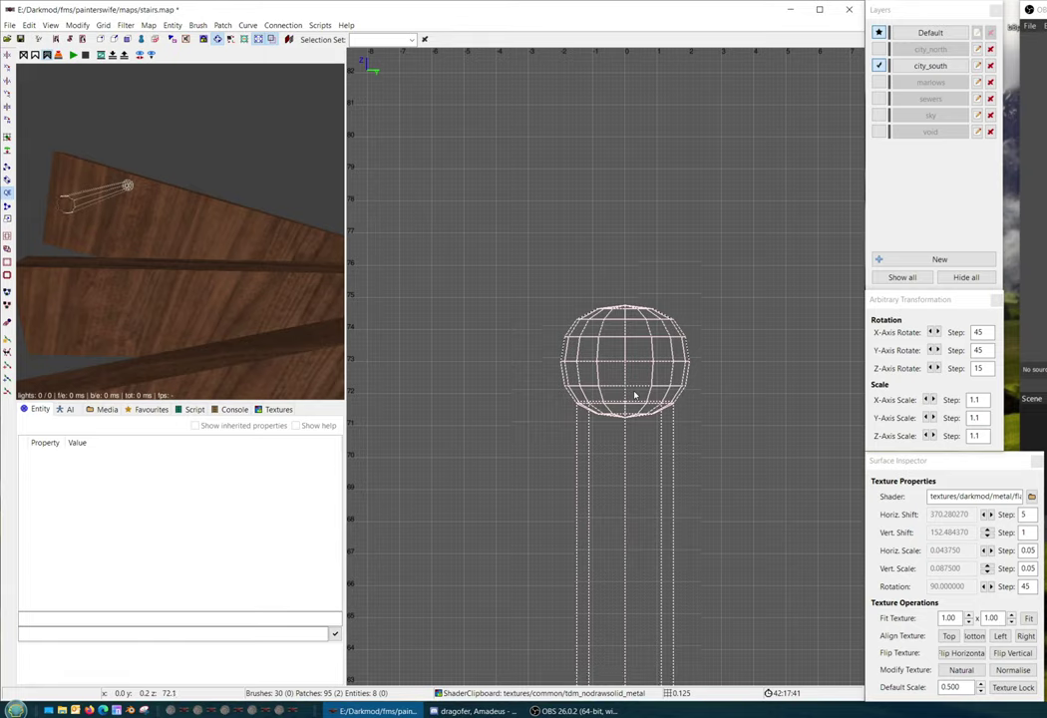
pyautogui.press(']')
pyautogui.press(']')
pyautogui.press(']')
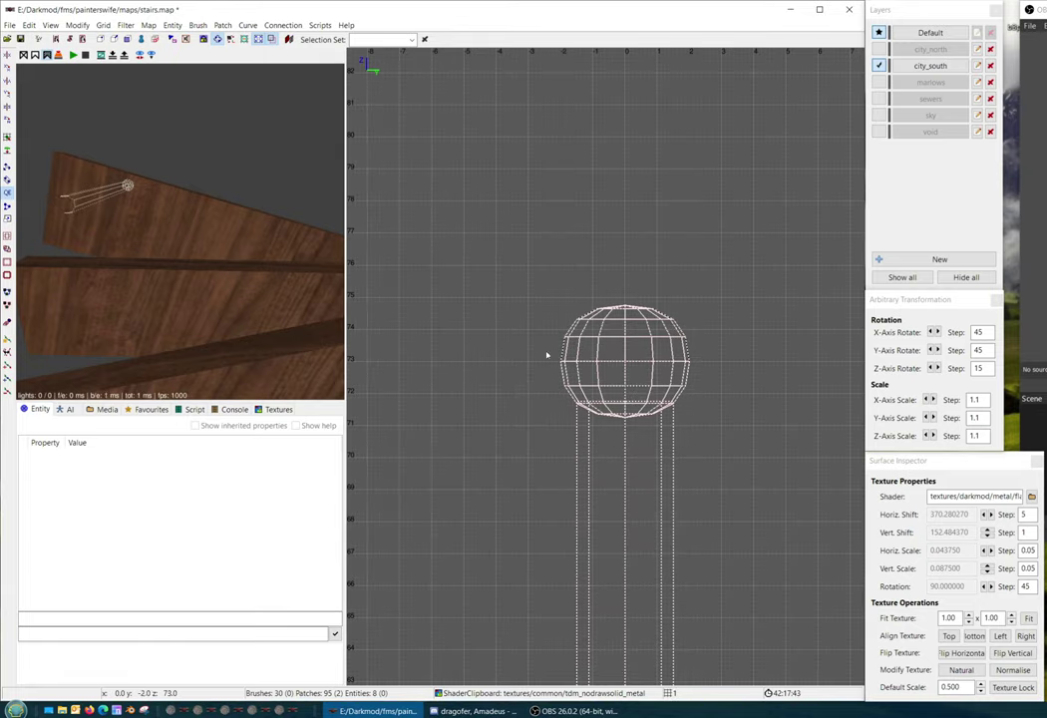
pyautogui.click(77, 25)
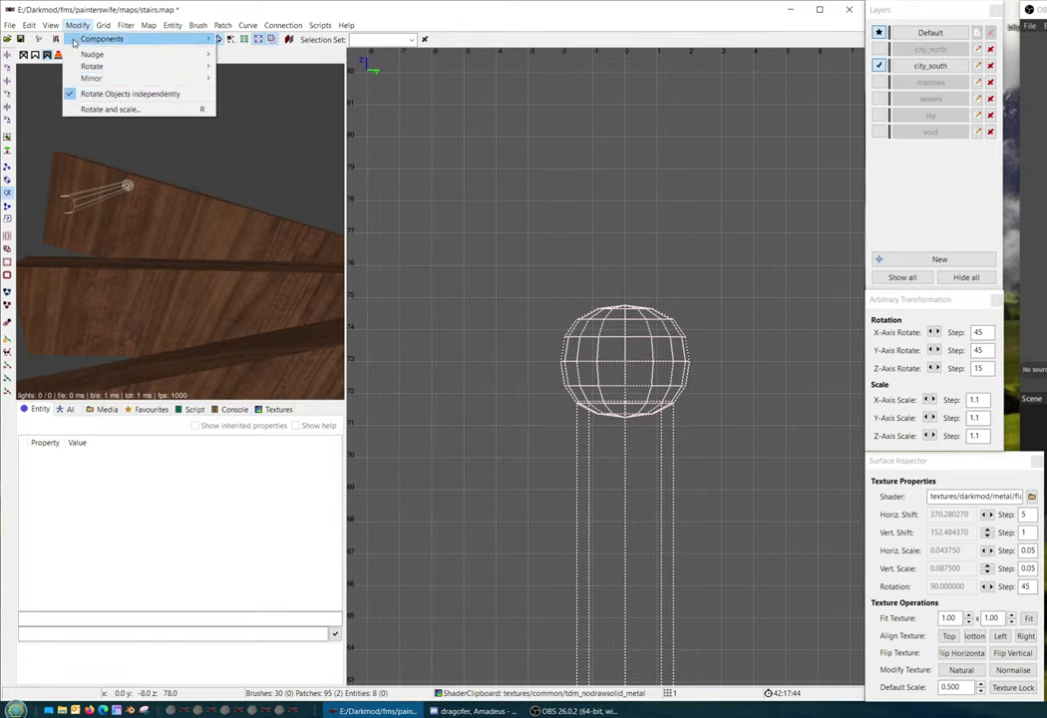
pyautogui.moveTo(102, 27)
pyautogui.click(578, 289)
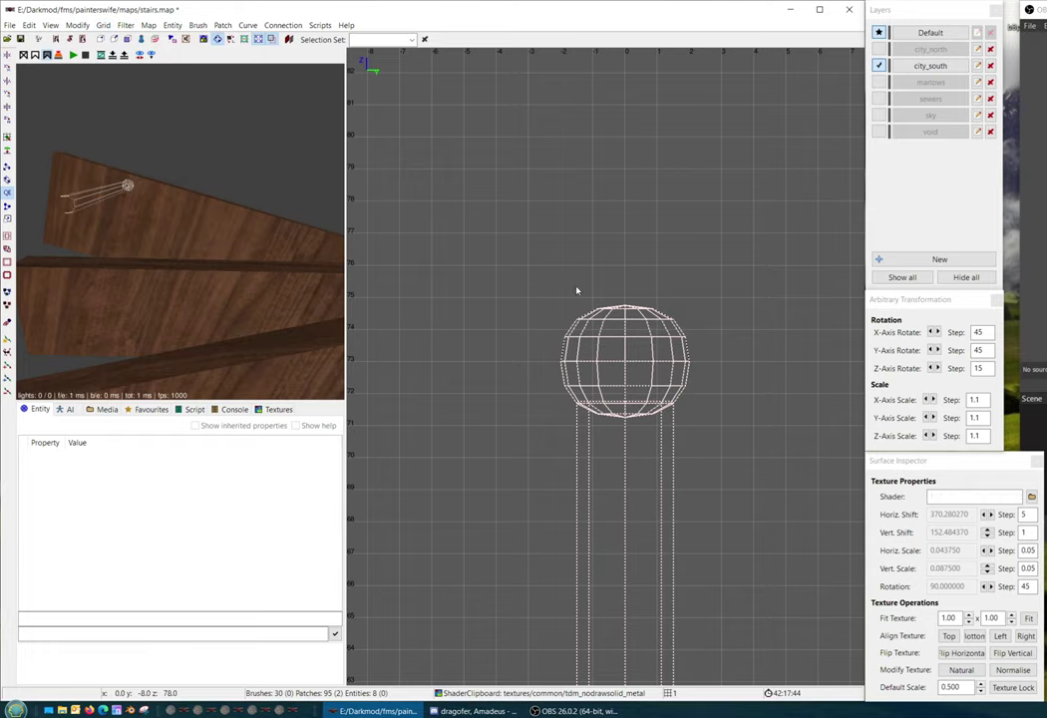
# Stretch the baluster's knob by moving its lowest vertices to Z 71 and its highest vertices to Z 75 on a 0.25 grid
pyautogui.scroll(-2, 578, 290)
pyautogui.scroll(1, 575, 289)
pyautogui.moveTo(576, 290); pyautogui.dragTo(547, 254, button='right')
pyautogui.press('v')
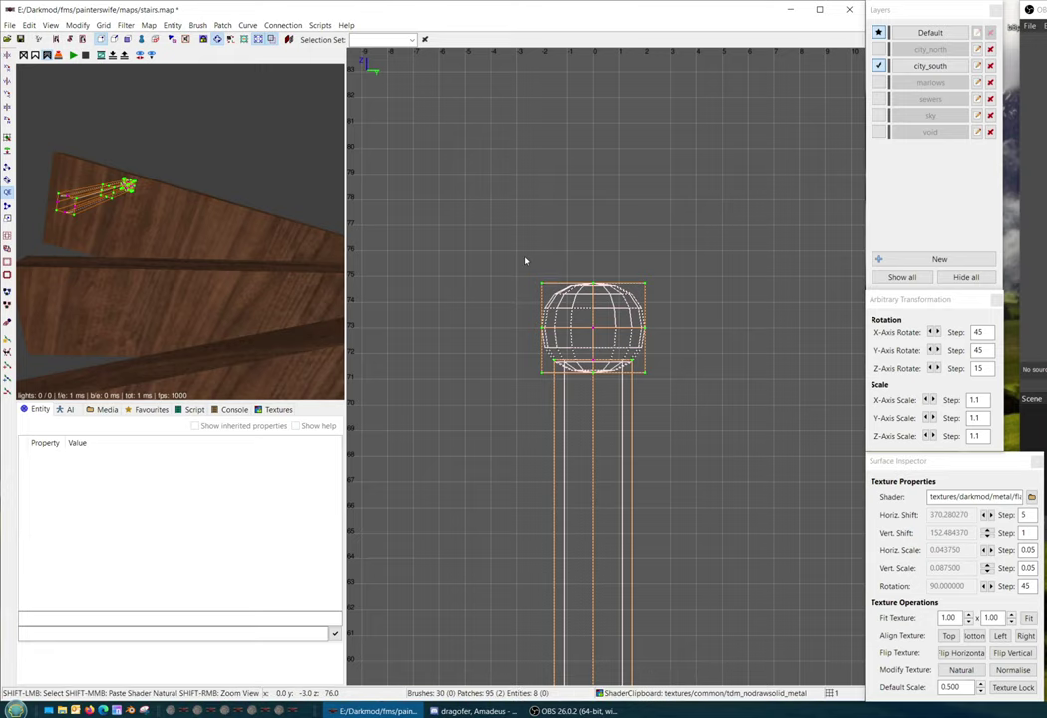
pyautogui.keyDown('shift'); pyautogui.moveTo(536, 365); pyautogui.dragTo(665, 395); pyautogui.keyUp('shift')
pyautogui.scroll(1, 664, 395)
pyautogui.press('[')
pyautogui.press('[')
pyautogui.rightClick(664, 395)
pyautogui.click(659, 371)
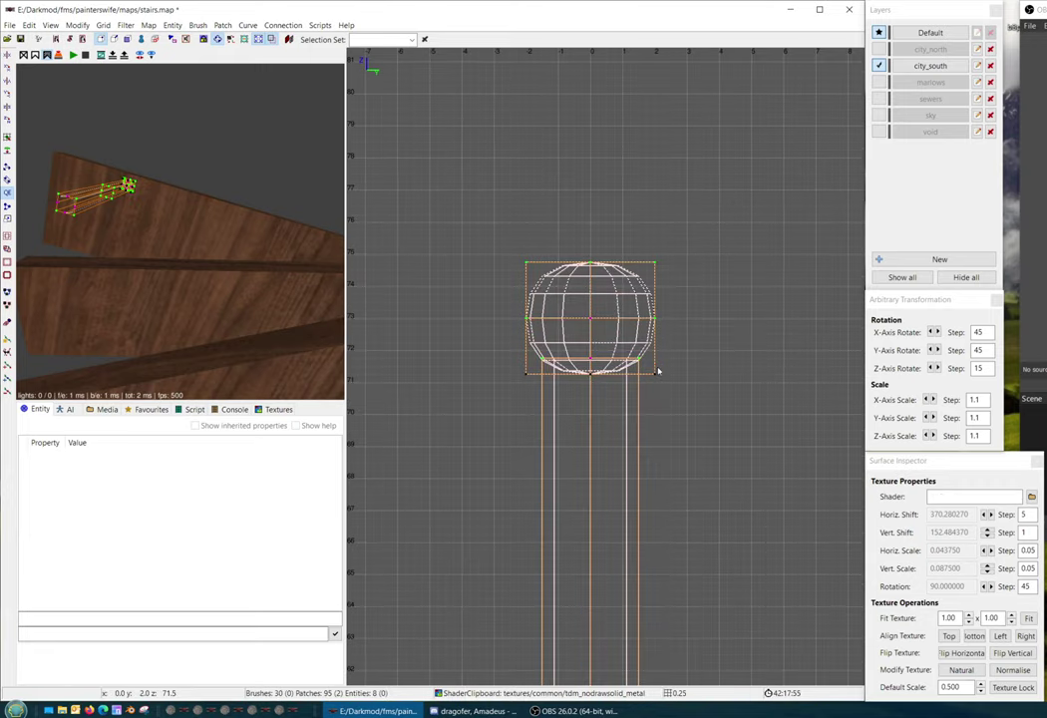
pyautogui.keyDown('shift'); pyautogui.moveTo(503, 243); pyautogui.dragTo(657, 266); pyautogui.keyUp('shift')
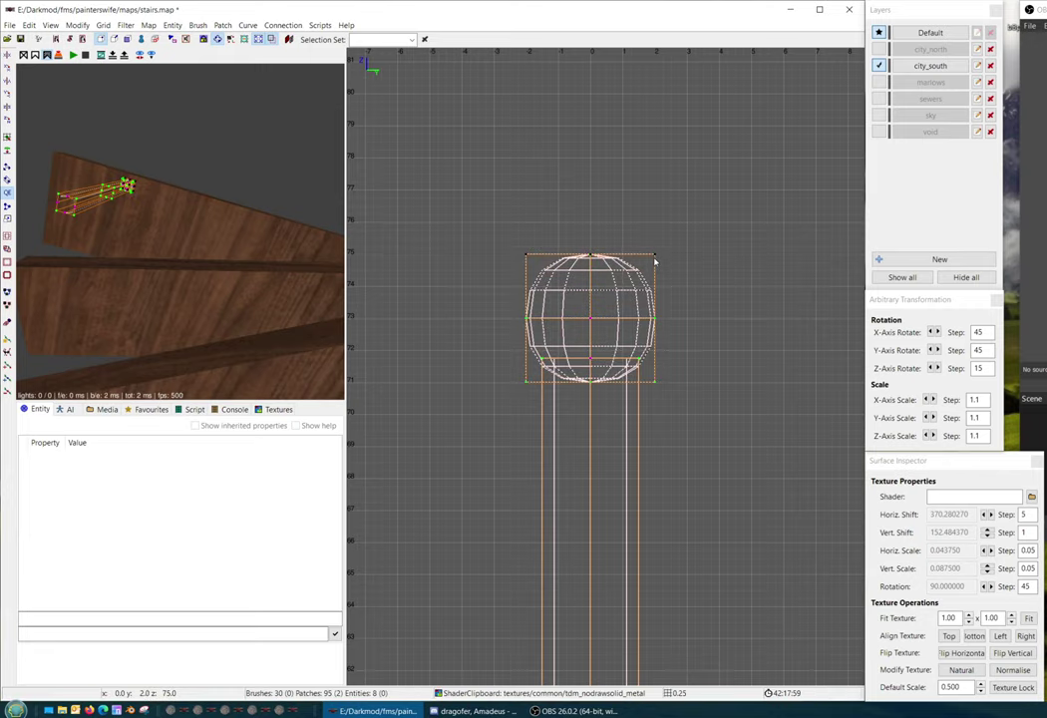
# Extend the baluster shaft's bottom vertices down to Z 27, one unit below the top tread's underside, and clear the selection
pyautogui.hotkey('ctrl', 'Tab')
pyautogui.hotkey('ctrl', 'Tab')
pyautogui.scroll(-9, 657, 331)
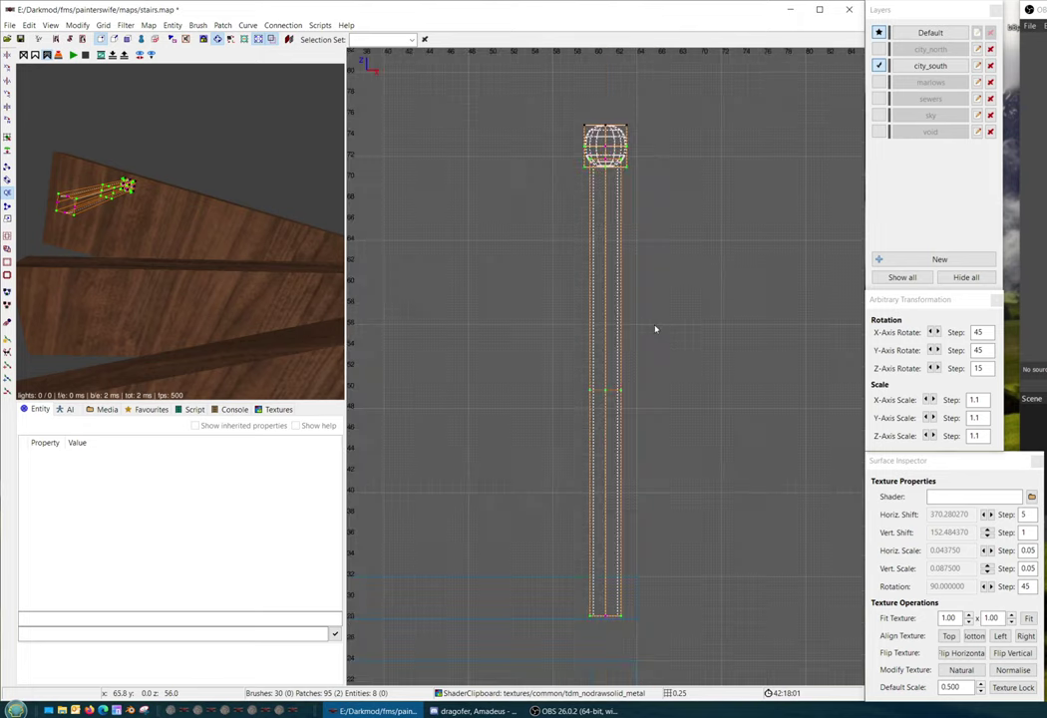
pyautogui.moveTo(656, 330); pyautogui.dragTo(664, 173, button='right')
pyautogui.scroll(8, 622, 295)
pyautogui.scroll(-2, 657, 329)
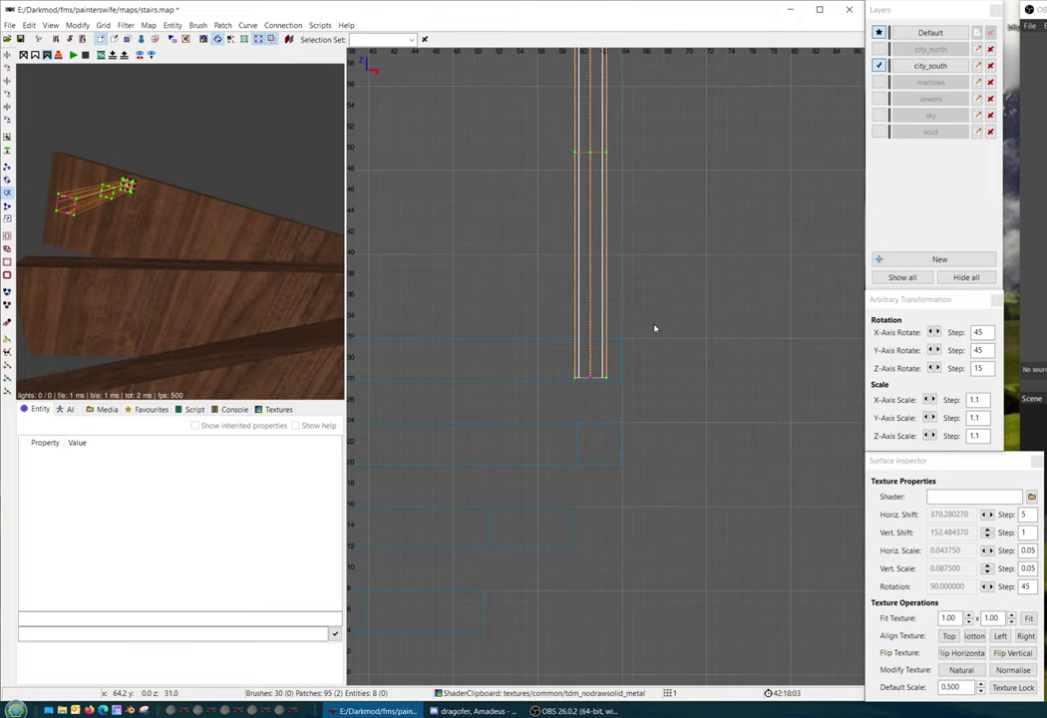
pyautogui.scroll(4, 657, 329)
pyautogui.press('Escape')
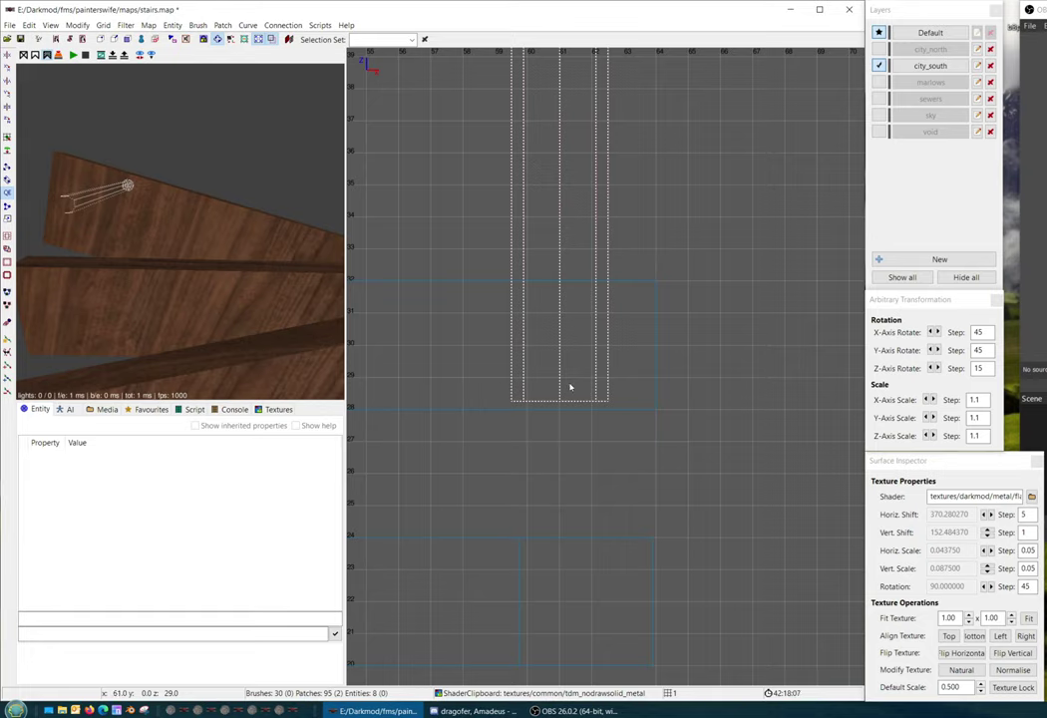
pyautogui.press('v')
pyautogui.keyDown('shift'); pyautogui.moveTo(505, 384); pyautogui.dragTo(629, 421); pyautogui.keyUp('shift')
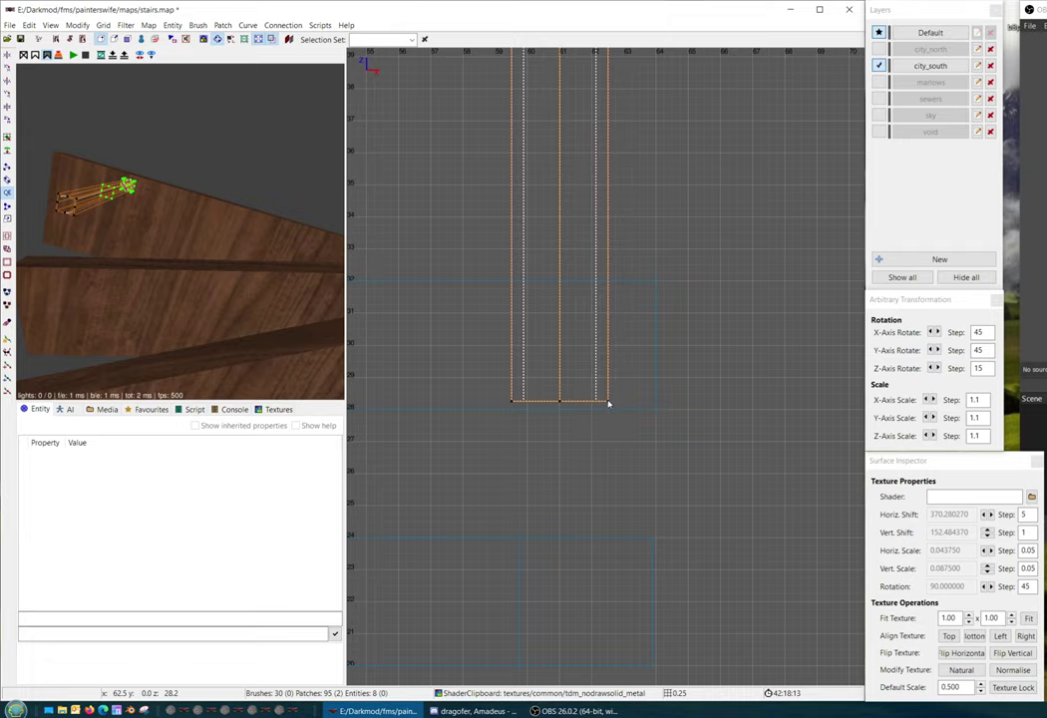
pyautogui.moveTo(609, 403); pyautogui.dragTo(610, 410)
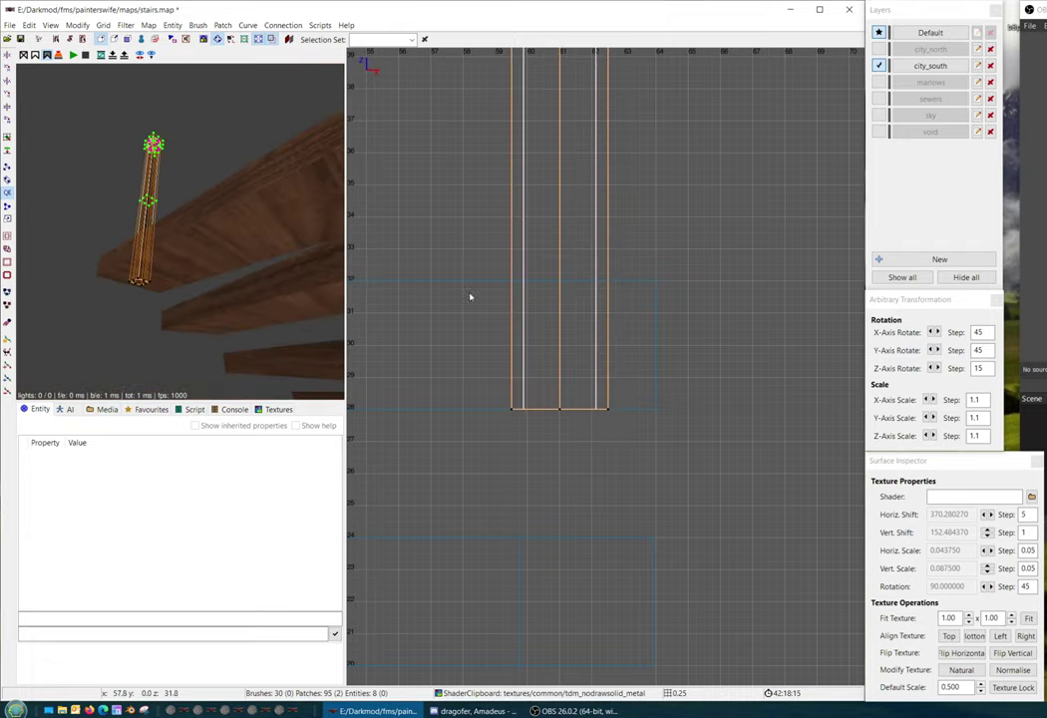
pyautogui.scroll(-2, 632, 339)
pyautogui.moveTo(608, 397); pyautogui.dragTo(608, 412)
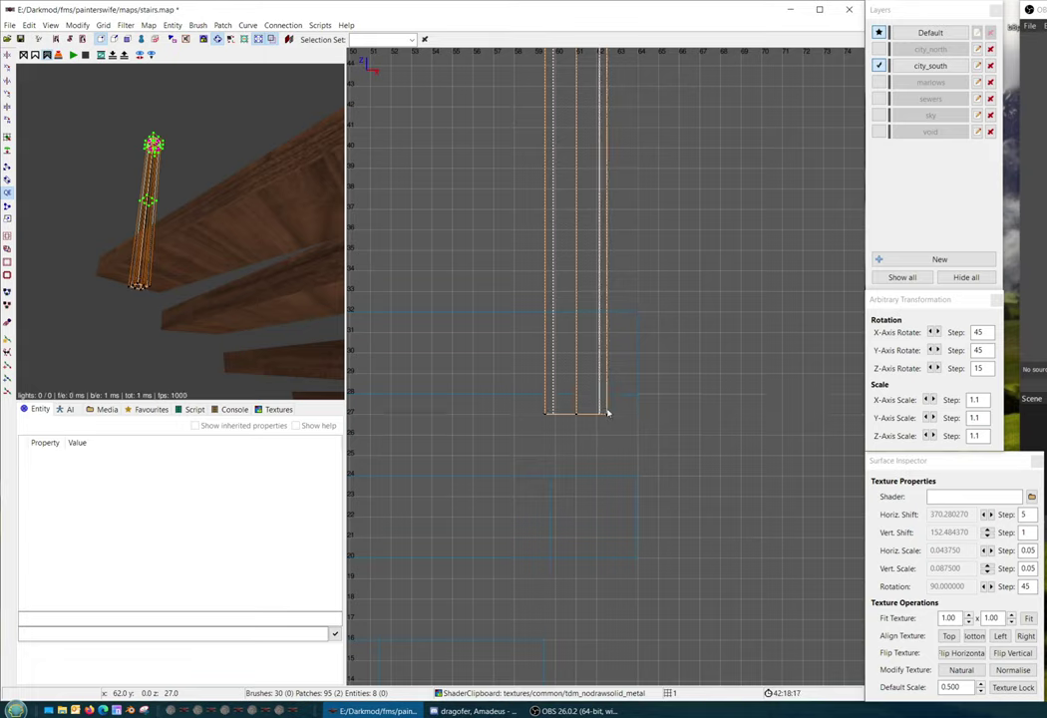
pyautogui.press('Escape')
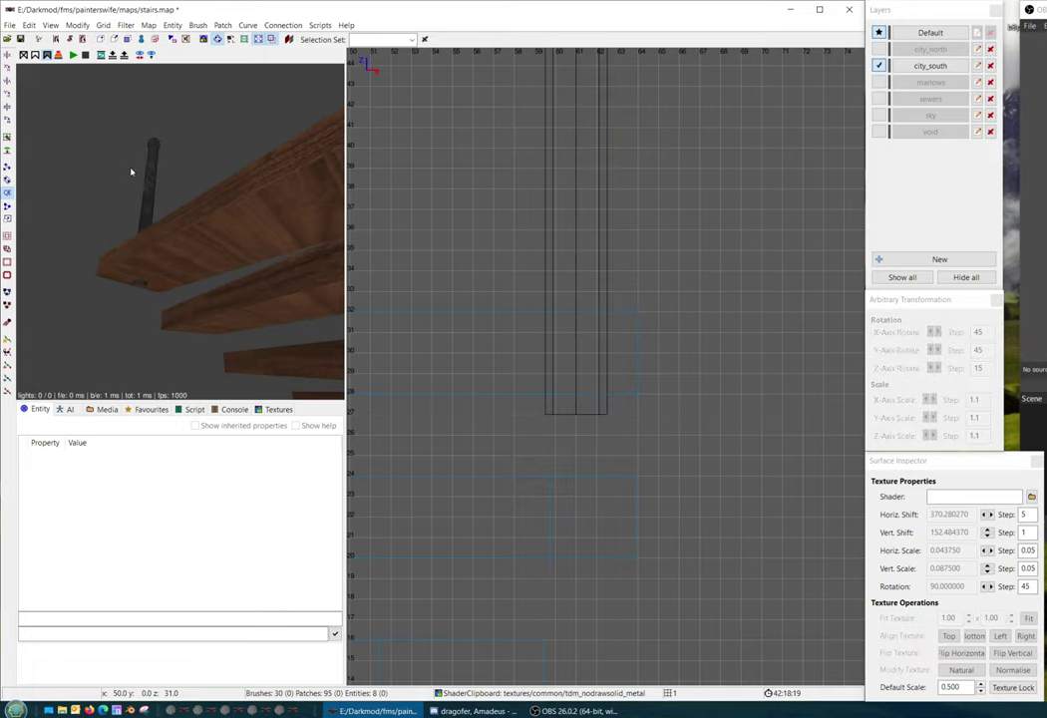
# Cap the baluster's shaft with Cylinder cap patches
pyautogui.keyDown('shift'); pyautogui.click(147, 185); pyautogui.keyUp('shift')
pyautogui.hotkey('shift', 'c')
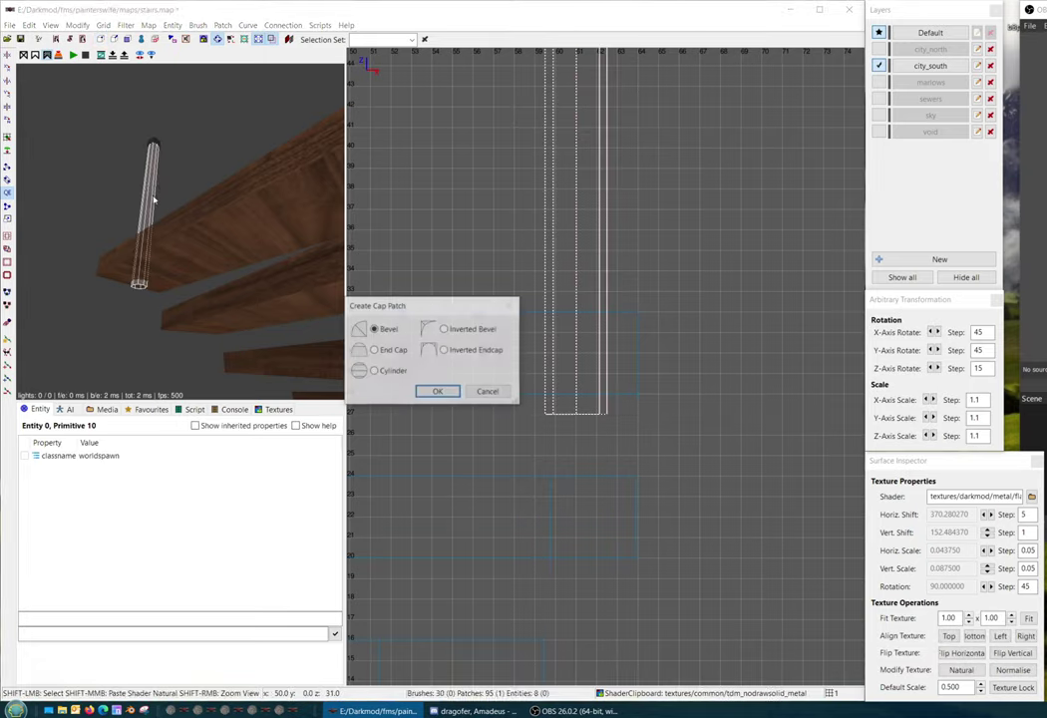
pyautogui.click(374, 371)
pyautogui.click(440, 391)
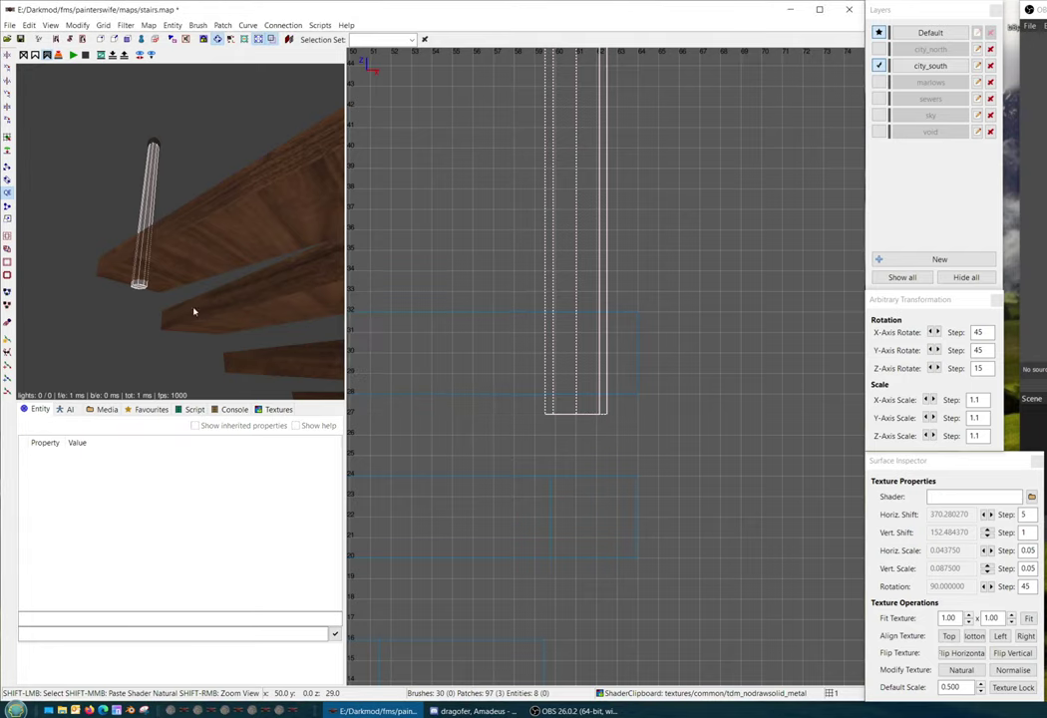
# Copy the iron_flat texture from the baluster's shaft and apply it to the shaft's bottom cap
pyautogui.rightClick(142, 284)
pyautogui.rightClick(142, 284)
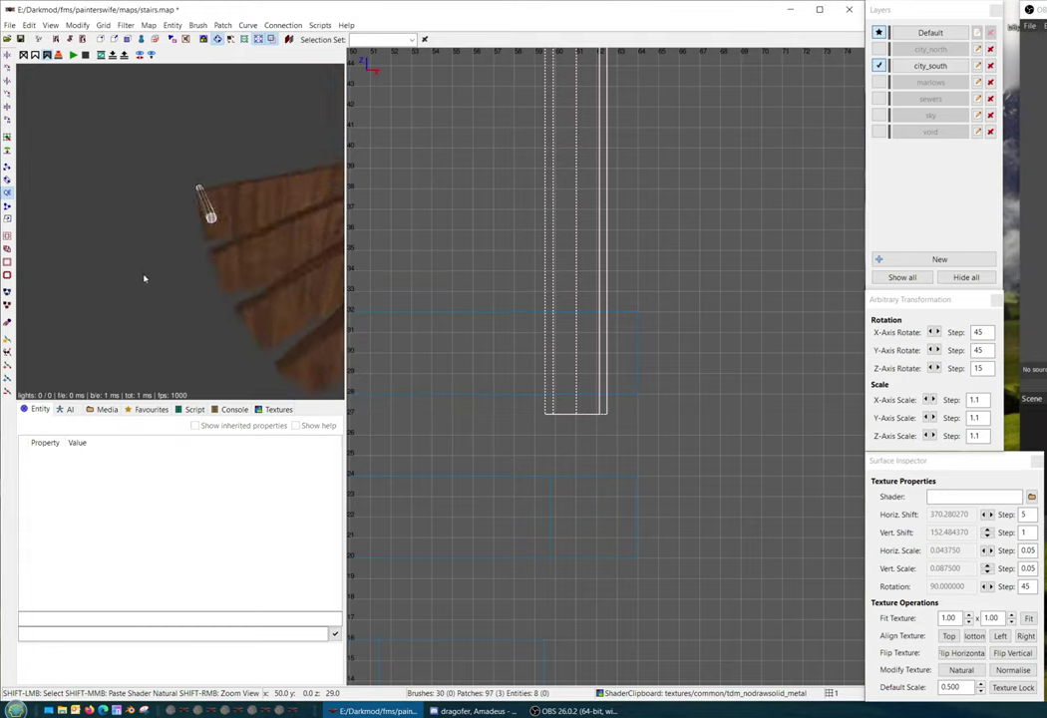
pyautogui.rightClick(150, 273)
pyautogui.press('Up')
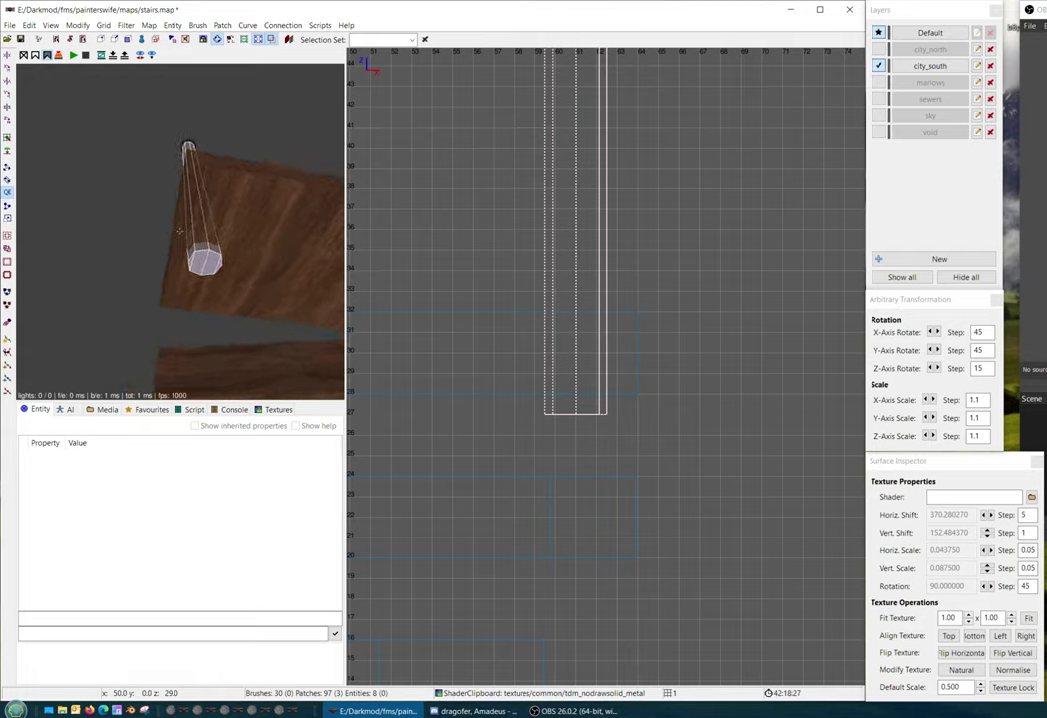
pyautogui.keyDown('shift'); pyautogui.click(196, 246); pyautogui.keyUp('shift')
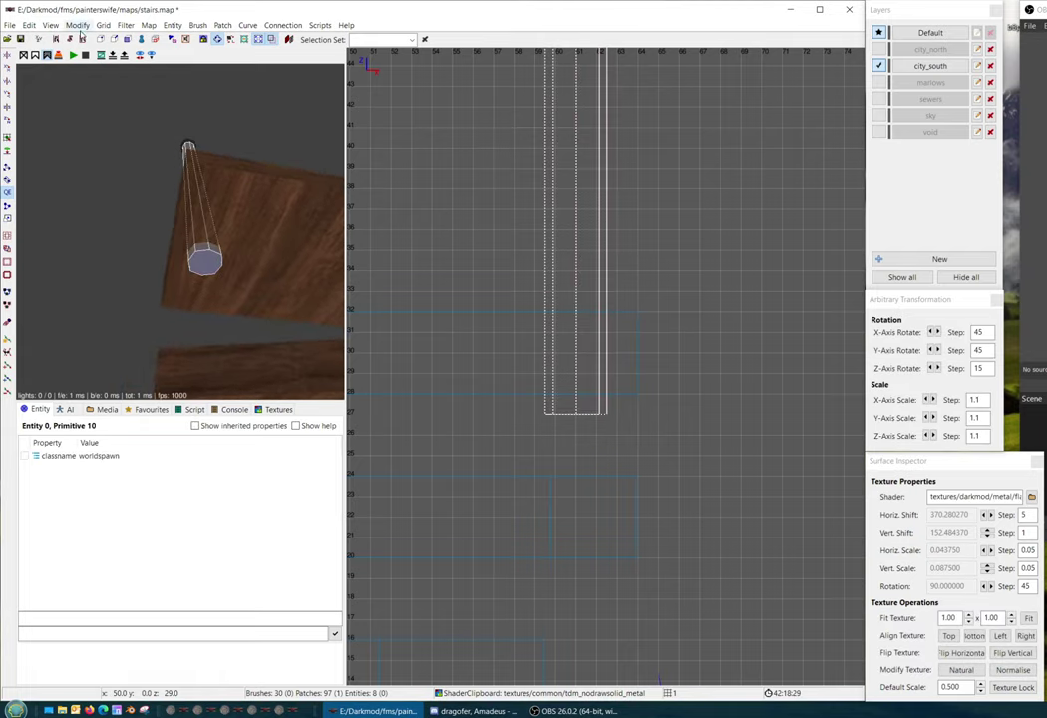
pyautogui.middleClick(210, 250)
pyautogui.click(277, 409)
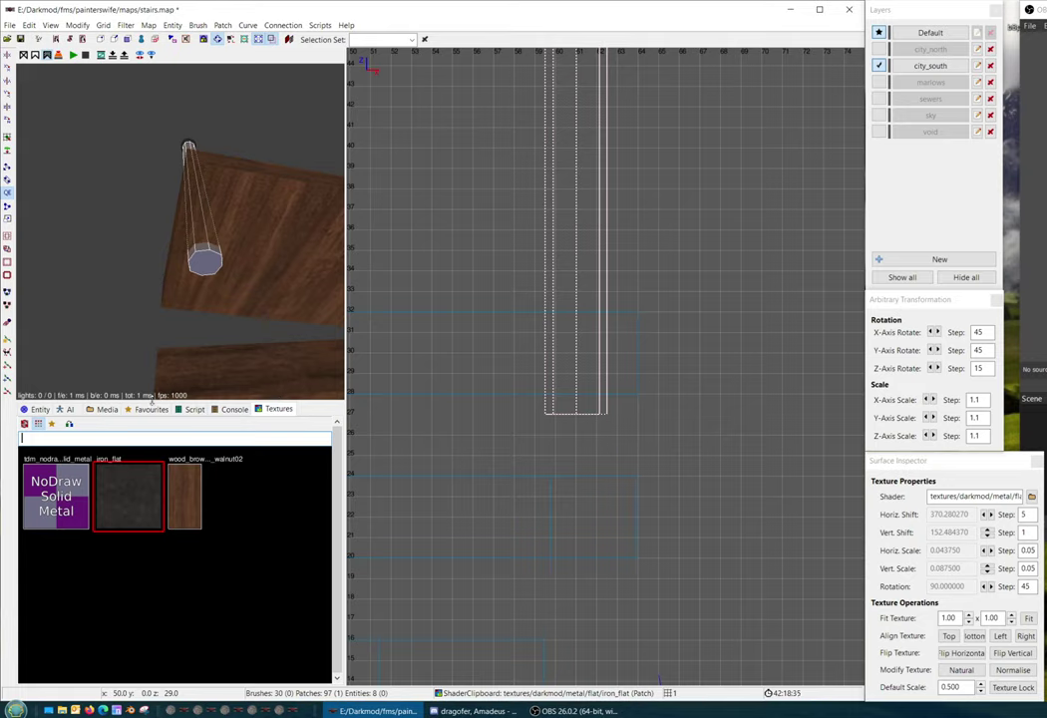
pyautogui.keyDown('shift'); pyautogui.click(208, 265); pyautogui.keyUp('shift')
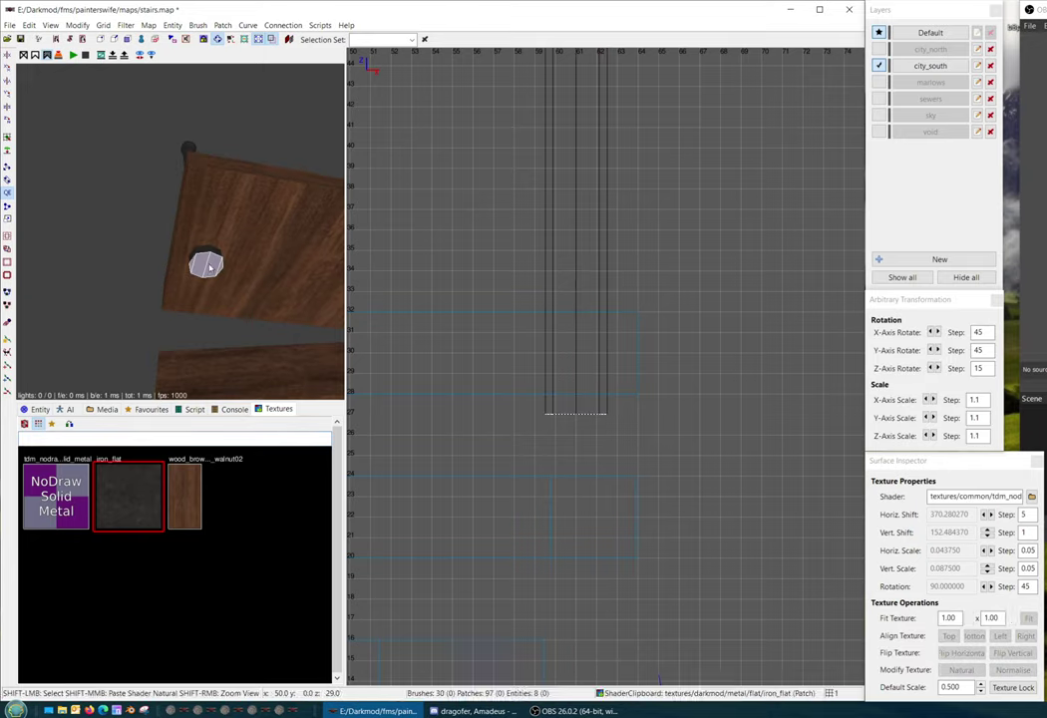
pyautogui.press('Escape')
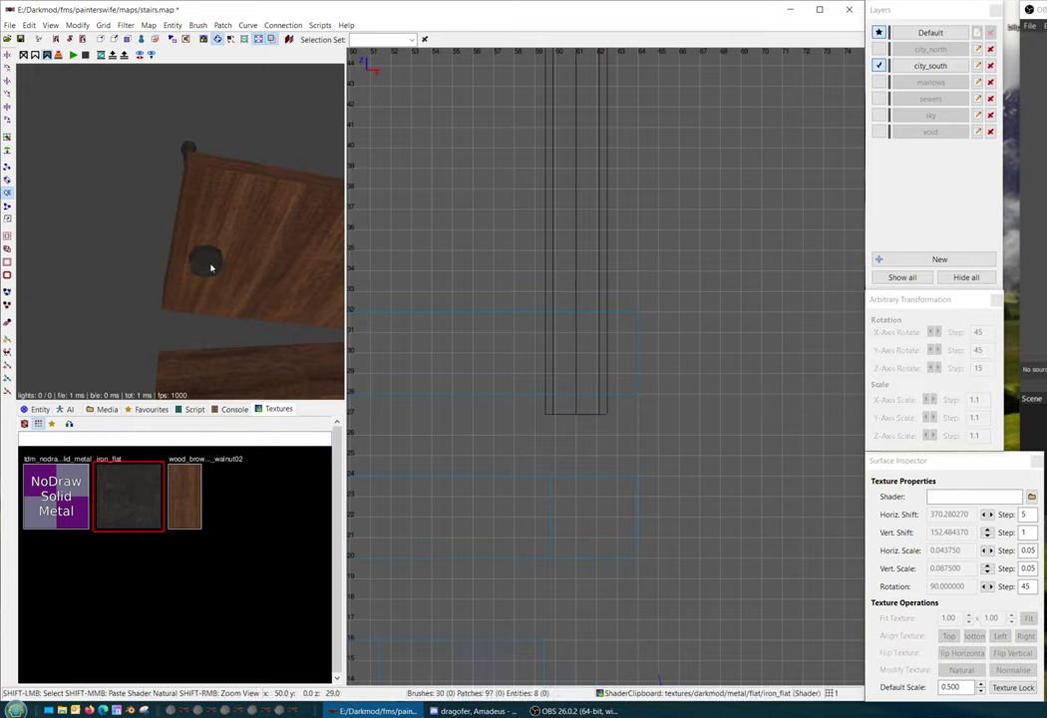
# Copy the wood_brown_walnut02 texture from the top tread's underside and clear the selection
pyautogui.keyDown('shift'); pyautogui.click(211, 267); pyautogui.keyUp('shift')
pyautogui.press('Escape')
pyautogui.keyDown('ctrl'); pyautogui.keyDown('shift'); pyautogui.click(241, 212); pyautogui.keyUp('shift'); pyautogui.keyUp('ctrl')
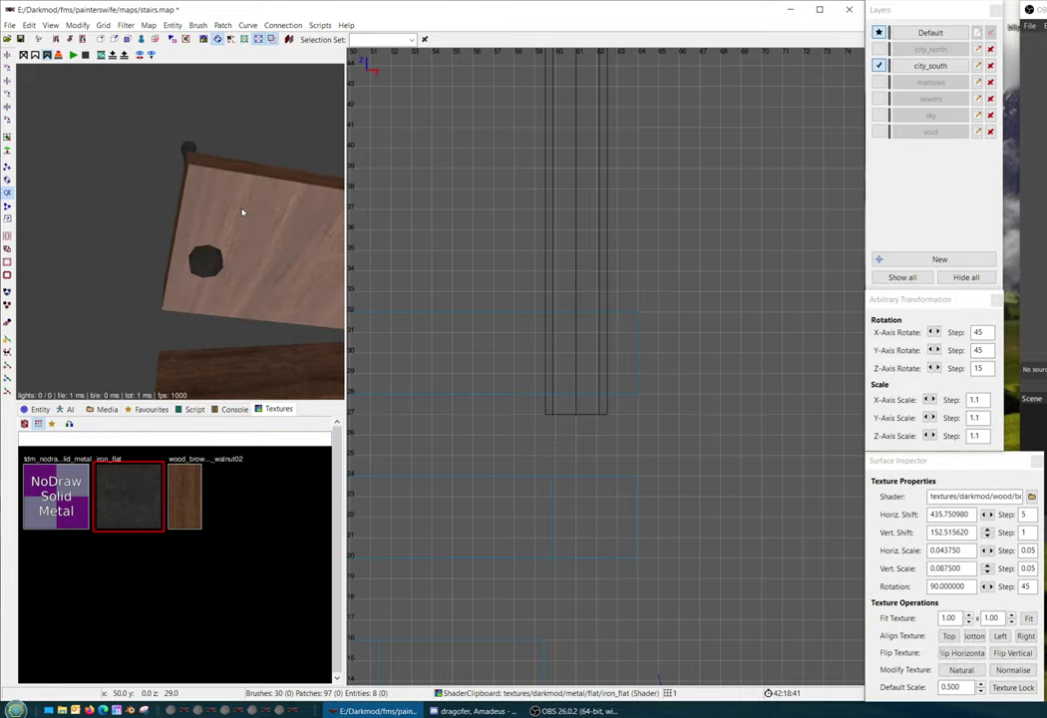
pyautogui.middleClick(241, 212)
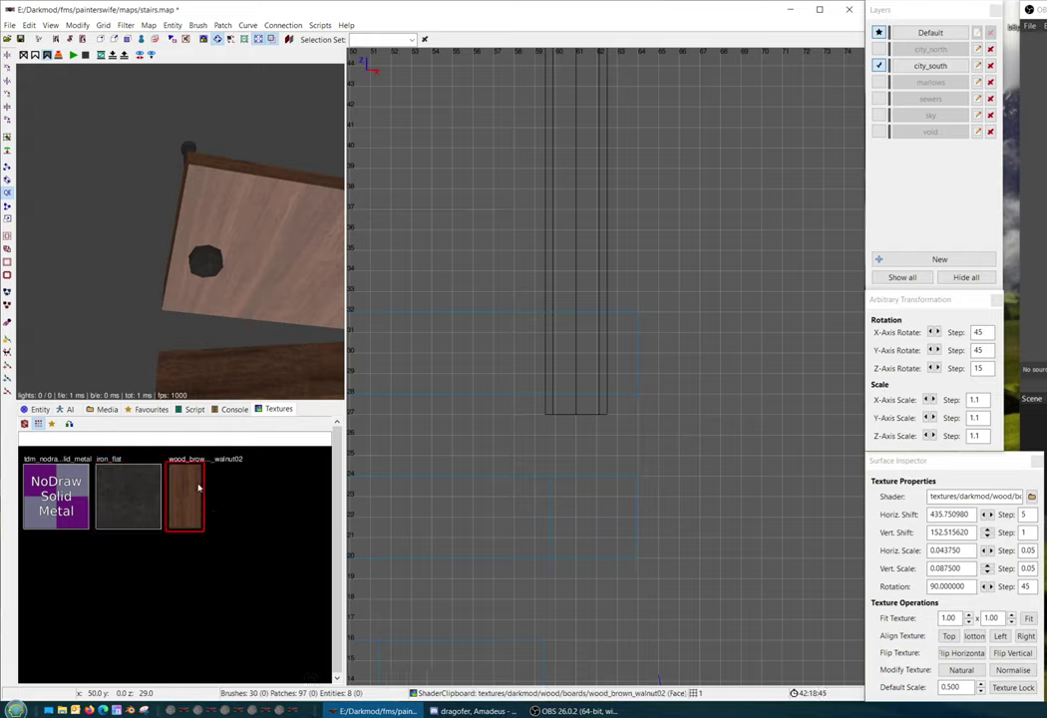
pyautogui.press('Escape')
# Hide the baluster's knob and delete the cap patch on top of the shaft
pyautogui.rightClick(212, 192)
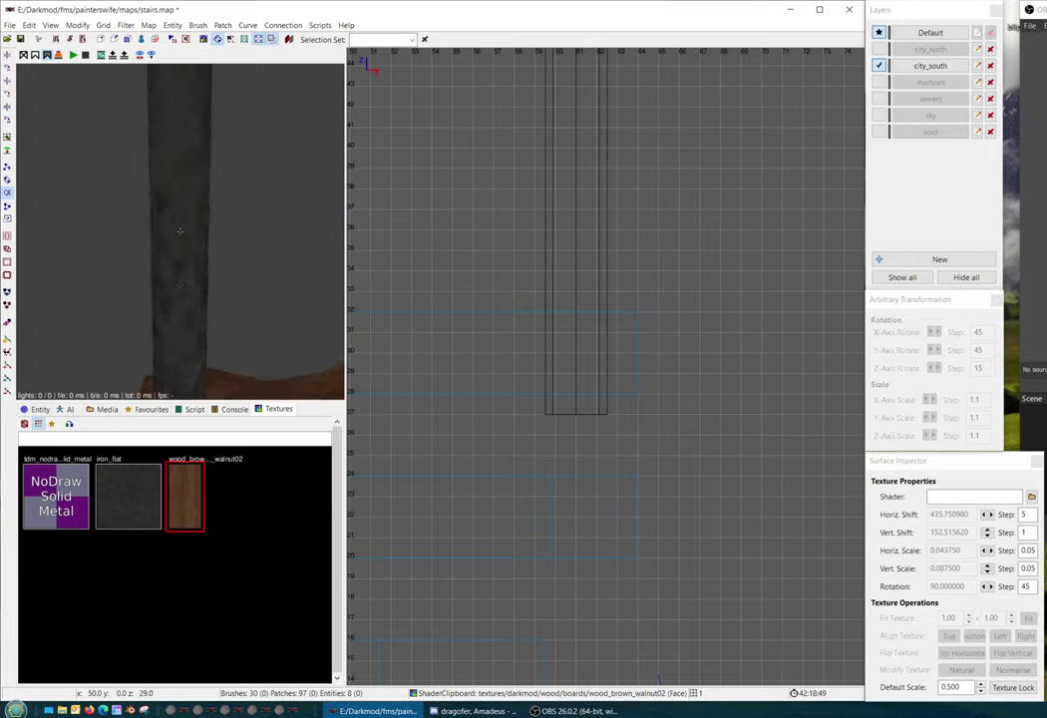
pyautogui.rightClick(213, 199)
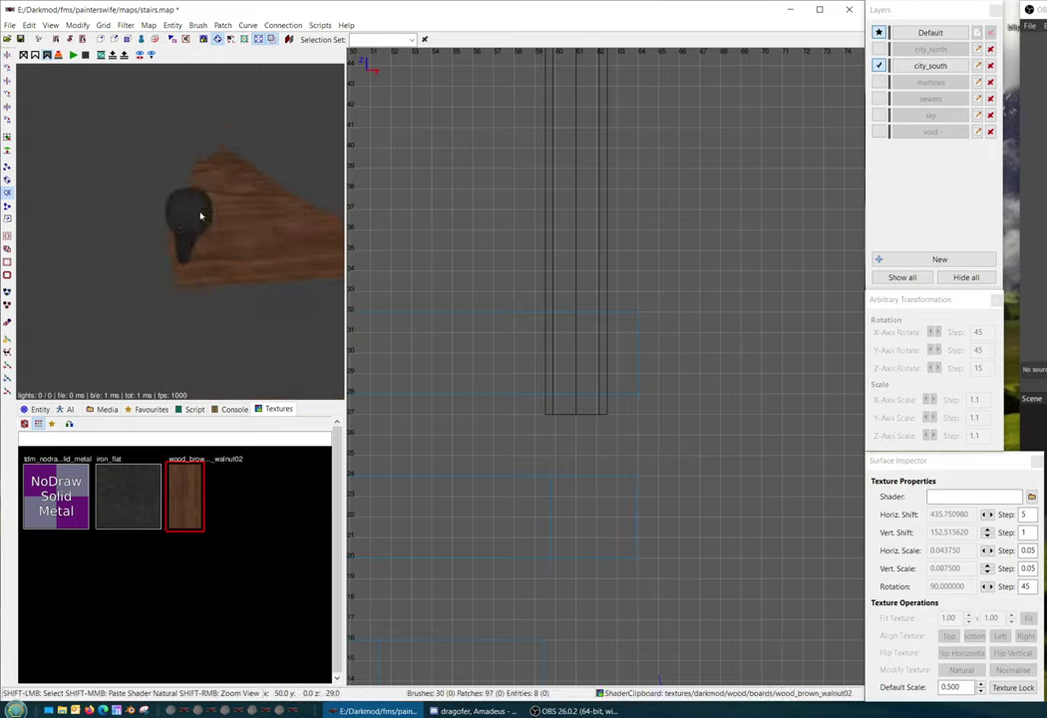
pyautogui.keyDown('shift'); pyautogui.click(200, 213); pyautogui.keyUp('shift')
pyautogui.press('h')
pyautogui.keyDown('shift'); pyautogui.click(197, 218); pyautogui.keyUp('shift')
pyautogui.press('Delete')
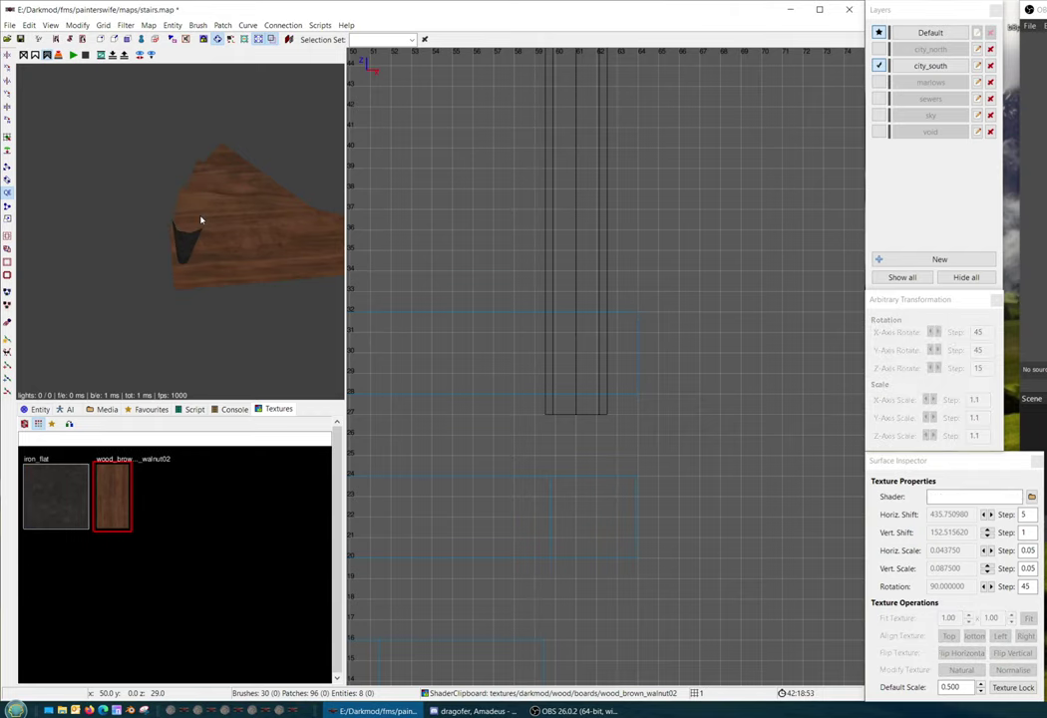
# Select the baluster's shaft, knob and bottom cap and convert them to a func_static entity
pyautogui.keyDown('shift'); pyautogui.click(199, 215); pyautogui.keyUp('shift')
pyautogui.rightClick(200, 213)
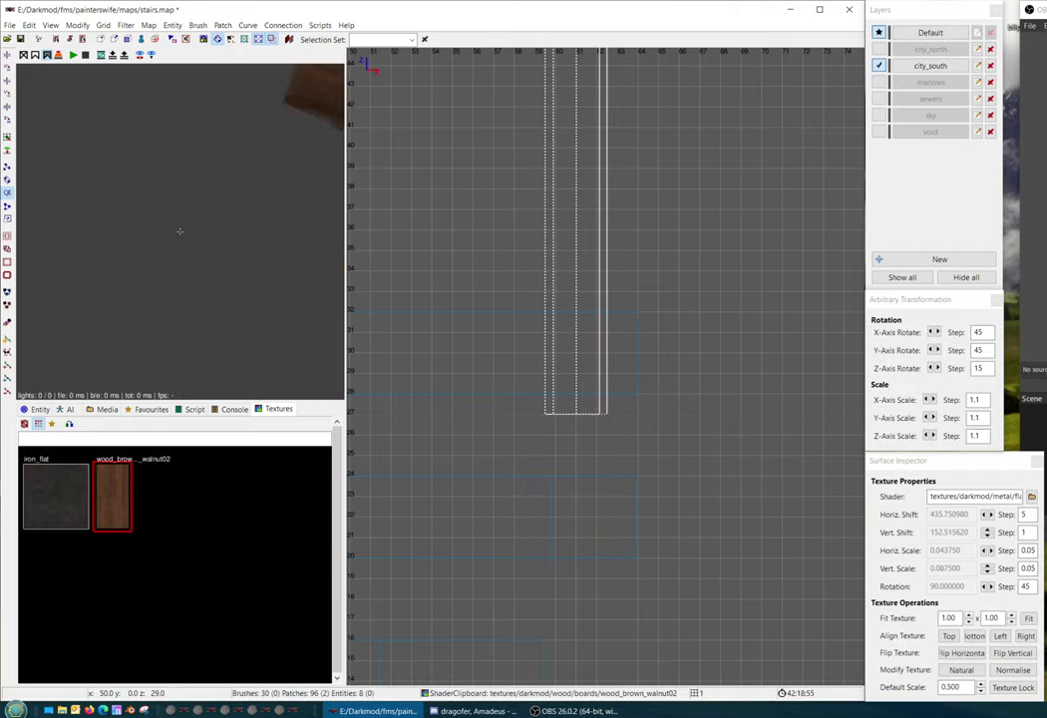
pyautogui.rightClick(477, 97)
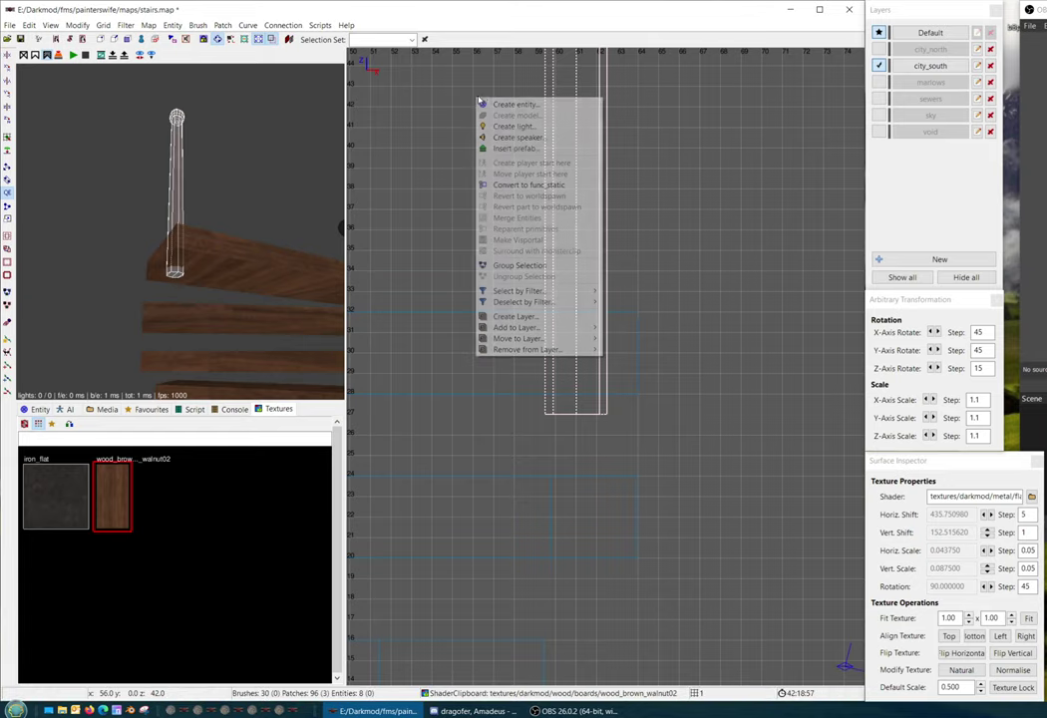
pyautogui.click(543, 188)
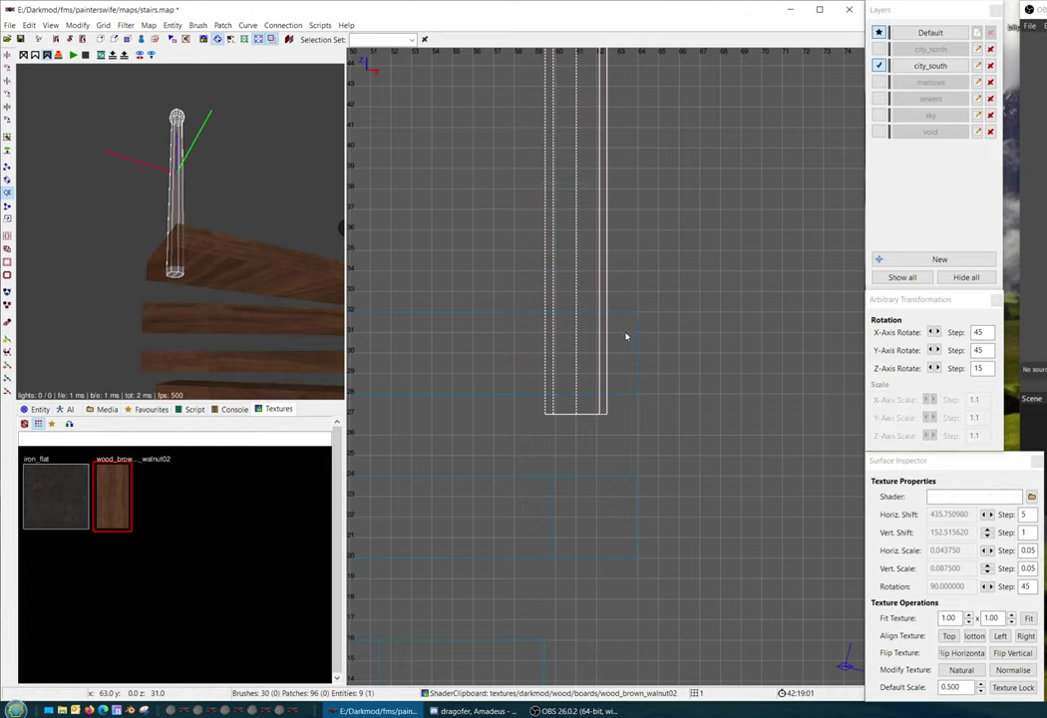
# Set the texture rotation on the top tread's underside to 180 degrees and clear the selection
pyautogui.scroll(-3, 628, 329)
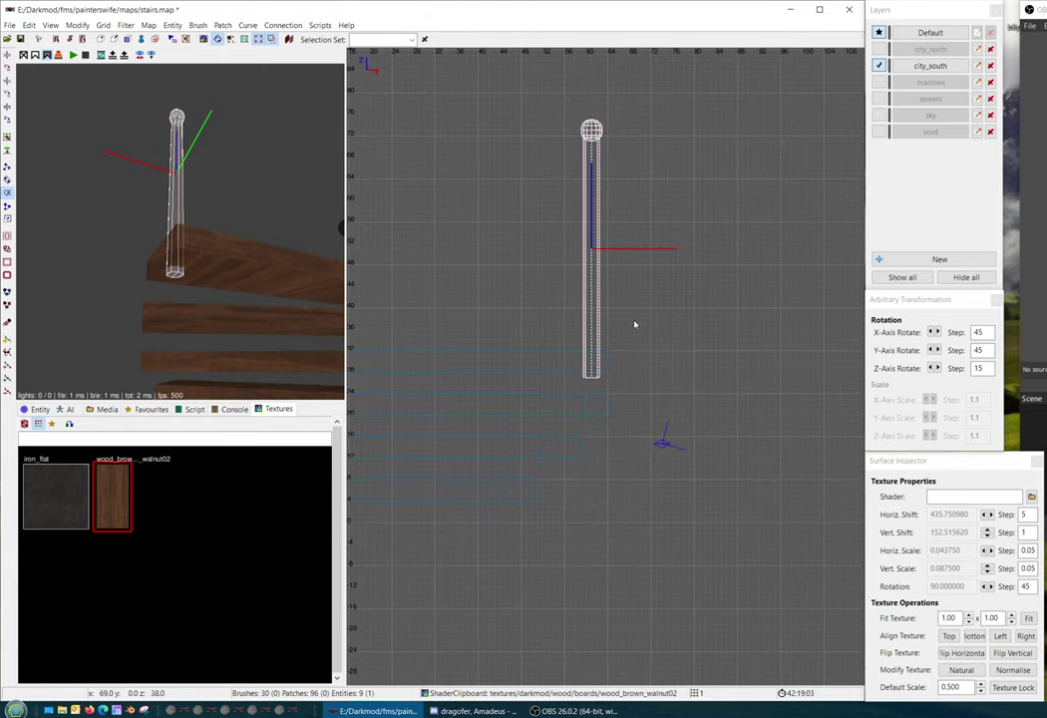
pyautogui.hotkey('ctrl', 'Tab')
pyautogui.hotkey('ctrl', 'Tab')
pyautogui.moveTo(635, 325); pyautogui.dragTo(724, 274, button='right')
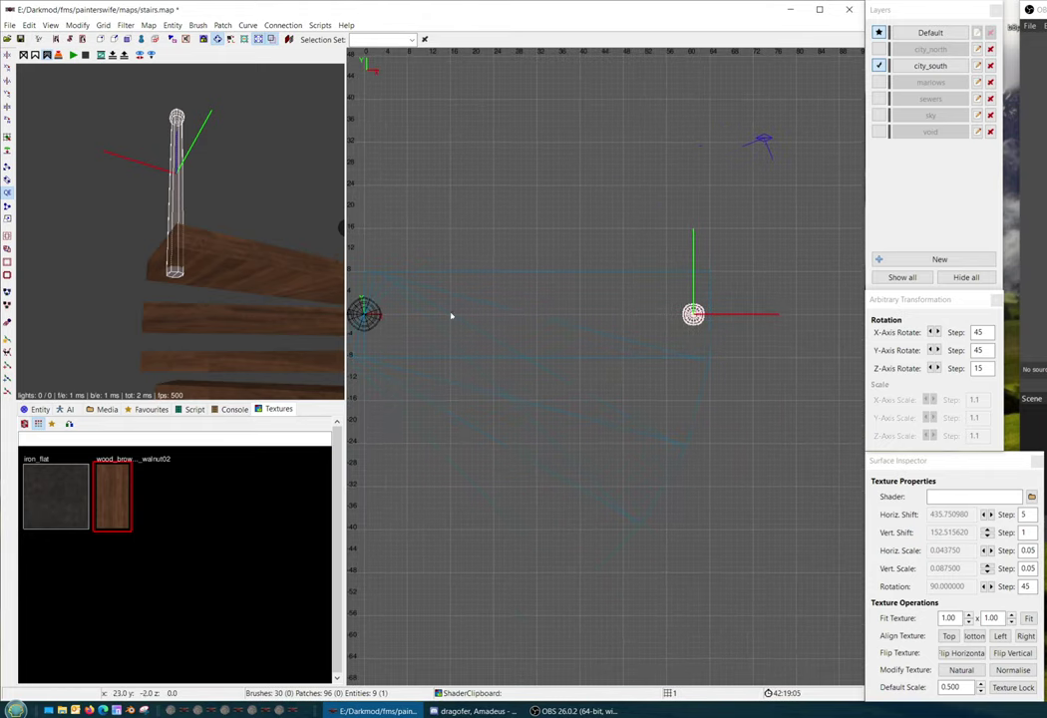
pyautogui.moveTo(450, 316); pyautogui.dragTo(467, 278, button='right')
pyautogui.rightClick(275, 274)
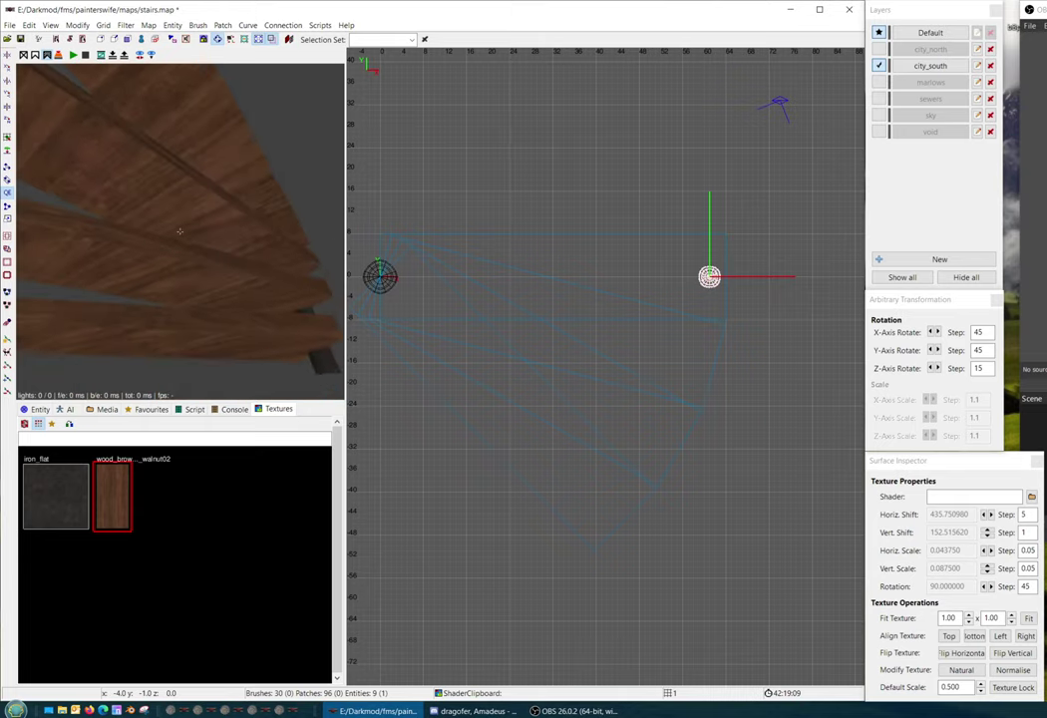
pyautogui.rightClick(275, 258)
pyautogui.press('Escape')
pyautogui.keyDown('ctrl'); pyautogui.keyDown('shift'); pyautogui.click(247, 158); pyautogui.keyUp('shift'); pyautogui.keyUp('ctrl')
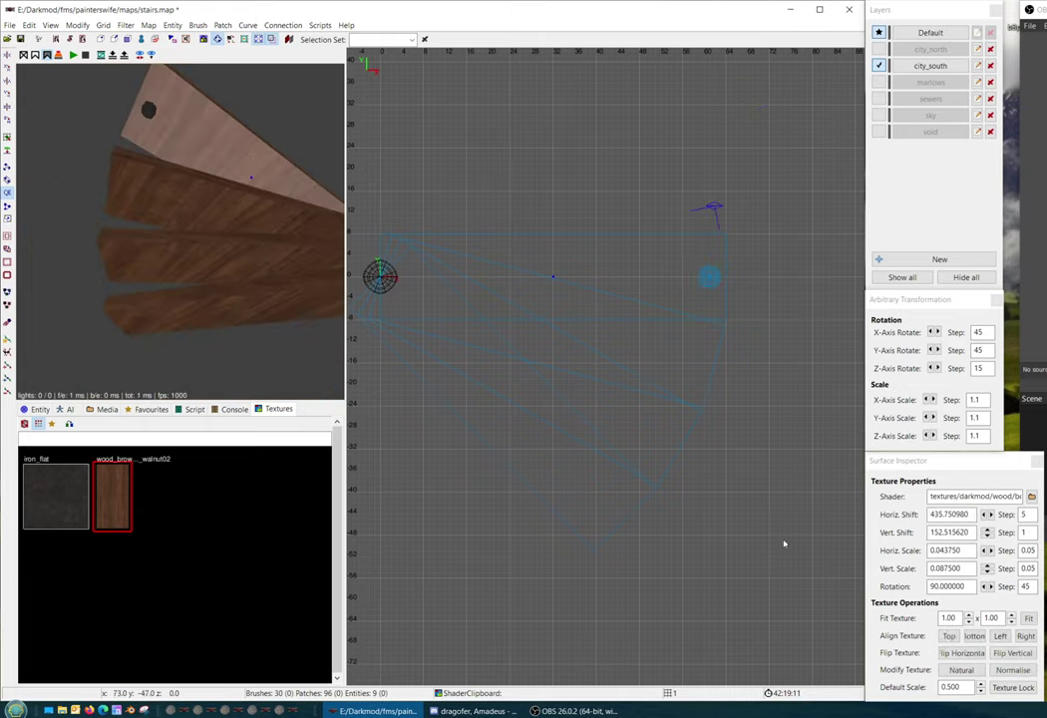
pyautogui.rightClick(284, 361)
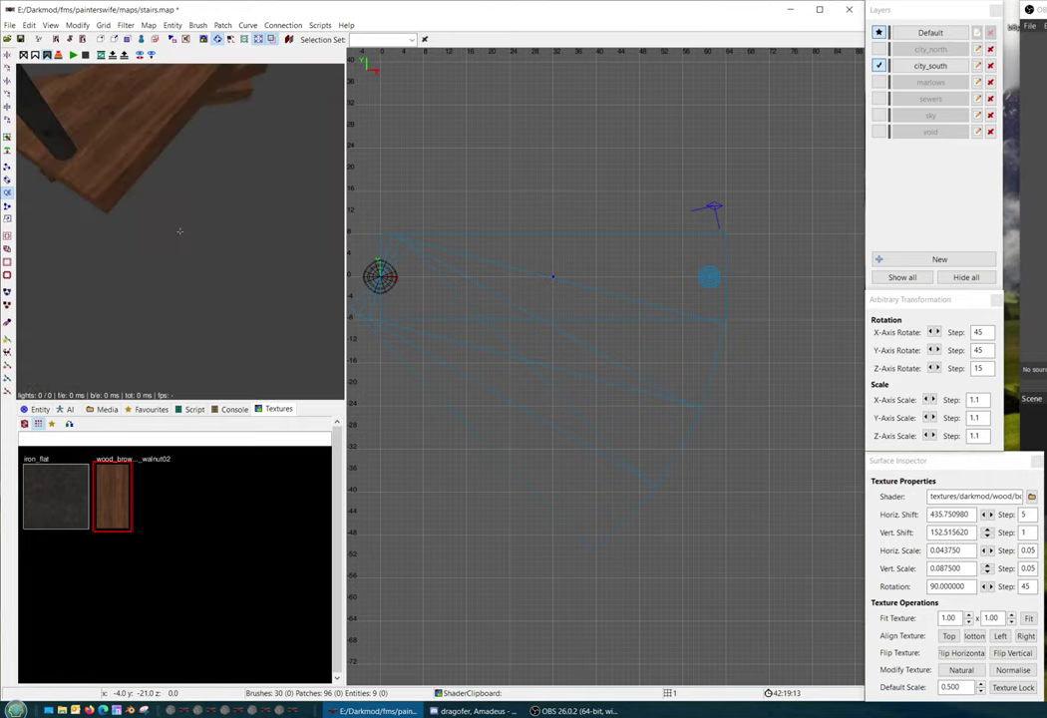
pyautogui.rightClick(283, 361)
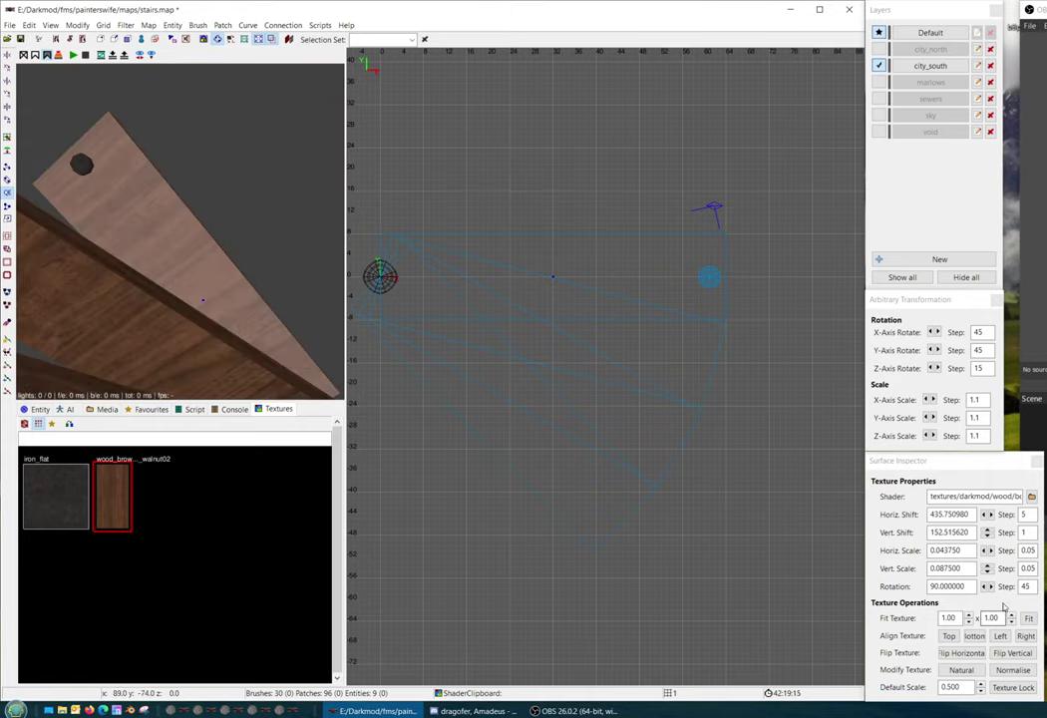
pyautogui.click(990, 583)
pyautogui.click(989, 584)
pyautogui.rightClick(101, 278)
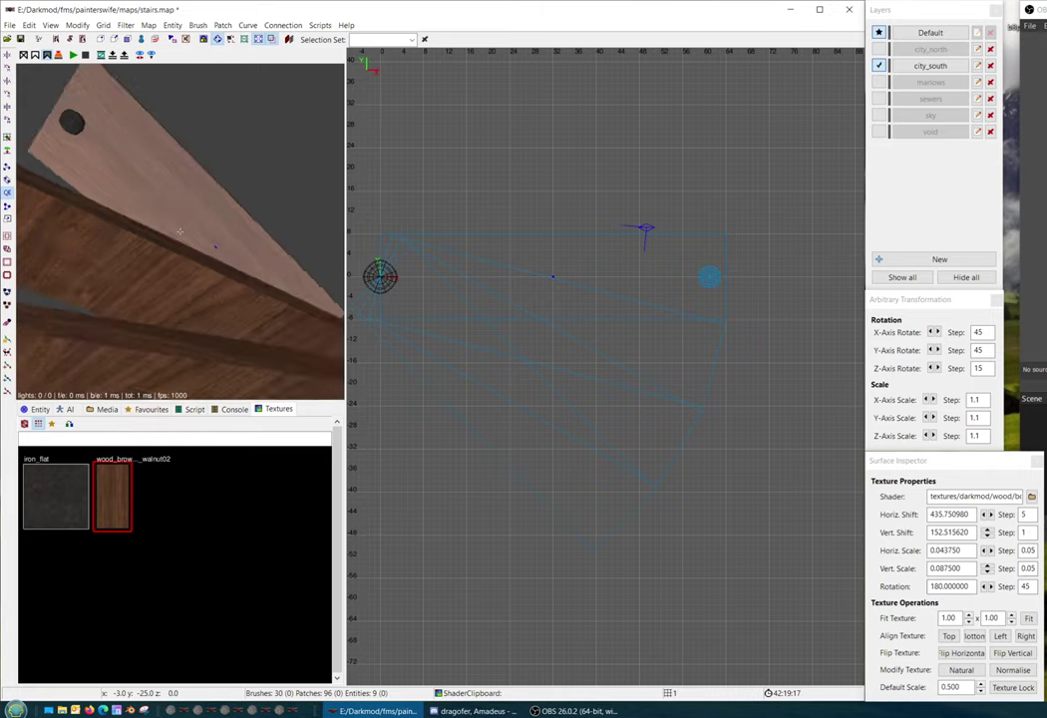
pyautogui.rightClick(101, 278)
pyautogui.press('Escape')
# Set the texture rotation on the underside of the second tread from the top to 135 degrees
pyautogui.rightClick(159, 247)
pyautogui.rightClick(160, 247)
pyautogui.rightClick(188, 281)
pyautogui.rightClick(188, 281)
pyautogui.keyDown('ctrl'); pyautogui.keyDown('shift'); pyautogui.click(186, 281); pyautogui.keyUp('shift'); pyautogui.keyUp('ctrl')
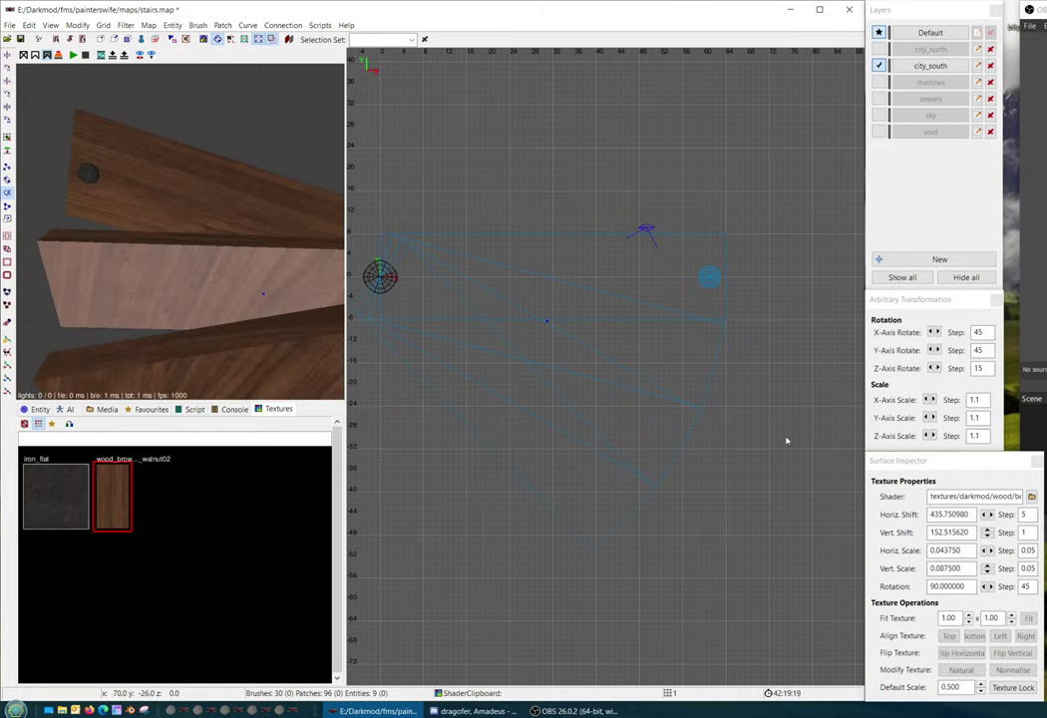
pyautogui.click(989, 584)
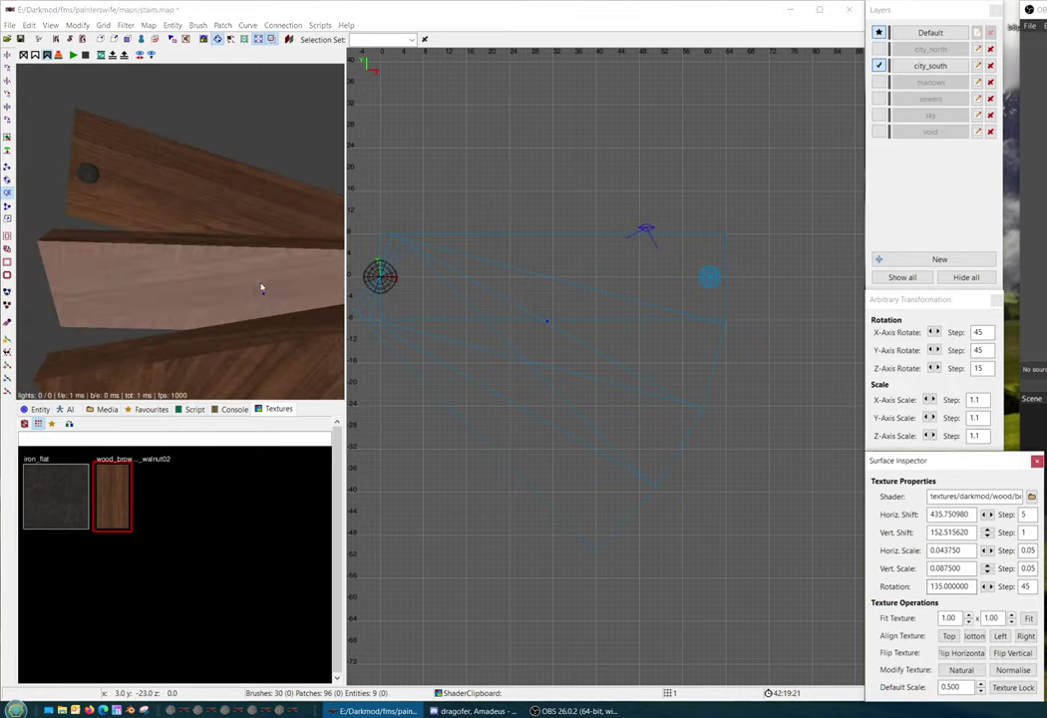
pyautogui.rightClick(262, 287)
pyautogui.rightClick(262, 287)
pyautogui.press('Escape')
# Set the texture rotation on the undersides of the two lowest treads to 135 degrees
pyautogui.keyDown('ctrl'); pyautogui.keyDown('shift'); pyautogui.click(269, 250); pyautogui.keyUp('shift'); pyautogui.keyUp('ctrl')
pyautogui.click(991, 588)
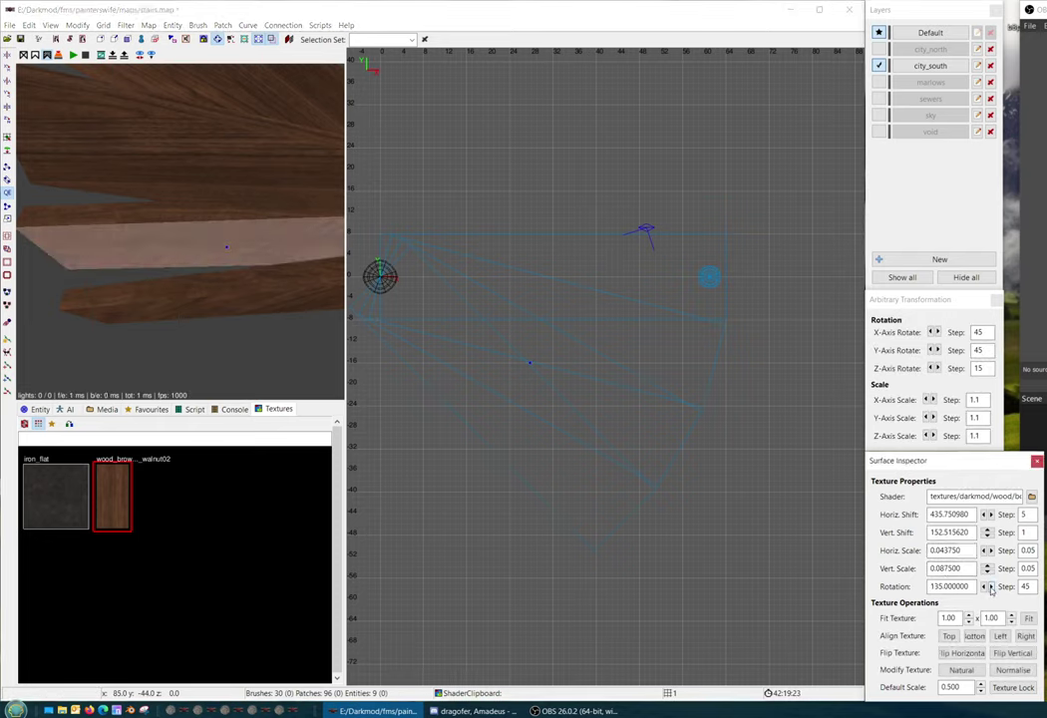
pyautogui.press('Escape')
pyautogui.rightClick(224, 297)
pyautogui.rightClick(160, 239)
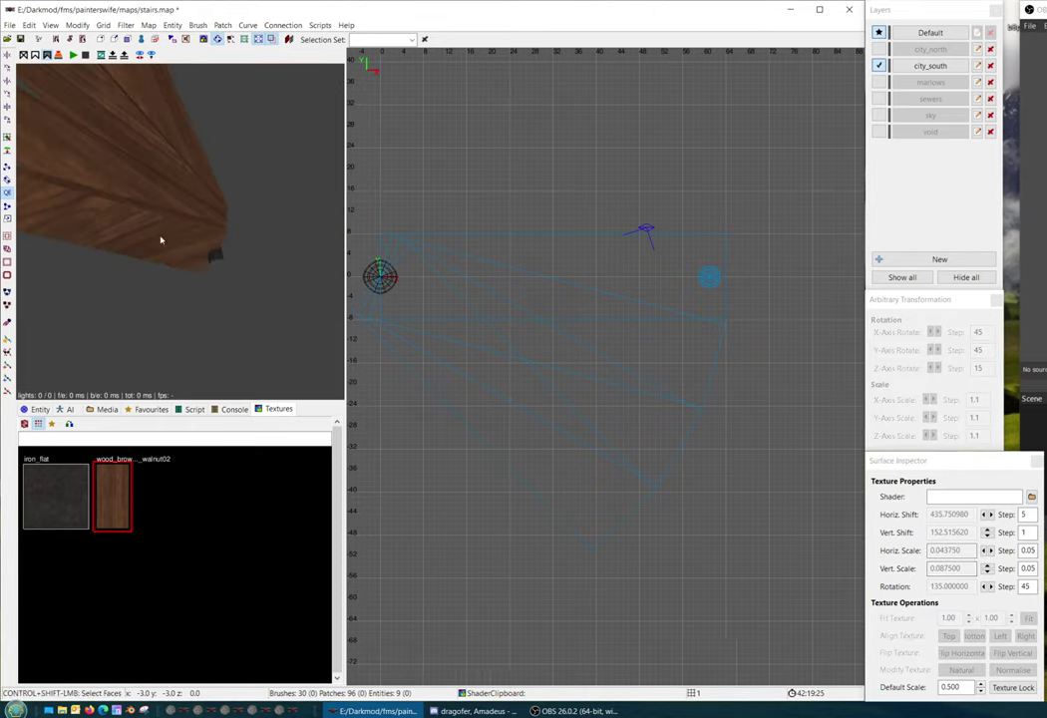
pyautogui.keyDown('ctrl'); pyautogui.keyDown('shift'); pyautogui.click(161, 239); pyautogui.keyUp('shift'); pyautogui.keyUp('ctrl')
pyautogui.click(990, 586)
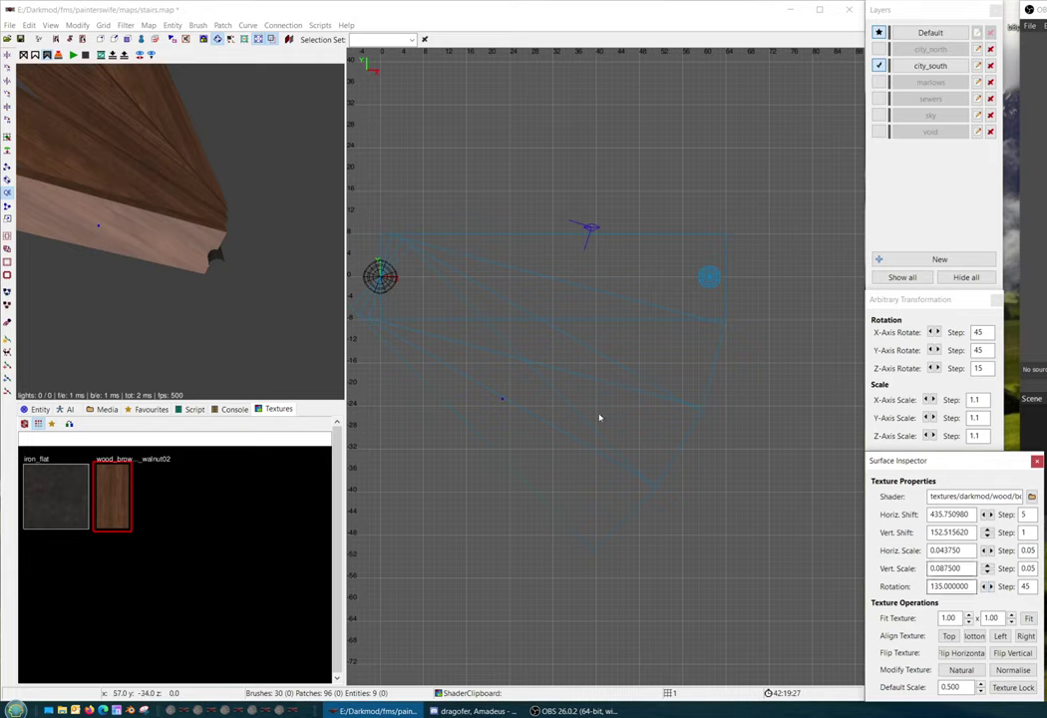
pyautogui.press('Escape')
# Select the top tread, add the baluster to the selection, and merge both into one entity
pyautogui.rightClick(180, 231)
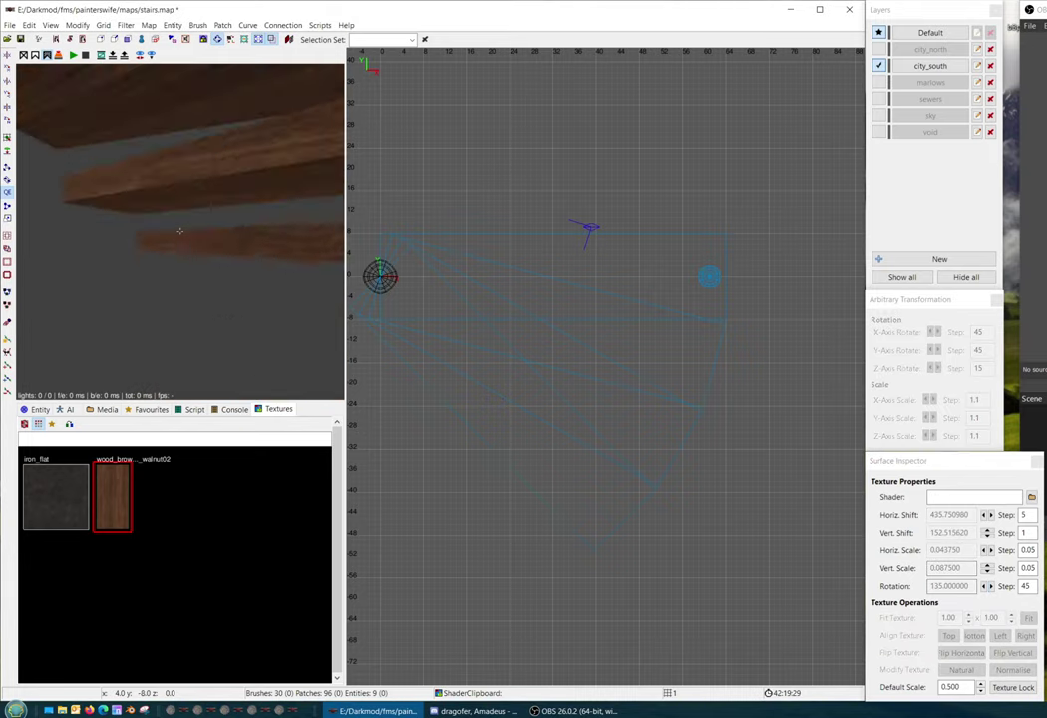
pyautogui.press('Up')
pyautogui.press('Down')
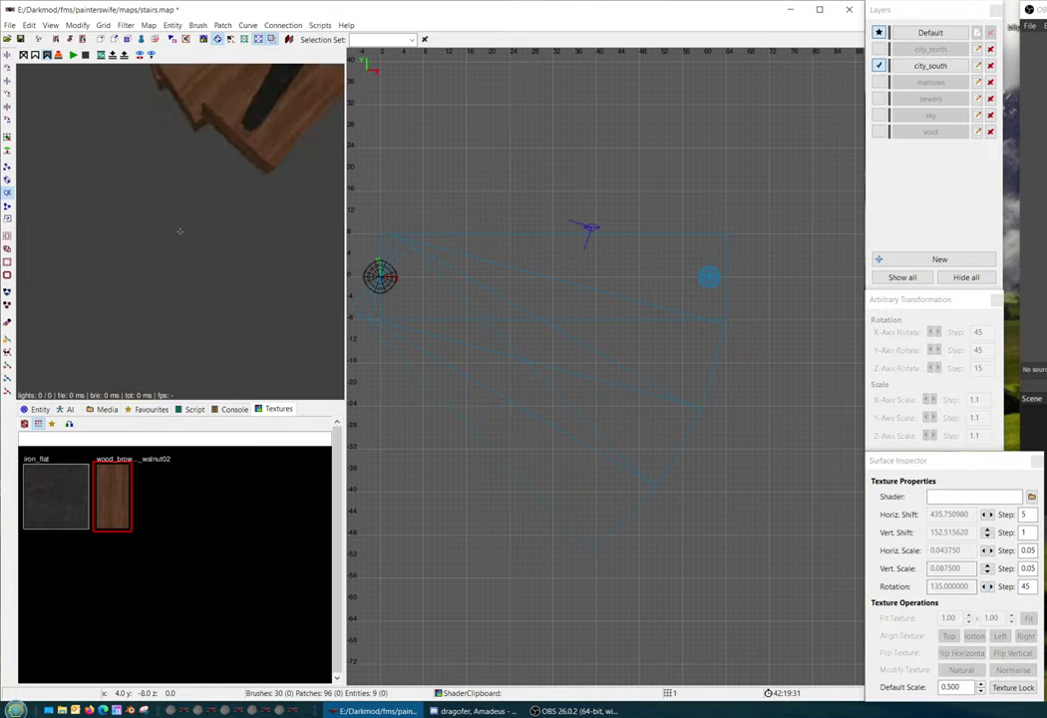
pyautogui.moveTo(179, 231); pyautogui.dragTo(179, 231, button='right')
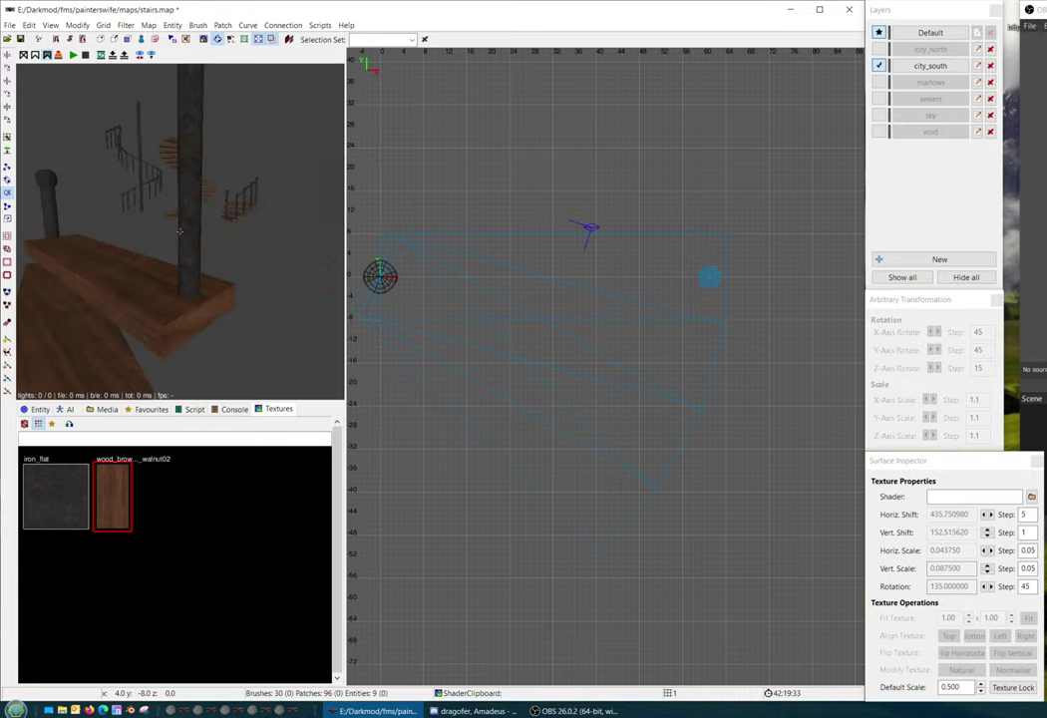
pyautogui.keyDown('shift'); pyautogui.click(162, 307); pyautogui.keyUp('shift')
pyautogui.keyDown('shift'); pyautogui.click(187, 287); pyautogui.keyUp('shift')
pyautogui.rightClick(176, 307)
pyautogui.rightClick(180, 232)
pyautogui.scroll(-1, 476, 341)
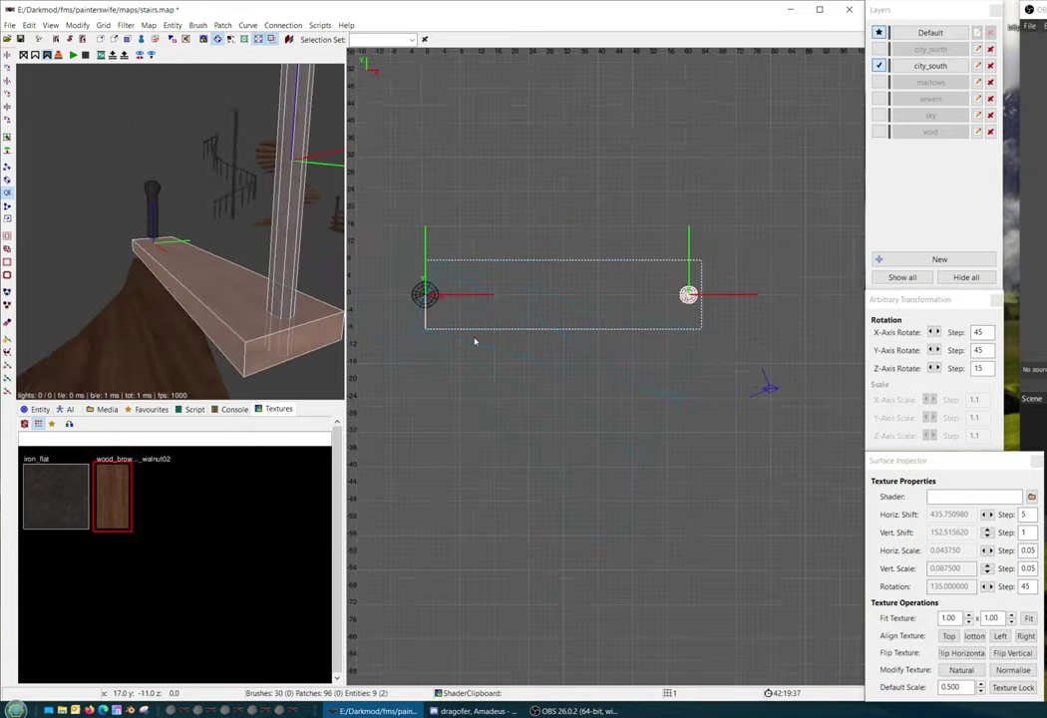
pyautogui.scroll(-1, 474, 342)
pyautogui.moveTo(179, 231); pyautogui.dragTo(180, 231, button='right')
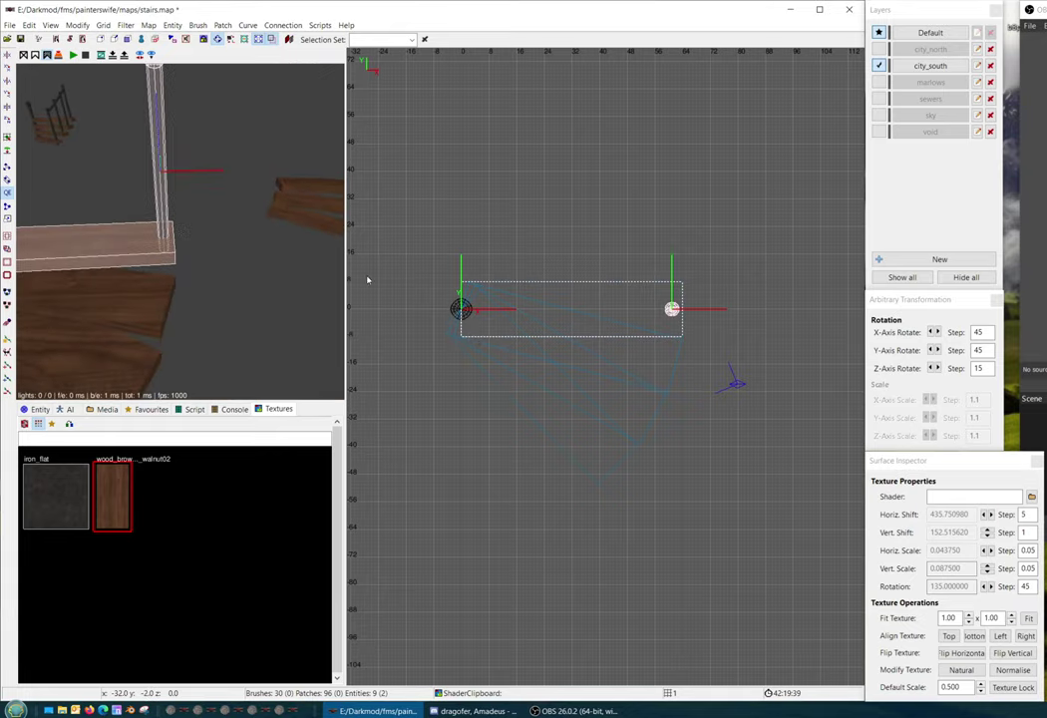
pyautogui.rightClick(593, 232)
pyautogui.click(634, 350)
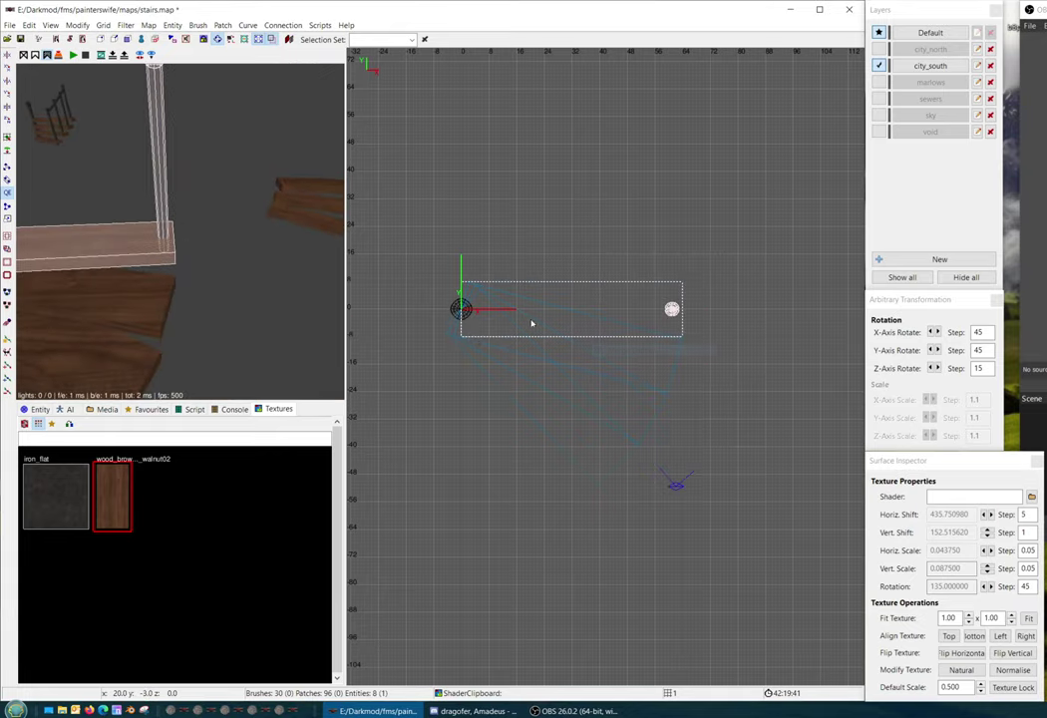
# Delete the three treads below the top tread
pyautogui.hotkey('ctrl', 'Tab')
pyautogui.hotkey('ctrl', 'Tab')
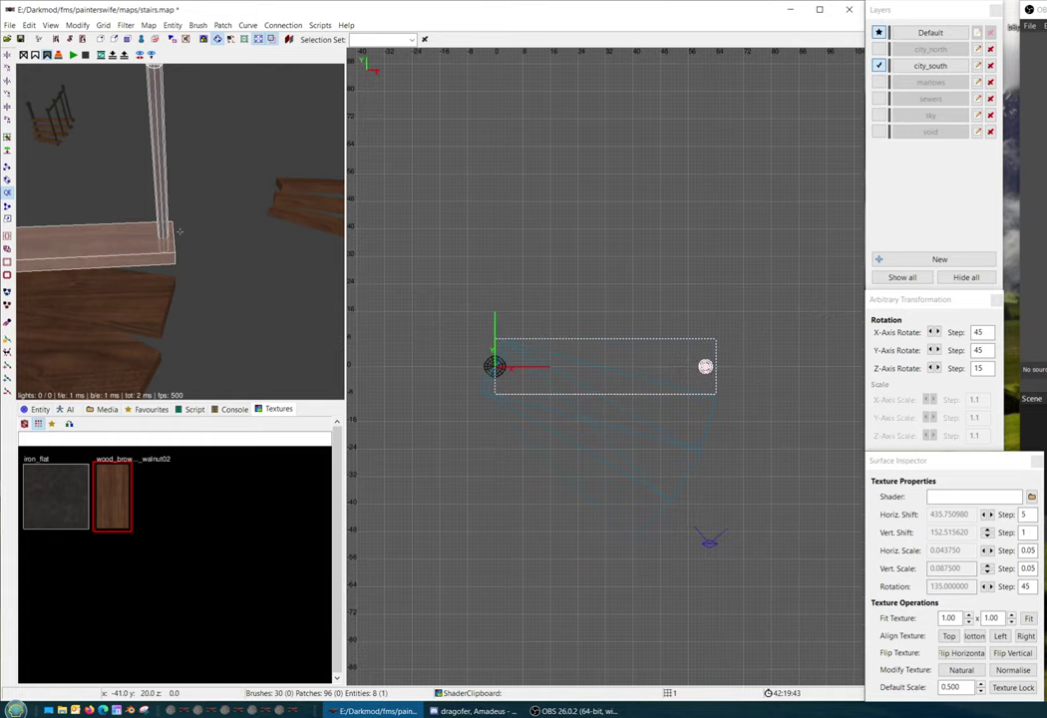
pyautogui.moveTo(180, 231); pyautogui.dragTo(179, 232, button='right')
pyautogui.press('Escape')
pyautogui.keyDown('shift'); pyautogui.click(163, 272); pyautogui.keyUp('shift')
pyautogui.keyDown('shift'); pyautogui.click(149, 329); pyautogui.keyUp('shift')
pyautogui.keyDown('shift'); pyautogui.click(111, 367); pyautogui.keyUp('shift')
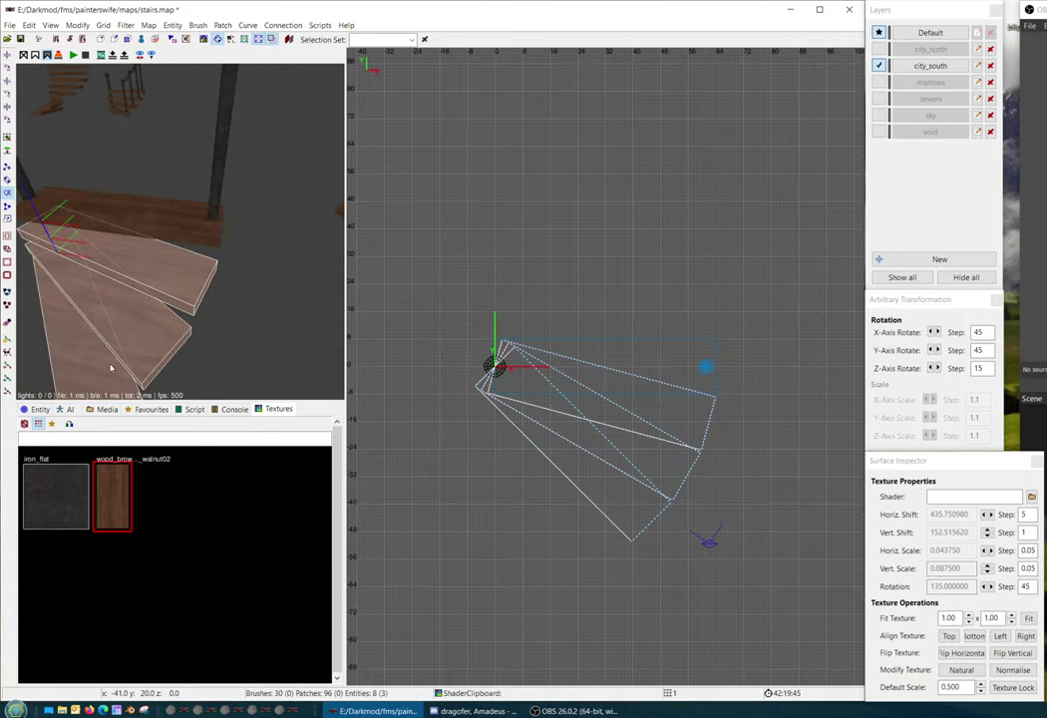
pyautogui.press('BackSpace')
# Duplicate the top tread with its baluster, lower the copy 8 units, and rotate it 15 degrees clockwise about the Z axis
pyautogui.keyDown('shift'); pyautogui.click(157, 231); pyautogui.keyUp('shift')
pyautogui.moveTo(633, 315)
pyautogui.mouseDown(button='right')
pyautogui.moveTo(656, 312)
pyautogui.moveTo(671, 285)
pyautogui.mouseUp(button='right')
pyautogui.hotkey('ctrl', 'Tab')
pyautogui.hotkey('ctrl', 'Tab')
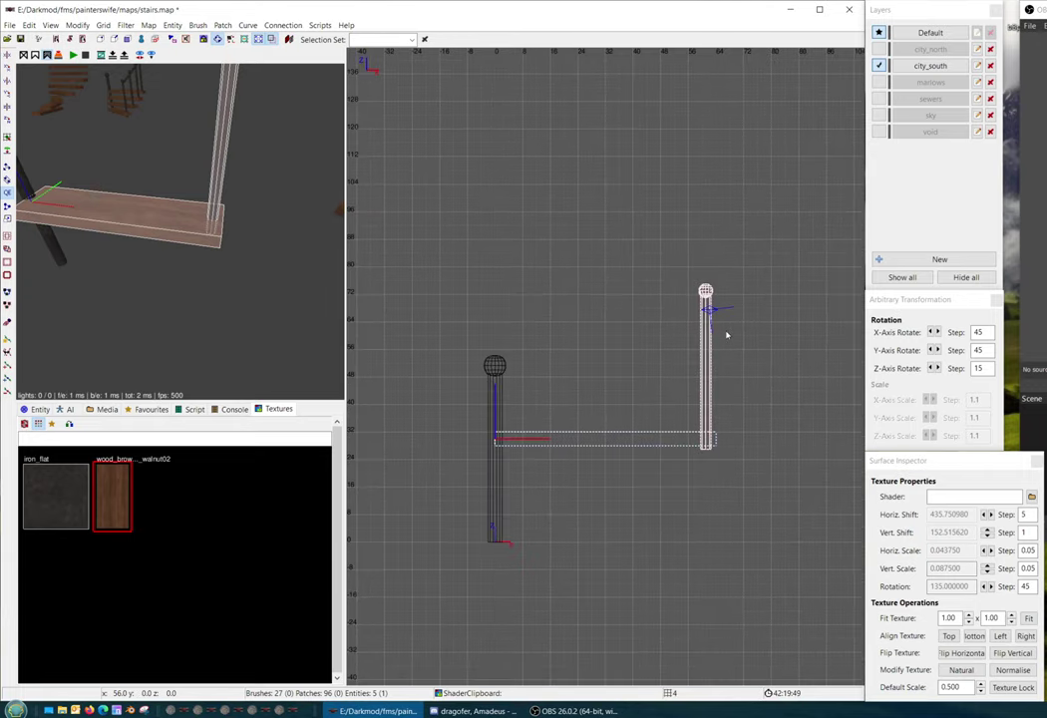
pyautogui.moveTo(701, 352); pyautogui.dragTo(722, 301, button='right')
pyautogui.press('space')
pyautogui.moveTo(654, 405)
pyautogui.mouseDown()
pyautogui.moveTo(640, 403)
pyautogui.moveTo(641, 425)
pyautogui.mouseUp()
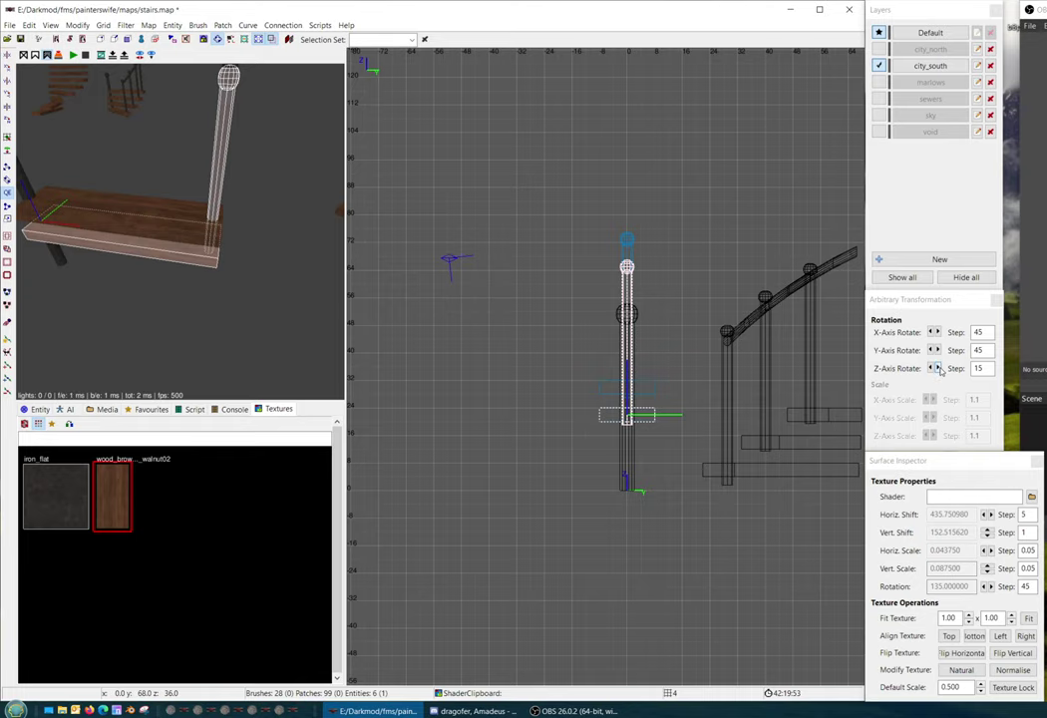
pyautogui.click(939, 369)
pyautogui.hotkey('ctrl', 'Tab')
pyautogui.hotkey('ctrl', 'Tab')
pyautogui.hotkey('ctrl', 'Tab')
pyautogui.hotkey('ctrl', 'Tab')
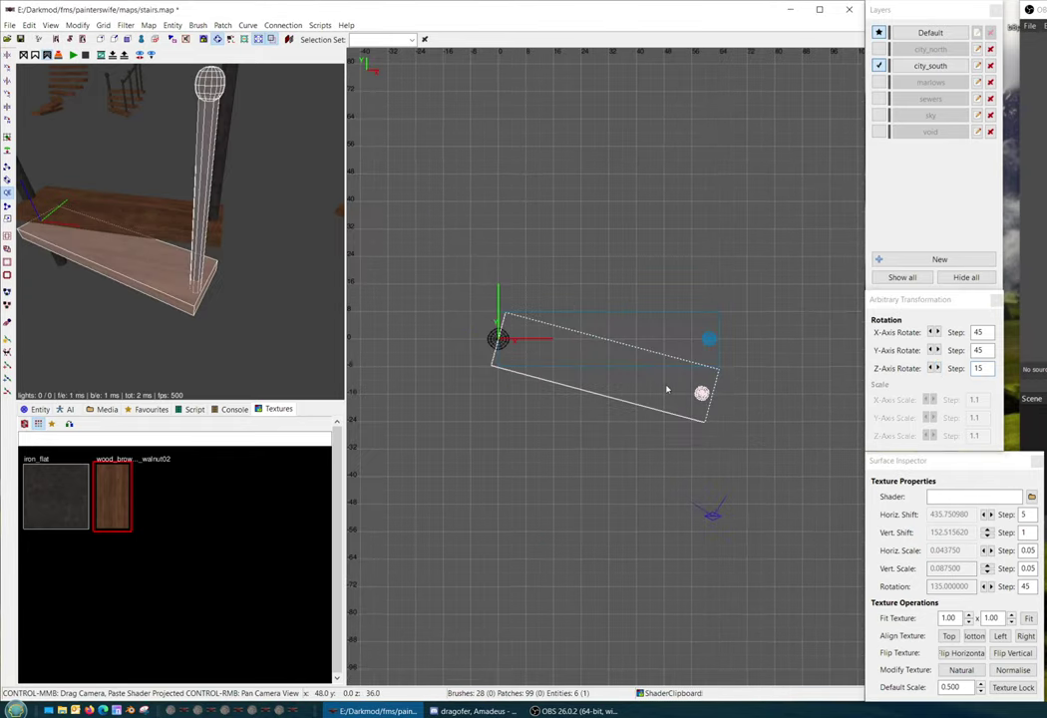
# Duplicate the second tread with its baluster 8 units lower and rotate the copy another 15 degrees clockwise about Z
pyautogui.hotkey('ctrl', 'Tab')
pyautogui.hotkey('ctrl', 'Tab')
pyautogui.moveTo(650, 386); pyautogui.dragTo(700, 321, button='right')
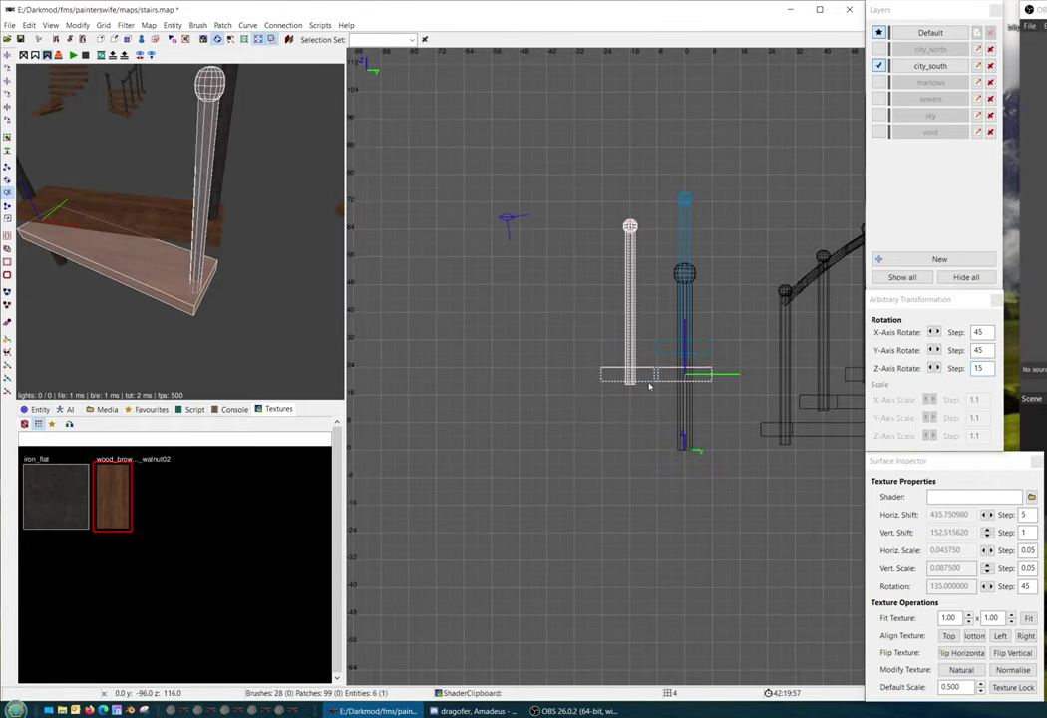
pyautogui.moveTo(649, 386)
pyautogui.mouseDown()
pyautogui.moveTo(701, 388)
pyautogui.moveTo(681, 428)
pyautogui.moveTo(687, 413)
pyautogui.mouseUp()
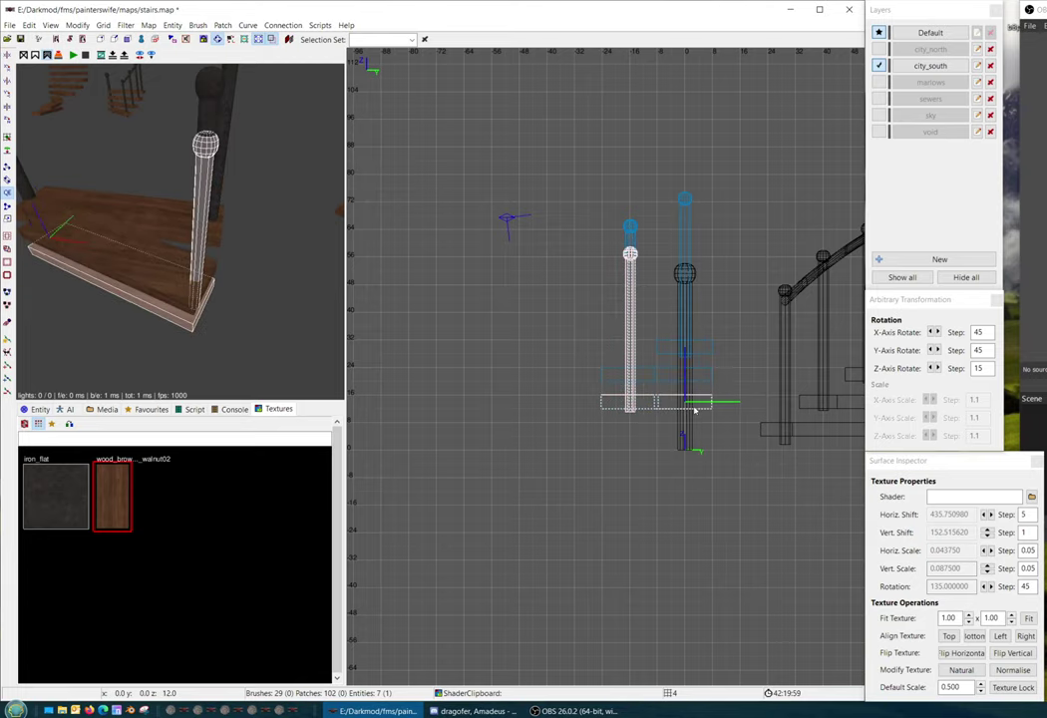
pyautogui.click(935, 369)
# Duplicate the third tread with its baluster 8 units lower and turn the copy to 15 degrees clockwise beyond the third tread
pyautogui.moveTo(690, 369); pyautogui.dragTo(710, 327, button='right')
pyautogui.press('space')
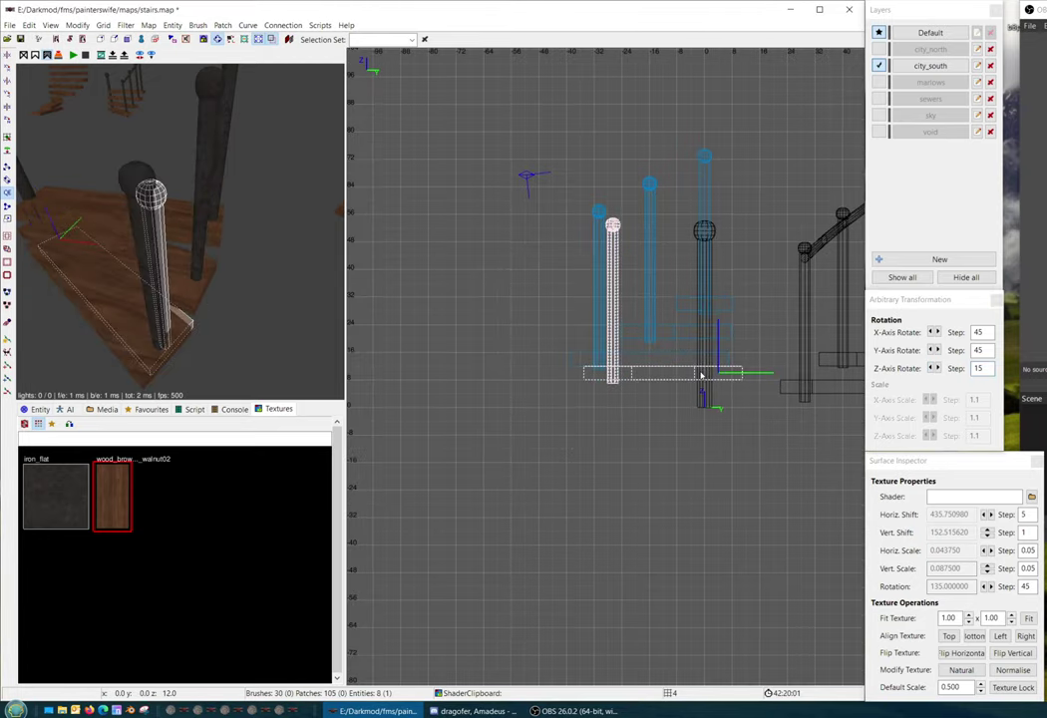
pyautogui.moveTo(701, 374); pyautogui.dragTo(686, 389)
pyautogui.click(934, 368)
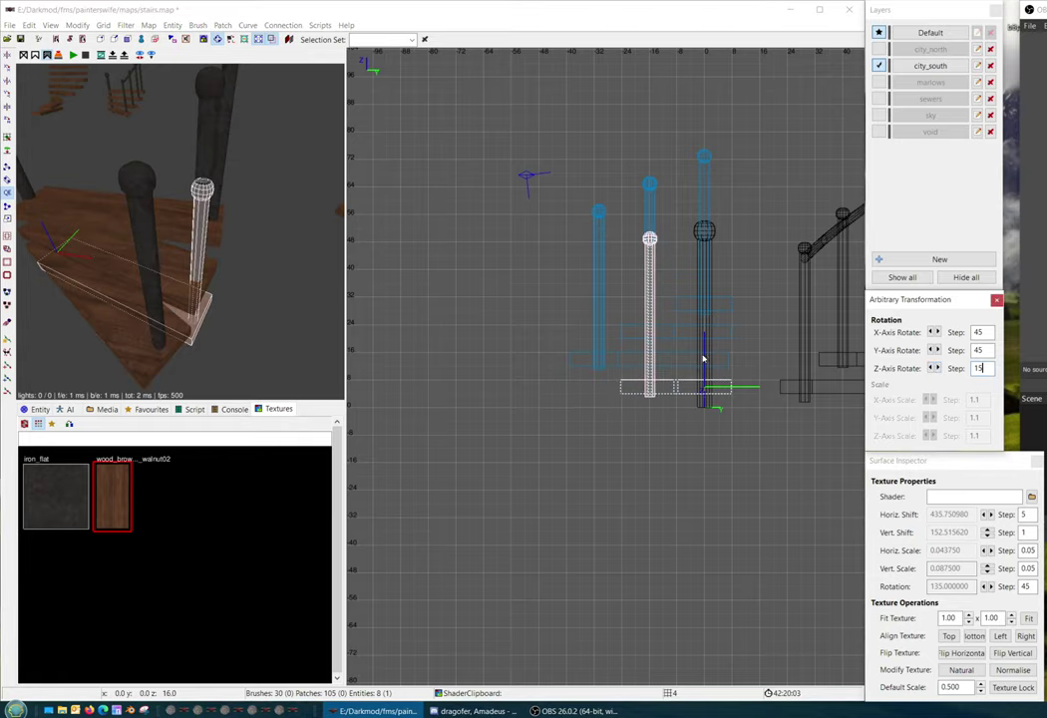
pyautogui.click(936, 371)
pyautogui.click(937, 371)
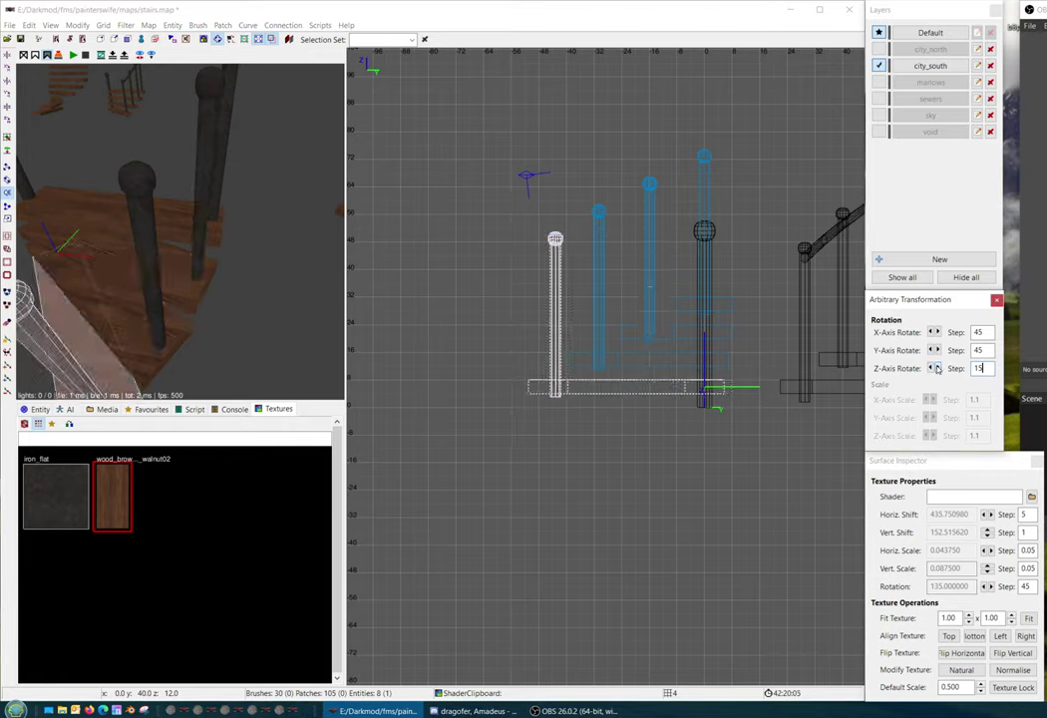
pyautogui.rightClick(250, 270)
pyautogui.press('Escape')
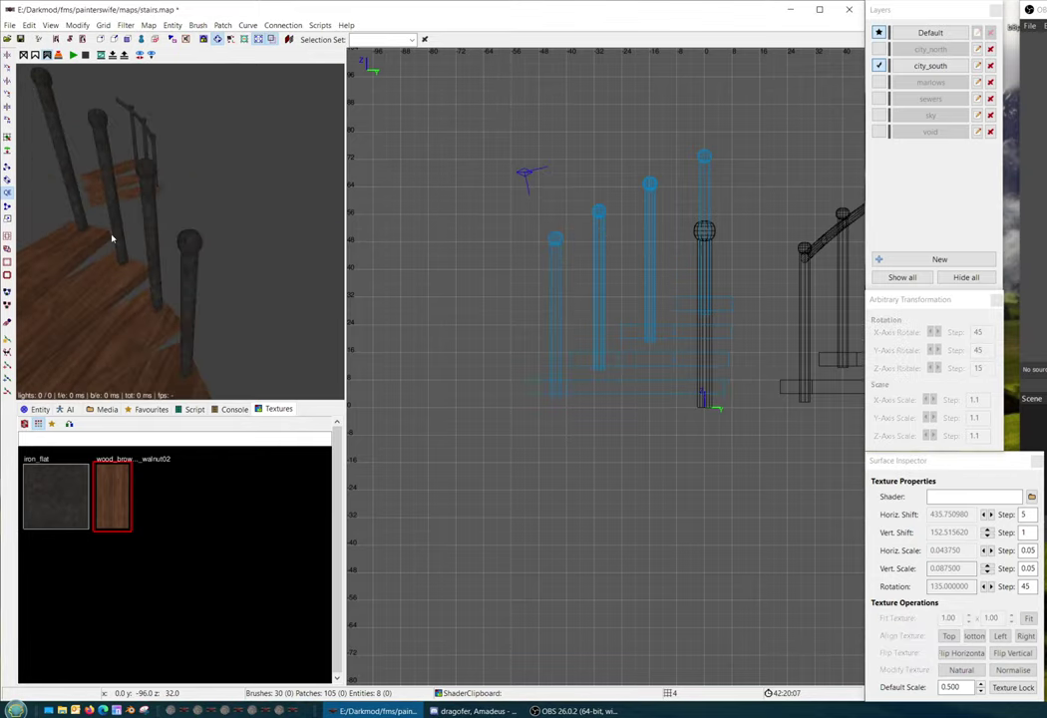
# Delete the three copied treads with their balusters below the top tread, and enable Texture Lock
pyautogui.rightClick(179, 231)
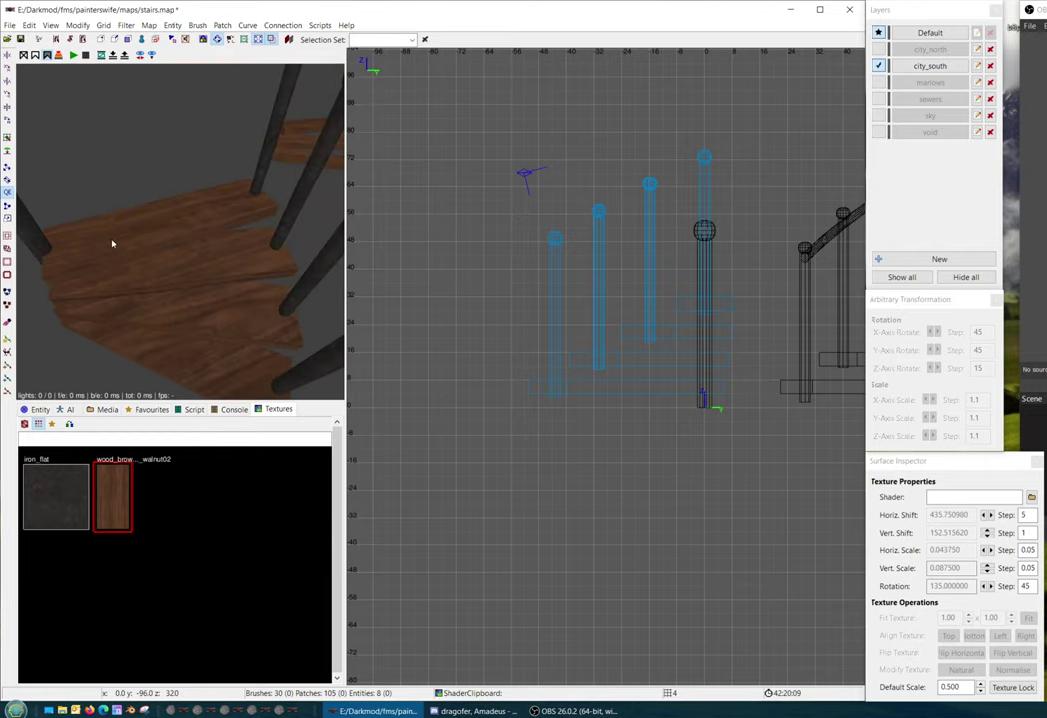
pyautogui.keyDown('shift'); pyautogui.click(203, 275); pyautogui.keyUp('shift')
pyautogui.keyDown('shift'); pyautogui.click(217, 312); pyautogui.keyUp('shift')
pyautogui.keyDown('shift'); pyautogui.click(226, 367); pyautogui.keyUp('shift')
pyautogui.press('Insert')
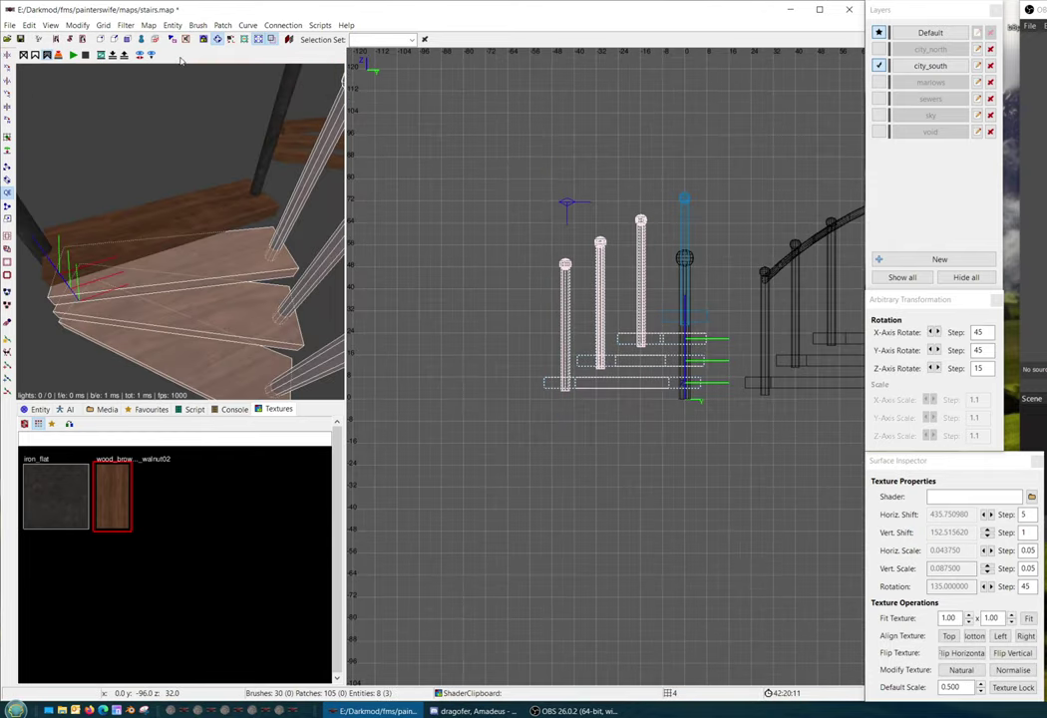
pyautogui.press('BackSpace')
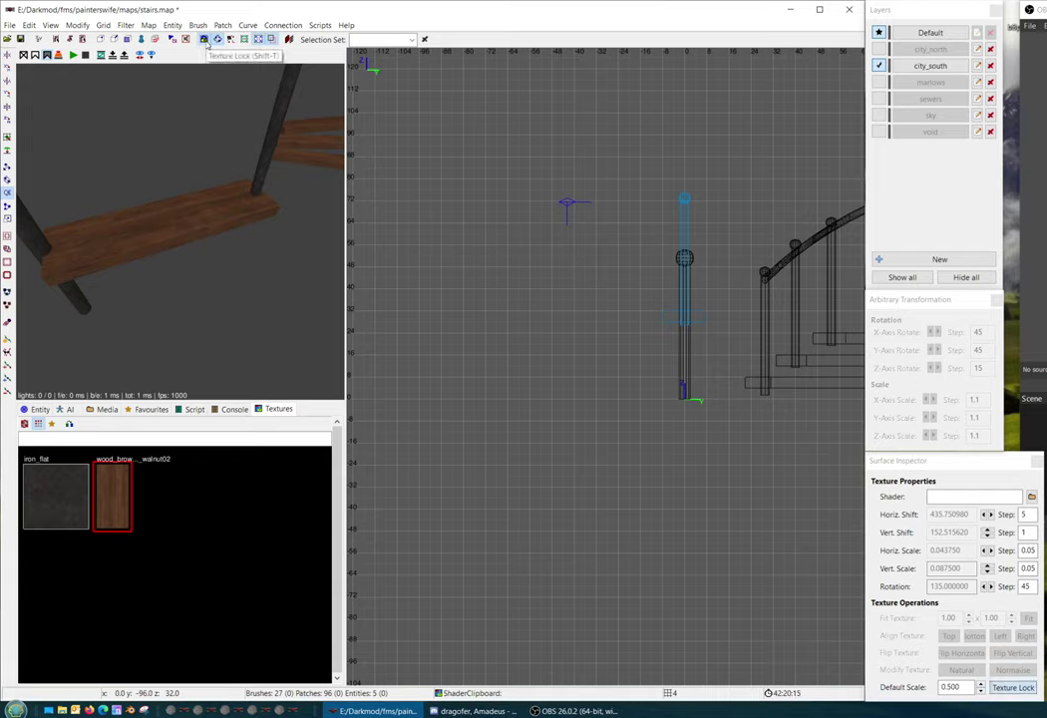
# Duplicate the remaining tread with its baluster, place the copy 8 units lower on the post axis, and rotate it 30 degrees clockwise about Z
pyautogui.keyDown('shift'); pyautogui.click(255, 199); pyautogui.keyUp('shift')
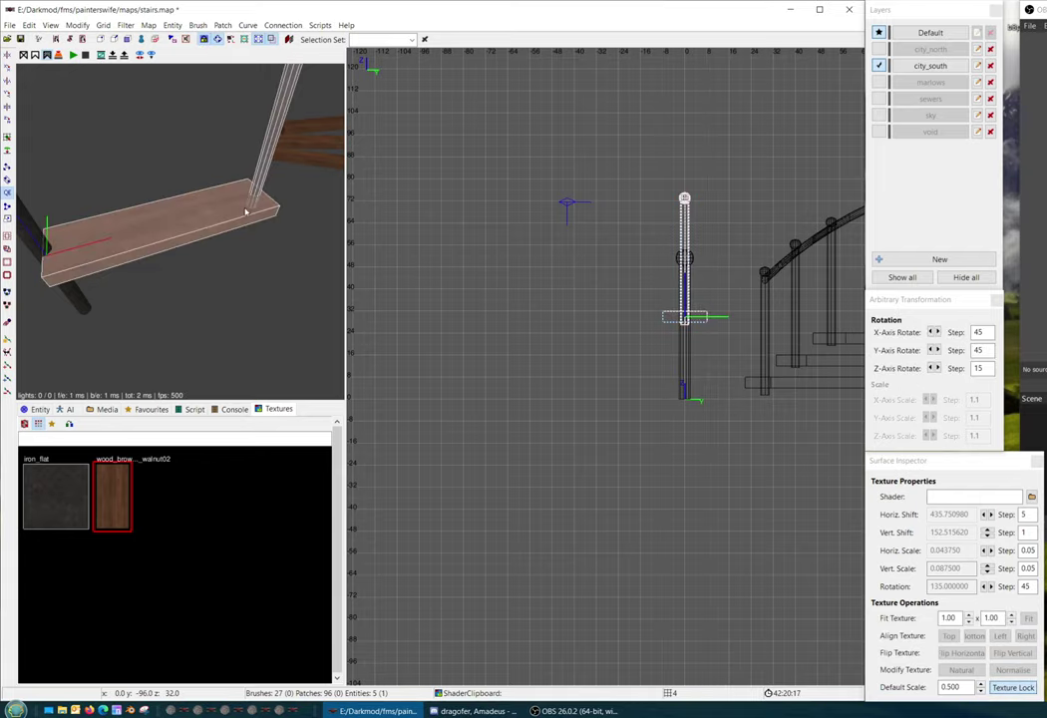
pyautogui.keyDown('shift'); pyautogui.click(245, 205); pyautogui.keyUp('shift')
pyautogui.keyDown('shift'); pyautogui.click(246, 206); pyautogui.keyUp('shift')
pyautogui.scroll(3, 701, 247)
pyautogui.press('space')
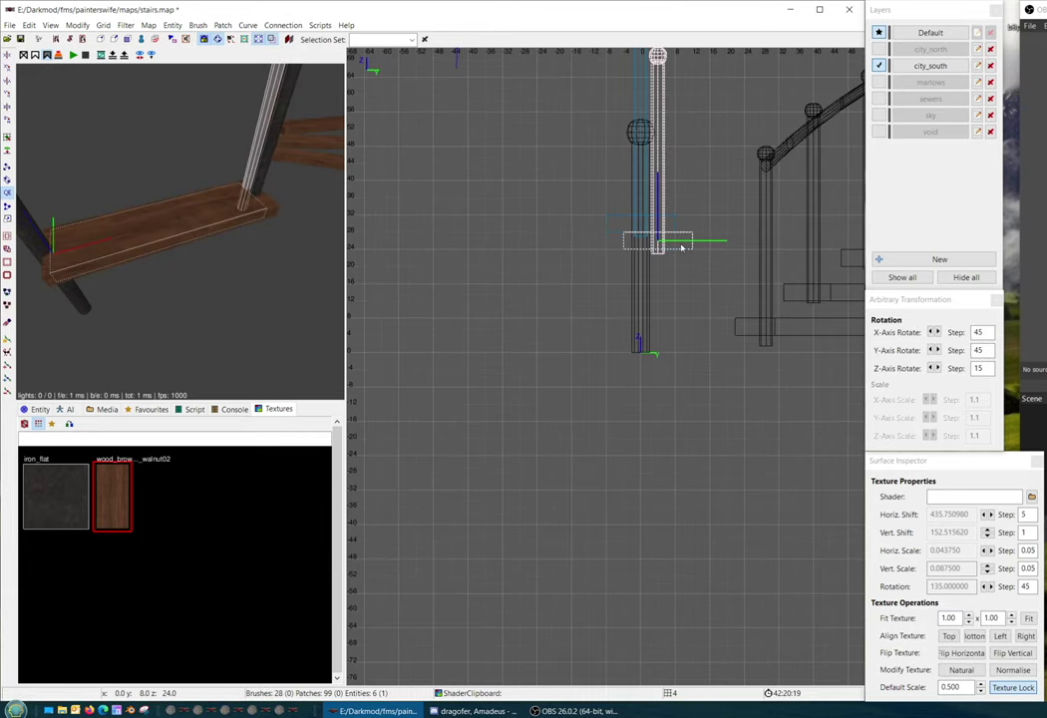
pyautogui.moveTo(681, 247); pyautogui.dragTo(667, 264)
pyautogui.doubleClick(938, 368)
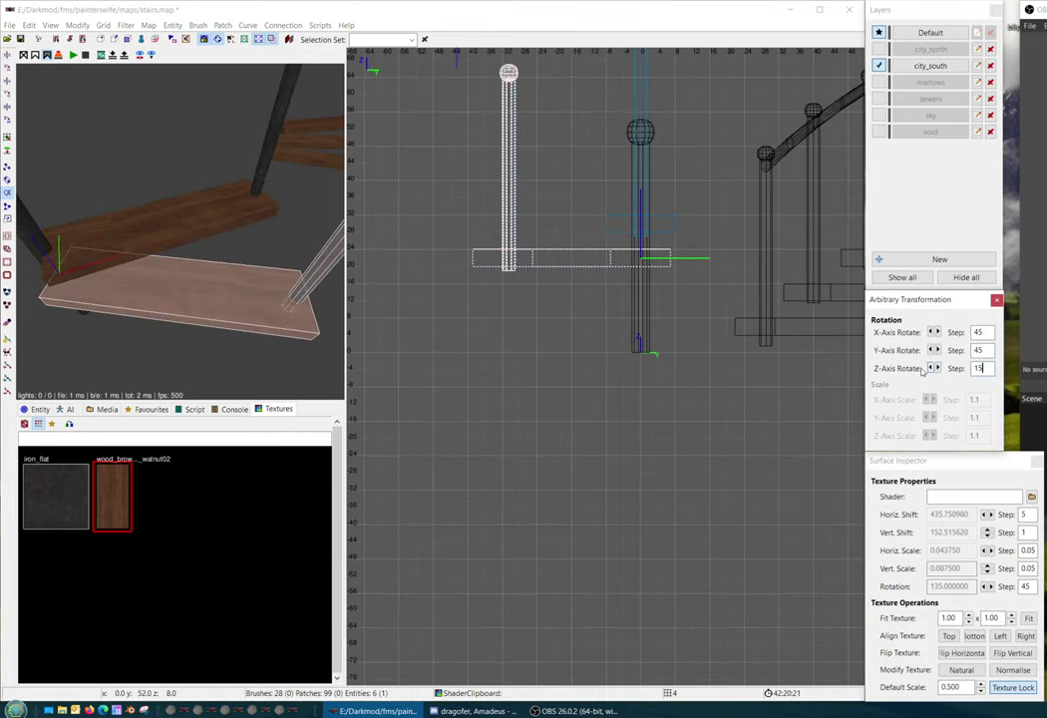
# Rotate the copied tread back 15 degrees about Z so that it sits 15 degrees from the top tread
pyautogui.rightClick(190, 231)
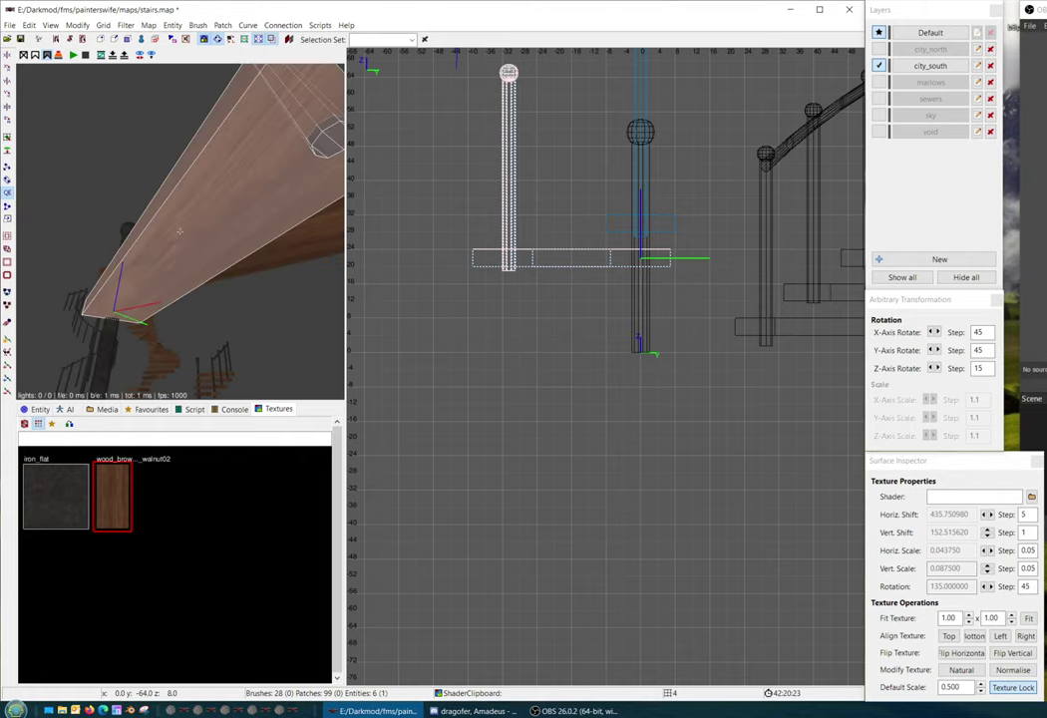
pyautogui.rightClick(180, 231)
pyautogui.scroll(-2, 601, 329)
pyautogui.moveTo(602, 329); pyautogui.dragTo(623, 322, button='right')
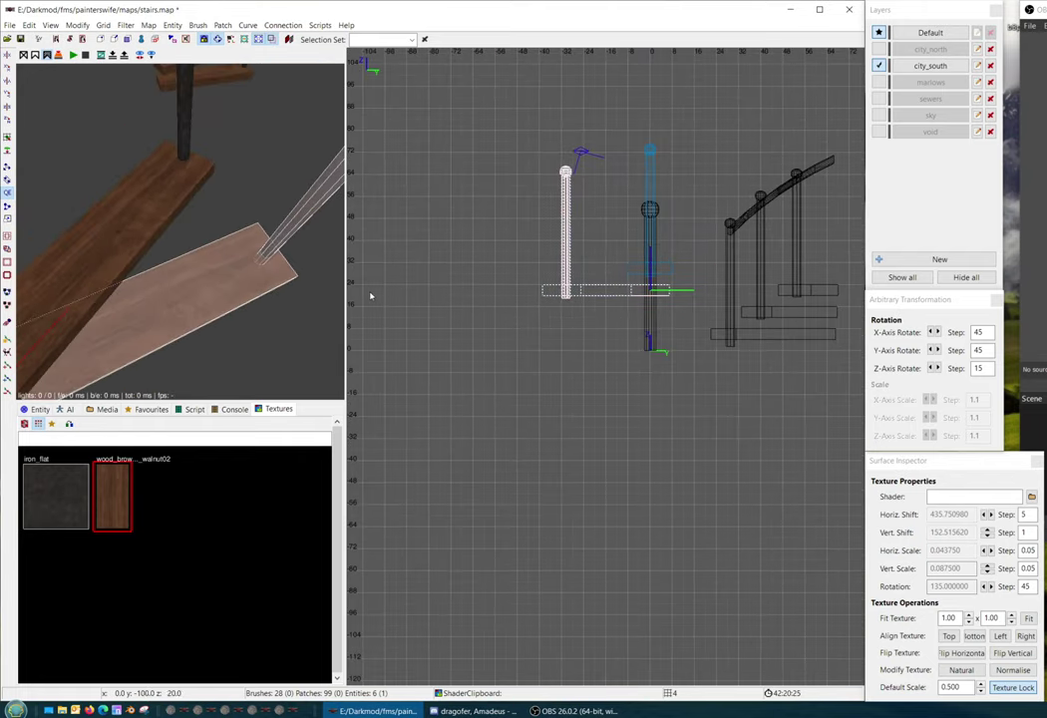
pyautogui.hotkey('ctrl', 'Tab')
pyautogui.hotkey('ctrl', 'Tab')
pyautogui.hotkey('ctrl', 'Tab')
pyautogui.hotkey('ctrl', 'Tab')
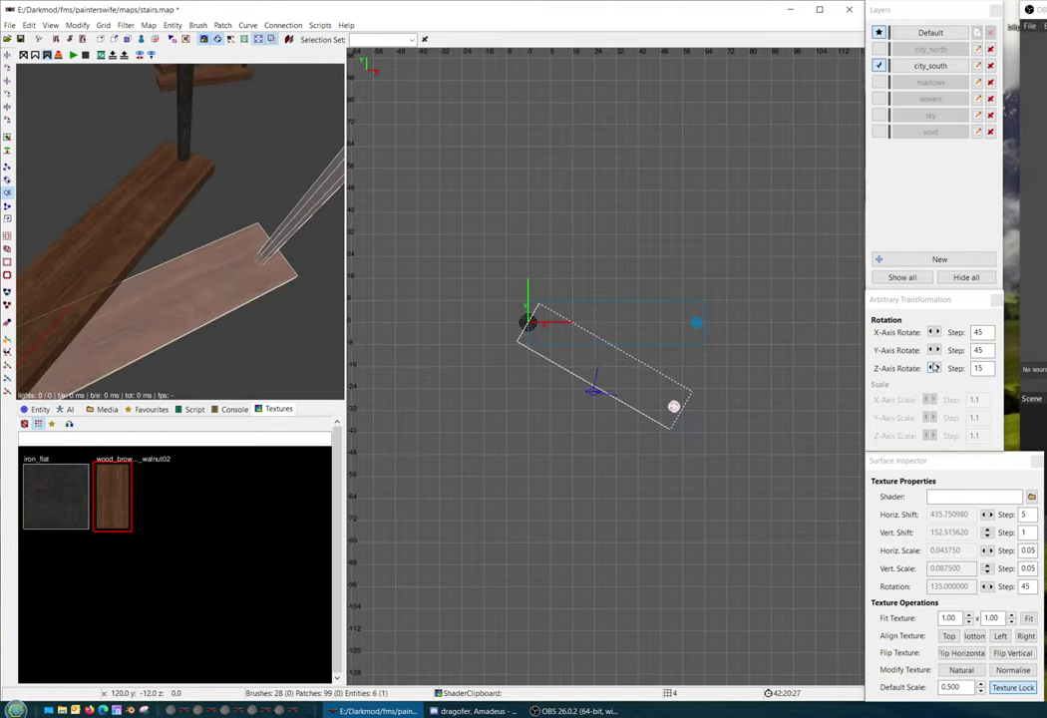
pyautogui.click(931, 368)
# Create the third tread with its baluster by duplicating the second, 8 units lower and rotated 15 degrees further clockwise about Z
pyautogui.hotkey('ctrl', 'Tab')
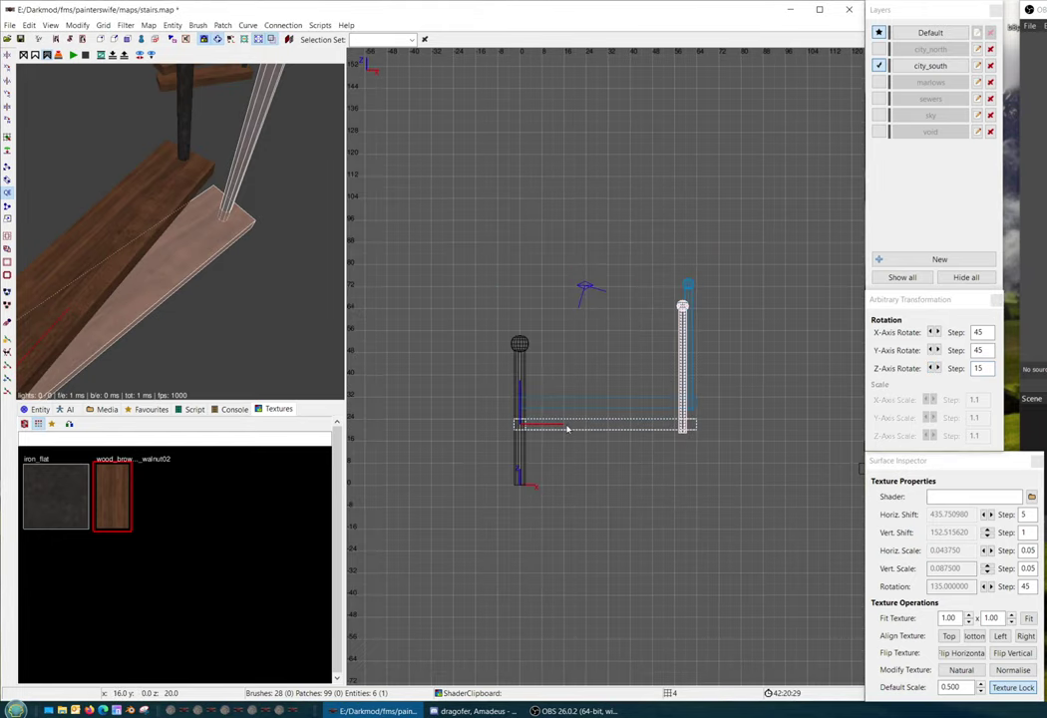
pyautogui.press('space')
pyautogui.moveTo(574, 442)
pyautogui.mouseDown()
pyautogui.moveTo(558, 438)
pyautogui.moveTo(565, 446)
pyautogui.mouseUp()
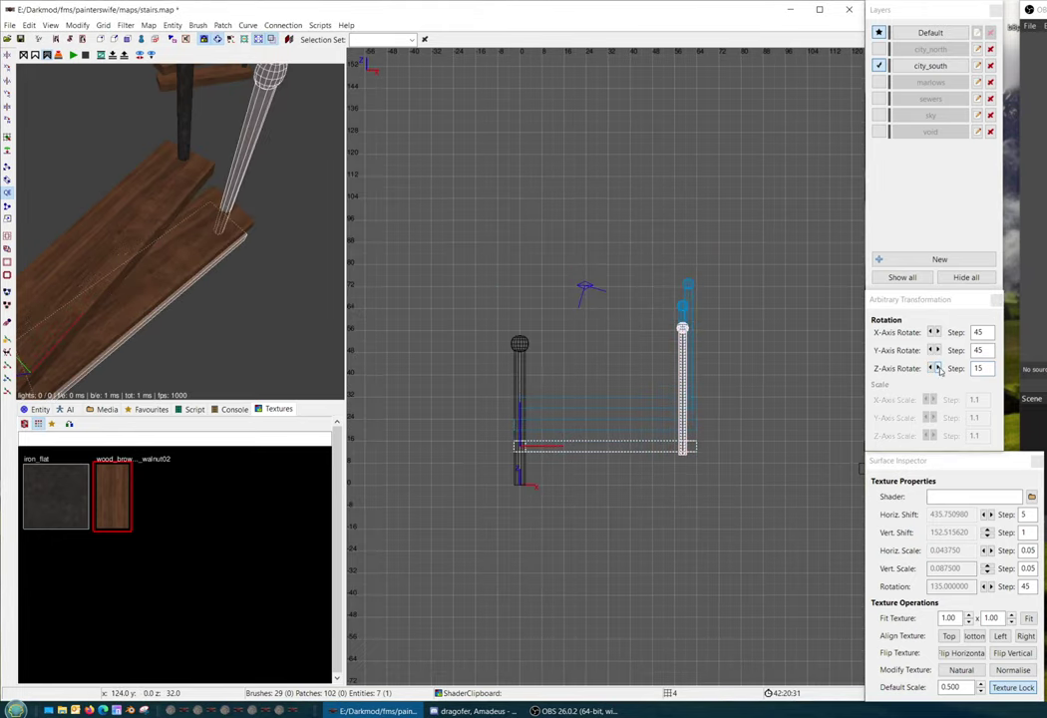
pyautogui.click(939, 369)
# Create the fourth tread from a duplicate of the third, 8 units lower and 15 degrees further clockwise, and clear the selection
pyautogui.moveTo(622, 427); pyautogui.dragTo(634, 409, button='right')
pyautogui.press('space')
pyautogui.moveTo(619, 442); pyautogui.dragTo(607, 452)
pyautogui.click(938, 368)
pyautogui.press('Escape')
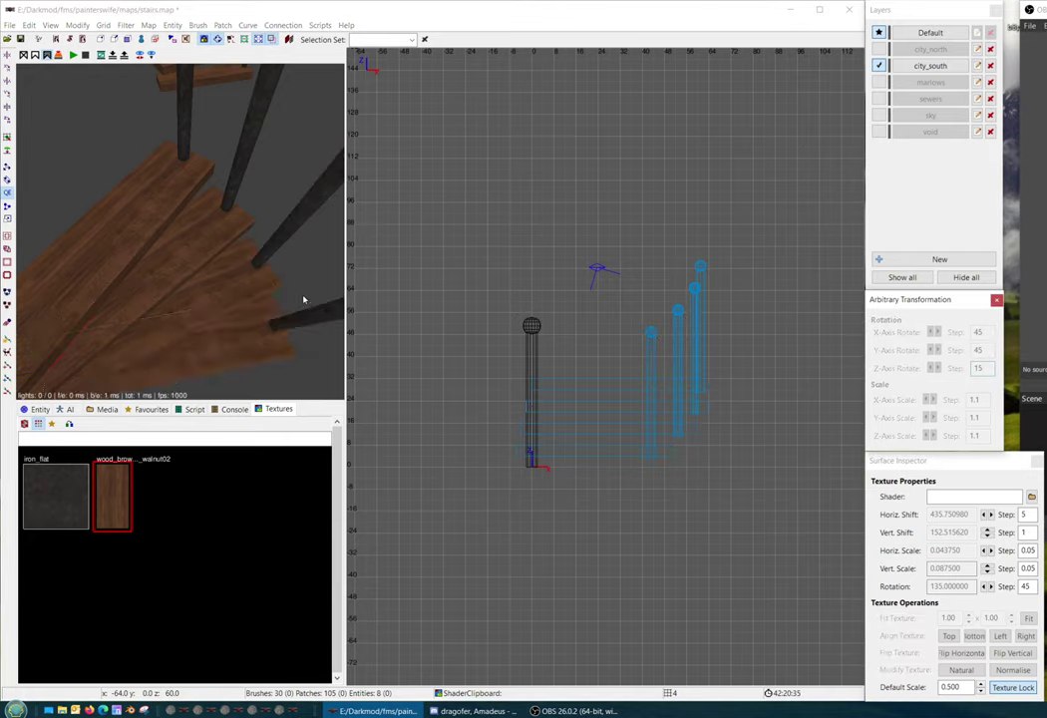
# Examine the four-tread flight and its balusters in the 3D view and from above
pyautogui.rightClick(303, 298)
pyautogui.scroll(-4, 304, 299)
pyautogui.scroll(1, 242, 297)
pyautogui.rightClick(242, 297)
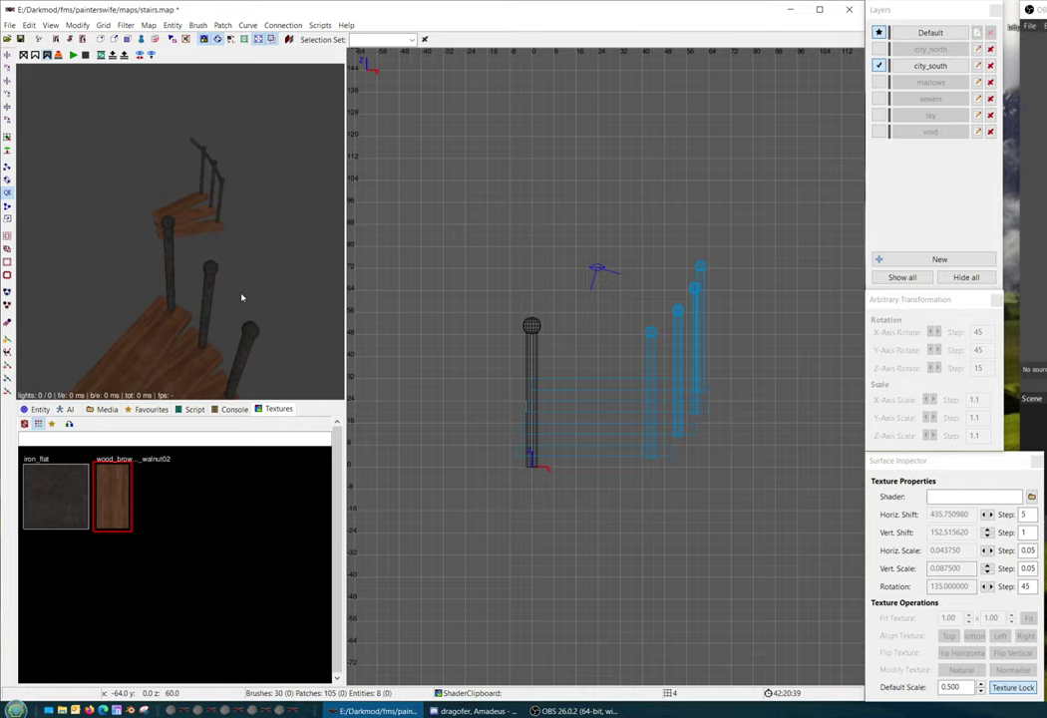
pyautogui.scroll(-4, 508, 393)
pyautogui.hotkey('ctrl', 'Tab')
pyautogui.hotkey('ctrl', 'Tab')
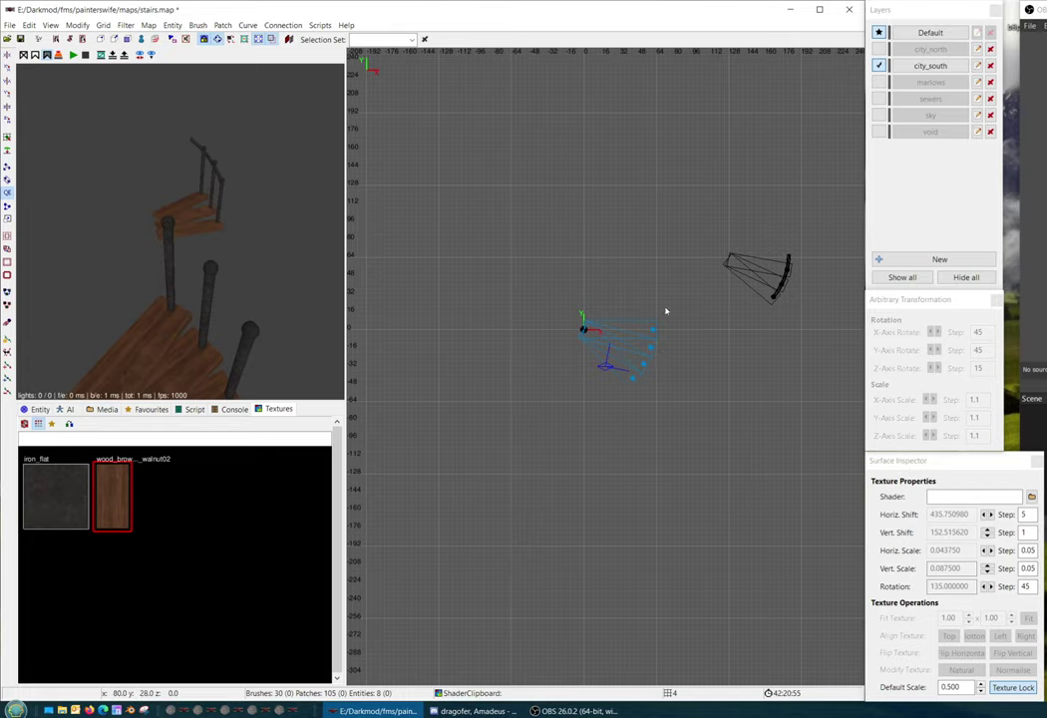
pyautogui.rightClick(197, 307)
pyautogui.rightClick(198, 313)
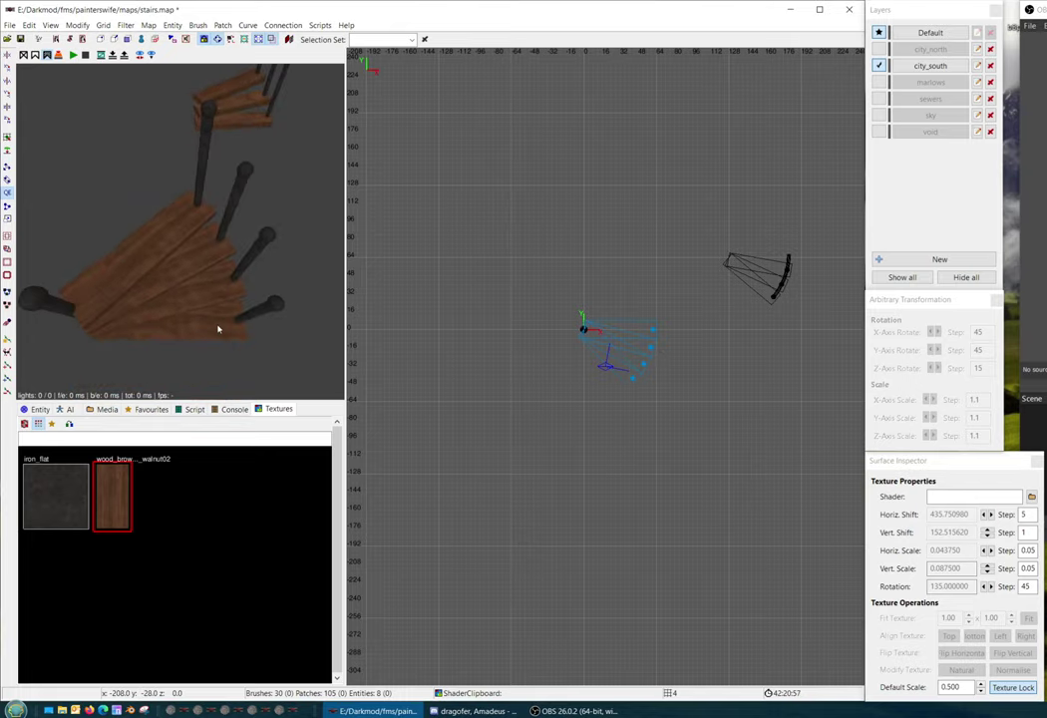
# Try to extend the spiral with a duplicate of the lowest tread and baluster, aligned on the post and rotated 15 degrees clockwise about Z
pyautogui.keyDown('shift'); pyautogui.click(217, 327); pyautogui.keyUp('shift')
pyautogui.scroll(4, 539, 411)
pyautogui.press('space')
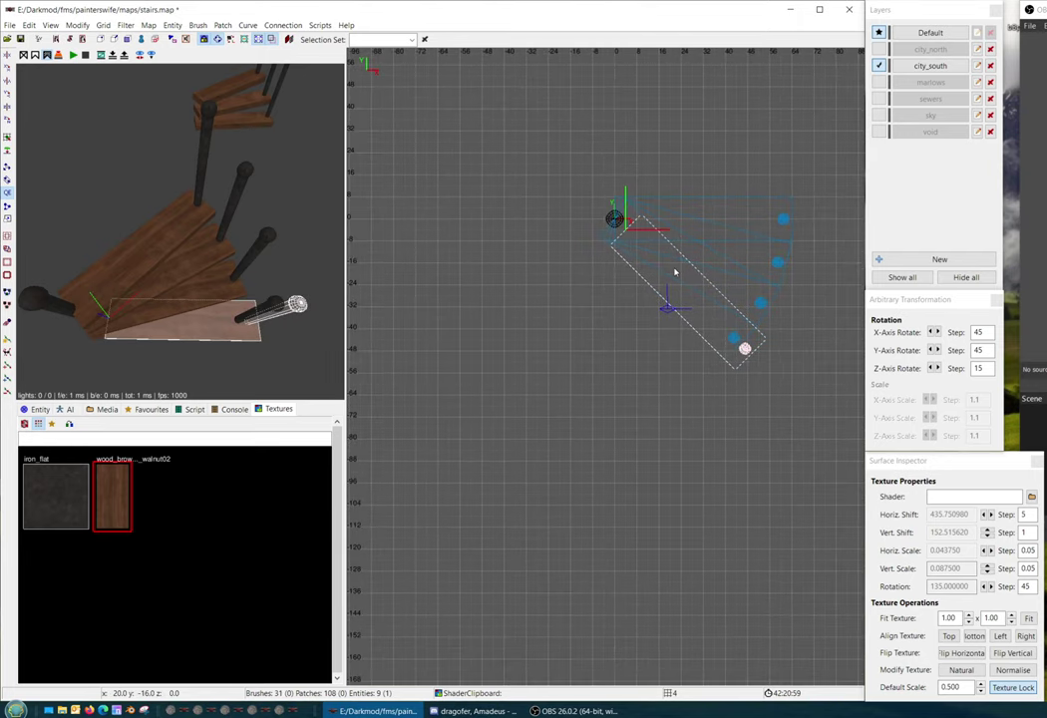
pyautogui.moveTo(675, 269)
pyautogui.mouseDown()
pyautogui.moveTo(658, 264)
pyautogui.moveTo(669, 262)
pyautogui.mouseUp()
pyautogui.click(934, 368)
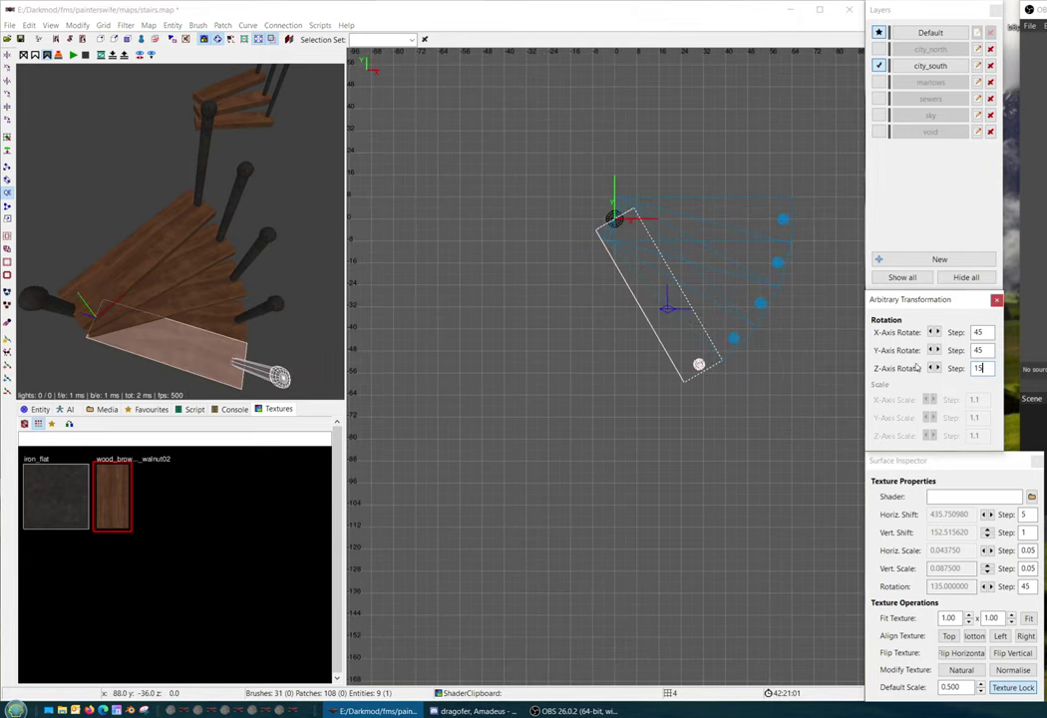
pyautogui.hotkey('ctrl', 'Tab')
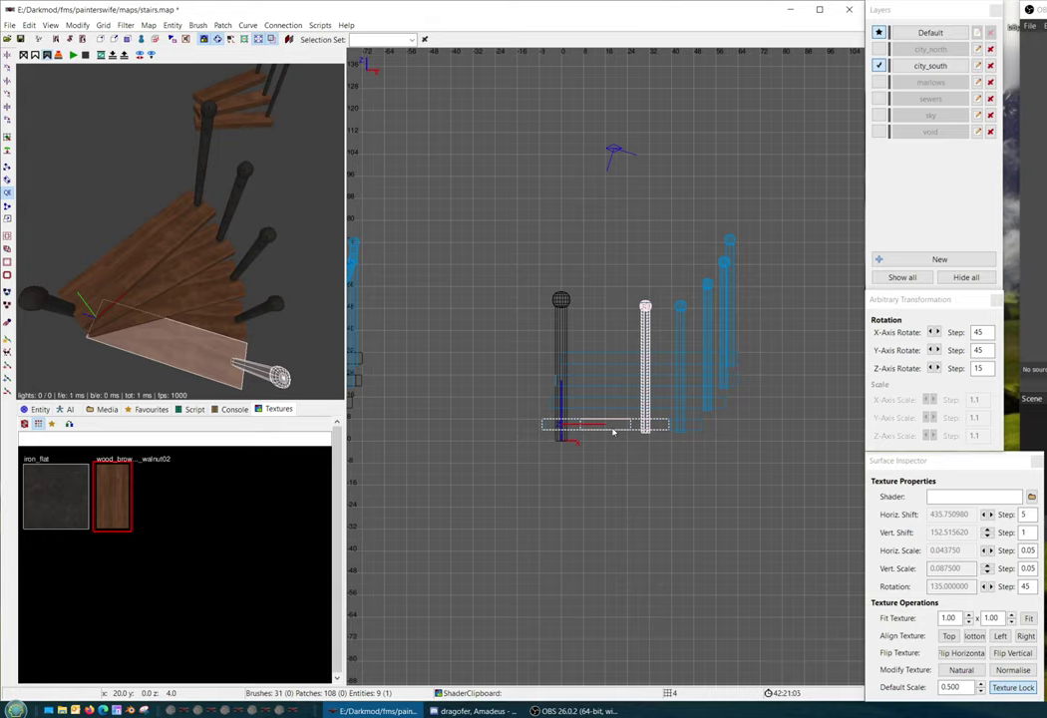
pyautogui.press('Escape')
# Select all four treads together with the central post and rotate them 45 degrees counterclockwise about the Z axis
pyautogui.keyDown('shift'); pyautogui.click(225, 317); pyautogui.keyUp('shift')
pyautogui.keyDown('shift'); pyautogui.click(207, 269); pyautogui.keyUp('shift')
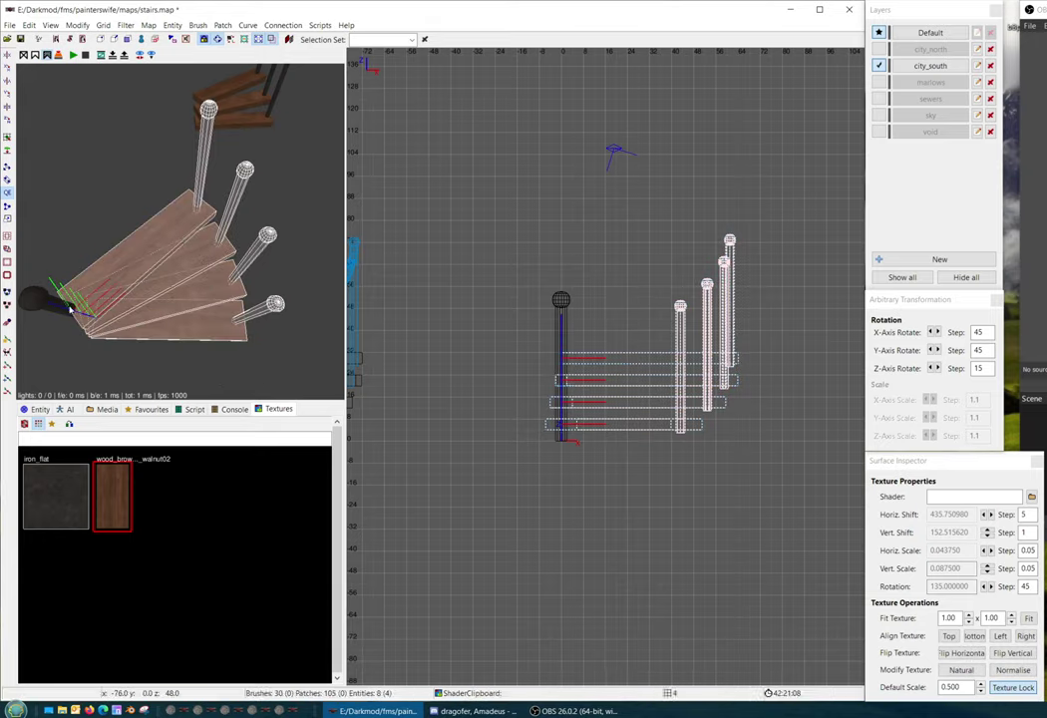
pyautogui.keyDown('shift'); pyautogui.click(561, 309); pyautogui.keyUp('shift')
pyautogui.hotkey('ctrl', 'Tab')
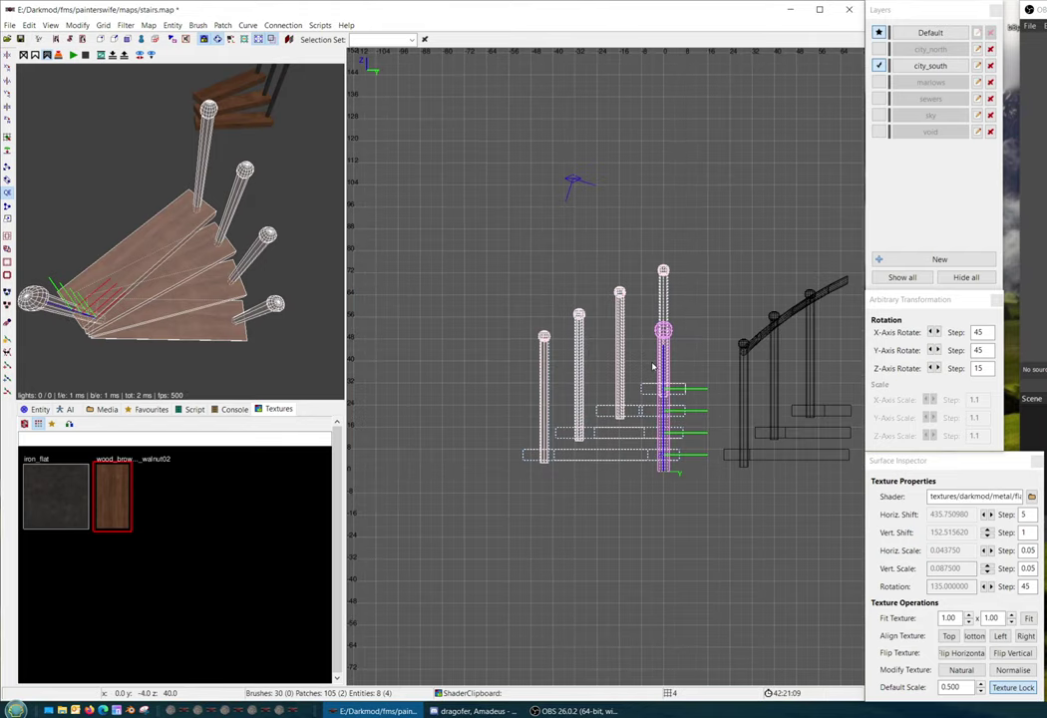
pyautogui.hotkey('ctrl', 'Tab')
pyautogui.click(929, 370)
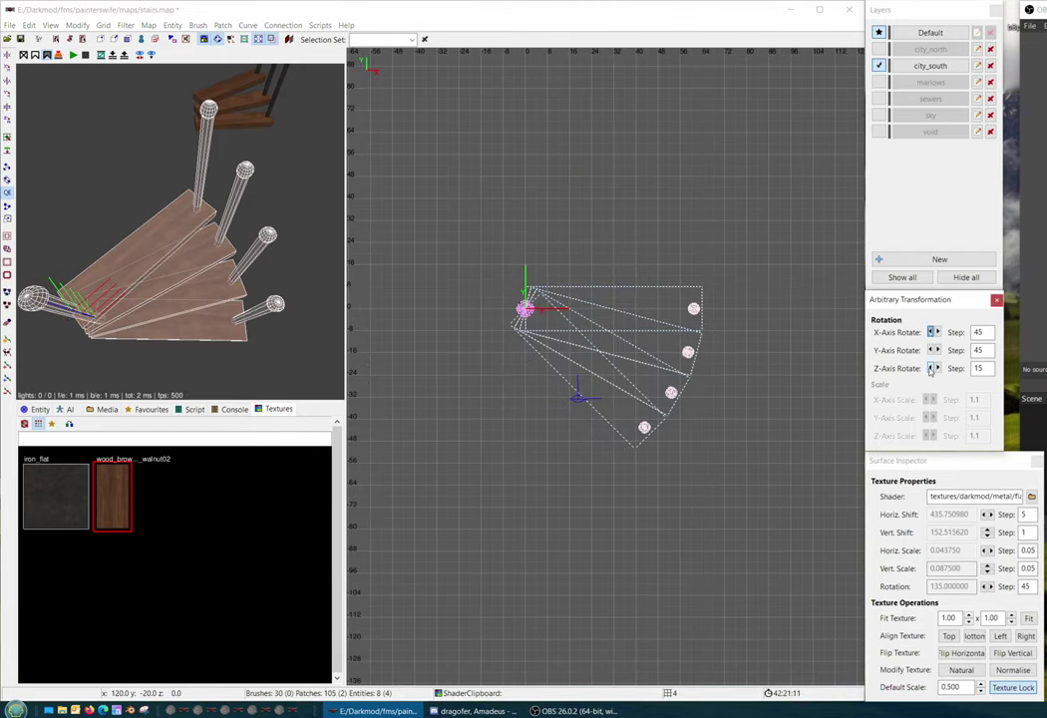
pyautogui.click(933, 368)
pyautogui.click(933, 368)
pyautogui.click(933, 368)
pyautogui.click(933, 368)
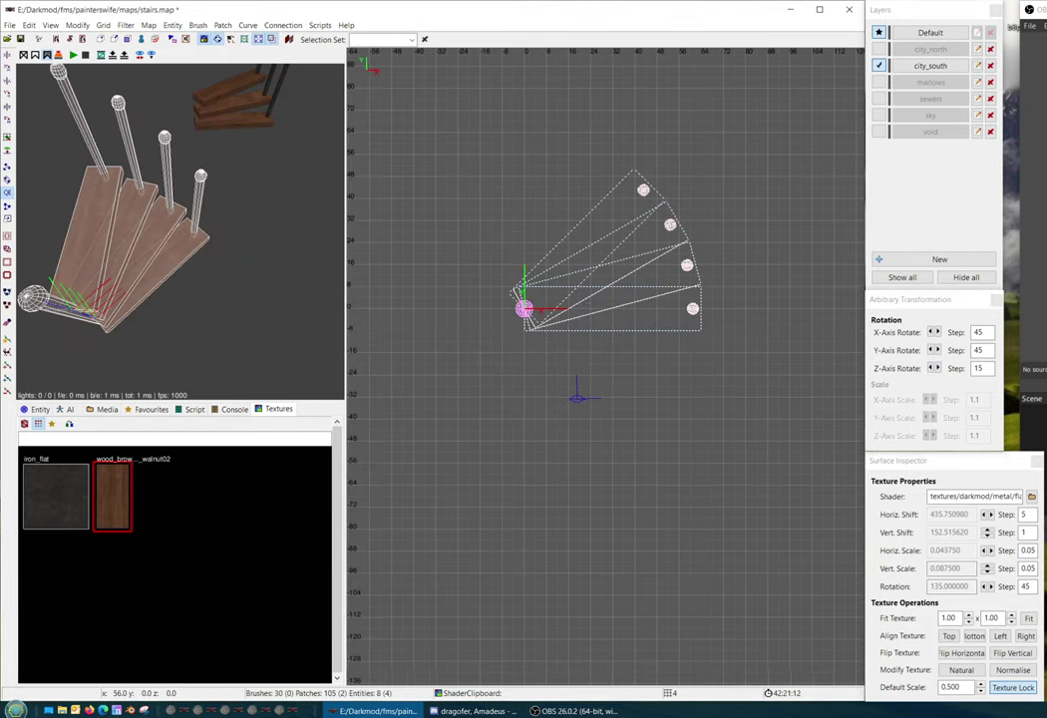
# Duplicate only the highest tread with its baluster, realign the copy on the post, and rotate it 15 degrees counterclockwise about Z
pyautogui.press('Escape')
pyautogui.keyDown('shift'); pyautogui.click(600, 275); pyautogui.keyUp('shift')
pyautogui.moveTo(717, 313); pyautogui.dragTo(852, 311, button='right')
pyautogui.press('space')
pyautogui.moveTo(675, 330); pyautogui.dragTo(665, 325)
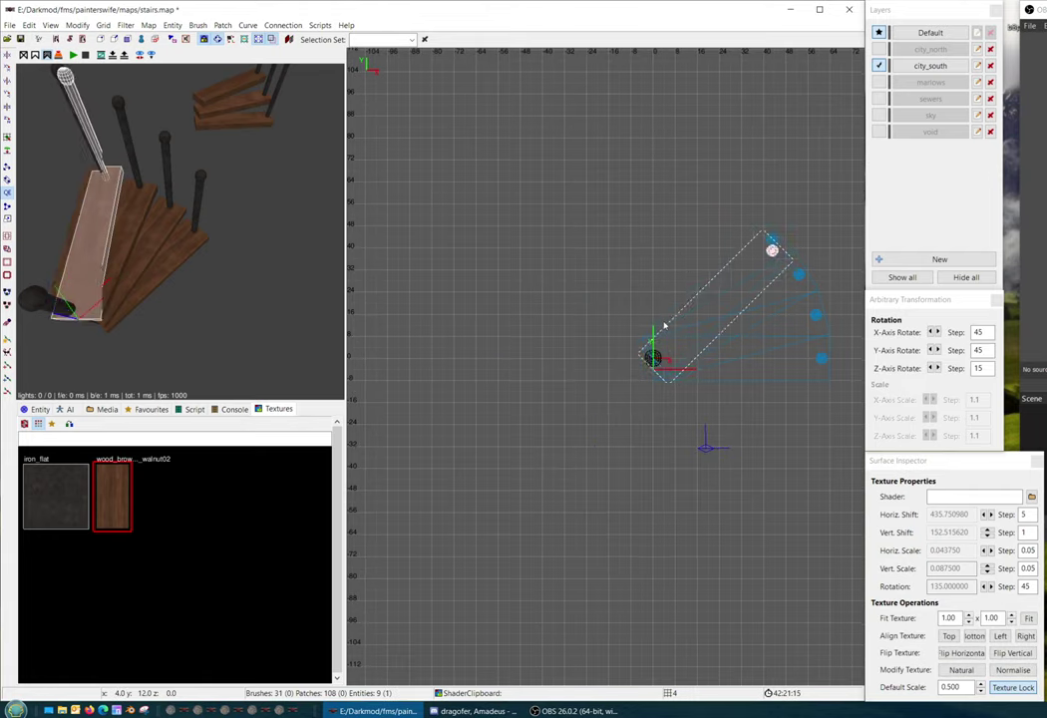
pyautogui.click(934, 368)
pyautogui.click(934, 368)
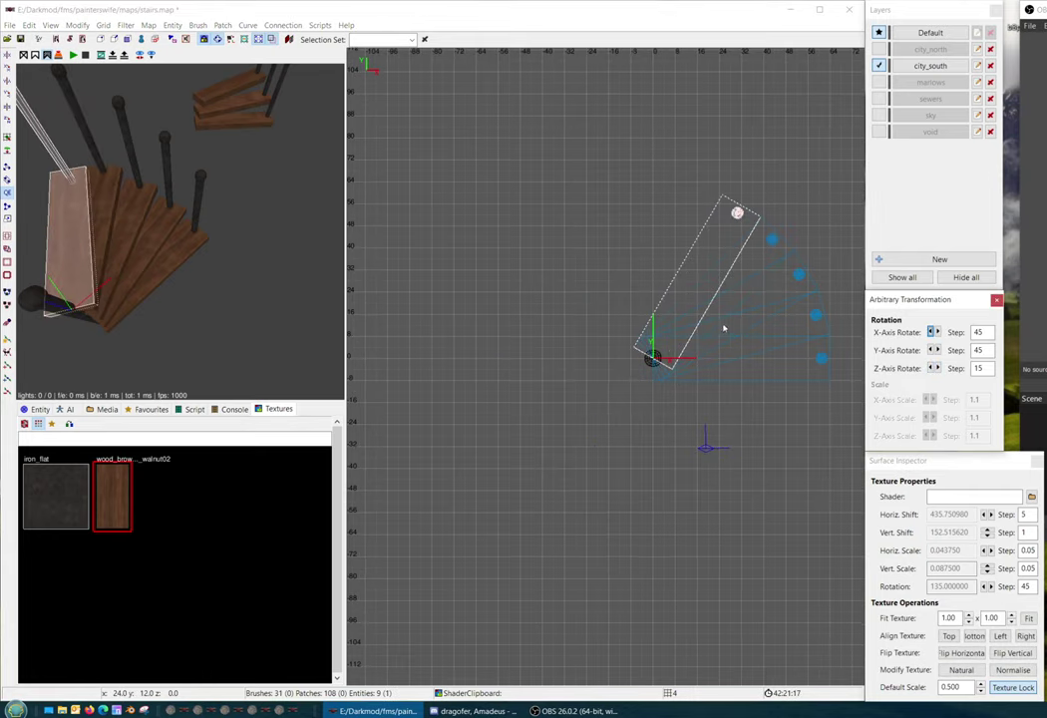
# Duplicate the new tread with its baluster on the post axis and rotate this second copy 15 degrees further counterclockwise about Z
pyautogui.rightClick(709, 329)
pyautogui.click(680, 327)
pyautogui.press('space')
pyautogui.moveTo(684, 322); pyautogui.dragTo(679, 324)
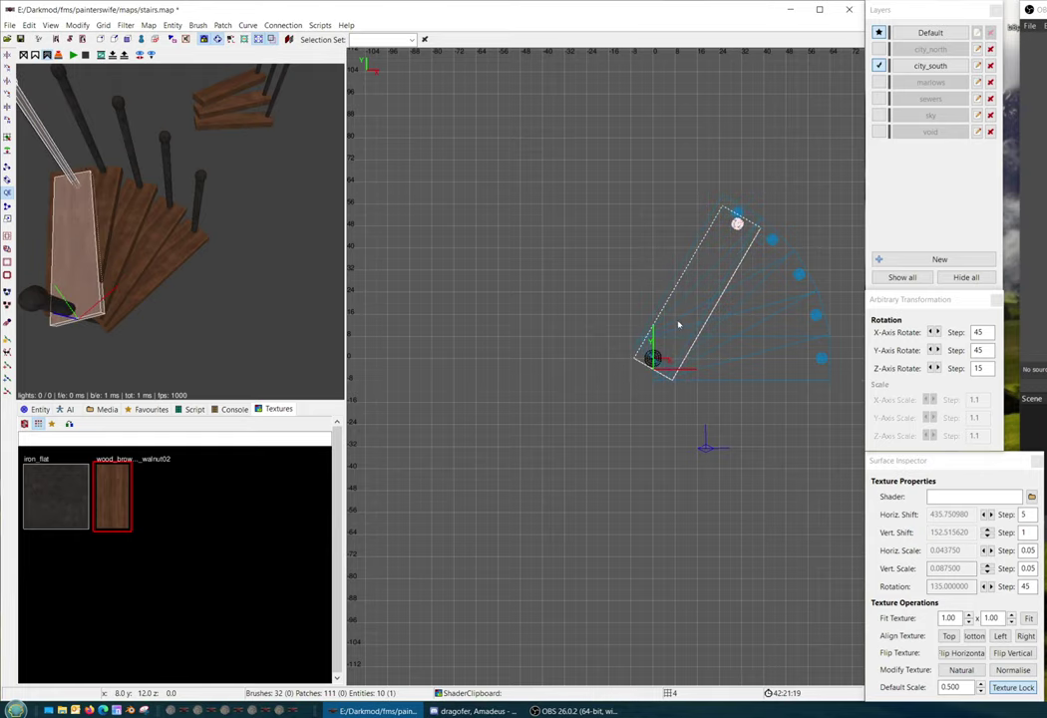
pyautogui.hotkey('alt', 'Up')
pyautogui.click(932, 369)
pyautogui.hotkey('ctrl', 'Tab')
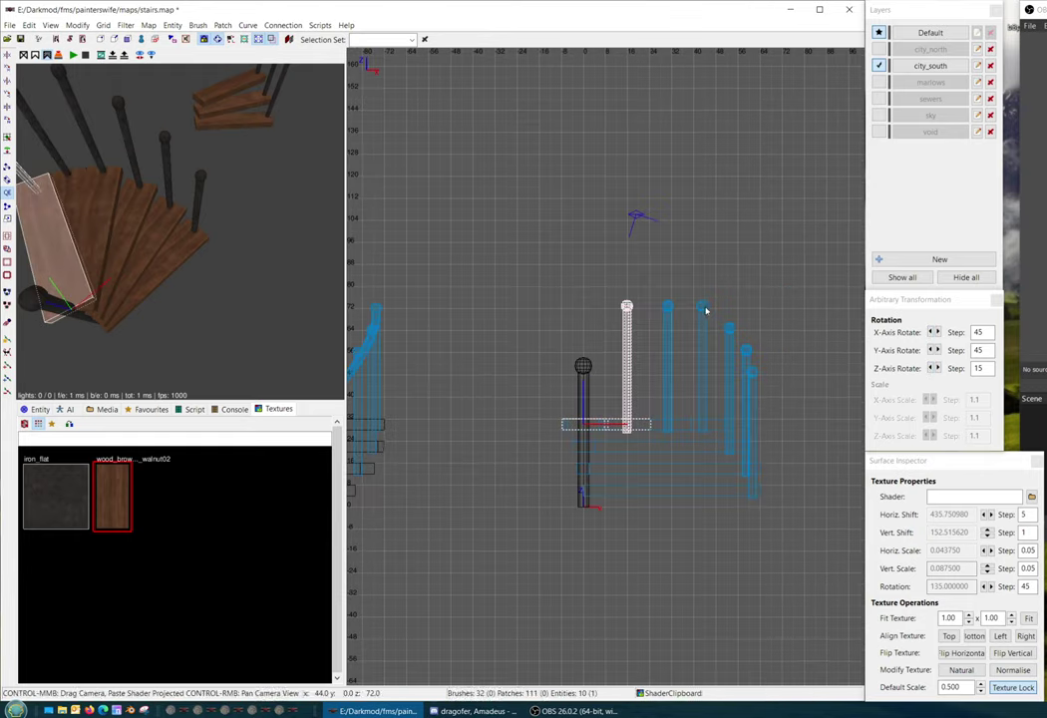
# Raise the two newest treads with their balusters by 8 units, and lift the newest one a further 8 units
pyautogui.rightClick(257, 250)
pyautogui.press('Up')
pyautogui.rightClick(180, 231)
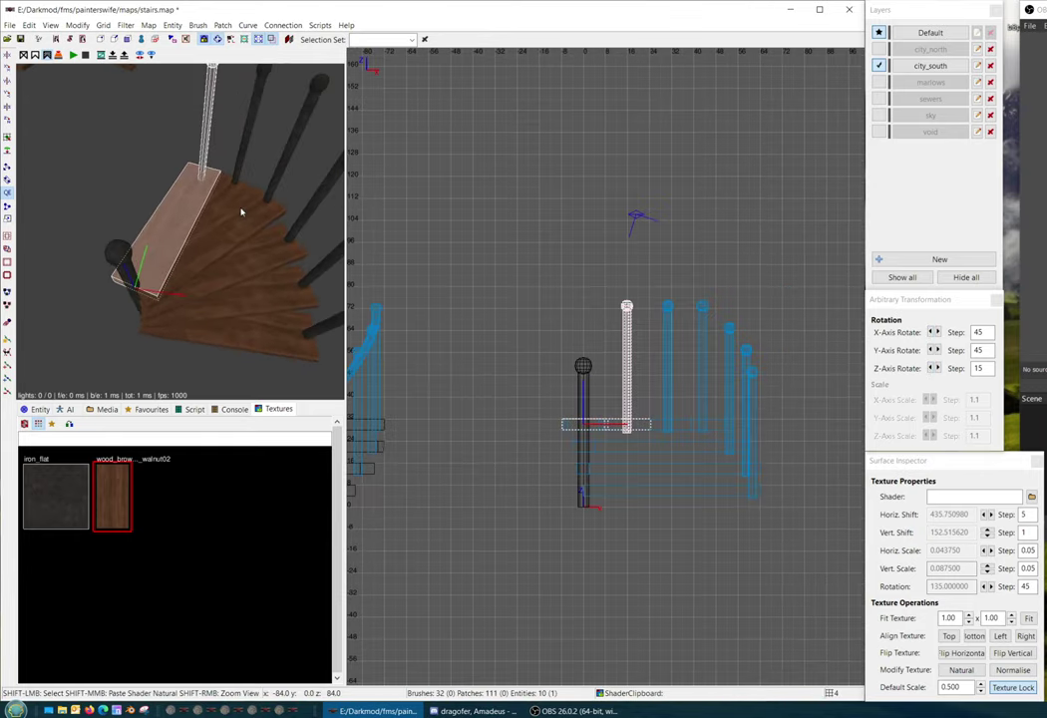
pyautogui.keyDown('shift'); pyautogui.click(240, 209); pyautogui.keyUp('shift')
pyautogui.keyDown('shift'); pyautogui.click(233, 194); pyautogui.keyUp('shift')
pyautogui.keyDown('shift'); pyautogui.click(242, 226); pyautogui.keyUp('shift')
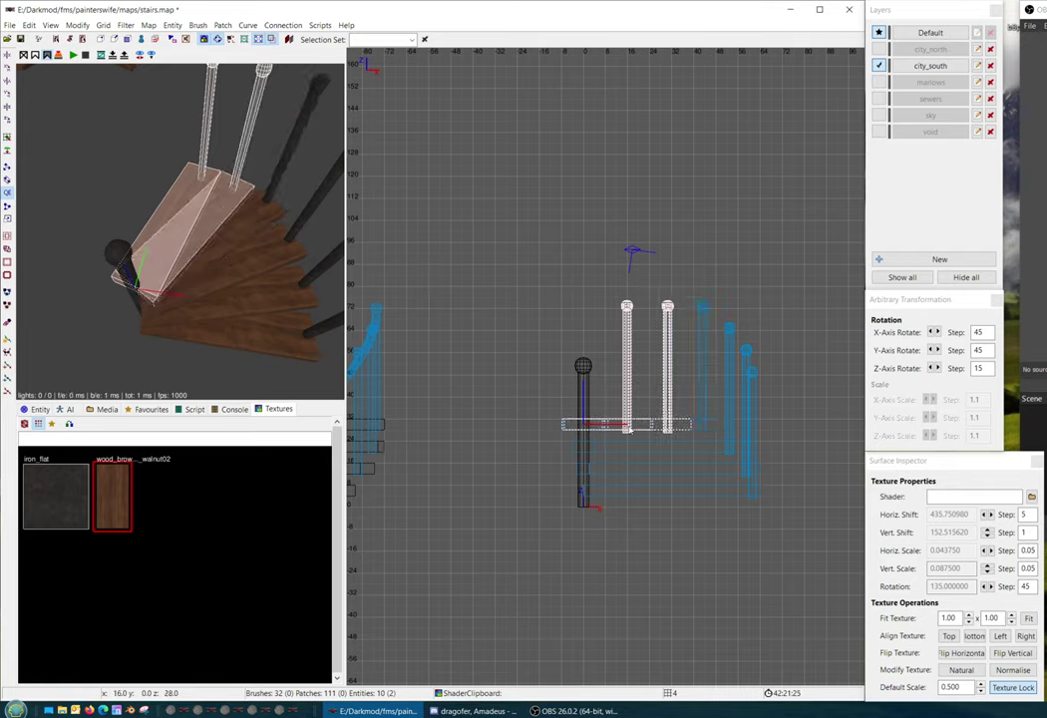
pyautogui.moveTo(628, 427)
pyautogui.mouseDown()
pyautogui.moveTo(629, 406)
pyautogui.moveTo(602, 389)
pyautogui.mouseUp()
pyautogui.keyDown('shift'); pyautogui.click(241, 191); pyautogui.keyUp('shift')
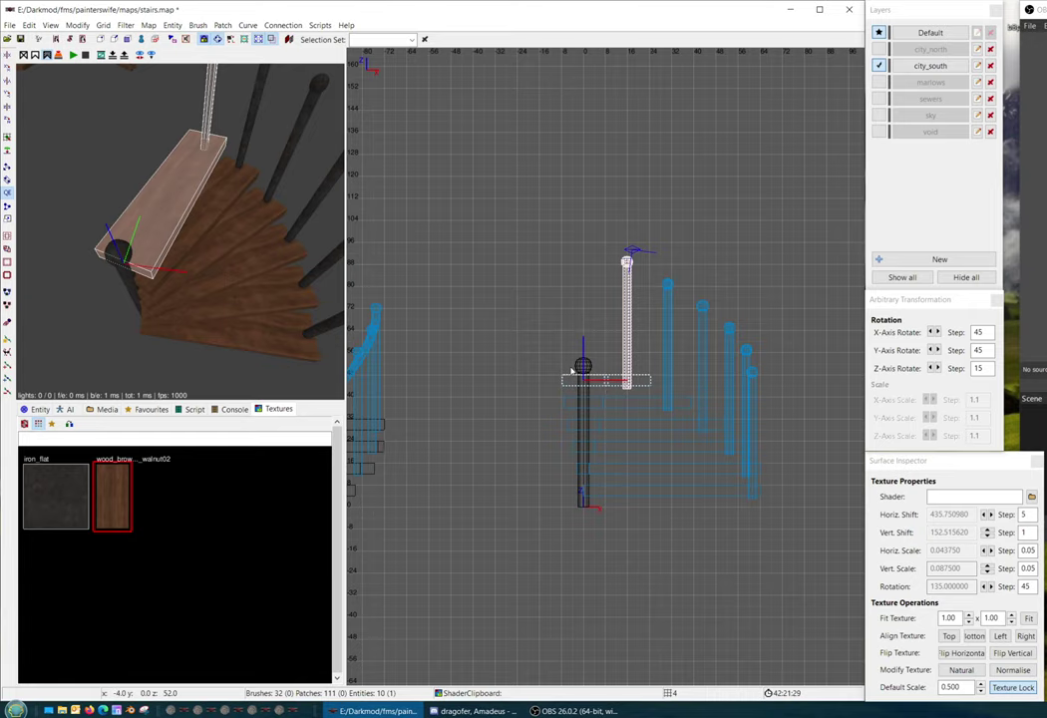
# Duplicate the highest tread with its baluster, rotate the copy 15 degrees counterclockwise about Z, and realign it on the central post
pyautogui.hotkey('ctrl', 'Tab')
pyautogui.hotkey('ctrl', 'Tab')
pyautogui.press('space')
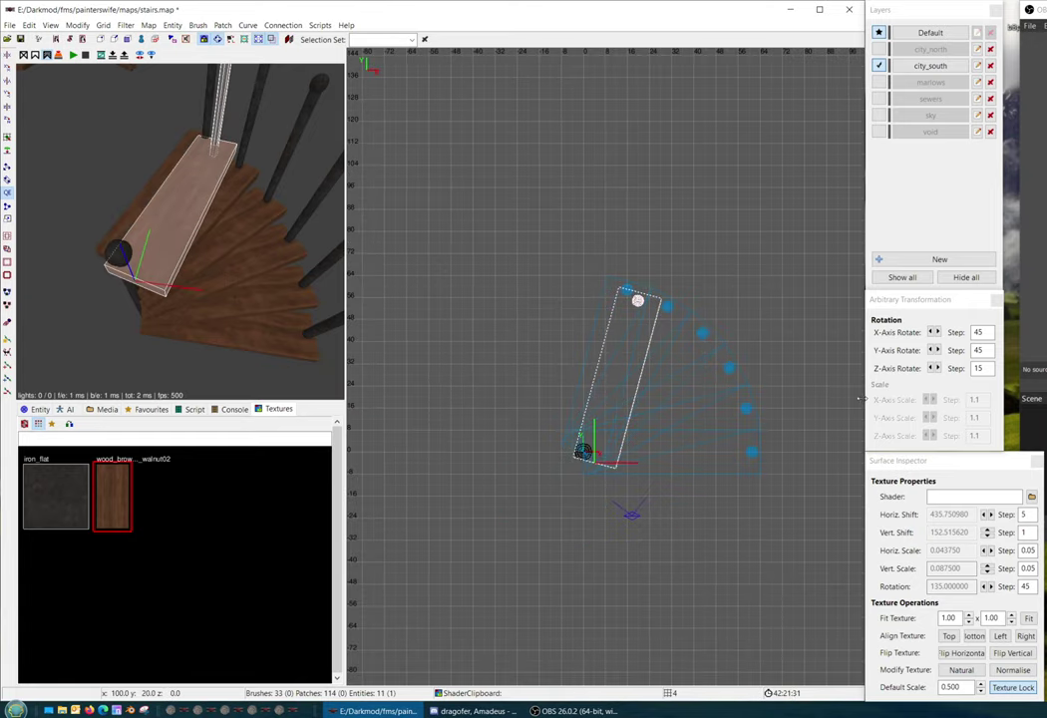
pyautogui.click(931, 368)
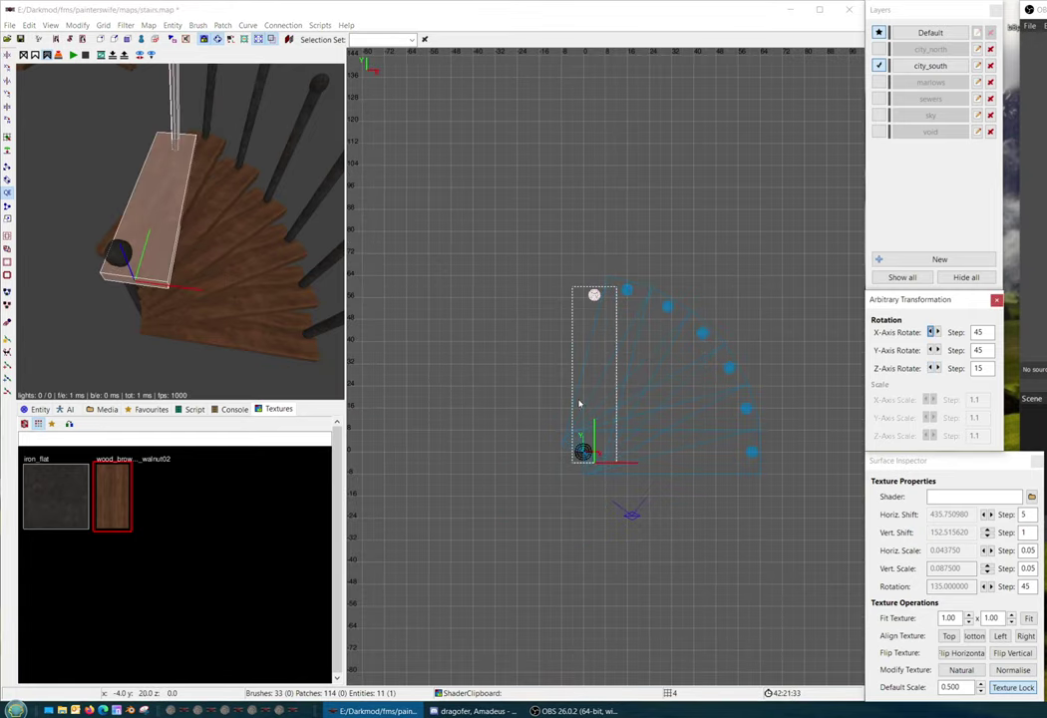
pyautogui.moveTo(593, 415); pyautogui.dragTo(588, 406)
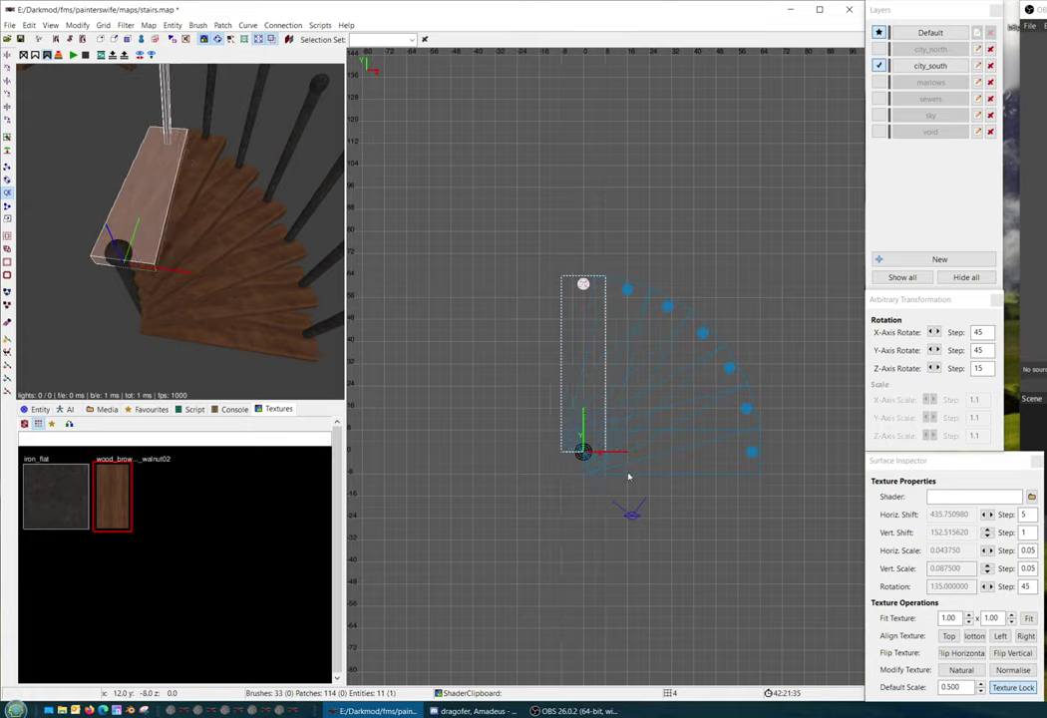
# Stretch the central post by moving the vertices of its top and ball cap up about 40 units
pyautogui.rightClick(143, 249)
pyautogui.rightClick(180, 232)
pyautogui.press('Escape')
pyautogui.keyDown('shift'); pyautogui.click(228, 276); pyautogui.keyUp('shift')
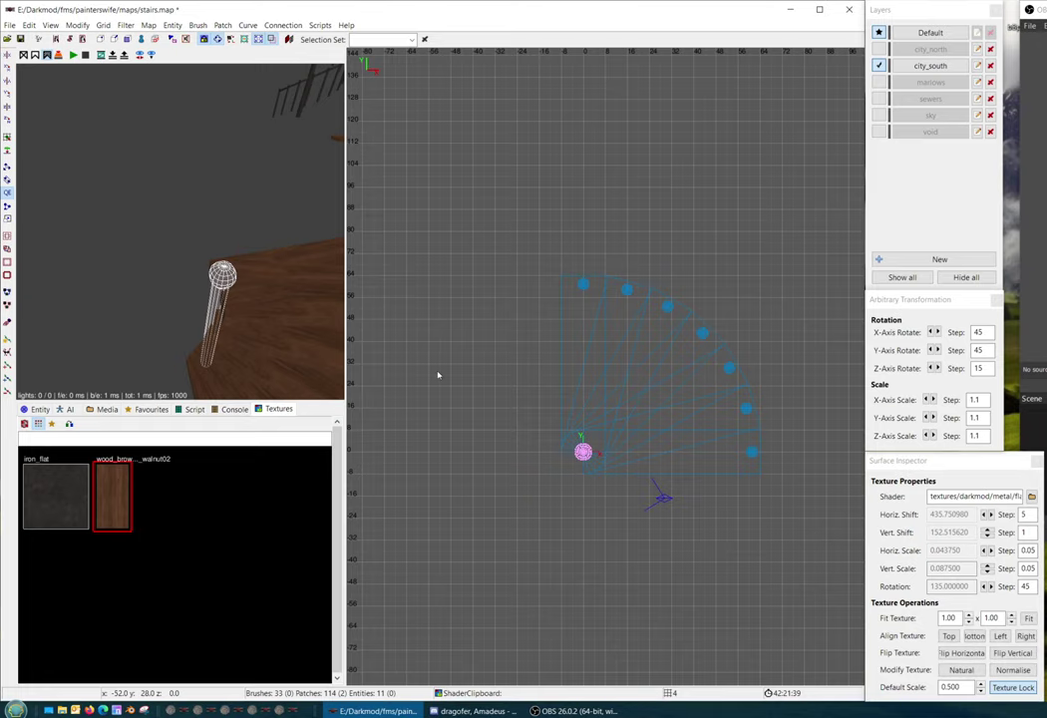
pyautogui.hotkey('ctrl', 'Tab')
pyautogui.moveTo(613, 416); pyautogui.dragTo(573, 423, button='right')
pyautogui.press('v')
pyautogui.keyDown('shift'); pyautogui.moveTo(515, 271); pyautogui.dragTo(612, 352); pyautogui.keyUp('shift')
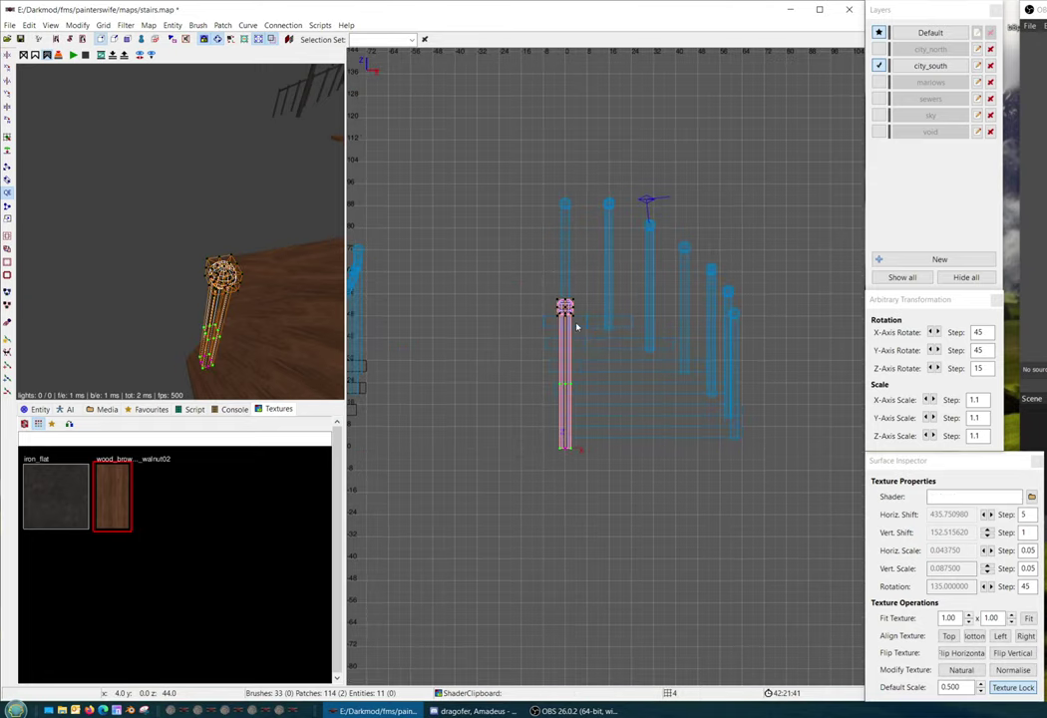
pyautogui.moveTo(574, 317); pyautogui.dragTo(577, 211)
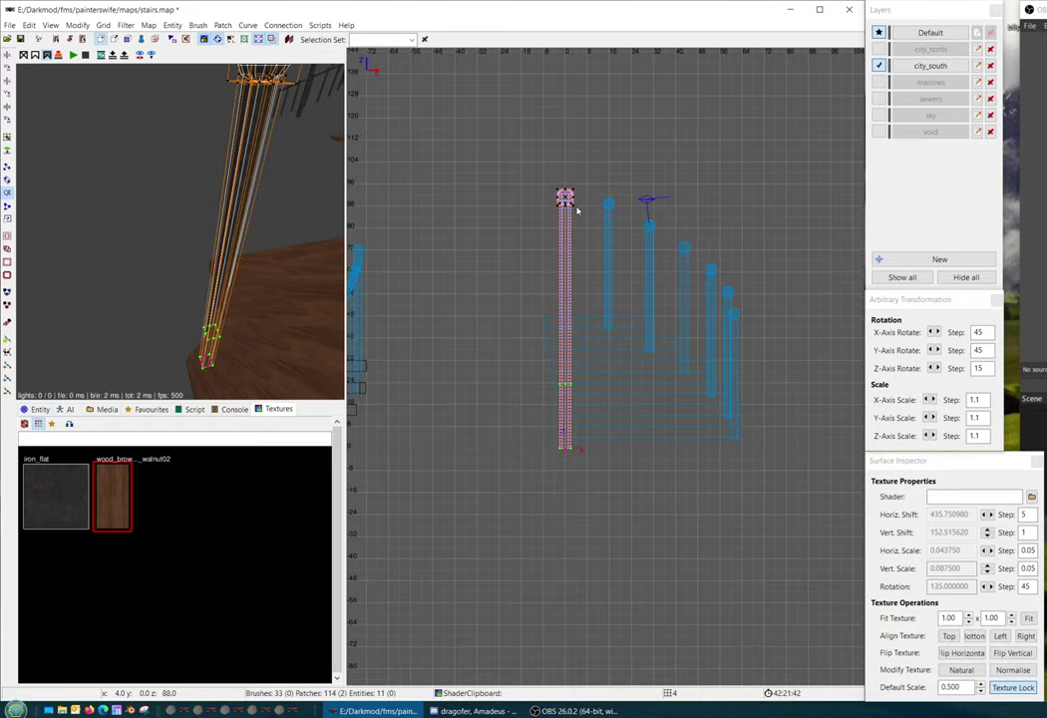
# Leave the post's vertex editing and raise the newest tread with its baluster 8 units above the previous one
pyautogui.hotkey('ctrl', 'Tab')
pyautogui.scroll(3, 579, 224)
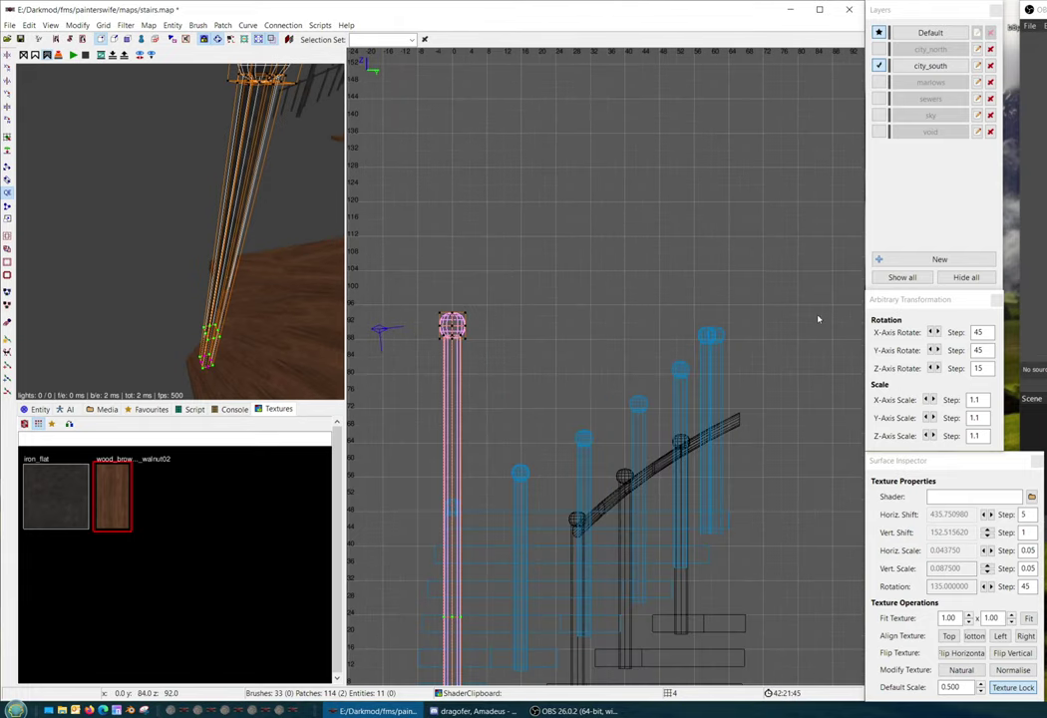
pyautogui.rightClick(229, 262)
pyautogui.scroll(2, 229, 261)
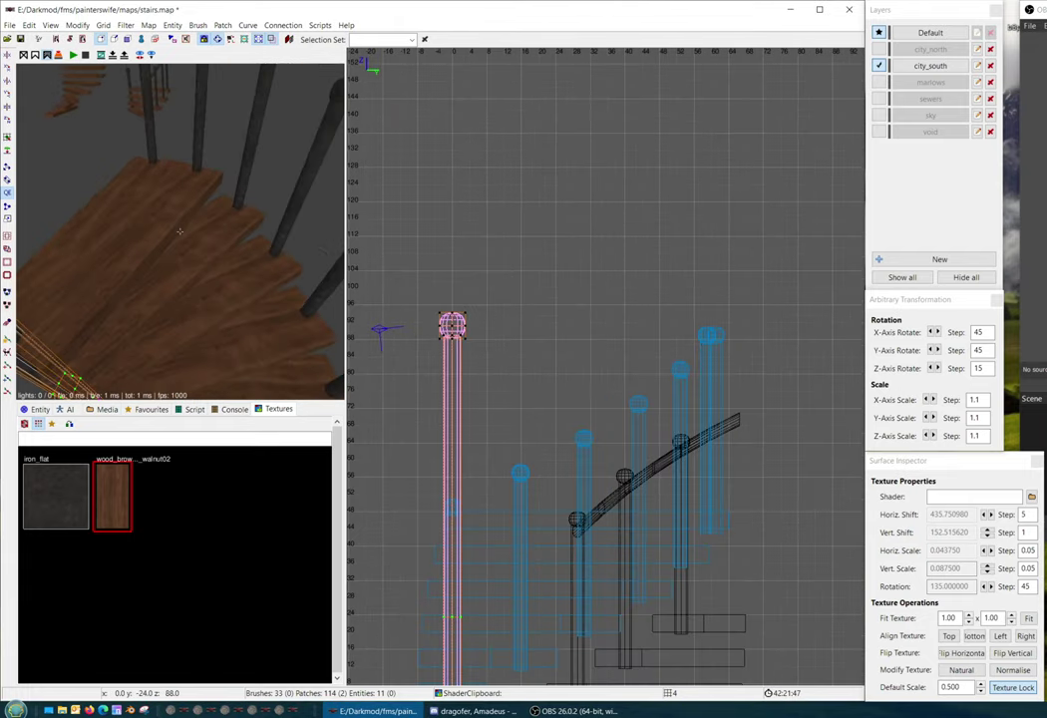
pyautogui.rightClick(229, 261)
pyautogui.press('Escape')
pyautogui.press('Escape')
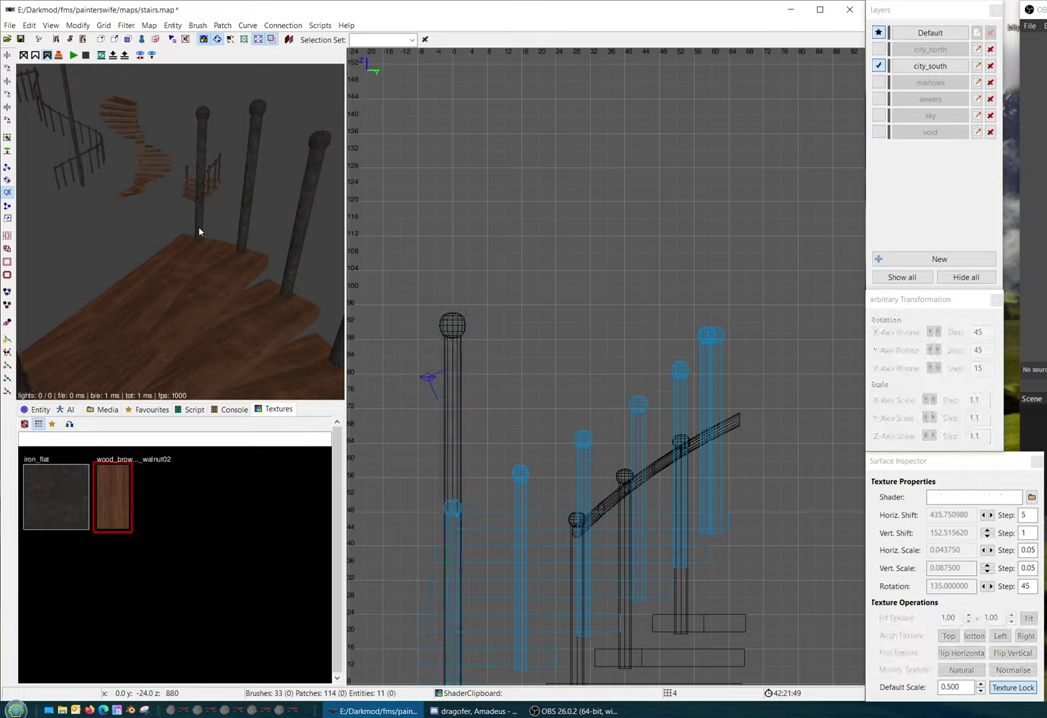
pyautogui.keyDown('shift'); pyautogui.click(199, 240); pyautogui.keyUp('shift')
pyautogui.moveTo(535, 515); pyautogui.dragTo(535, 494)
pyautogui.rightClick(180, 232)
pyautogui.rightClick(180, 231)
pyautogui.press('Escape')
# Select the central post with its ball cap and show its vertices for editing
pyautogui.rightClick(247, 273)
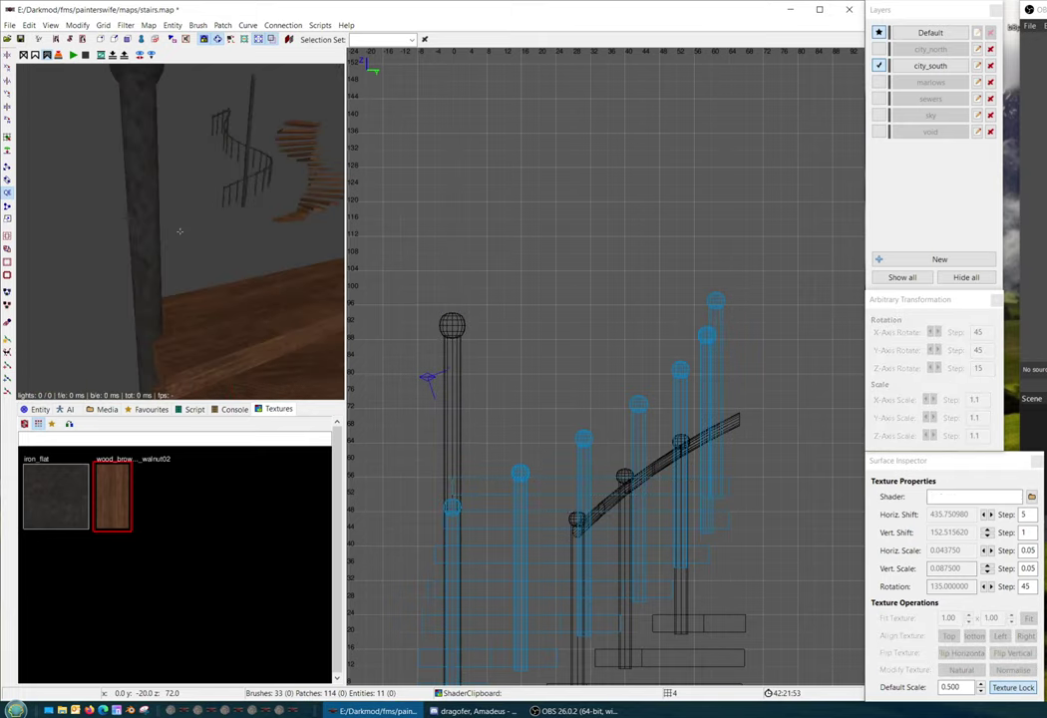
pyautogui.scroll(-1, 180, 232)
pyautogui.rightClick(180, 231)
pyautogui.keyDown('shift'); pyautogui.click(160, 252); pyautogui.keyUp('shift')
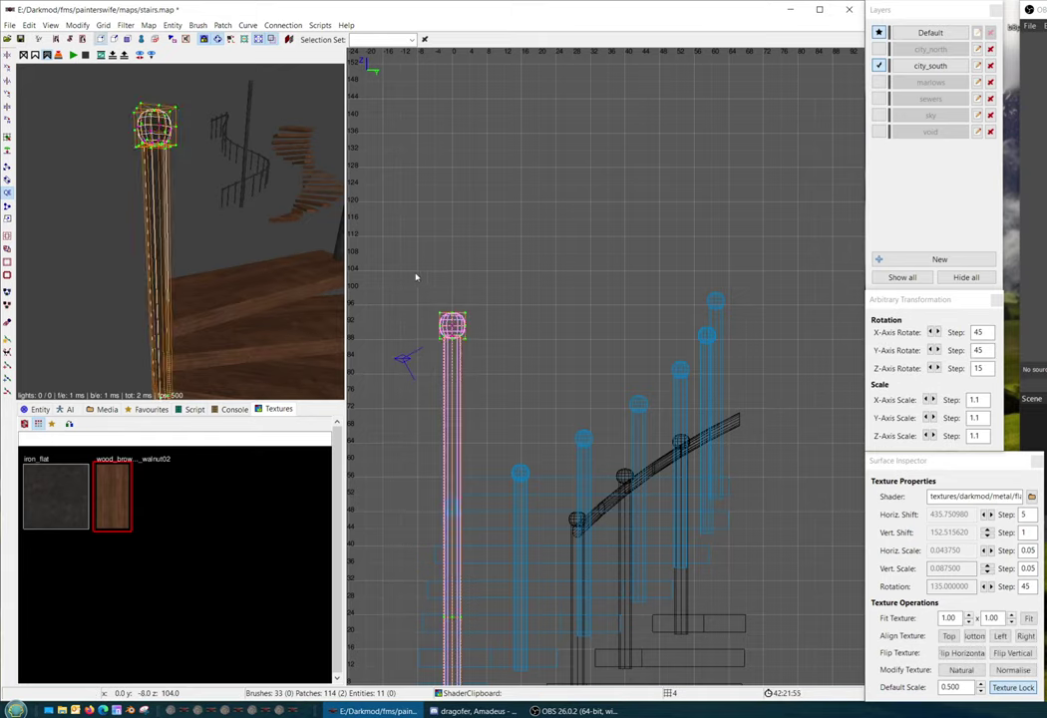
# Raise the selected top of the central pole and its ball by about 8 units, then clear the selection
pyautogui.moveTo(465, 341); pyautogui.dragTo(468, 315)
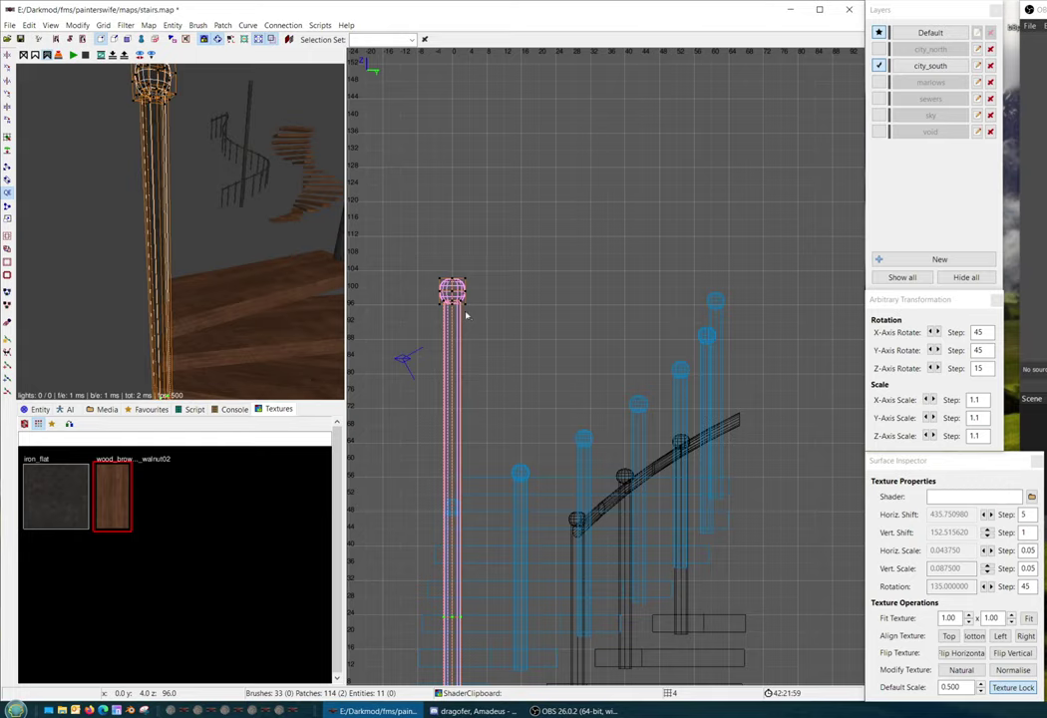
pyautogui.rightClick(251, 252)
pyautogui.scroll(-3, 180, 231)
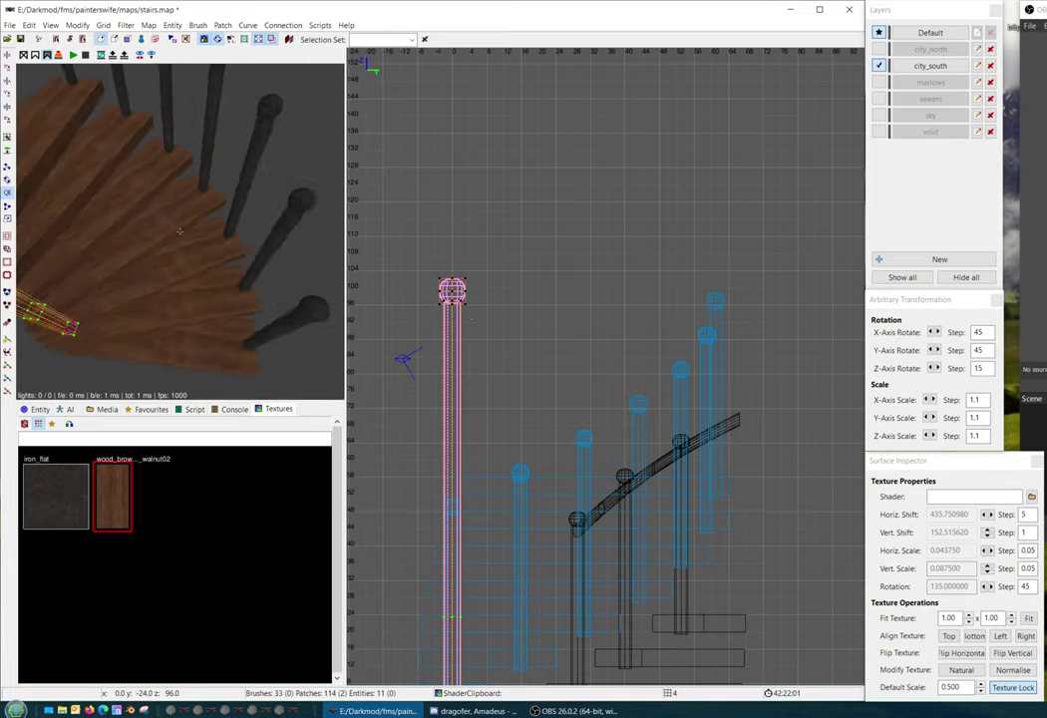
pyautogui.rightClick(250, 252)
pyautogui.press('Escape')
pyautogui.rightClick(257, 228)
pyautogui.rightClick(256, 228)
pyautogui.press('Escape')
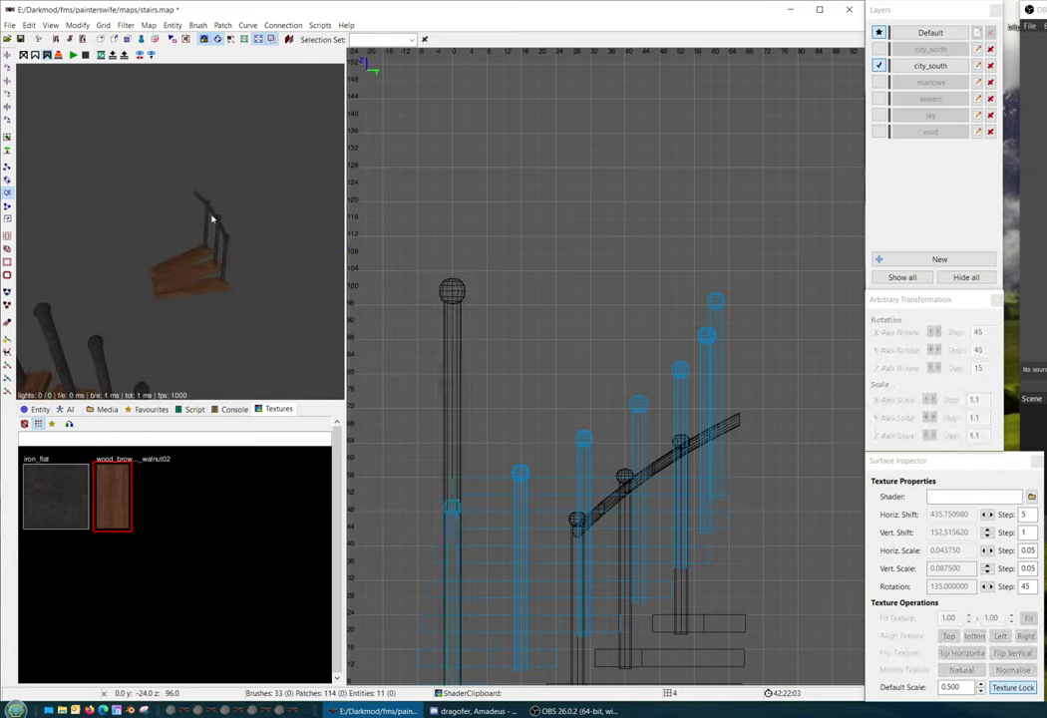
# Select the curved handrail on the small detached stair section and move it beside the large staircase's lowest step in the top view
pyautogui.keyDown('shift'); pyautogui.click(215, 222); pyautogui.keyUp('shift')
pyautogui.hotkey('ctrl', 'Tab')
pyautogui.scroll(-3, 673, 433)
pyautogui.moveTo(525, 442); pyautogui.dragTo(786, 411, button='right')
pyautogui.moveTo(808, 377); pyautogui.dragTo(571, 445)
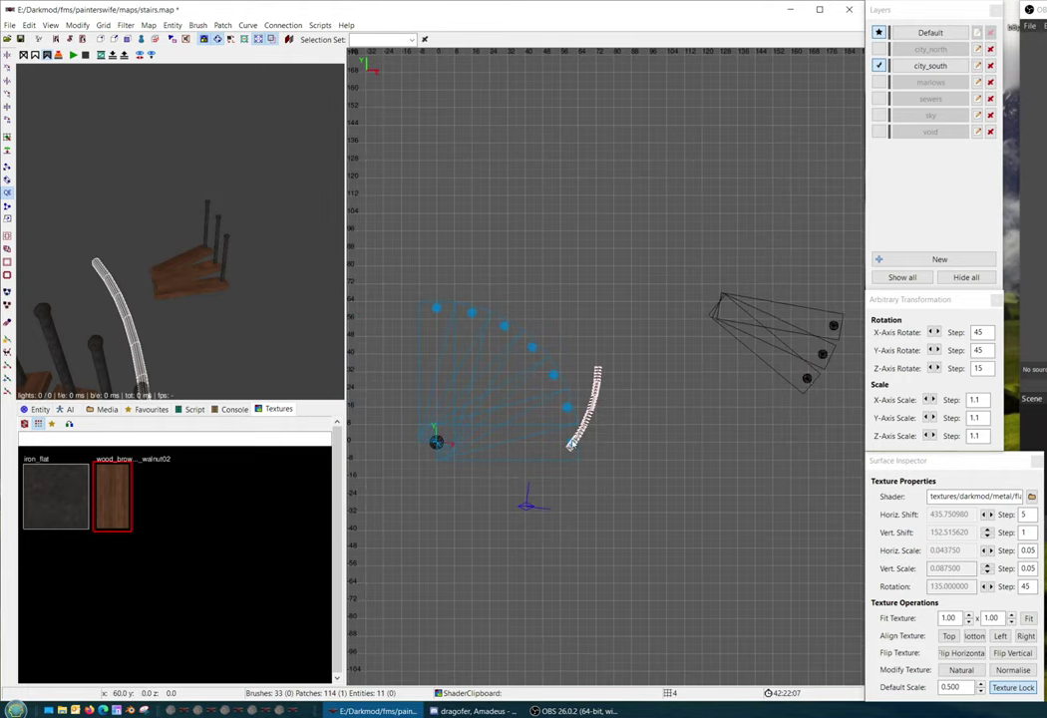
# Rotate the handrail 30° about the Z axis in two 15° steps and move its lower end near the lowest outer post
pyautogui.click(930, 370)
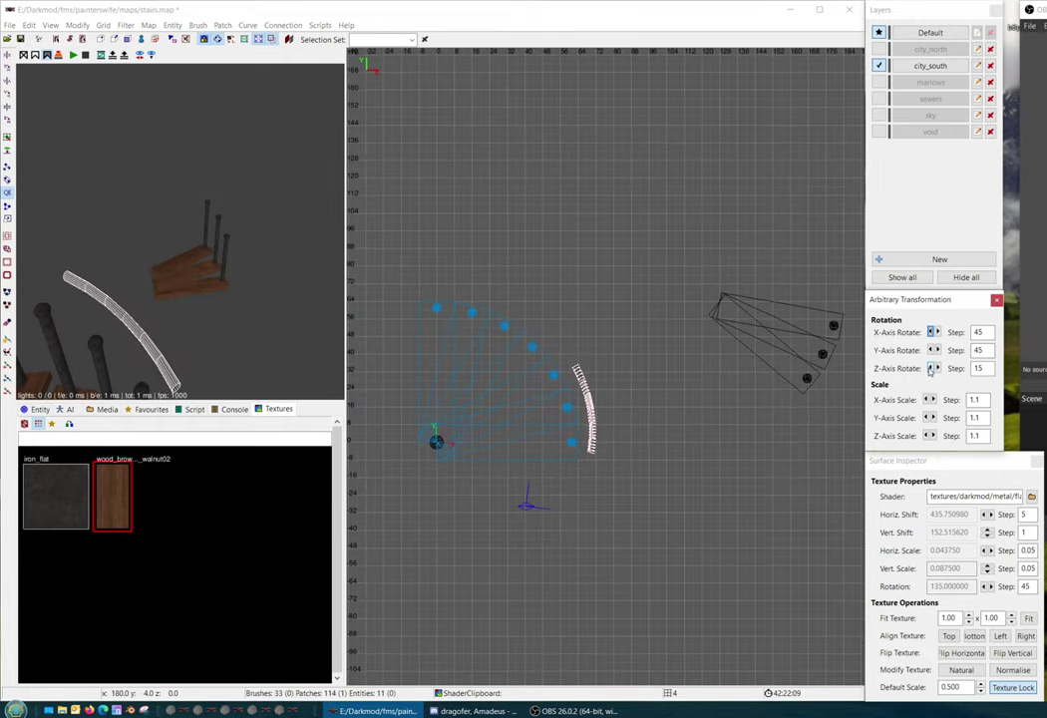
pyautogui.click(931, 370)
pyautogui.moveTo(612, 463); pyautogui.dragTo(639, 376, button='right')
pyautogui.scroll(6, 638, 376)
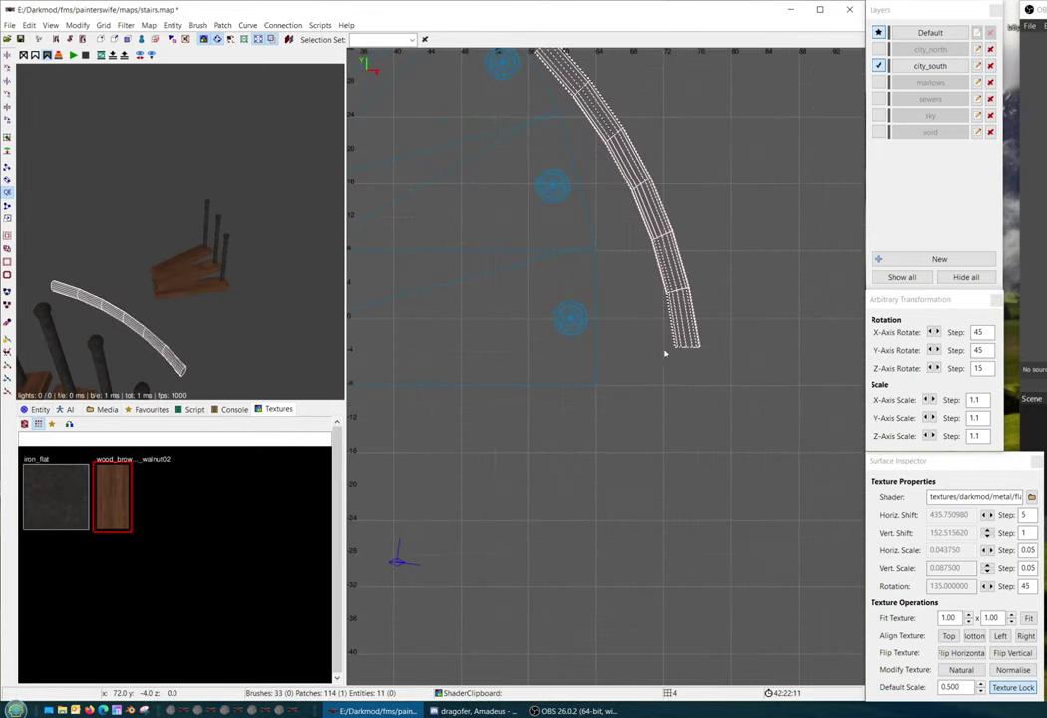
pyautogui.moveTo(698, 345)
pyautogui.mouseDown()
pyautogui.moveTo(585, 333)
pyautogui.moveTo(585, 318)
pyautogui.mouseUp()
pyautogui.scroll(2, 657, 419)
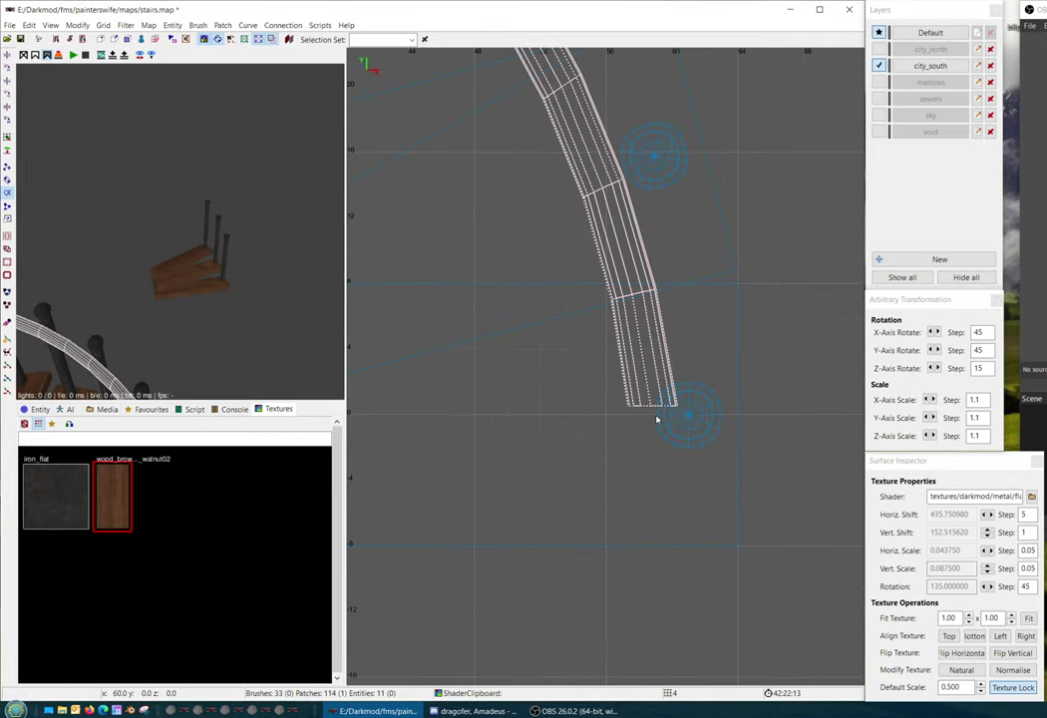
# Refine the grid to 0.125, centre the handrail's lower end on the lowest outer post in the top view, and snap it to the grid
pyautogui.press('[')
pyautogui.press('[')
pyautogui.press('[')
pyautogui.moveTo(658, 401)
pyautogui.mouseDown()
pyautogui.moveTo(702, 408)
pyautogui.moveTo(692, 410)
pyautogui.mouseUp()
pyautogui.click(126, 25)
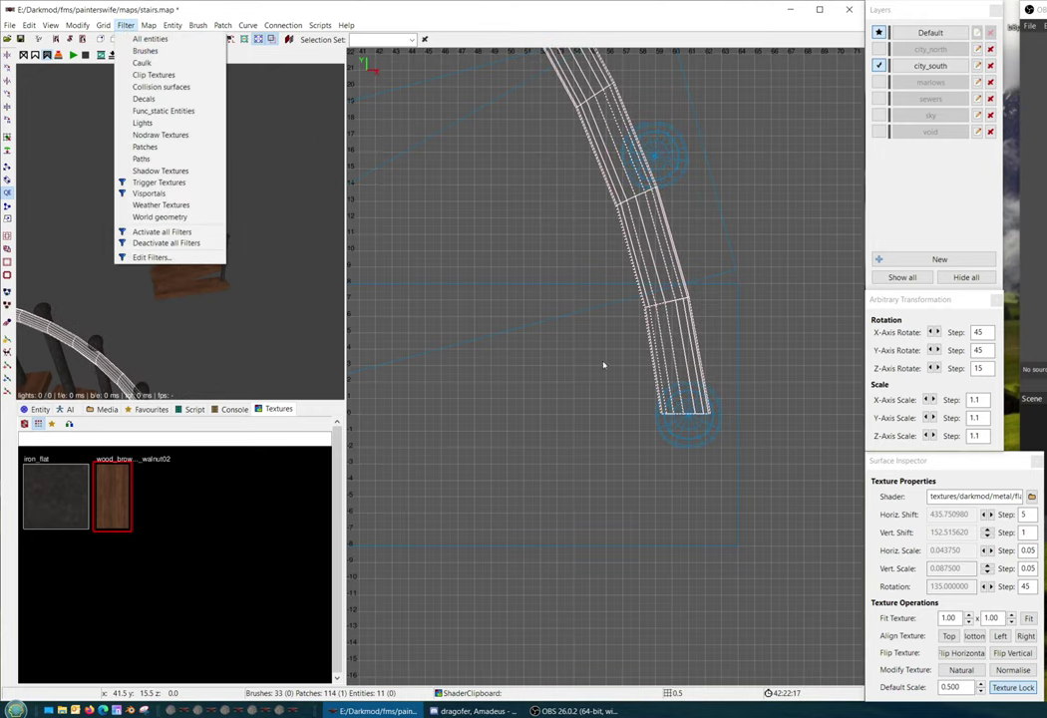
pyautogui.click(689, 434)
pyautogui.scroll(3, 688, 436)
pyautogui.moveTo(645, 402); pyautogui.dragTo(639, 399)
pyautogui.hotkey('ctrl', 'g')
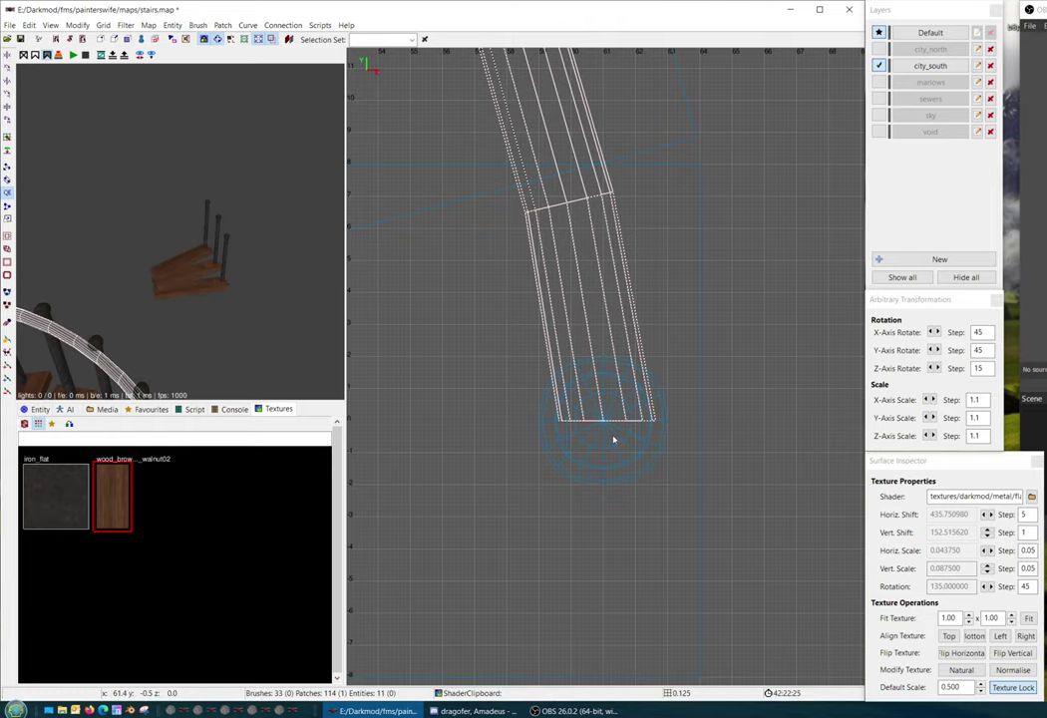
# Raise the handrail about 2 units in the side view so its lower end meets the lowest post just under the ball
pyautogui.hotkey('ctrl', 'Tab')
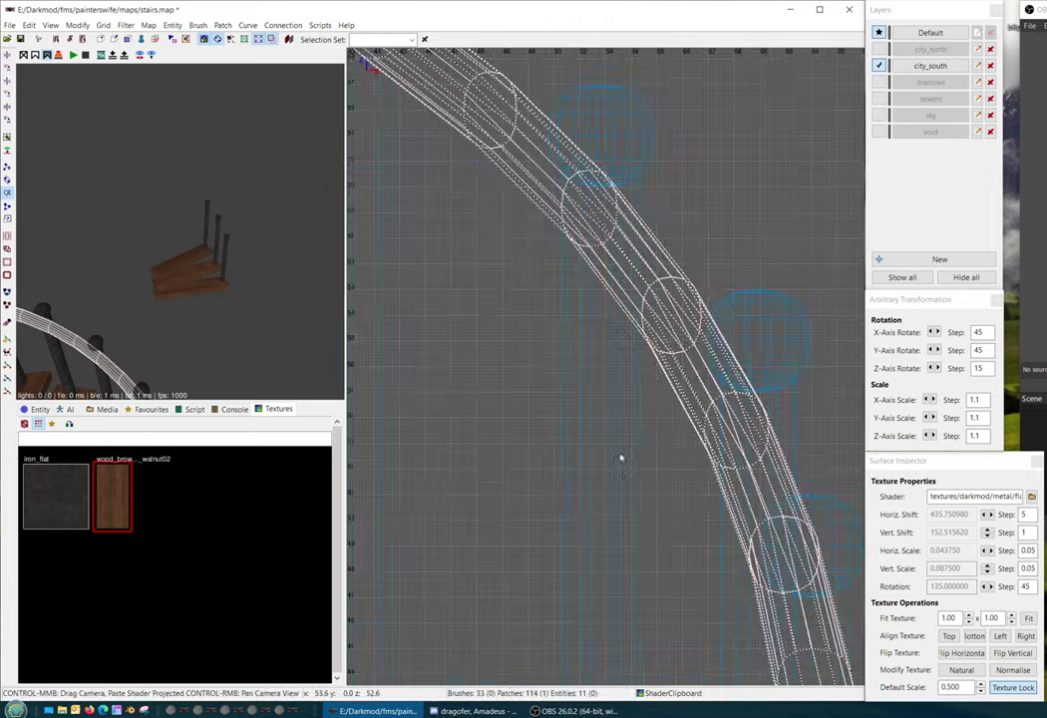
pyautogui.hotkey('ctrl', 'Tab')
pyautogui.scroll(-7, 620, 465)
pyautogui.moveTo(619, 464); pyautogui.dragTo(753, 434, button='right')
pyautogui.scroll(6, 620, 392)
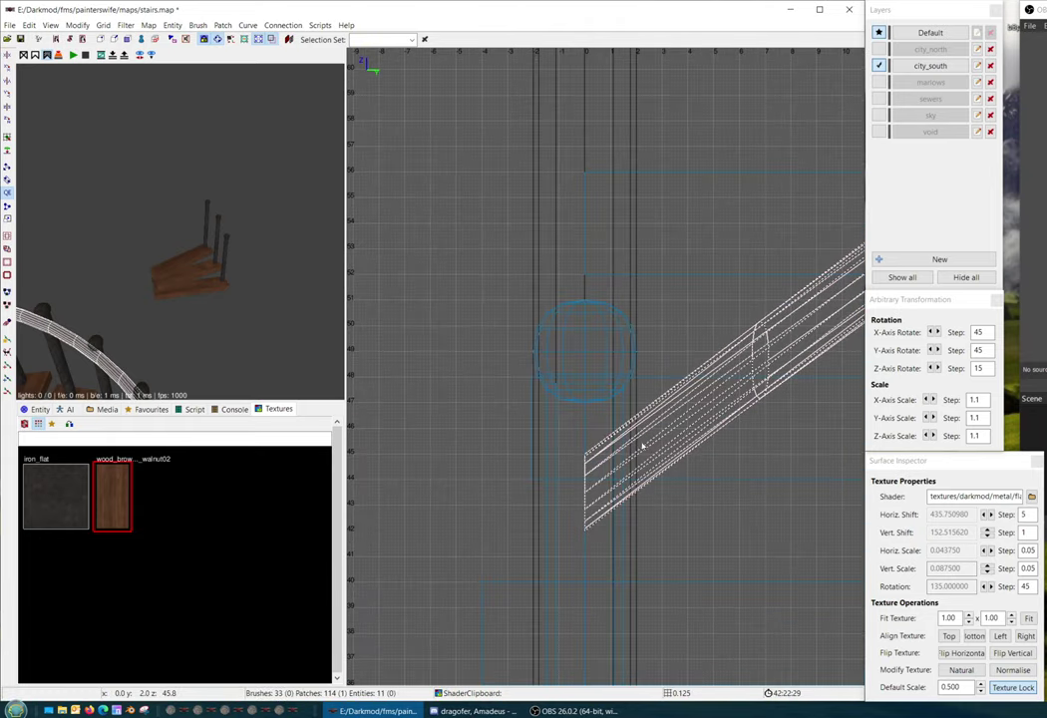
pyautogui.moveTo(639, 465); pyautogui.dragTo(642, 397)
pyautogui.rightClick(181, 231)
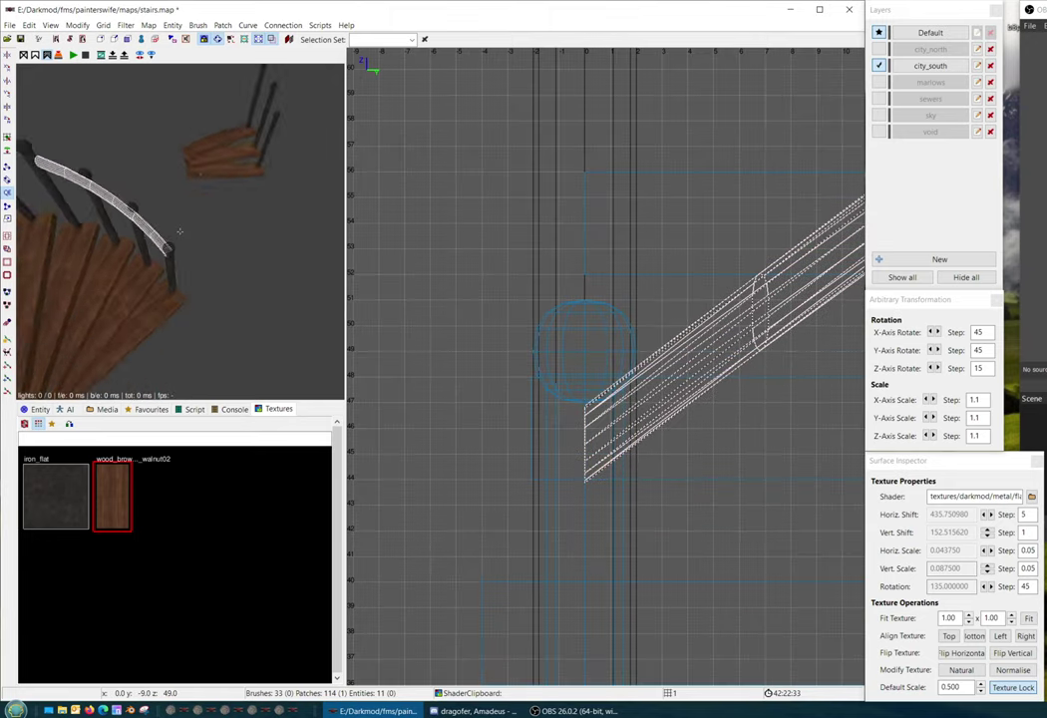
pyautogui.scroll(4, 180, 231)
pyautogui.scroll(3, 181, 232)
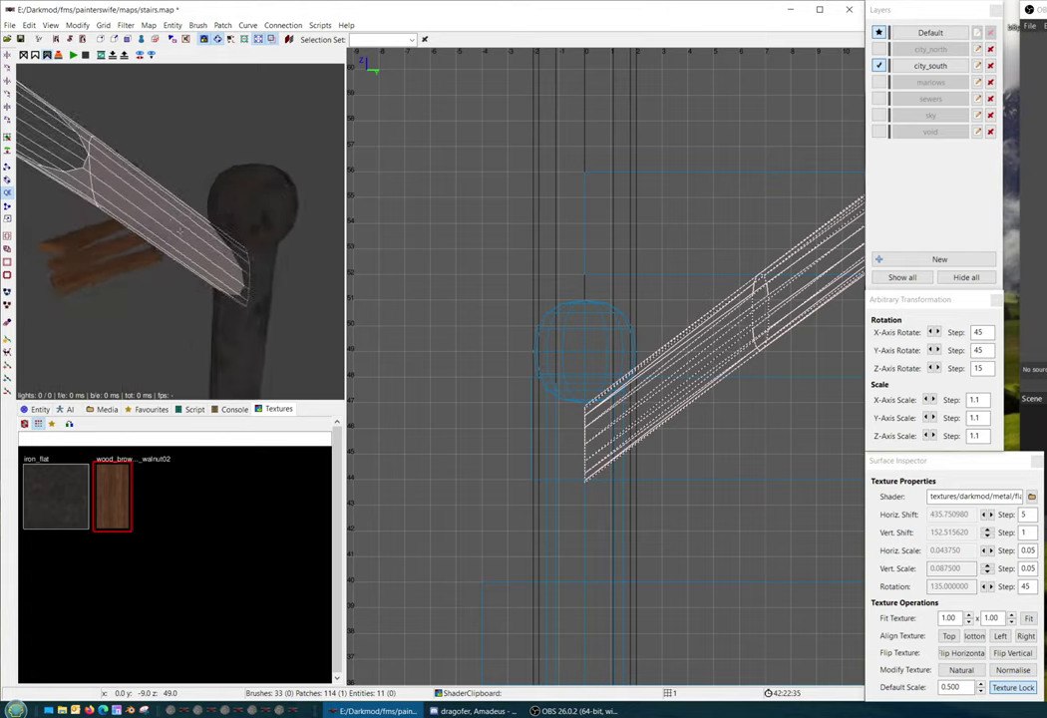
pyautogui.scroll(-3, 180, 231)
pyautogui.rightClick(233, 278)
# Select the control vertices at the handrail's upper end and rotate them 45° about the Z axis in 15° steps
pyautogui.scroll(-8, 639, 286)
pyautogui.moveTo(643, 286); pyautogui.dragTo(520, 364, button='right')
pyautogui.hotkey('ctrl', 'Tab')
pyautogui.hotkey('ctrl', 'Tab')
pyautogui.hotkey('ctrl', 'Tab')
pyautogui.moveTo(639, 312); pyautogui.dragTo(684, 327, button='right')
pyautogui.press('v')
pyautogui.keyDown('shift'); pyautogui.moveTo(584, 270); pyautogui.dragTo(640, 334); pyautogui.keyUp('shift')
pyautogui.moveTo(652, 307); pyautogui.dragTo(867, 313, button='right')
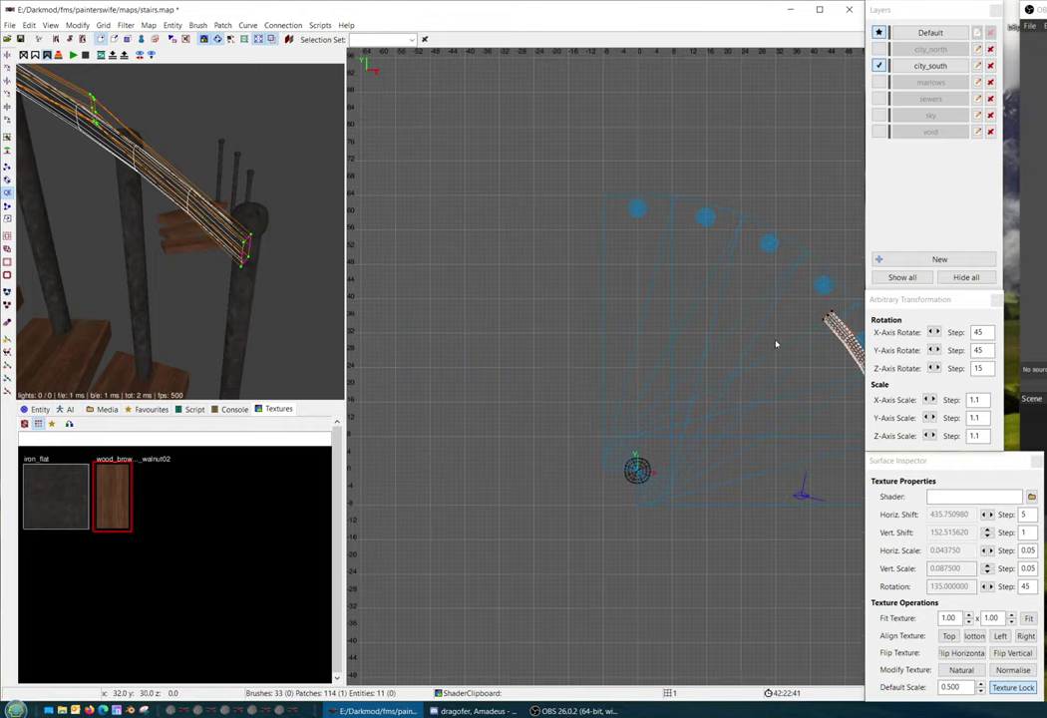
pyautogui.click(931, 368)
pyautogui.click(931, 368)
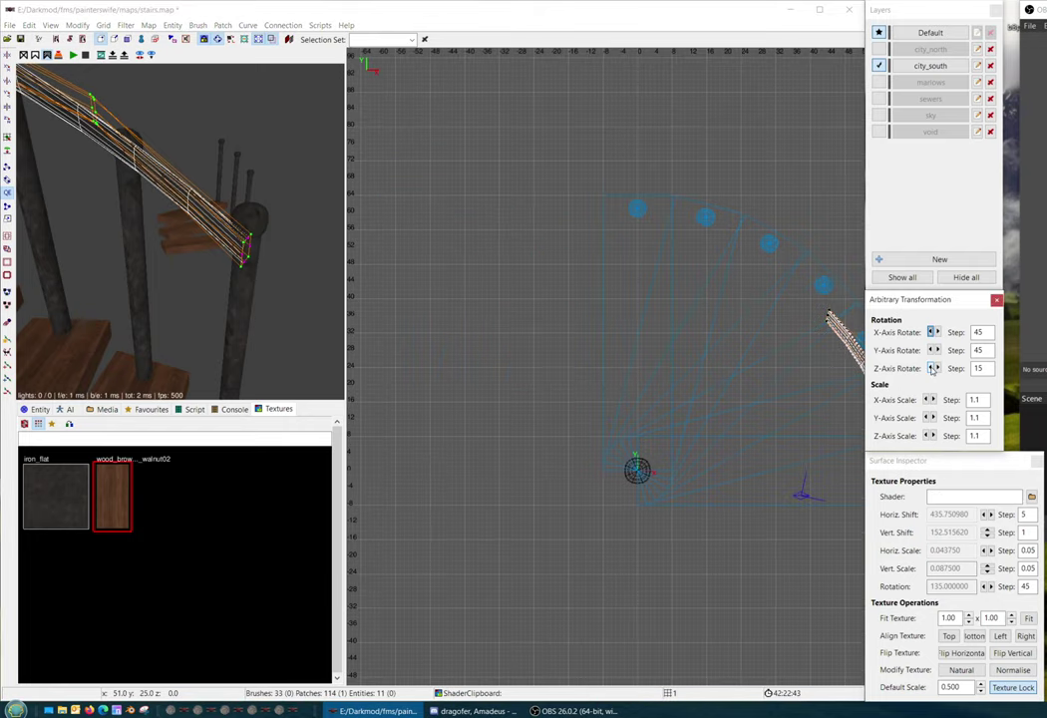
pyautogui.click(932, 369)
# Move the upper-end vertices onto the centre of the topmost outer post in the top view, at about X 0, Y 61
pyautogui.moveTo(741, 359); pyautogui.dragTo(590, 459, button='right')
pyautogui.scroll(3, 741, 359)
pyautogui.moveTo(740, 477); pyautogui.dragTo(682, 272)
pyautogui.moveTo(683, 271); pyautogui.dragTo(676, 293, button='right')
pyautogui.scroll(3, 675, 270)
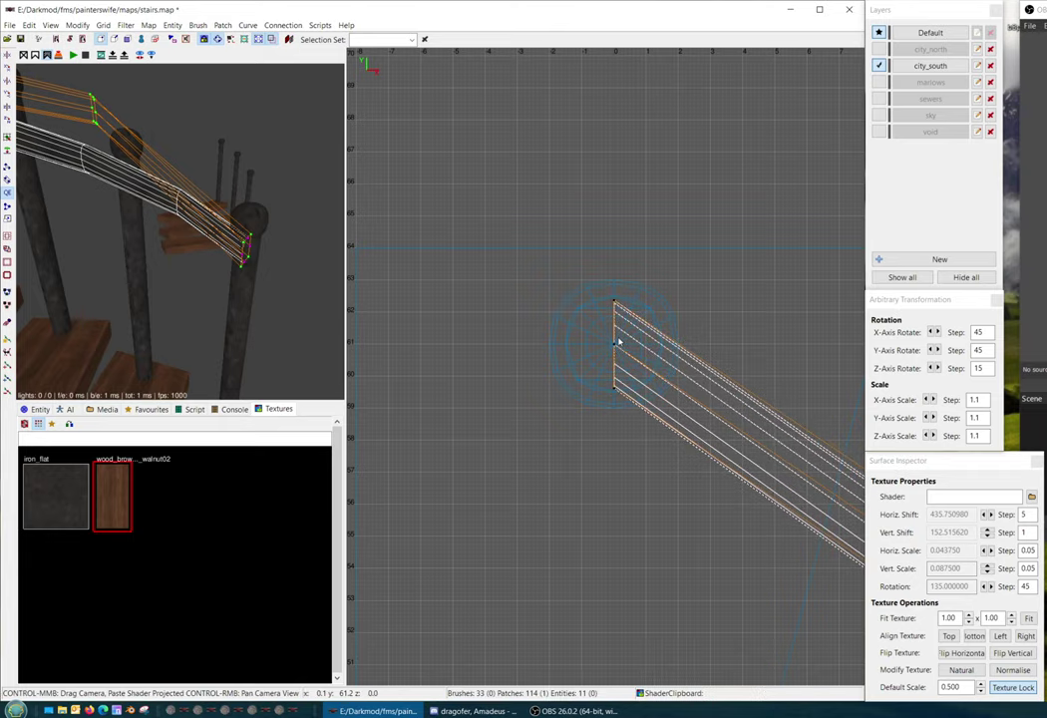
# Raise the upper-end vertices about 22 units to just below the topmost post's ball and snap them to a 0.25 grid
pyautogui.scroll(-2, 650, 334)
pyautogui.hotkey('ctrl', 'Tab')
pyautogui.moveTo(650, 334); pyautogui.dragTo(993, 472, button='right')
pyautogui.scroll(3, 666, 317)
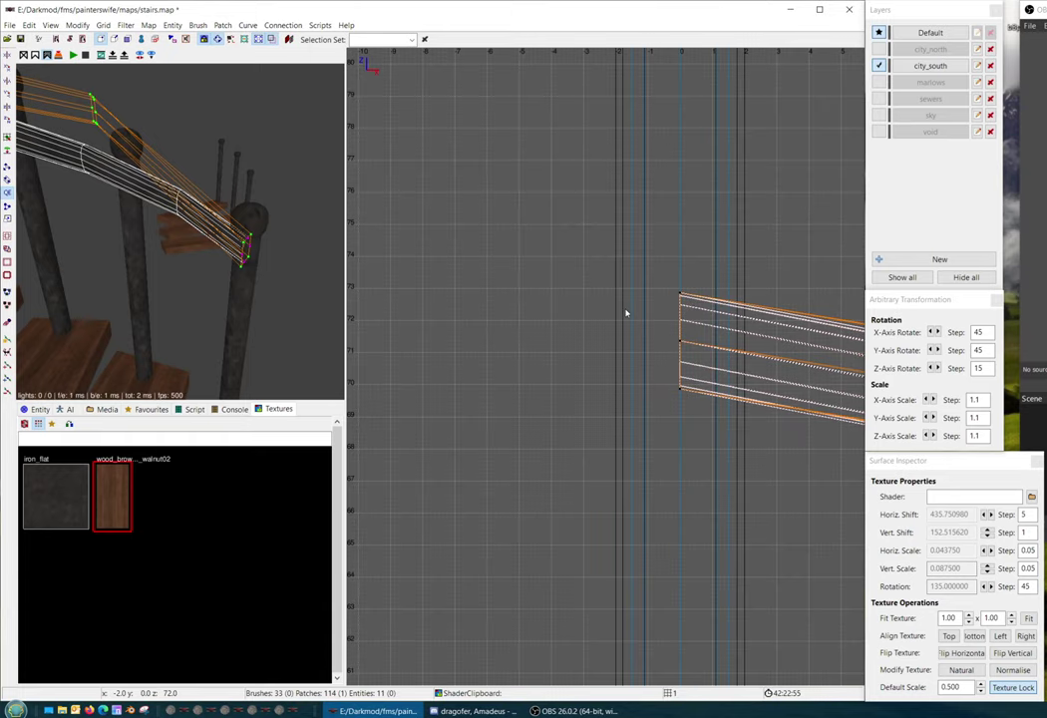
pyautogui.press('1')
pyautogui.moveTo(626, 311); pyautogui.dragTo(523, 577, button='right')
pyautogui.scroll(-3, 560, 507)
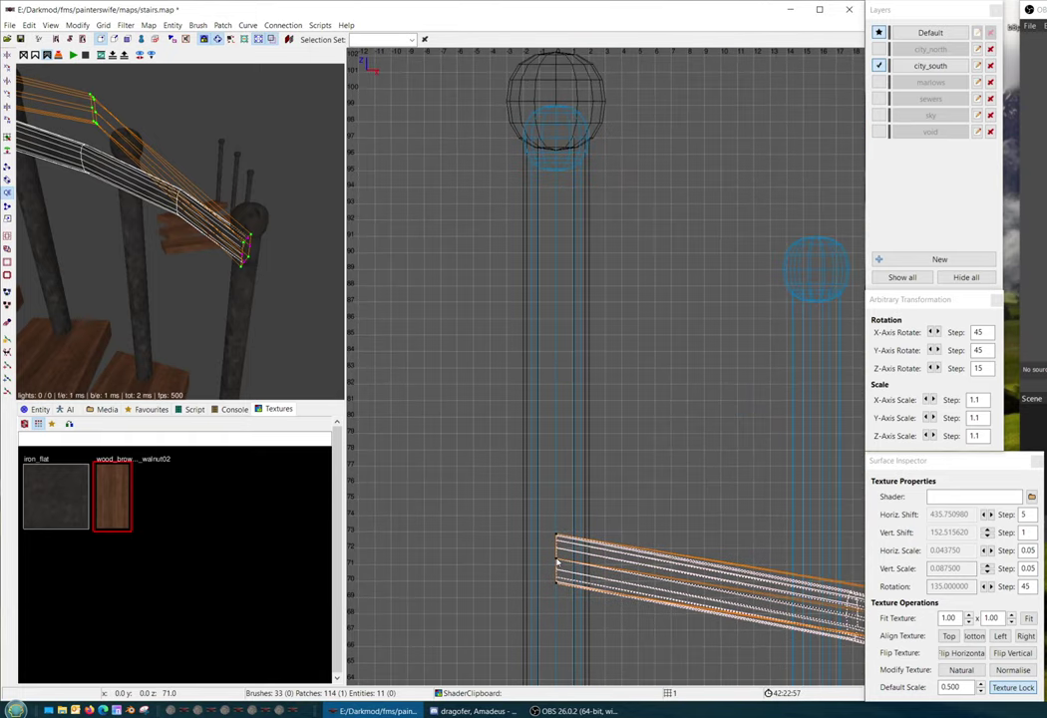
pyautogui.moveTo(558, 561); pyautogui.dragTo(560, 200)
pyautogui.moveTo(561, 201); pyautogui.dragTo(491, 516, button='right')
pyautogui.scroll(3, 555, 226)
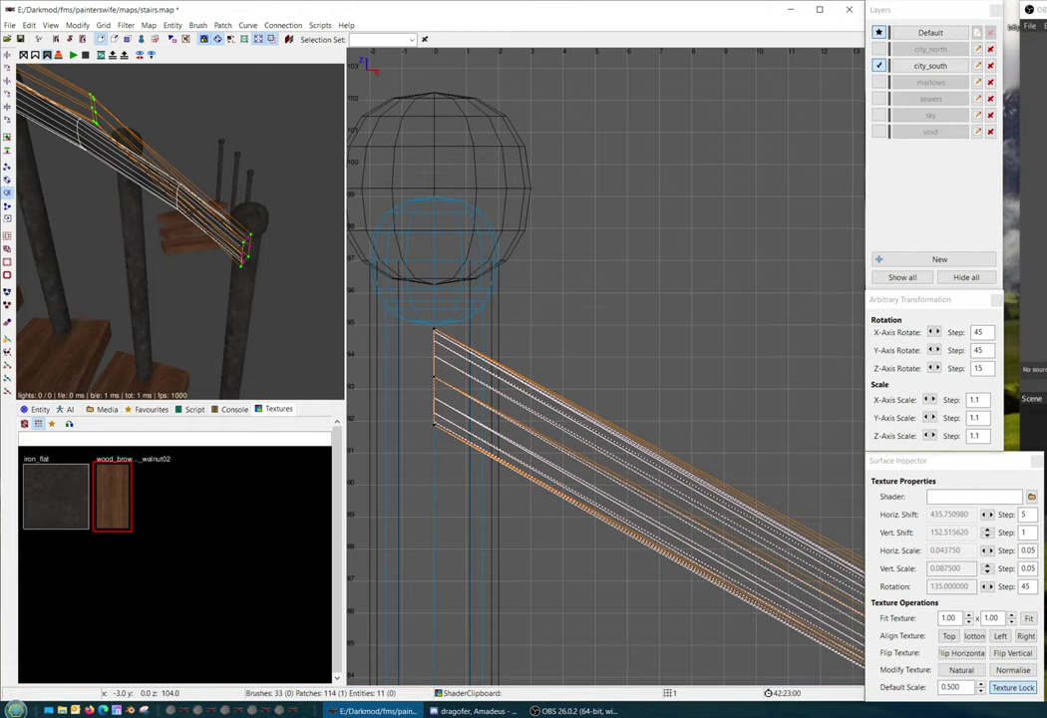
pyautogui.press('[')
pyautogui.press('[')
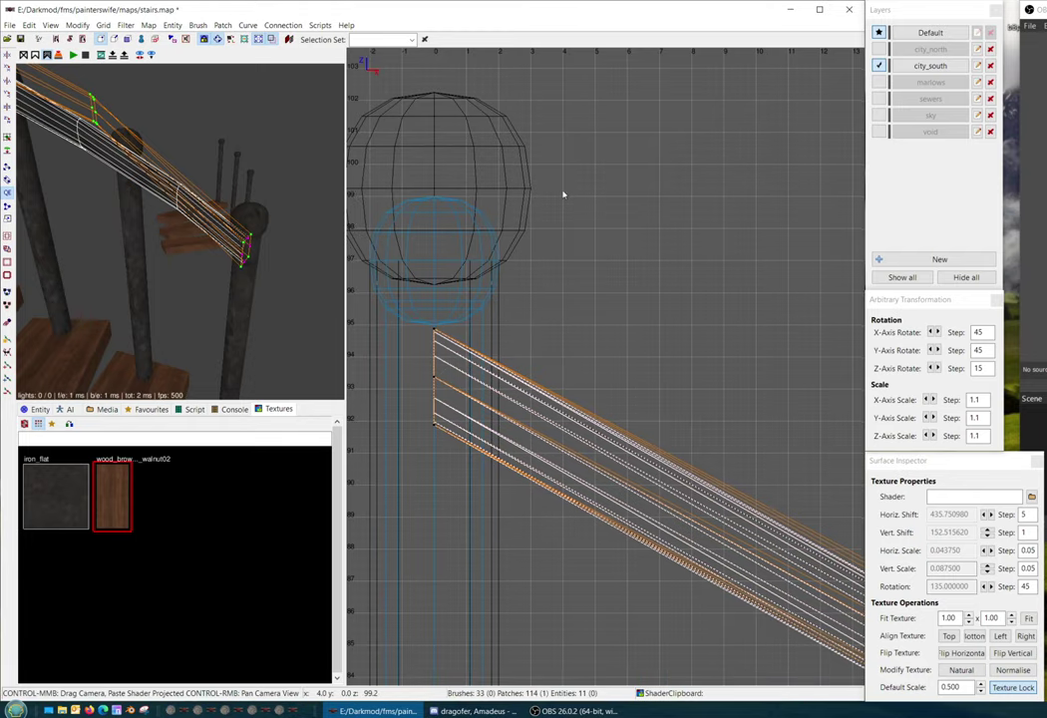
pyautogui.hotkey('ctrl', 'g')
# Select the handrail's middle control vertices and move them about 14 units along Y and 5 units down in the side view
pyautogui.scroll(-4, 566, 199)
pyautogui.moveTo(677, 194); pyautogui.dragTo(348, 44, button='right')
pyautogui.scroll(-3, 572, 219)
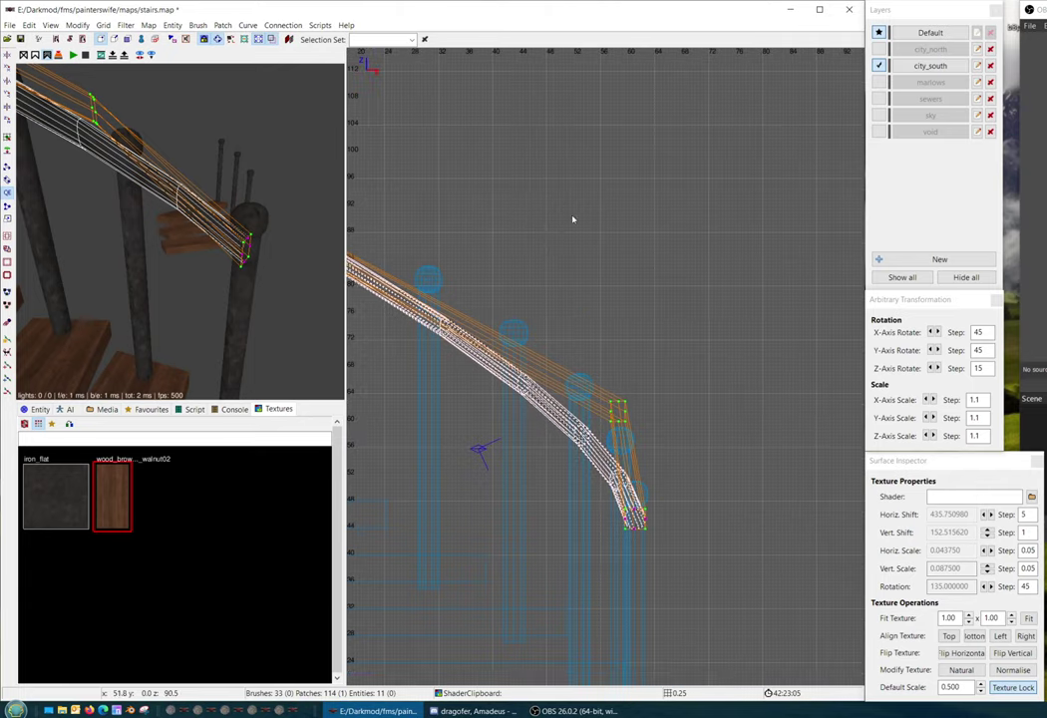
pyautogui.moveTo(528, 331); pyautogui.dragTo(612, 308, button='right')
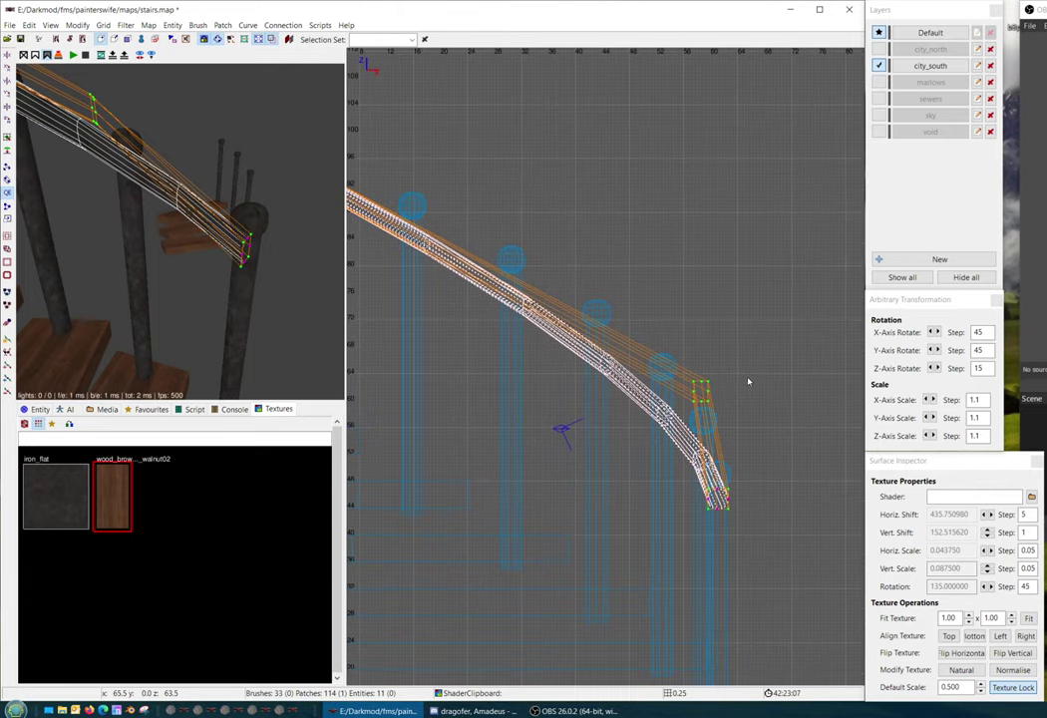
pyautogui.moveTo(312, 247); pyautogui.dragTo(411, 289, button='right')
pyautogui.moveTo(469, 262); pyautogui.dragTo(618, 256, button='right')
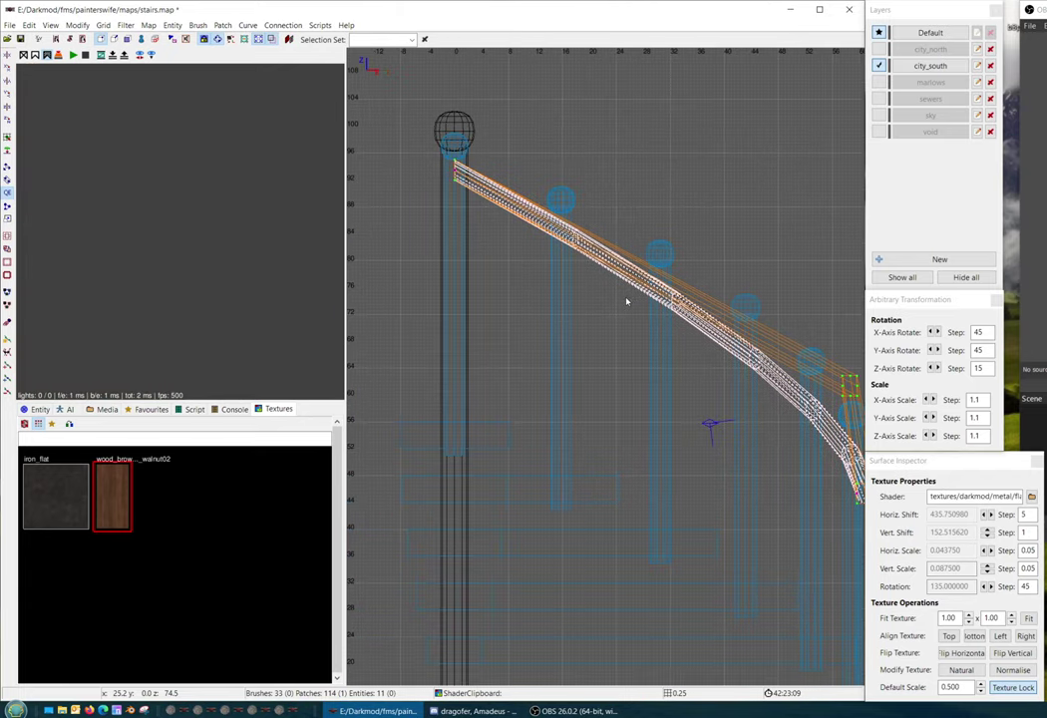
pyautogui.moveTo(667, 367); pyautogui.dragTo(345, 366, button='right')
pyautogui.keyDown('shift'); pyautogui.moveTo(479, 358); pyautogui.dragTo(597, 418); pyautogui.keyUp('shift')
pyautogui.scroll(-4, 600, 399)
pyautogui.moveTo(634, 378); pyautogui.dragTo(706, 378, button='right')
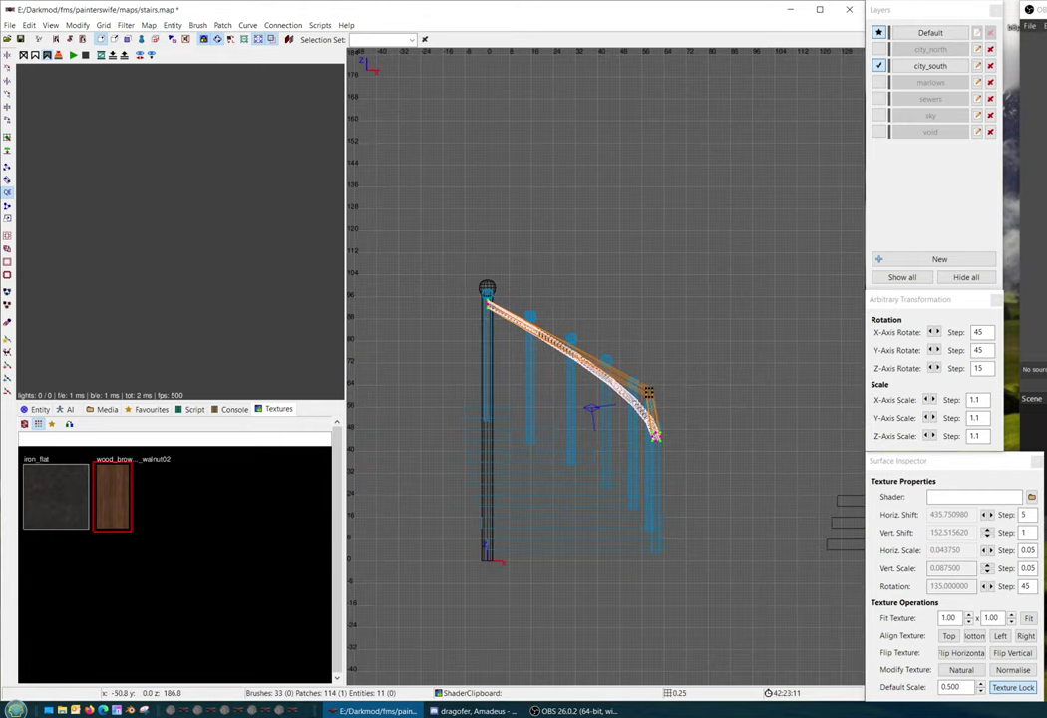
pyautogui.hotkey('ctrl', 'Tab')
pyautogui.scroll(5, 634, 377)
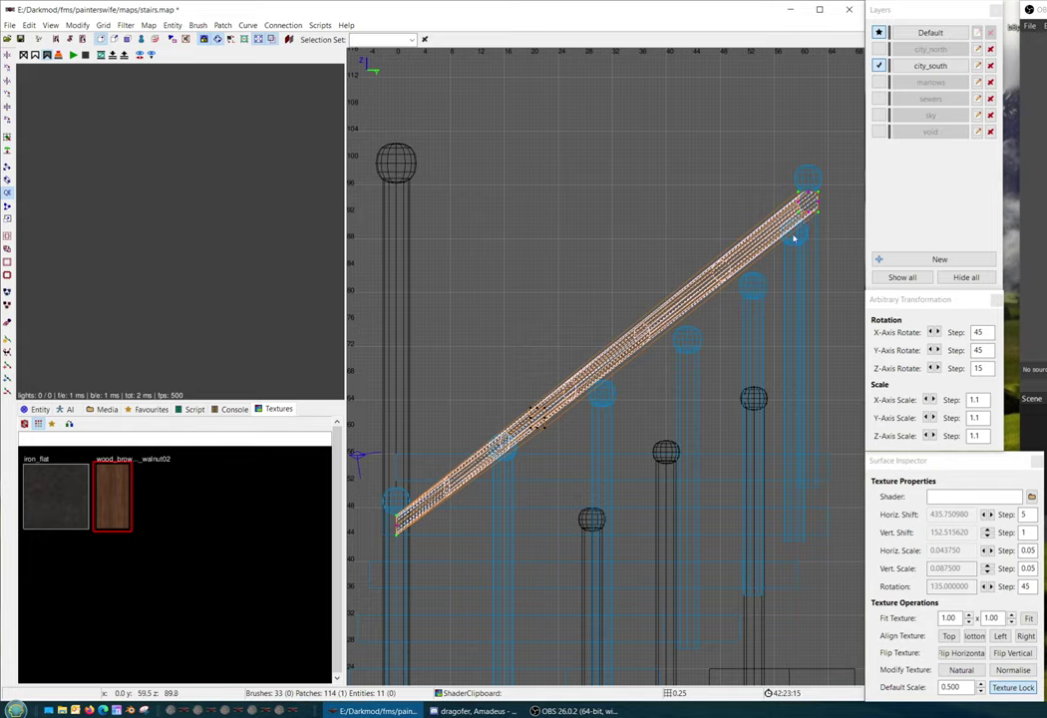
pyautogui.moveTo(547, 429); pyautogui.dragTo(642, 460)
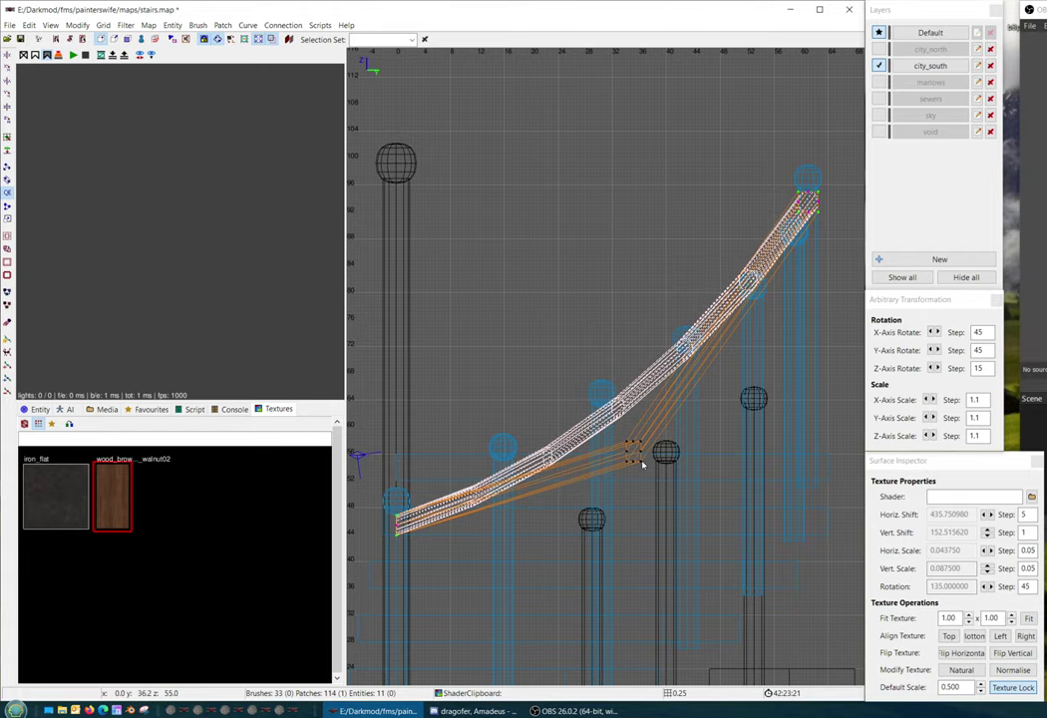
# Move the middle vertices outward about 22 units along Y in the top view so the handrail curves over the outer posts
pyautogui.hotkey('ctrl', 'Tab')
pyautogui.moveTo(662, 437); pyautogui.dragTo(612, 559, button='right')
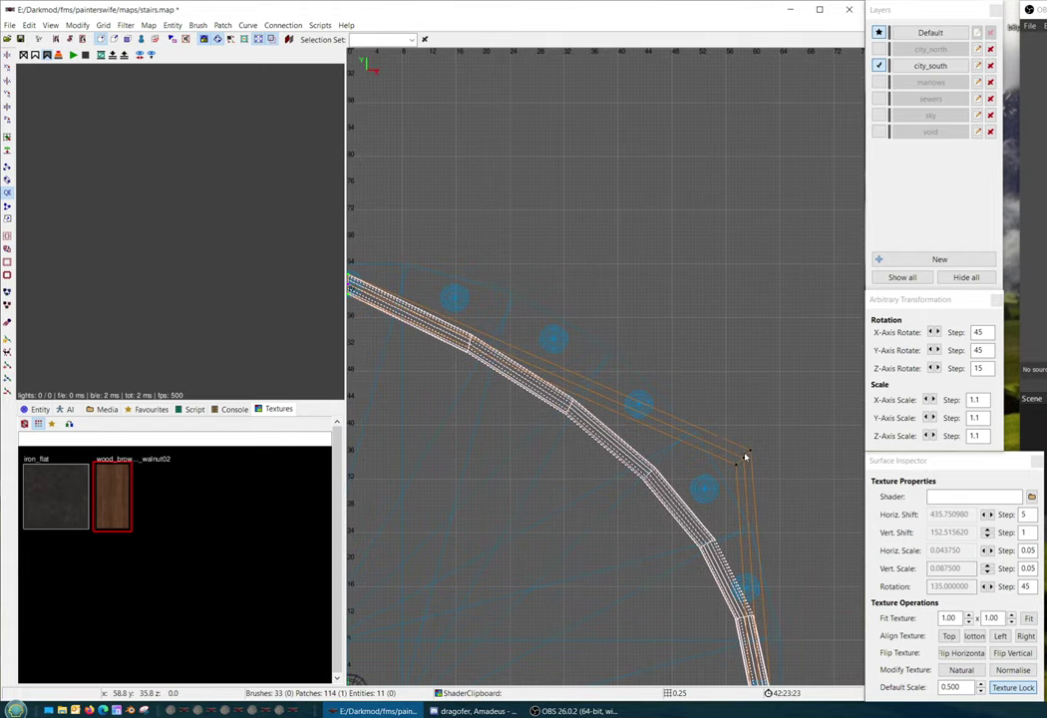
pyautogui.moveTo(750, 455); pyautogui.dragTo(729, 304)
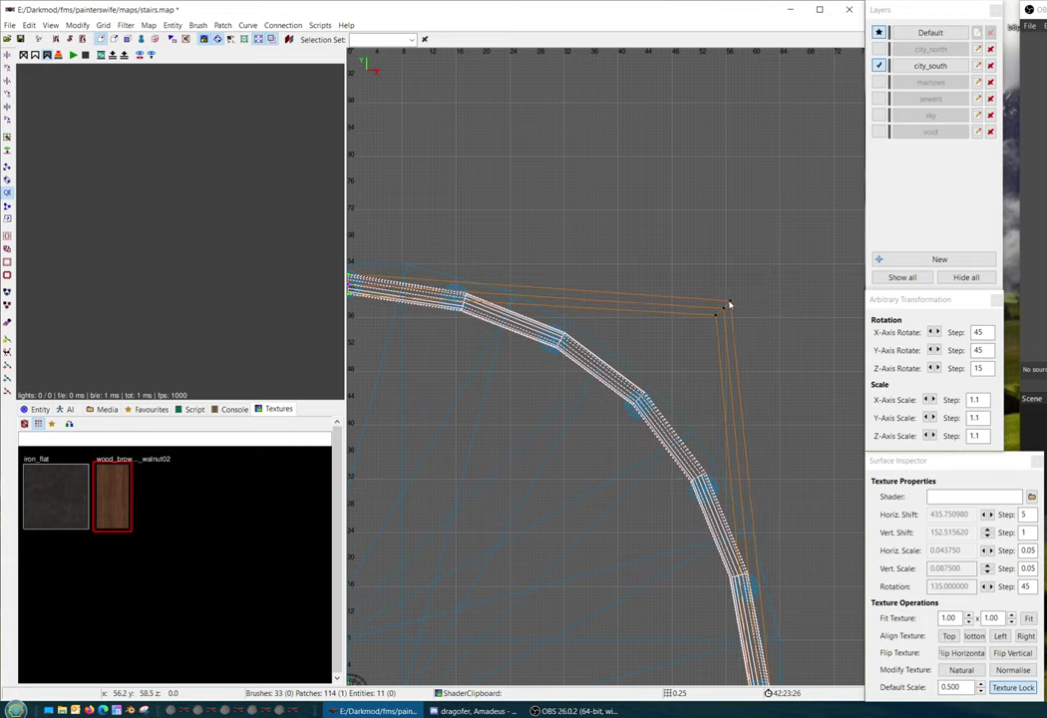
pyautogui.moveTo(730, 304); pyautogui.dragTo(813, 282, button='right')
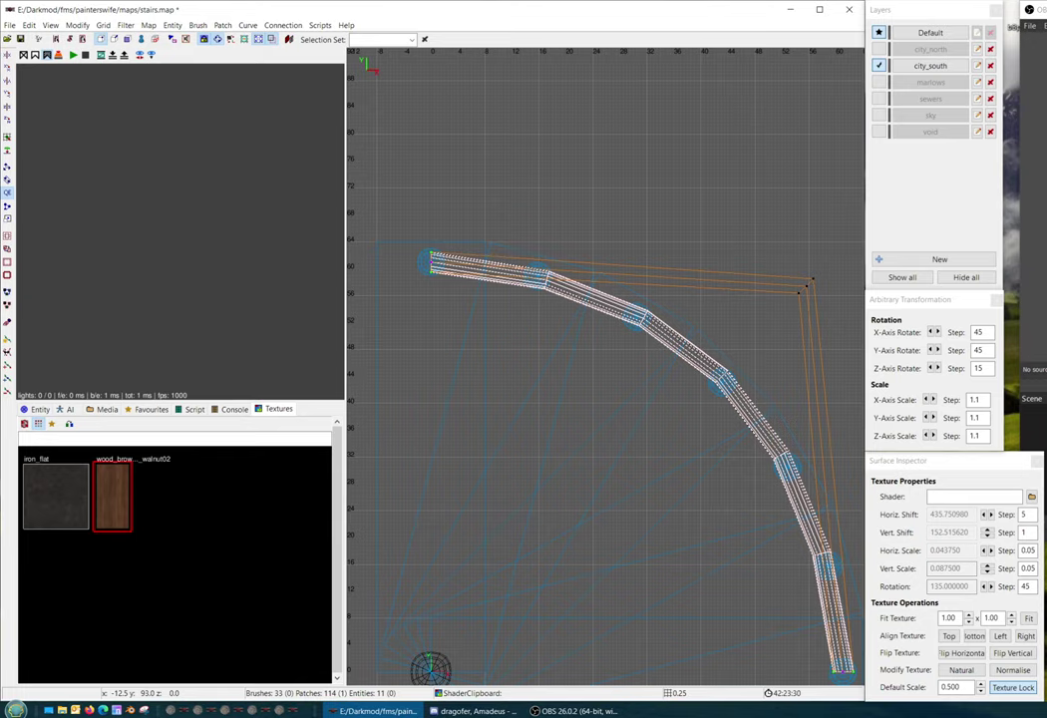
pyautogui.scroll(1, 729, 303)
pyautogui.moveTo(729, 303); pyautogui.dragTo(680, 309, button='right')
pyautogui.scroll(-3, 729, 303)
pyautogui.scroll(5, 729, 304)
pyautogui.scroll(-5, 691, 353)
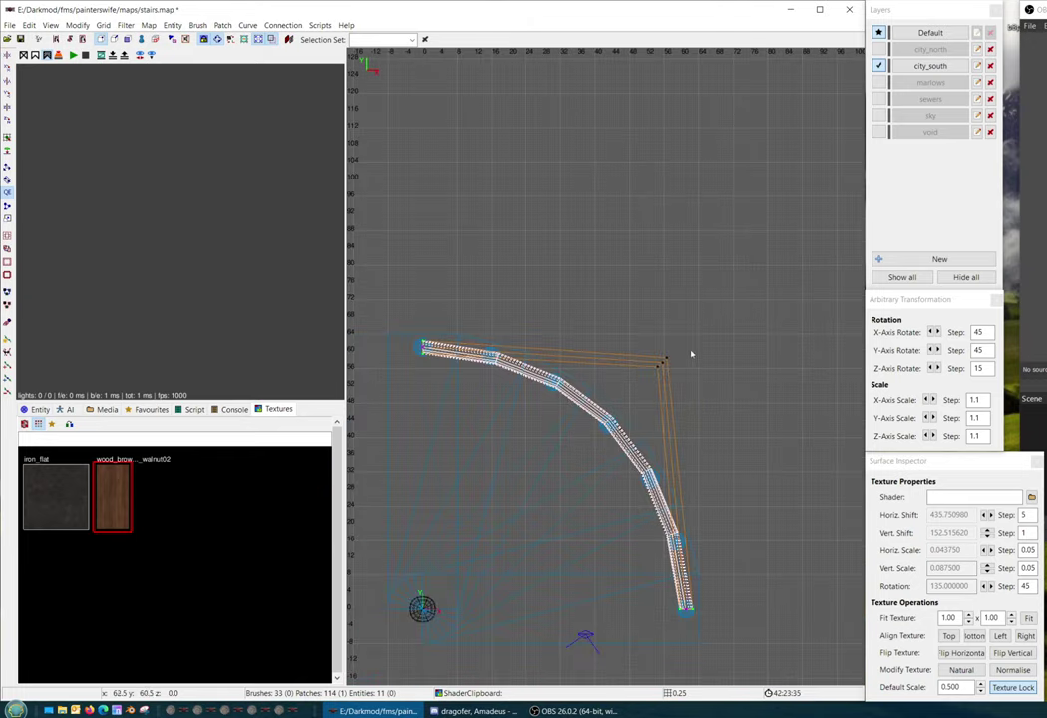
# Nudge the middle vertices about 1.5 units in X and Y in the top view to align the curve with the outer posts
pyautogui.moveTo(666, 362)
pyautogui.mouseDown()
pyautogui.moveTo(704, 352)
pyautogui.moveTo(660, 355)
pyautogui.mouseUp()
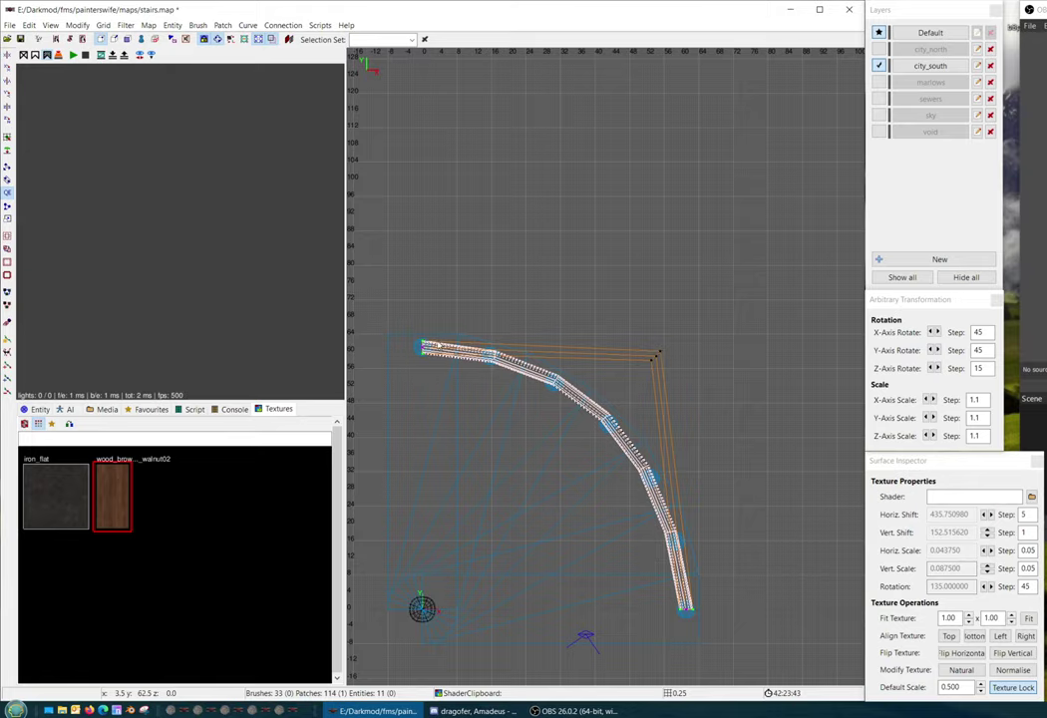
pyautogui.moveTo(717, 594); pyautogui.dragTo(736, 606, button='right')
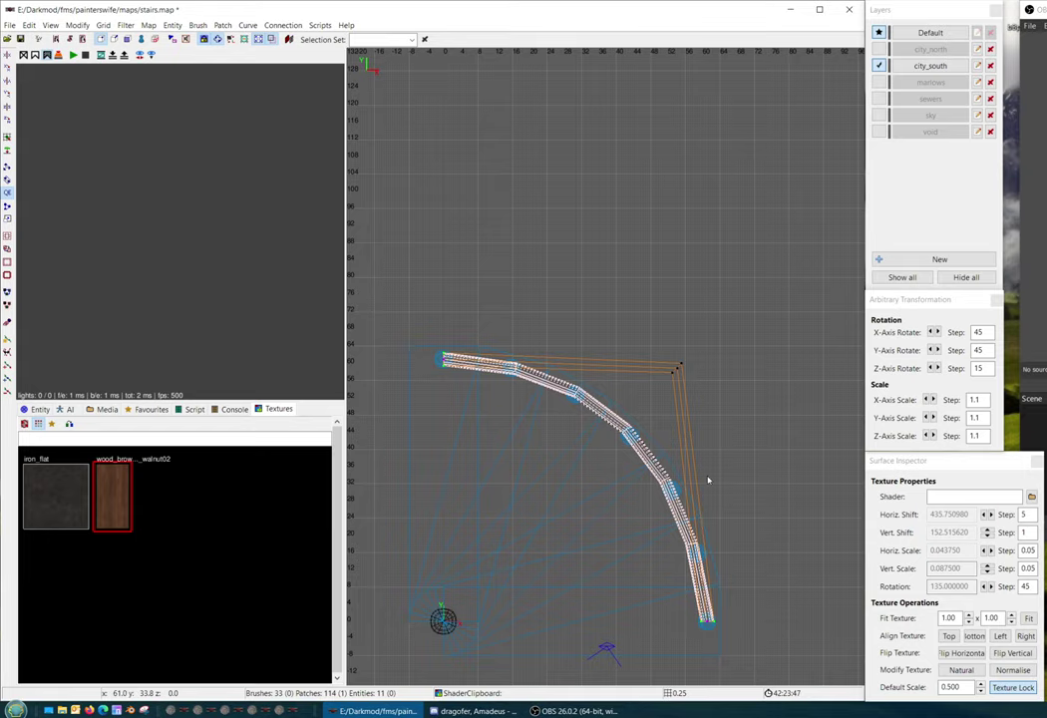
pyautogui.scroll(3, 698, 477)
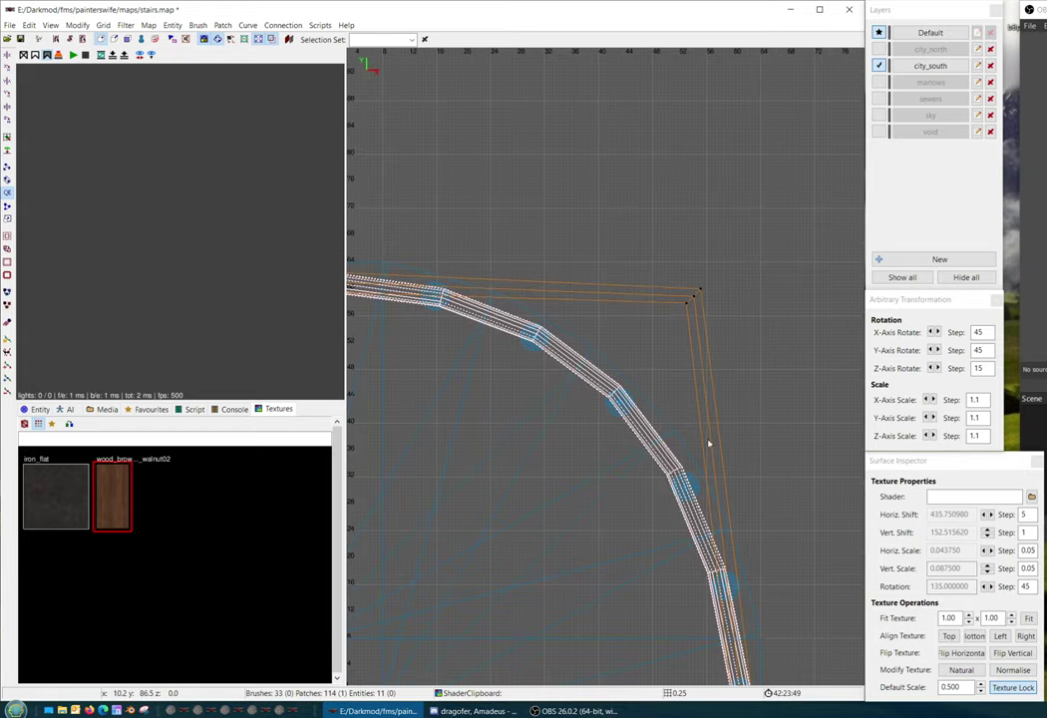
pyautogui.scroll(-3, 689, 304)
pyautogui.scroll(3, 524, 265)
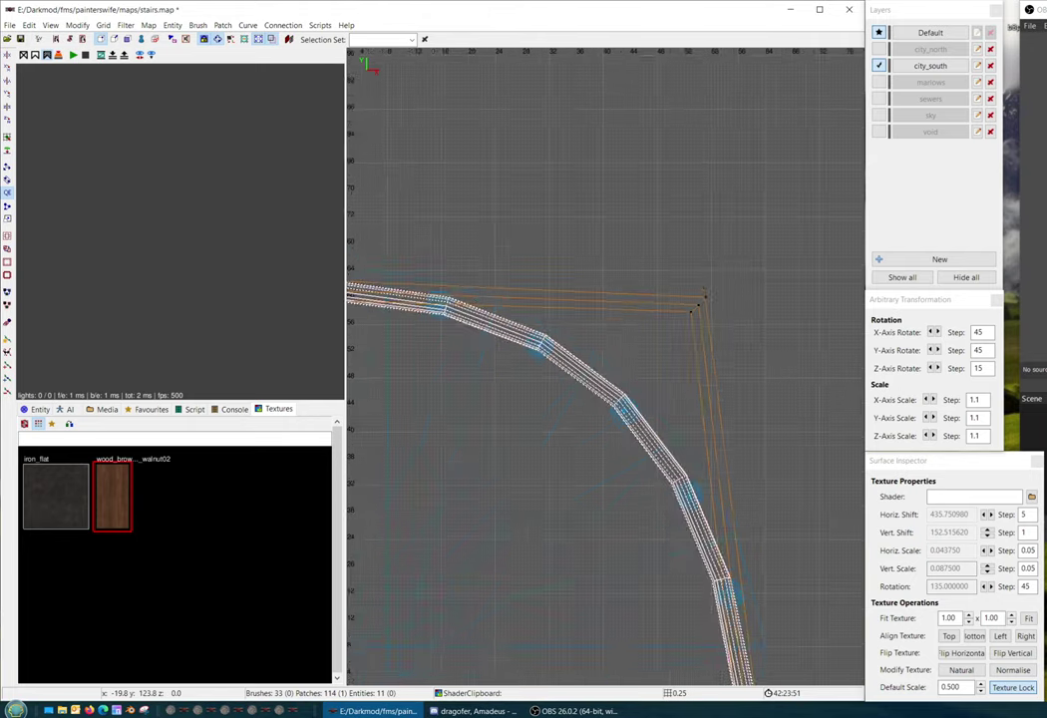
# Try to insert two columns at the beginning of the handrail patch
pyautogui.click(126, 26)
pyautogui.moveTo(193, 27)
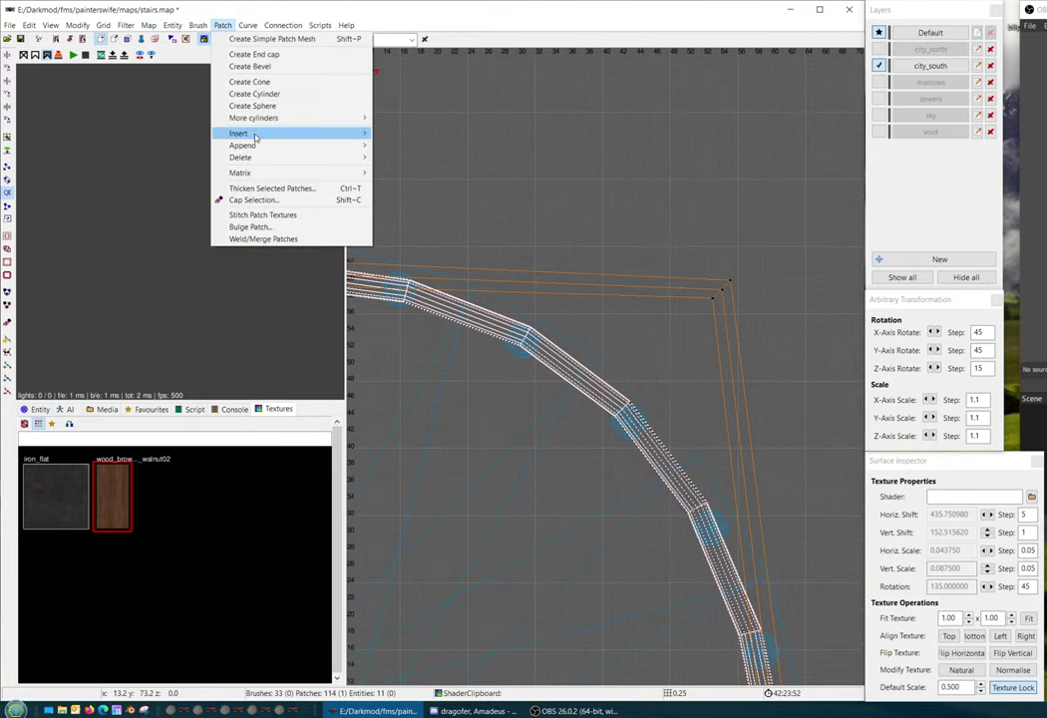
pyautogui.moveTo(256, 136)
pyautogui.click(436, 135)
pyautogui.scroll(-2, 631, 353)
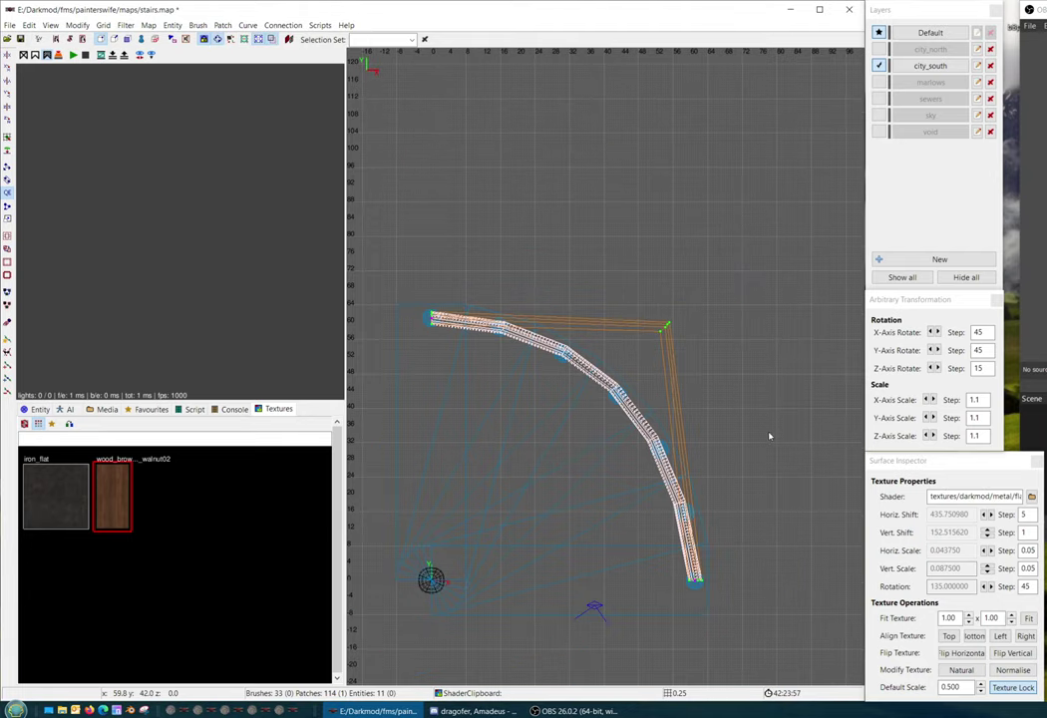
# Insert two rows at the beginning of the handrail patch to add control vertices along its length
pyautogui.click(247, 25)
pyautogui.moveTo(222, 25)
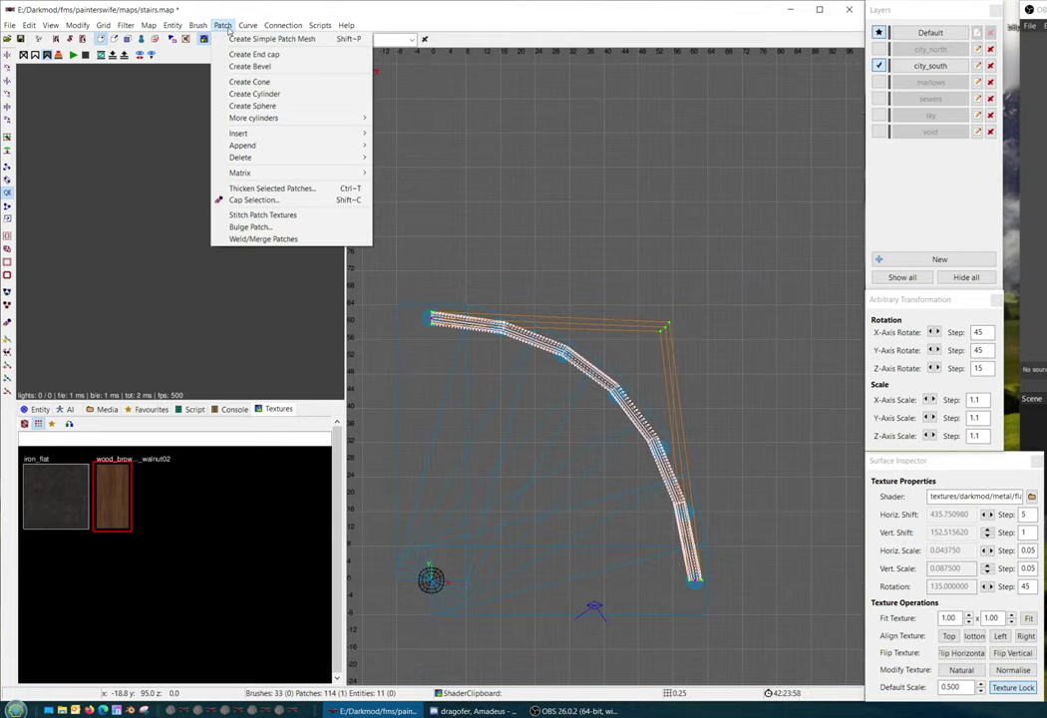
pyautogui.moveTo(239, 133)
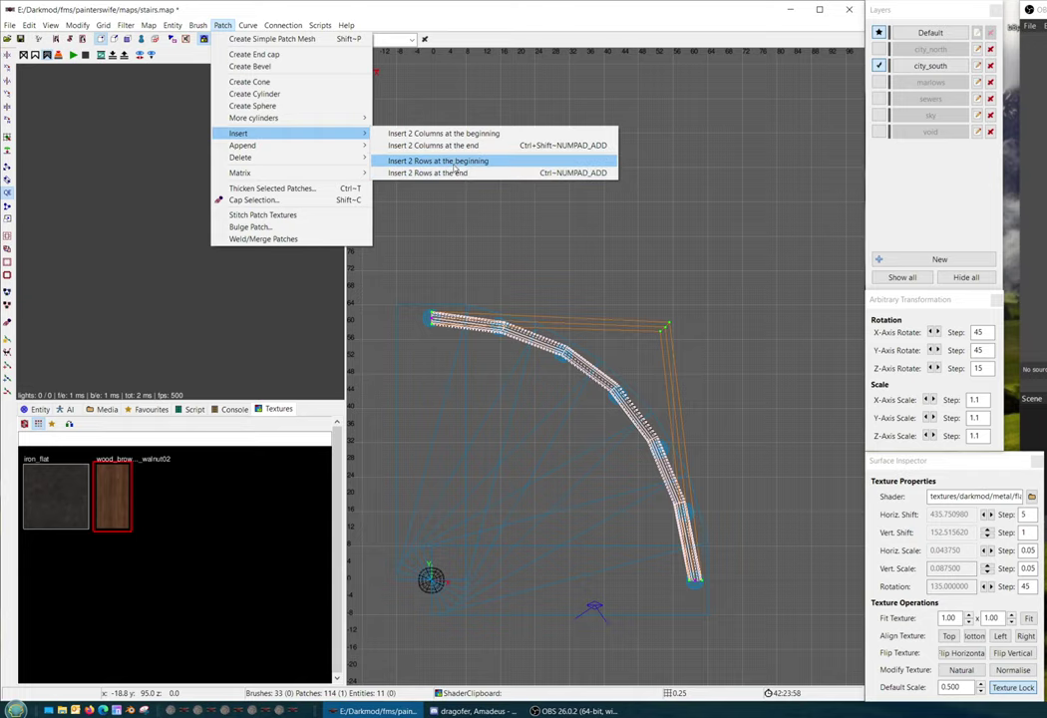
pyautogui.click(439, 160)
pyautogui.scroll(1, 556, 256)
pyautogui.rightClick(621, 341)
pyautogui.click(645, 252)
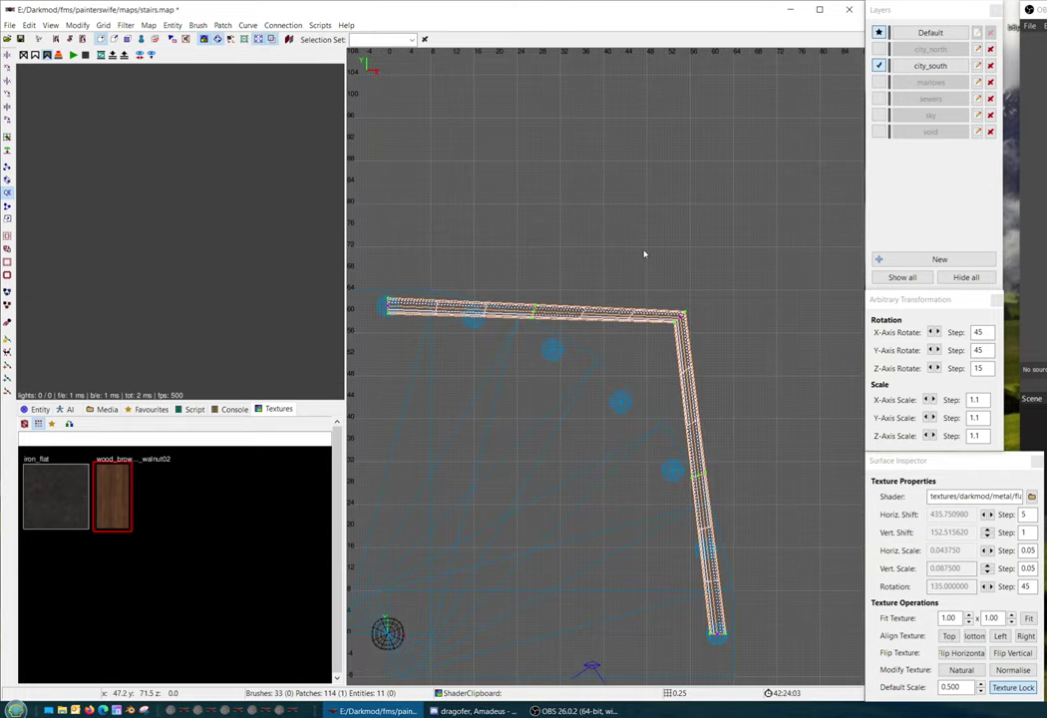
# Select the handrail's middle control vertices and move them inward onto the fourth outer post, at about X 43, Y 43 in the top view
pyautogui.scroll(1, 677, 314)
pyautogui.keyDown('shift'); pyautogui.moveTo(668, 275); pyautogui.dragTo(618, 420); pyautogui.keyUp('shift')
pyautogui.scroll(6, 618, 420)
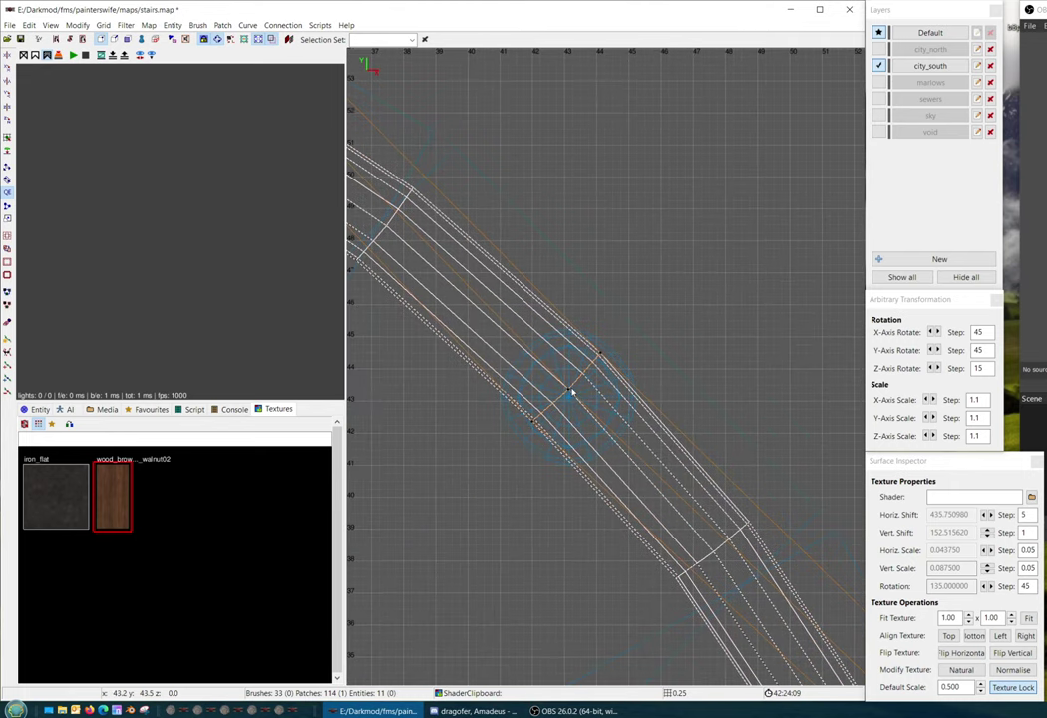
pyautogui.scroll(-5, 568, 396)
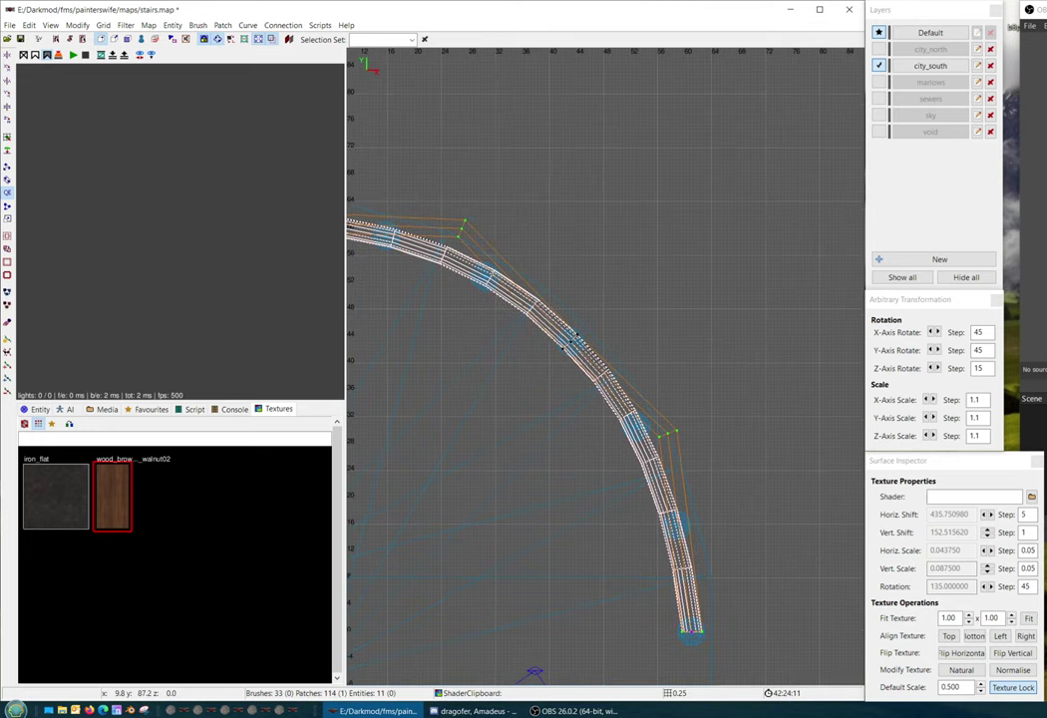
# Move the vertices between the middle and the lower end about 2.75 units outward in X and 3 units down in Y
pyautogui.keyDown('shift'); pyautogui.moveTo(643, 404); pyautogui.dragTo(700, 481); pyautogui.keyUp('shift')
pyautogui.moveTo(700, 482); pyautogui.dragTo(610, 365, button='right')
pyautogui.scroll(4, 604, 349)
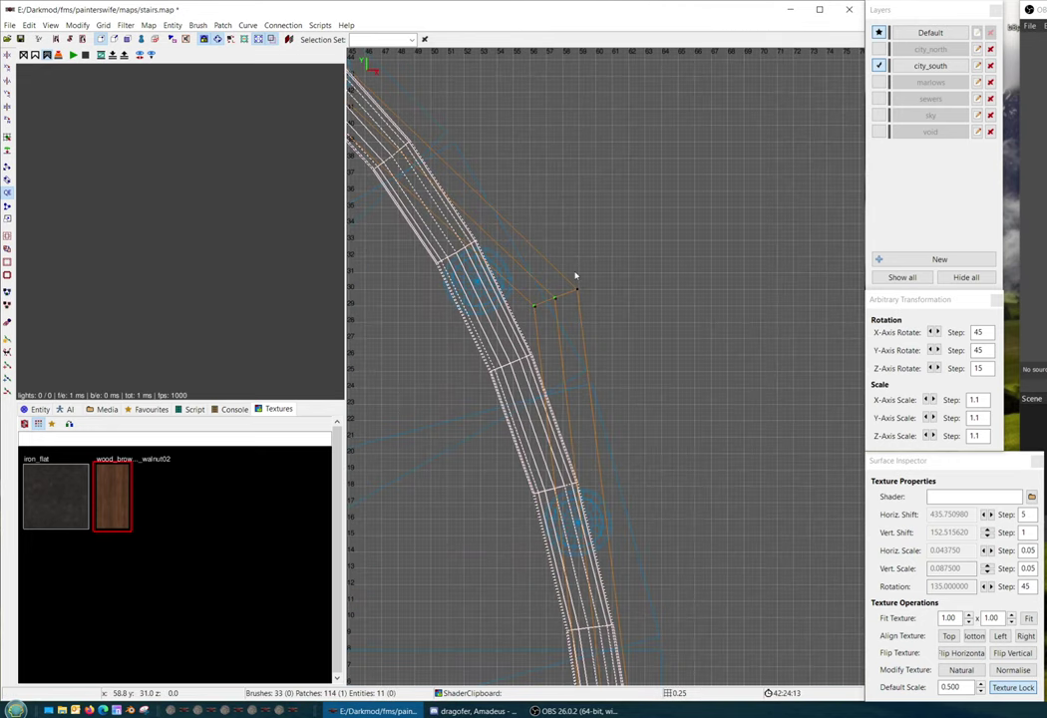
pyautogui.scroll(-3, 650, 332)
pyautogui.scroll(3, 625, 340)
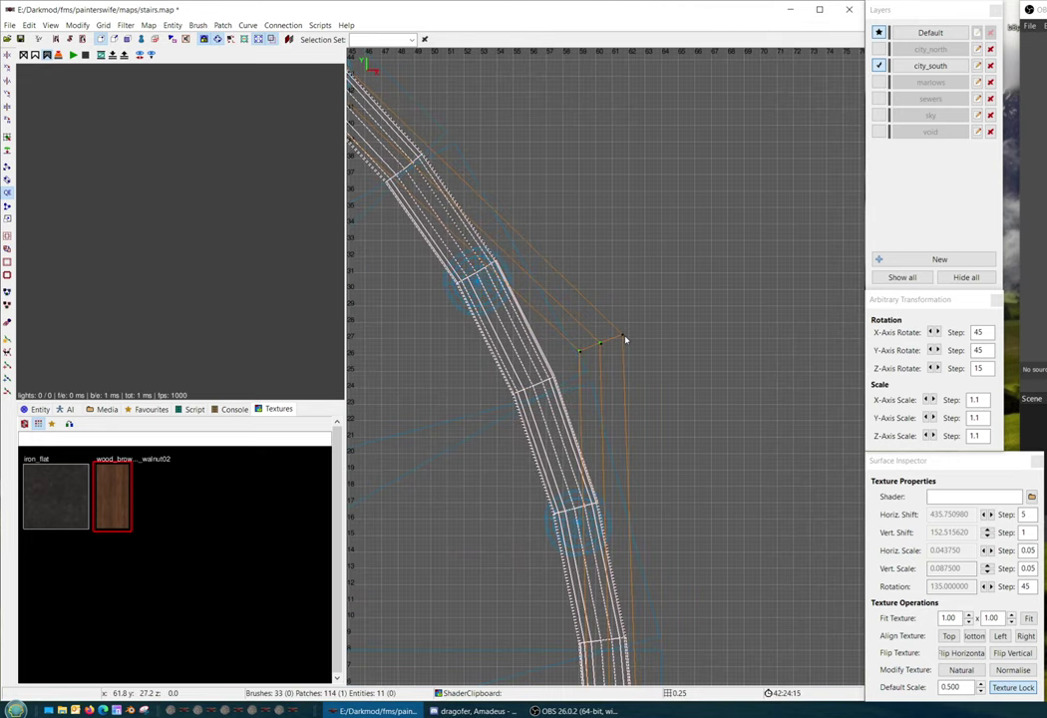
pyautogui.moveTo(624, 337); pyautogui.dragTo(625, 341)
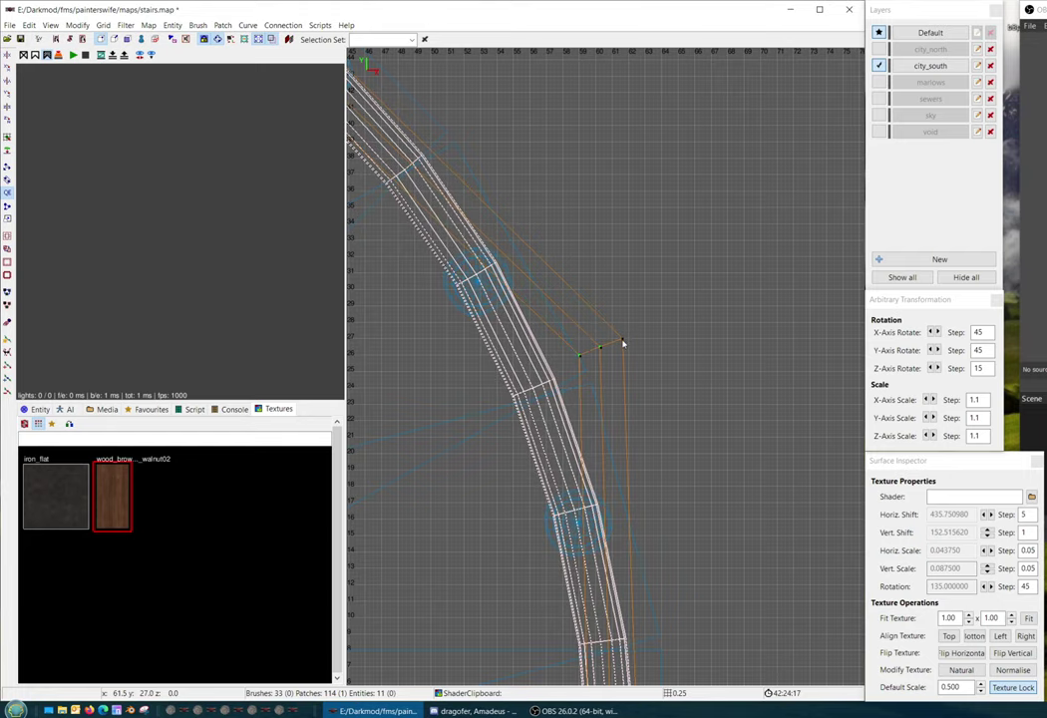
# Move the vertices between the middle and the upper end about 1.75 units back in X and 1 unit up in Y
pyautogui.scroll(-4, 625, 342)
pyautogui.moveTo(625, 343); pyautogui.dragTo(948, 550, button='right')
pyautogui.scroll(4, 609, 304)
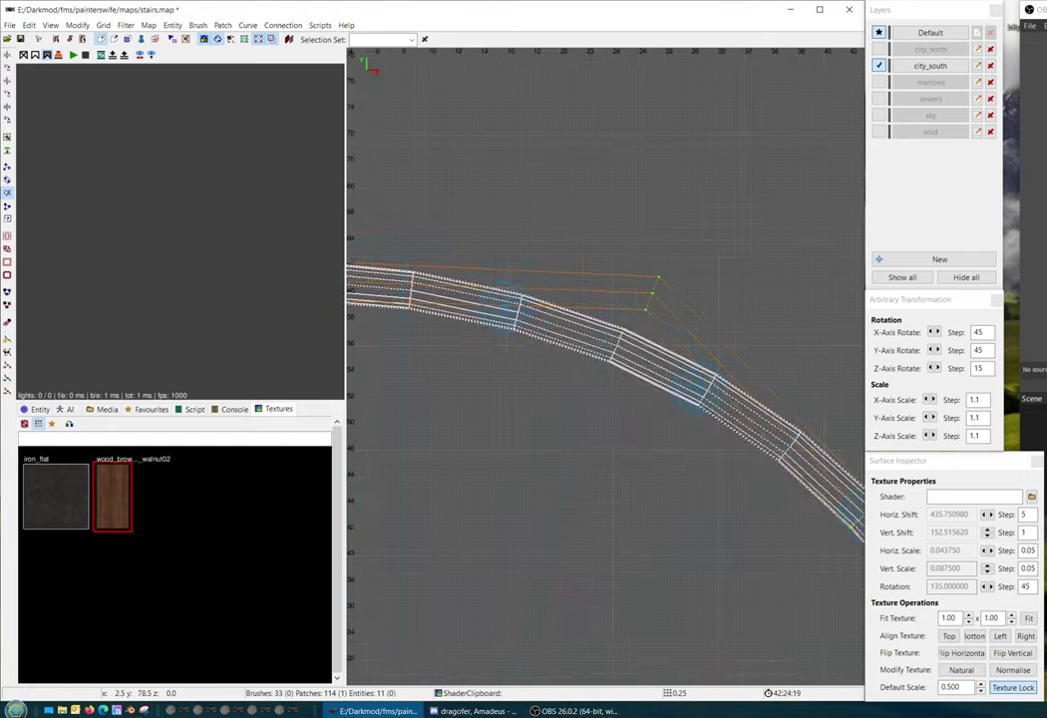
pyautogui.press('Escape')
pyautogui.keyDown('shift'); pyautogui.moveTo(563, 204); pyautogui.dragTo(666, 315); pyautogui.keyUp('shift')
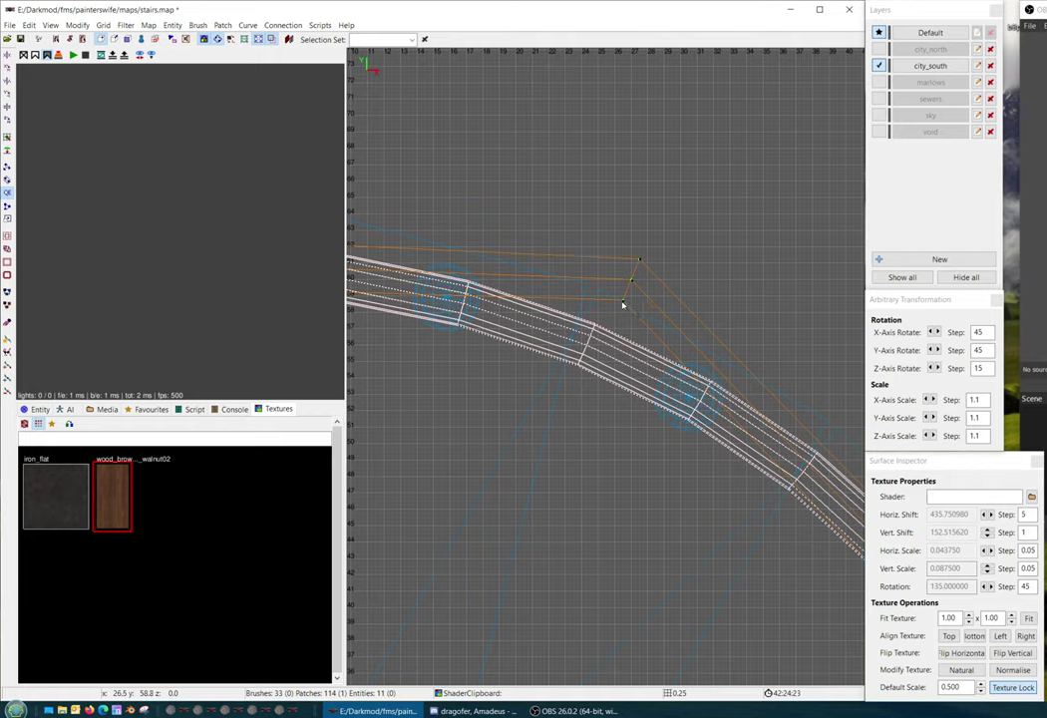
pyautogui.moveTo(623, 304); pyautogui.dragTo(594, 289)
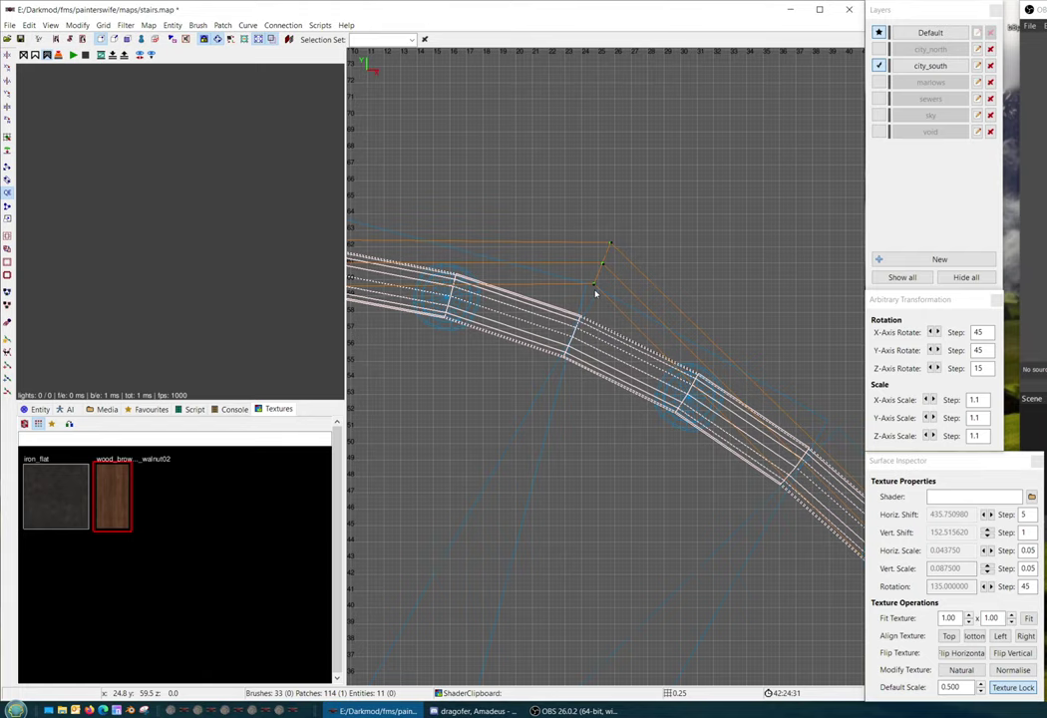
# In the XZ side view, raise the handrail's middle control vertices about 13 units to just below the fourth post's ball, using grid size 1
pyautogui.scroll(-5, 730, 341)
pyautogui.hotkey('ctrl', 'Tab')
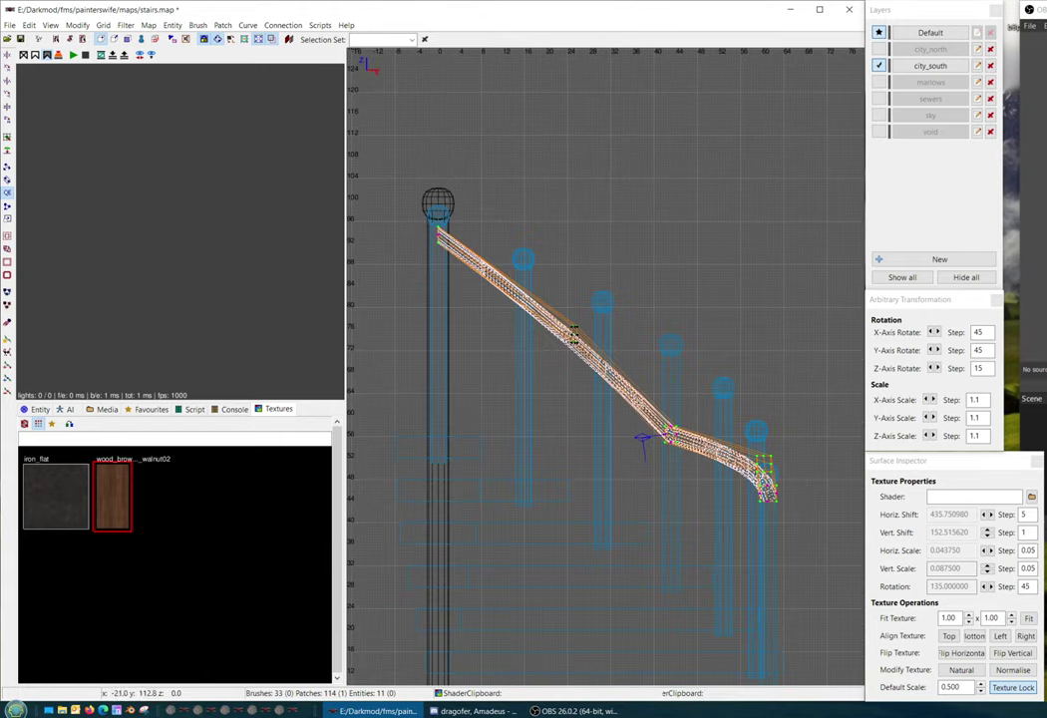
pyautogui.press('Escape')
pyautogui.keyDown('shift'); pyautogui.moveTo(651, 397); pyautogui.dragTo(702, 473); pyautogui.keyUp('shift')
pyautogui.scroll(6, 693, 459)
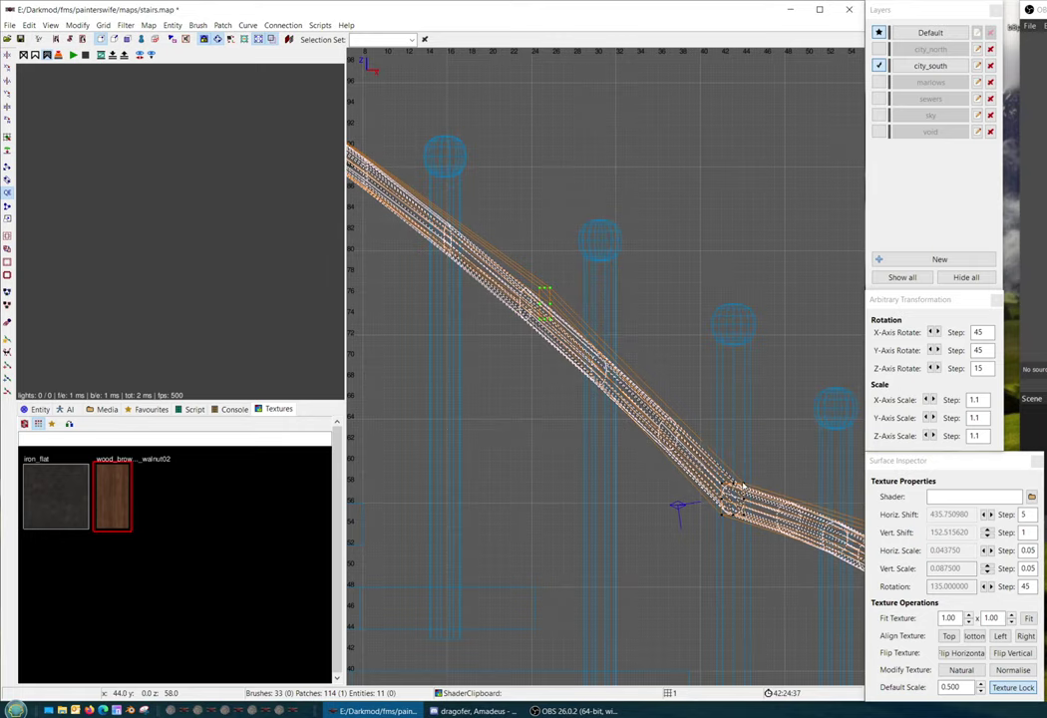
pyautogui.scroll(-2, 747, 376)
pyautogui.moveTo(746, 375); pyautogui.dragTo(746, 344)
pyautogui.press('Escape')
# Raise the vertices between the middle and the upper end about 5 units in the XZ view to straighten that section
pyautogui.moveTo(662, 350); pyautogui.dragTo(734, 482, button='right')
pyautogui.keyDown('shift'); pyautogui.moveTo(580, 378); pyautogui.dragTo(639, 468); pyautogui.keyUp('shift')
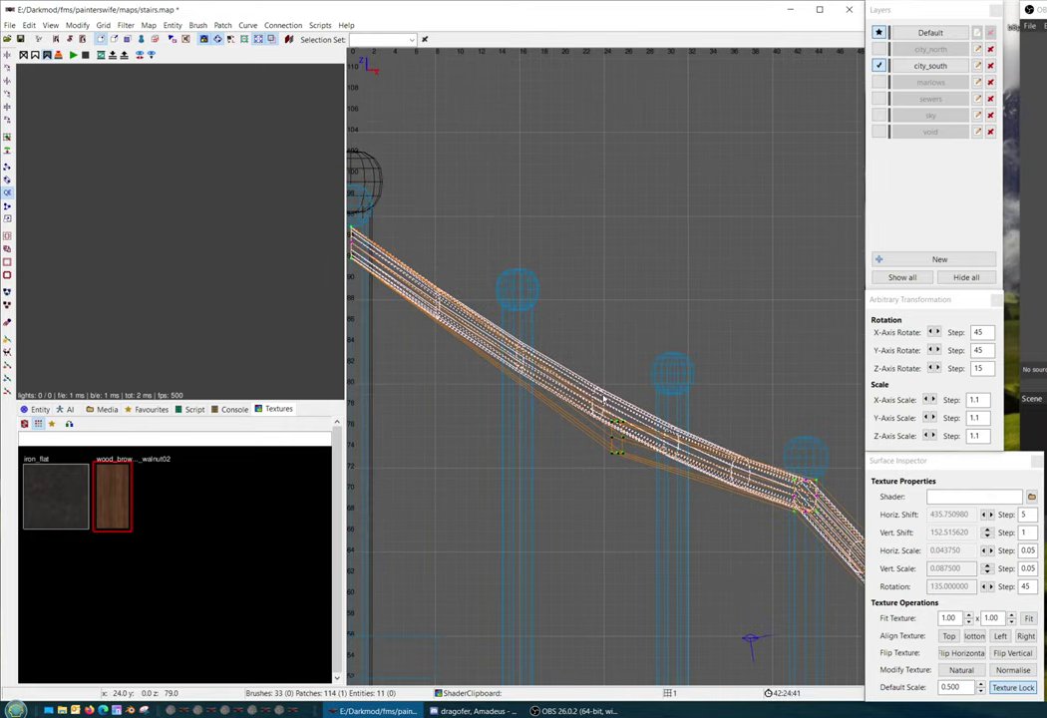
pyautogui.moveTo(612, 426); pyautogui.dragTo(612, 378)
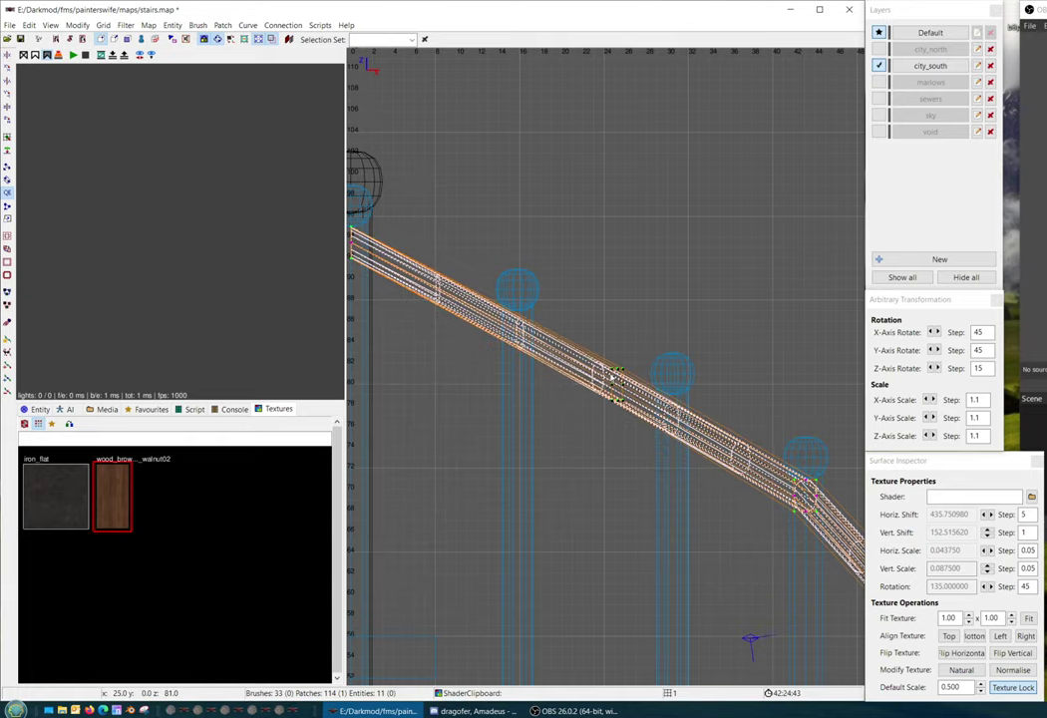
pyautogui.moveTo(675, 410)
pyautogui.mouseDown(button='right')
pyautogui.moveTo(425, 349)
pyautogui.moveTo(655, 338)
pyautogui.mouseUp(button='right')
pyautogui.press('Escape')
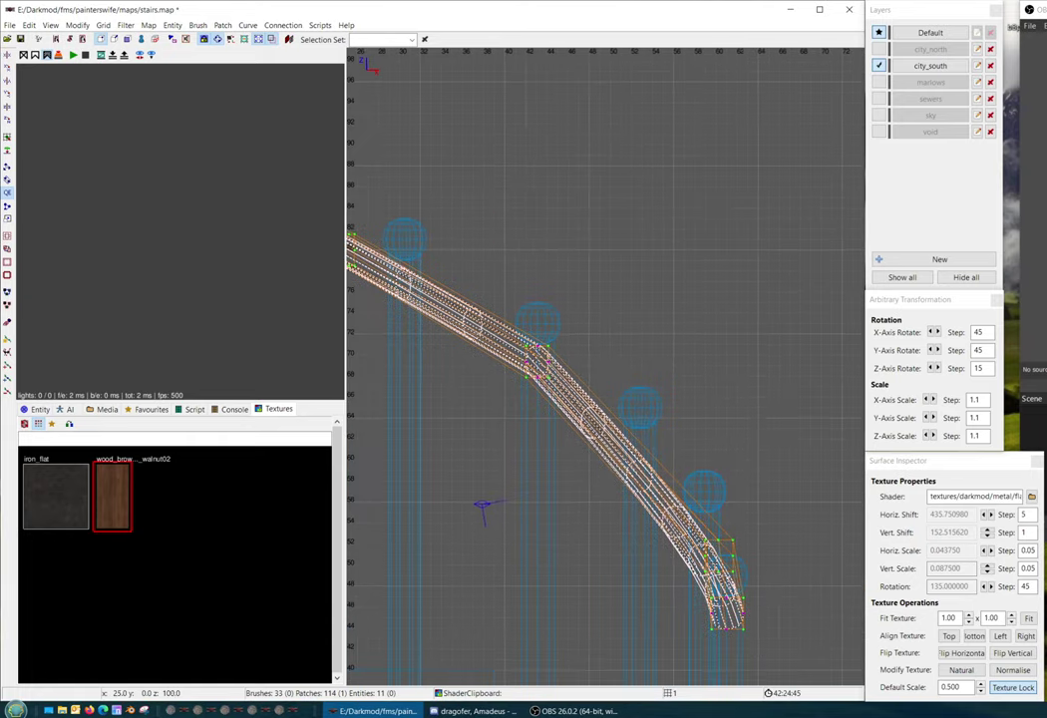
# Select the vertices between the middle and the lower end and move them 6 units up and 2 units back along Y in the YZ view
pyautogui.keyDown('shift'); pyautogui.moveTo(691, 521); pyautogui.dragTo(756, 586); pyautogui.keyUp('shift')
pyautogui.hotkey('ctrl', 'Tab')
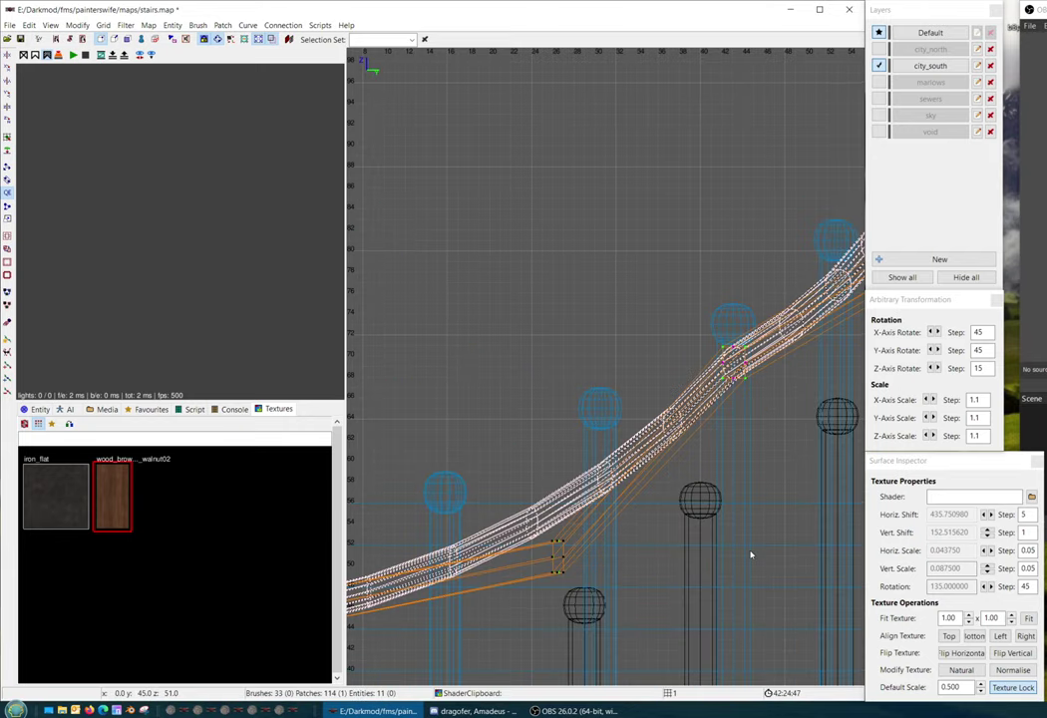
pyautogui.moveTo(655, 549); pyautogui.dragTo(813, 550, button='right')
pyautogui.moveTo(723, 545); pyautogui.dragTo(707, 480)
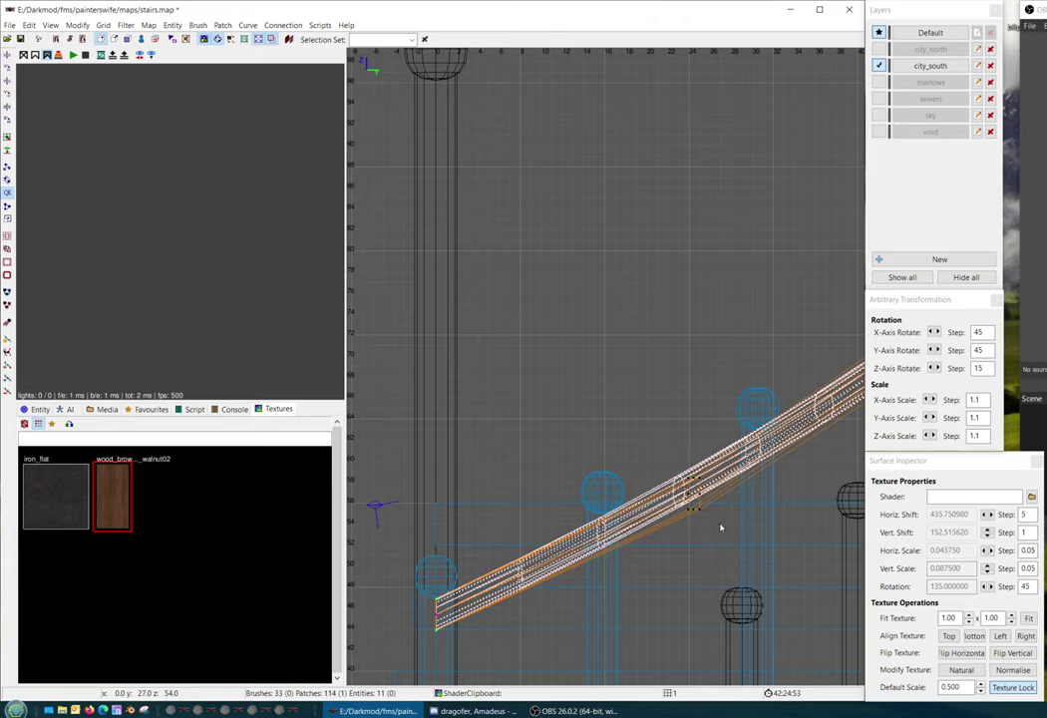
# Raise both intermediate vertex groups, below and above the handrail's middle, by 1 unit in the YZ view
pyautogui.scroll(-3, 721, 528)
pyautogui.moveTo(721, 528); pyautogui.dragTo(601, 568, button='right')
pyautogui.moveTo(672, 460); pyautogui.dragTo(620, 500, button='right')
pyautogui.scroll(3, 673, 460)
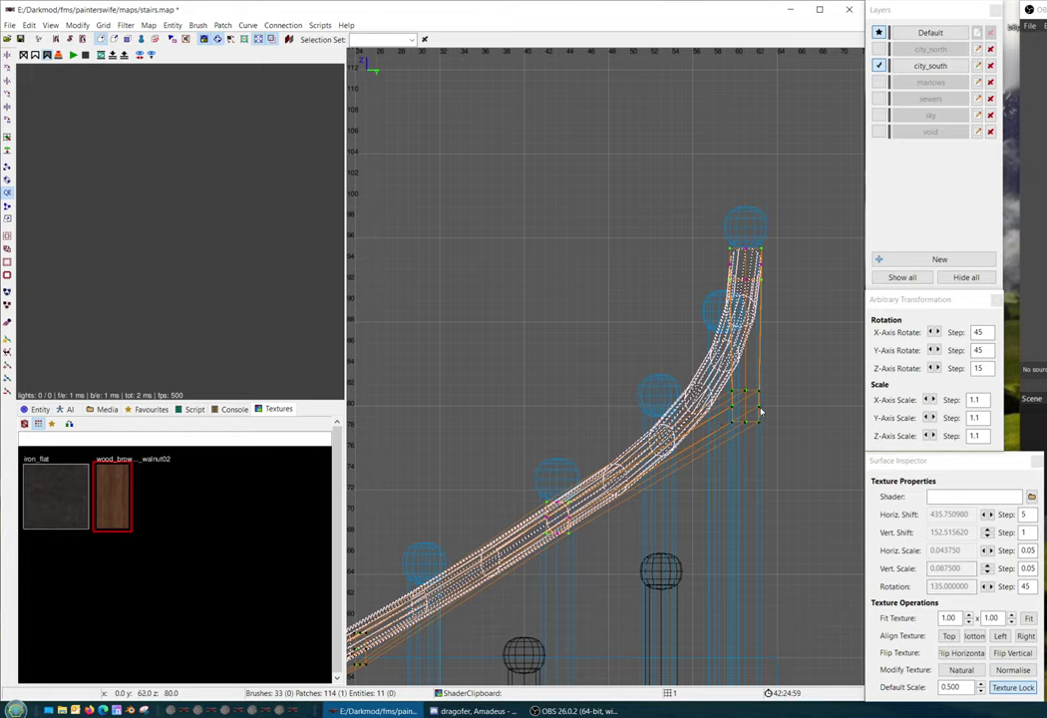
pyautogui.moveTo(760, 424); pyautogui.dragTo(760, 412)
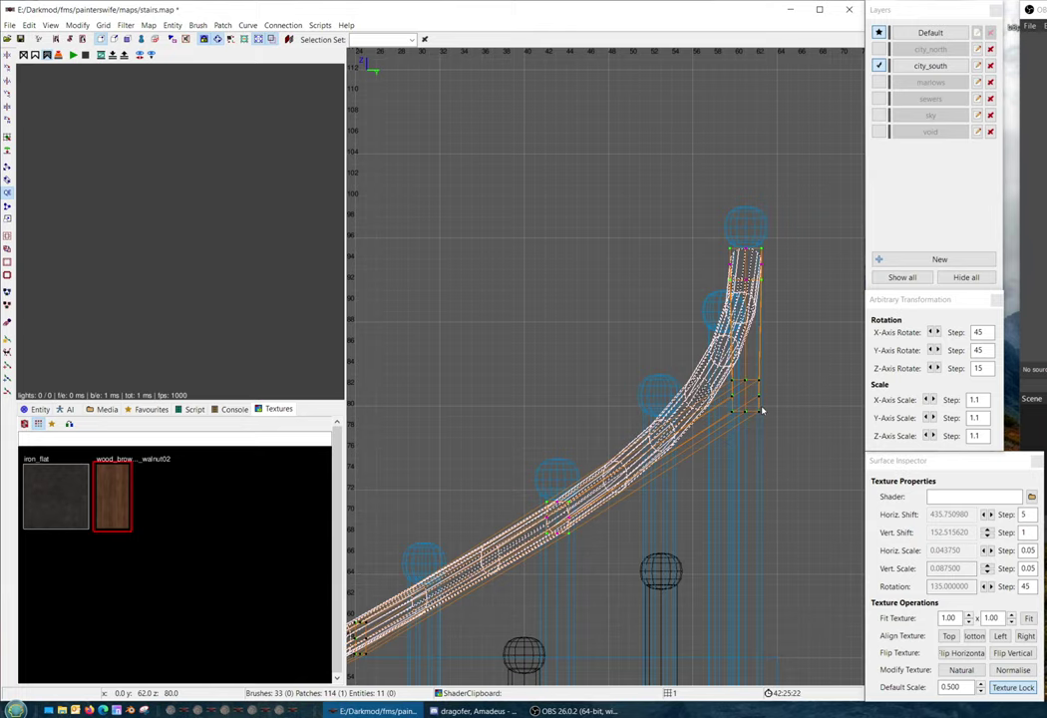
# Select only the vertices between the middle and the lower end and lower them about 2 units in the YZ view
pyautogui.scroll(-6, 715, 450)
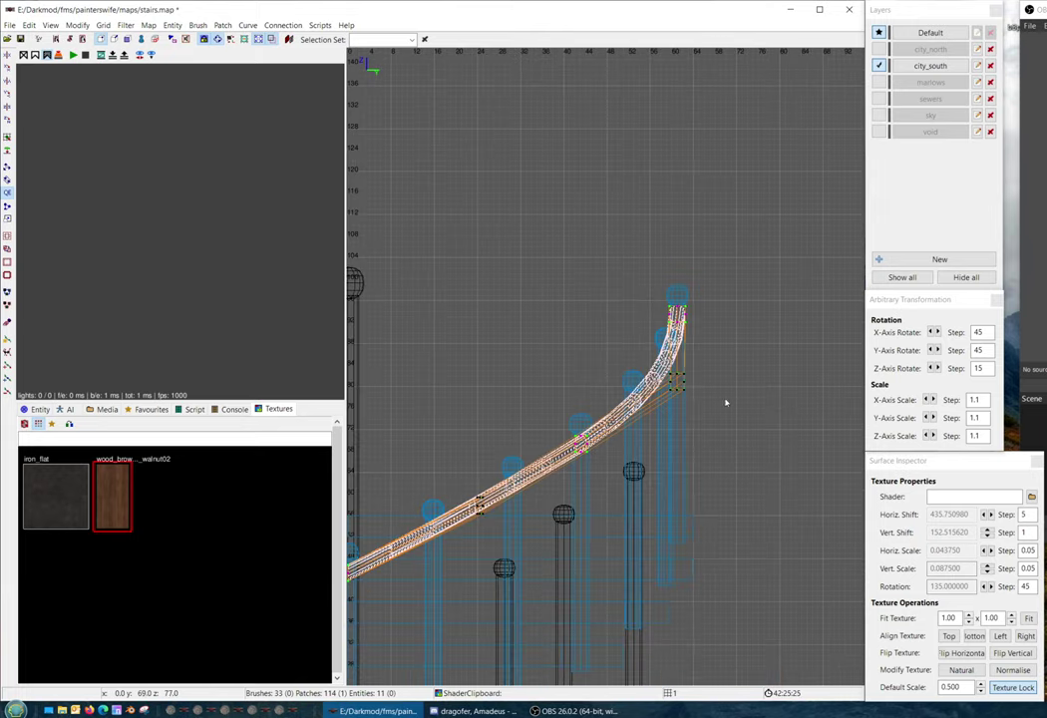
pyautogui.moveTo(727, 402); pyautogui.dragTo(761, 394, button='right')
pyautogui.scroll(2, 727, 399)
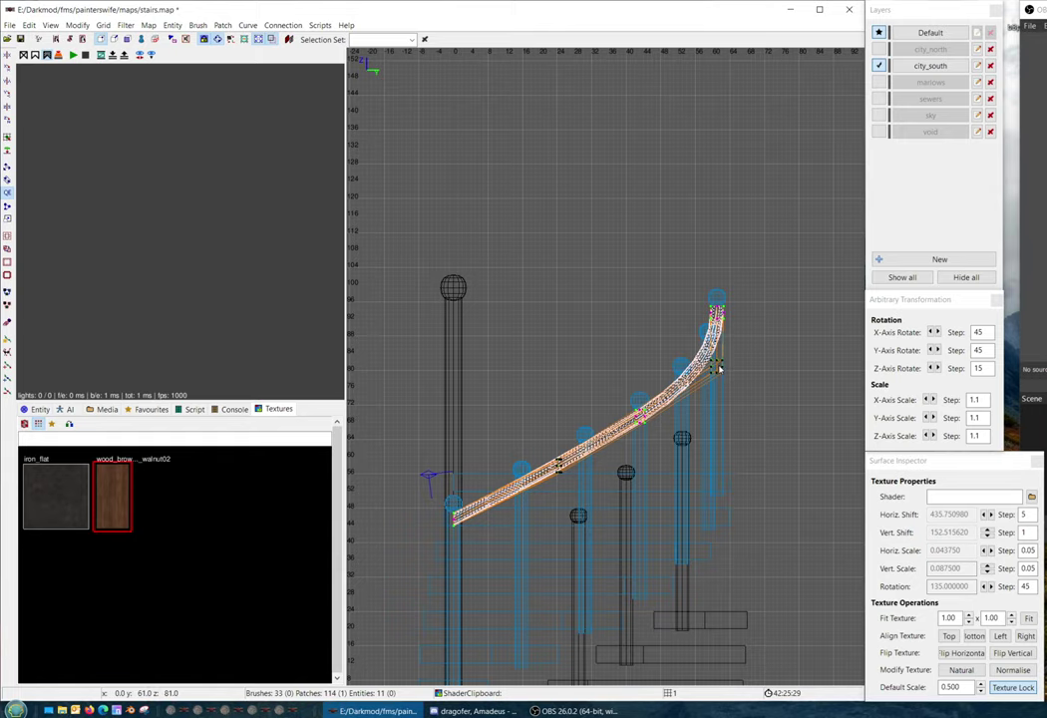
pyautogui.scroll(3, 626, 475)
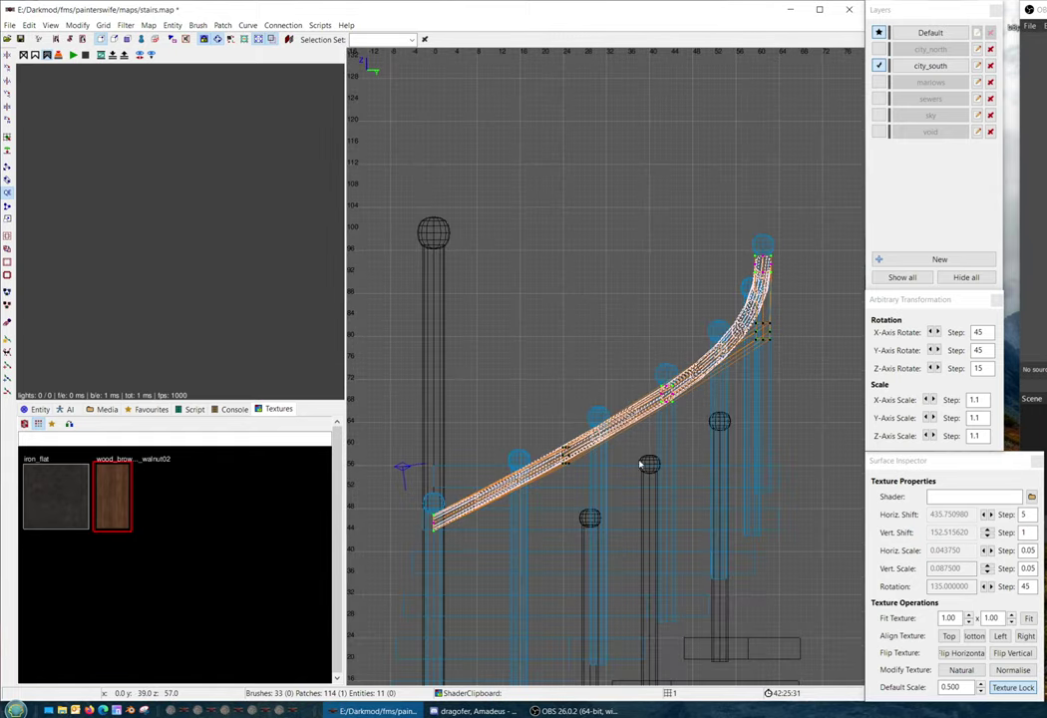
pyautogui.scroll(2, 584, 473)
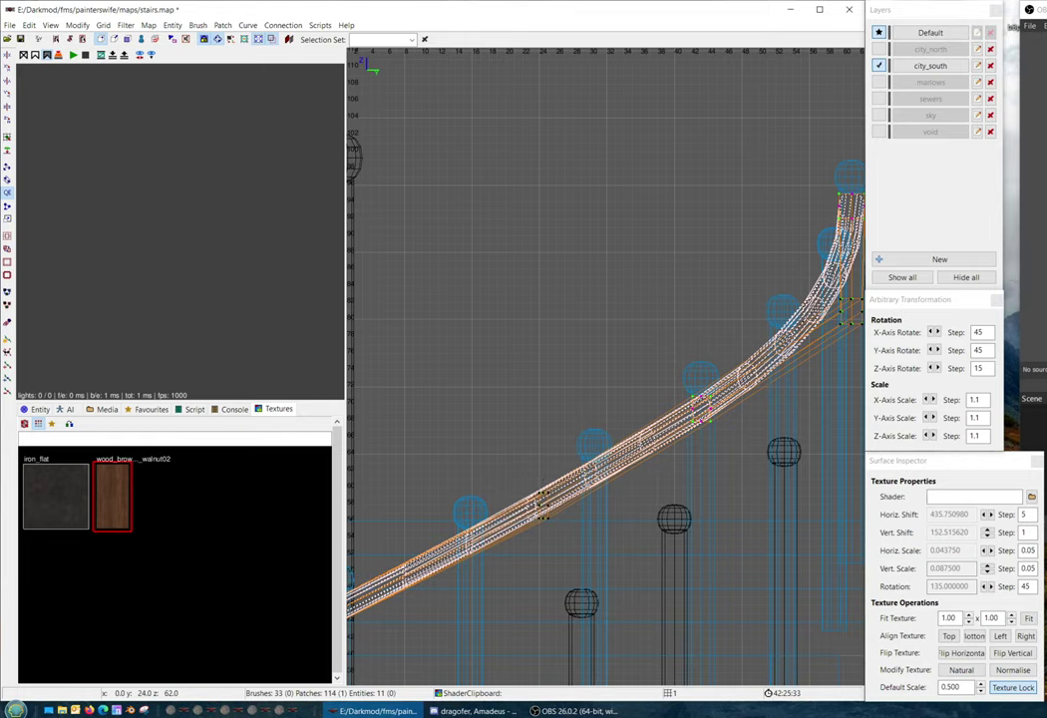
pyautogui.moveTo(527, 482); pyautogui.dragTo(483, 482, button='right')
pyautogui.press('Escape')
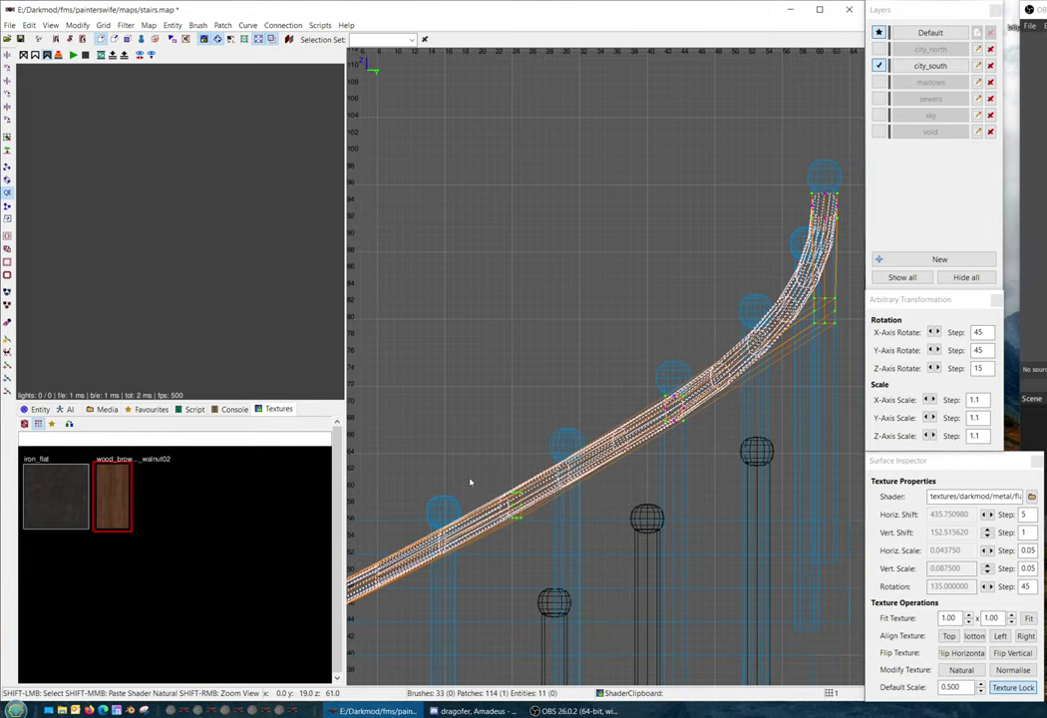
pyautogui.keyDown('shift'); pyautogui.moveTo(470, 479); pyautogui.dragTo(523, 538); pyautogui.keyUp('shift')
pyautogui.moveTo(522, 537); pyautogui.dragTo(656, 495, button='right')
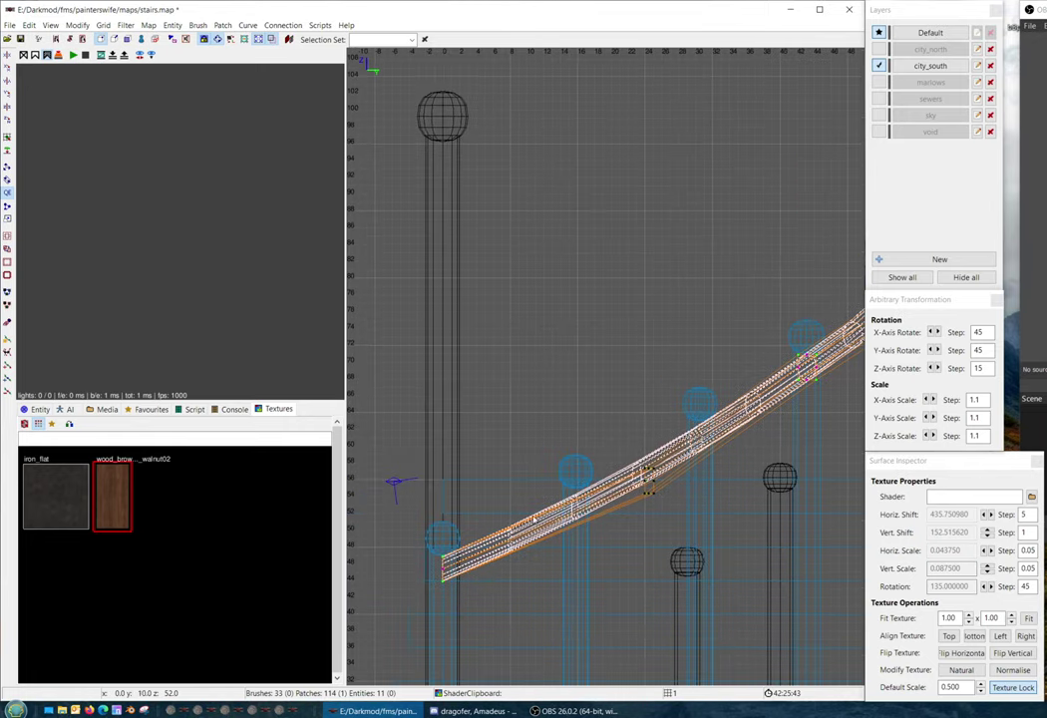
# Examine how closely the handrail follows the outer posts in the YZ, top and XZ views
pyautogui.moveTo(533, 517); pyautogui.dragTo(486, 517, button='right')
pyautogui.moveTo(592, 517); pyautogui.dragTo(448, 569, button='right')
pyautogui.moveTo(631, 455); pyautogui.dragTo(627, 458, button='right')
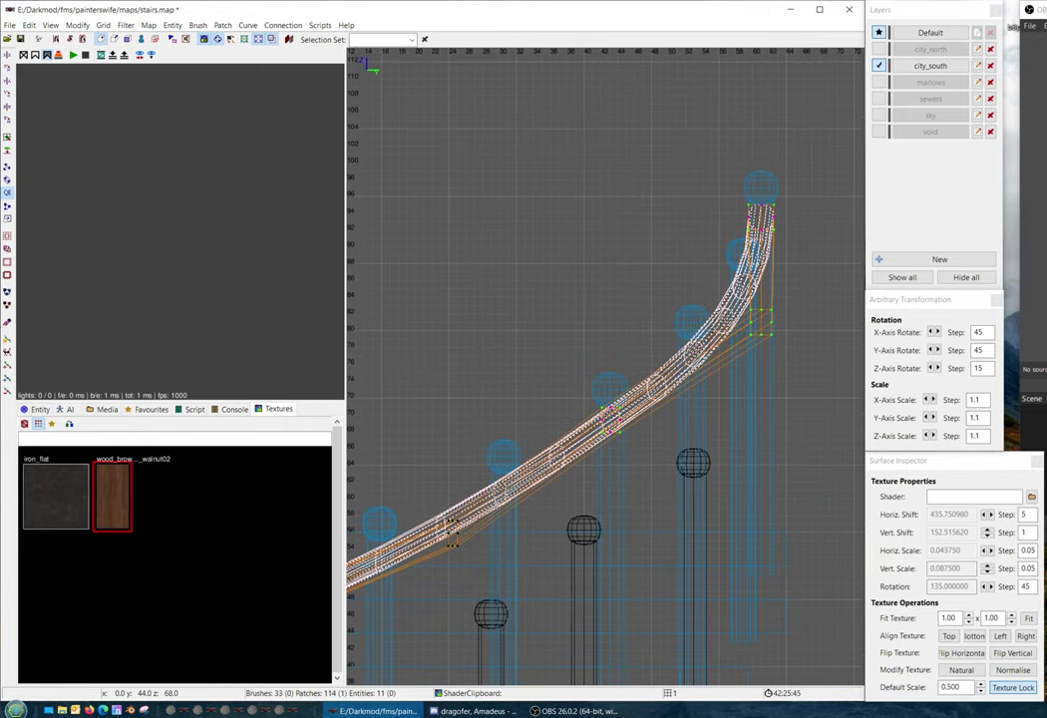
pyautogui.scroll(3, 620, 444)
pyautogui.rightClick(614, 430)
pyautogui.click(587, 390)
pyautogui.hotkey('ctrl', 'Tab')
pyautogui.scroll(-7, 630, 401)
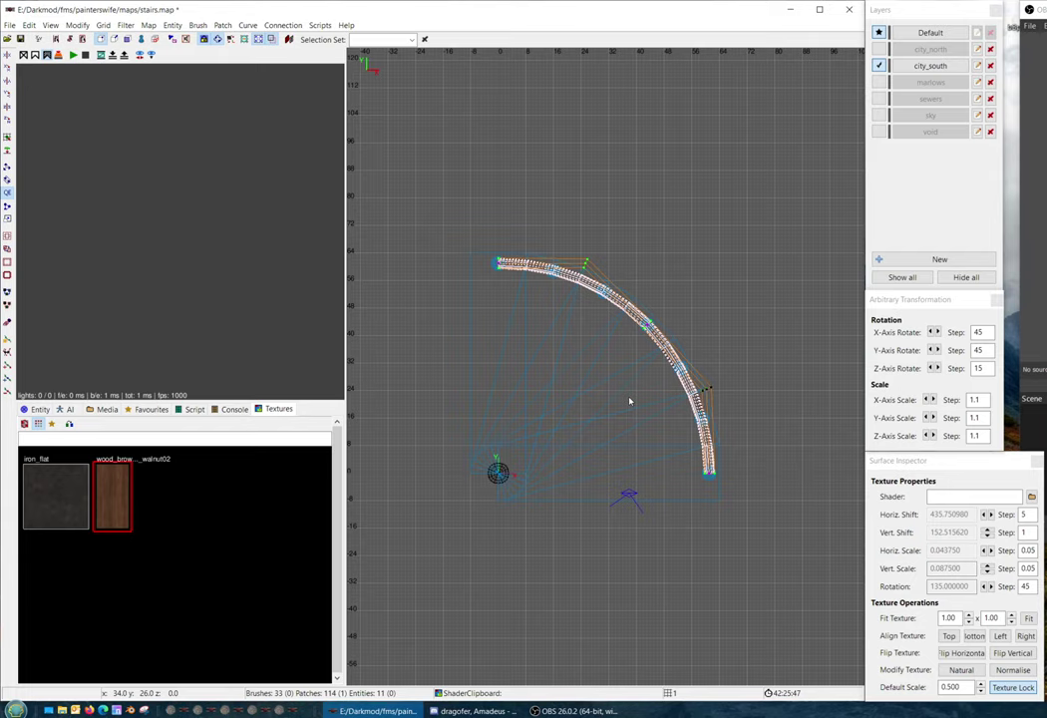
pyautogui.hotkey('ctrl', 'Tab')
pyautogui.scroll(4, 636, 404)
pyautogui.scroll(-2, 641, 406)
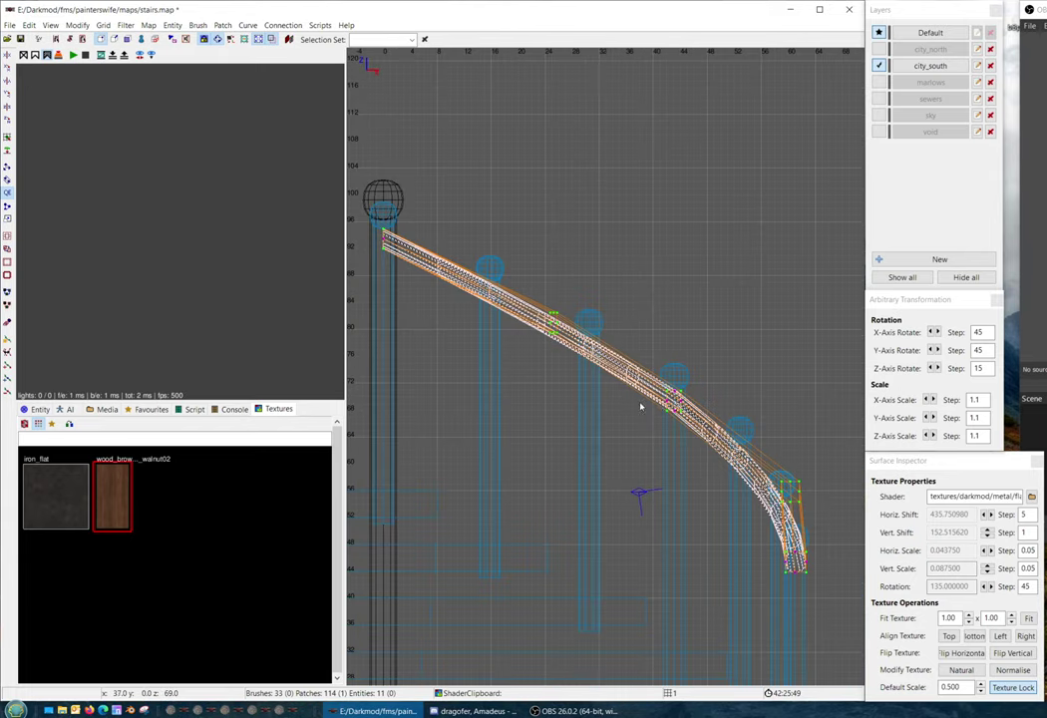
pyautogui.scroll(-2, 641, 406)
pyautogui.scroll(2, 674, 419)
# Hide and re-show the handrail's control vertices in the XZ view and check its middle and lower sections against the posts
pyautogui.press('v')
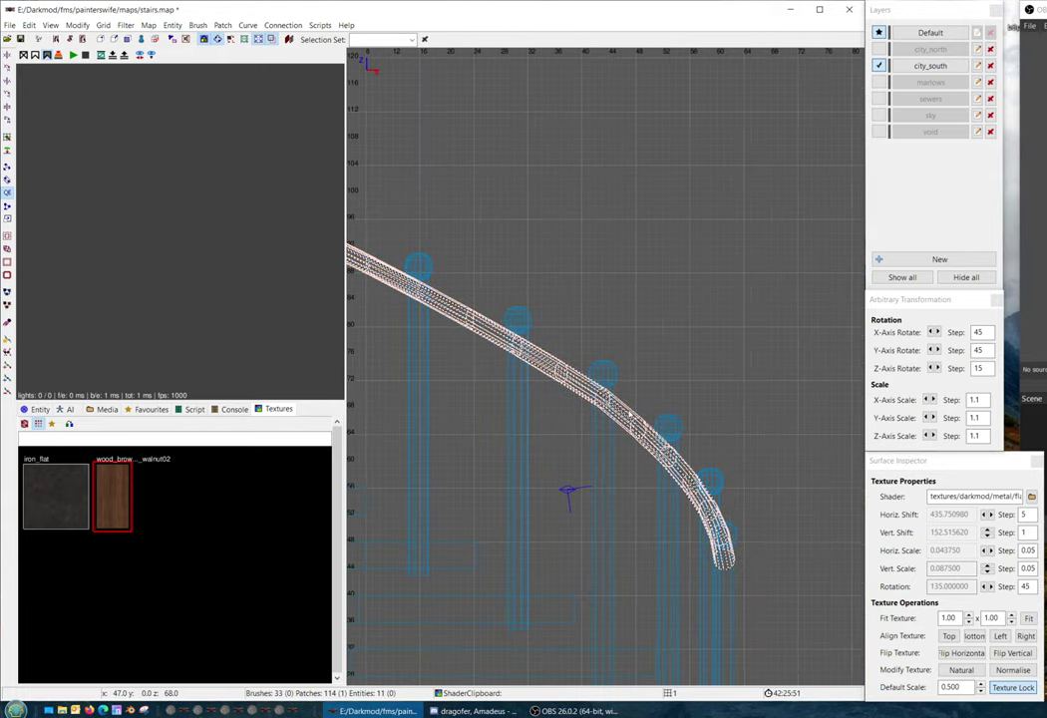
pyautogui.press('v')
pyautogui.keyDown('shift'); pyautogui.moveTo(636, 432); pyautogui.dragTo(568, 371); pyautogui.keyUp('shift')
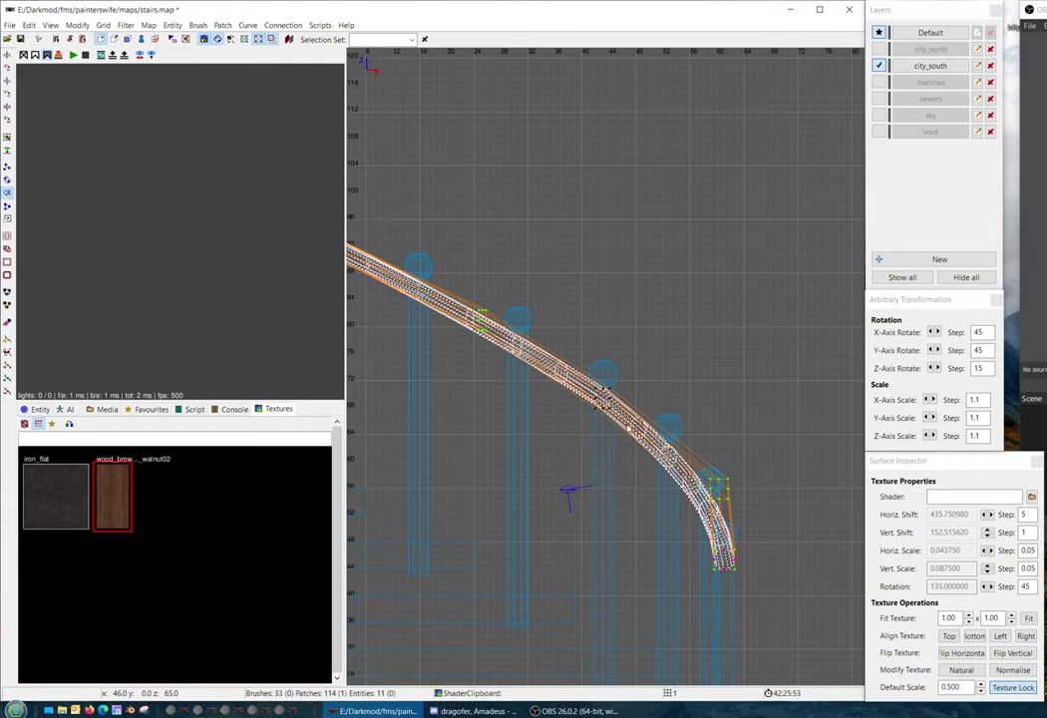
pyautogui.scroll(2, 567, 372)
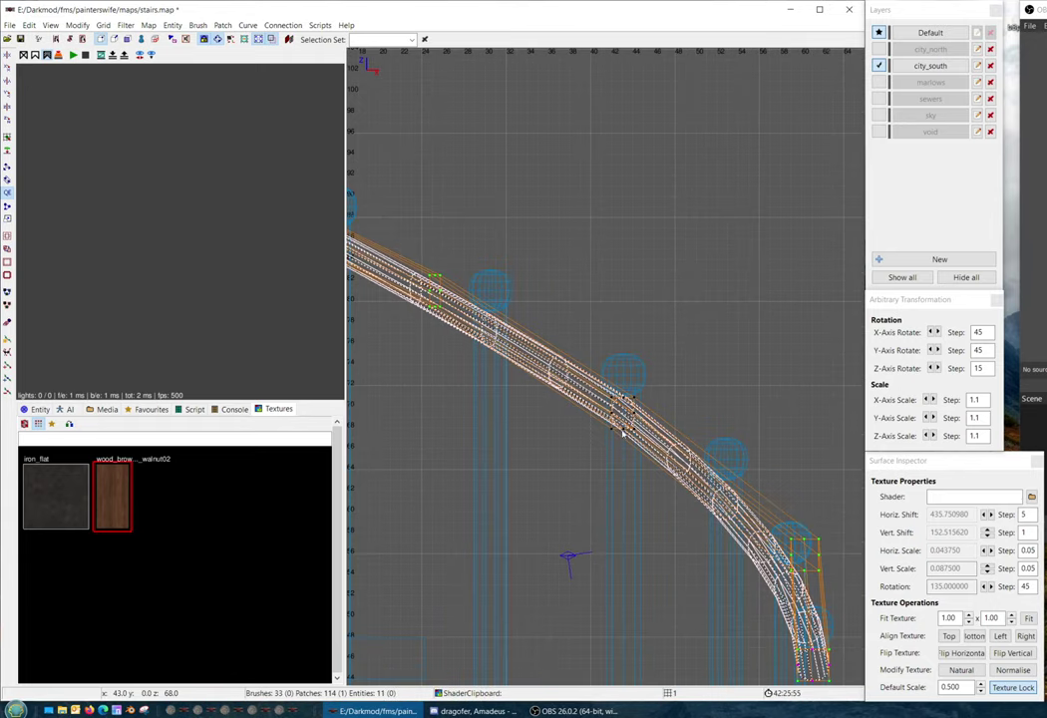
pyautogui.moveTo(623, 432); pyautogui.dragTo(575, 411, button='right')
pyautogui.press('Escape')
pyautogui.keyDown('shift'); pyautogui.moveTo(727, 493); pyautogui.dragTo(776, 546); pyautogui.keyUp('shift')
pyautogui.press('Escape')
pyautogui.moveTo(690, 463); pyautogui.dragTo(729, 463, button='right')
pyautogui.scroll(-3, 690, 463)
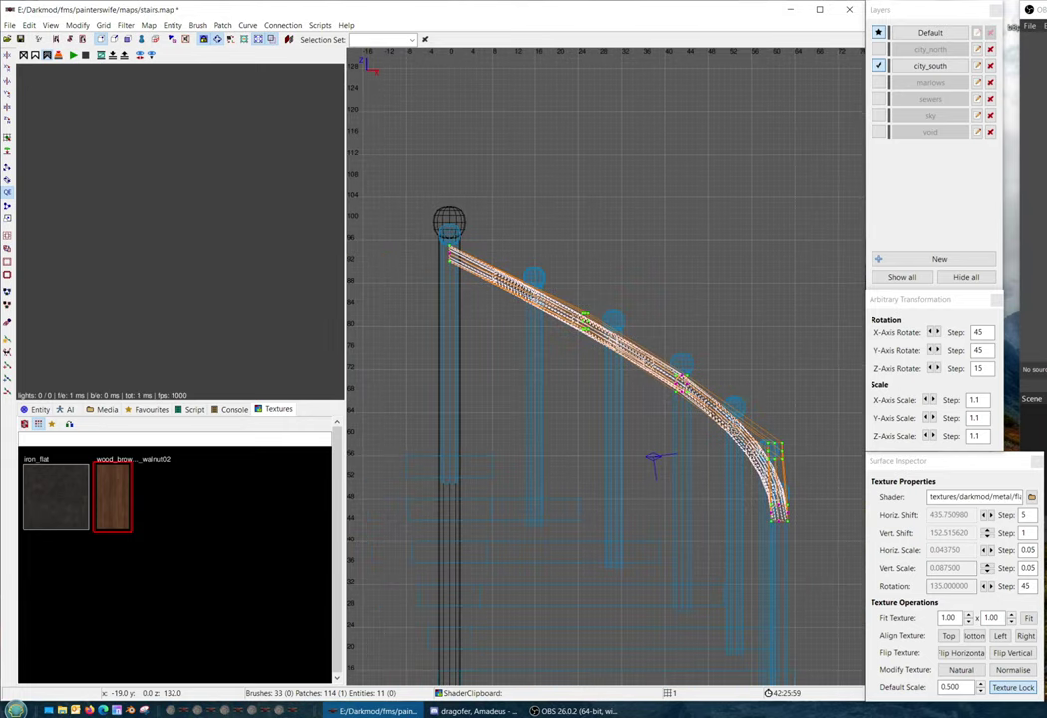
# Examine how the handrail meets the outer posts in the XZ view, then deselect it and compare it in the YZ view
pyautogui.scroll(2, 700, 463)
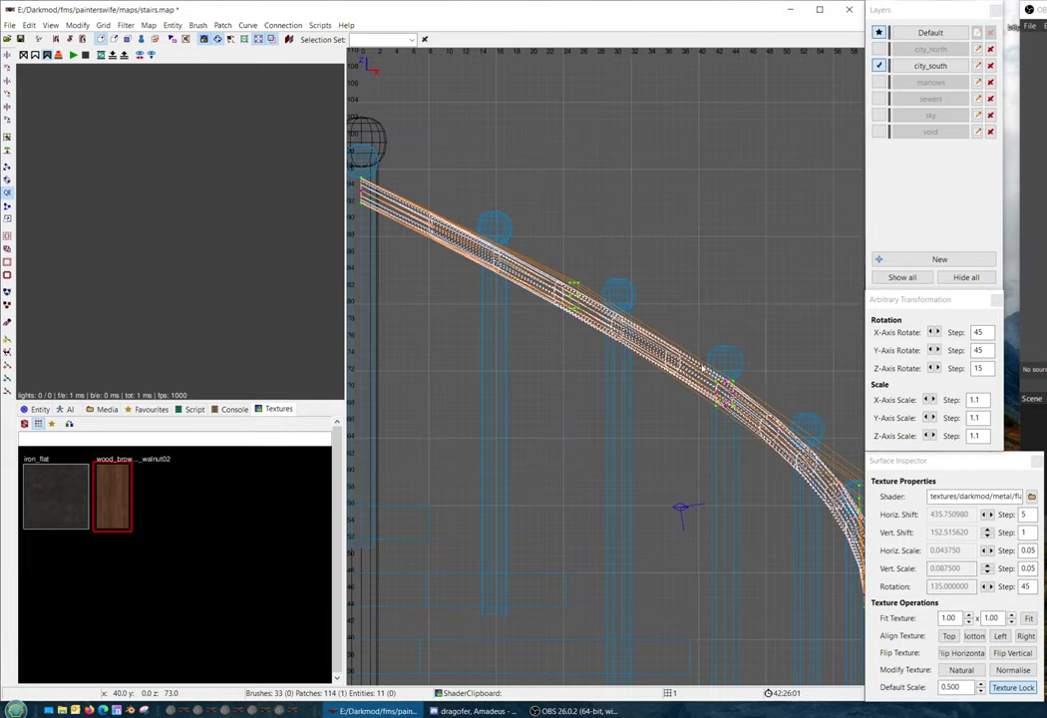
pyautogui.moveTo(724, 412); pyautogui.dragTo(759, 462, button='right')
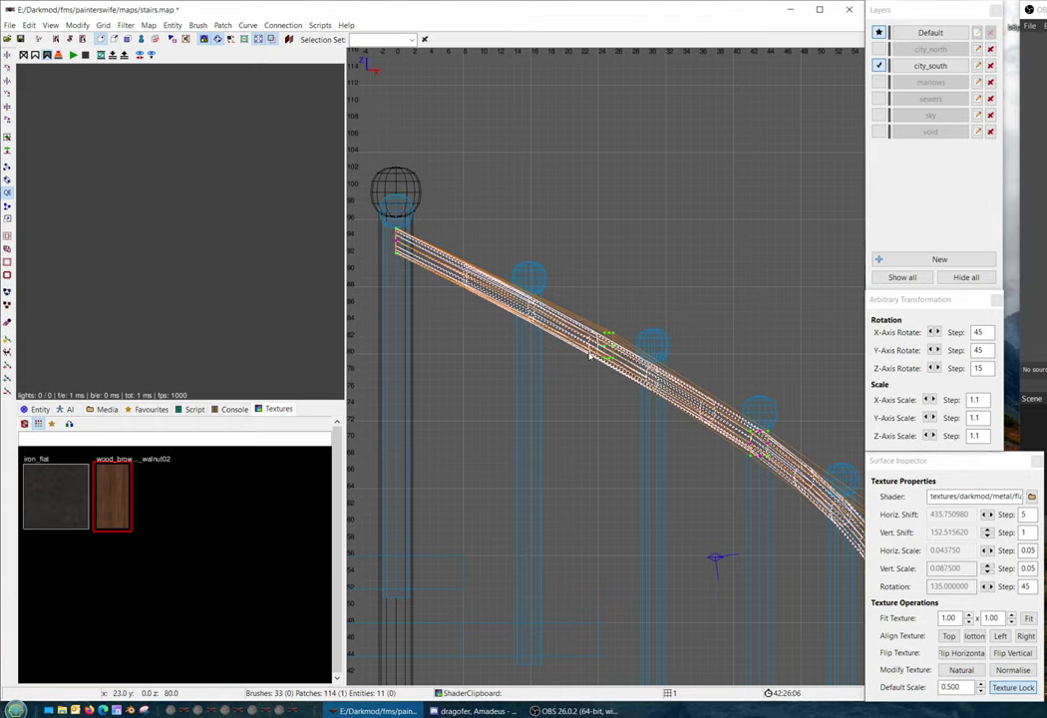
pyautogui.scroll(-2, 621, 393)
pyautogui.scroll(3, 621, 393)
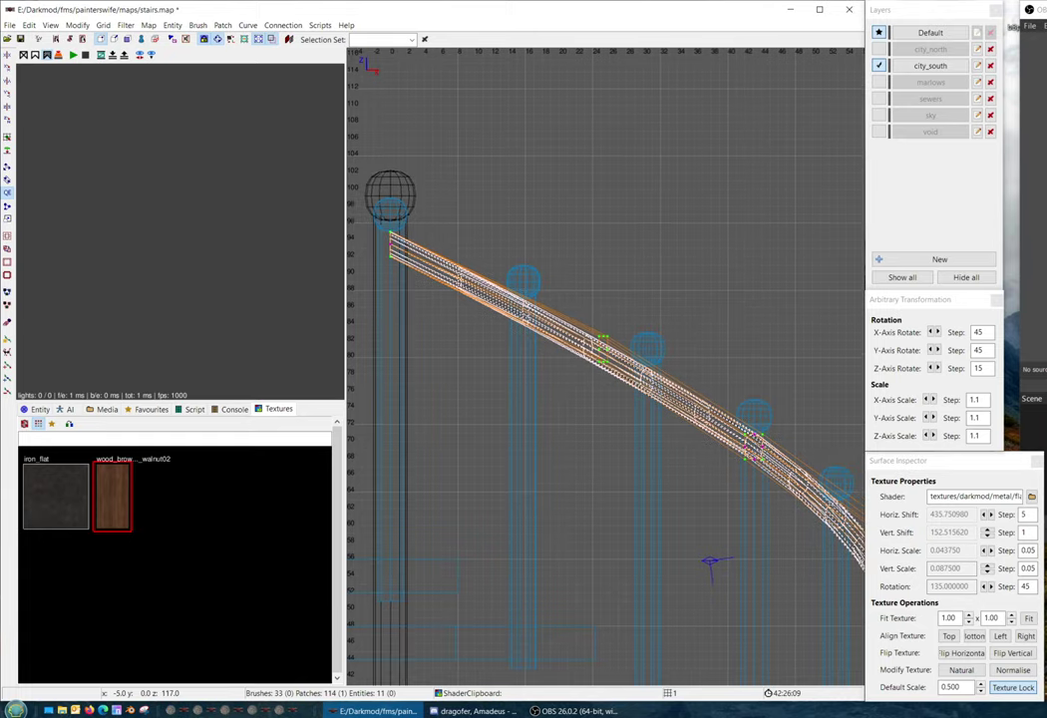
pyautogui.scroll(-3, 621, 393)
pyautogui.scroll(2, 625, 392)
pyautogui.moveTo(628, 391); pyautogui.dragTo(565, 341, button='right')
pyautogui.press('Escape')
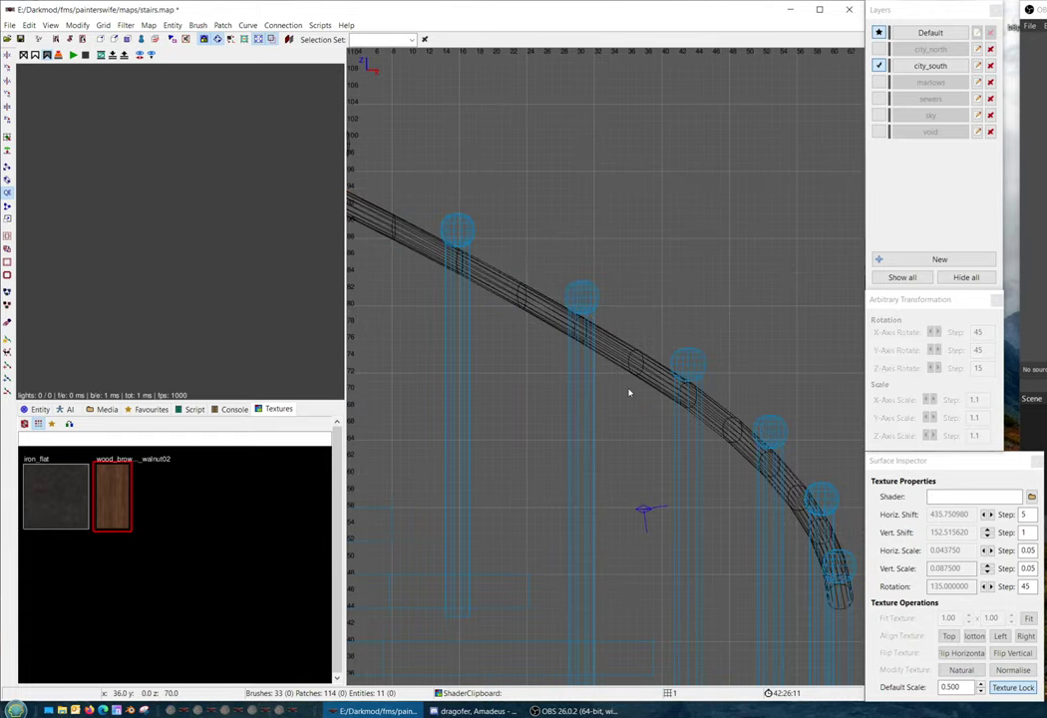
pyautogui.scroll(-7, 632, 408)
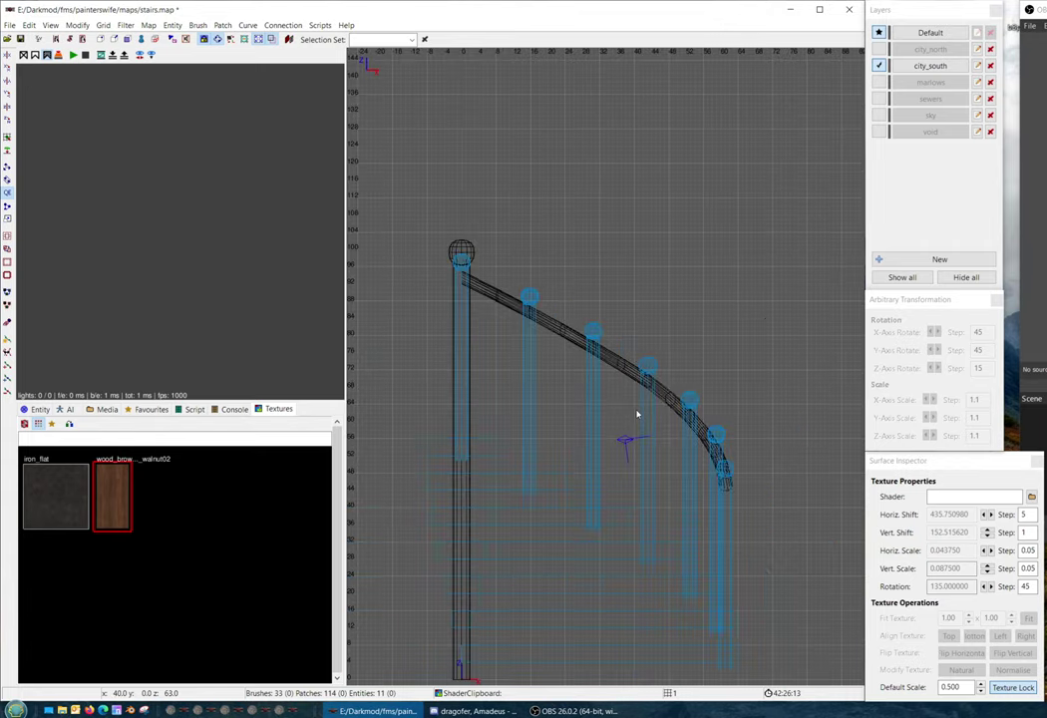
pyautogui.scroll(5, 659, 350)
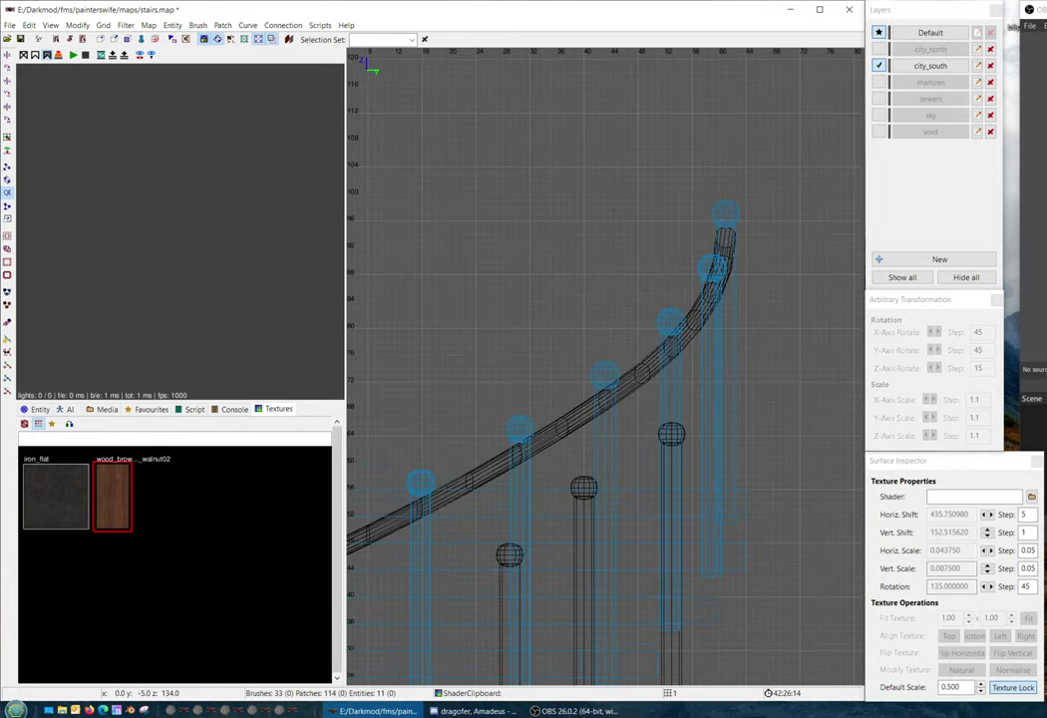
pyautogui.scroll(-3, 703, 359)
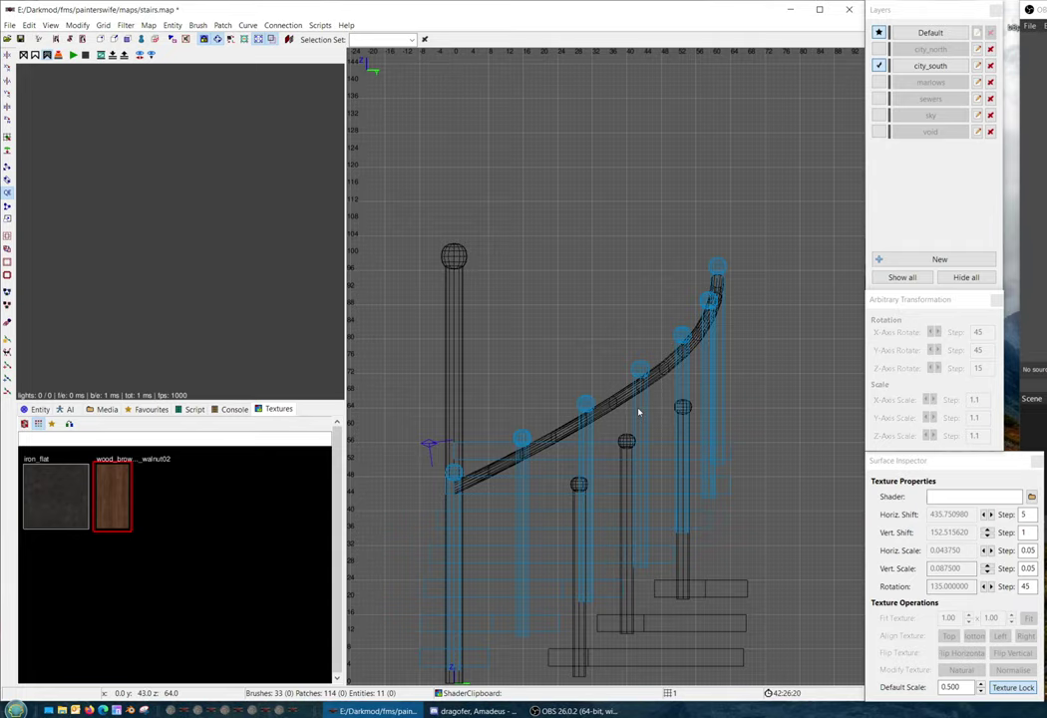
# Check in the top view how well the handrail's curve passes through the centres of the outer posts
pyautogui.hotkey('ctrl', 'Tab')
pyautogui.scroll(-3, 644, 411)
pyautogui.moveTo(643, 411)
pyautogui.mouseDown(button='right')
pyautogui.moveTo(644, 452)
pyautogui.moveTo(677, 539)
pyautogui.moveTo(636, 397)
pyautogui.mouseUp(button='right')
pyautogui.scroll(6, 644, 411)
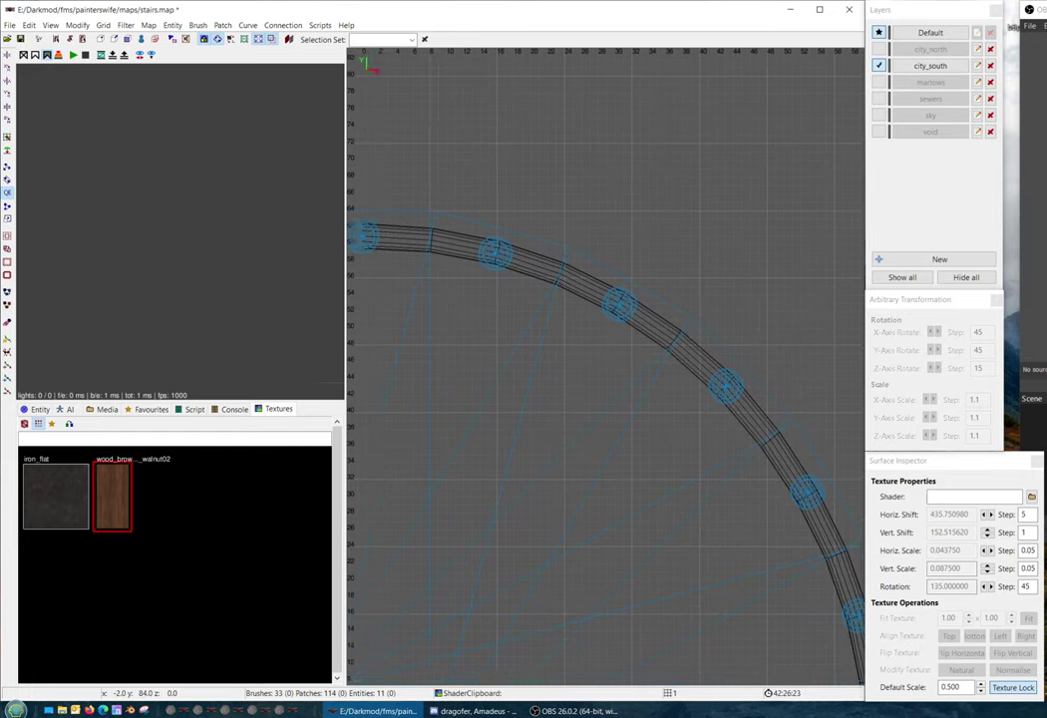
pyautogui.scroll(-2, 485, 308)
pyautogui.moveTo(485, 308); pyautogui.dragTo(488, 309, button='right')
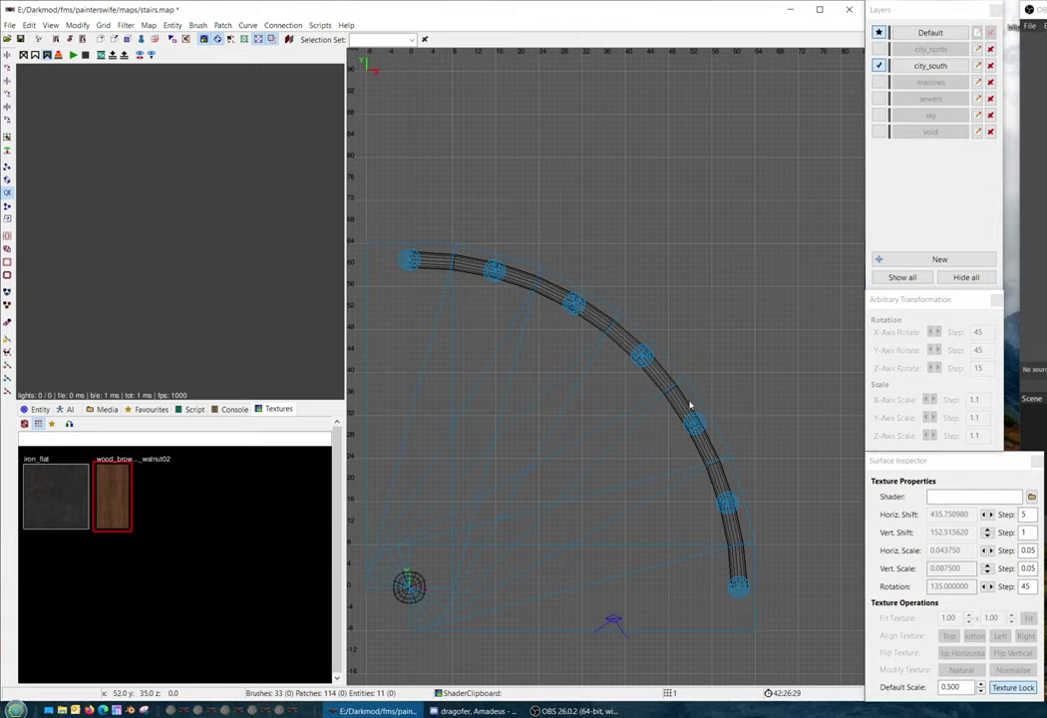
pyautogui.moveTo(740, 426); pyautogui.dragTo(719, 393, button='right')
pyautogui.scroll(3, 737, 426)
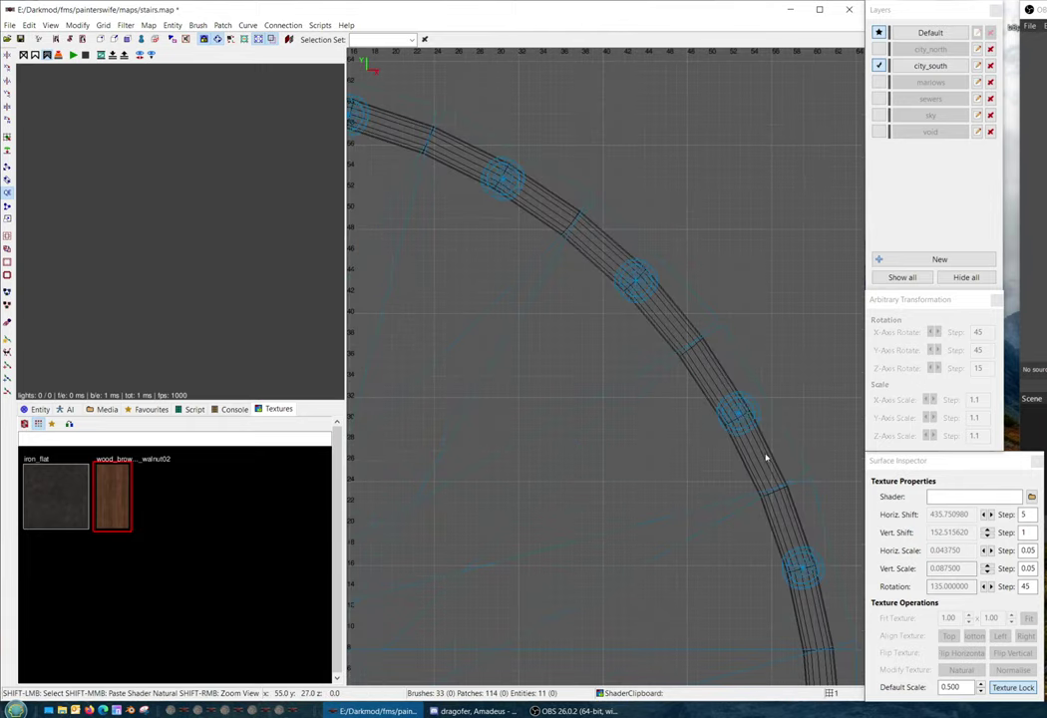
pyautogui.keyDown('shift'); pyautogui.click(764, 456); pyautogui.keyUp('shift')
pyautogui.scroll(-1, 765, 456)
pyautogui.press('Escape')
pyautogui.keyDown('shift'); pyautogui.click(753, 484); pyautogui.keyUp('shift')
pyautogui.press('Escape')
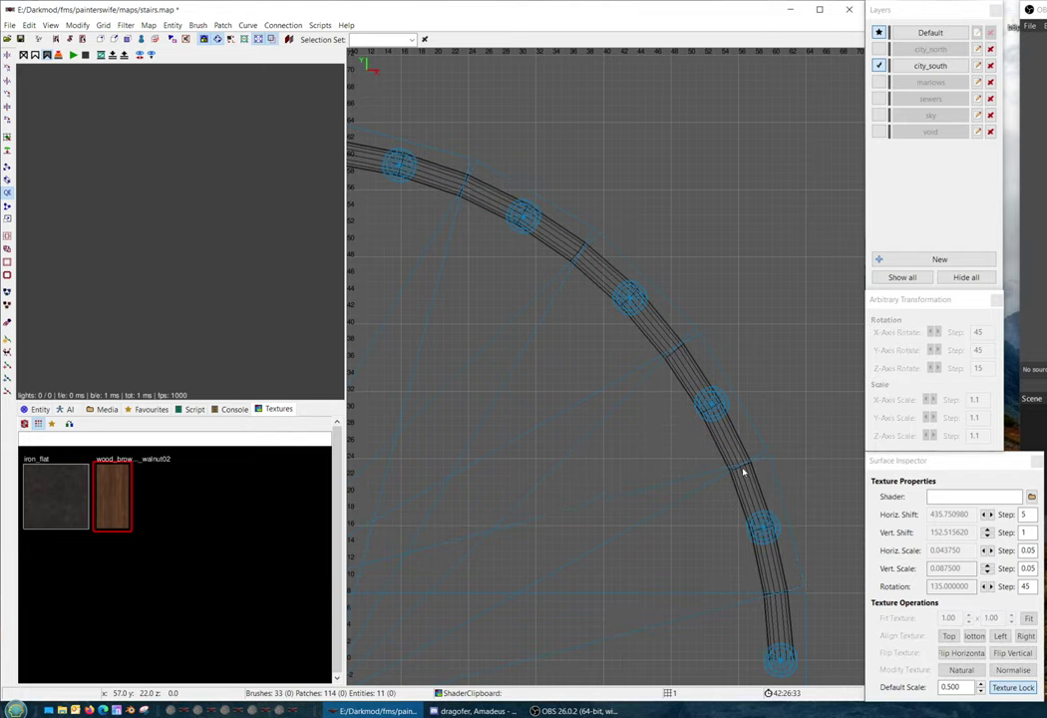
# Select the handrail's vertices between the middle and lower end and move them about 0.5 units along +Y with a 0.25 grid
pyautogui.rightClick(261, 261)
pyautogui.rightClick(180, 231)
pyautogui.keyDown('shift'); pyautogui.click(277, 228); pyautogui.keyUp('shift')
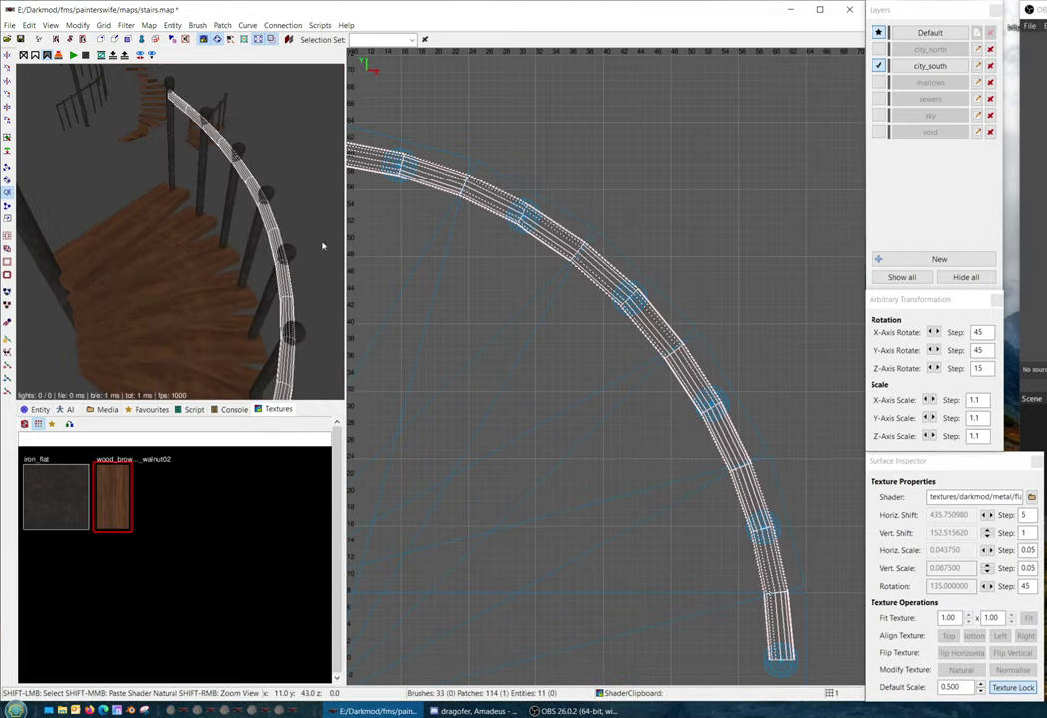
pyautogui.press('v')
pyautogui.scroll(3, 773, 424)
pyautogui.keyDown('shift'); pyautogui.moveTo(723, 433); pyautogui.dragTo(805, 522); pyautogui.keyUp('shift')
pyautogui.moveTo(805, 523); pyautogui.dragTo(651, 484, button='right')
pyautogui.scroll(2, 688, 478)
pyautogui.press('[')
pyautogui.press('[')
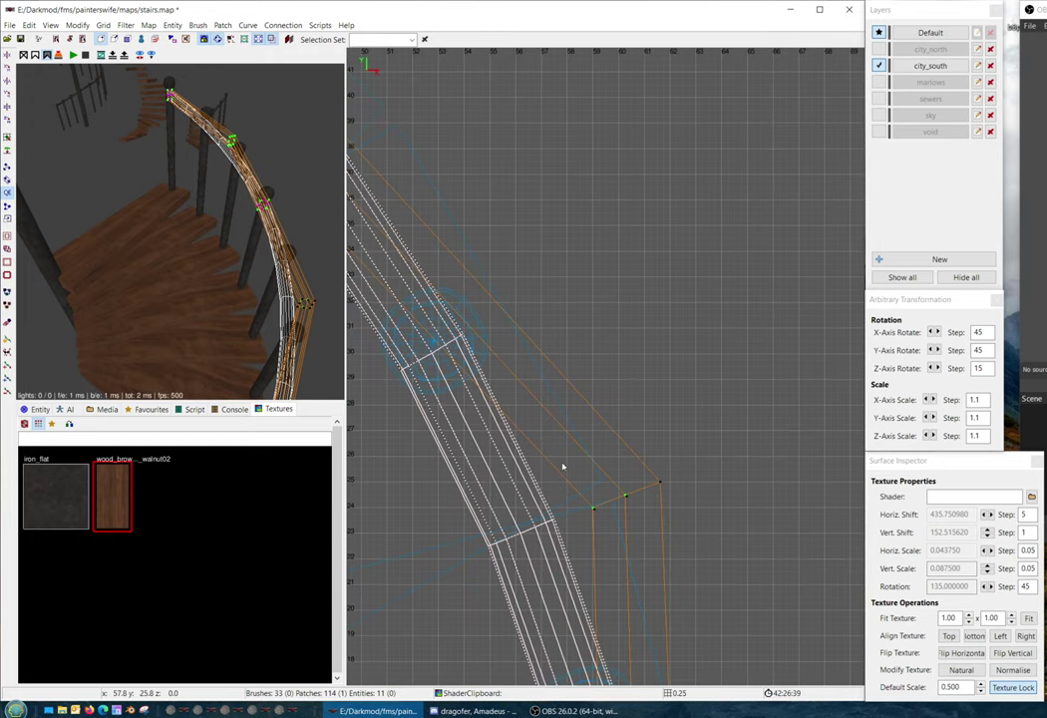
pyautogui.moveTo(661, 484); pyautogui.dragTo(665, 471)
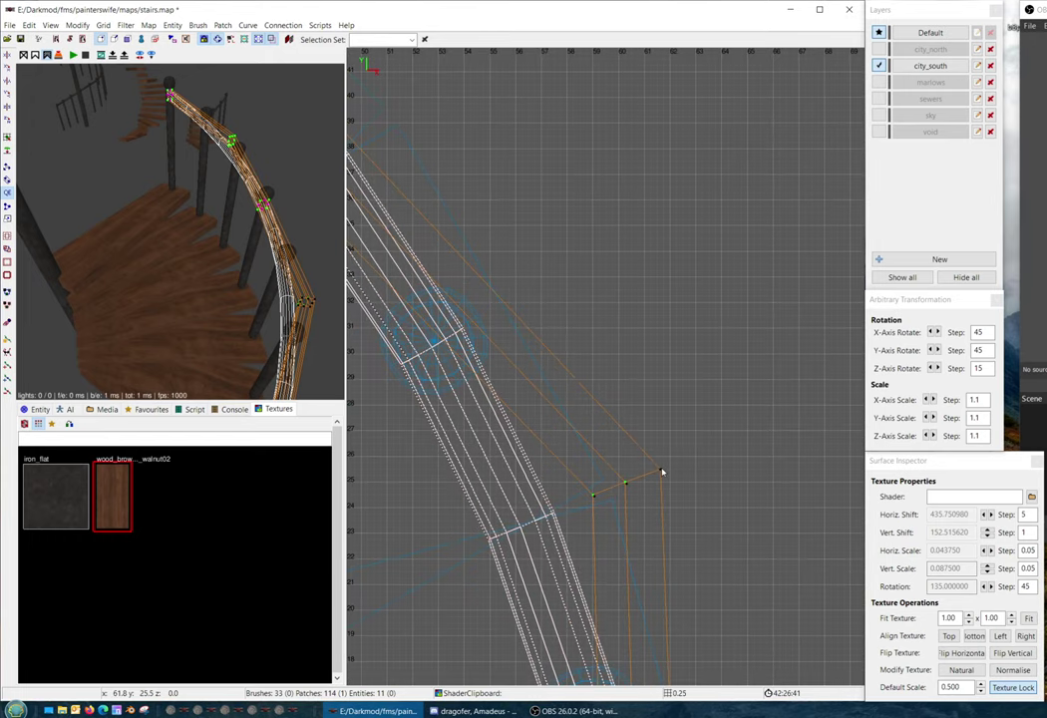
pyautogui.moveTo(665, 472); pyautogui.dragTo(669, 277, button='right')
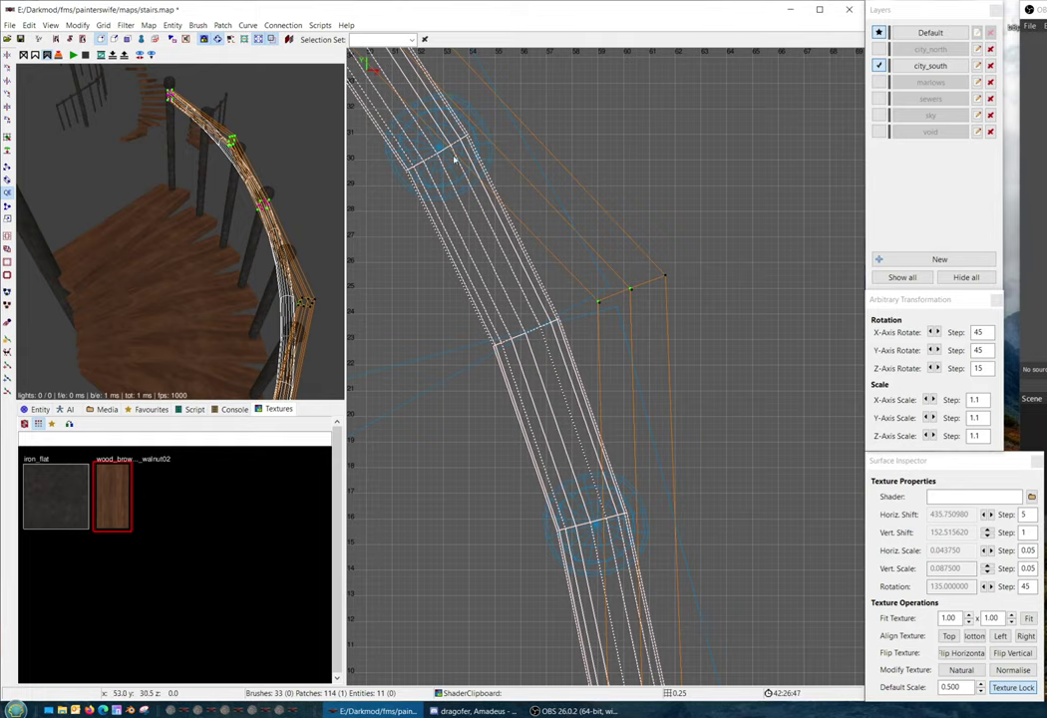
# Inspect the handrail from its lower to its upper end in the top view, then leave vertex editing and deselect it
pyautogui.scroll(-4, 595, 459)
pyautogui.moveTo(595, 459); pyautogui.dragTo(763, 670, button='right')
pyautogui.scroll(5, 763, 669)
pyautogui.scroll(-3, 543, 402)
pyautogui.scroll(2, 558, 399)
pyautogui.moveTo(559, 399); pyautogui.dragTo(879, 544, button='right')
pyautogui.scroll(-4, 544, 264)
pyautogui.moveTo(544, 265); pyautogui.dragTo(611, 171, button='right')
pyautogui.scroll(-2, 545, 264)
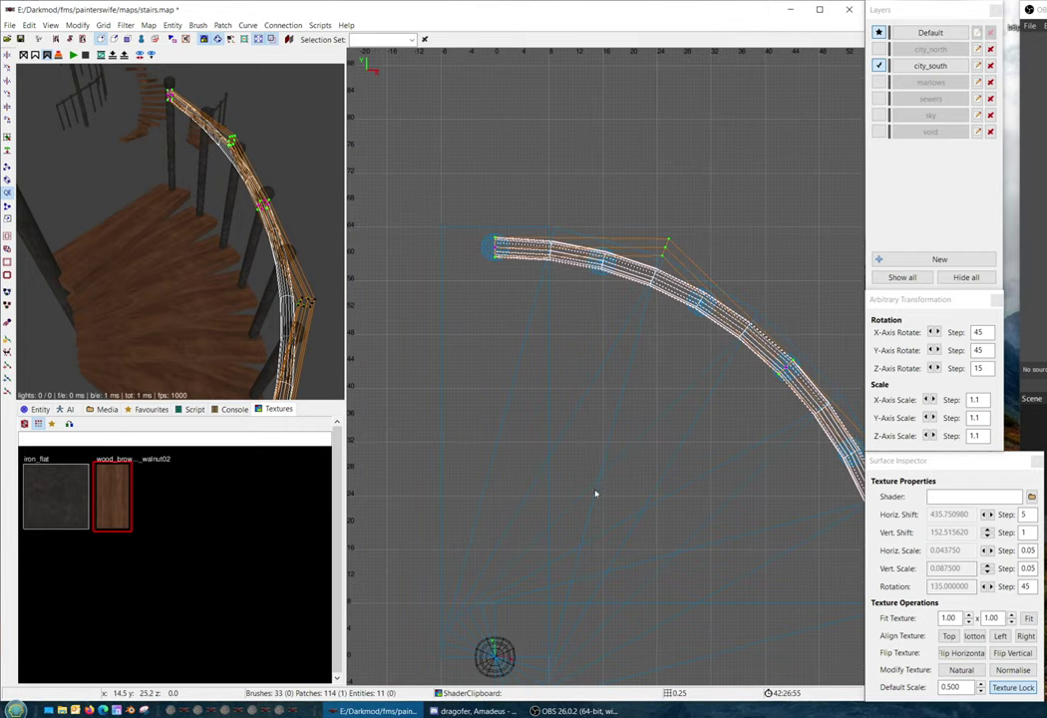
pyautogui.moveTo(596, 494); pyautogui.dragTo(264, 209, button='right')
pyautogui.press('Escape')
pyautogui.press('Escape')
# Fly around the staircase in the 3D view to examine the handrail, posts and undersides of the steps
pyautogui.rightClick(315, 324)
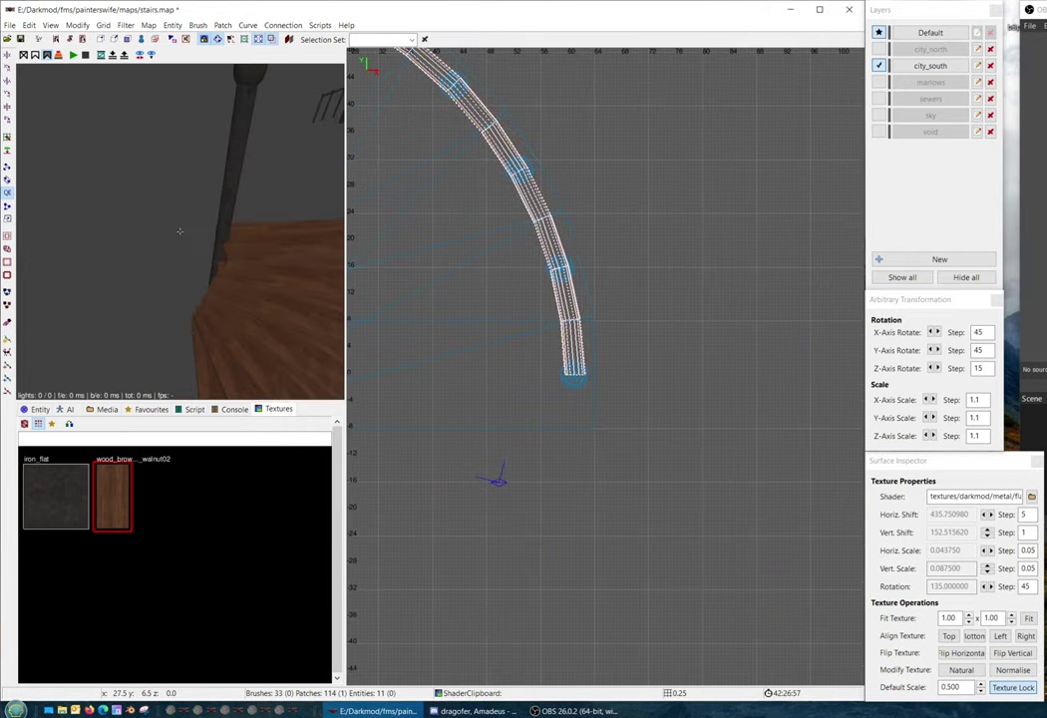
pyautogui.scroll(-4, 315, 323)
pyautogui.rightClick(288, 322)
pyautogui.press('Escape')
pyautogui.rightClick(287, 322)
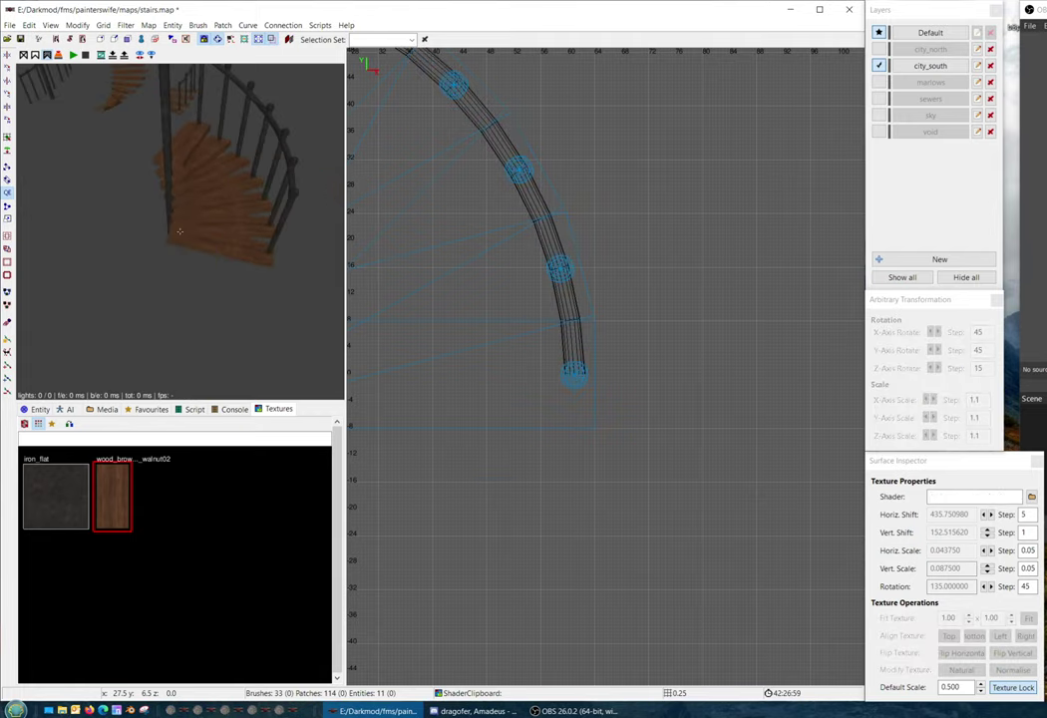
pyautogui.scroll(6, 180, 232)
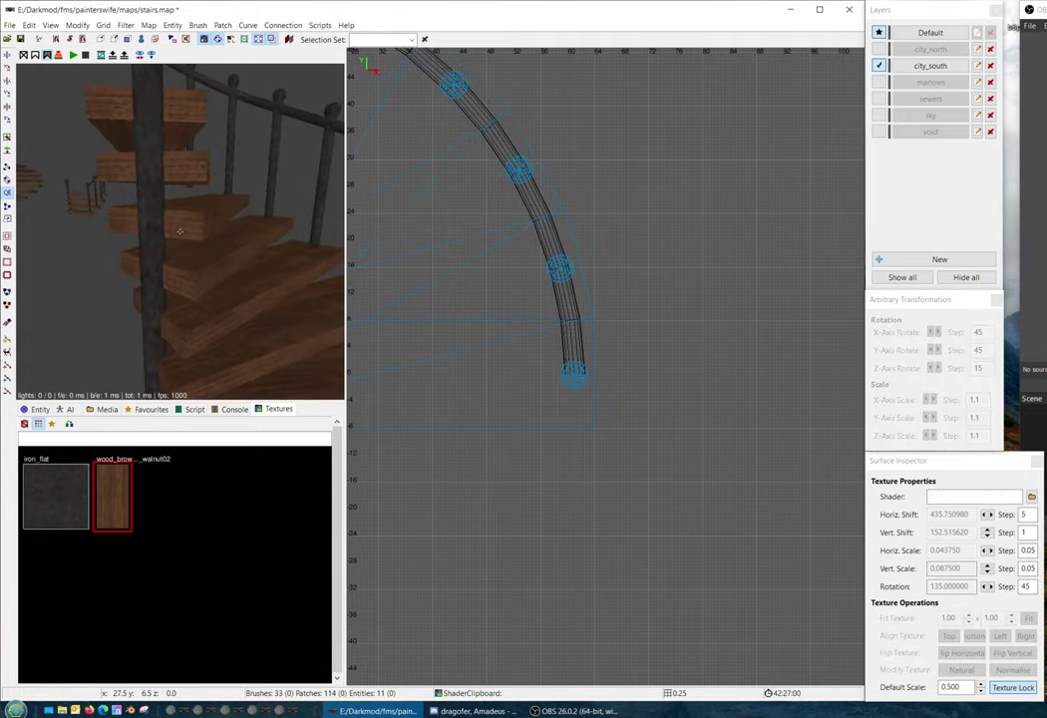
pyautogui.scroll(3, 180, 232)
pyautogui.scroll(-4, 180, 232)
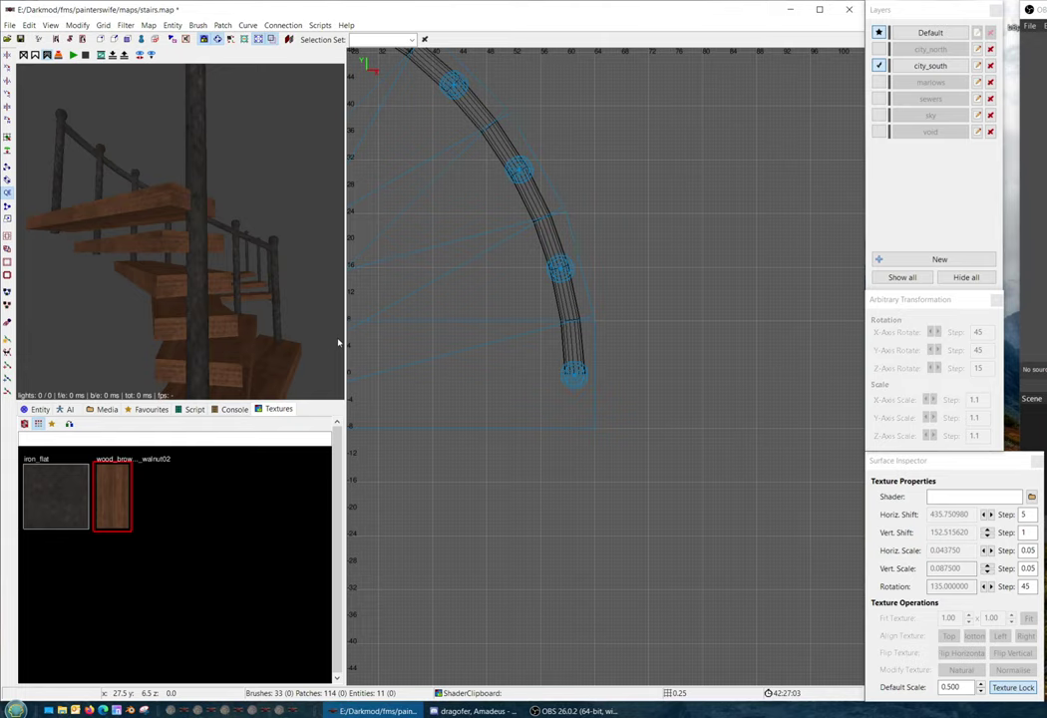
# Draw a thin brush about 10 units long and 1 unit high directly beneath the topmost step in the YZ view
pyautogui.keyDown('shift'); pyautogui.click(195, 216); pyautogui.keyUp('shift')
pyautogui.press('Escape')
pyautogui.keyDown('shift'); pyautogui.click(178, 207); pyautogui.keyUp('shift')
pyautogui.hotkey('ctrl', 'Tab')
pyautogui.hotkey('ctrl', 'Tab')
pyautogui.moveTo(602, 383); pyautogui.dragTo(698, 253, button='right')
pyautogui.scroll(3, 601, 383)
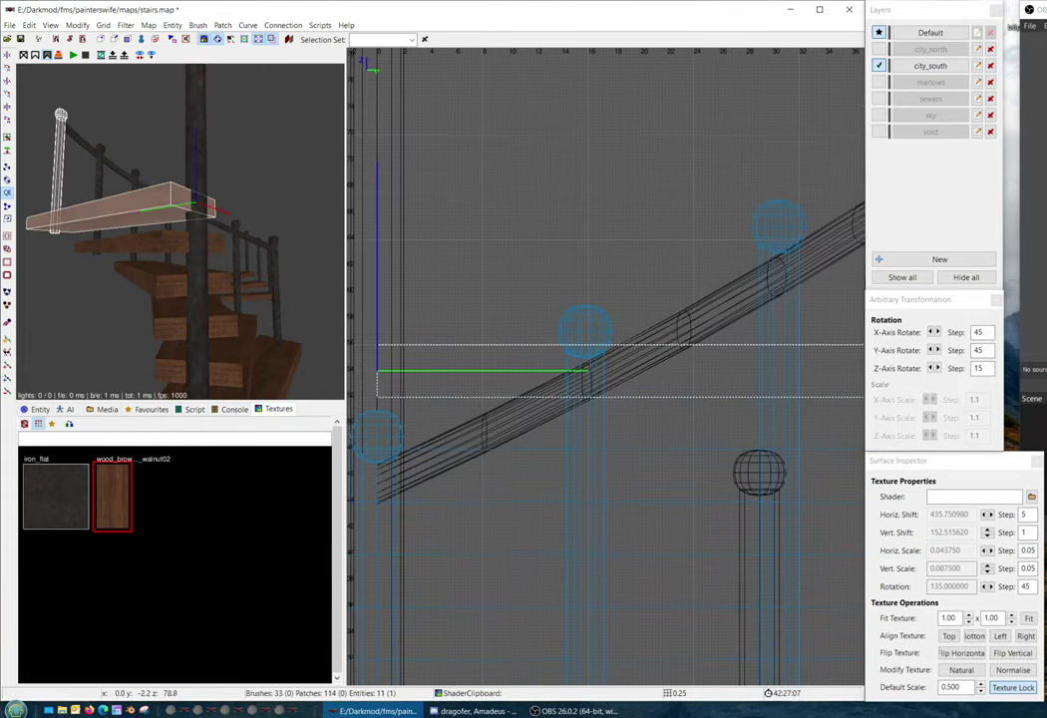
pyautogui.press('Escape')
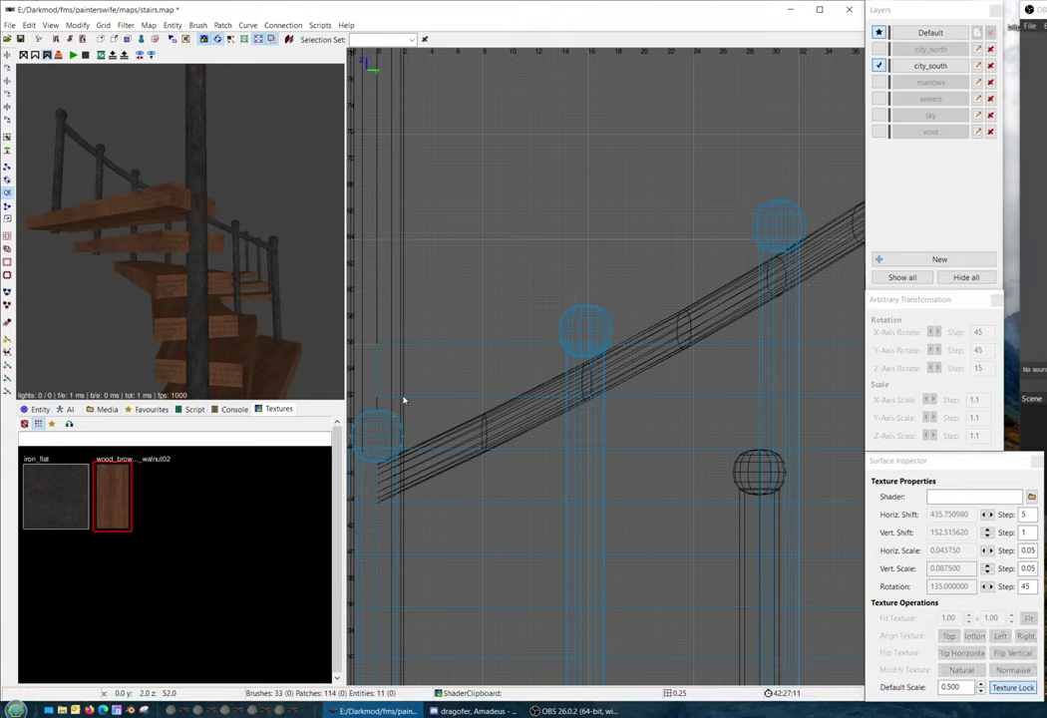
pyautogui.moveTo(404, 400)
pyautogui.mouseDown()
pyautogui.moveTo(536, 423)
pyautogui.moveTo(543, 376)
pyautogui.moveTo(559, 377)
pyautogui.mouseUp()
# Narrow the new brush to 2 units wide in the top view, centred on the central post
pyautogui.hotkey('ctrl', 'Tab')
pyautogui.scroll(-2, 573, 362)
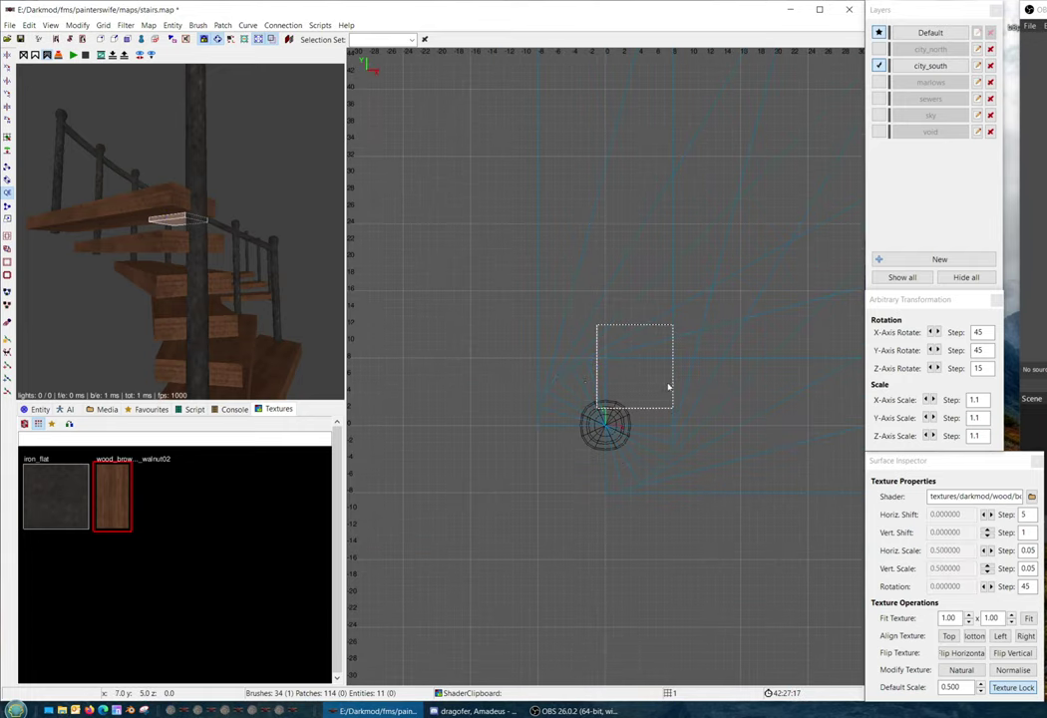
pyautogui.moveTo(713, 388); pyautogui.dragTo(655, 390)
pyautogui.moveTo(209, 248); pyautogui.dragTo(192, 166, button='right')
pyautogui.hotkey('ctrl', 'Tab')
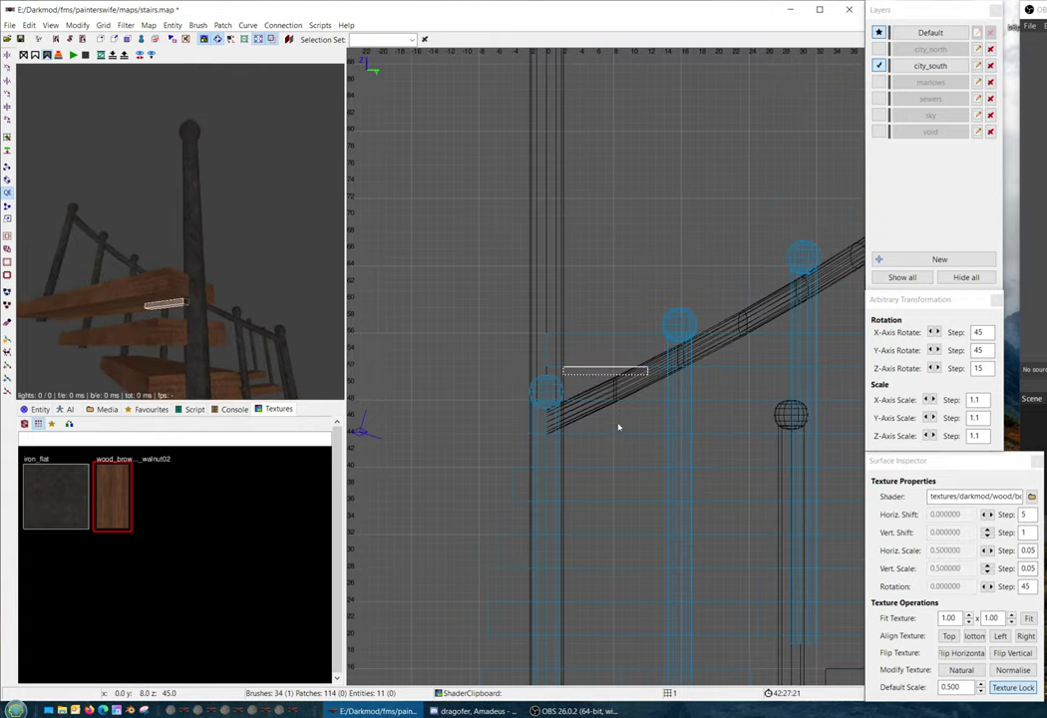
# Lengthen the brush outward beneath the topmost step until it reaches Y 60 at the outer post
pyautogui.moveTo(646, 396); pyautogui.dragTo(657, 386, button='right')
pyautogui.moveTo(607, 403); pyautogui.dragTo(723, 408)
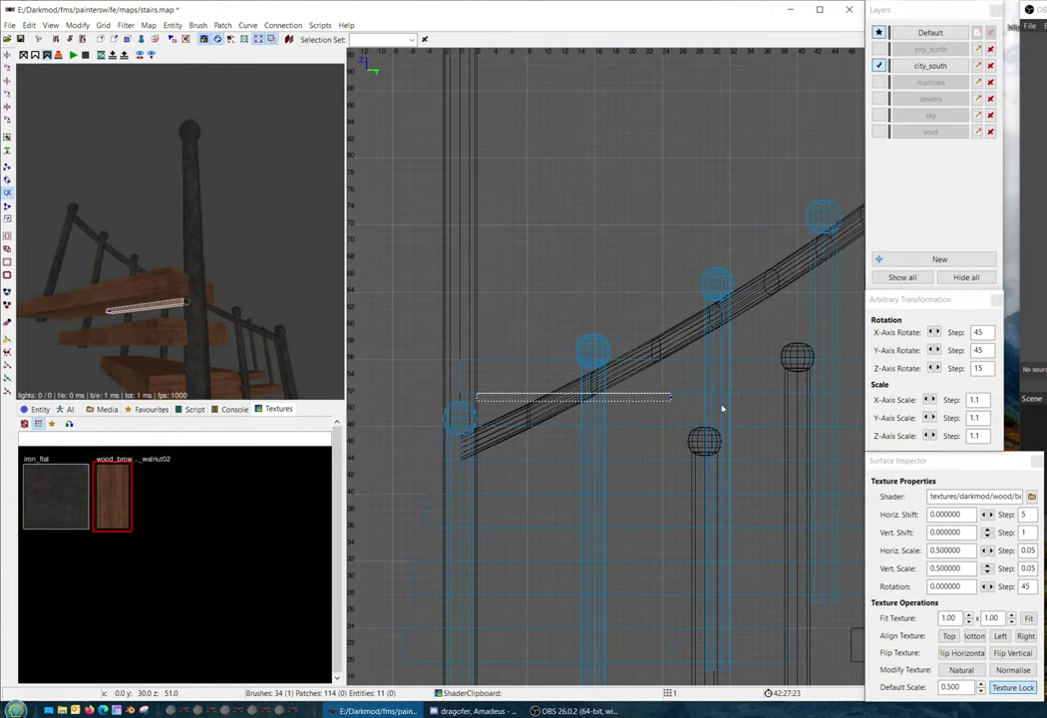
pyautogui.moveTo(667, 428); pyautogui.dragTo(661, 428, button='right')
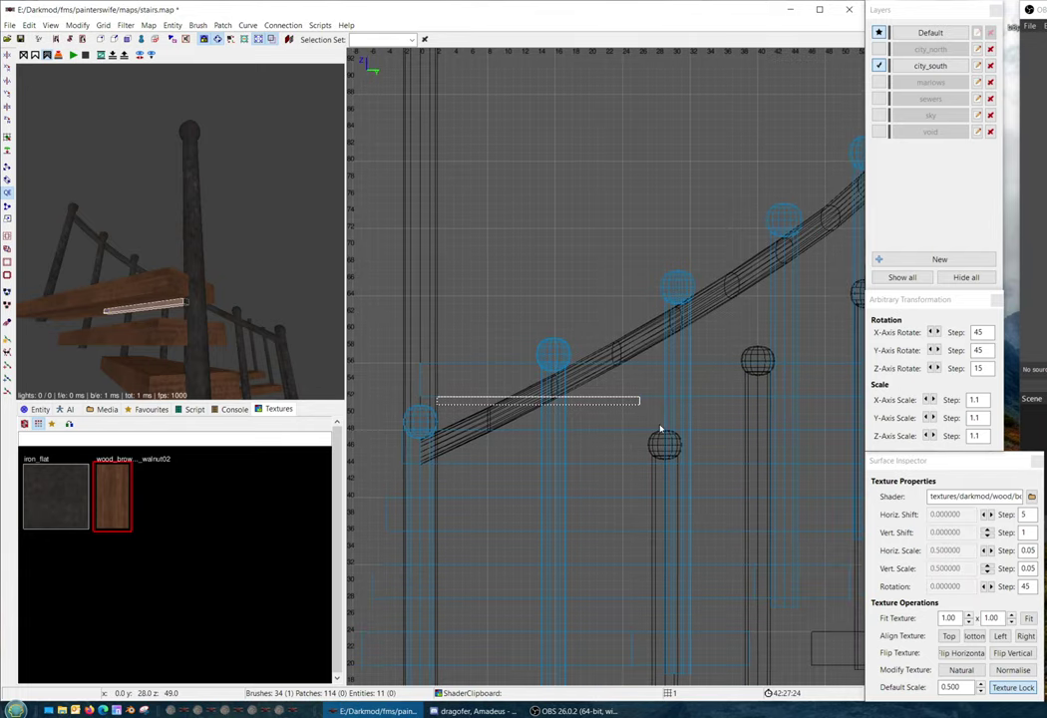
pyautogui.moveTo(559, 411); pyautogui.dragTo(561, 408, button='right')
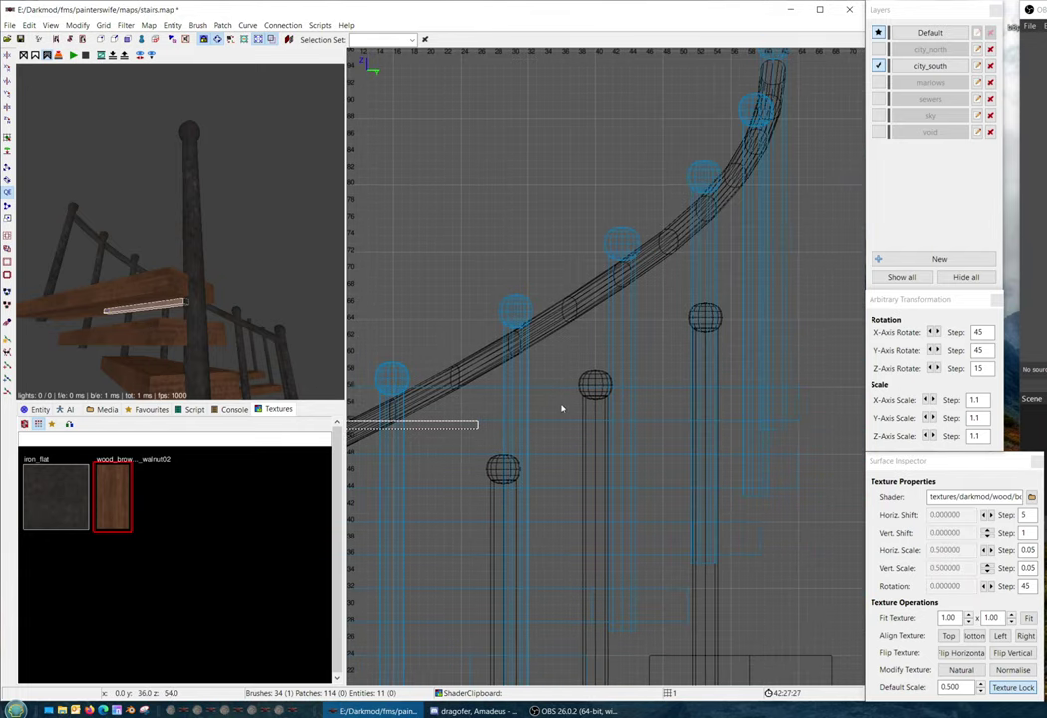
pyautogui.moveTo(503, 432); pyautogui.dragTo(760, 441)
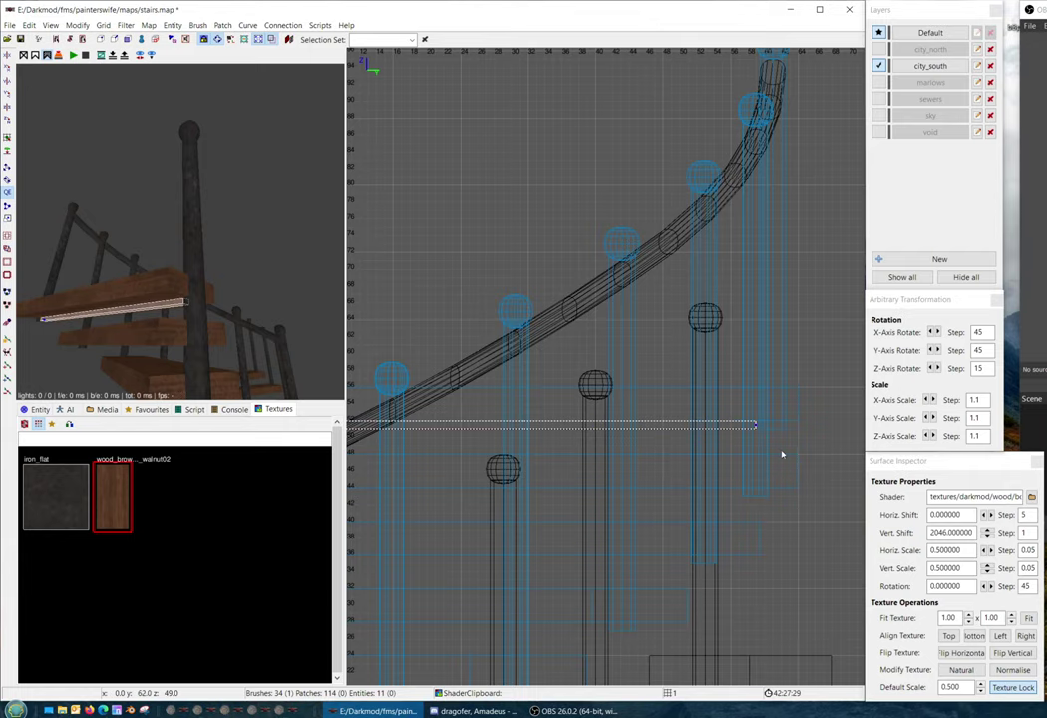
pyautogui.hotkey('ctrl', 'Tab')
pyautogui.moveTo(656, 427); pyautogui.dragTo(642, 637, button='right')
pyautogui.scroll(4, 587, 311)
pyautogui.moveTo(582, 351); pyautogui.dragTo(588, 331)
# Apply the iron_flat texture to the support bar under the topmost step and deselect it
pyautogui.rightClick(284, 317)
pyautogui.scroll(-3, 179, 232)
pyautogui.scroll(3, 180, 232)
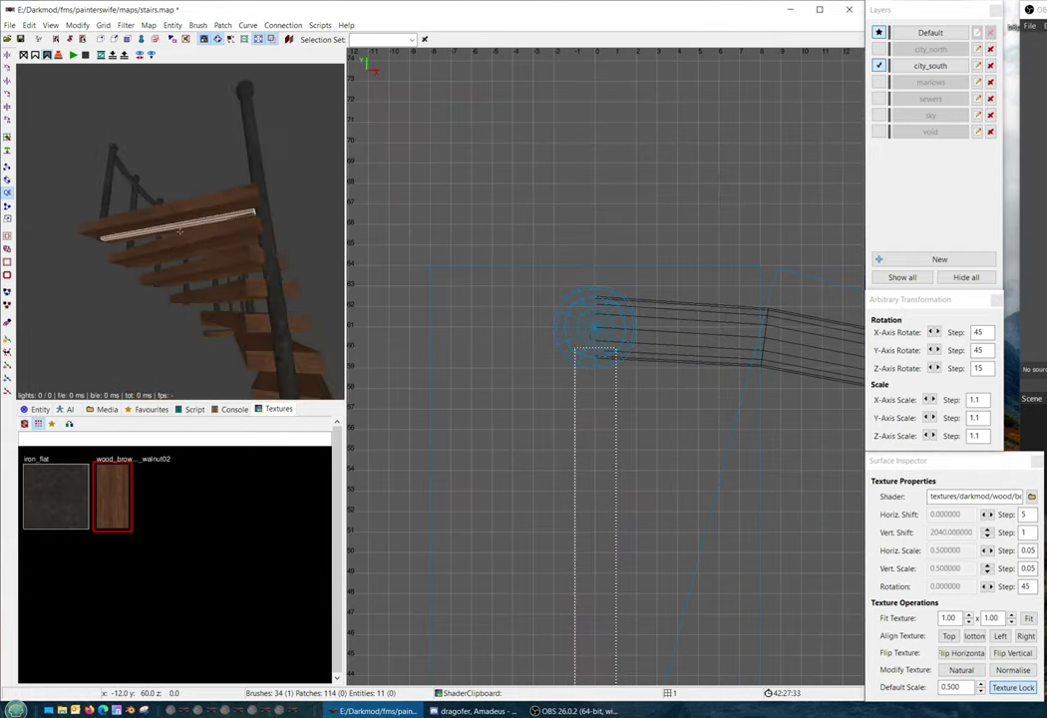
pyautogui.press('Escape')
pyautogui.rightClick(285, 269)
pyautogui.rightClick(279, 264)
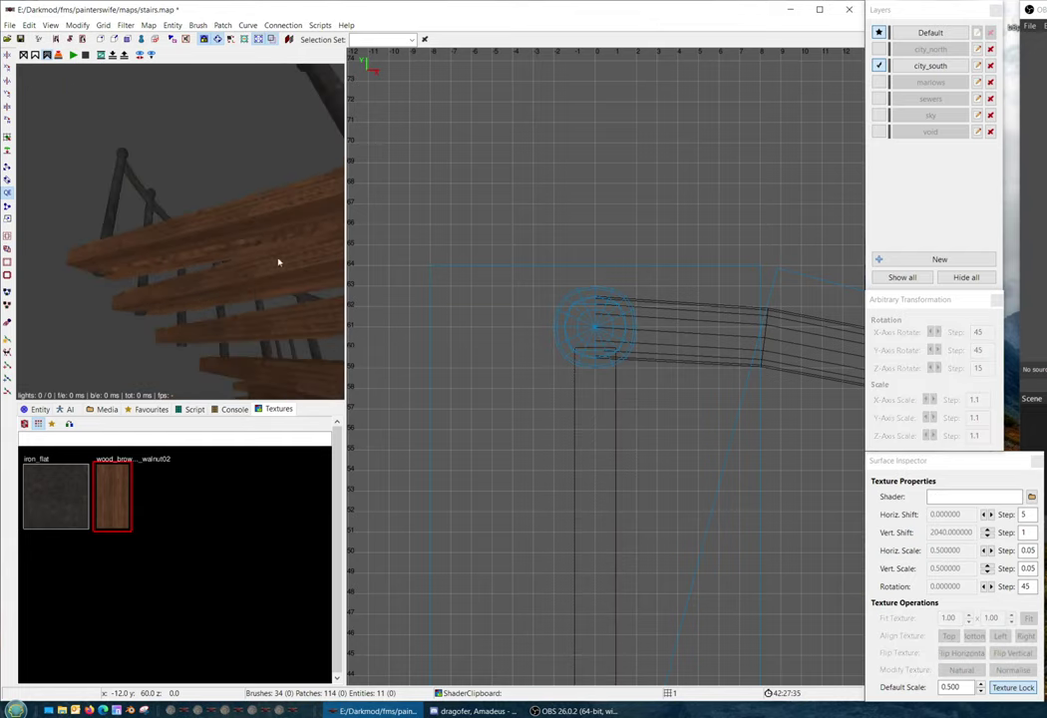
pyautogui.keyDown('shift'); pyautogui.click(287, 236); pyautogui.keyUp('shift')
pyautogui.click(71, 479)
pyautogui.scroll(-4, 501, 355)
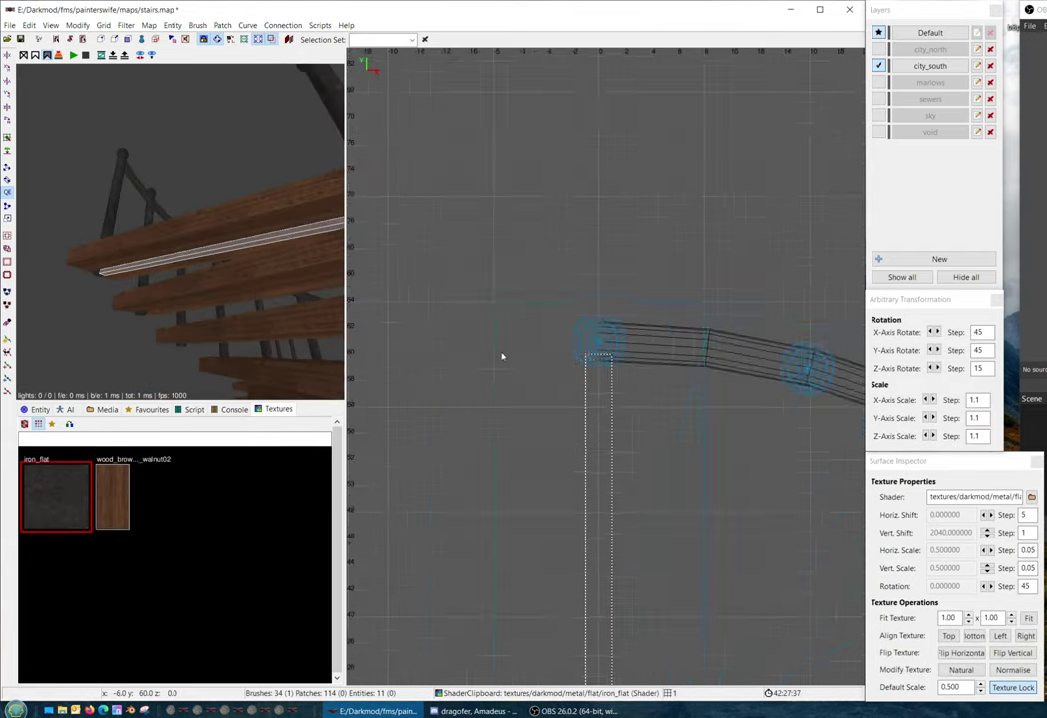
pyautogui.moveTo(585, 335); pyautogui.dragTo(534, 210, button='right')
pyautogui.scroll(-1, 586, 328)
pyautogui.press('Escape')
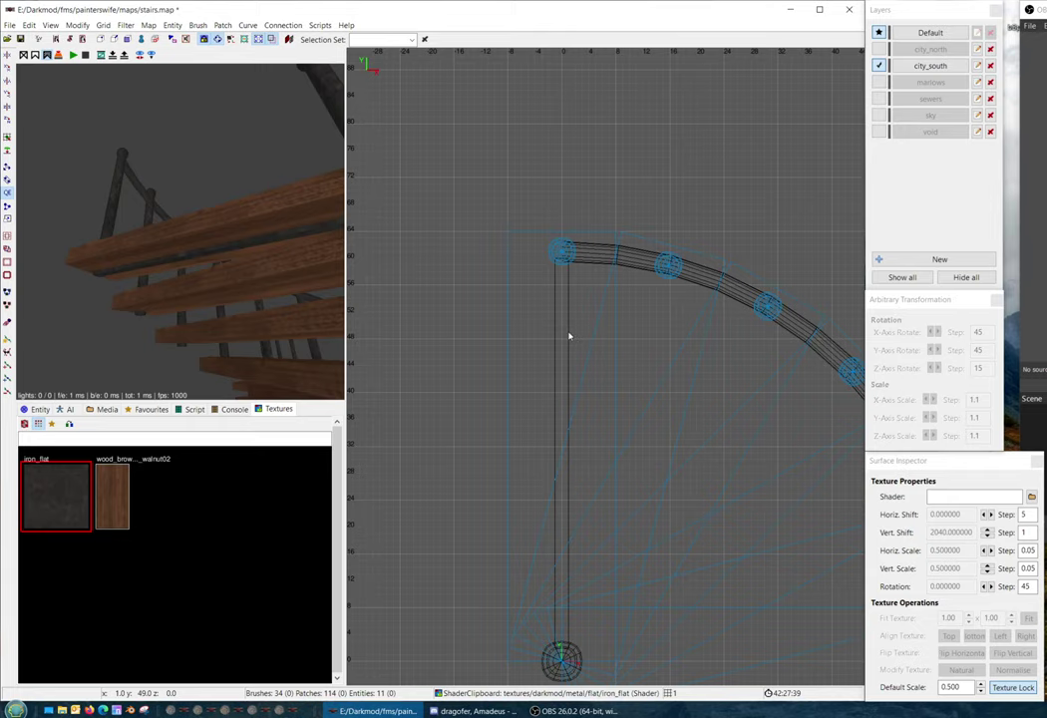
# Draw a bracket brush about 3 by 2 units beside the bar's outer section, copy it to the opposite side and group both
pyautogui.moveTo(568, 336)
pyautogui.mouseDown()
pyautogui.moveTo(588, 346)
pyautogui.moveTo(543, 341)
pyautogui.mouseUp()
pyautogui.press('space')
pyautogui.moveTo(548, 345); pyautogui.dragTo(539, 310, button='right')
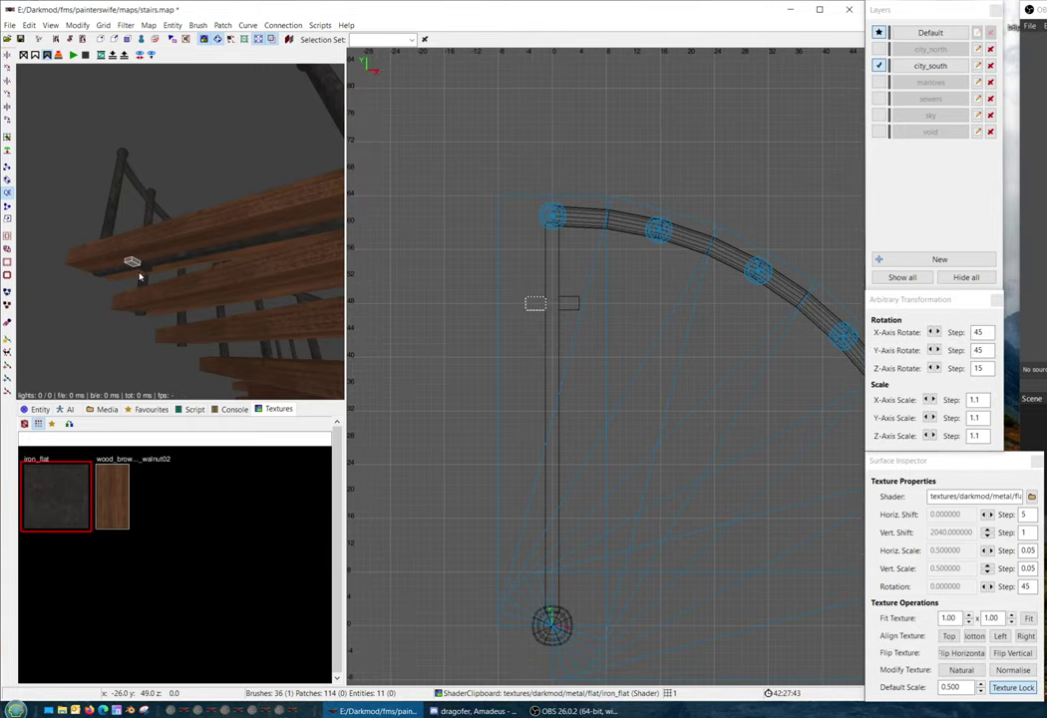
pyautogui.rightClick(503, 240)
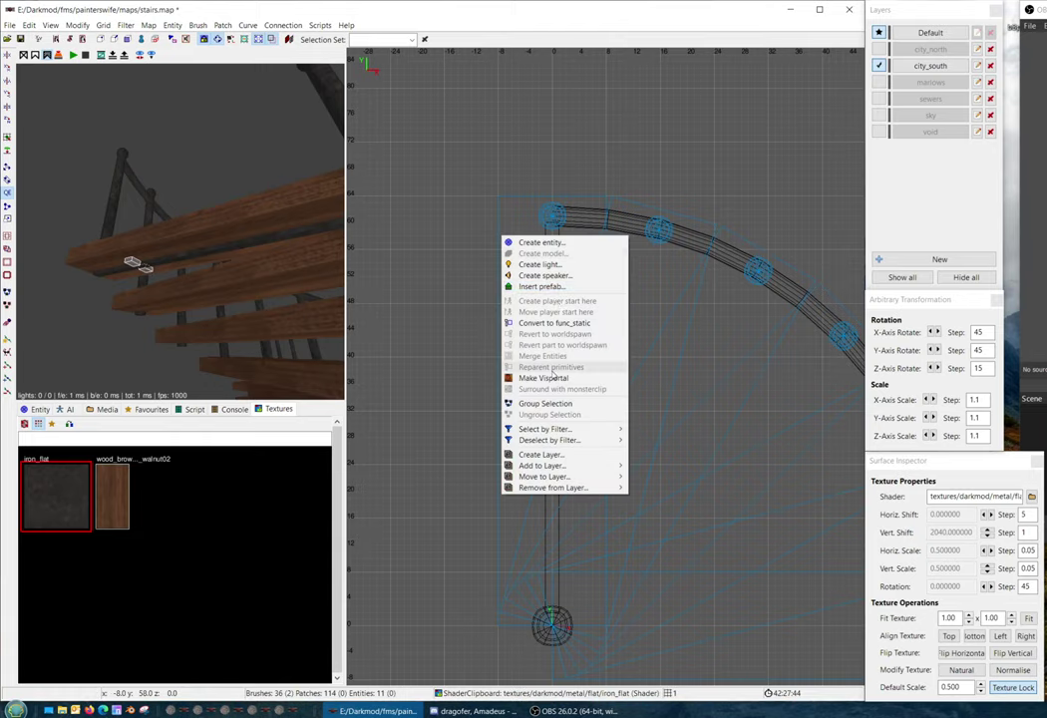
pyautogui.click(550, 404)
# Duplicate the bracket pair and move the copy about 32 units along the bar towards the central post
pyautogui.moveTo(571, 310); pyautogui.dragTo(562, 265, button='right')
pyautogui.press('space')
pyautogui.moveTo(566, 266)
pyautogui.mouseDown()
pyautogui.moveTo(547, 361)
pyautogui.moveTo(561, 484)
pyautogui.mouseUp()
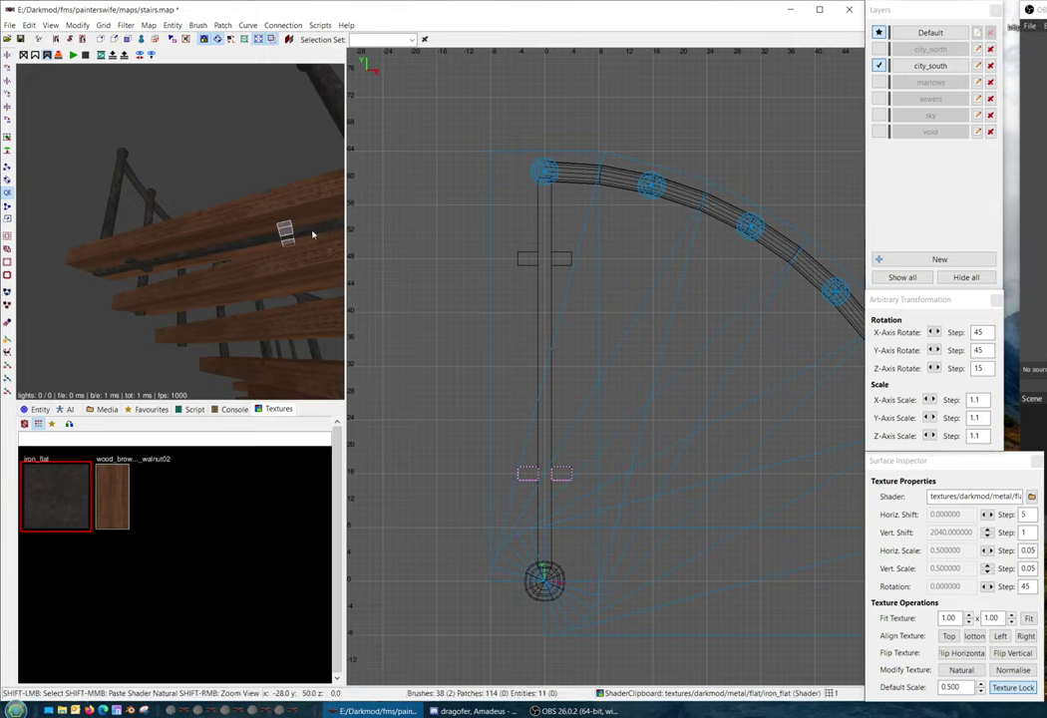
pyautogui.keyDown('shift'); pyautogui.click(163, 255); pyautogui.keyUp('shift')
pyautogui.keyDown('shift'); pyautogui.click(137, 263); pyautogui.keyUp('shift')
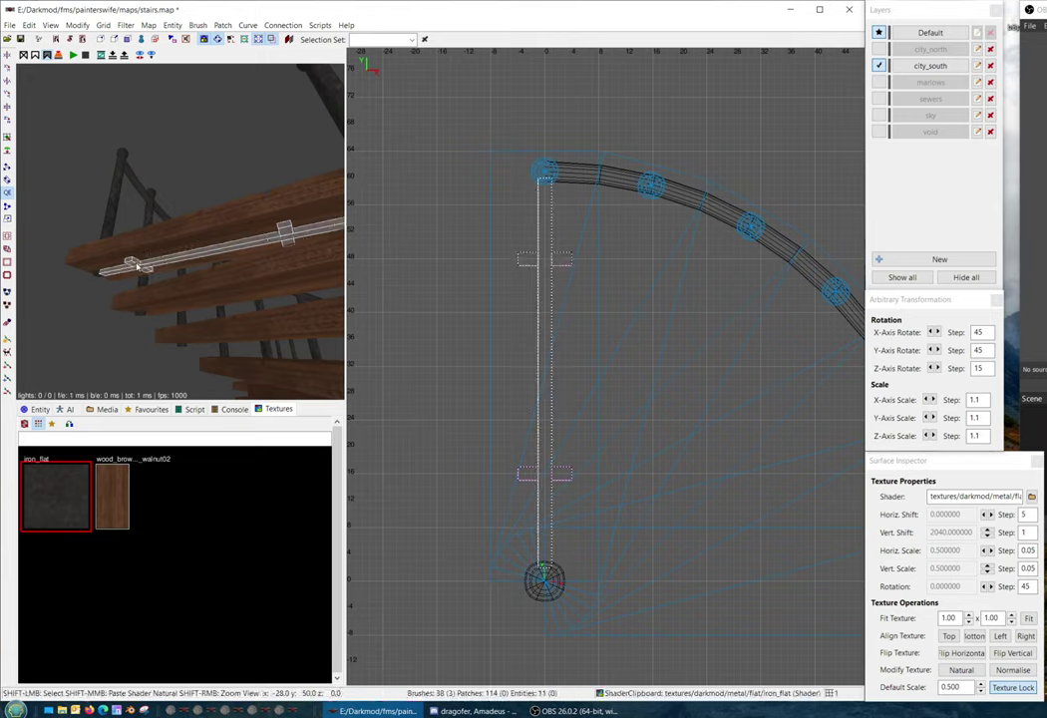
pyautogui.rightClick(270, 261)
pyautogui.press('Up')
pyautogui.press('Up')
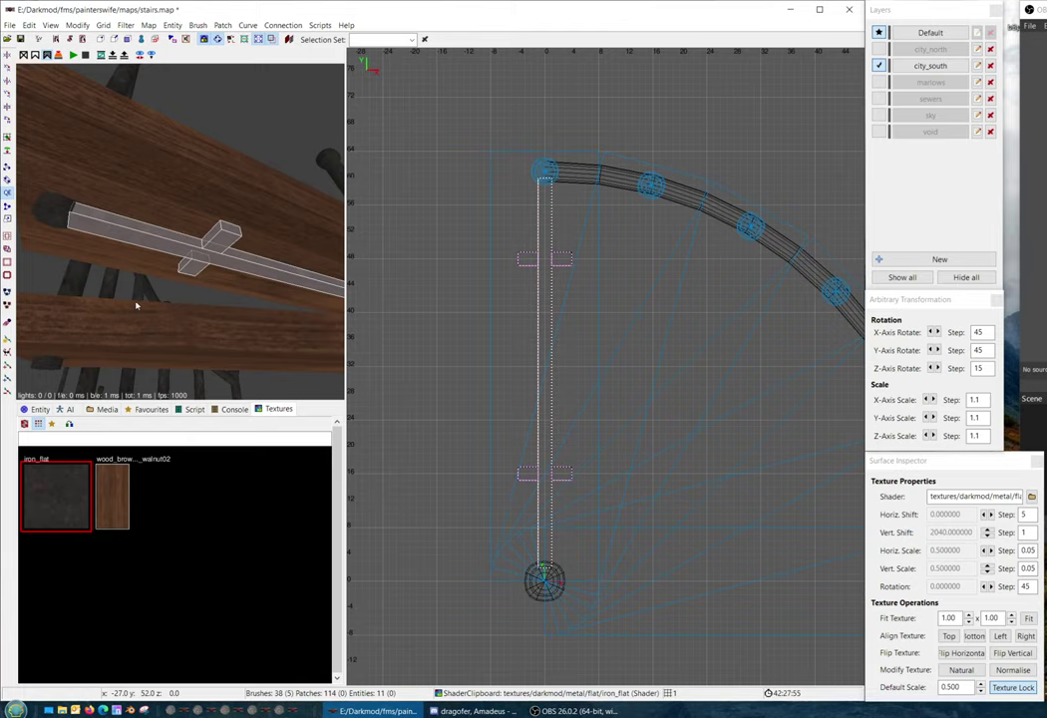
pyautogui.press('Escape')
# Revert the topmost step entity to worldspawn and extend the lower end of its outer post down to Z 50
pyautogui.keyDown('shift'); pyautogui.click(72, 231); pyautogui.keyUp('shift')
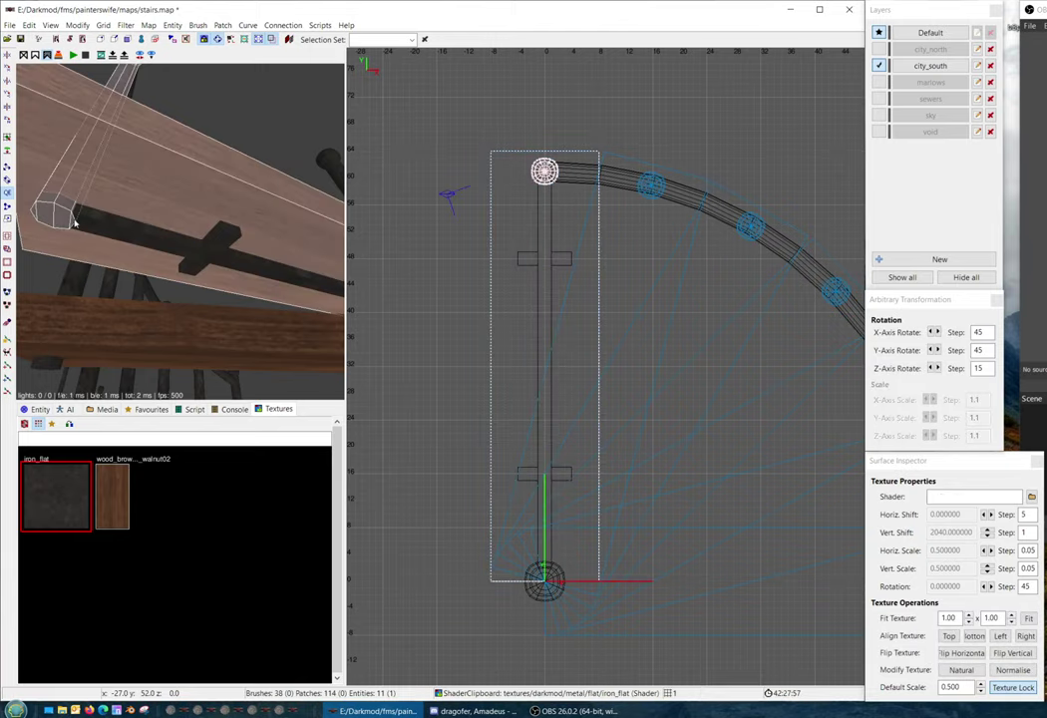
pyautogui.hotkey('ctrl', 'Tab')
pyautogui.hotkey('ctrl', 'Tab')
pyautogui.moveTo(558, 348); pyautogui.dragTo(399, 241, button='right')
pyautogui.rightClick(579, 304)
pyautogui.click(643, 403)
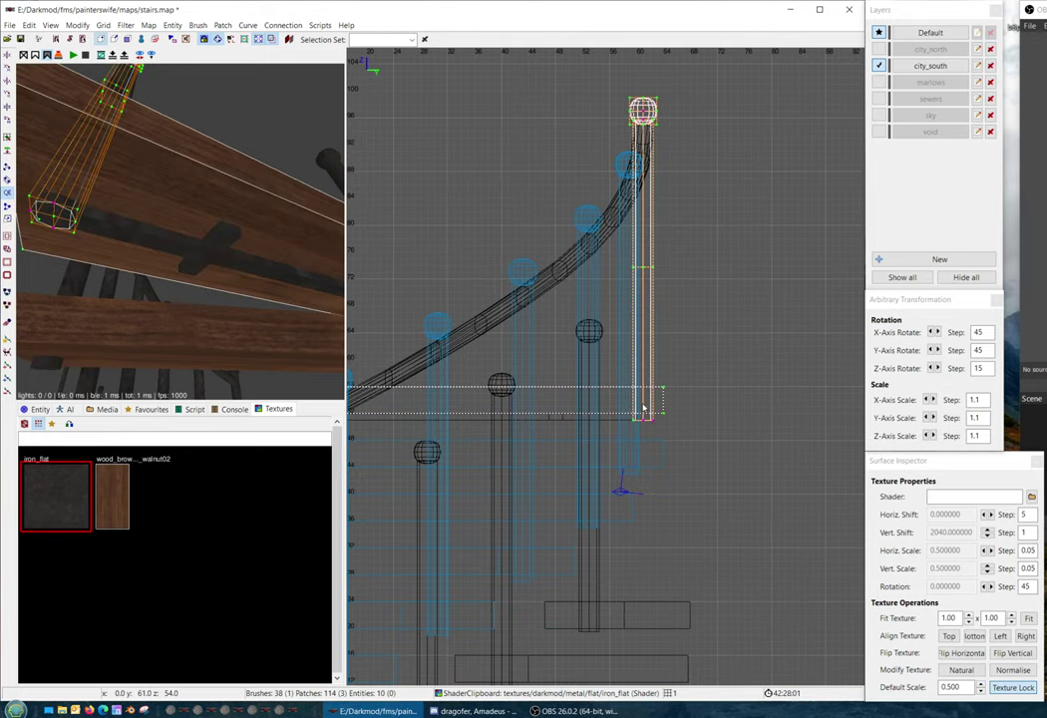
pyautogui.scroll(3, 629, 427)
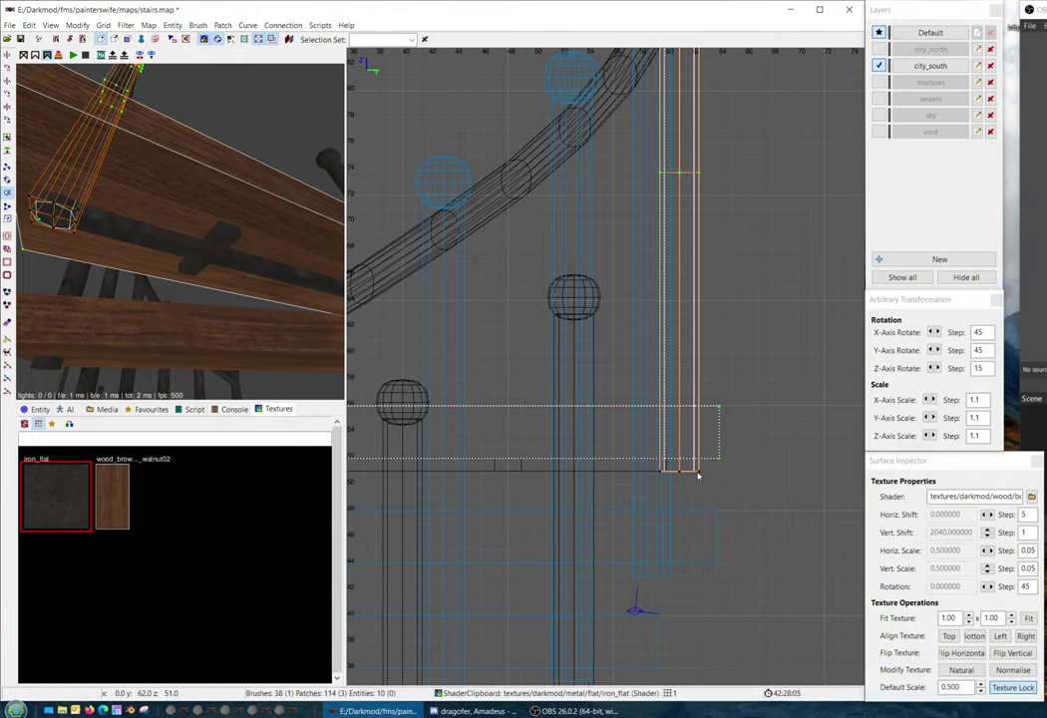
pyautogui.moveTo(700, 473); pyautogui.dragTo(700, 485)
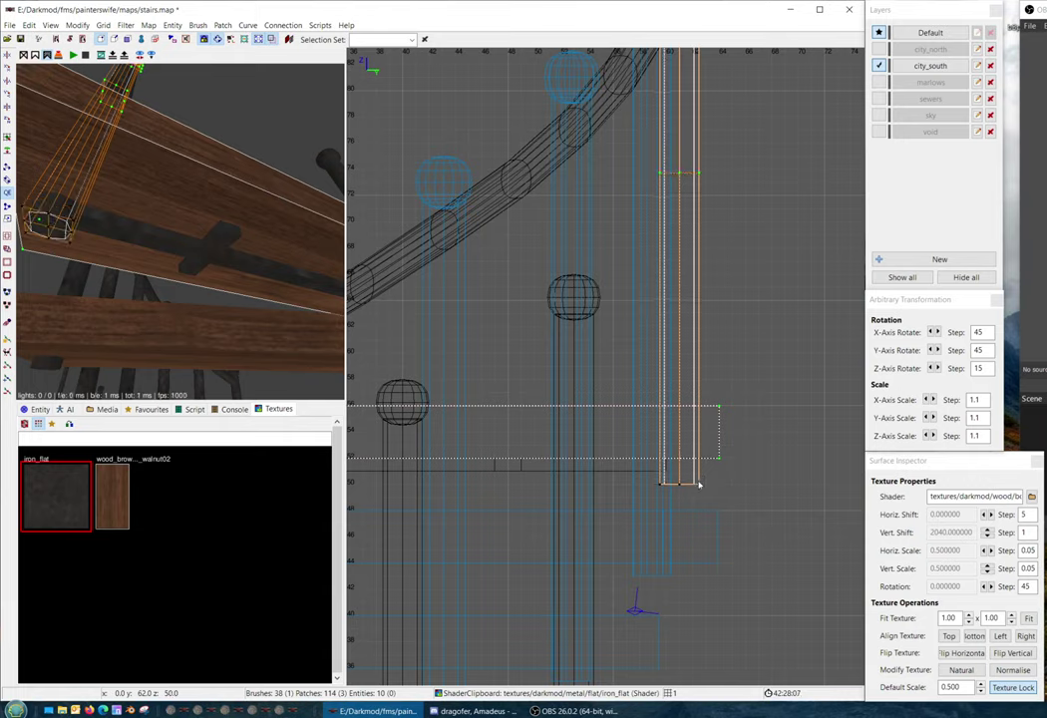
# Convert the topmost step, its outer post, the support bar and both bracket pairs together into one func_static
pyautogui.keyDown('shift'); pyautogui.click(113, 264); pyautogui.keyUp('shift')
pyautogui.rightClick(124, 261)
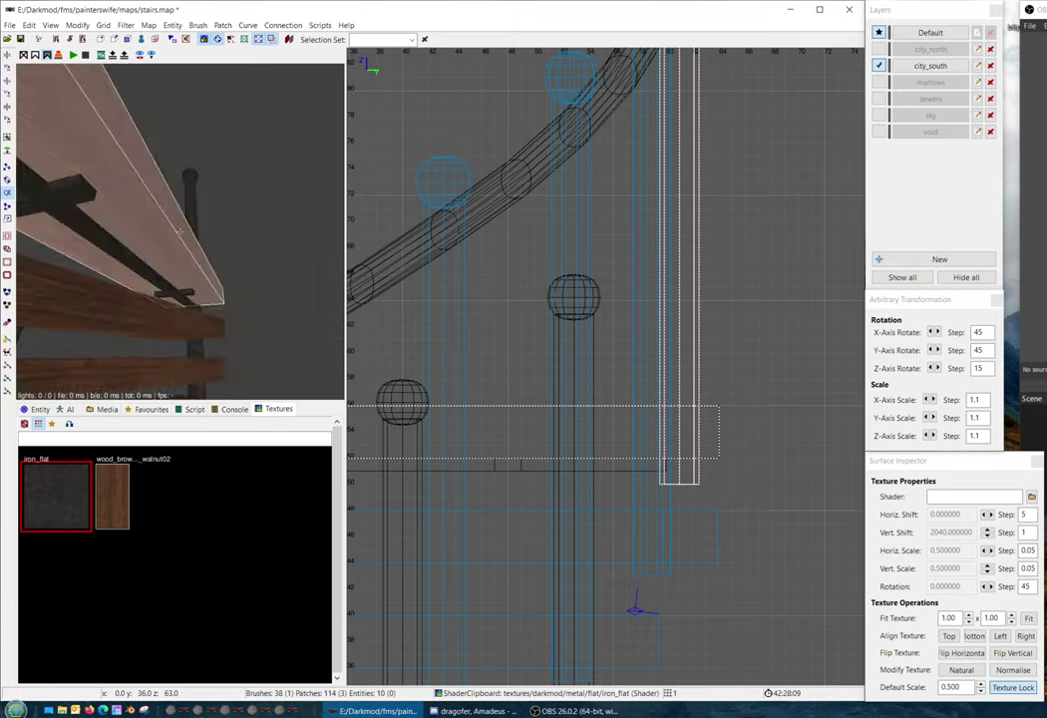
pyautogui.press('Down')
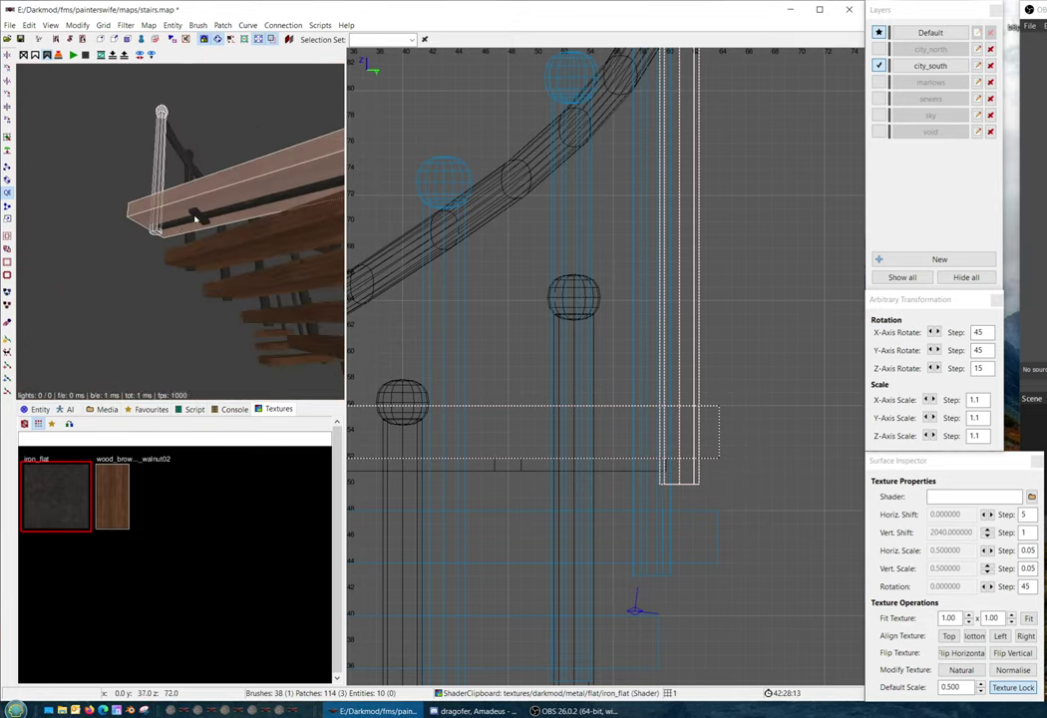
pyautogui.keyDown('shift'); pyautogui.click(196, 218); pyautogui.keyUp('shift')
pyautogui.rightClick(196, 218)
pyautogui.rightClick(181, 232)
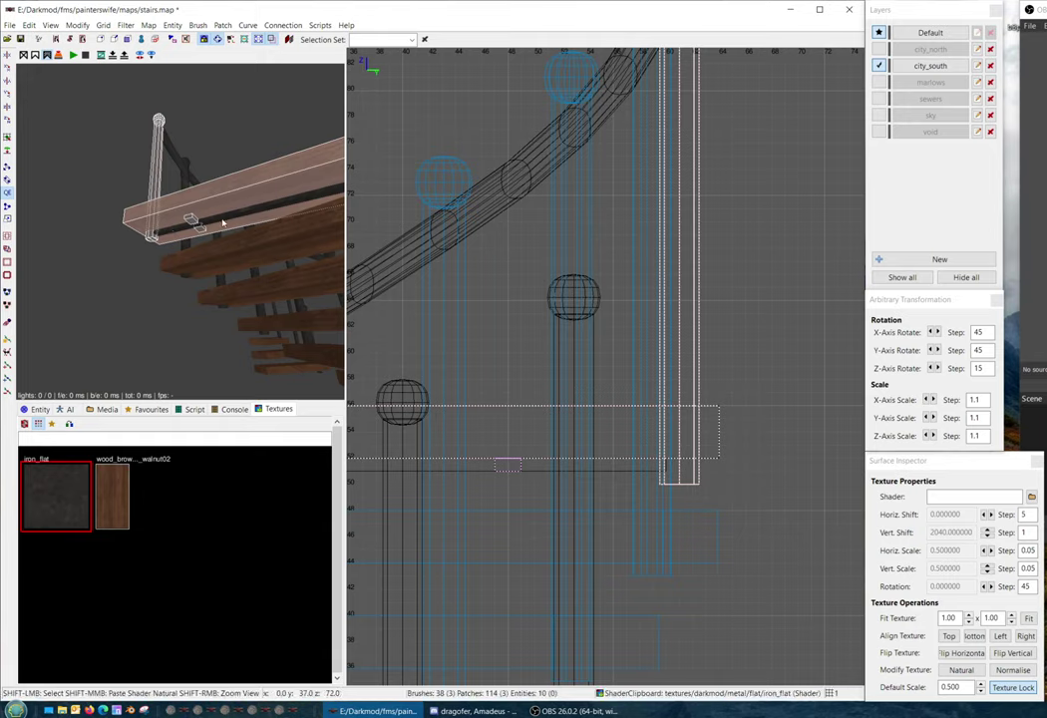
pyautogui.keyDown('shift'); pyautogui.click(222, 221); pyautogui.keyUp('shift')
pyautogui.rightClick(223, 221)
pyautogui.rightClick(202, 238)
pyautogui.press('Up')
pyautogui.rightClick(180, 231)
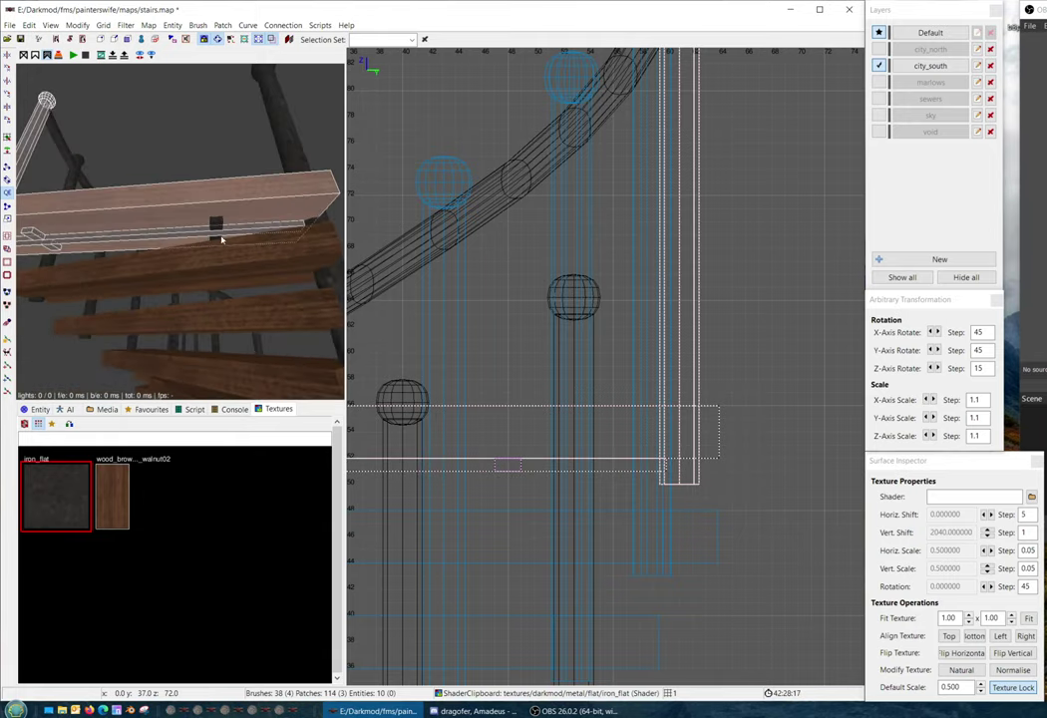
pyautogui.rightClick(218, 230)
pyautogui.press('Up')
pyautogui.rightClick(180, 232)
pyautogui.keyDown('shift'); pyautogui.click(265, 236); pyautogui.keyUp('shift')
pyautogui.keyDown('shift'); pyautogui.click(259, 255); pyautogui.keyUp('shift')
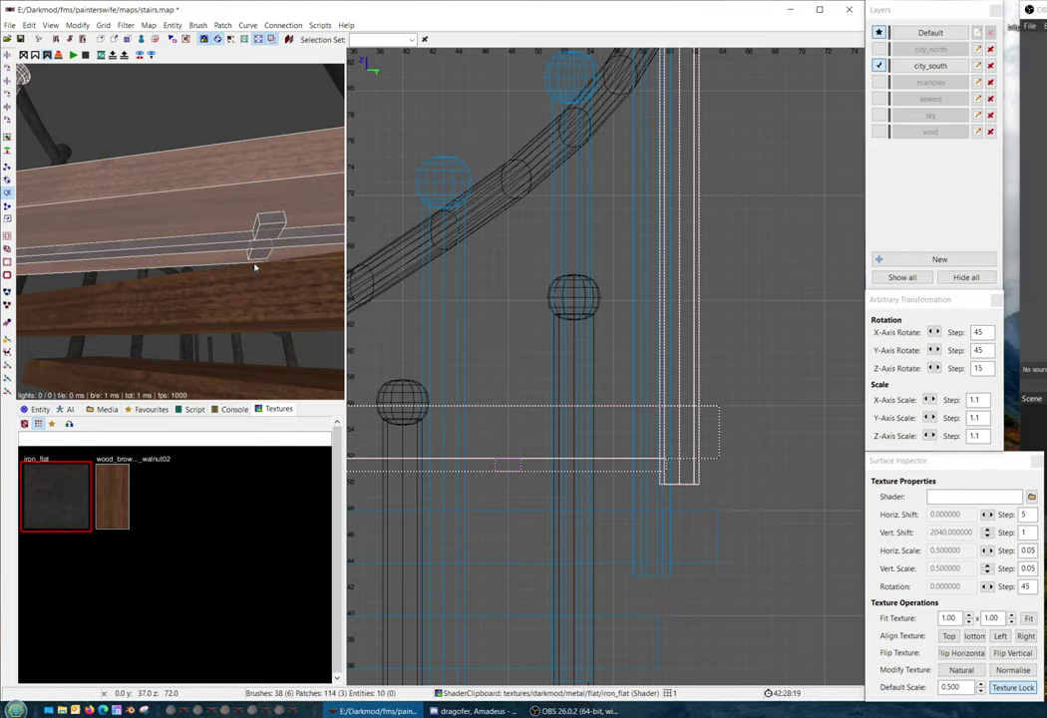
pyautogui.rightClick(474, 251)
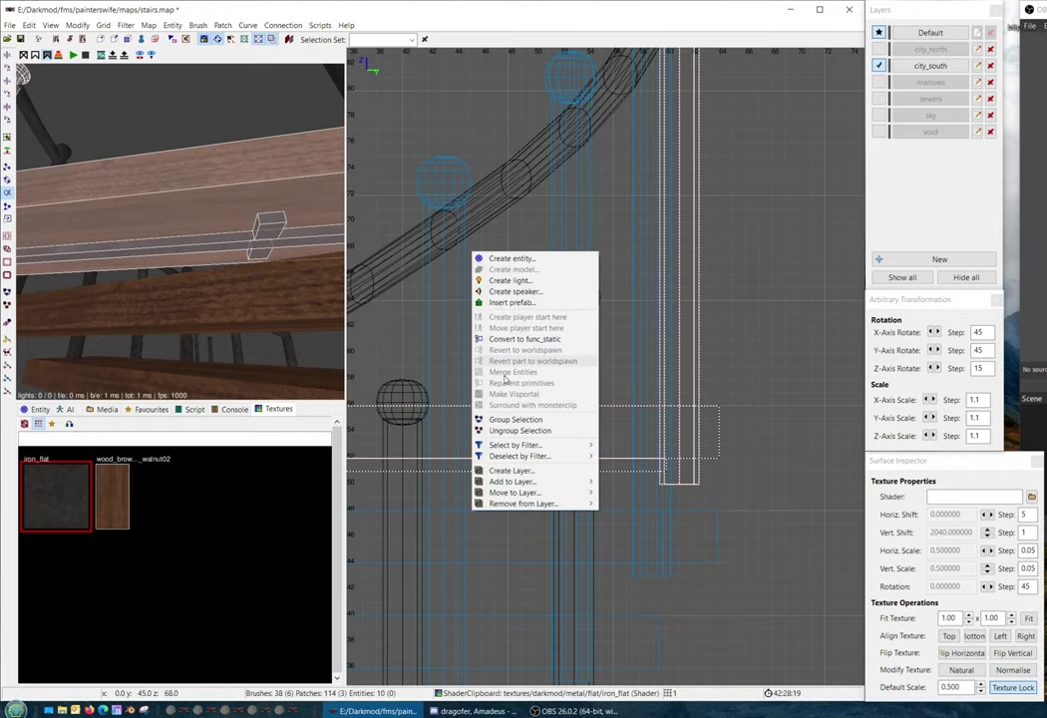
pyautogui.click(542, 339)
# Move the step entity's origin horizontally to the central post's axis at X 0, Y 0
pyautogui.scroll(-6, 645, 432)
pyautogui.hotkey('ctrl', 'Tab')
pyautogui.hotkey('ctrl', 'Tab')
pyautogui.scroll(4, 613, 406)
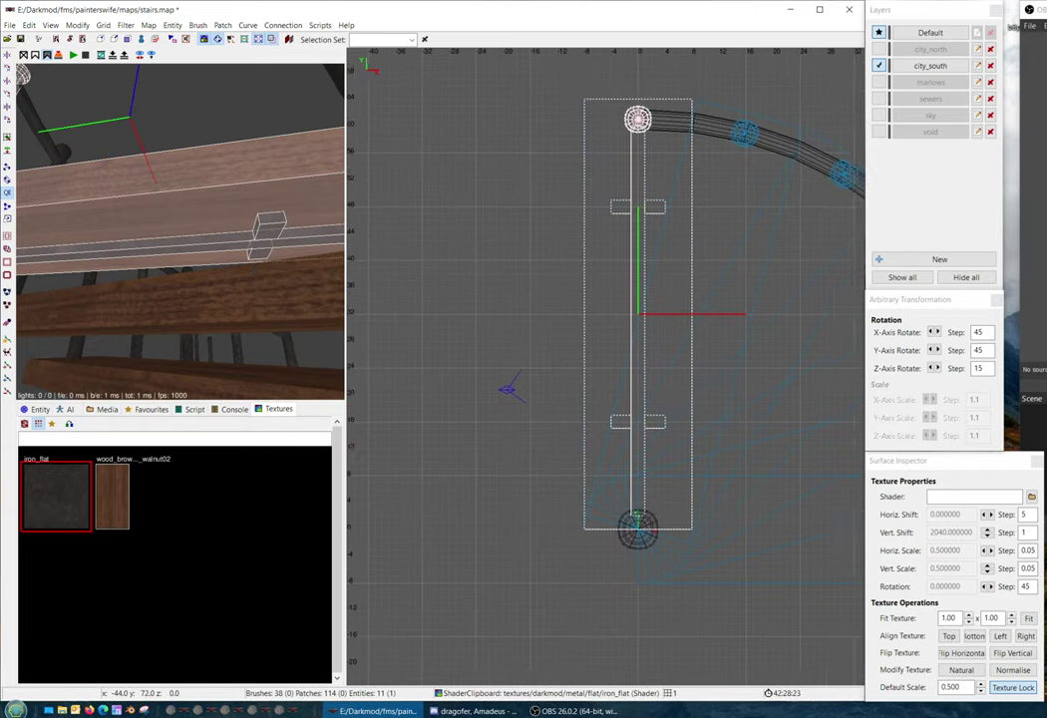
pyautogui.moveTo(620, 356); pyautogui.dragTo(576, 339, button='right')
pyautogui.press('v')
pyautogui.keyDown('shift'); pyautogui.click(595, 280); pyautogui.keyUp('shift')
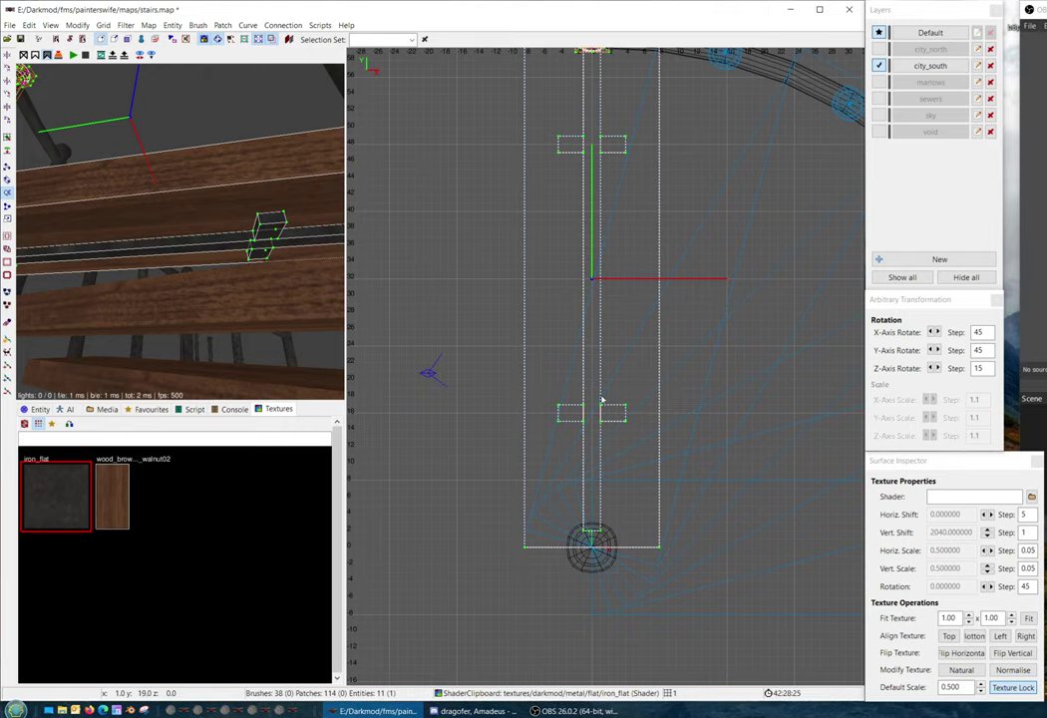
pyautogui.moveTo(595, 292); pyautogui.dragTo(592, 549)
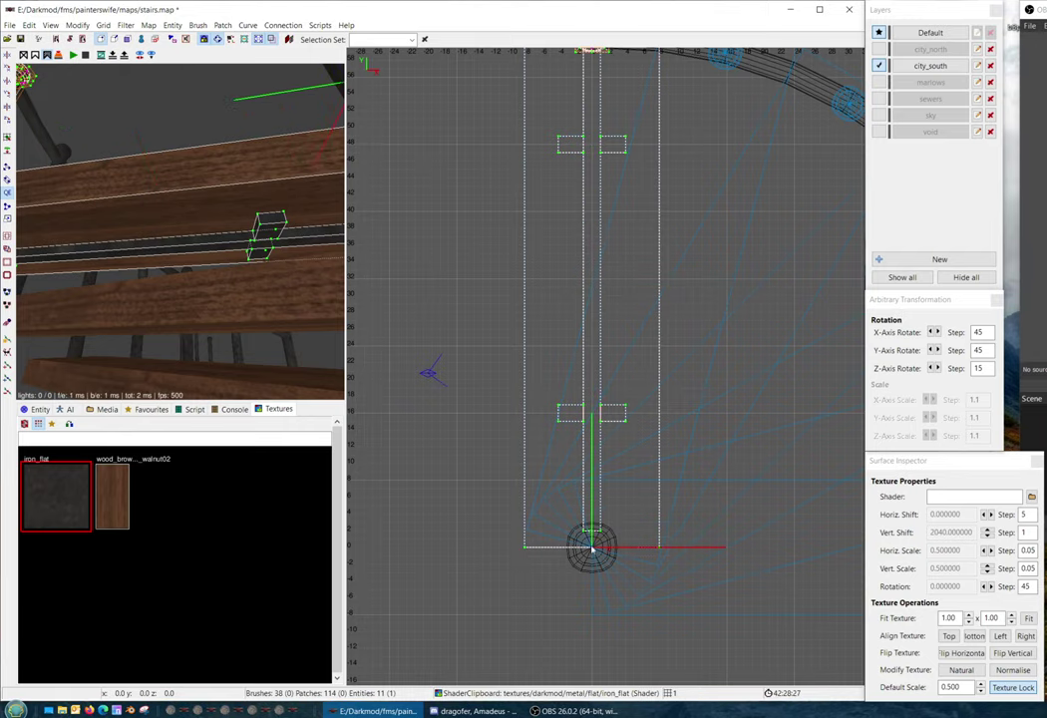
# Lower the step entity's origin along the central post to Z 52 and deselect the entity
pyautogui.scroll(-3, 592, 549)
pyautogui.hotkey('ctrl', 'Tab')
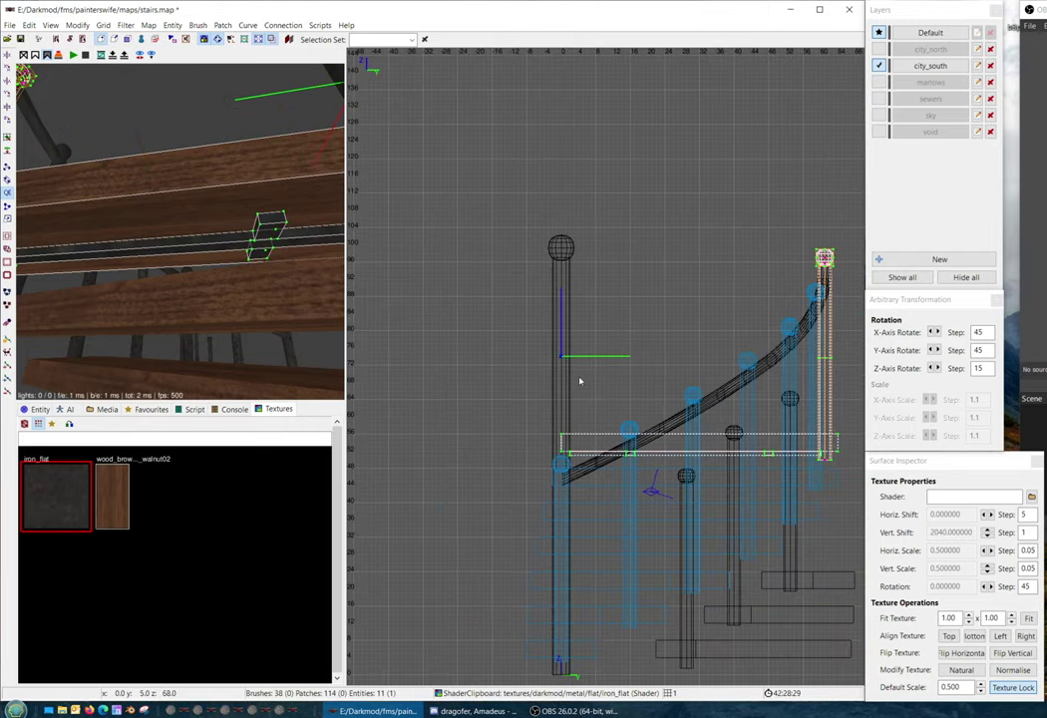
pyautogui.moveTo(562, 359); pyautogui.dragTo(560, 454)
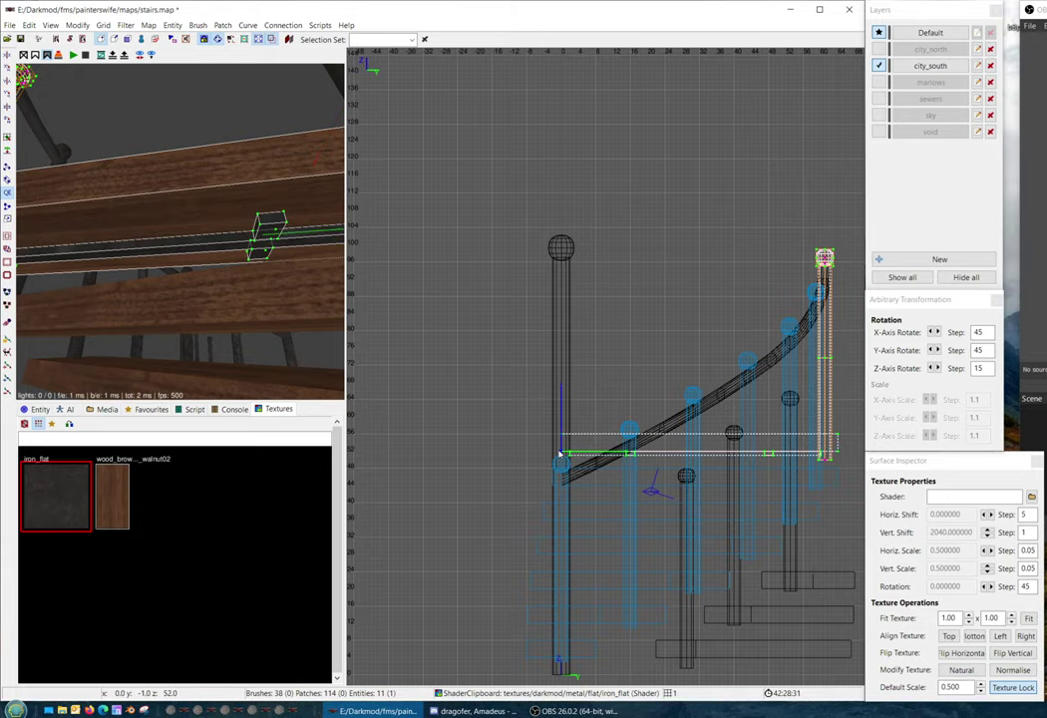
pyautogui.moveTo(561, 455); pyautogui.dragTo(560, 402, button='right')
pyautogui.rightClick(236, 349)
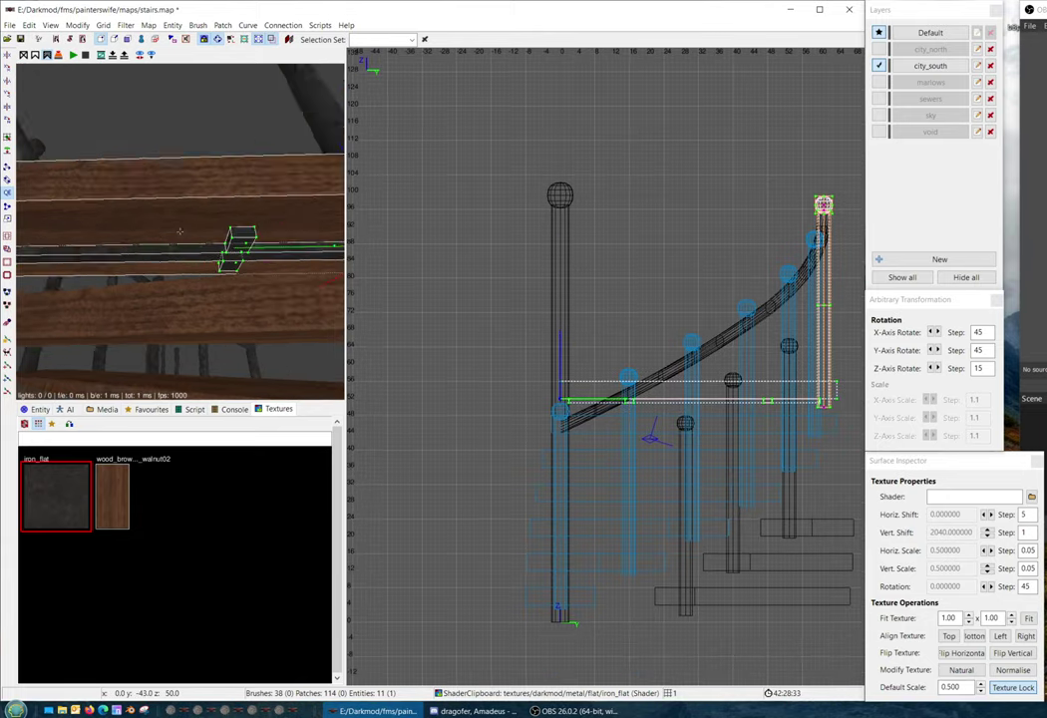
pyautogui.scroll(-5, 180, 232)
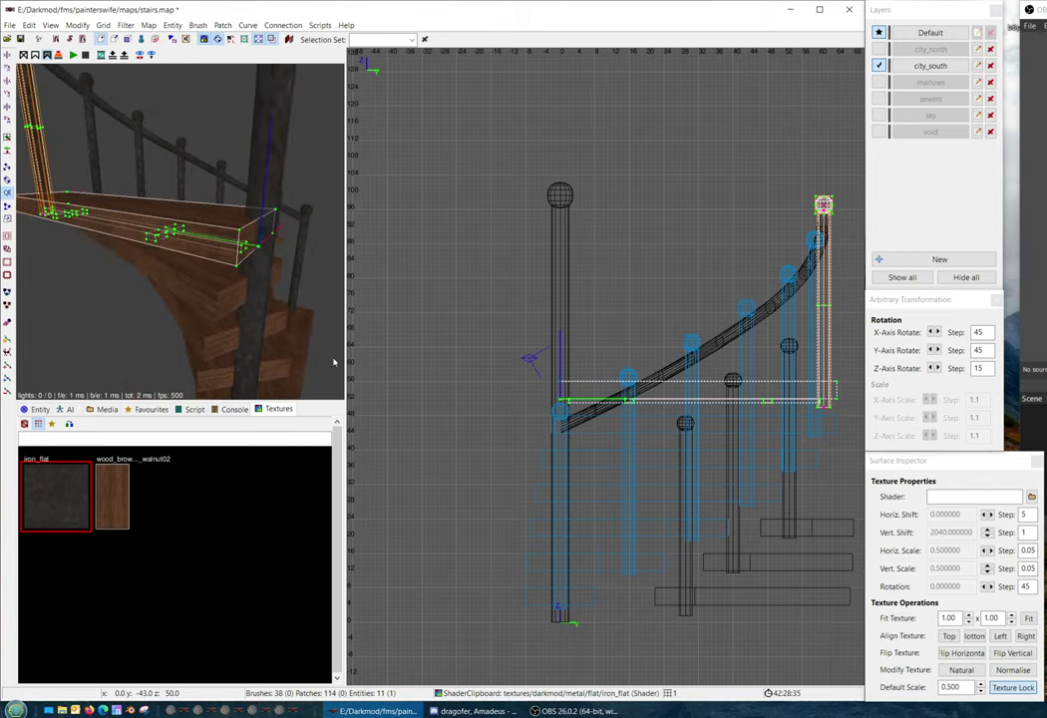
pyautogui.hotkey('ctrl', 'Tab')
pyautogui.hotkey('ctrl', 'Tab')
pyautogui.hotkey('ctrl', 'Tab')
pyautogui.hotkey('ctrl', 'Tab')
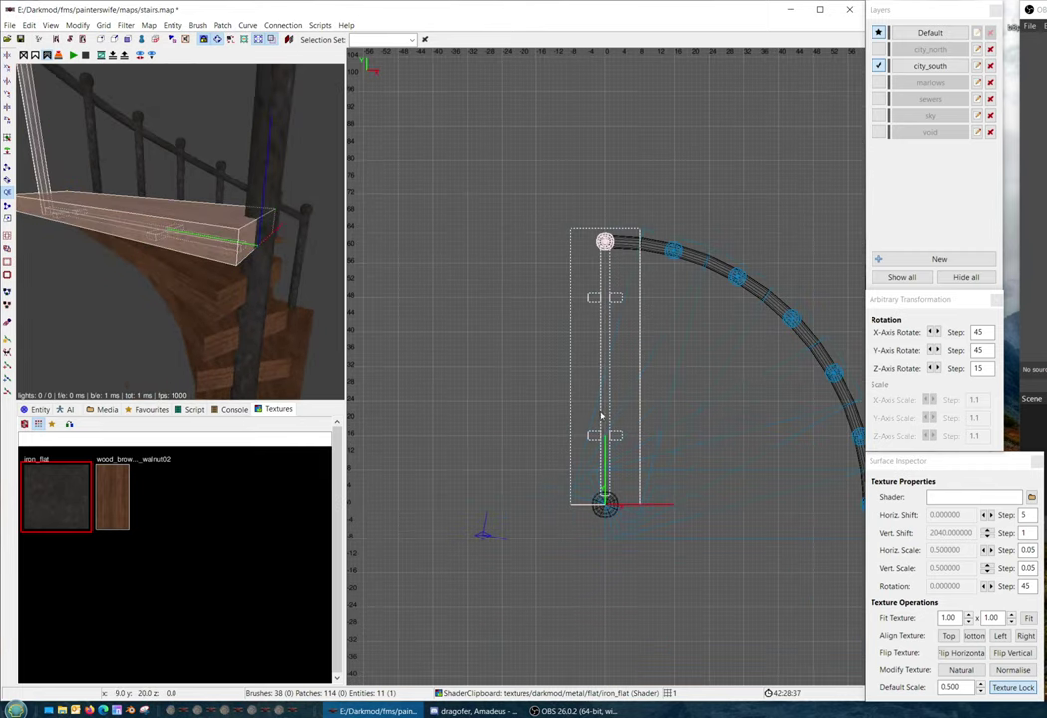
pyautogui.press('Escape')
# Delete the six old steps and their outer posts below the topmost step
pyautogui.rightClick(217, 299)
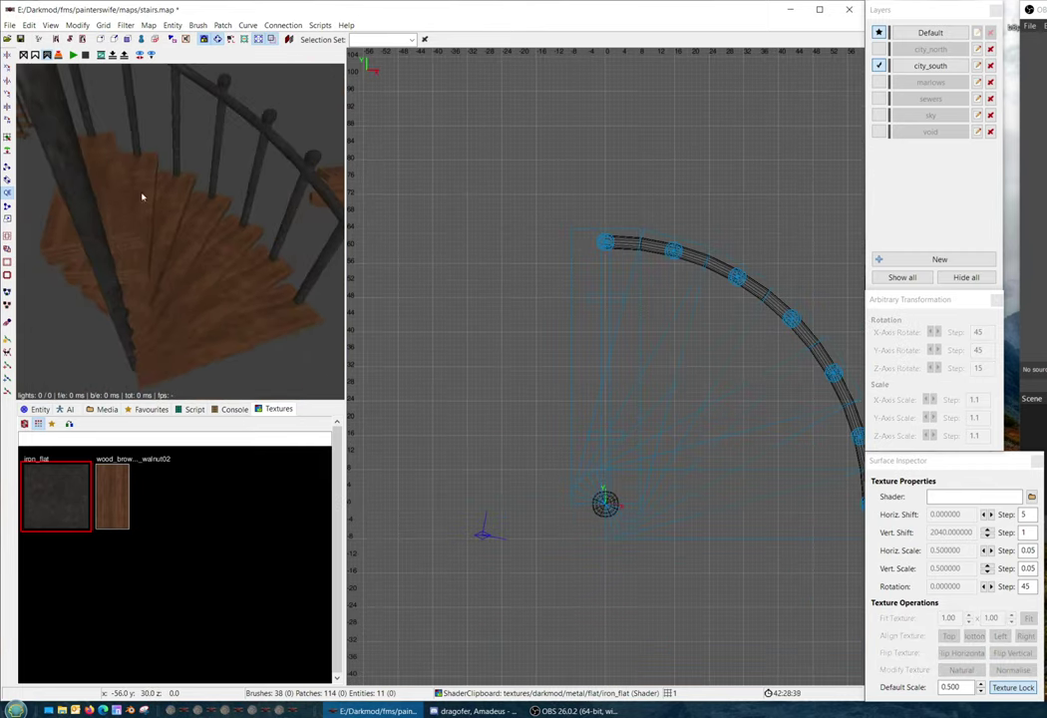
pyautogui.moveTo(140, 176)
pyautogui.keyDown('shift'); pyautogui.mouseDown()
pyautogui.moveTo(257, 285)
pyautogui.moveTo(266, 322)
pyautogui.mouseUp(); pyautogui.keyUp('shift')
pyautogui.press('BackSpace')
# Duplicate the topmost step entity, rotate the copy 15 degrees clockwise around the central post and lower it 8 units
pyautogui.rightClick(266, 322)
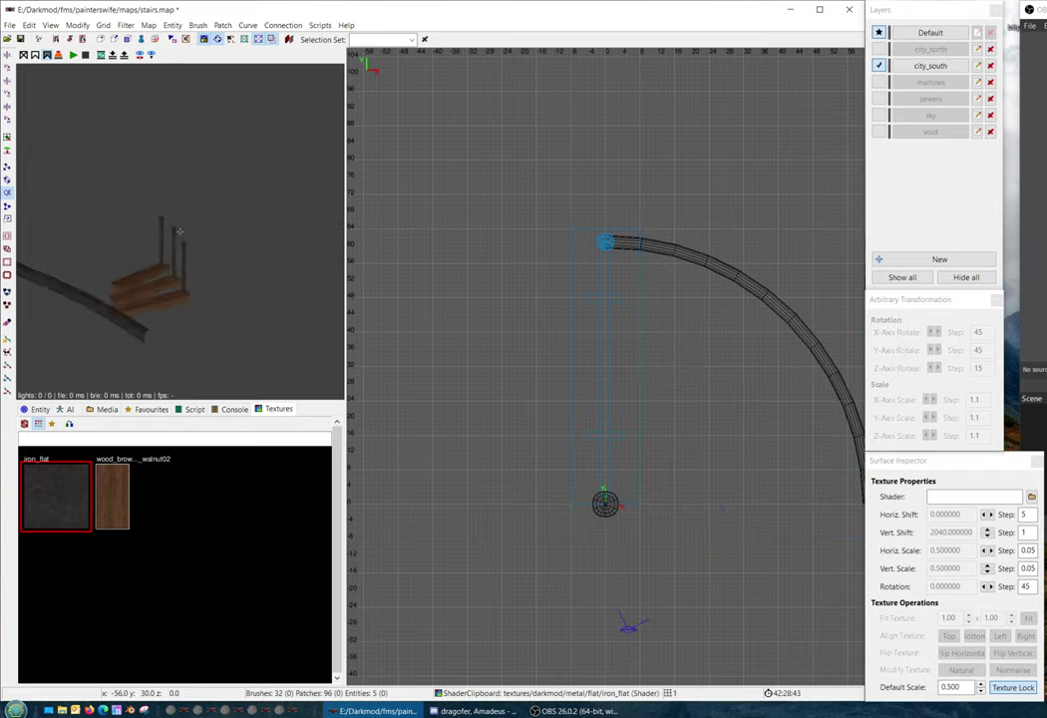
pyautogui.click(258, 240)
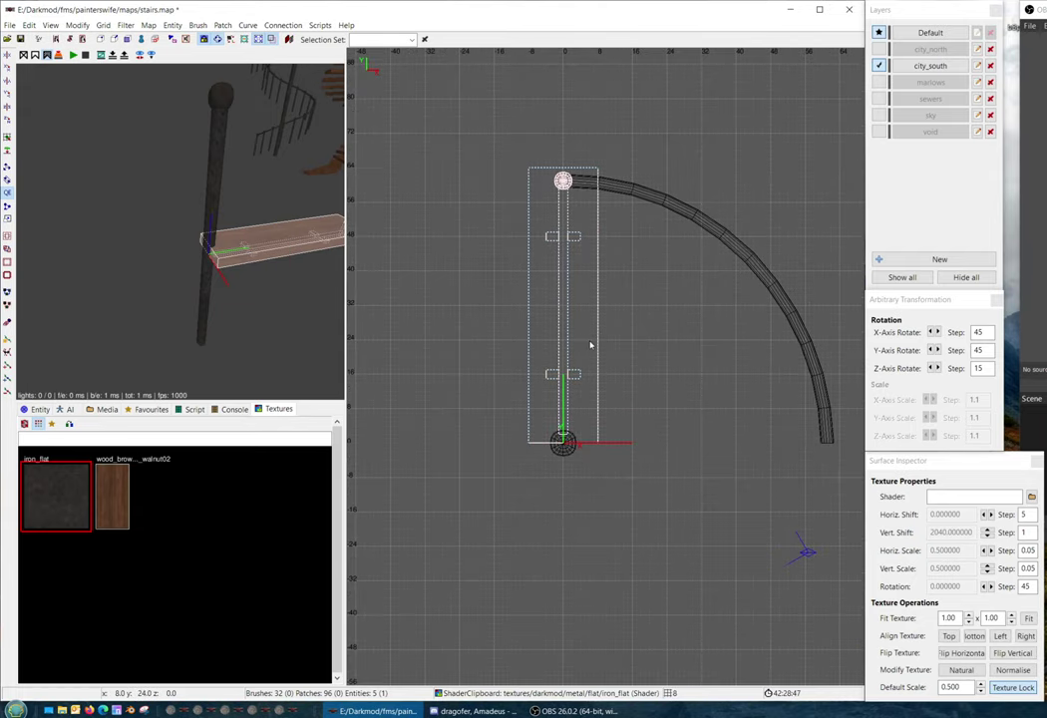
pyautogui.press('space')
pyautogui.moveTo(590, 345); pyautogui.dragTo(572, 333)
pyautogui.click(935, 368)
pyautogui.hotkey('ctrl', 'Tab')
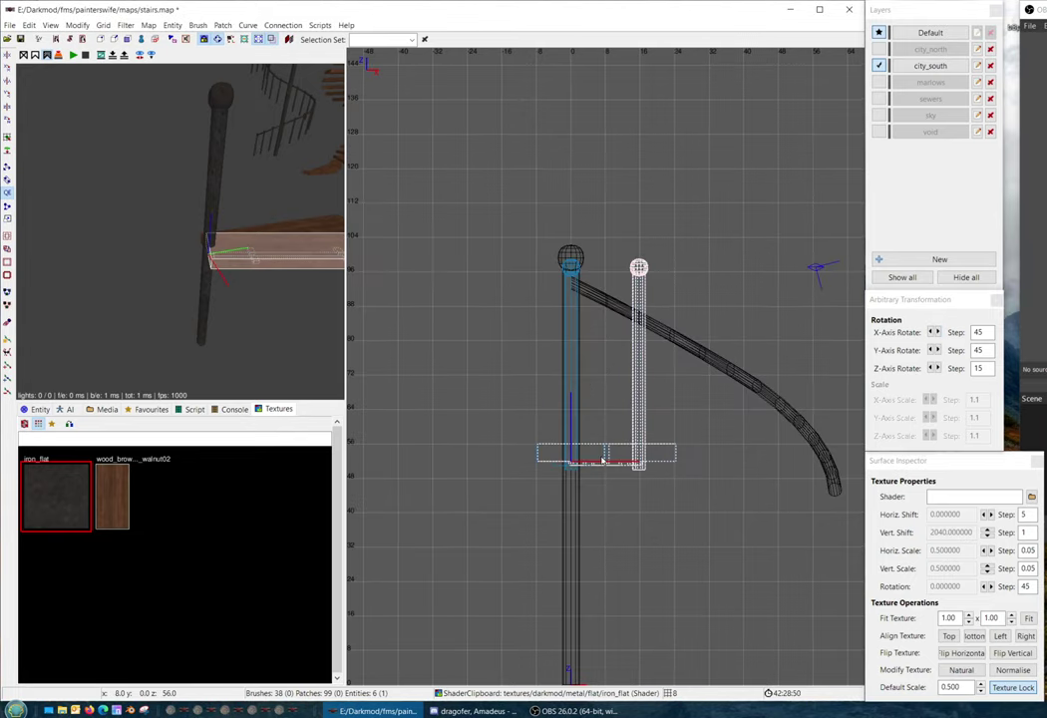
pyautogui.moveTo(602, 461); pyautogui.dragTo(602, 494)
# Create the third step as a copy 8 units below the second, turned a further 15 degrees around the post
pyautogui.press('space')
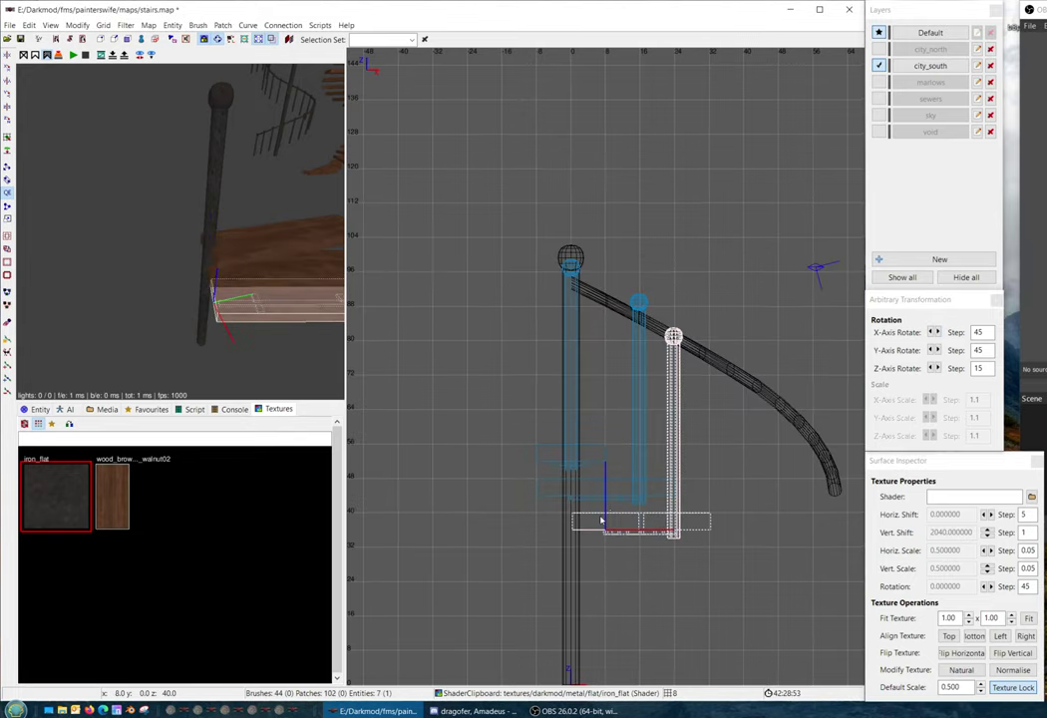
pyautogui.press('Left')
pyautogui.click(938, 371)
# Create the fourth step as a copy 8 units below the third, rotated another 15 degrees around the post
pyautogui.moveTo(627, 472); pyautogui.dragTo(646, 415, button='right')
pyautogui.press('space')
pyautogui.moveTo(647, 496); pyautogui.dragTo(617, 496)
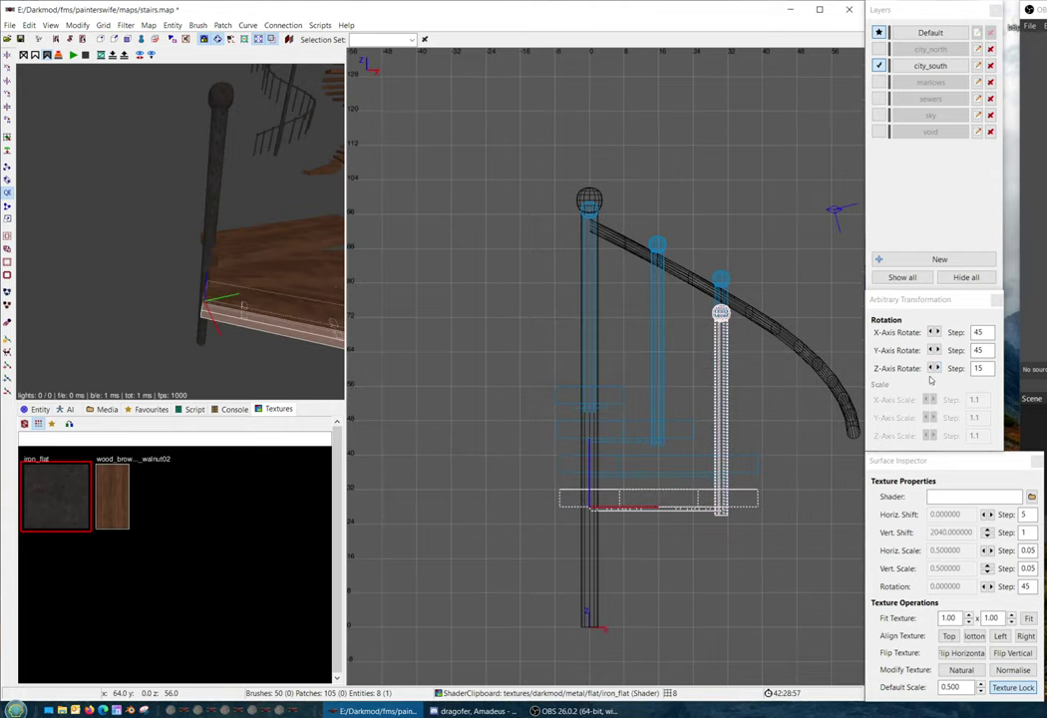
pyautogui.click(938, 369)
pyautogui.moveTo(835, 414); pyautogui.dragTo(846, 391, button='right')
pyautogui.press('Right')
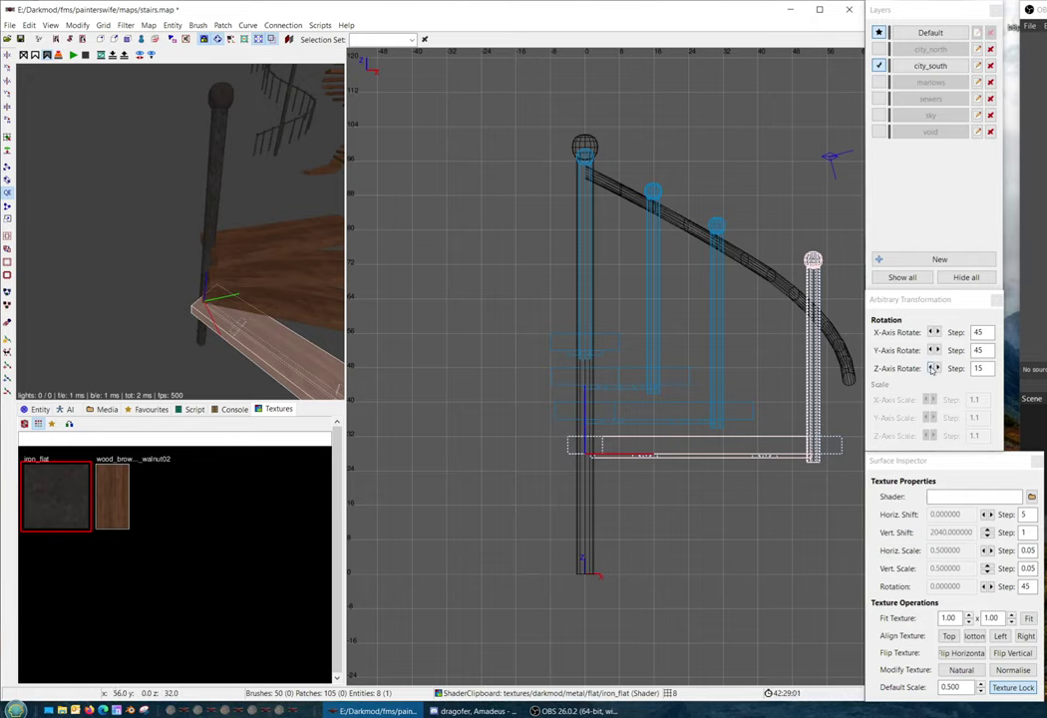
pyautogui.click(933, 368)
# Add the fifth and sixth steps as successive copies, each lowered 8 units and rotated 15 degrees around the post
pyautogui.rightClick(179, 232)
pyautogui.moveTo(616, 444); pyautogui.dragTo(646, 485)
pyautogui.click(937, 369)
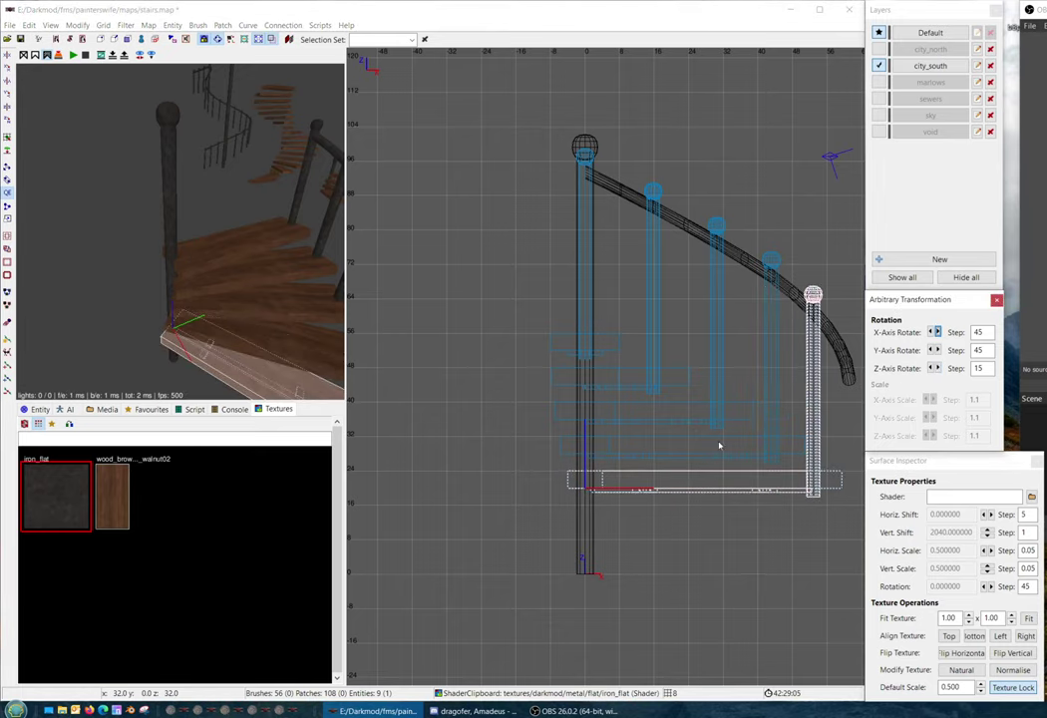
pyautogui.moveTo(720, 444); pyautogui.dragTo(697, 420, button='right')
pyautogui.press('space')
pyautogui.moveTo(658, 497); pyautogui.dragTo(627, 498)
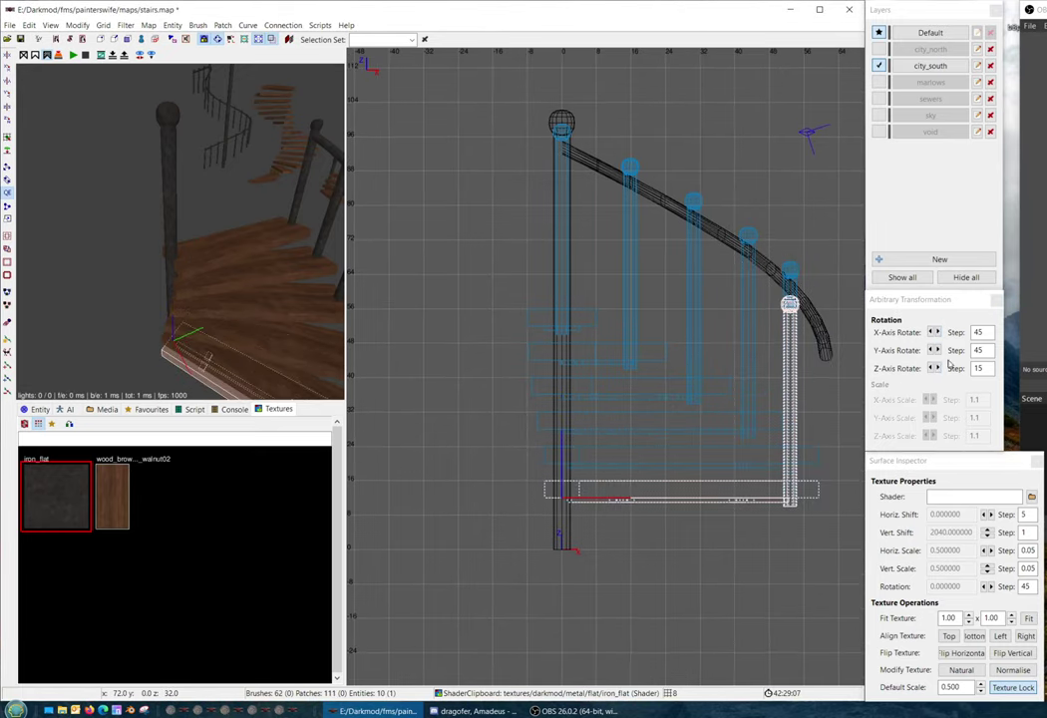
pyautogui.click(937, 368)
# Add the seventh step as a copy lowered 8 units and rotated 15 degrees around the post, and deselect it
pyautogui.press('space')
pyautogui.moveTo(655, 437)
pyautogui.mouseDown()
pyautogui.moveTo(676, 468)
pyautogui.moveTo(645, 493)
pyautogui.mouseUp()
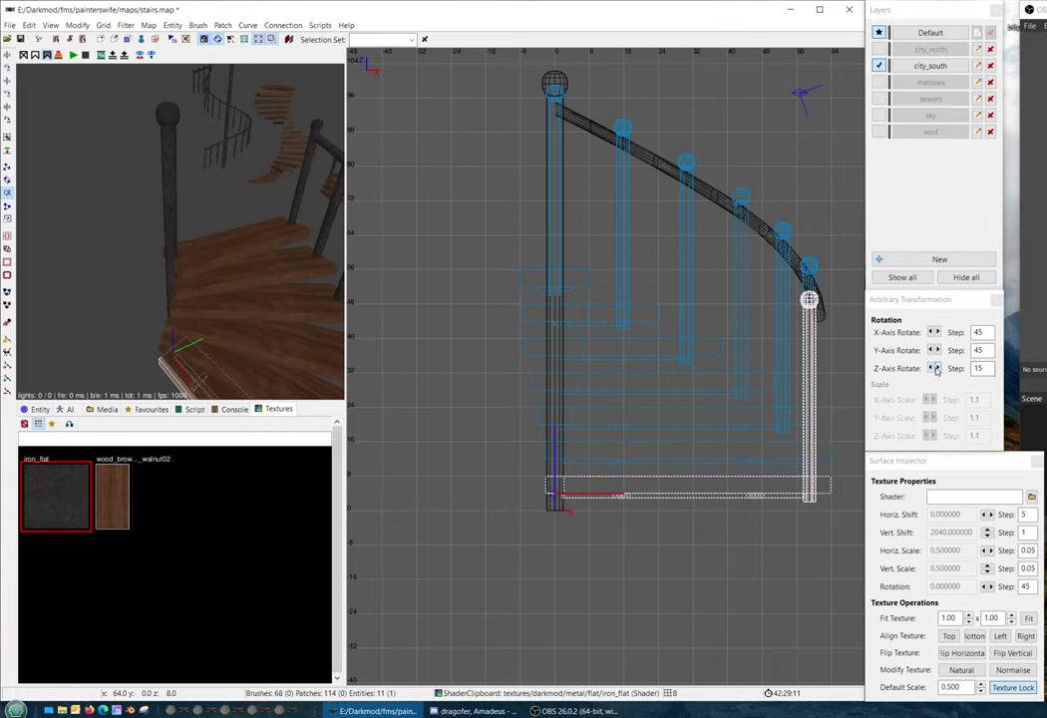
pyautogui.hotkey('ctrl', 'Tab')
pyautogui.hotkey('ctrl', 'Tab')
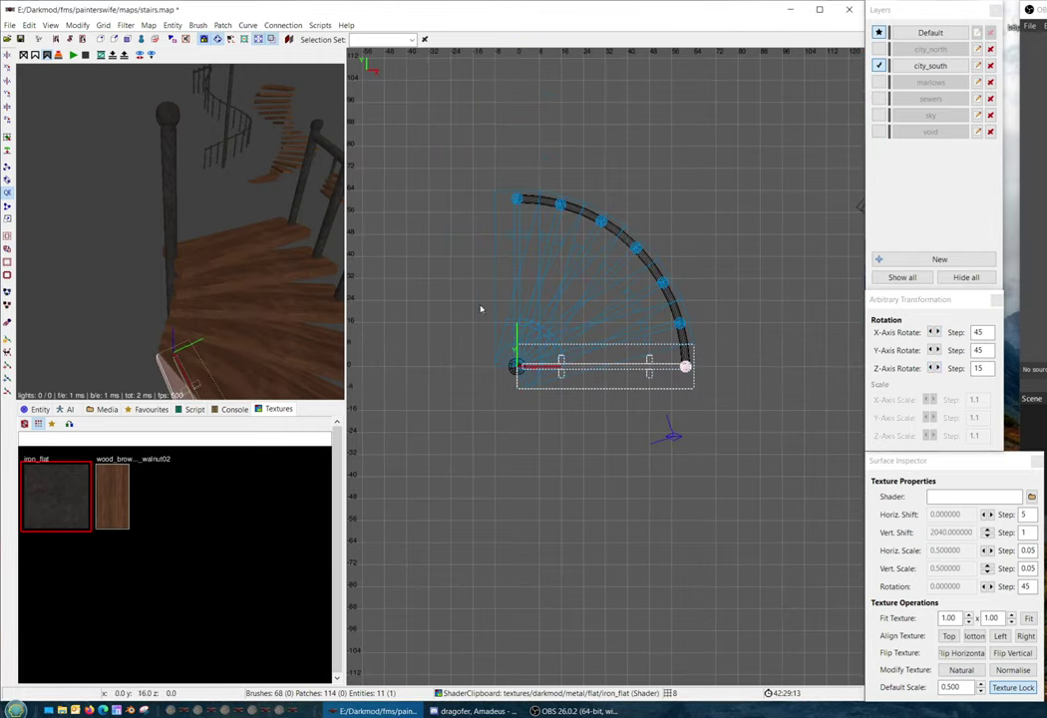
pyautogui.press('Escape')
# Rotate the wood texture on the top faces of the second, fourth and sixth steps together in 45-degree increments
pyautogui.rightClick(235, 240)
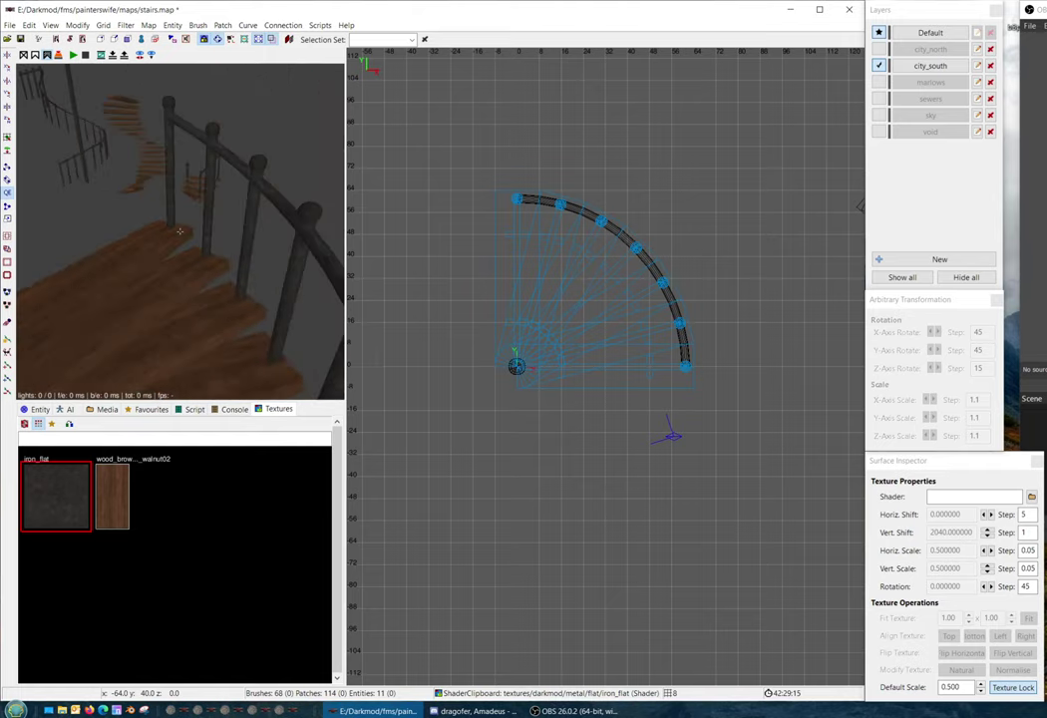
pyautogui.rightClick(264, 245)
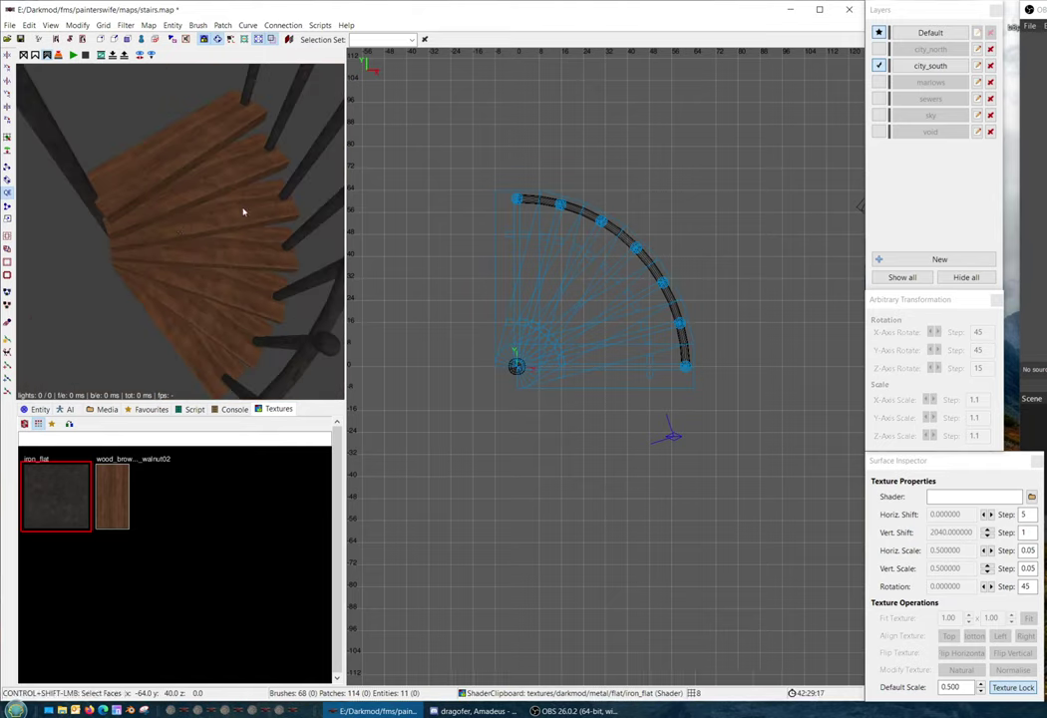
pyautogui.keyDown('ctrl'); pyautogui.keyDown('shift'); pyautogui.click(224, 177); pyautogui.keyUp('shift'); pyautogui.keyUp('ctrl')
pyautogui.keyDown('ctrl'); pyautogui.keyDown('shift'); pyautogui.click(240, 250); pyautogui.keyUp('shift'); pyautogui.keyUp('ctrl')
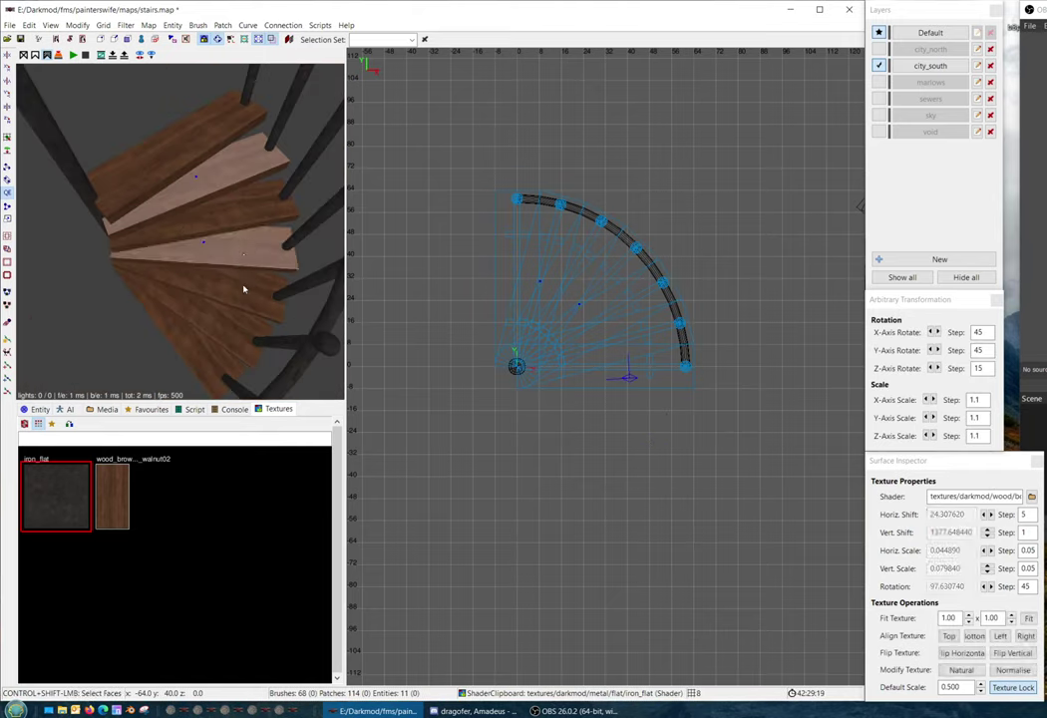
pyautogui.keyDown('ctrl'); pyautogui.keyDown('shift'); pyautogui.click(237, 337); pyautogui.keyUp('shift'); pyautogui.keyUp('ctrl')
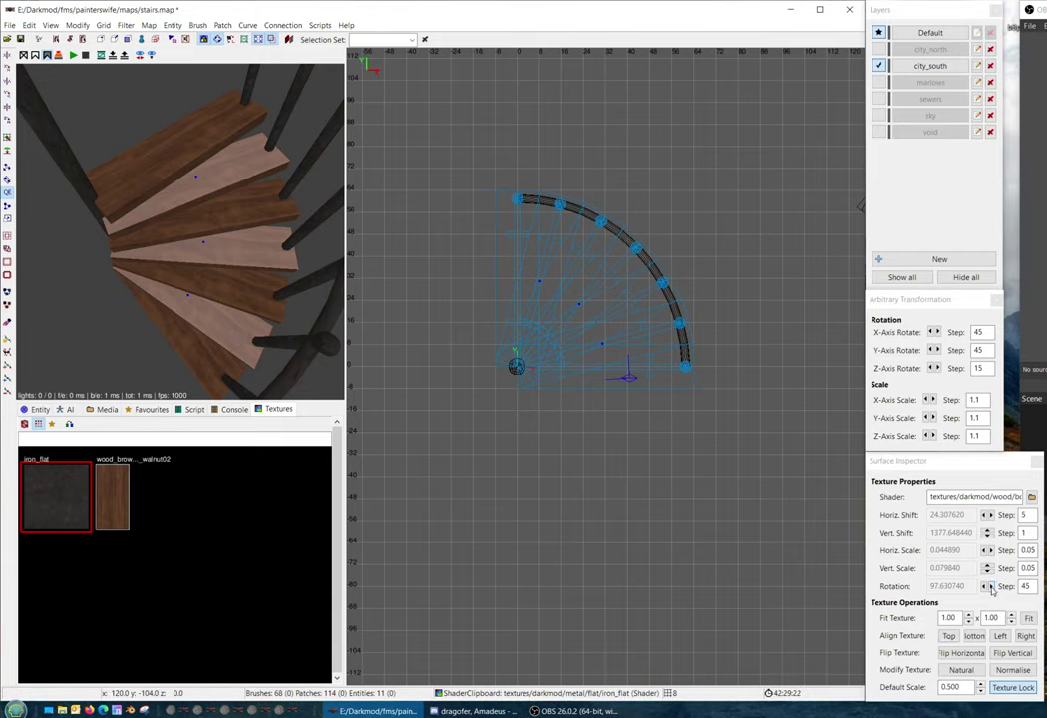
pyautogui.click(989, 588)
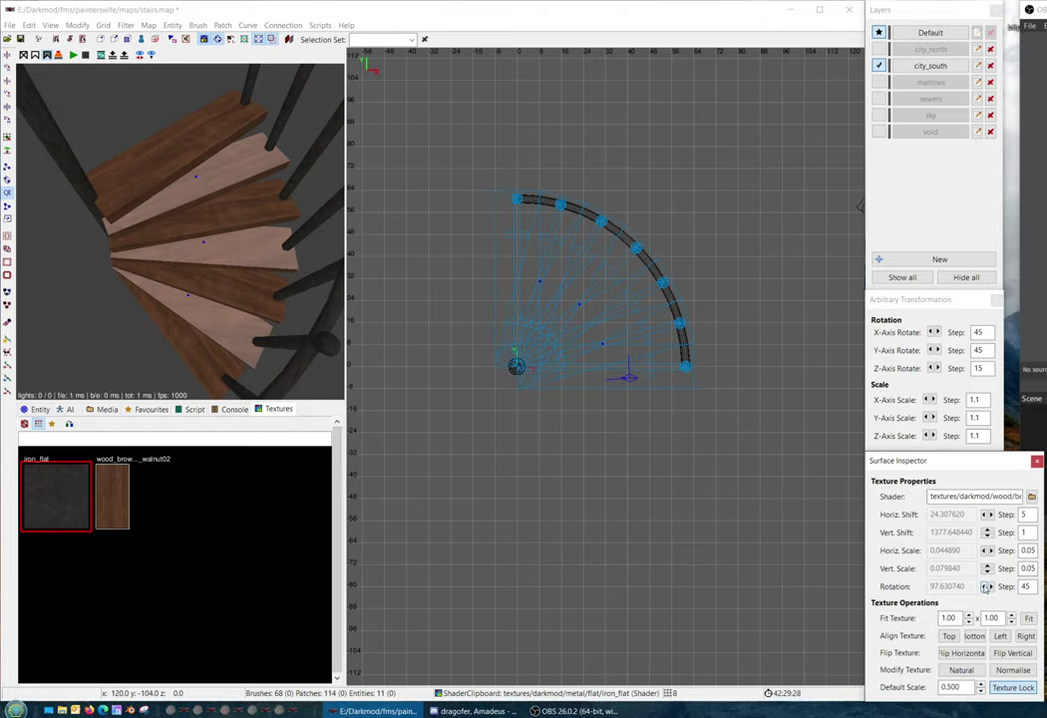
pyautogui.press('Escape')
# Set the texture rotation increment to 15 and fine-tune the wood rotation on the top faces of the fourth and sixth steps individually
pyautogui.keyDown('ctrl'); pyautogui.keyDown('shift'); pyautogui.click(255, 240); pyautogui.keyUp('shift'); pyautogui.keyUp('ctrl')
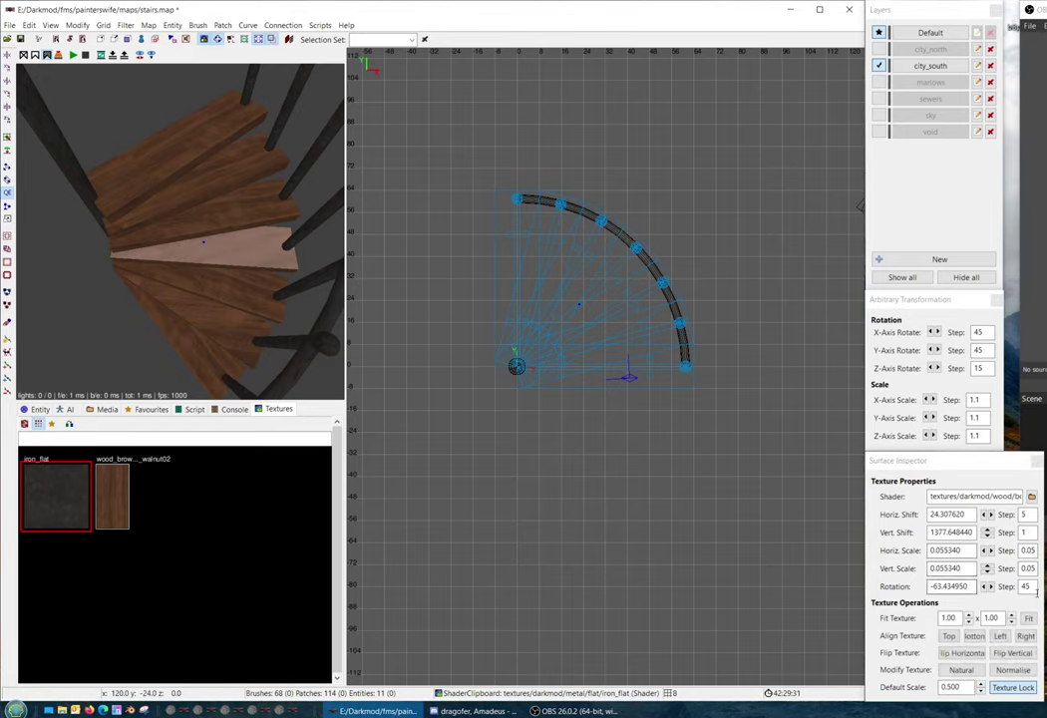
pyautogui.click(886, 592)
pyautogui.write('1')
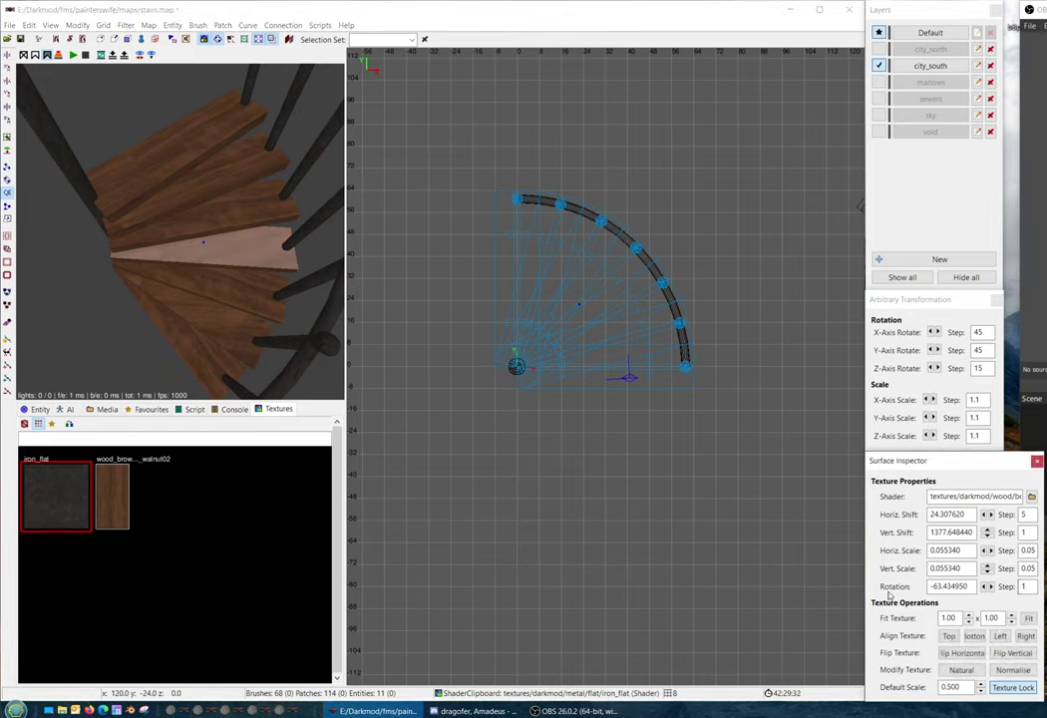
pyautogui.write('5')
pyautogui.click(991, 588)
pyautogui.press('Escape')
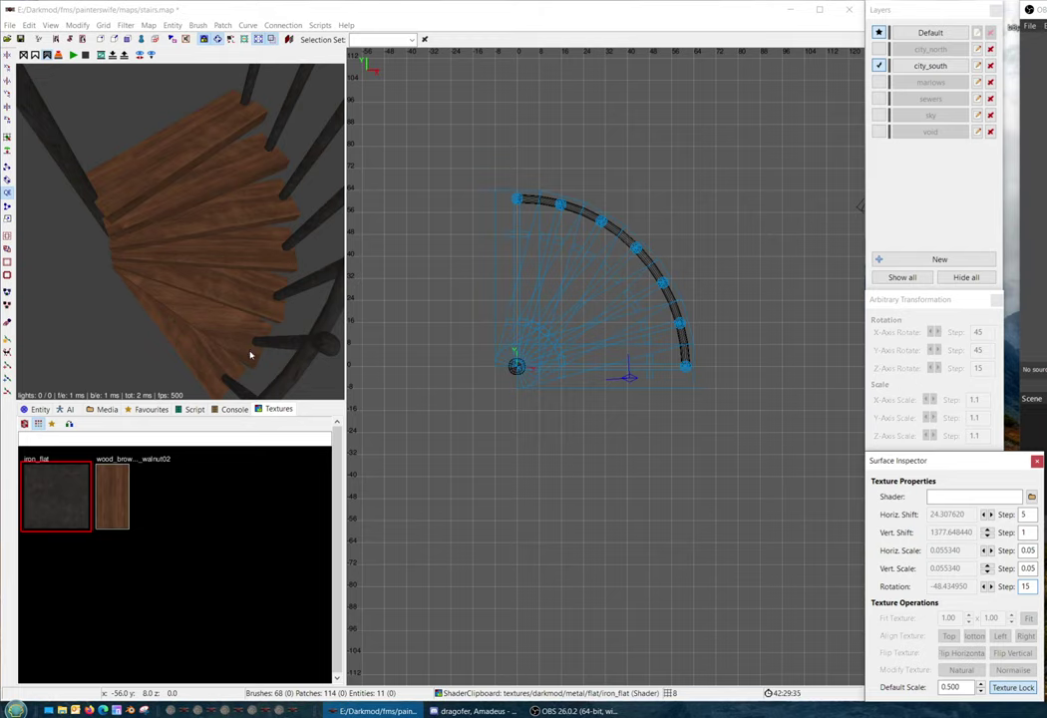
pyautogui.keyDown('ctrl'); pyautogui.keyDown('shift'); pyautogui.click(240, 289); pyautogui.keyUp('shift'); pyautogui.keyUp('ctrl')
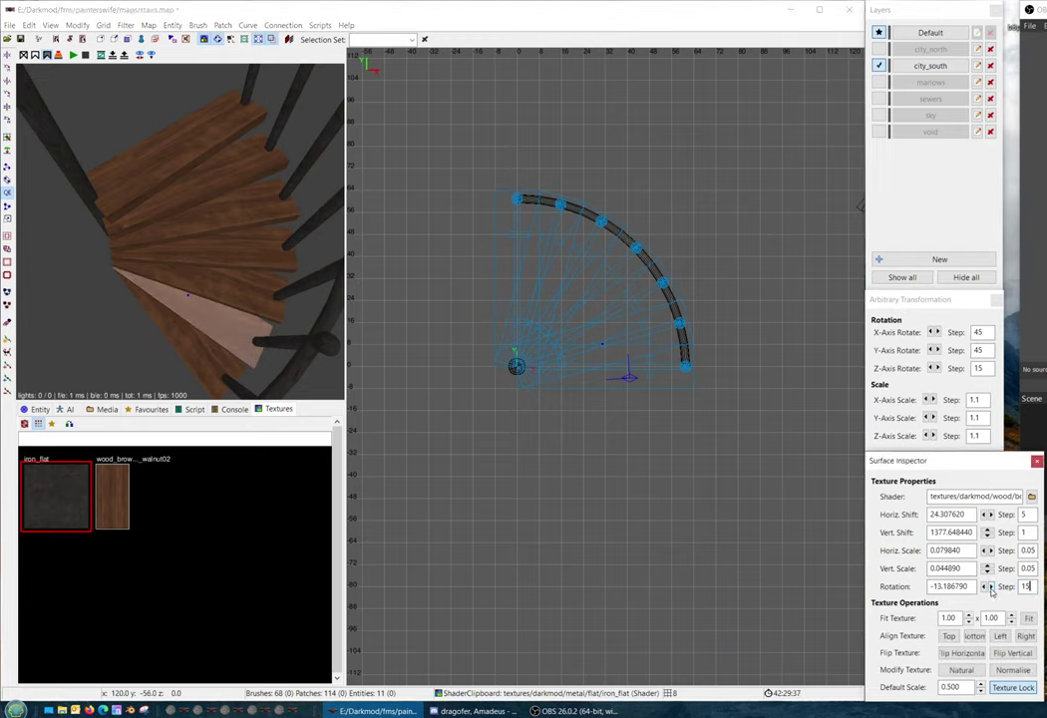
pyautogui.press('Escape')
# Rotate the wood texture on the undersides of the first, third, fifth and seventh steps together in 15-degree increments
pyautogui.rightClick(219, 337)
pyautogui.press('Up')
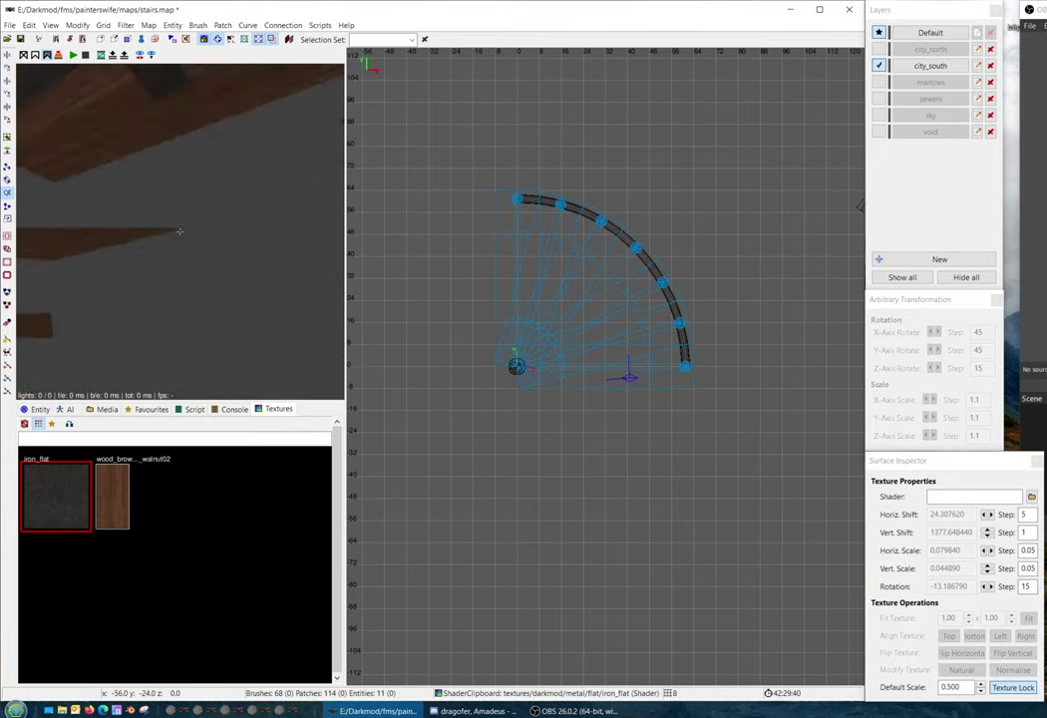
pyautogui.rightClick(180, 231)
pyautogui.keyDown('ctrl'); pyautogui.keyDown('shift'); pyautogui.click(156, 238); pyautogui.keyUp('shift'); pyautogui.keyUp('ctrl')
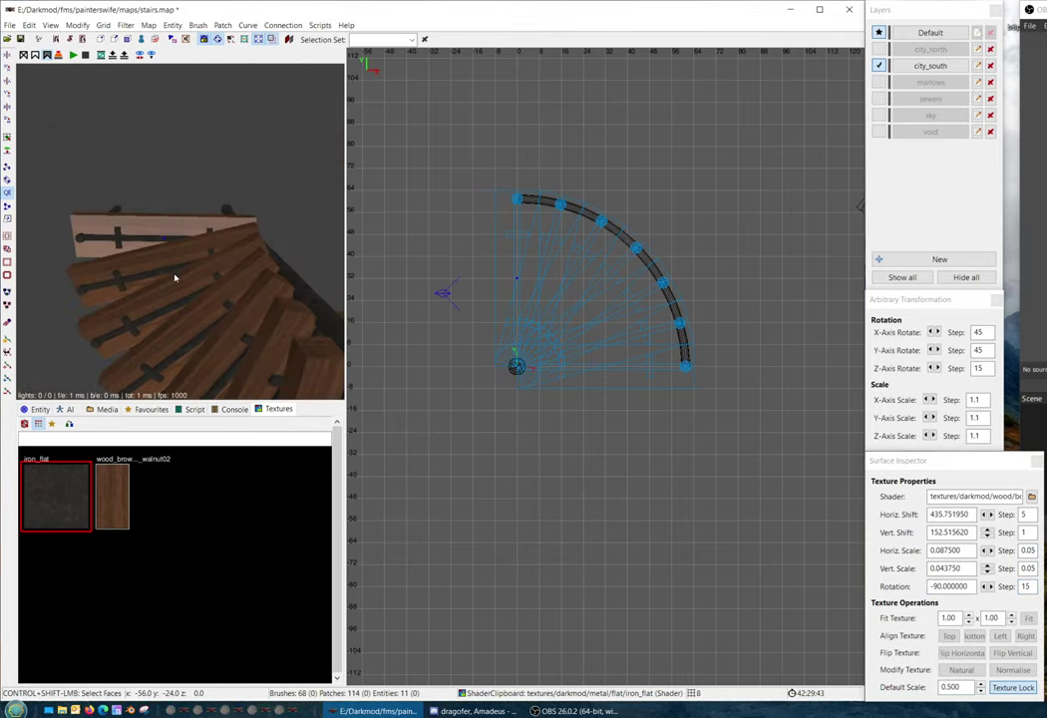
pyautogui.keyDown('ctrl'); pyautogui.keyDown('shift'); pyautogui.moveTo(183, 291); pyautogui.dragTo(201, 316); pyautogui.keyUp('shift'); pyautogui.keyUp('ctrl')
pyautogui.keyDown('ctrl'); pyautogui.keyDown('shift'); pyautogui.click(225, 350); pyautogui.keyUp('shift'); pyautogui.keyUp('ctrl')
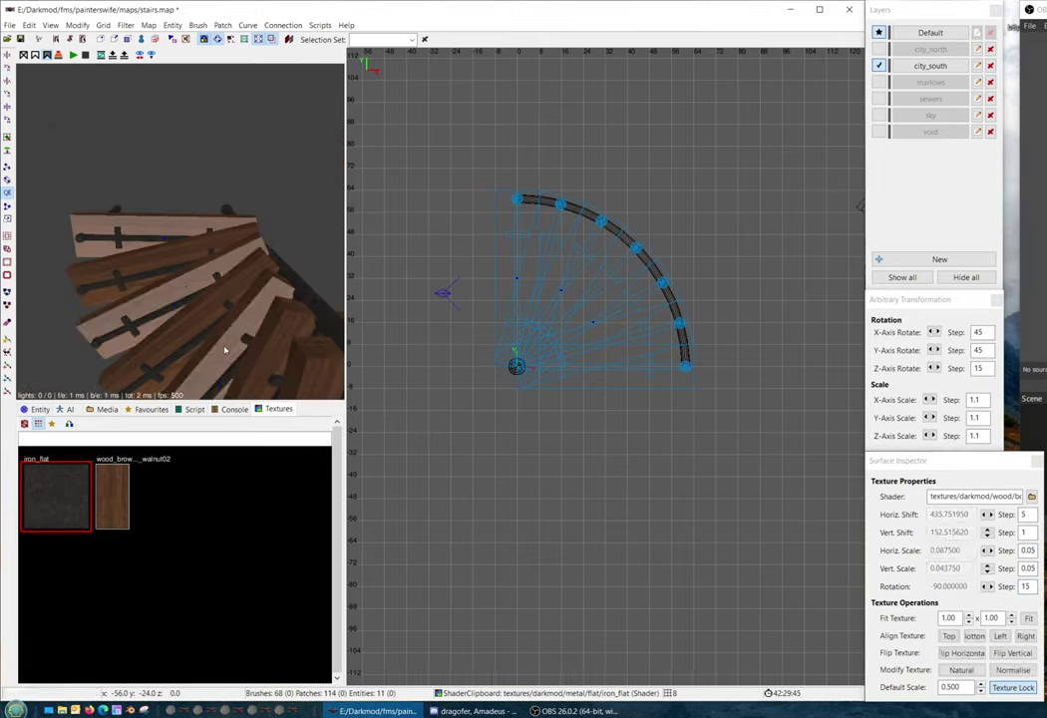
pyautogui.rightClick(225, 349)
pyautogui.rightClick(225, 349)
pyautogui.keyDown('ctrl'); pyautogui.keyDown('shift'); pyautogui.click(241, 333); pyautogui.keyUp('shift'); pyautogui.keyUp('ctrl')
pyautogui.scroll(-2, 231, 363)
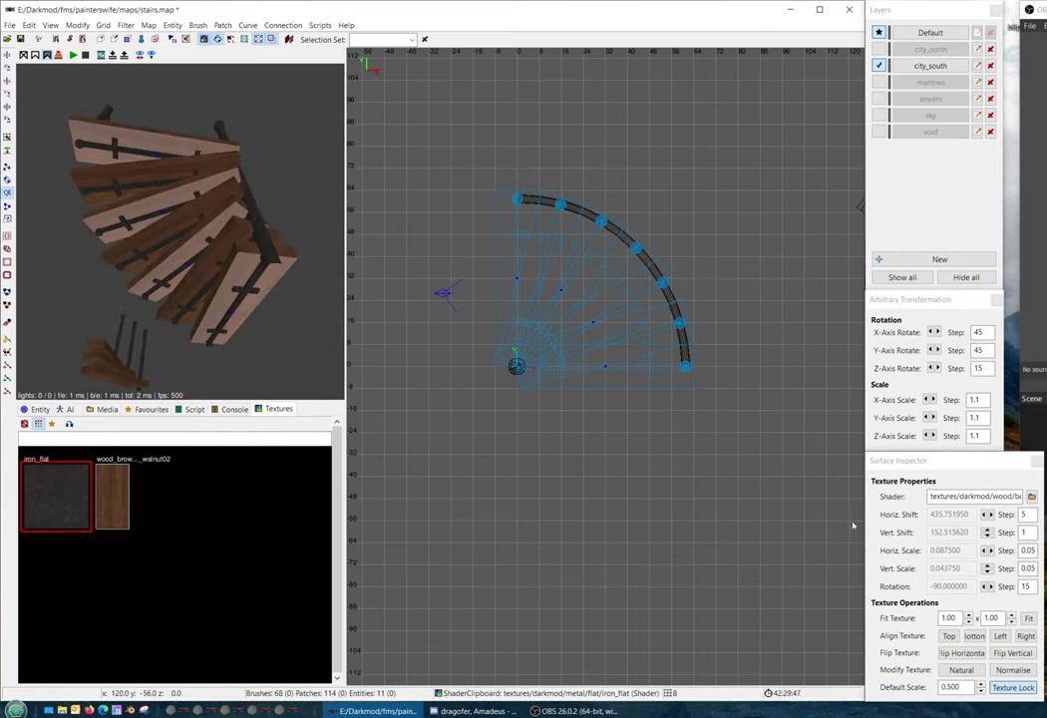
pyautogui.click(990, 589)
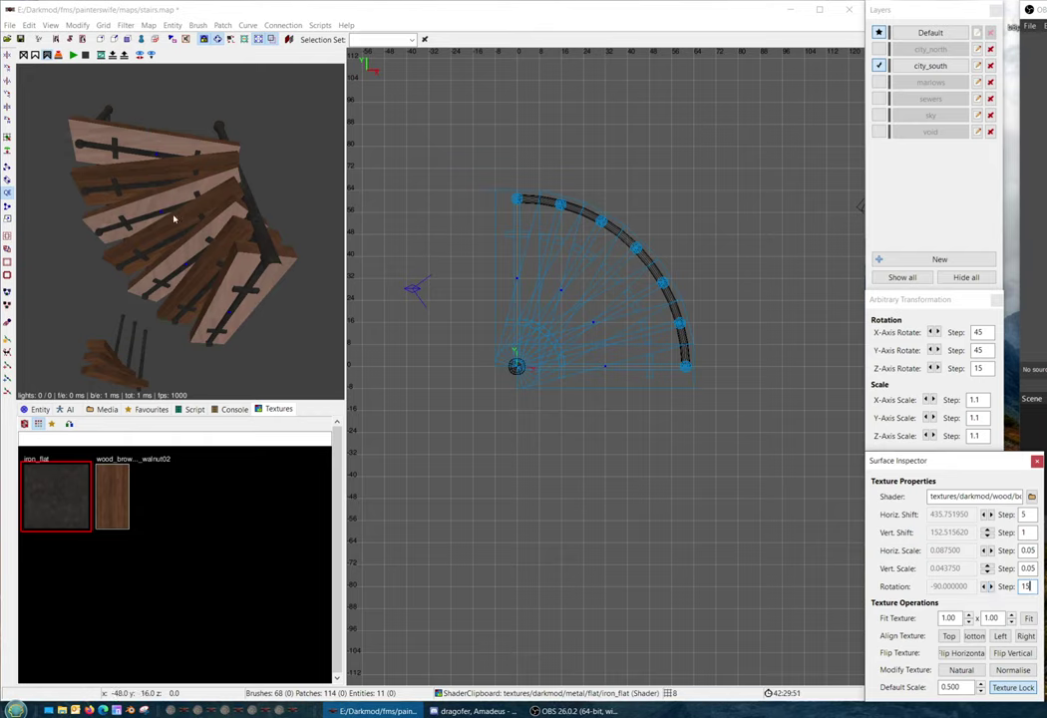
pyautogui.press('Escape')
# Adjust the underside texture rotation of the fifth, third and first steps individually in 15-degree increments, bringing the first step's rotation to 90
pyautogui.keyDown('ctrl'); pyautogui.keyDown('shift'); pyautogui.click(180, 258); pyautogui.keyUp('shift'); pyautogui.keyUp('ctrl')
pyautogui.click(991, 586)
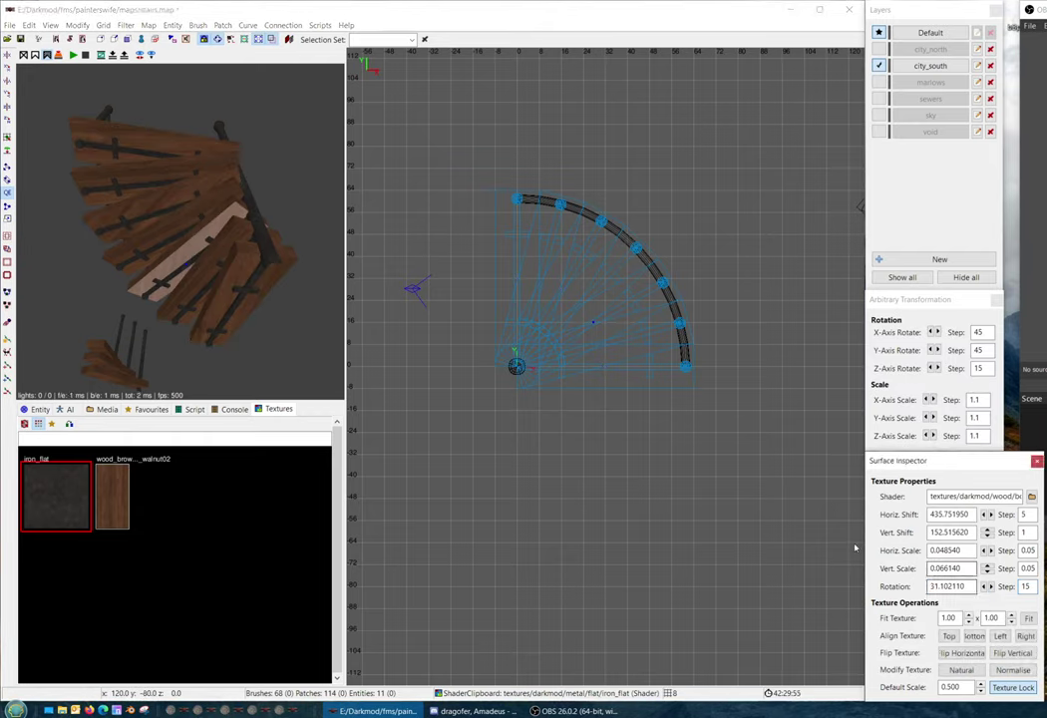
pyautogui.press('Escape')
pyautogui.keyDown('ctrl'); pyautogui.keyDown('shift'); pyautogui.click(145, 210); pyautogui.keyUp('shift'); pyautogui.keyUp('ctrl')
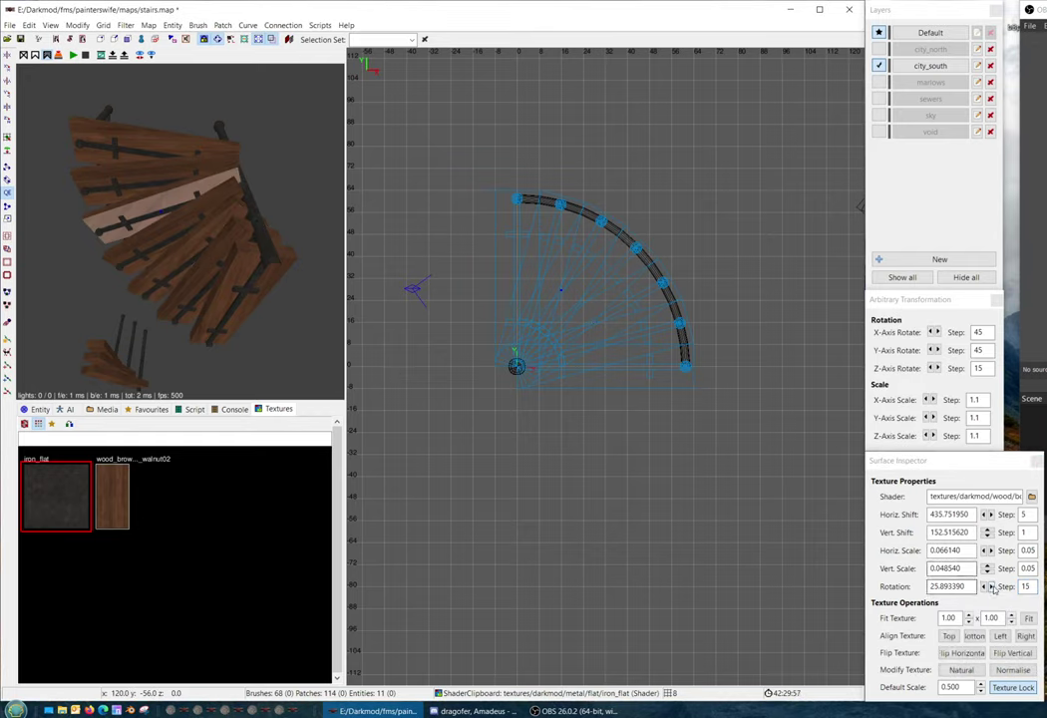
pyautogui.click(991, 586)
pyautogui.click(990, 587)
pyautogui.press('Escape')
pyautogui.keyDown('ctrl'); pyautogui.keyDown('shift'); pyautogui.click(140, 148); pyautogui.keyUp('shift'); pyautogui.keyUp('ctrl')
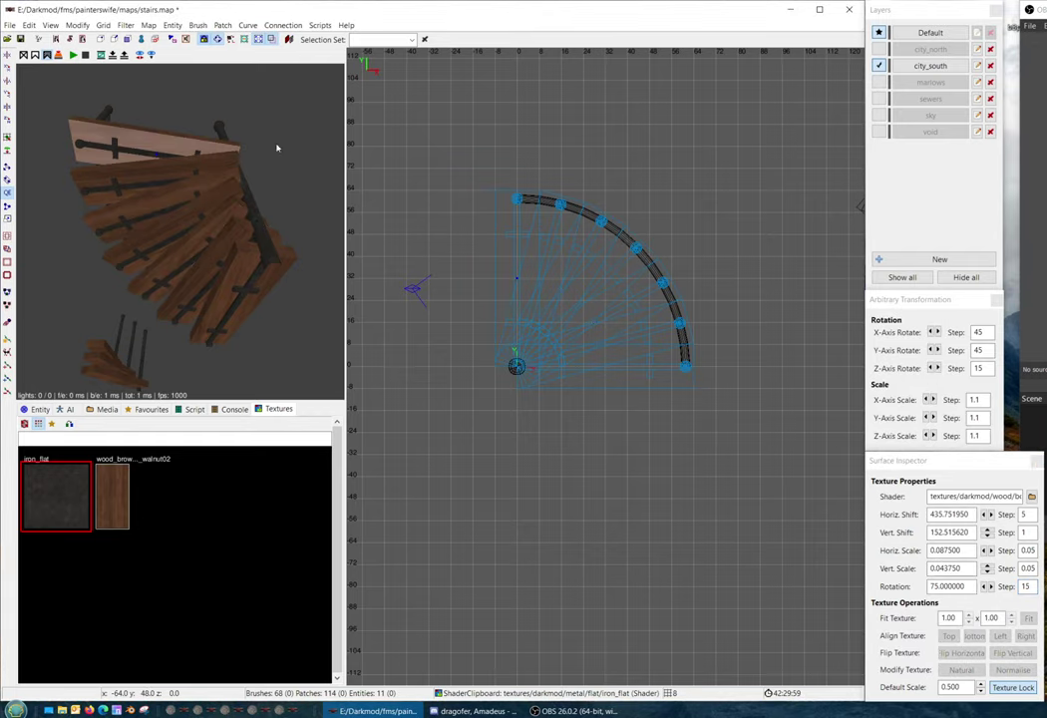
pyautogui.click(991, 588)
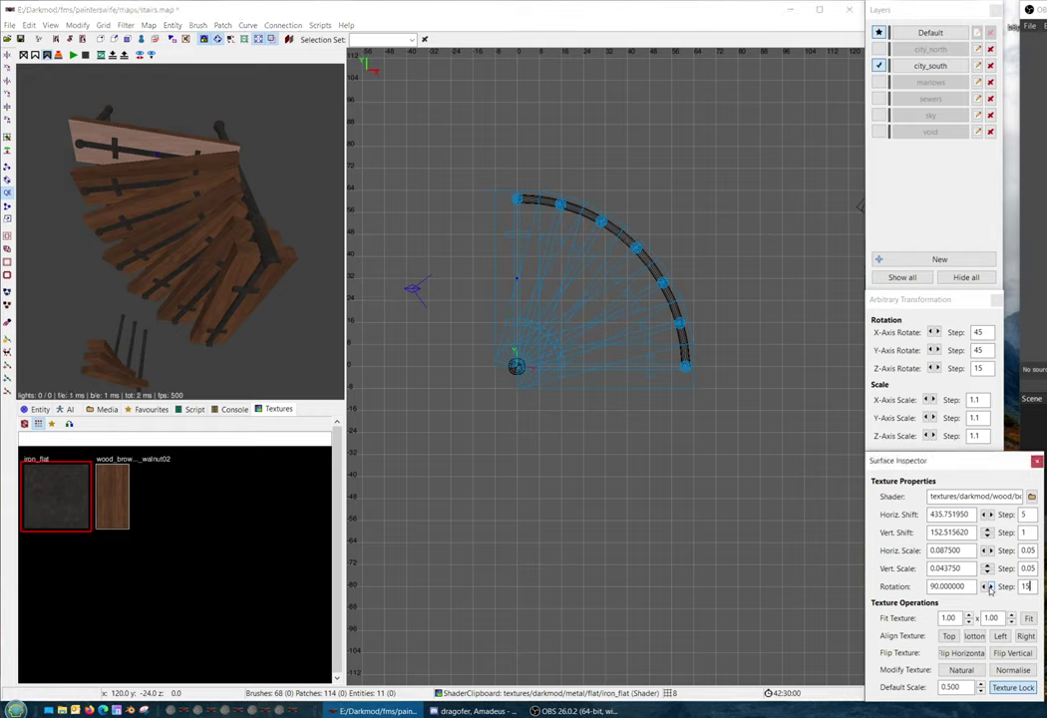
pyautogui.press('Escape')
# Examine the staircase from above, from the side and from below to check the wood texture variation and overall shape
pyautogui.rightClick(258, 283)
pyautogui.scroll(4, 181, 231)
pyautogui.scroll(4, 181, 232)
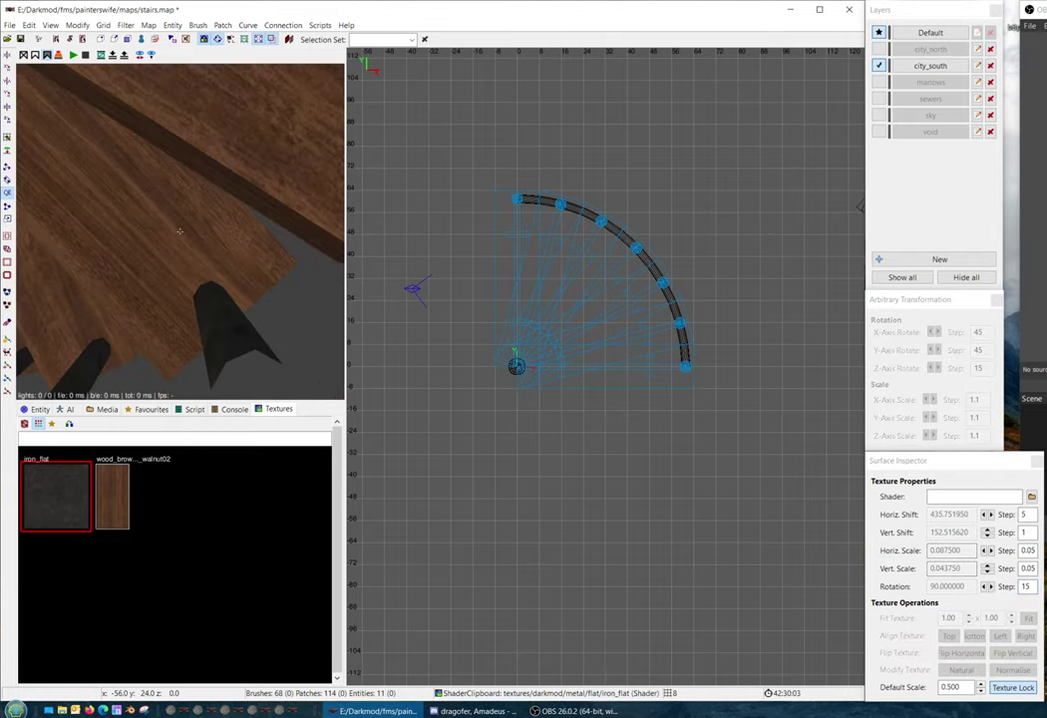
pyautogui.scroll(-4, 181, 231)
pyautogui.scroll(-3, 181, 232)
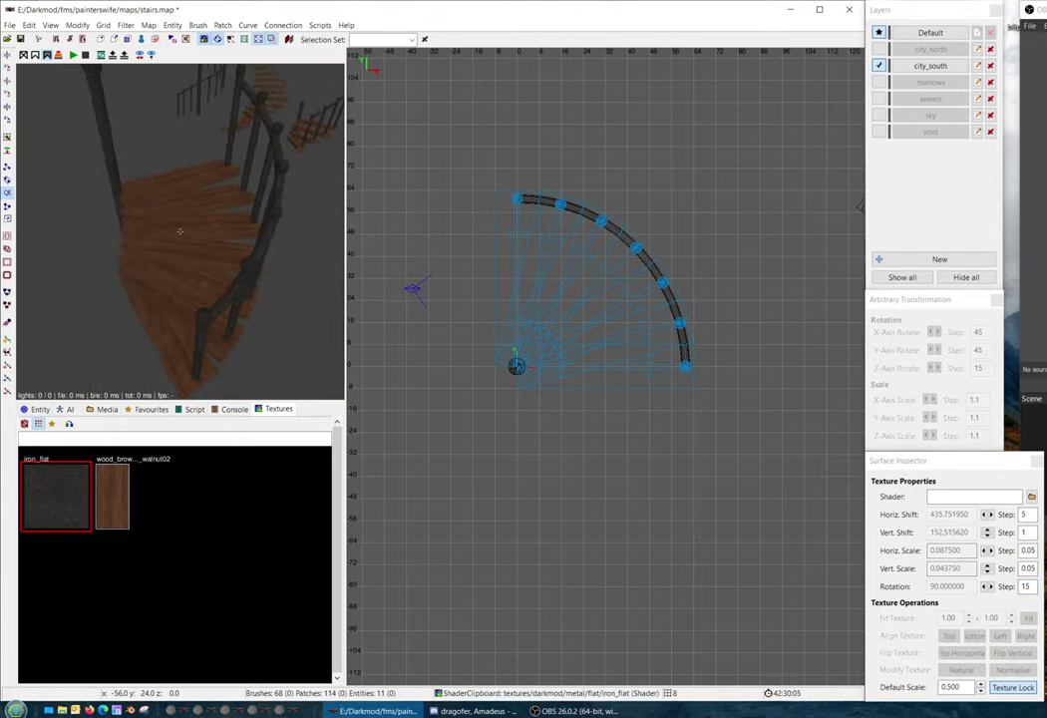
pyautogui.scroll(3, 181, 232)
pyautogui.scroll(-4, 180, 231)
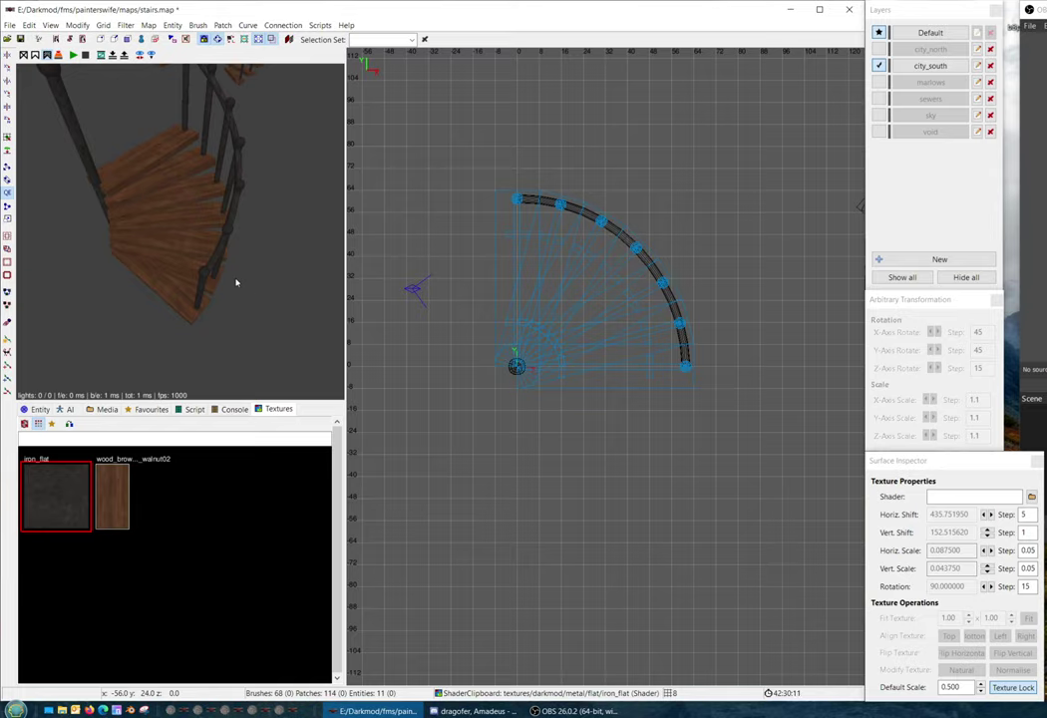
pyautogui.moveTo(236, 283); pyautogui.dragTo(180, 232, button='right')
pyautogui.rightClick(179, 231)
pyautogui.moveTo(535, 389); pyautogui.dragTo(497, 362, button='right')
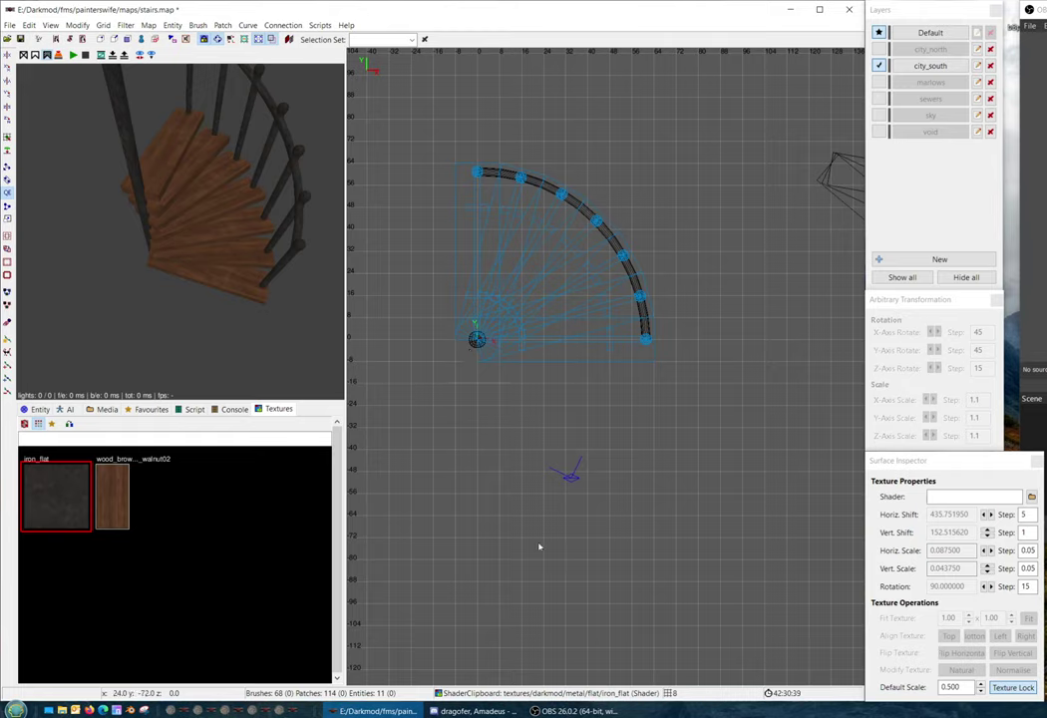
pyautogui.rightClick(180, 245)
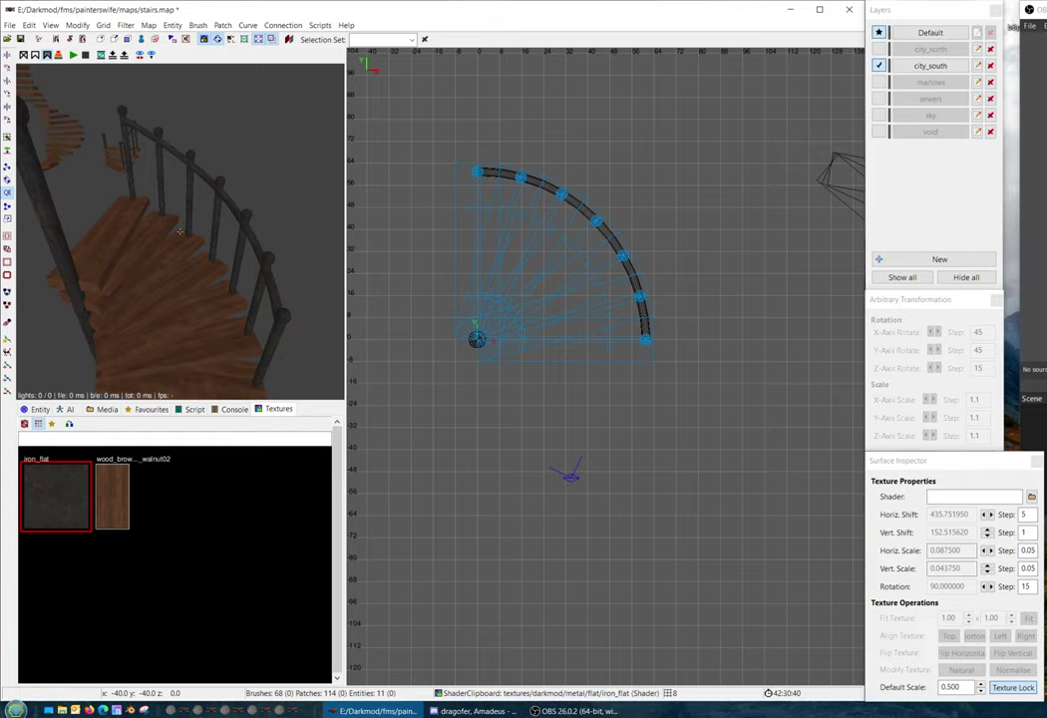
pyautogui.rightClick(248, 209)
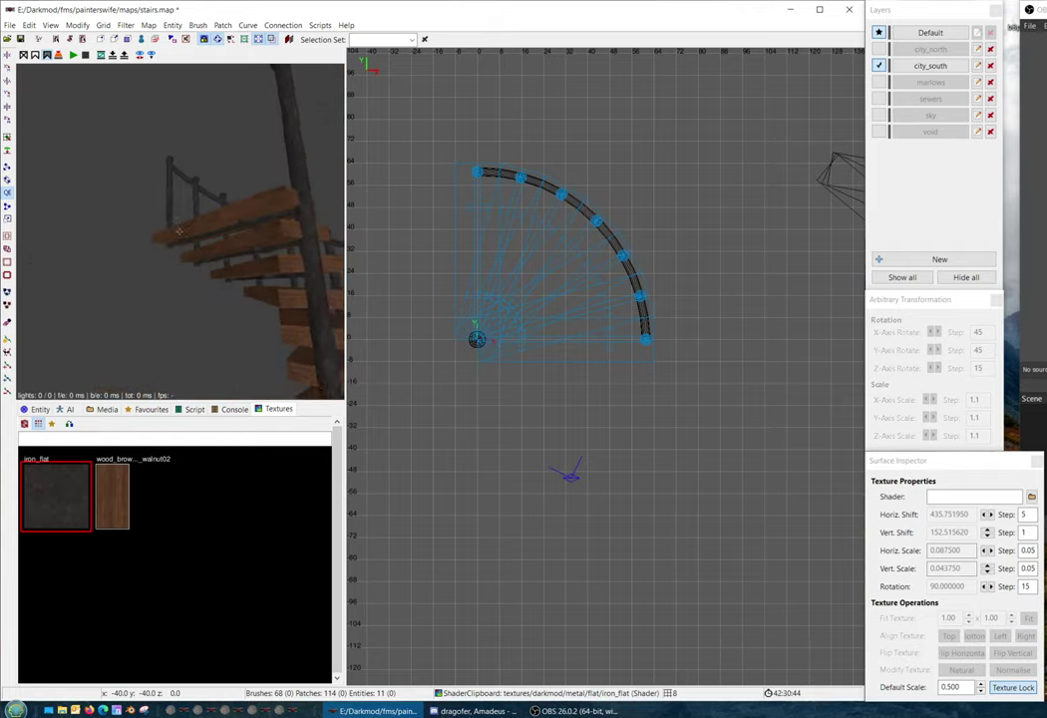
pyautogui.press('Up')
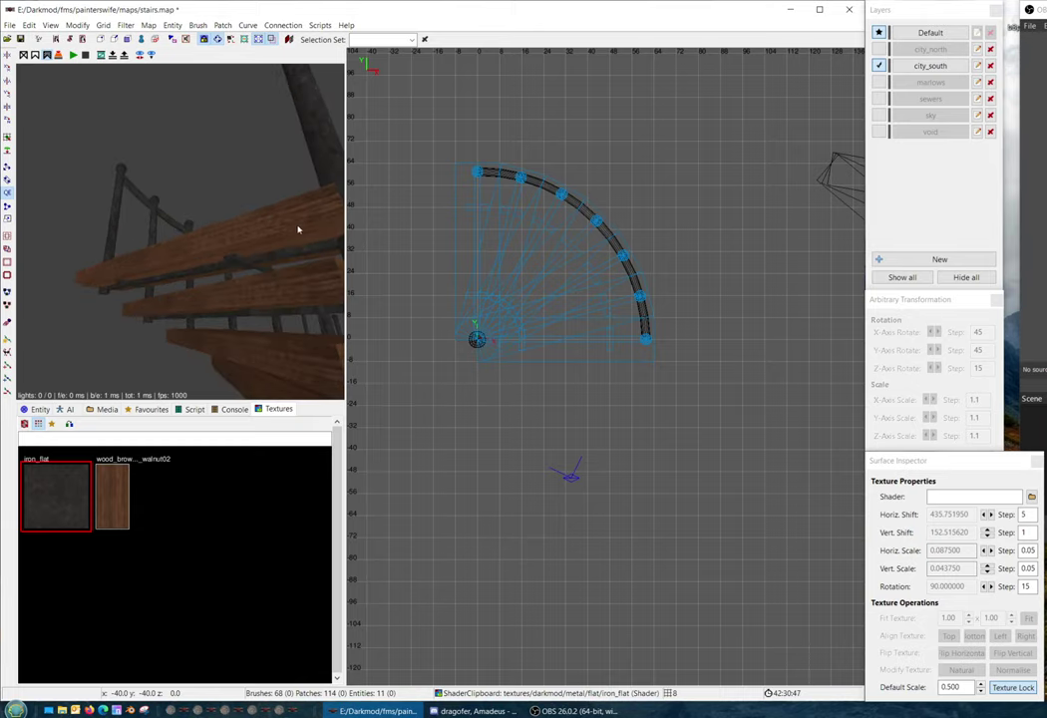
pyautogui.rightClick(297, 229)
pyautogui.rightClick(180, 232)
pyautogui.keyDown('shift'); pyautogui.click(253, 263); pyautogui.keyUp('shift')
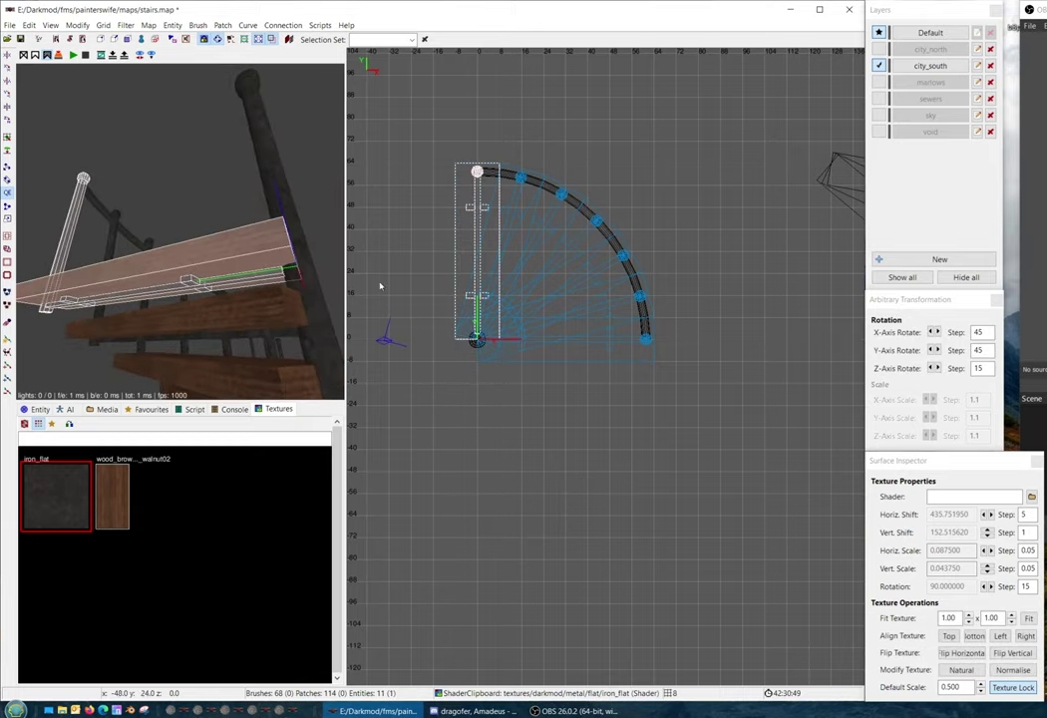
pyautogui.scroll(-1, 399, 281)
pyautogui.press('Escape')
pyautogui.keyDown('shift'); pyautogui.moveTo(469, 181); pyautogui.dragTo(673, 448); pyautogui.keyUp('shift')
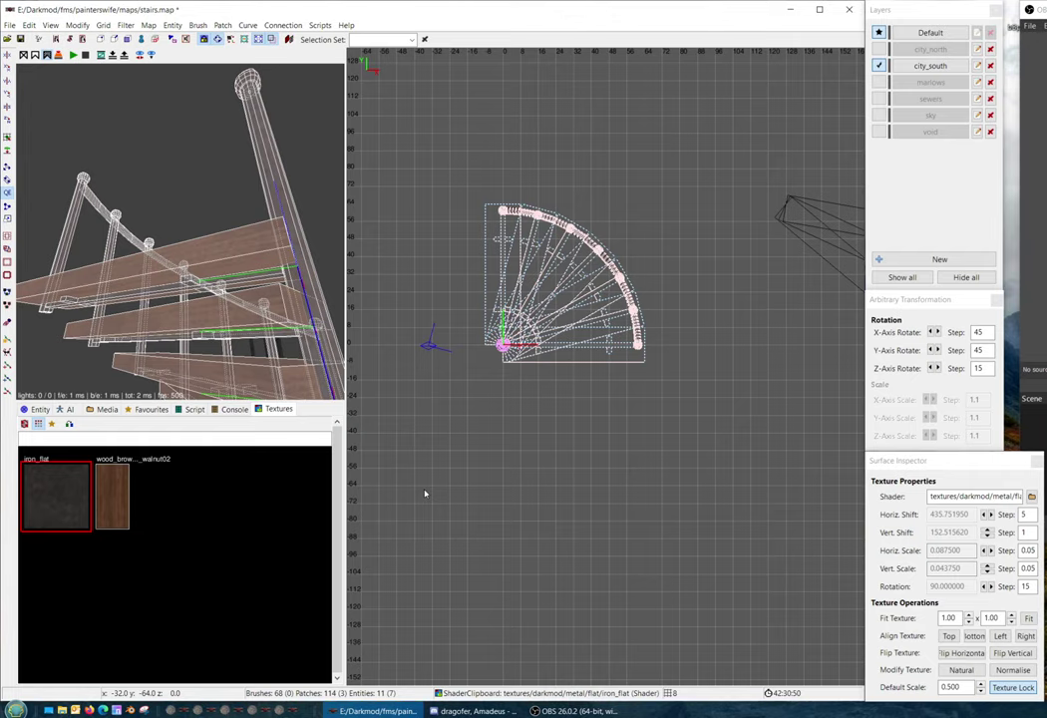
pyautogui.scroll(-4, 479, 475)
pyautogui.moveTo(508, 465); pyautogui.dragTo(488, 494, button='right')
pyautogui.scroll(3, 508, 465)
pyautogui.scroll(-2, 716, 403)
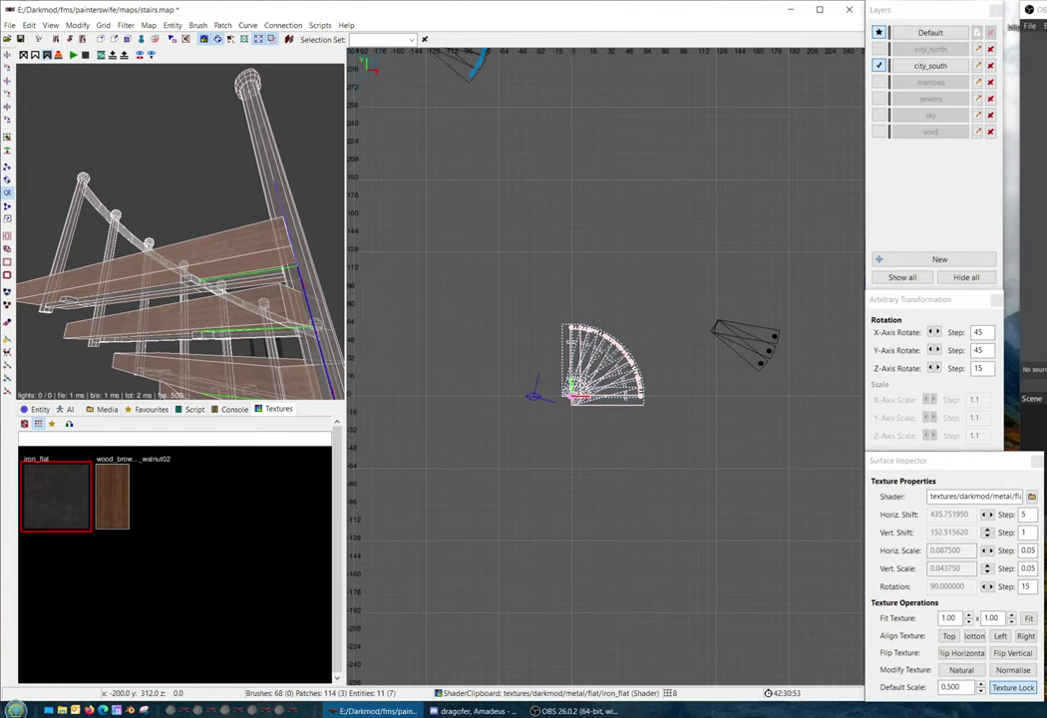
pyautogui.press('Escape')
# Delete the spare three-step test piece with its loose posts beside the new staircase
pyautogui.keyDown('shift'); pyautogui.moveTo(688, 291); pyautogui.dragTo(877, 427); pyautogui.keyUp('shift')
pyautogui.moveTo(715, 413); pyautogui.dragTo(563, 533, button='right')
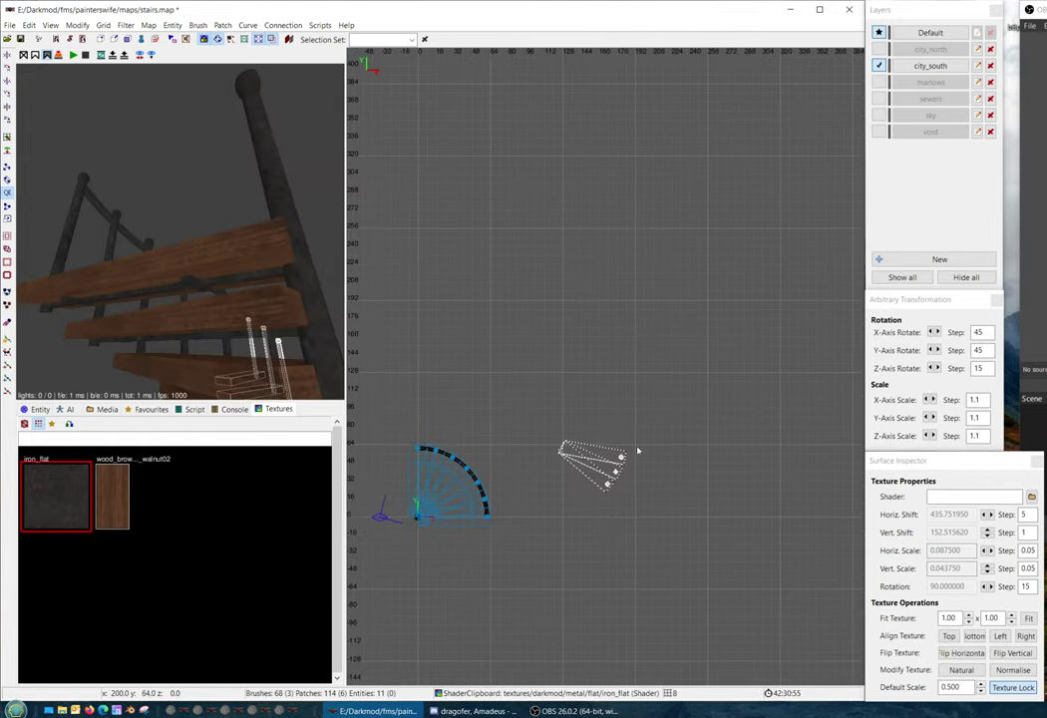
pyautogui.moveTo(622, 473); pyautogui.dragTo(535, 390, button='right')
pyautogui.press('Delete')
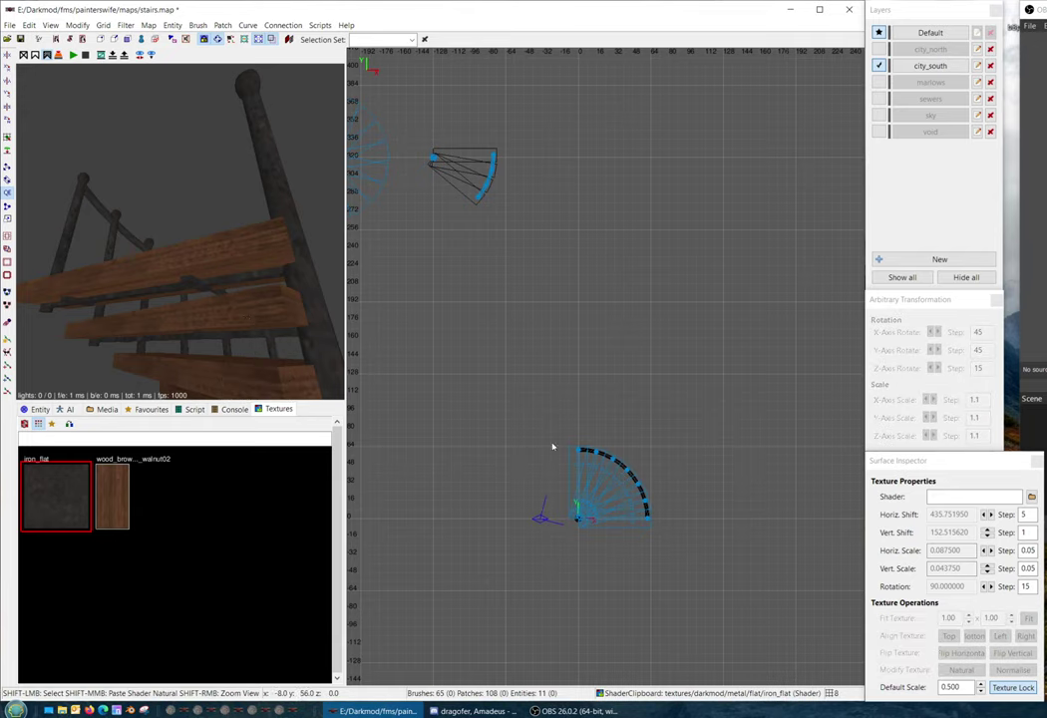
pyautogui.keyDown('shift'); pyautogui.moveTo(524, 415); pyautogui.dragTo(687, 555); pyautogui.keyUp('shift')
pyautogui.rightClick(591, 344)
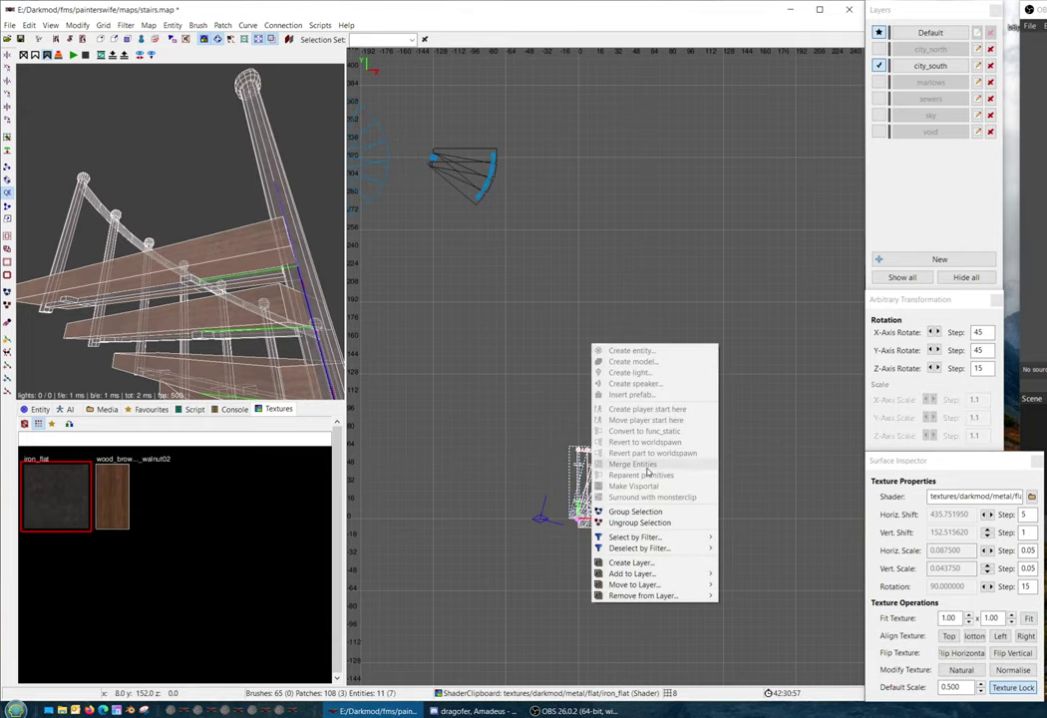
pyautogui.press('Escape')
pyautogui.rightClick(592, 360)
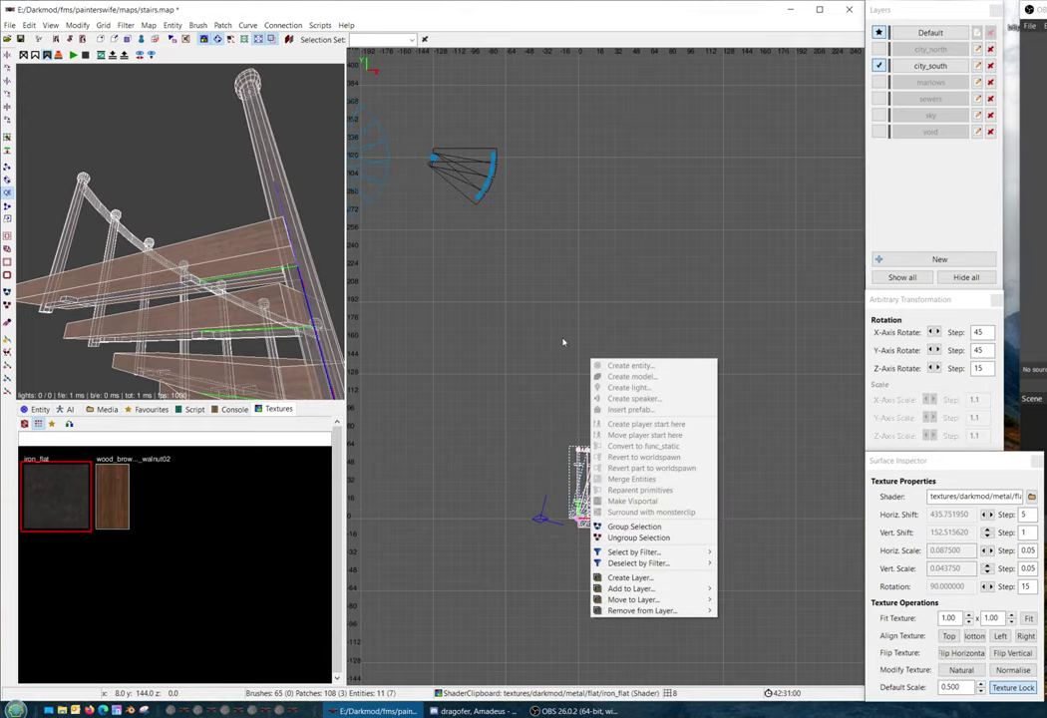
pyautogui.rightClick(239, 304)
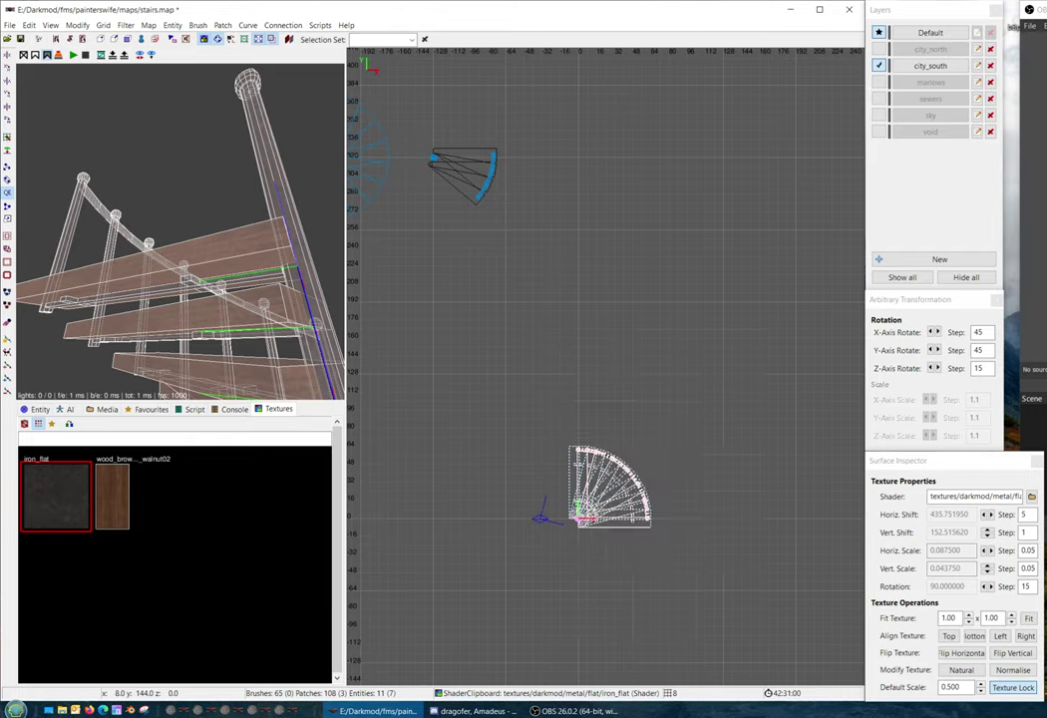
pyautogui.rightClick(290, 297)
pyautogui.press('Escape')
# Select all seven step entities of the new staircase and merge them into one entity
pyautogui.rightClick(272, 296)
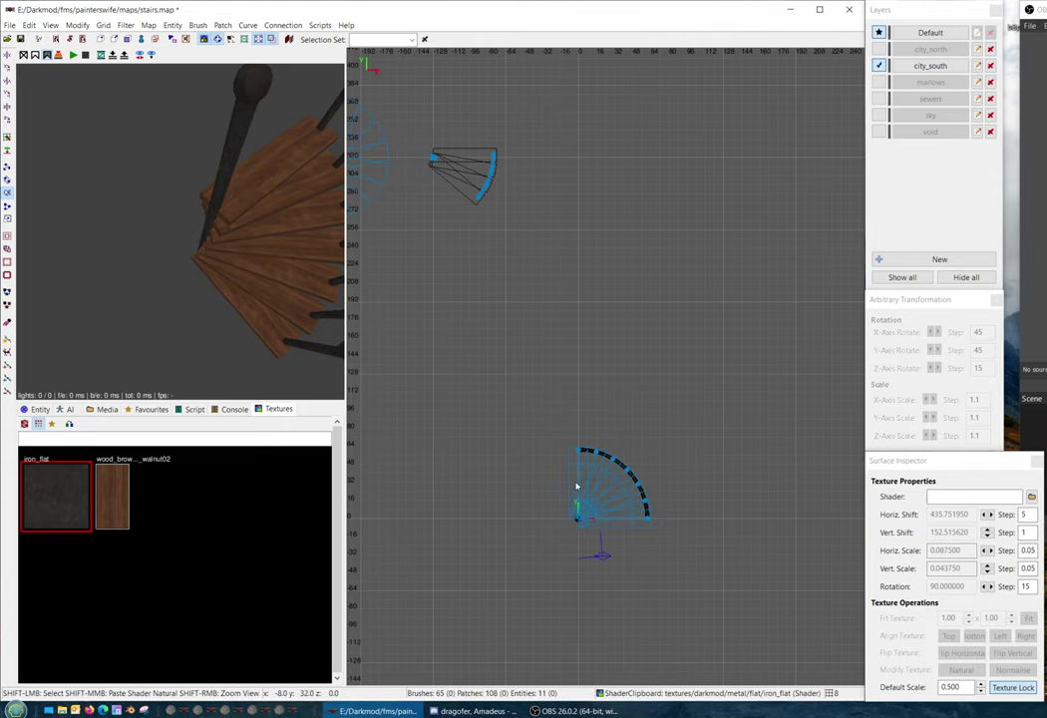
pyautogui.keyDown('shift'); pyautogui.moveTo(585, 467); pyautogui.dragTo(650, 524); pyautogui.keyUp('shift')
pyautogui.rightClick(648, 319)
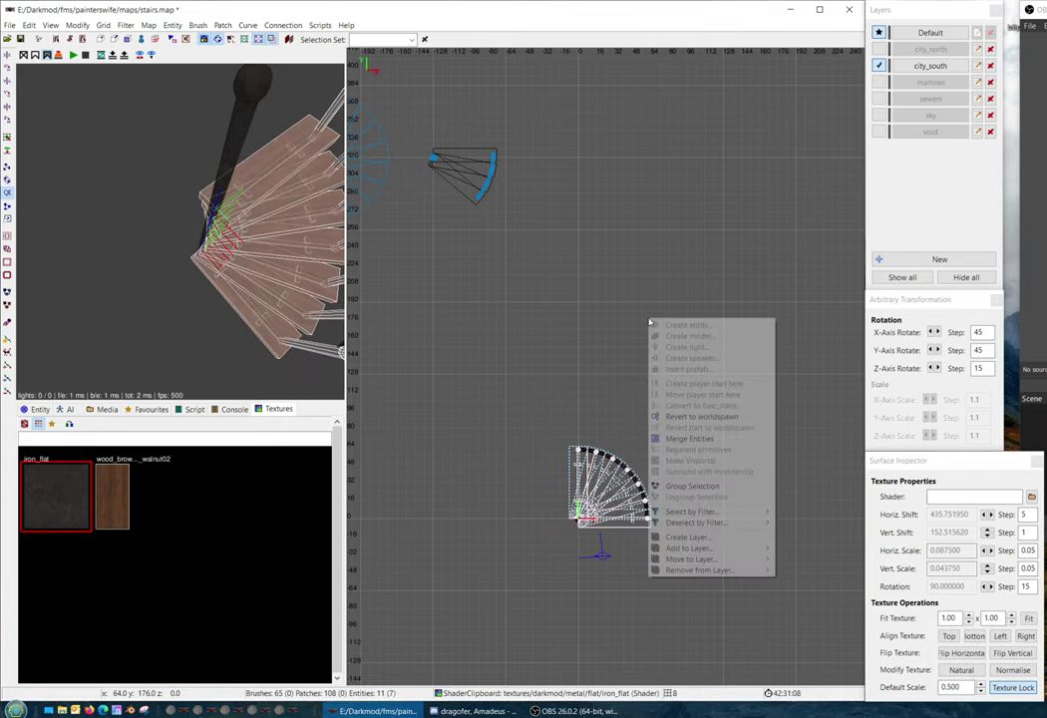
pyautogui.click(702, 435)
pyautogui.scroll(2, 607, 457)
pyautogui.press('Escape')
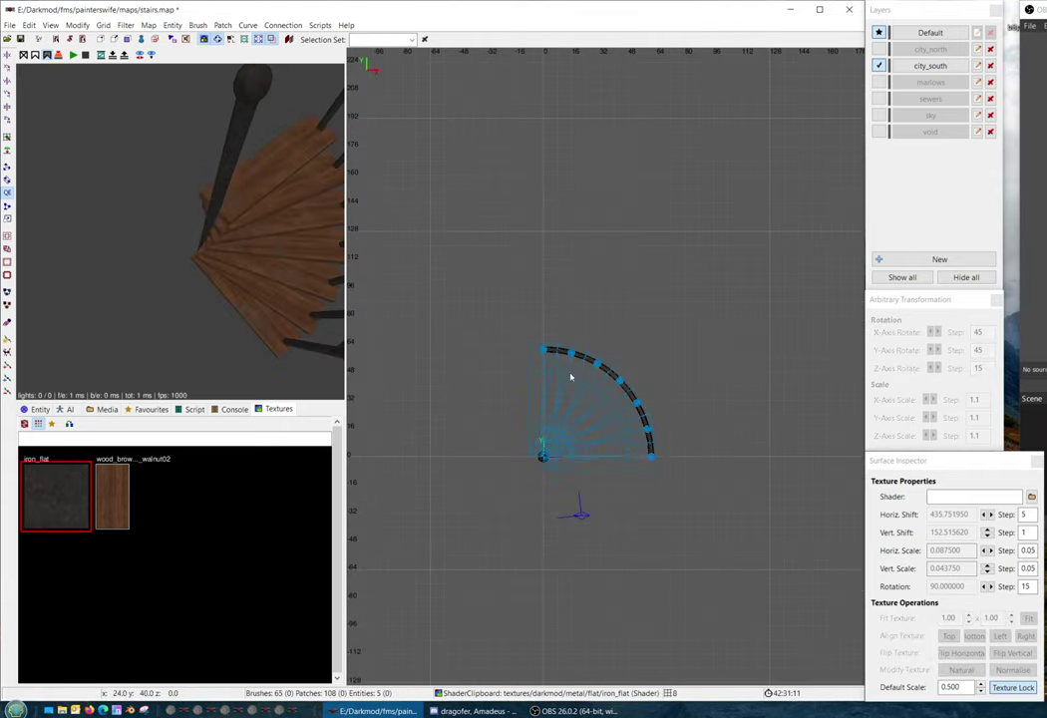
# Convert the curved handrail and the central iron post into a func_static entity
pyautogui.rightClick(295, 218)
pyautogui.rightClick(295, 218)
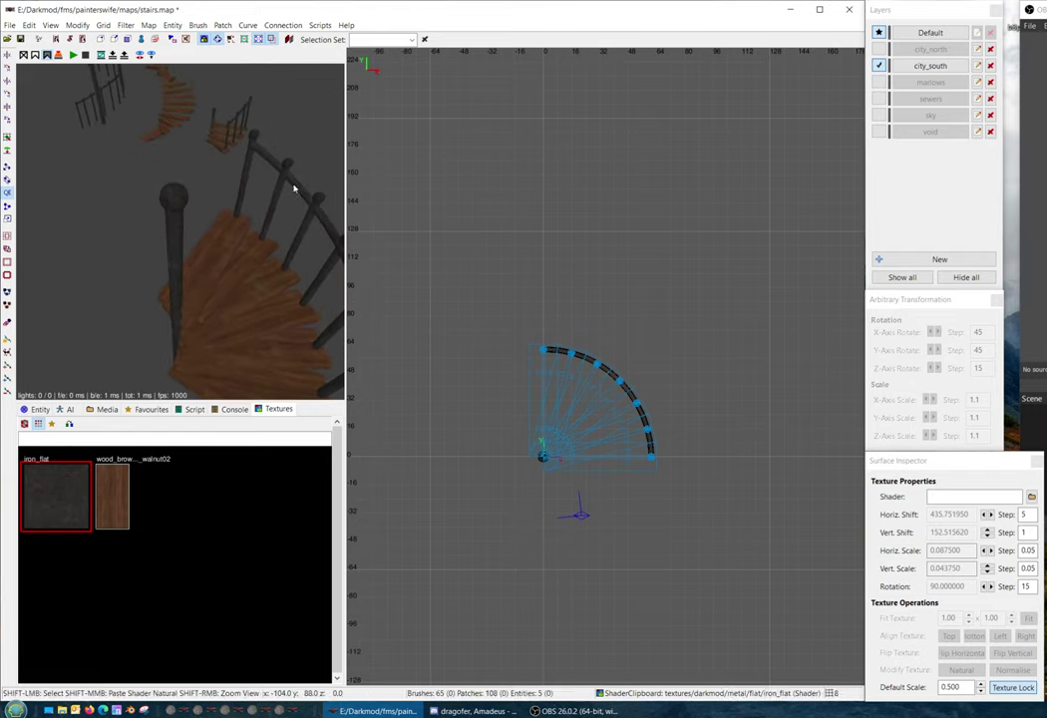
pyautogui.keyDown('shift'); pyautogui.click(291, 187); pyautogui.keyUp('shift')
pyautogui.keyDown('shift'); pyautogui.click(173, 201); pyautogui.keyUp('shift')
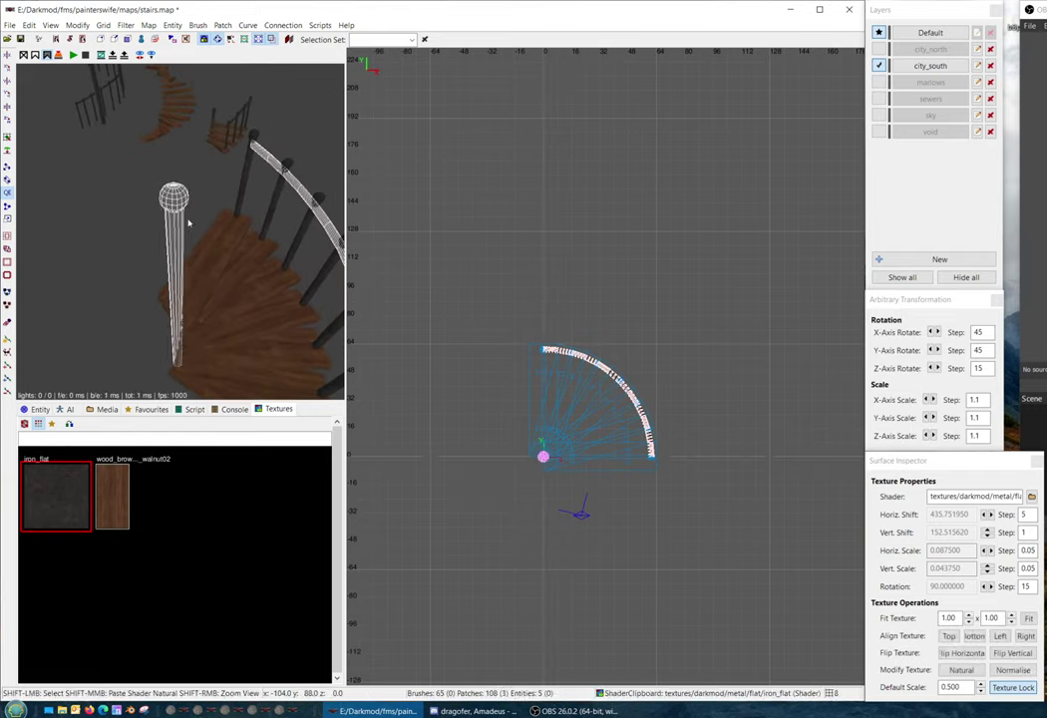
pyautogui.rightClick(573, 213)
pyautogui.click(627, 297)
pyautogui.press('Escape')
# Merge the handrail and post entity with the combined steps into a single staircase entity
pyautogui.keyDown('shift'); pyautogui.moveTo(480, 317); pyautogui.dragTo(653, 481); pyautogui.keyUp('shift')
pyautogui.rightClick(546, 321)
pyautogui.click(586, 440)
pyautogui.hotkey('ctrl', 'Tab')
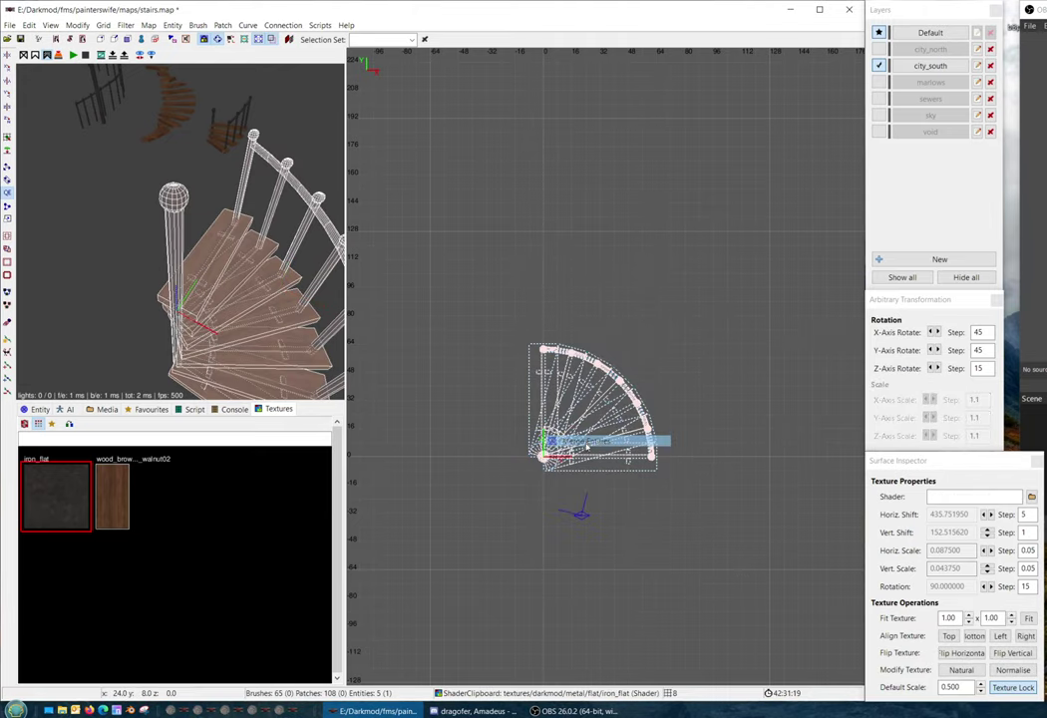
pyautogui.hotkey('ctrl', 'Tab')
pyautogui.scroll(2, 599, 457)
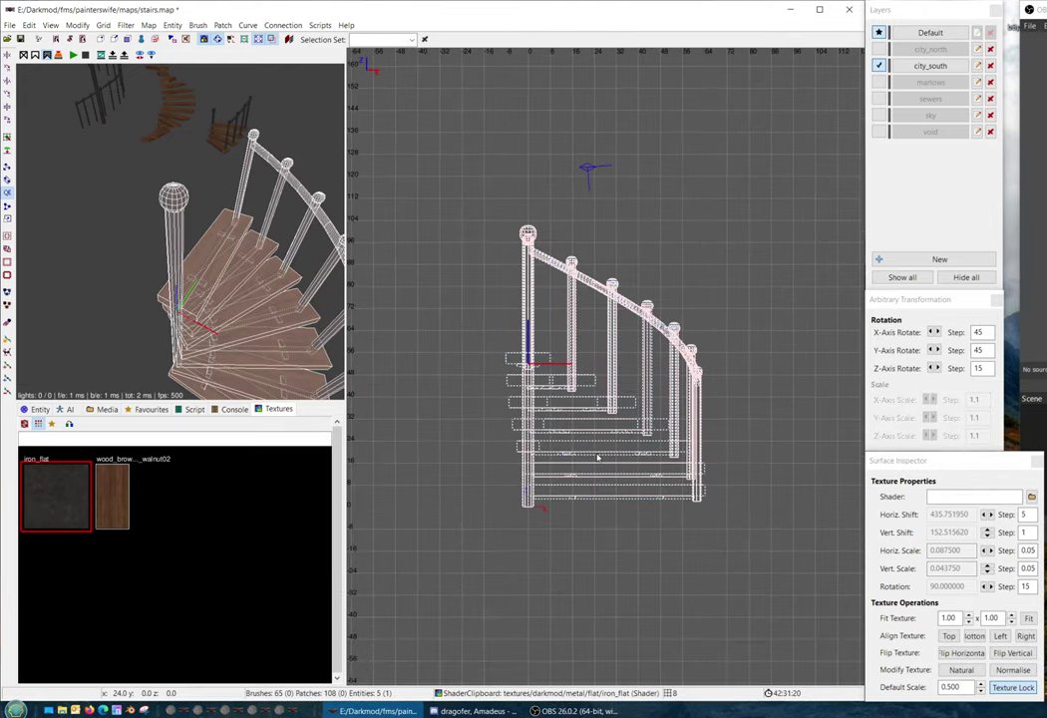
pyautogui.hotkey('ctrl', 'Tab')
# Duplicate the merged staircase and place the copy beside the original along the X axis
pyautogui.scroll(-4, 599, 457)
pyautogui.moveTo(625, 405); pyautogui.dragTo(596, 402, button='right')
pyautogui.press('space')
pyautogui.moveTo(596, 402)
pyautogui.mouseDown()
pyautogui.moveTo(709, 403)
pyautogui.moveTo(709, 393)
pyautogui.mouseUp()
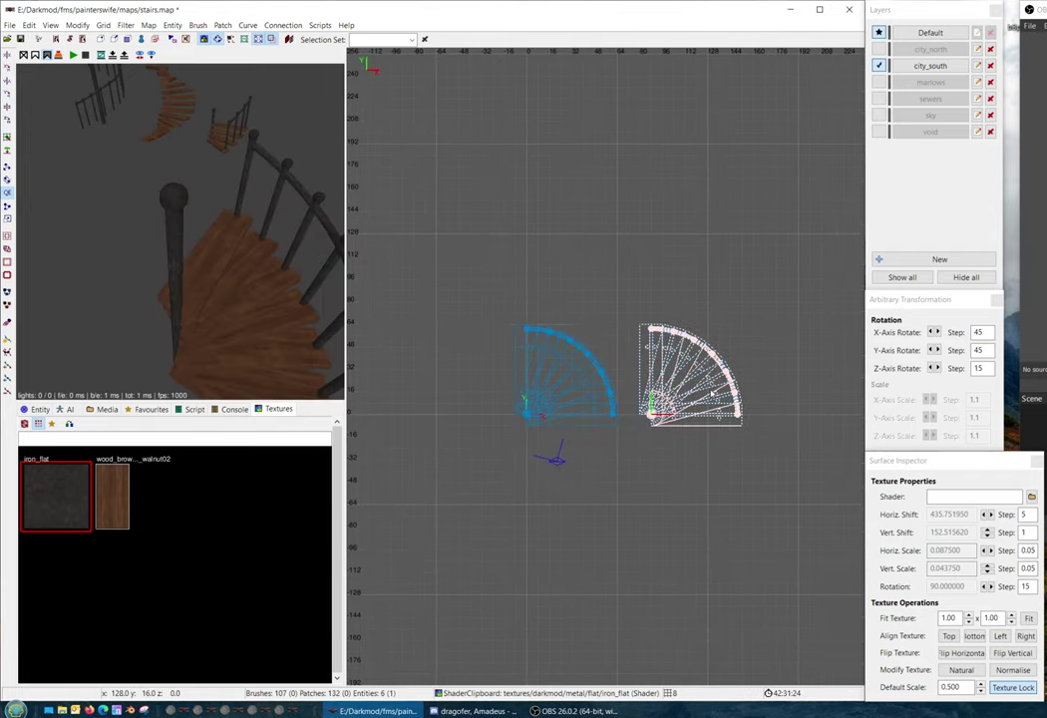
# Revert the staircase copy to worldspawn and delete its posts, handrail and brackets, keeping only the seven wooden step brushes
pyautogui.rightClick(249, 276)
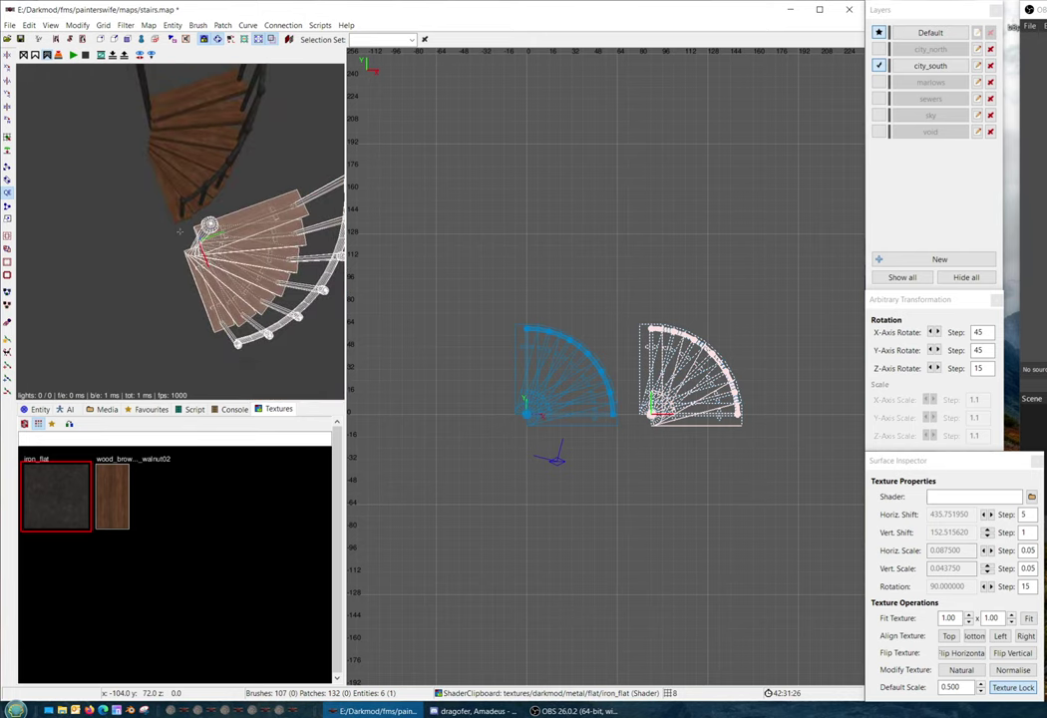
pyautogui.rightClick(453, 269)
pyautogui.click(506, 367)
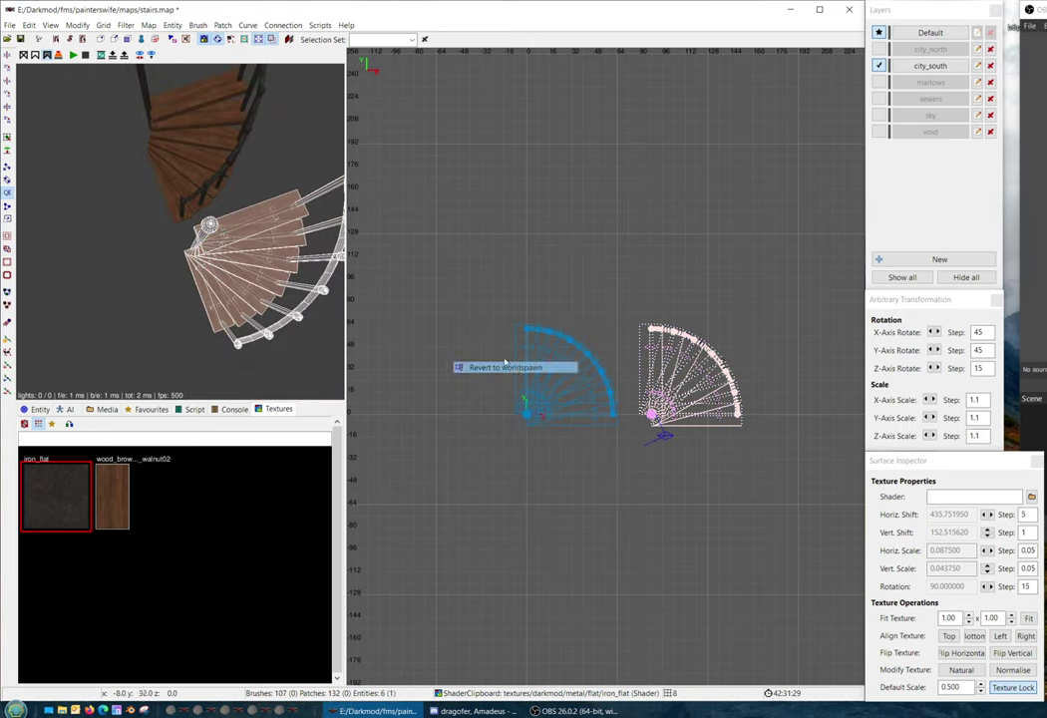
pyautogui.keyDown('shift'); pyautogui.click(275, 264); pyautogui.keyUp('shift')
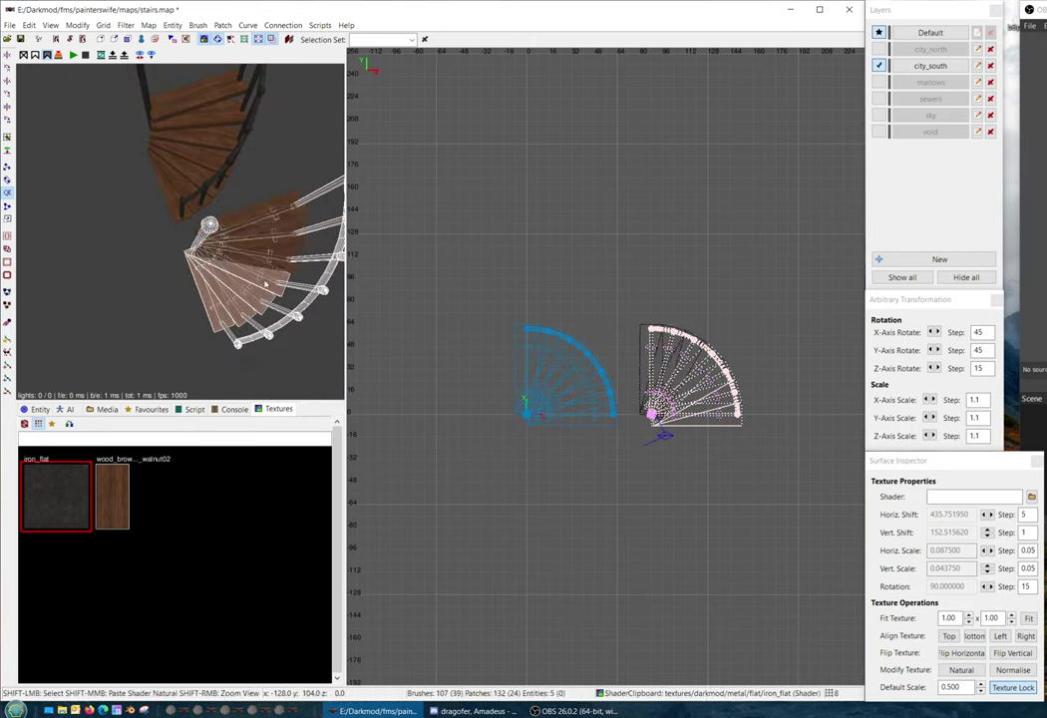
pyautogui.keyDown('shift'); pyautogui.click(266, 283); pyautogui.keyUp('shift')
pyautogui.keyDown('shift'); pyautogui.click(253, 300); pyautogui.keyUp('shift')
pyautogui.keyDown('shift'); pyautogui.click(239, 310); pyautogui.keyUp('shift')
pyautogui.keyDown('shift'); pyautogui.click(222, 315); pyautogui.keyUp('shift')
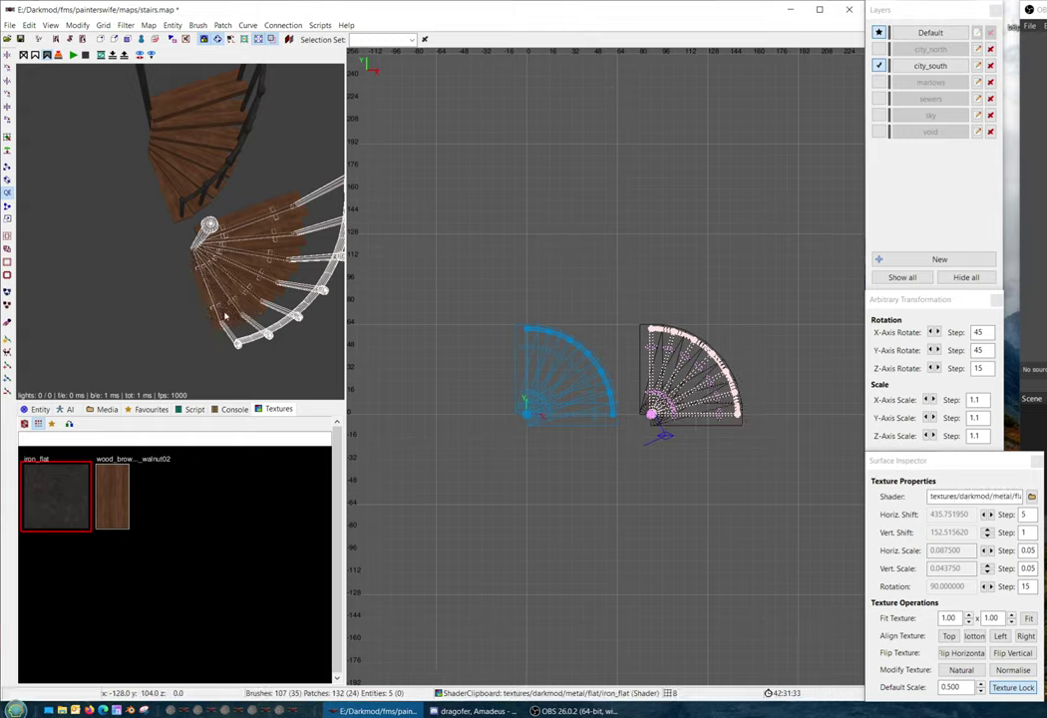
pyautogui.press('Delete')
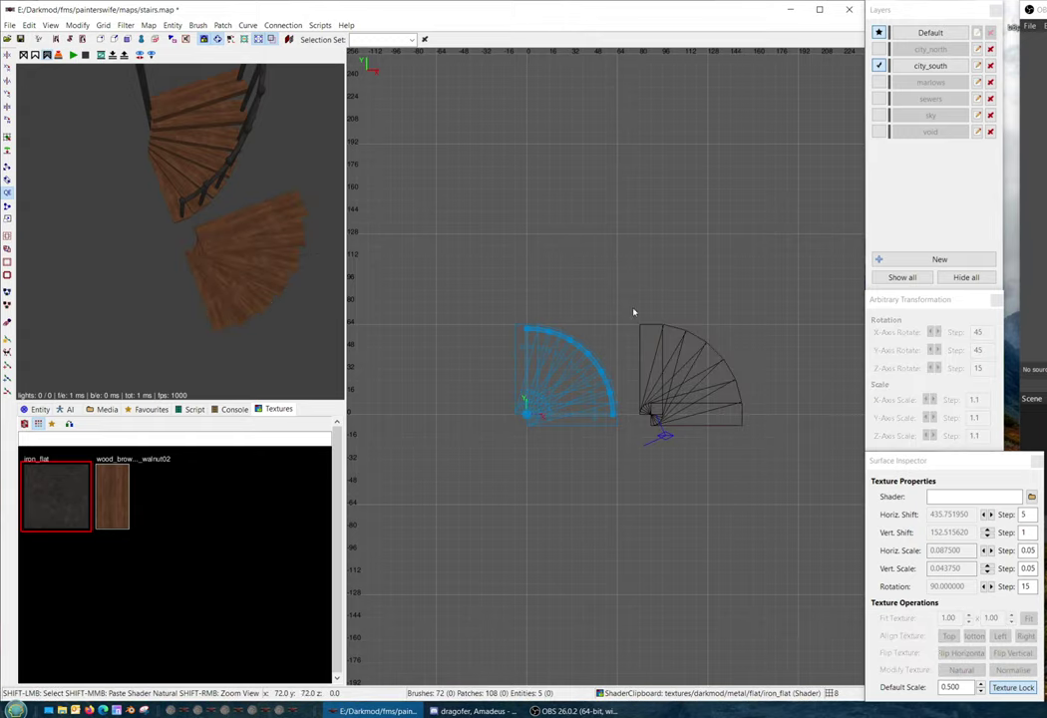
# Apply the common/tdm_nodrawsolid_wood texture to all seven step brushes of the copy
pyautogui.keyDown('shift'); pyautogui.moveTo(634, 311); pyautogui.dragTo(753, 440); pyautogui.keyUp('shift')
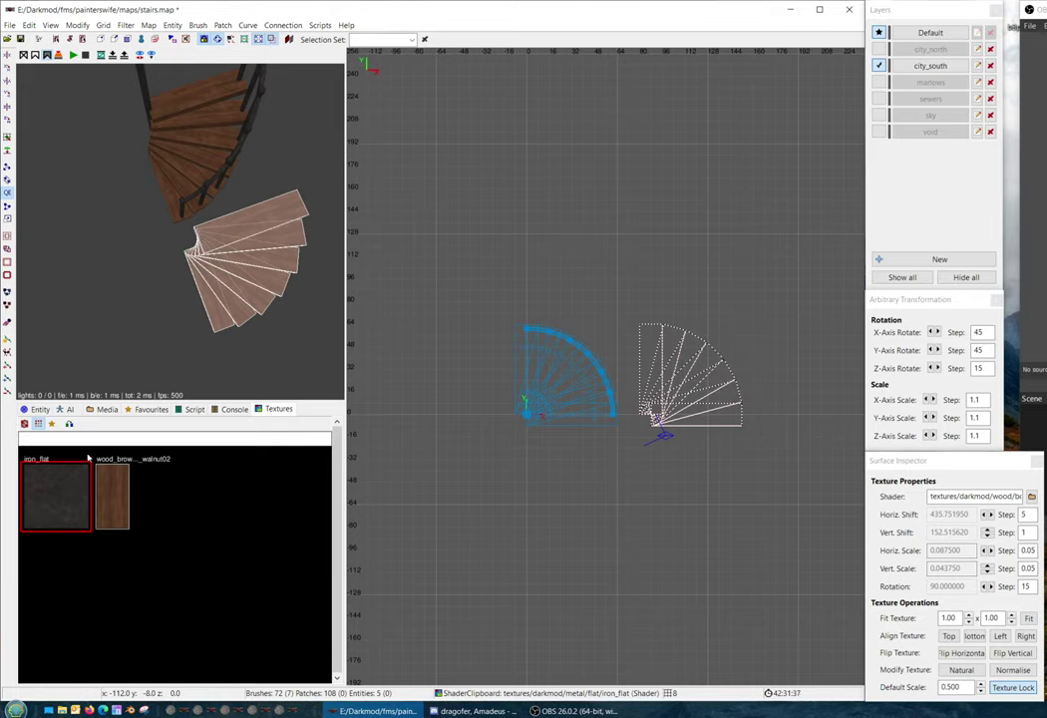
pyautogui.click(104, 409)
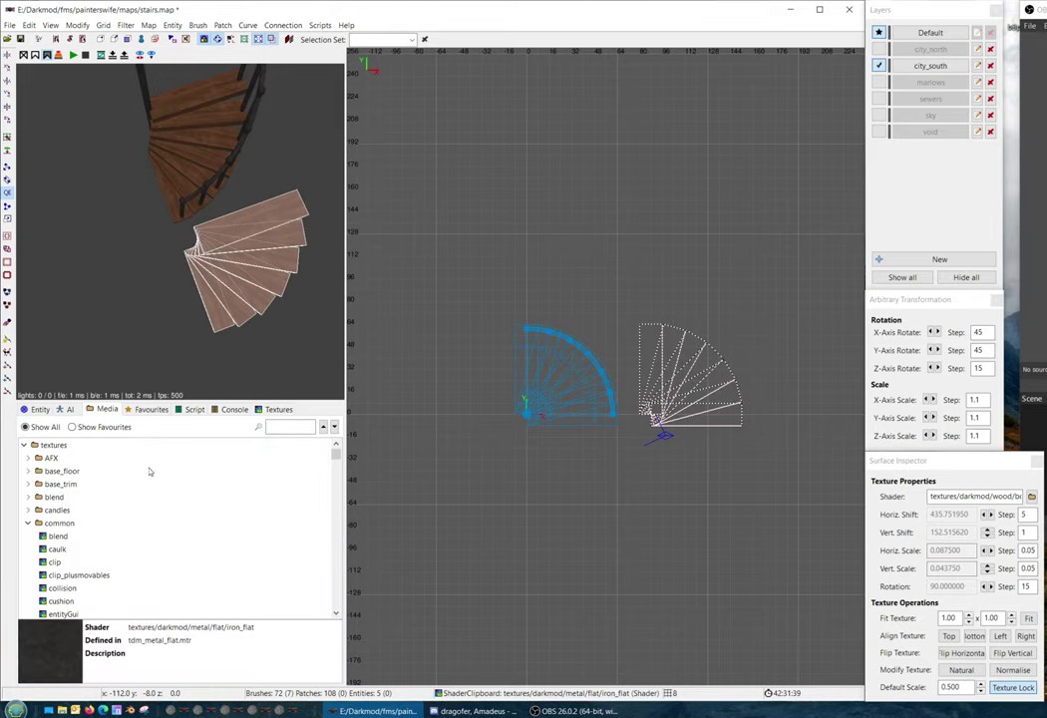
pyautogui.scroll(-7, 108, 583)
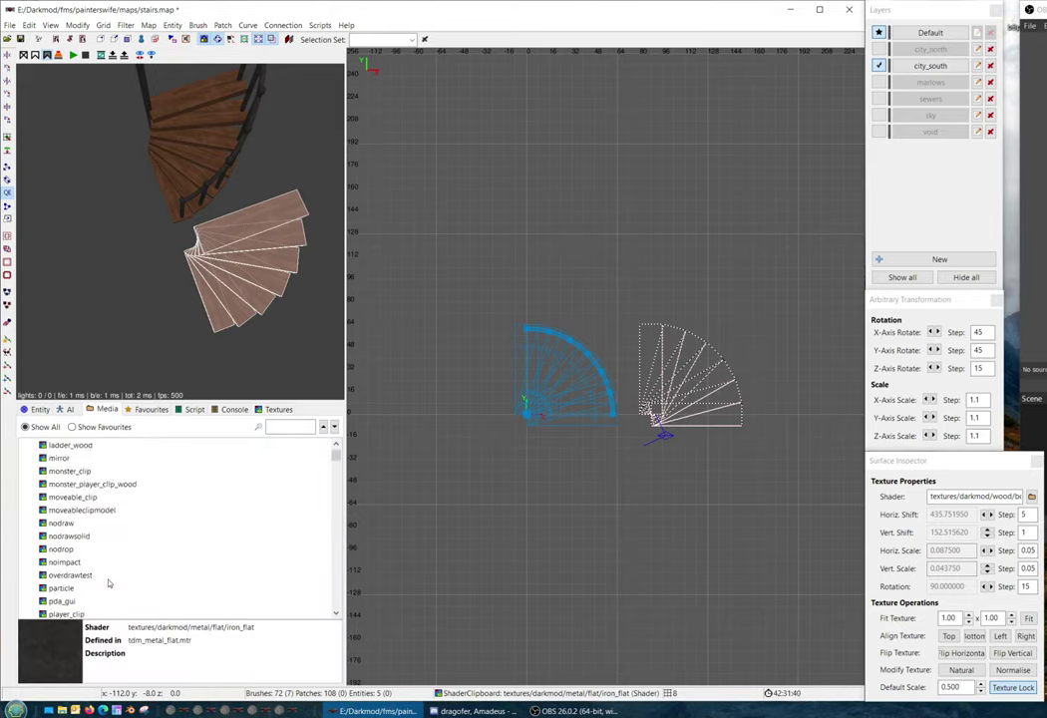
pyautogui.scroll(-8, 112, 519)
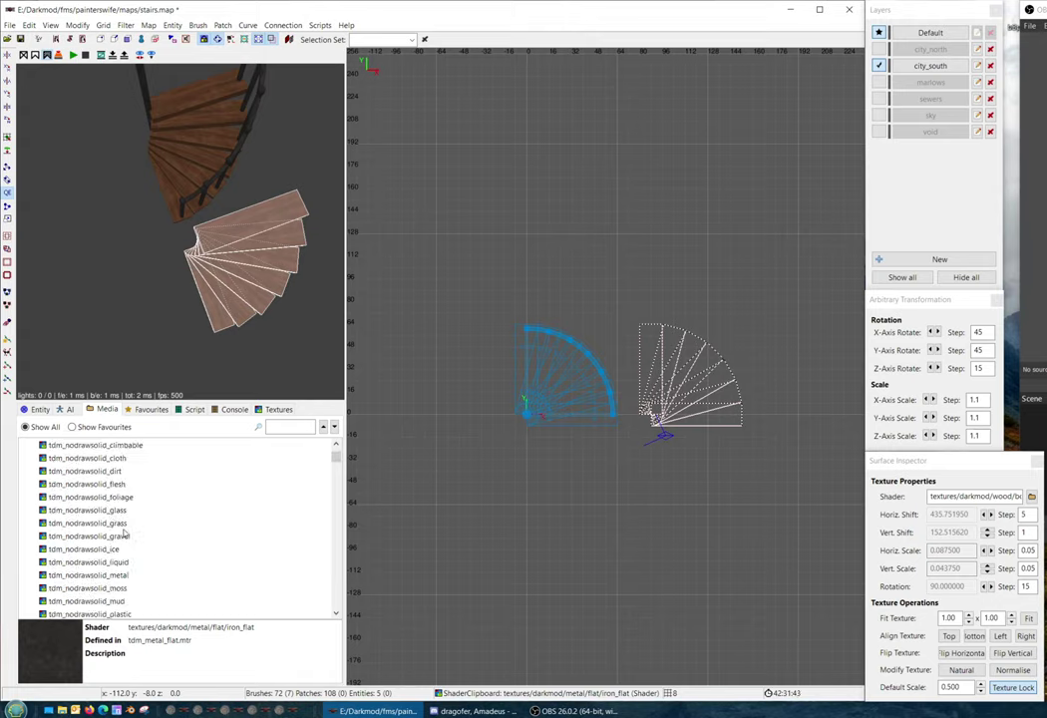
pyautogui.click(112, 602)
pyautogui.scroll(-3, 128, 599)
pyautogui.scroll(-3, 119, 583)
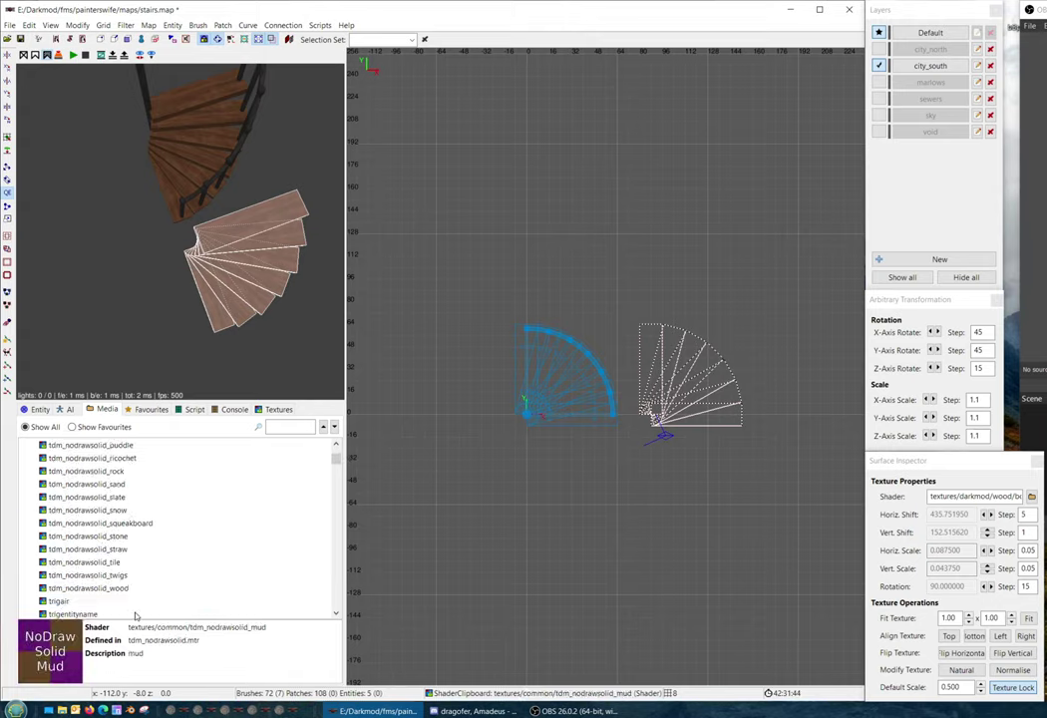
pyautogui.click(110, 562)
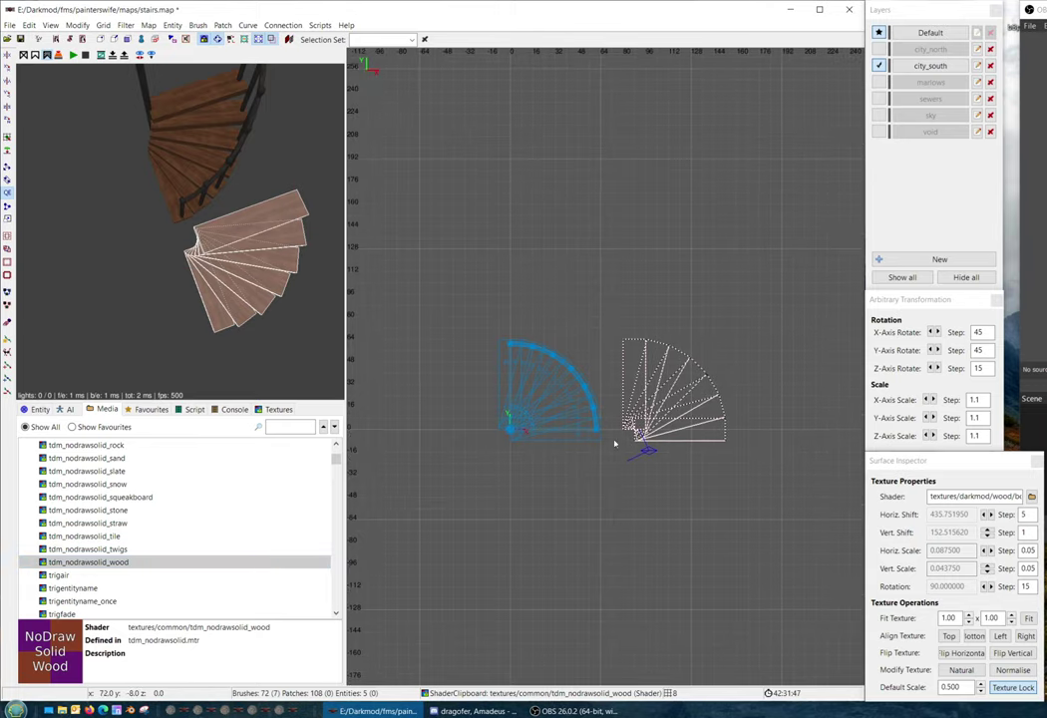
pyautogui.rightClick(123, 564)
pyautogui.click(160, 579)
# Move the nodraw step brushes over the original staircase so that they coincide with its wooden steps
pyautogui.moveTo(675, 409); pyautogui.dragTo(546, 410)
pyautogui.rightClick(257, 380)
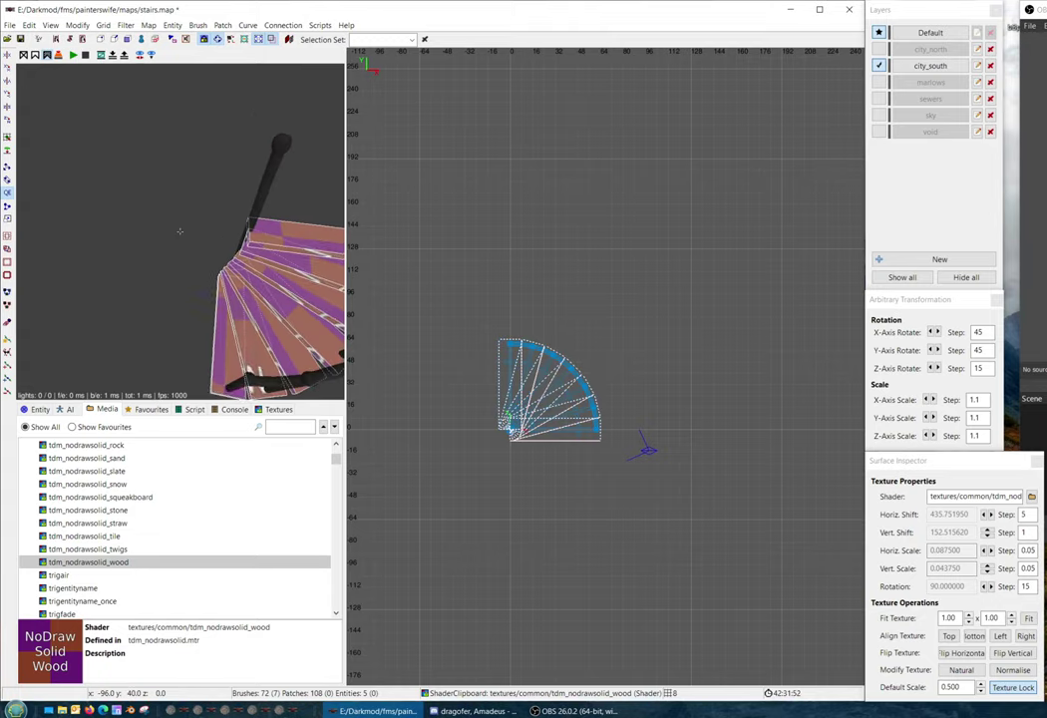
pyautogui.rightClick(180, 231)
pyautogui.press('Escape')
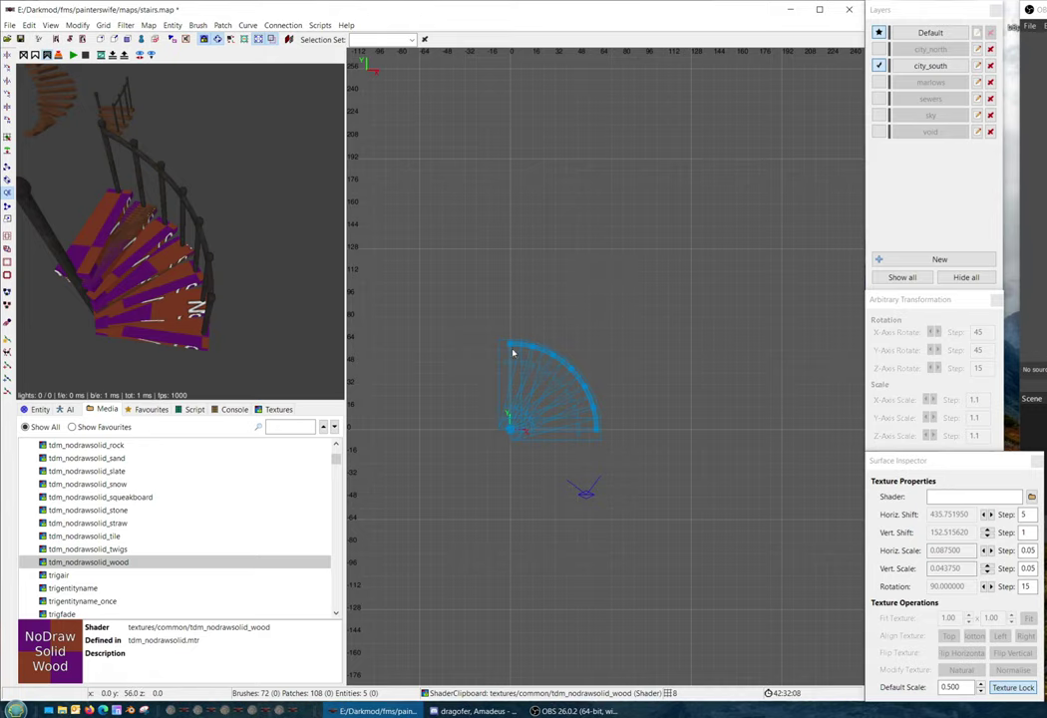
pyautogui.rightClick(272, 291)
pyautogui.rightClick(273, 291)
# Draw a flat tdm_nodrawsolid_wood brush just below the staircase's base, about 72 by 56 units and 8 units thick
pyautogui.press('i')
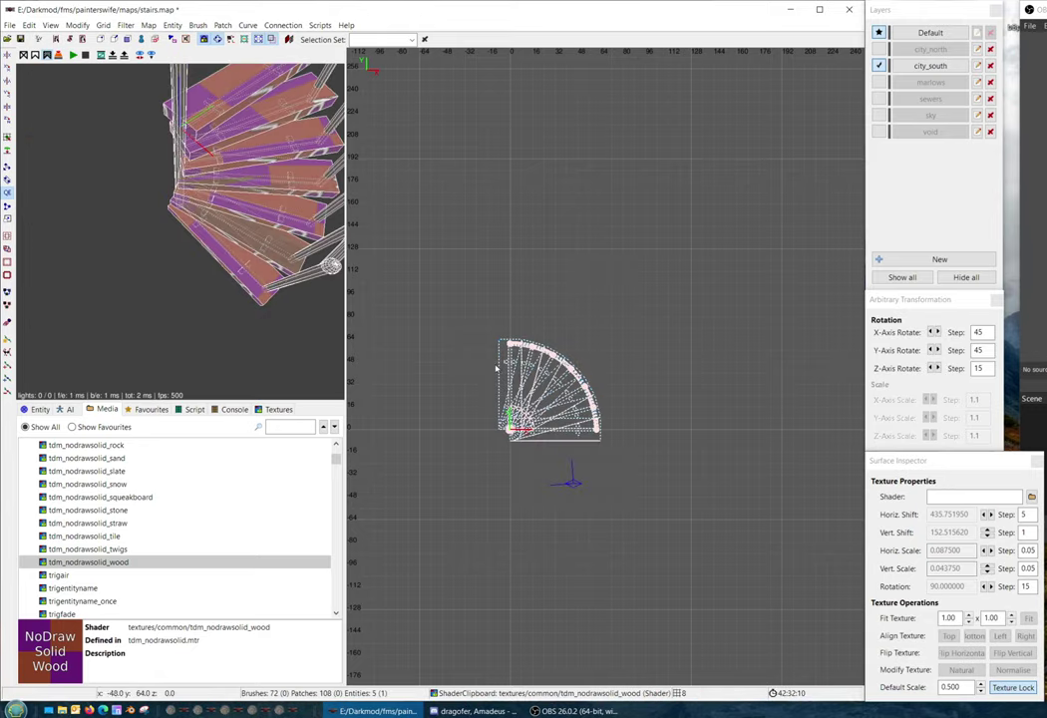
pyautogui.hotkey('ctrl', 'Tab')
pyautogui.hotkey('ctrl', 'Tab')
pyautogui.press('Escape')
pyautogui.moveTo(505, 437); pyautogui.dragTo(580, 448)
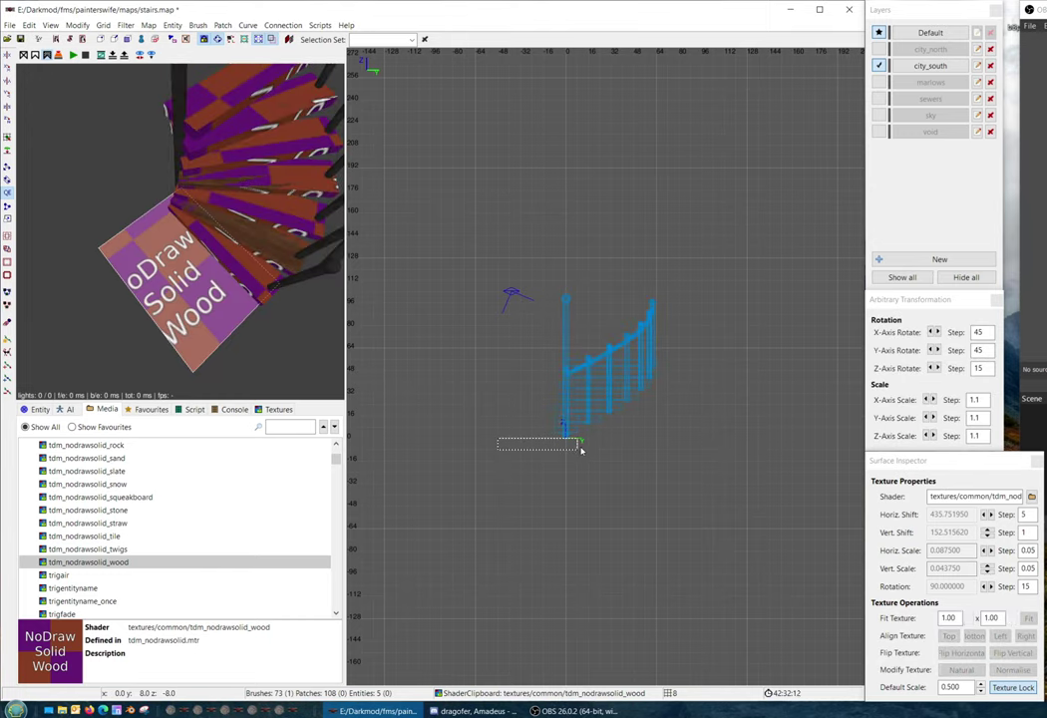
# Resize the flat brush in plan to a 128 by 128 unit square centred on the staircase's central post
pyautogui.hotkey('ctrl', 'Tab')
pyautogui.hotkey('ctrl', 'Tab')
pyautogui.hotkey('ctrl', 'Tab')
pyautogui.hotkey('ctrl', 'Tab')
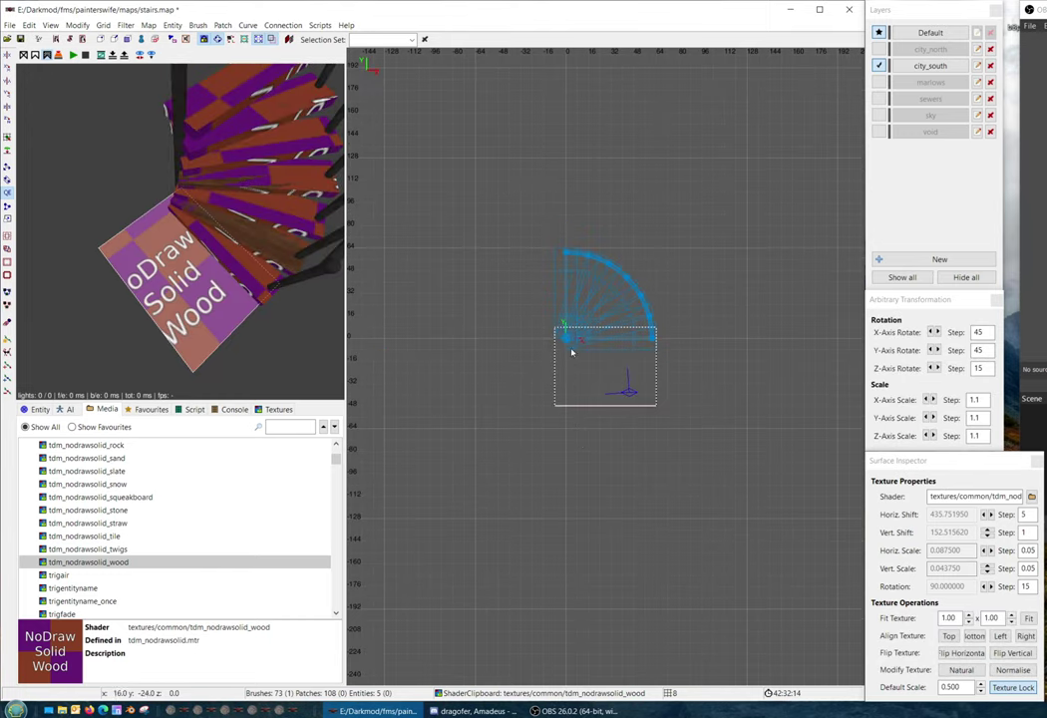
pyautogui.moveTo(601, 302); pyautogui.dragTo(628, 225)
pyautogui.moveTo(488, 348); pyautogui.dragTo(408, 347)
pyautogui.moveTo(609, 431)
pyautogui.mouseDown()
pyautogui.moveTo(602, 465)
pyautogui.moveTo(605, 451)
pyautogui.mouseUp()
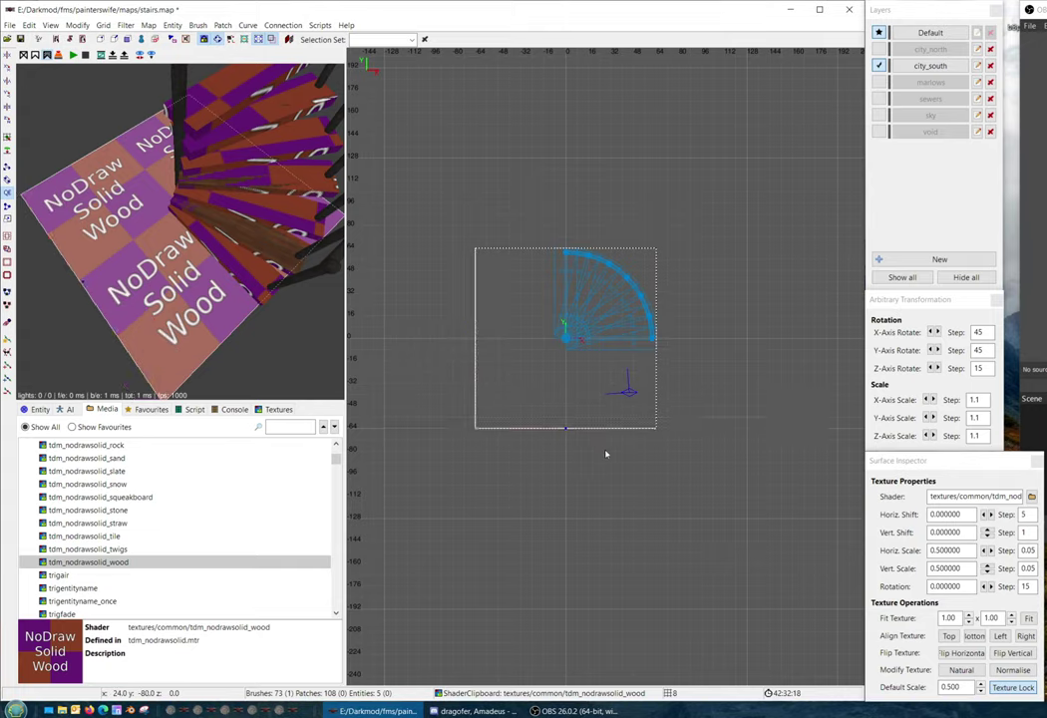
# Stretch the square brush to about 104 units high so that it encloses the staircase's full height
pyautogui.moveTo(92, 235); pyautogui.dragTo(198, 270, button='right')
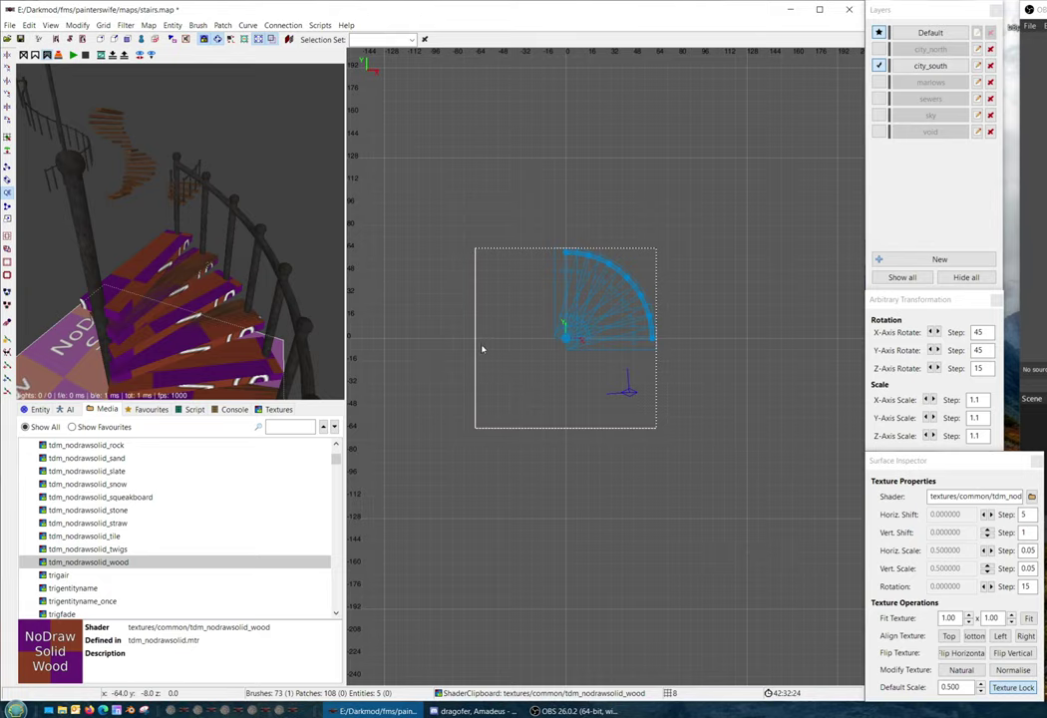
pyautogui.scroll(4, 546, 349)
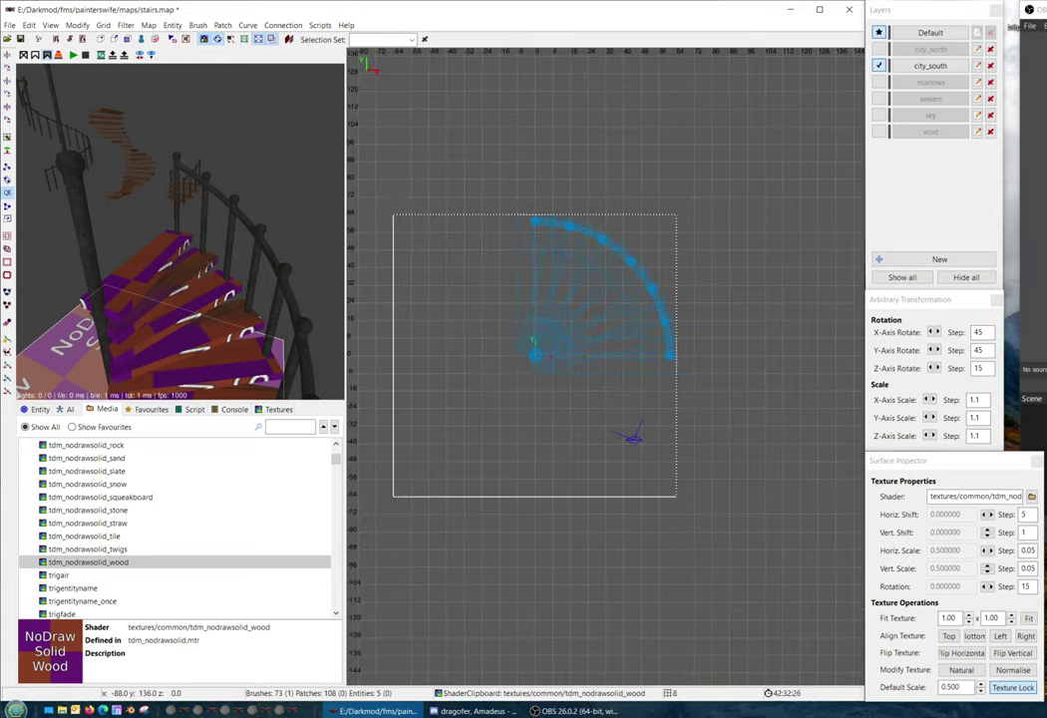
pyautogui.scroll(-2, 725, 368)
pyautogui.hotkey('ctrl', 'Tab')
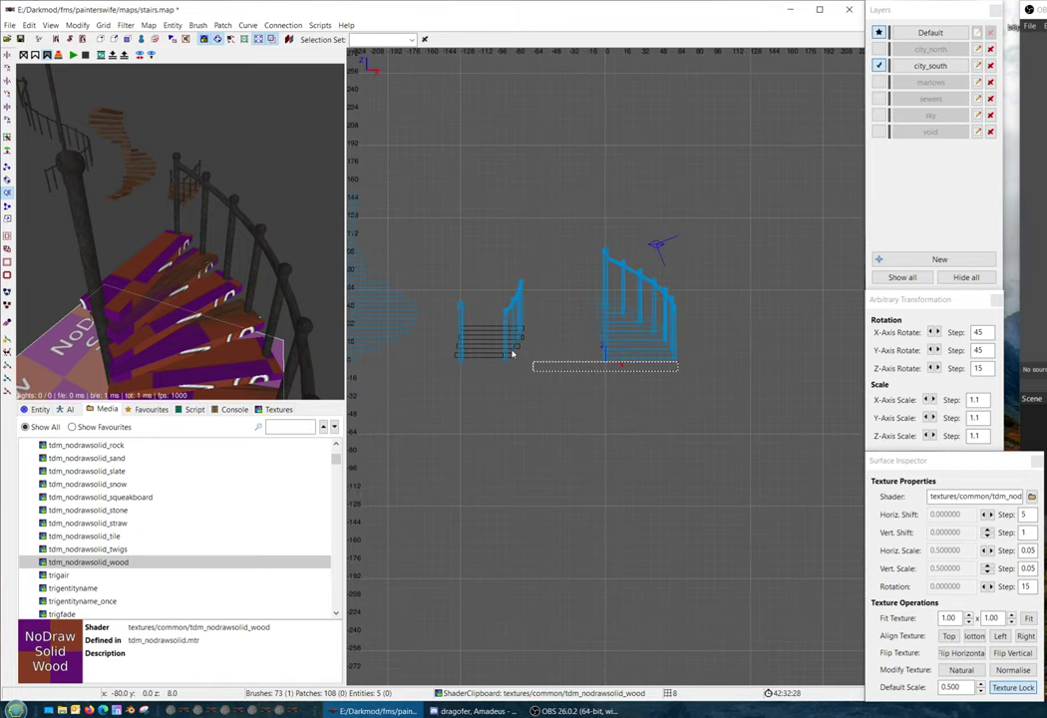
pyautogui.scroll(2, 614, 388)
pyautogui.moveTo(619, 365); pyautogui.dragTo(611, 166)
pyautogui.hotkey('ctrl', 'Tab')
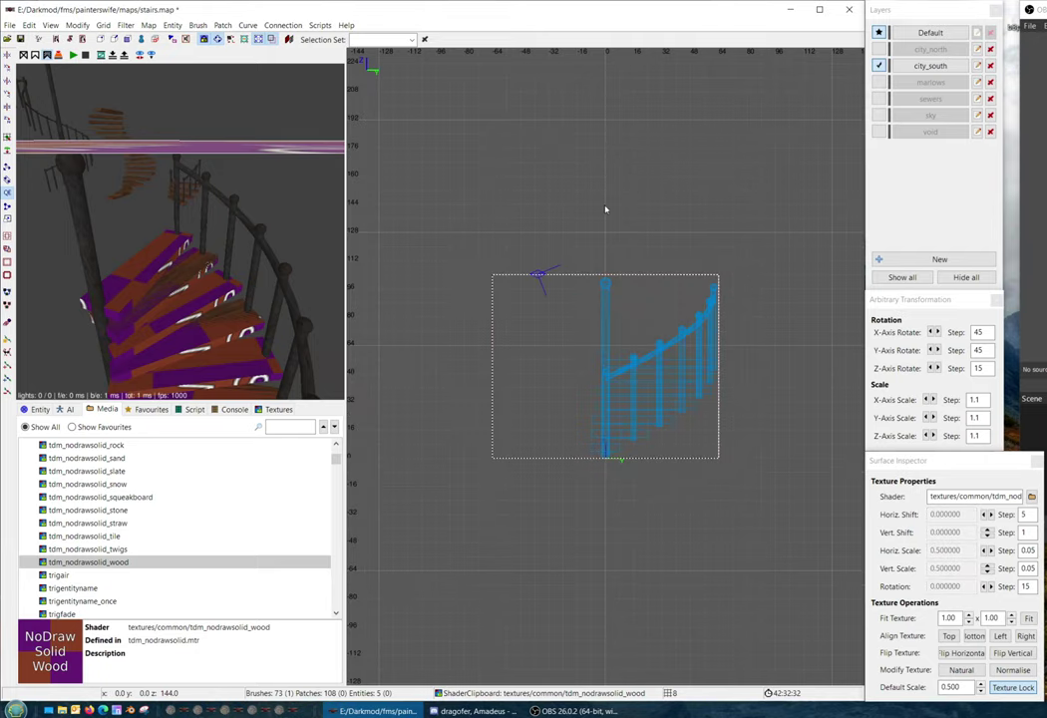
pyautogui.hotkey('ctrl', 'Tab')
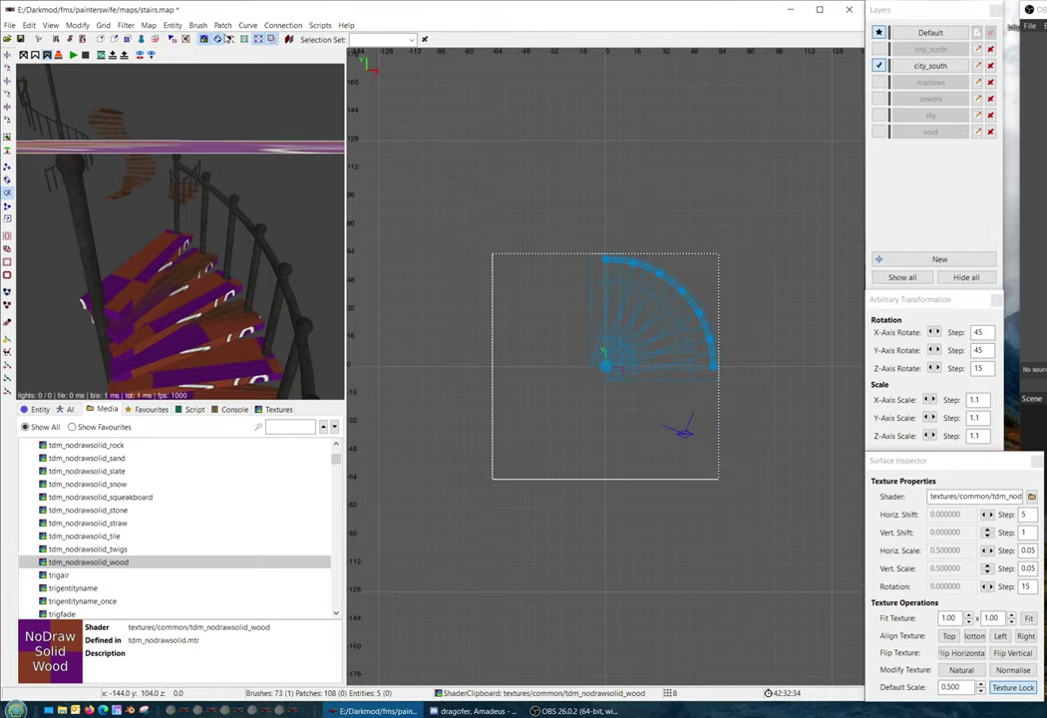
# Try to turn the enclosing brush into a 16-sided prism
pyautogui.click(197, 25)
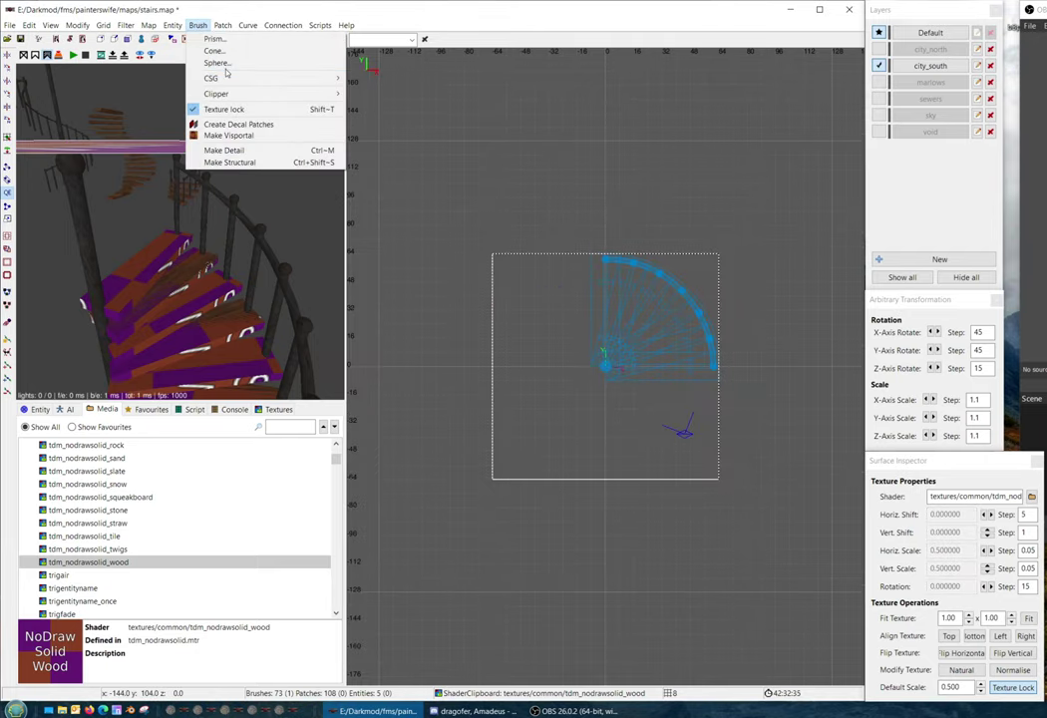
pyautogui.click(216, 39)
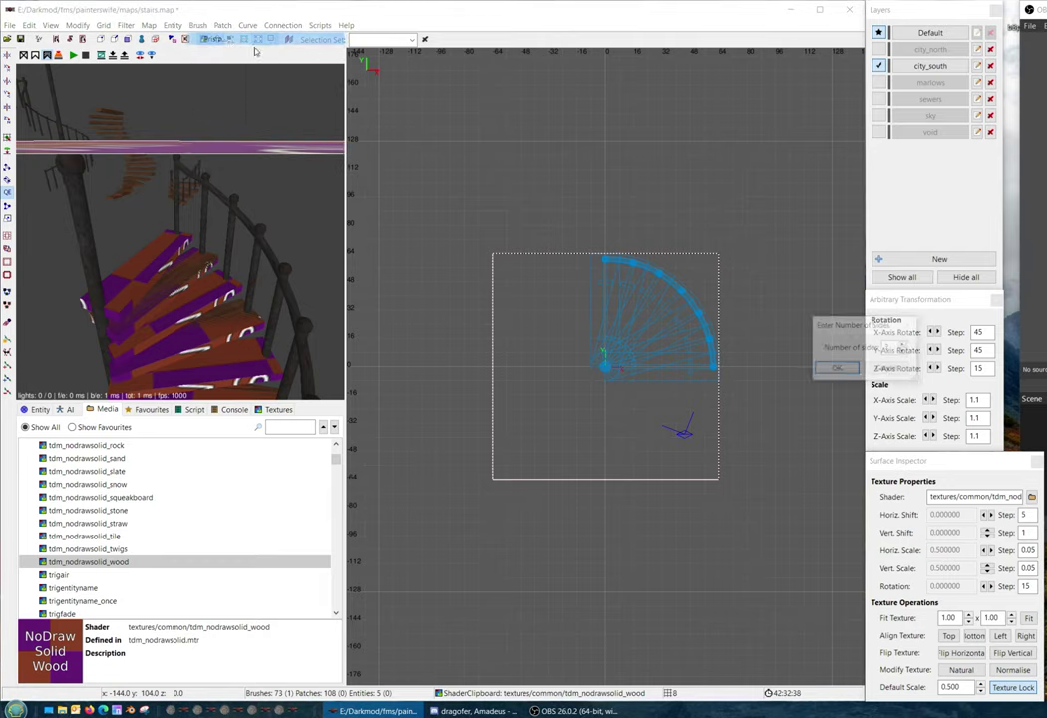
pyautogui.moveTo(892, 346); pyautogui.dragTo(716, 339)
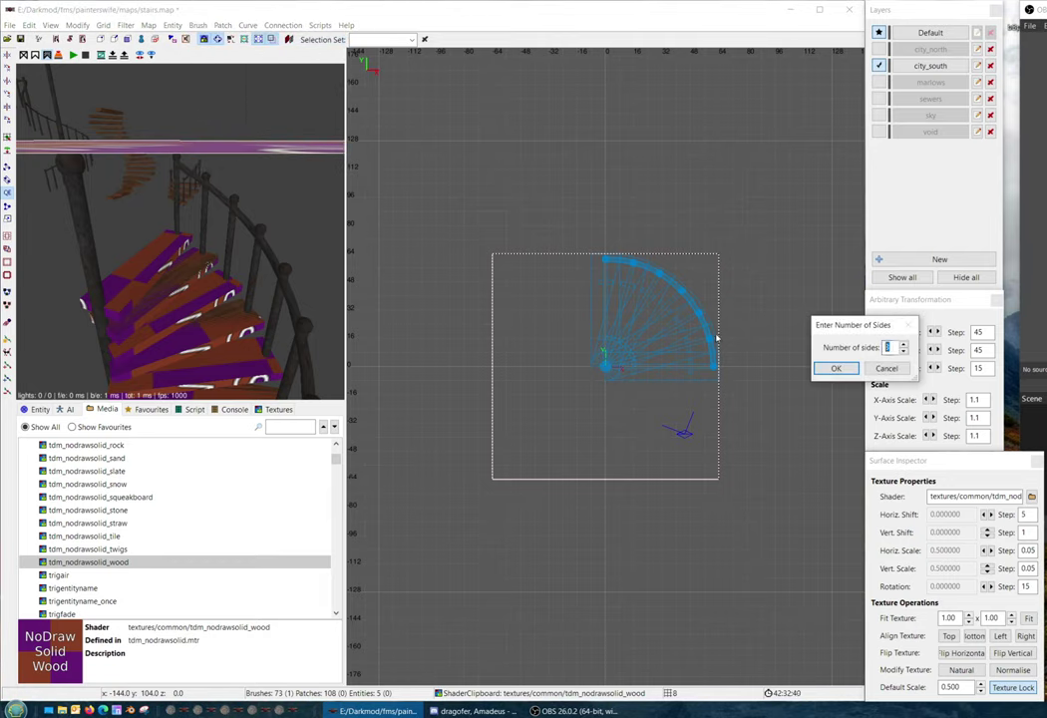
pyautogui.write('16')
pyautogui.click(836, 368)
pyautogui.hotkey('ctrl', 'z')
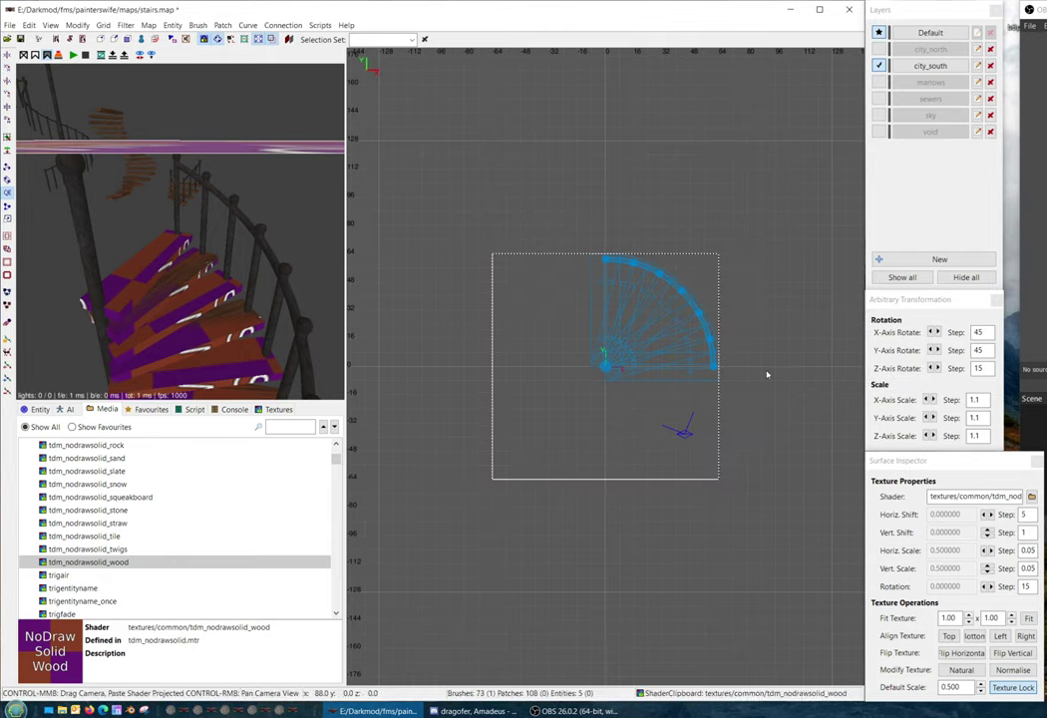
# Turn the brush enclosing the staircase into a 32-sided prism
pyautogui.click(148, 25)
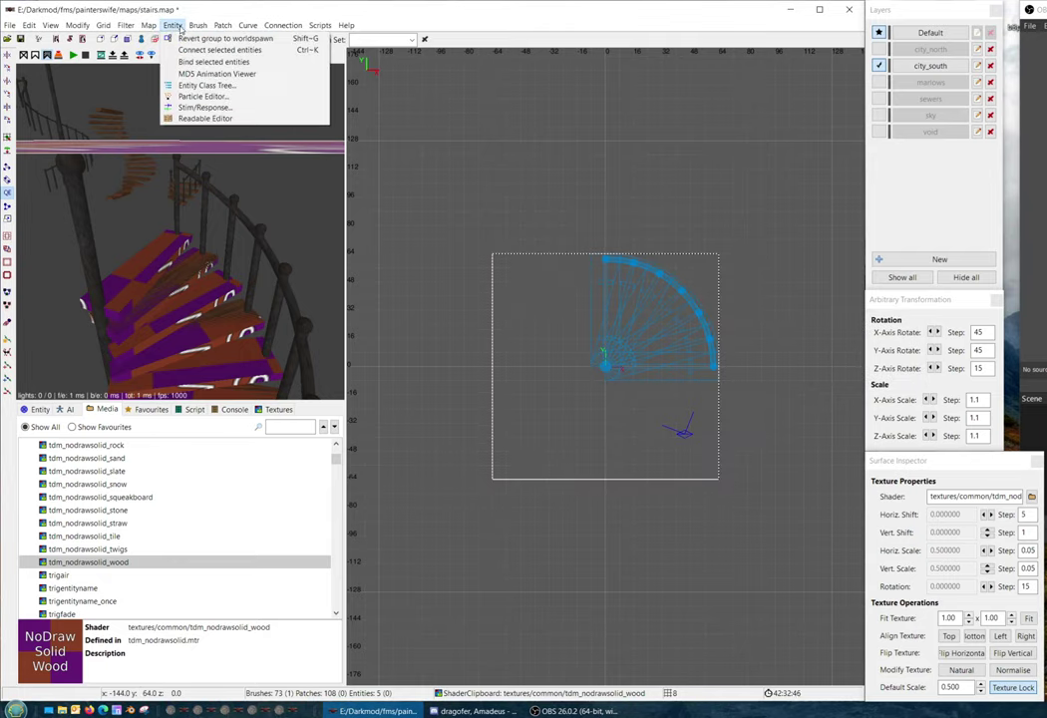
pyautogui.click(210, 38)
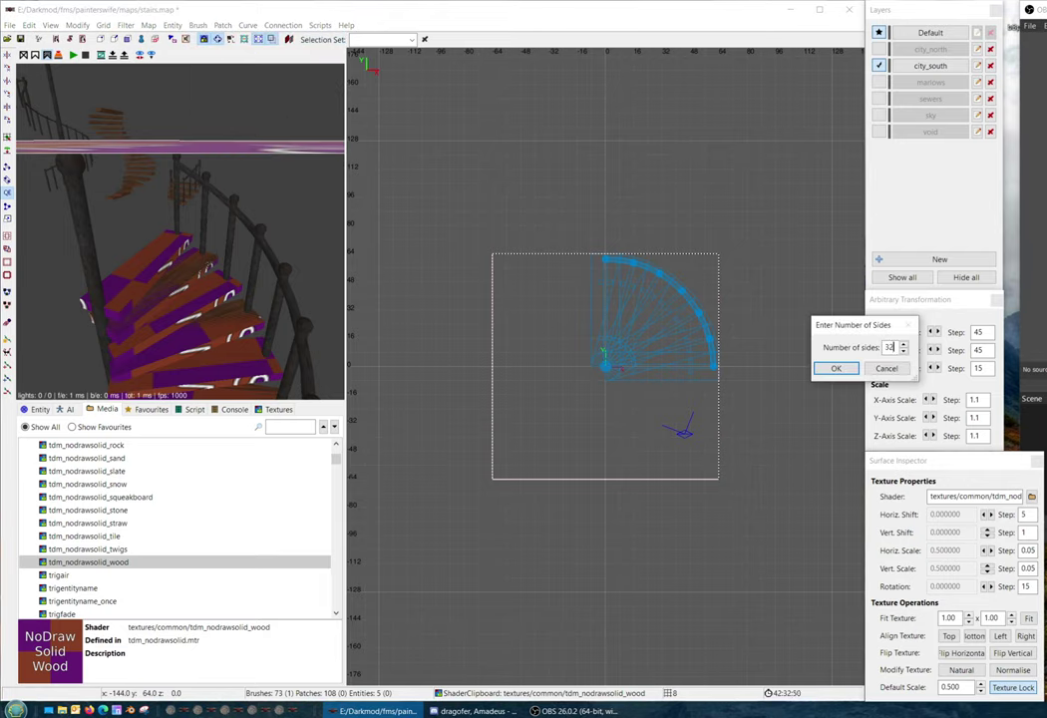
pyautogui.click(835, 369)
# Hollow the 32-sided prism into separate wall brushes and delete its top and bottom caps
pyautogui.scroll(3, 556, 362)
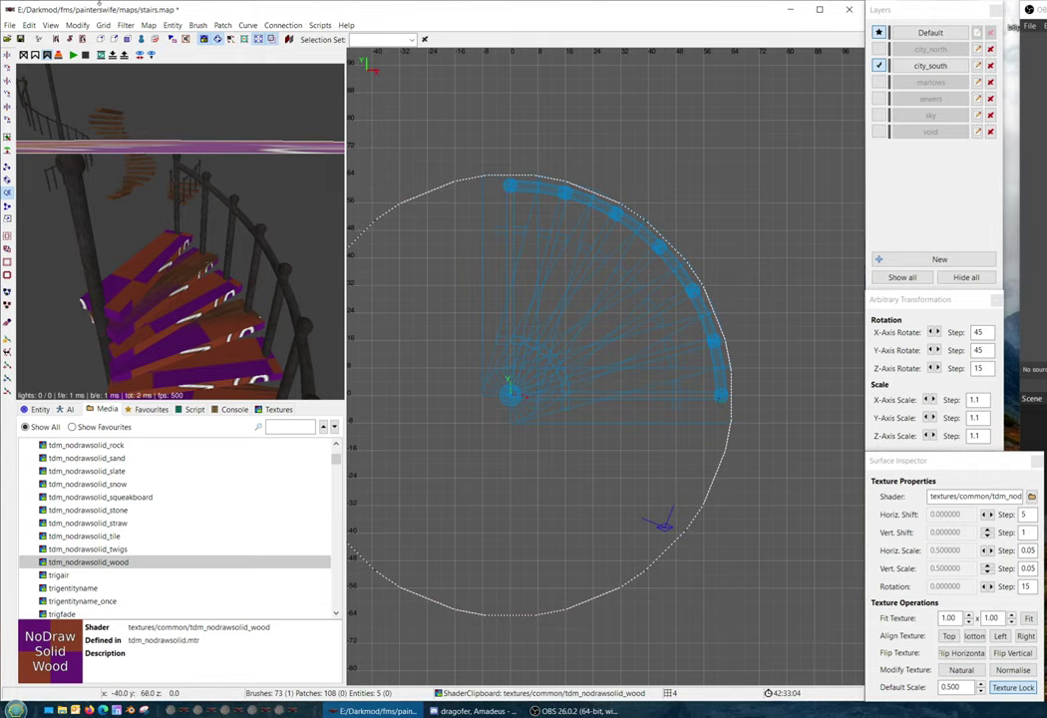
pyautogui.click(102, 25)
pyautogui.click(603, 161)
pyautogui.click(8, 262)
pyautogui.rightClick(143, 280)
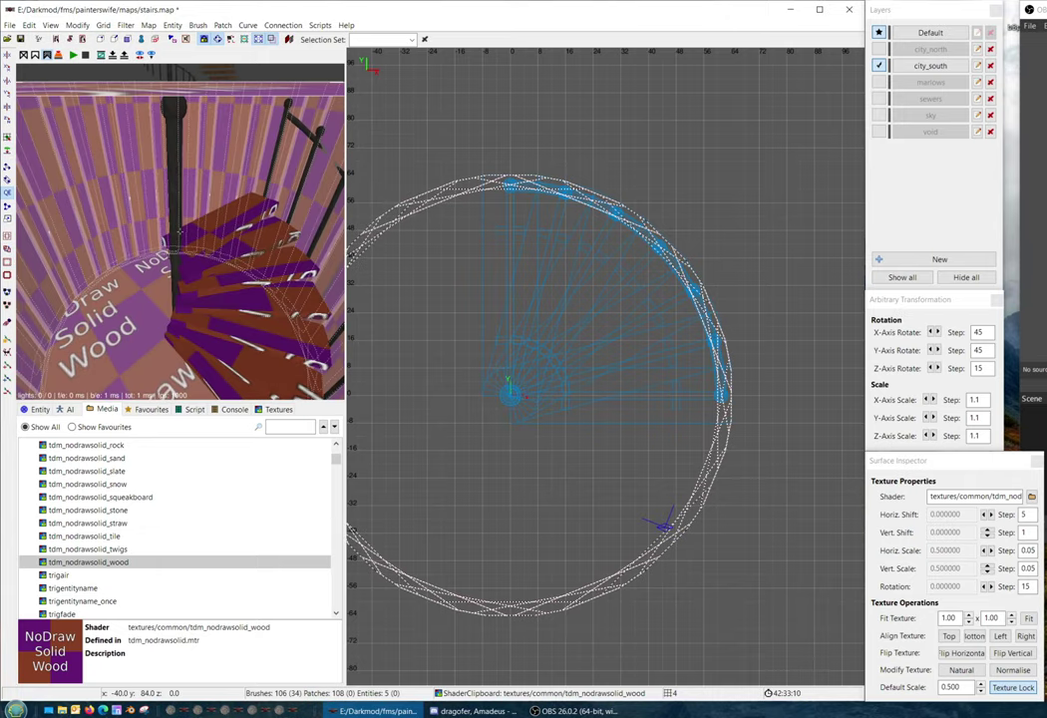
pyautogui.scroll(-2, 451, 313)
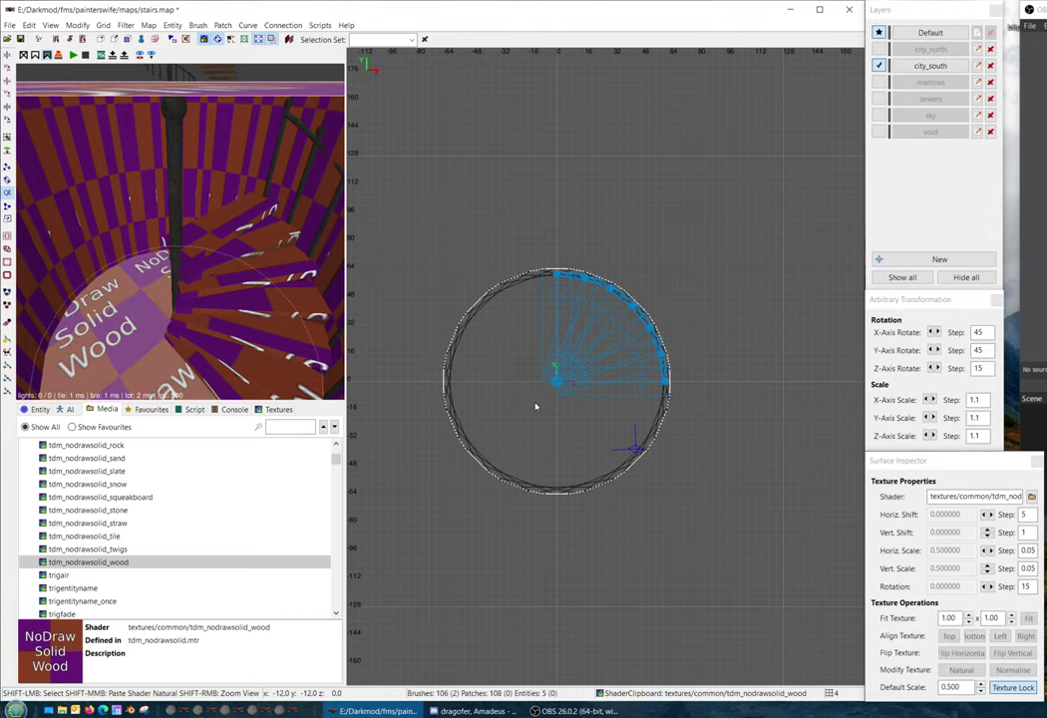
pyautogui.press('Escape')
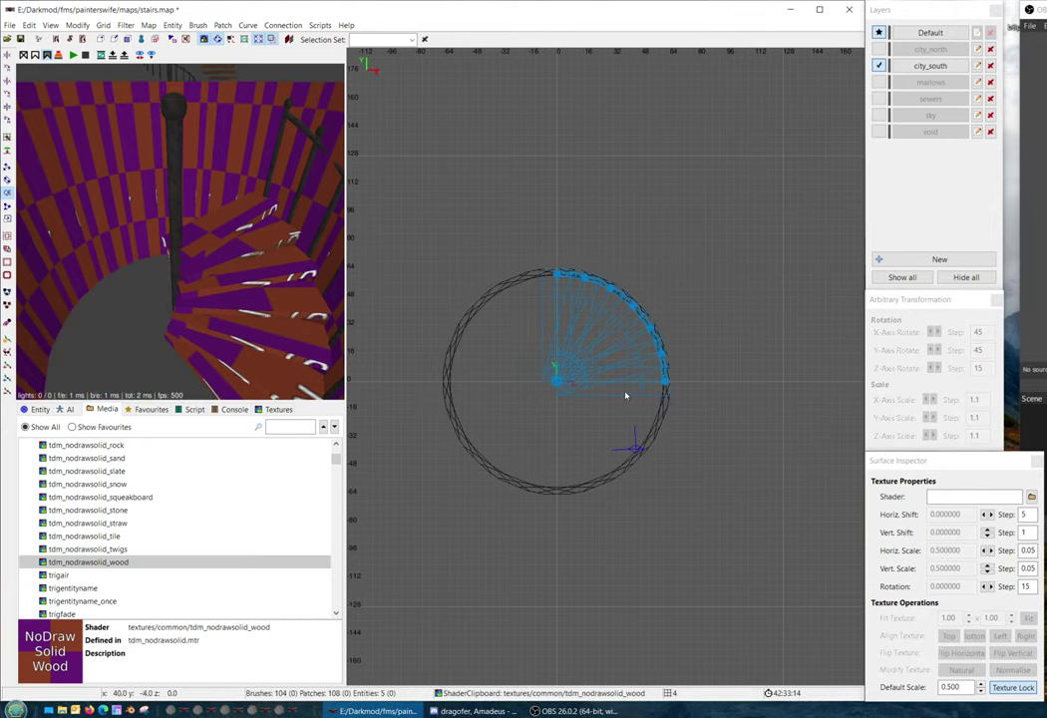
# Hide the staircase and select all the wall brushes of the remaining ring
pyautogui.keyDown('shift'); pyautogui.moveTo(508, 341); pyautogui.dragTo(600, 408); pyautogui.keyUp('shift')
pyautogui.press('h')
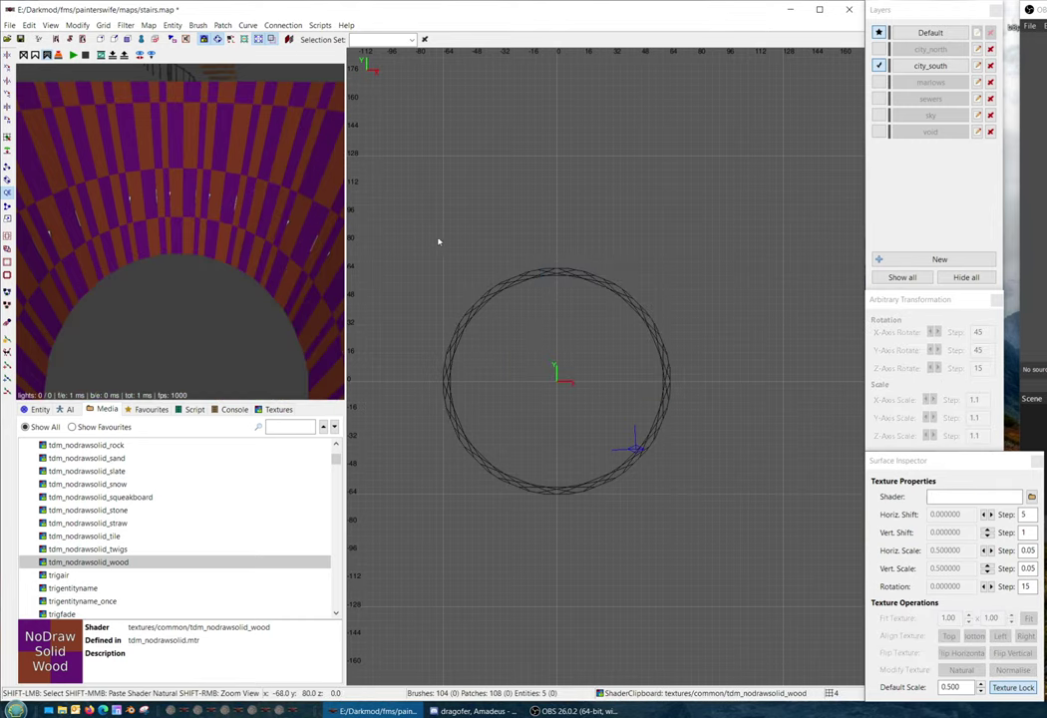
pyautogui.keyDown('shift'); pyautogui.moveTo(408, 224); pyautogui.dragTo(761, 547); pyautogui.keyUp('shift')
pyautogui.rightClick(227, 313)
pyautogui.rightClick(227, 313)
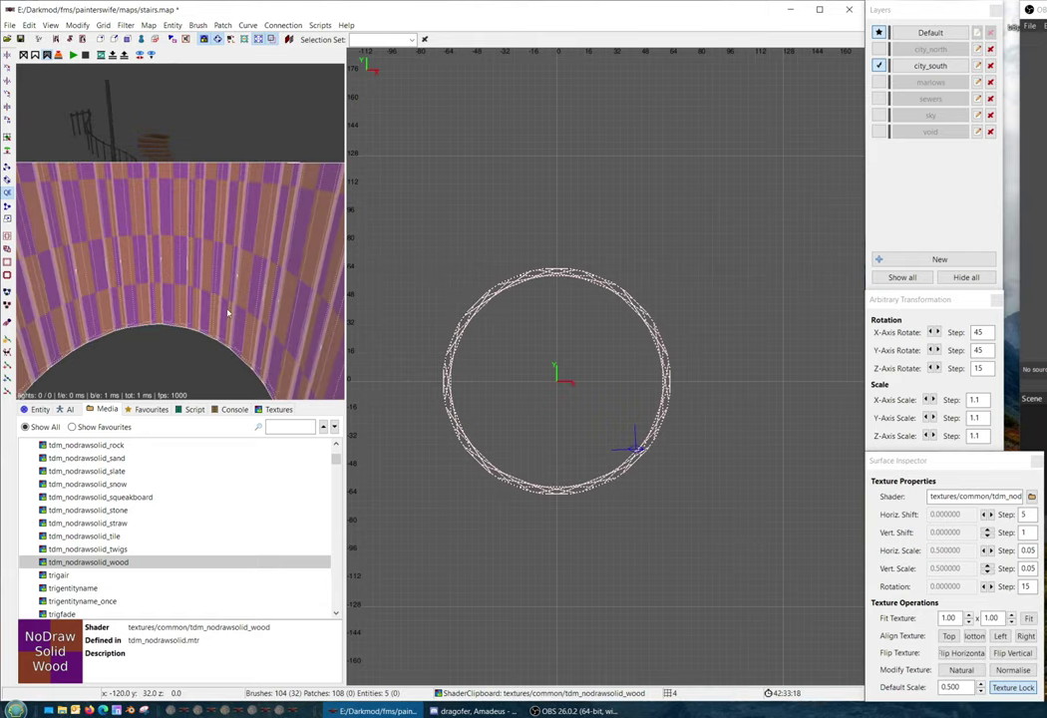
# Examine how neighbouring wall brushes overlap by selecting three of them one by one along the ring's upper-left arc
pyautogui.scroll(3, 556, 426)
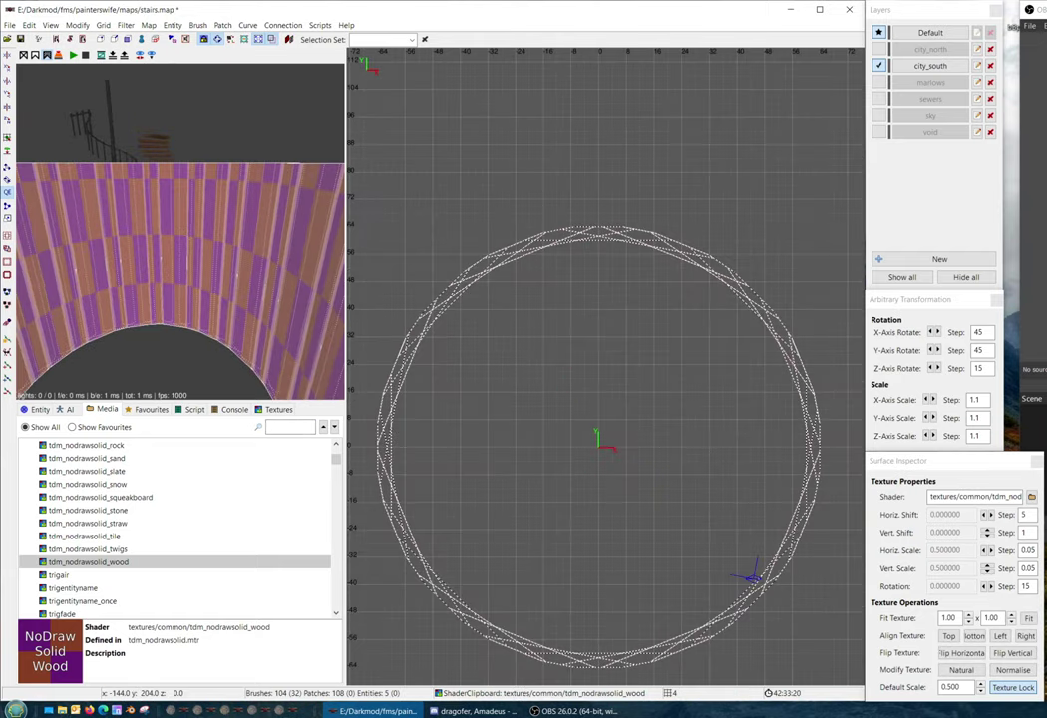
pyautogui.scroll(2, 553, 381)
pyautogui.press('Escape')
pyautogui.keyDown('shift'); pyautogui.click(533, 231); pyautogui.keyUp('shift')
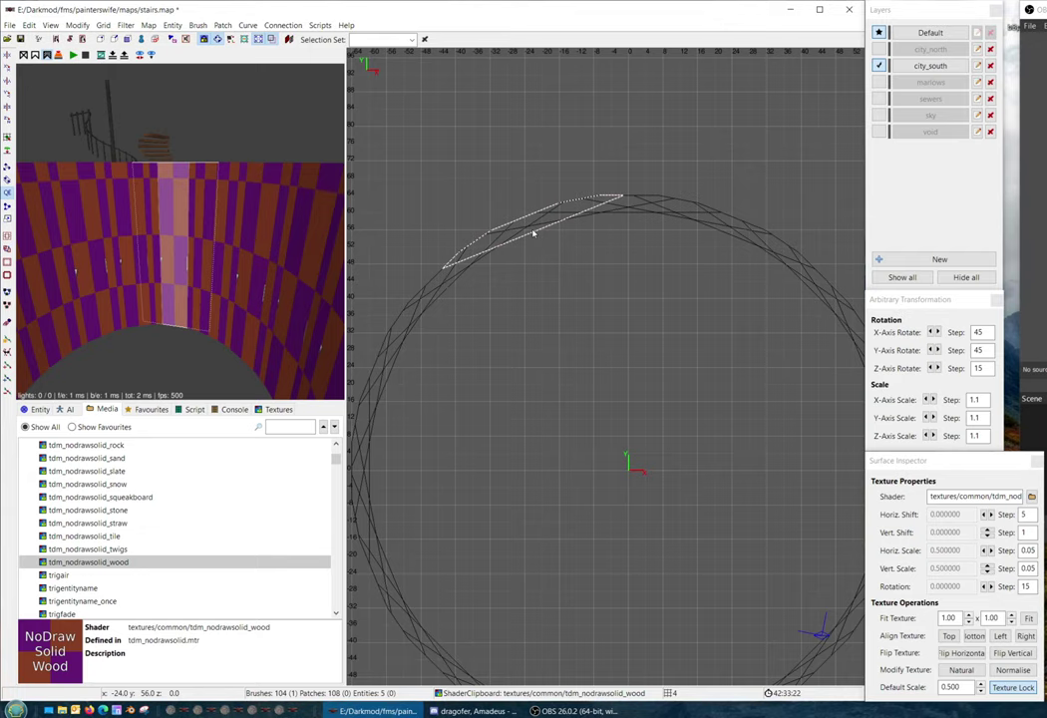
pyautogui.keyDown('shift'); pyautogui.click(442, 287); pyautogui.keyUp('shift')
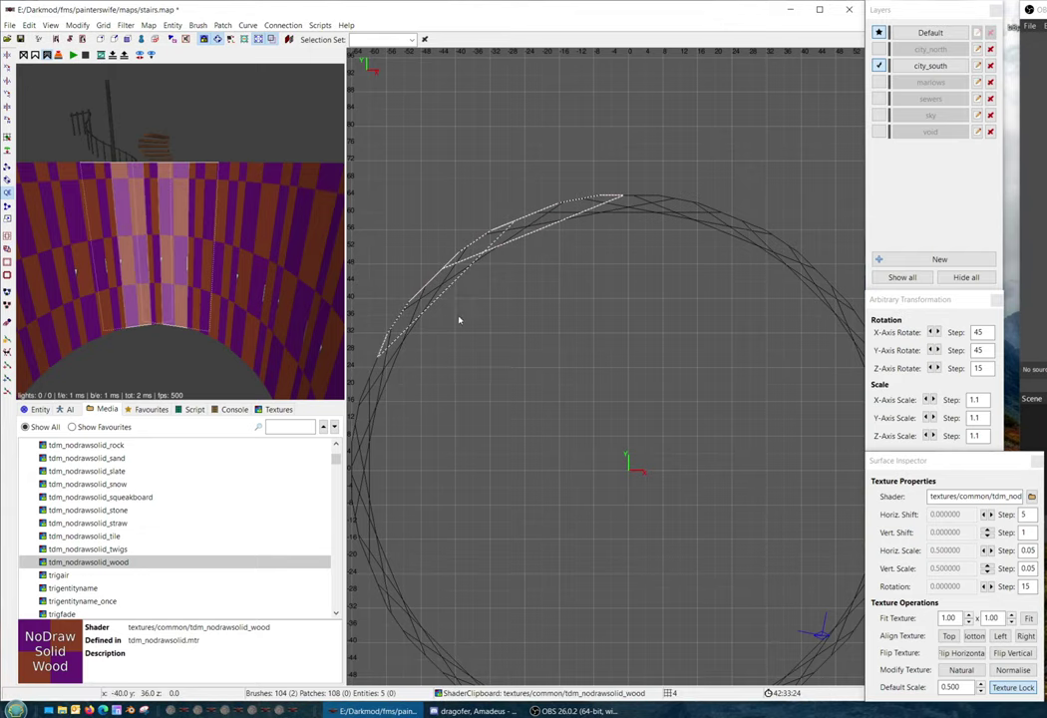
pyautogui.moveTo(466, 327); pyautogui.dragTo(538, 239, button='right')
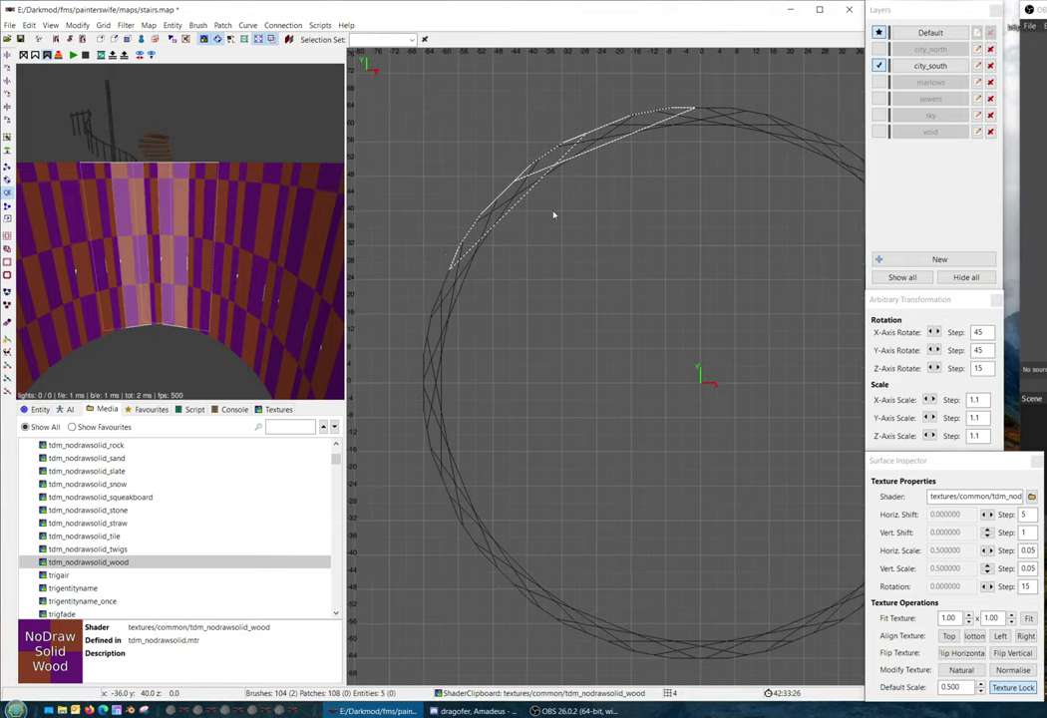
pyautogui.keyDown('shift'); pyautogui.click(464, 286); pyautogui.keyUp('shift')
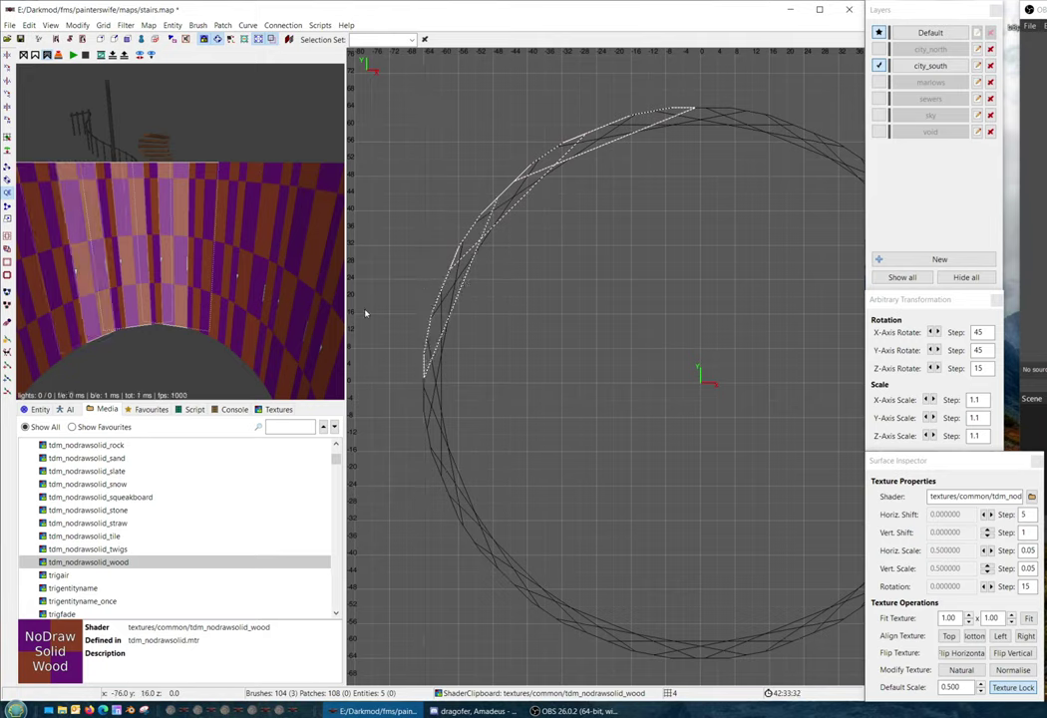
pyautogui.moveTo(625, 200); pyautogui.dragTo(528, 203, button='right')
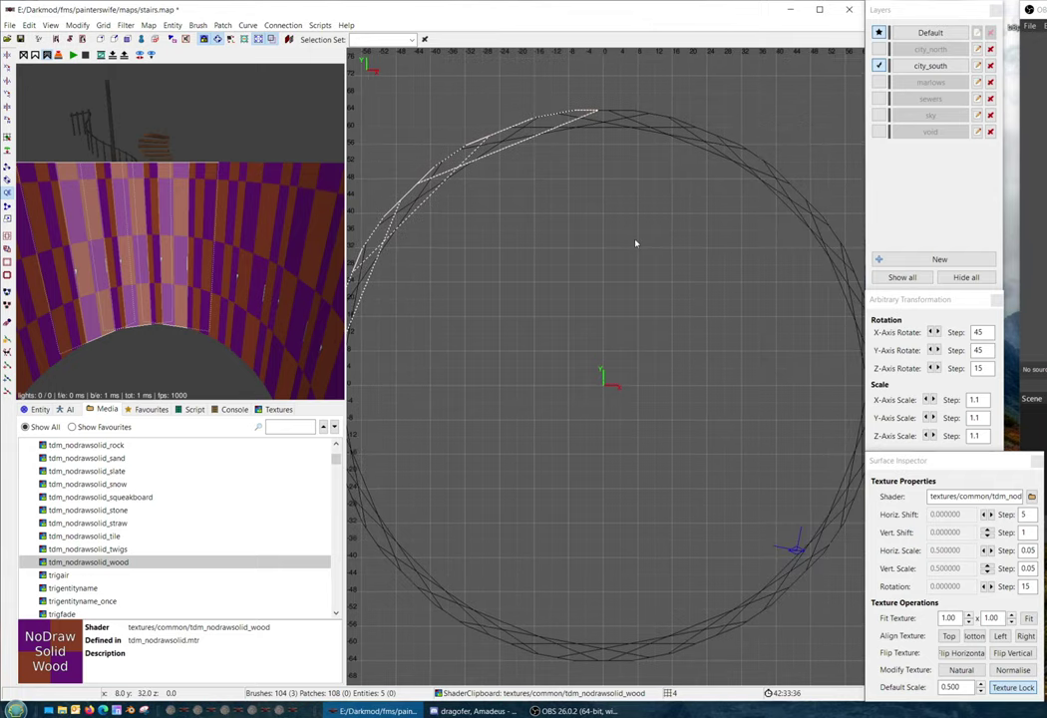
# Undo the hiding, the cap deletion, the hollowing and the 32-sided prism to restore the square brush
pyautogui.scroll(-2, 637, 242)
pyautogui.hotkey('ctrl', 'z')
pyautogui.hotkey('ctrl', 'z')
pyautogui.hotkey('ctrl', 'z')
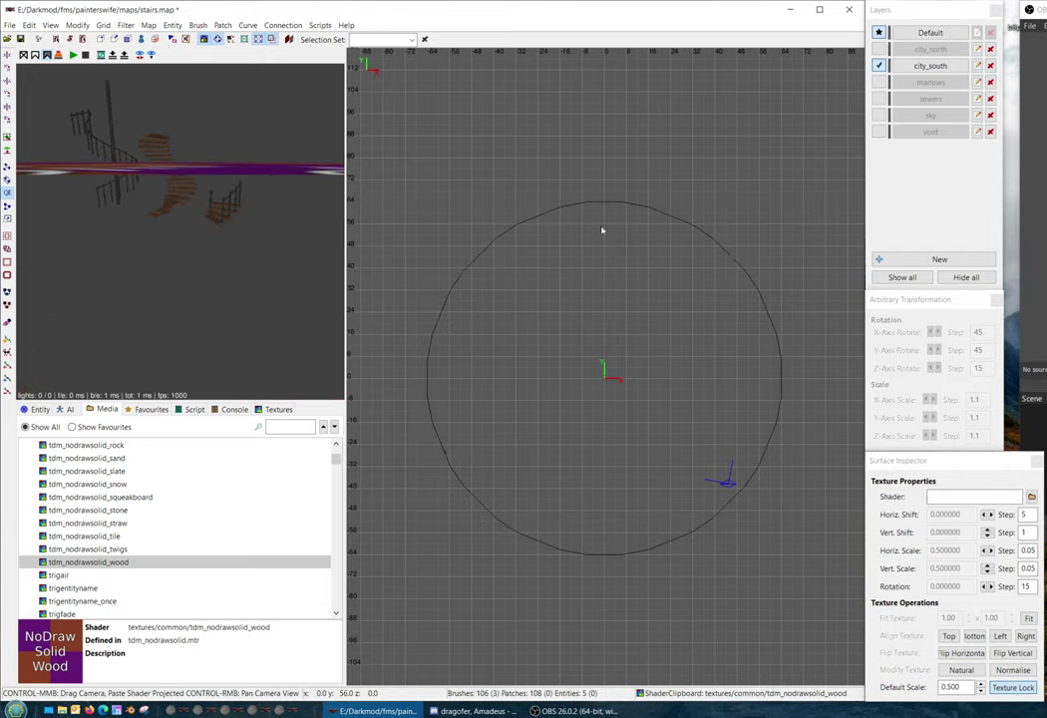
pyautogui.hotkey('ctrl', 'z')
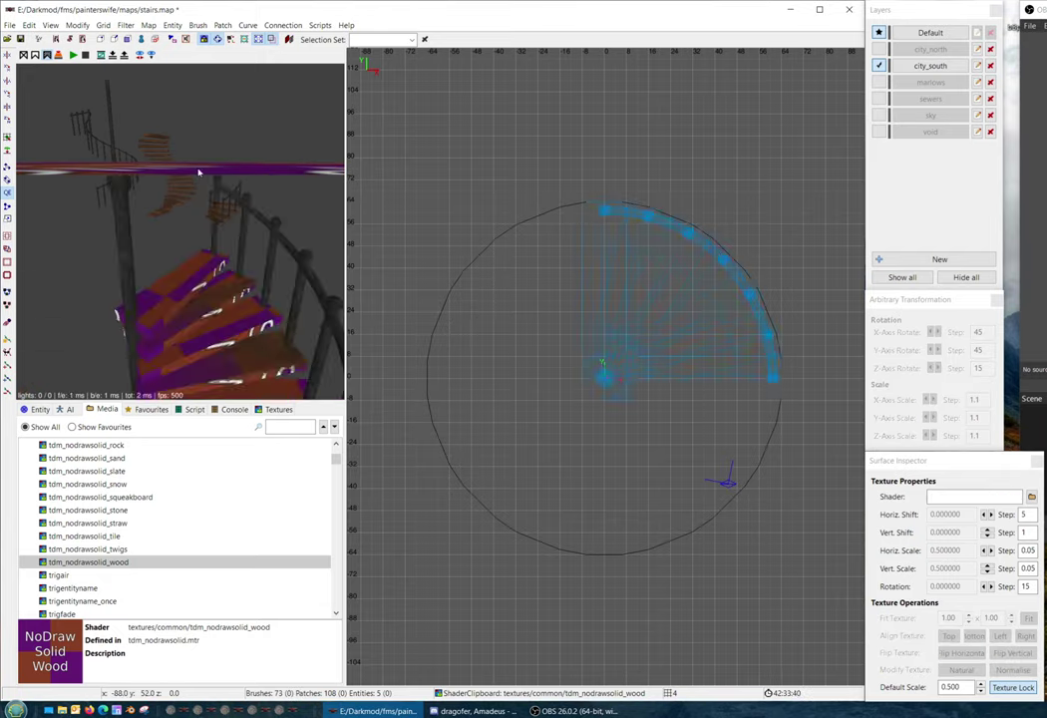
# Turn the square brush enclosing the staircase into a 16-sided prism
pyautogui.keyDown('shift'); pyautogui.click(200, 172); pyautogui.keyUp('shift')
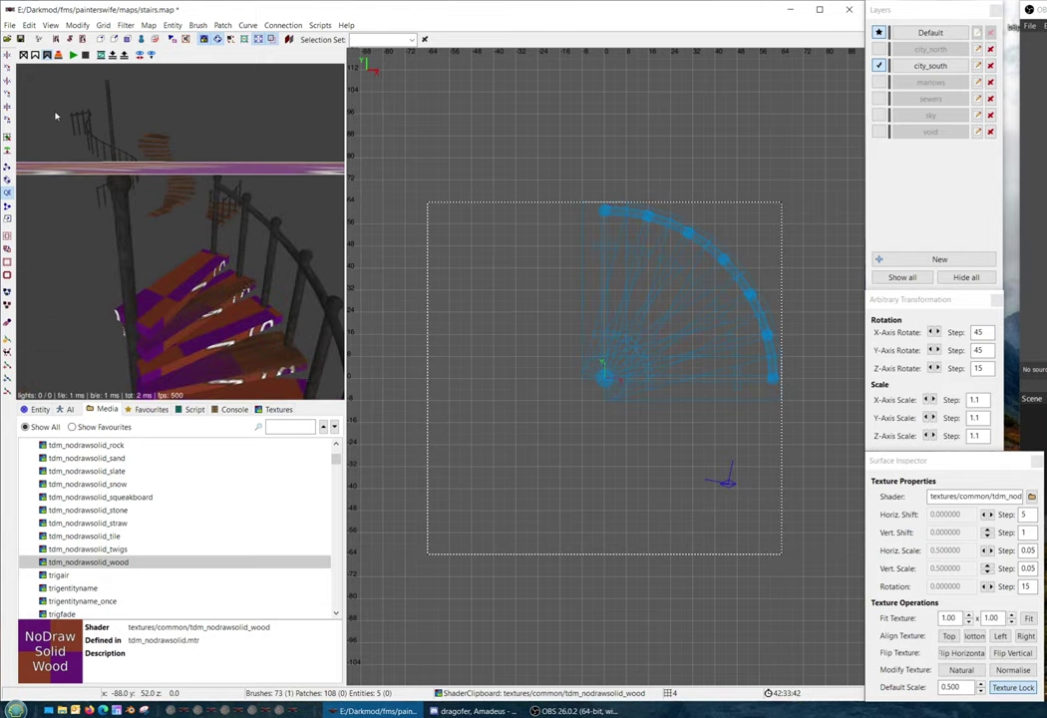
pyautogui.click(147, 26)
pyautogui.moveTo(127, 26)
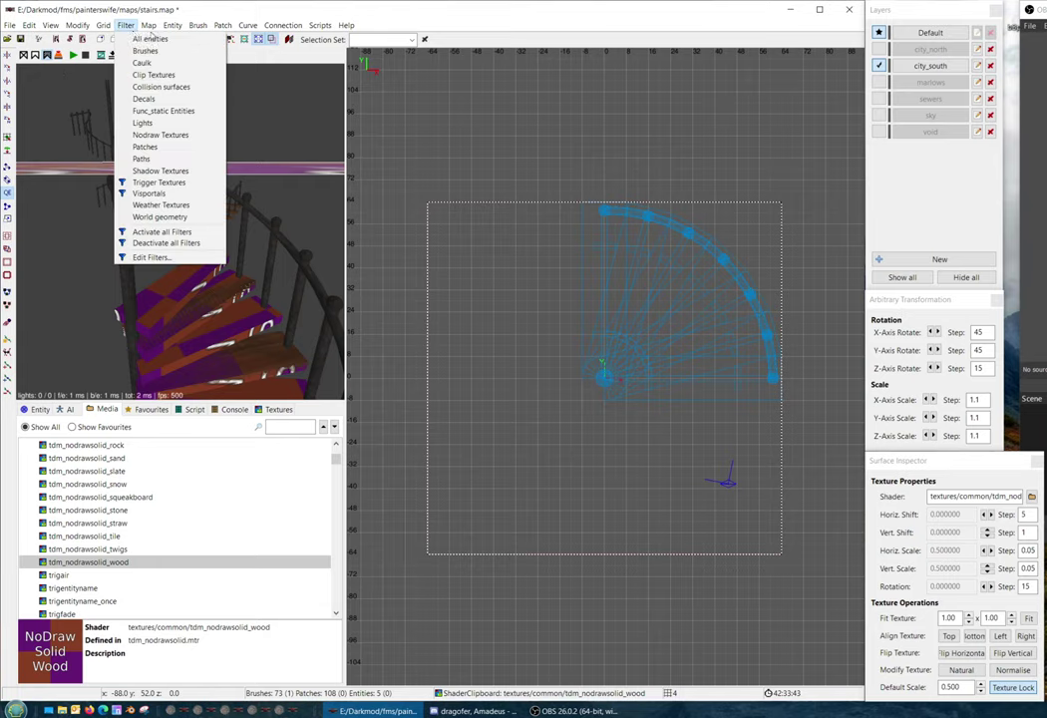
pyautogui.moveTo(168, 32)
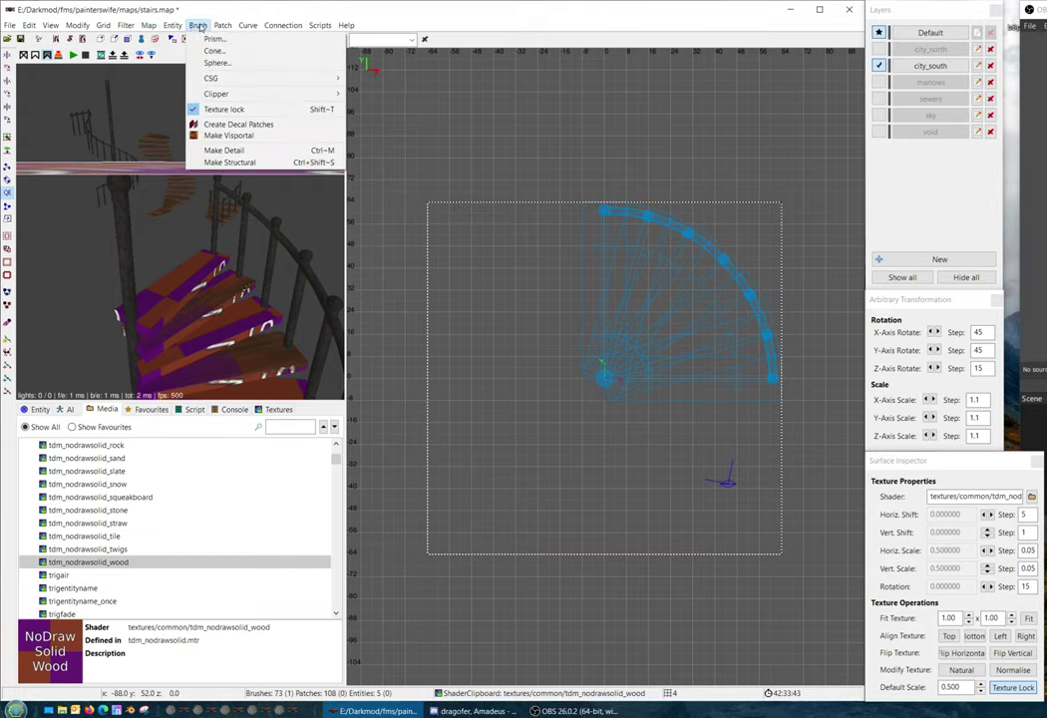
pyautogui.click(212, 38)
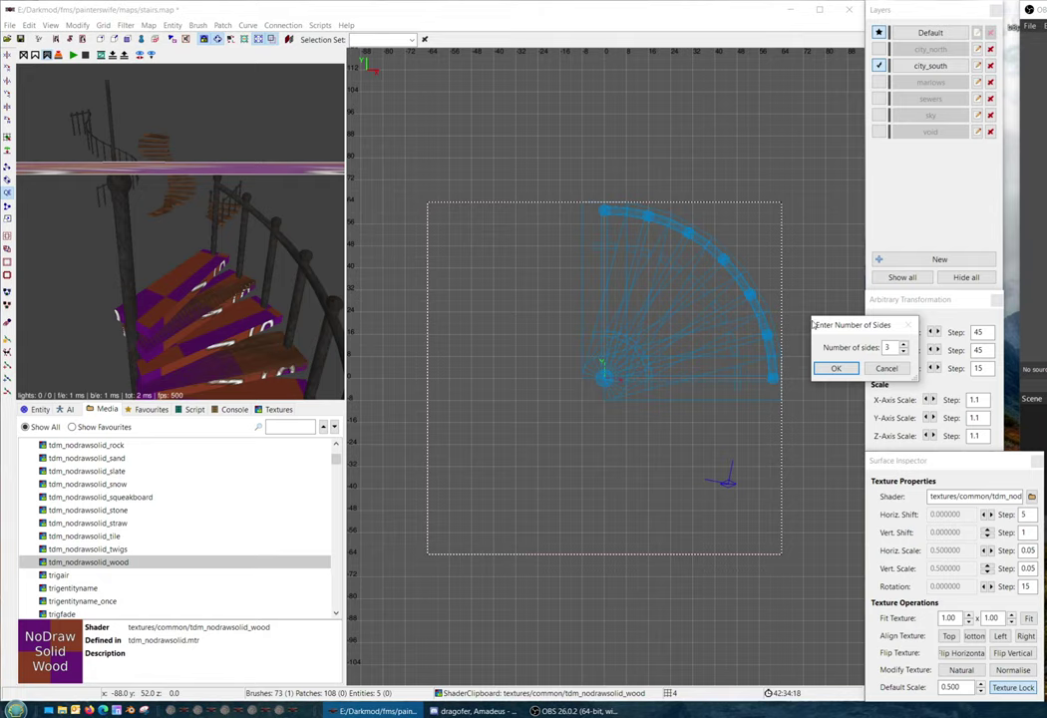
pyautogui.moveTo(894, 347); pyautogui.dragTo(734, 348)
pyautogui.write('16')
pyautogui.click(836, 369)
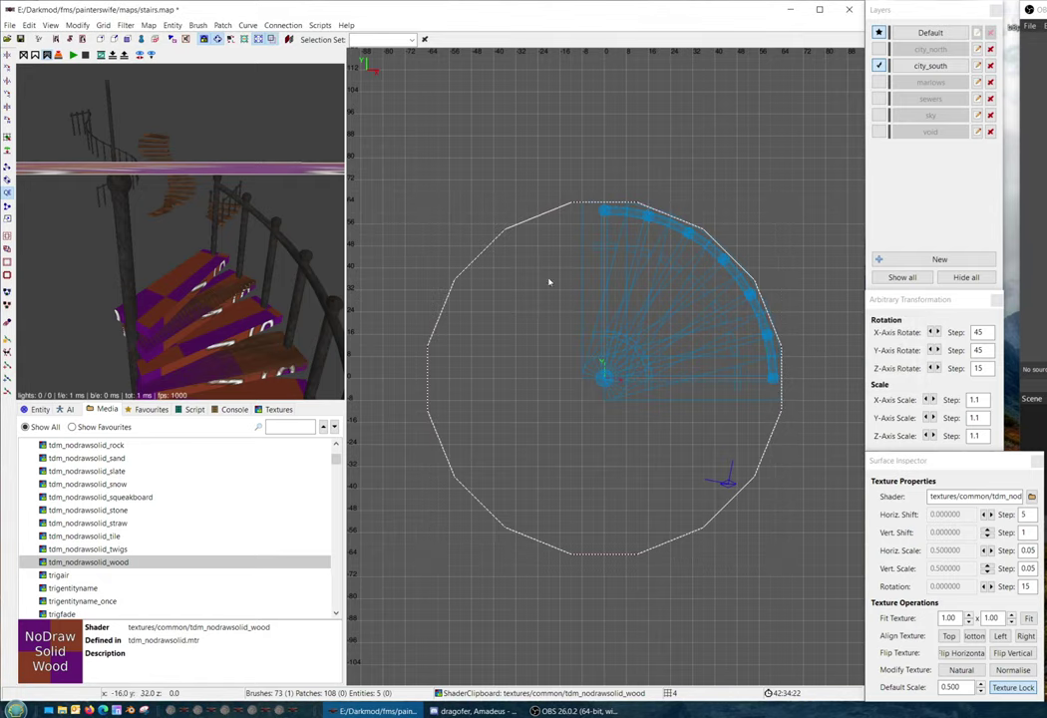
# Hollow the 16-sided prism into separate wall brushes and delete its top and bottom caps
pyautogui.click(125, 25)
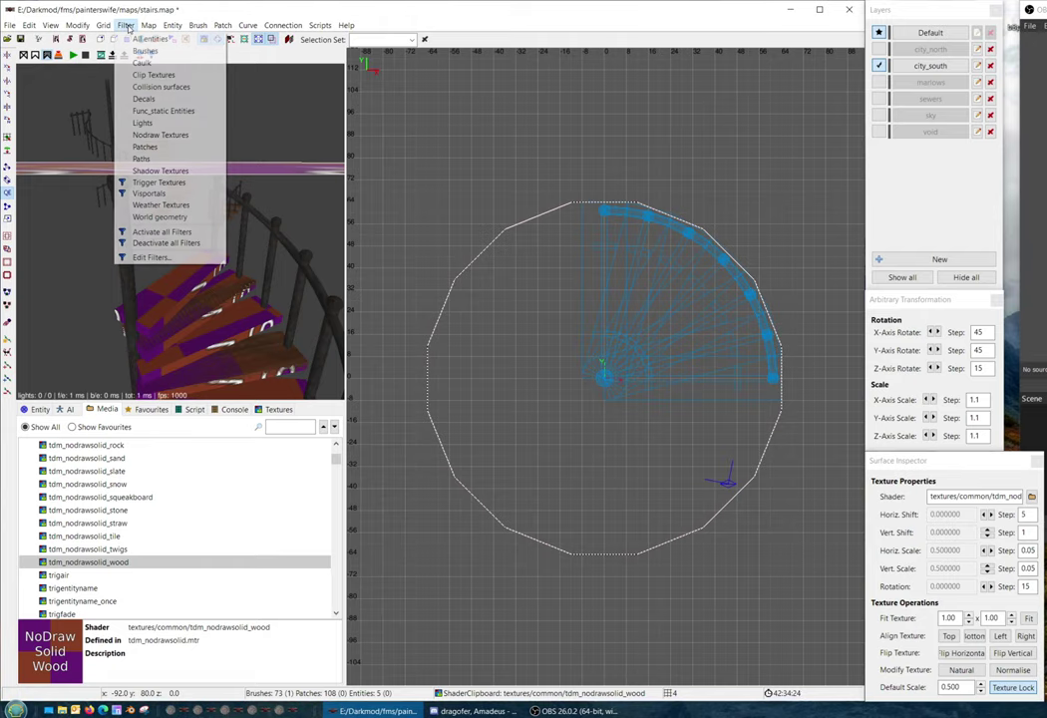
pyautogui.moveTo(104, 25)
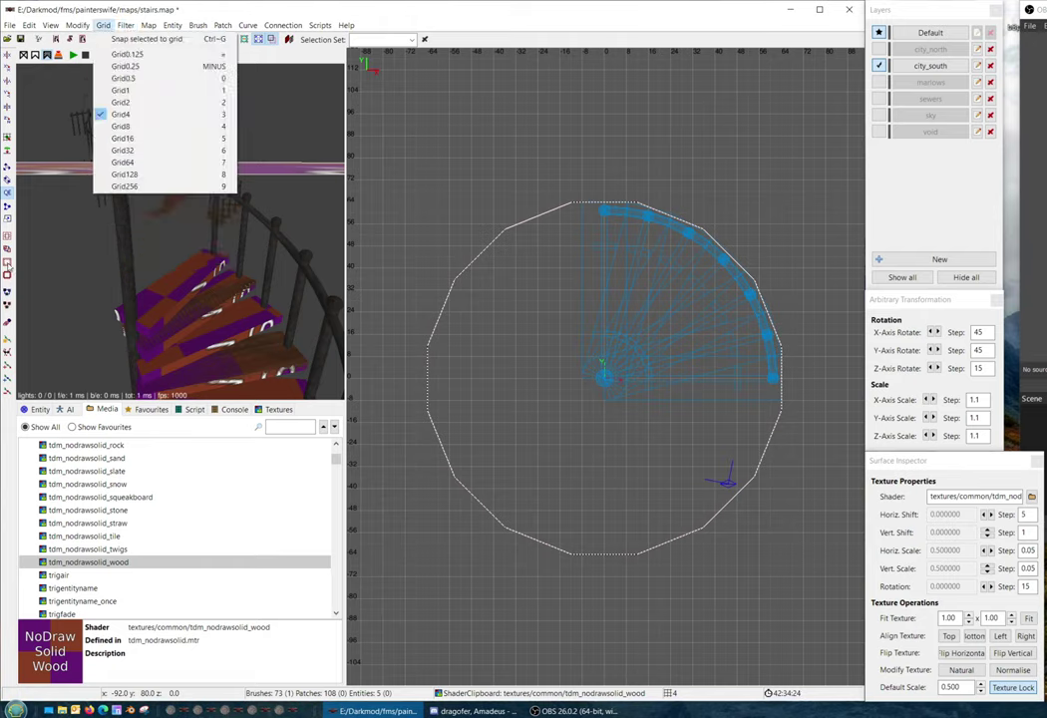
pyautogui.click(9, 263)
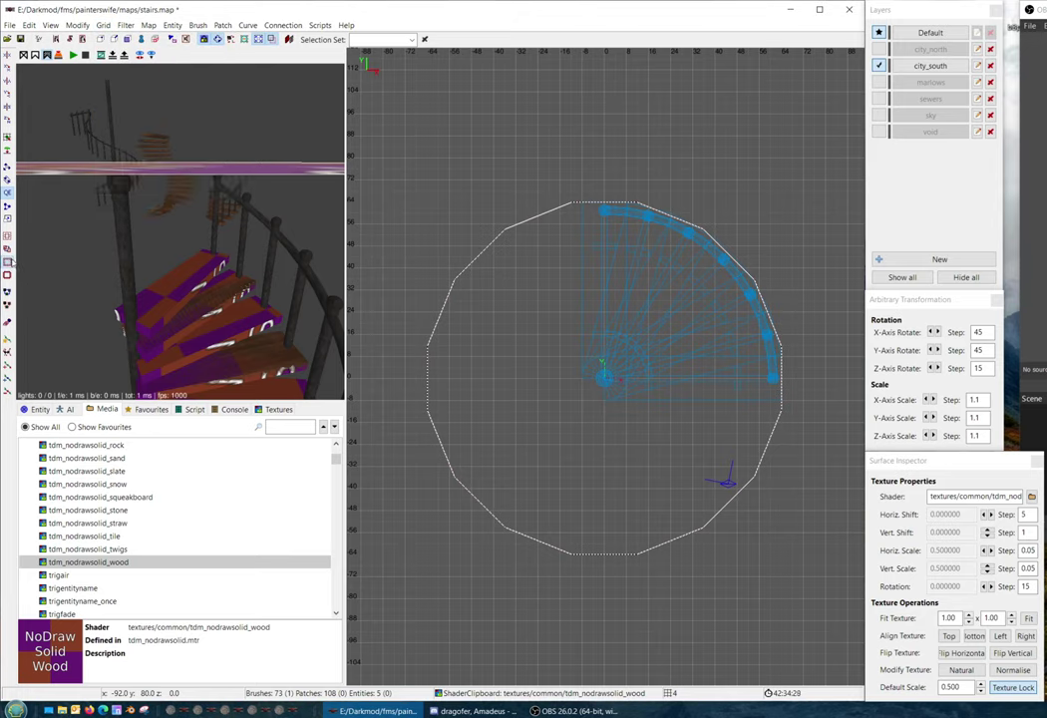
pyautogui.press('Escape')
pyautogui.keyDown('shift'); pyautogui.moveTo(506, 366); pyautogui.dragTo(536, 397); pyautogui.keyUp('shift')
pyautogui.press('BackSpace')
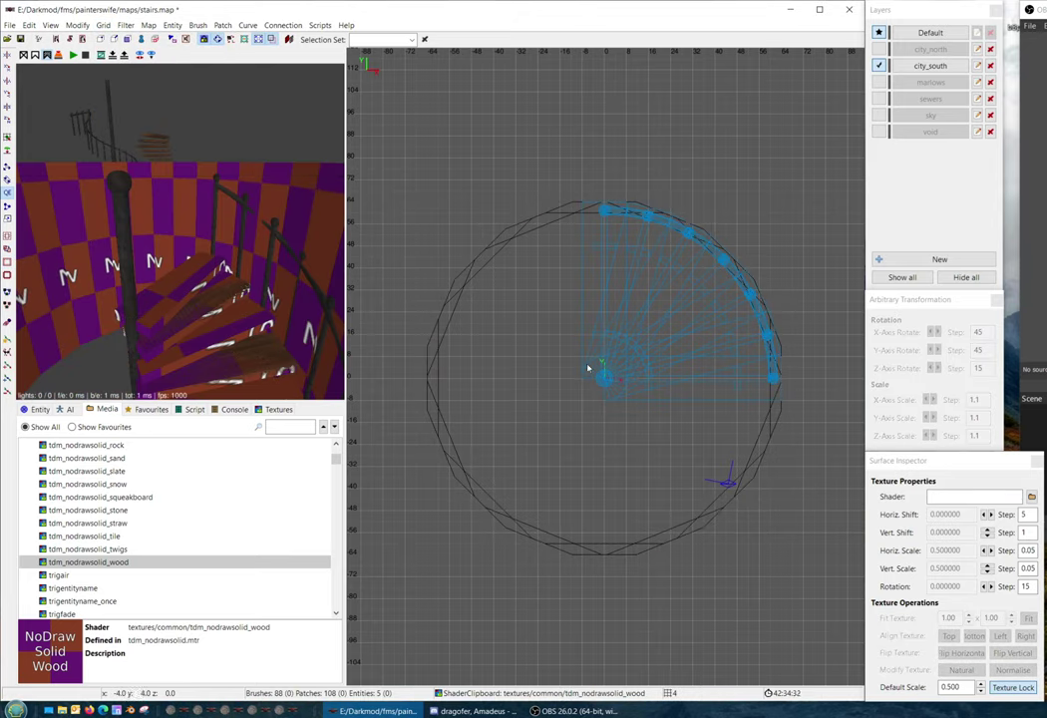
pyautogui.scroll(-2, 611, 367)
pyautogui.scroll(2, 611, 367)
pyautogui.moveTo(611, 367); pyautogui.dragTo(596, 319, button='right')
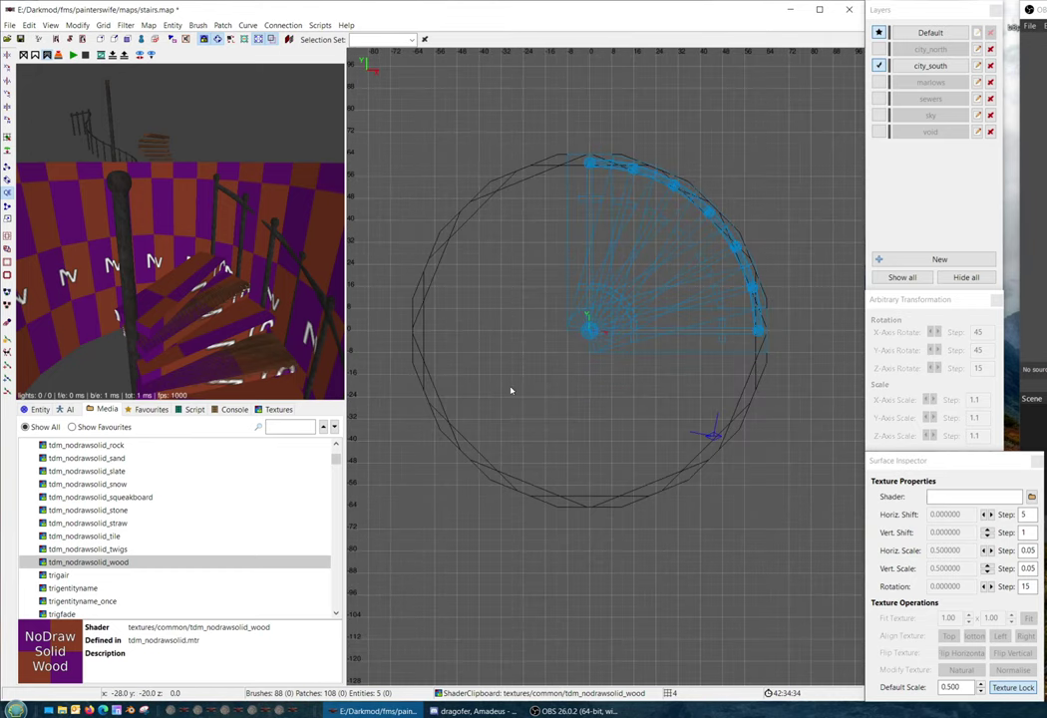
pyautogui.scroll(-1, 509, 390)
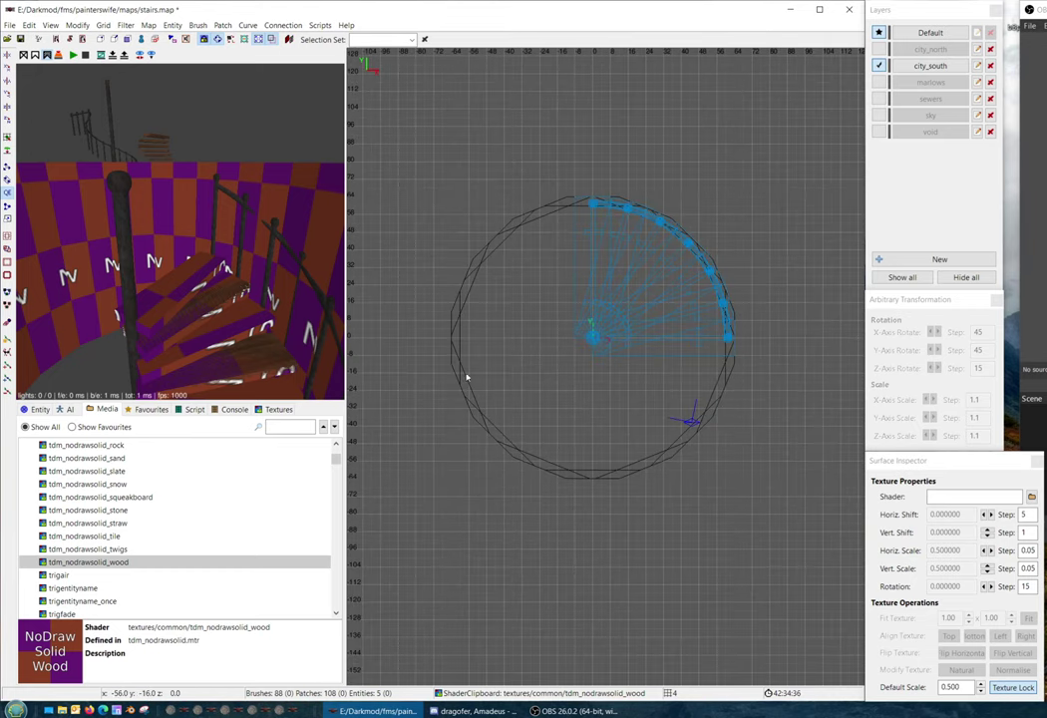
pyautogui.moveTo(433, 367)
pyautogui.keyDown('shift'); pyautogui.mouseDown()
pyautogui.moveTo(772, 498)
pyautogui.moveTo(759, 417)
pyautogui.mouseUp(); pyautogui.keyUp('shift')
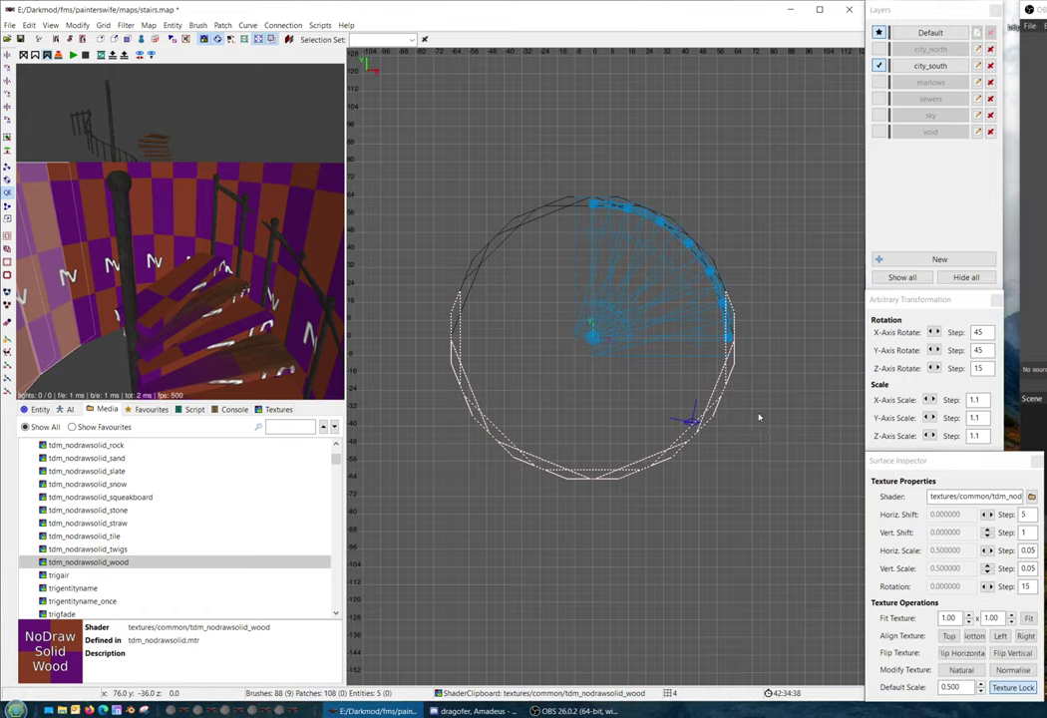
pyautogui.press('x')
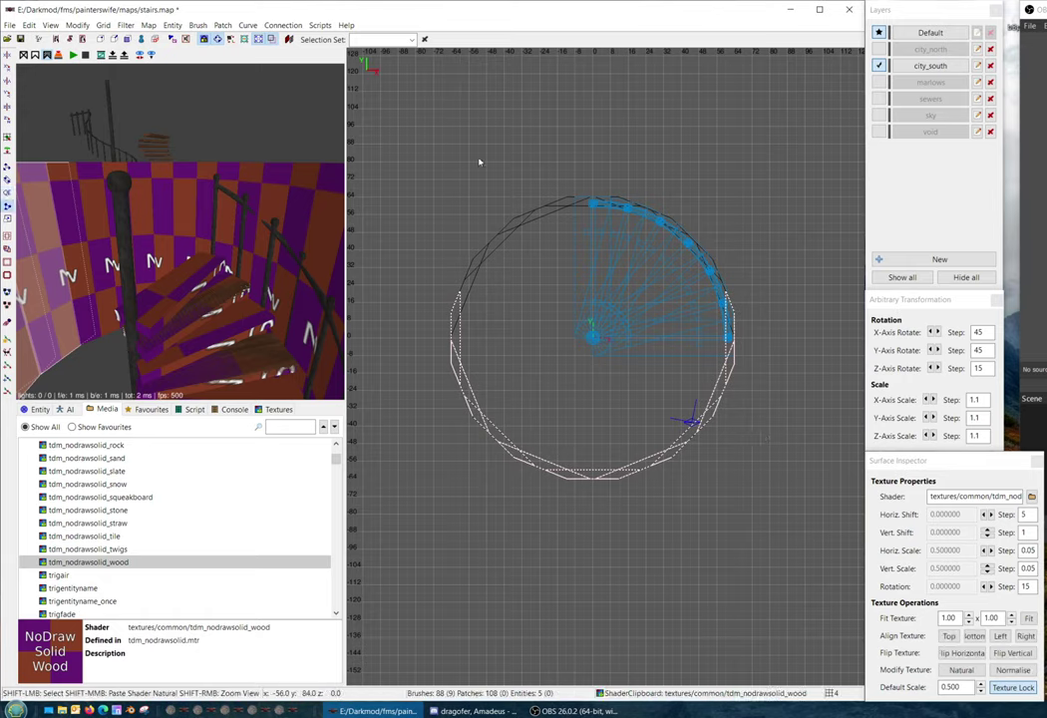
pyautogui.moveTo(471, 155)
pyautogui.keyDown('shift'); pyautogui.mouseDown()
pyautogui.moveTo(556, 290)
pyautogui.moveTo(576, 301)
pyautogui.mouseUp(); pyautogui.keyUp('shift')
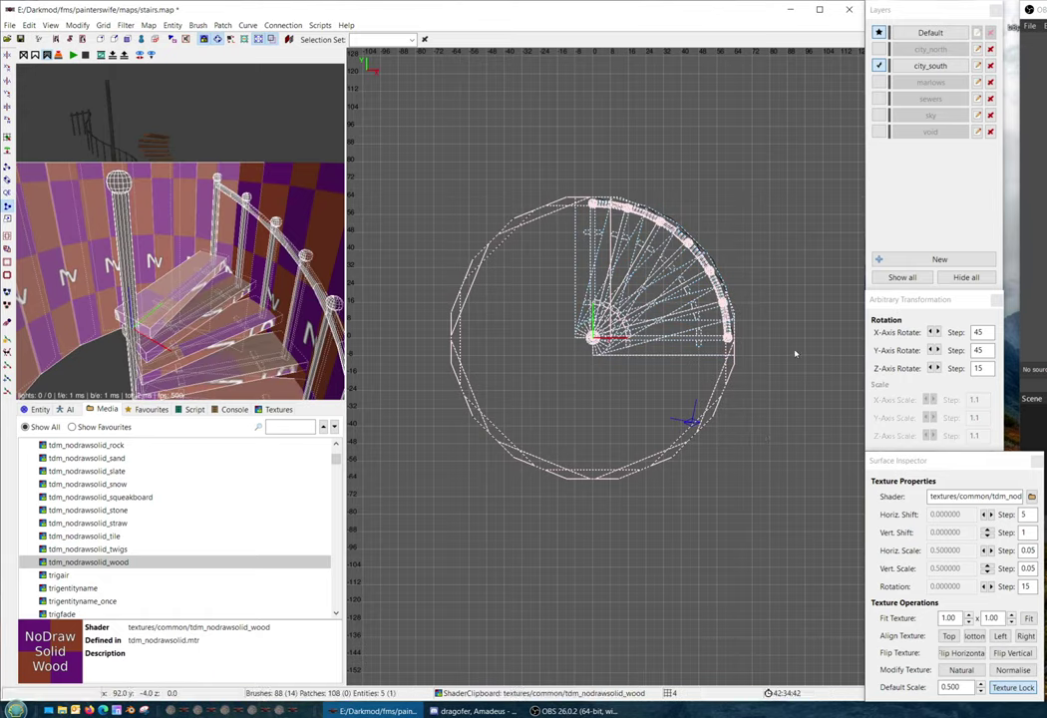
pyautogui.press('q')
pyautogui.scroll(2, 698, 349)
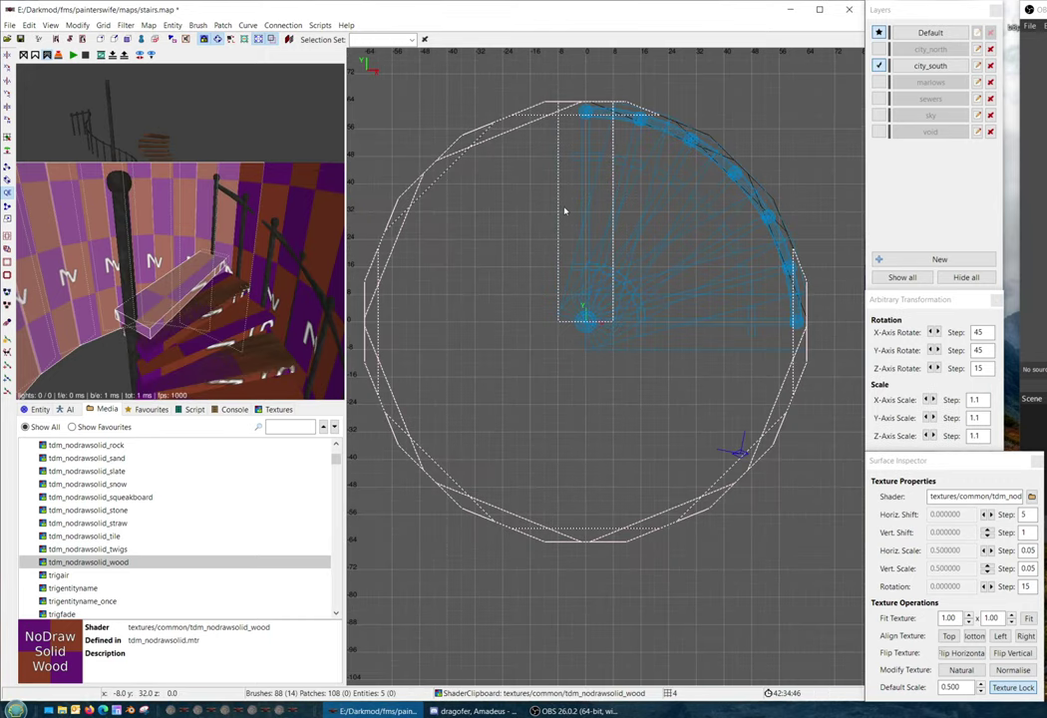
pyautogui.press('Escape')
# Split the ring's lower-right wall brushes along a horizontal clip line at y = -8 in the plan view
pyautogui.keyDown('shift'); pyautogui.moveTo(675, 354); pyautogui.dragTo(844, 474); pyautogui.keyUp('shift')
pyautogui.press('x')
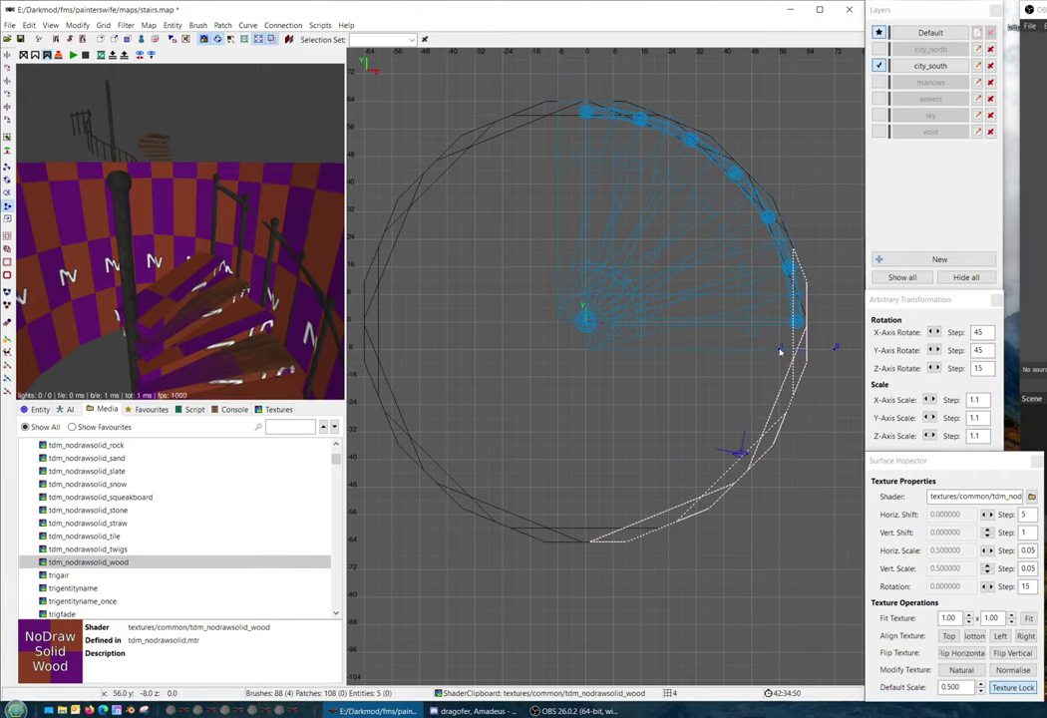
pyautogui.press('Escape')
pyautogui.scroll(-1, 698, 379)
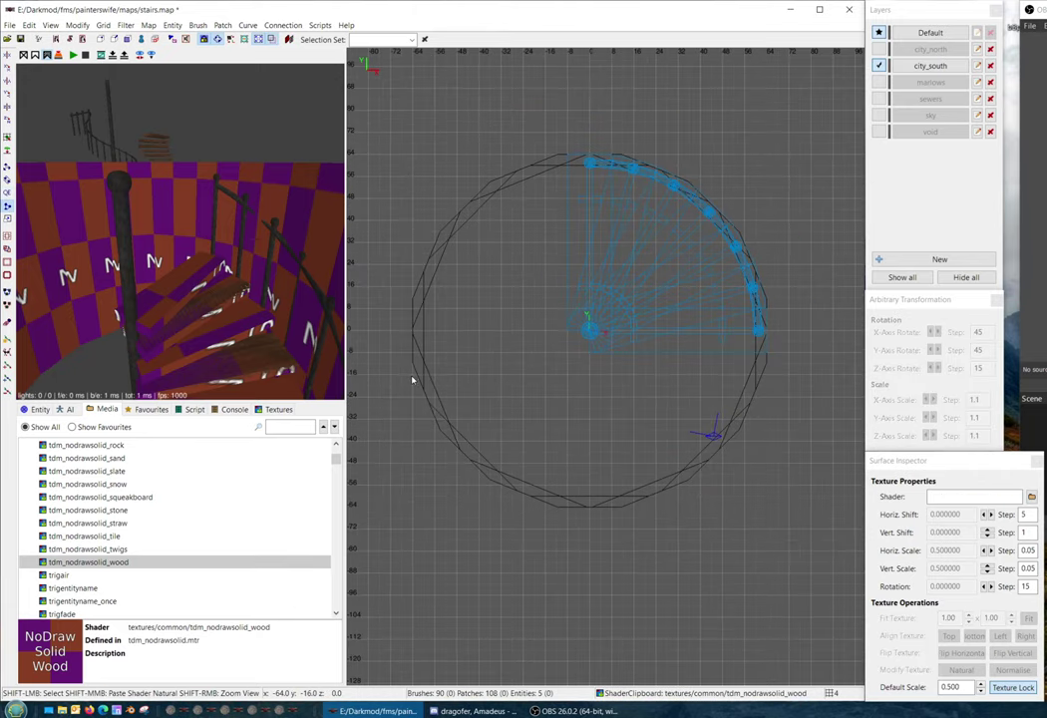
# Delete the wall brushes of the ring's lower half, keeping the upper arc and the walls above the split
pyautogui.keyDown('shift'); pyautogui.moveTo(412, 375); pyautogui.dragTo(827, 541); pyautogui.keyUp('shift')
pyautogui.press('BackSpace')
pyautogui.moveTo(558, 349); pyautogui.dragTo(592, 433, button='right')
# Split the ring's upper-left wall brushes along a vertical clip line at x = -8 in the plan view, using grid size 4
pyautogui.press('[')
pyautogui.press('[')
pyautogui.press('[')
pyautogui.press('[')
pyautogui.press('[')
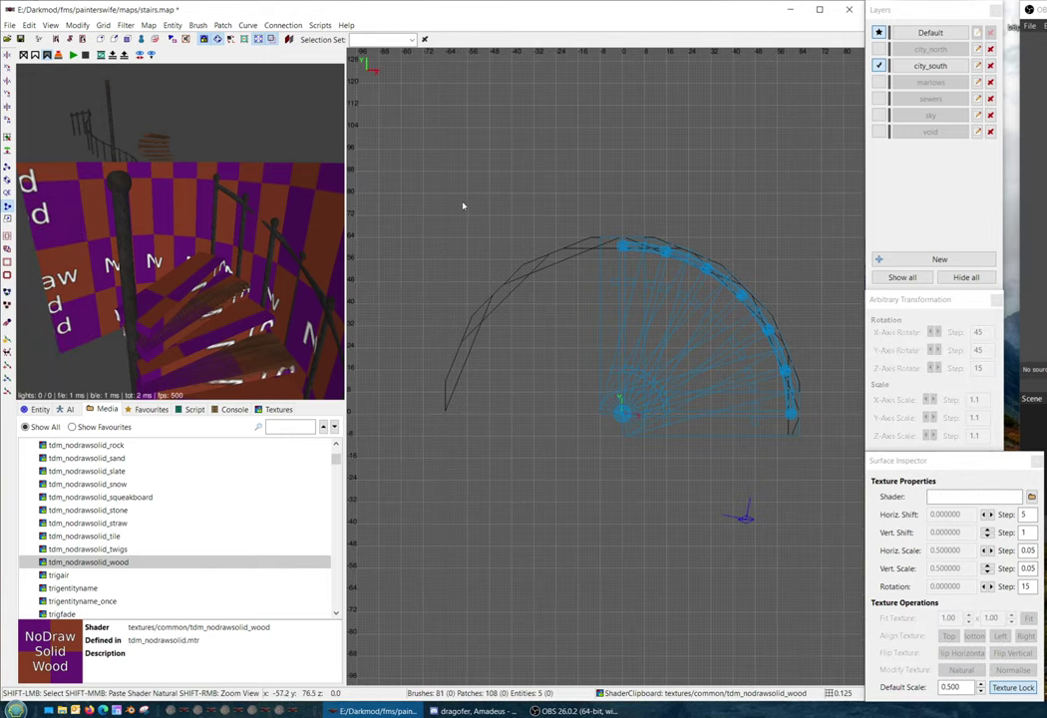
pyautogui.moveTo(462, 206)
pyautogui.keyDown('shift'); pyautogui.mouseDown()
pyautogui.moveTo(561, 479)
pyautogui.moveTo(592, 476)
pyautogui.mouseUp(); pyautogui.keyUp('shift')
pyautogui.scroll(4, 578, 351)
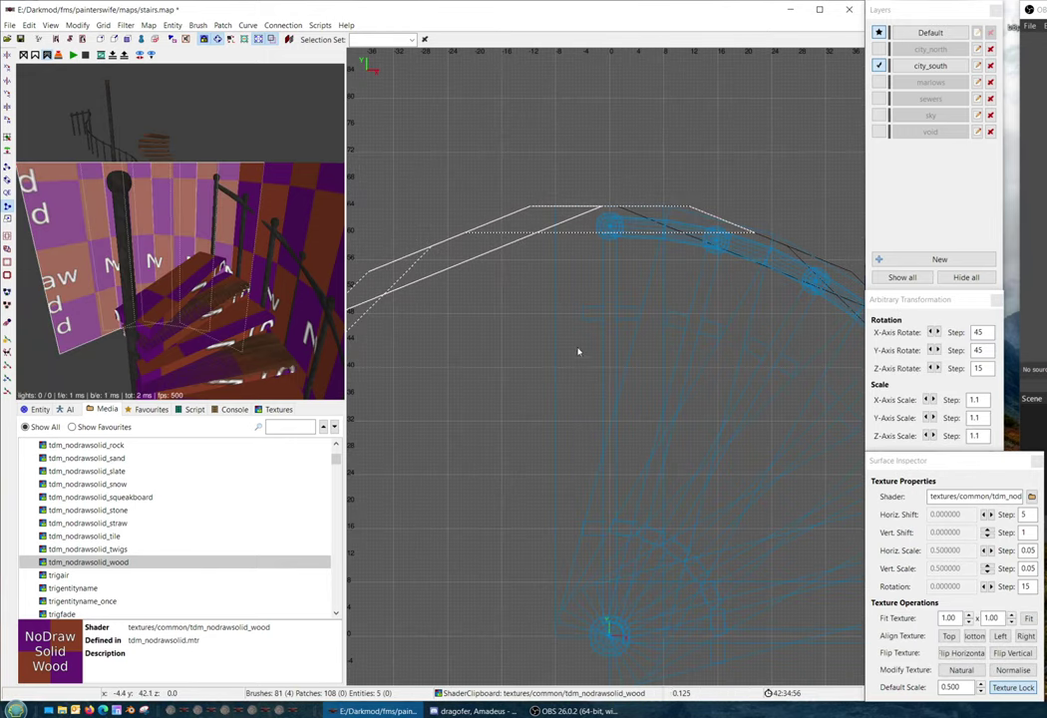
pyautogui.press('x')
pyautogui.press('3')
pyautogui.press('x')
pyautogui.click(556, 232)
pyautogui.click(558, 202)
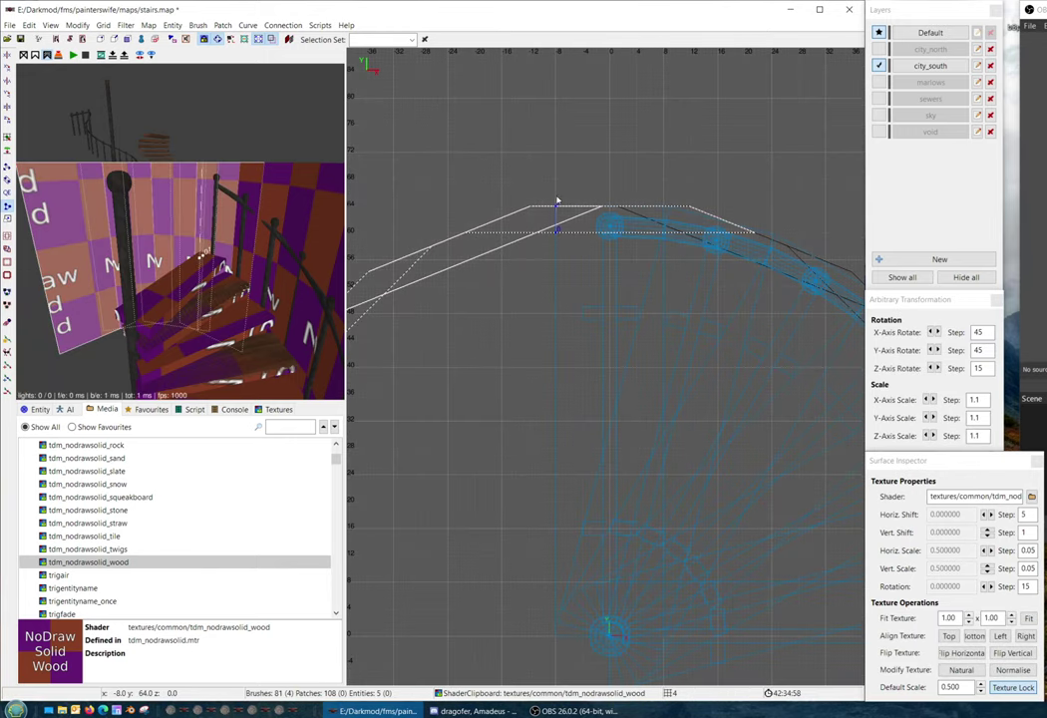
pyautogui.hotkey('shift', 'Return')
# Delete the ring's wall brushes beyond x = -8, keeping only the quarter arc along the staircase railing
pyautogui.scroll(-4, 559, 226)
pyautogui.moveTo(560, 227); pyautogui.dragTo(606, 218, button='right')
pyautogui.press('Escape')
pyautogui.keyDown('shift'); pyautogui.moveTo(440, 229); pyautogui.dragTo(612, 545); pyautogui.keyUp('shift')
pyautogui.press('Delete')
# Select all the remaining curved wall brushes in the front view and apply the monster_clip shader to them
pyautogui.hotkey('ctrl', 'Tab')
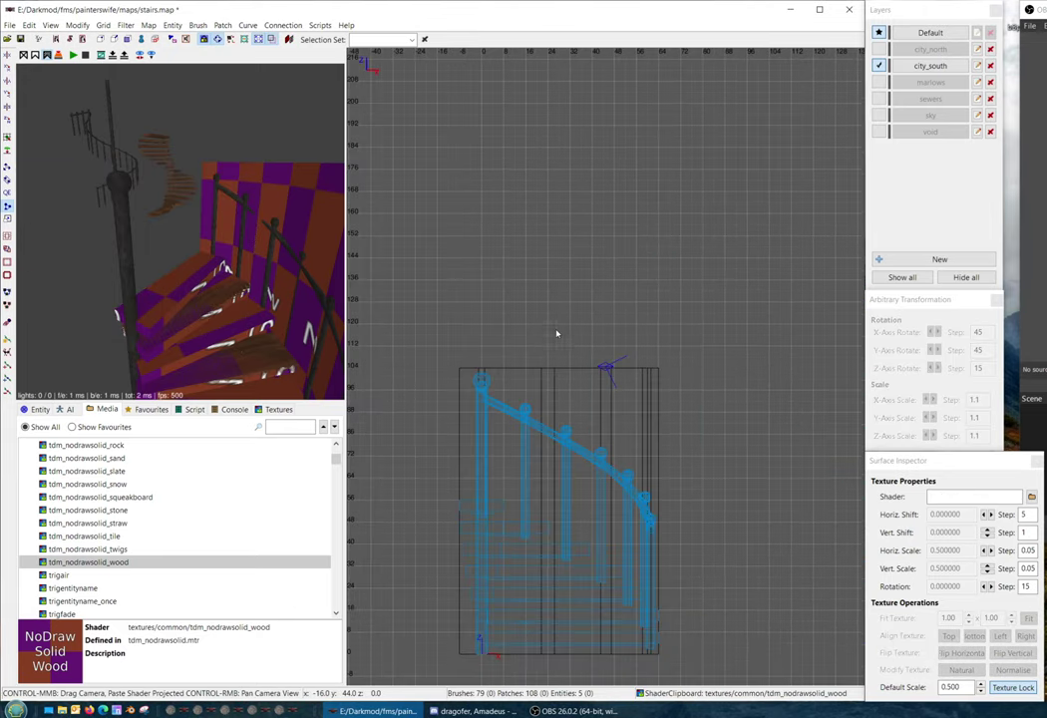
pyautogui.scroll(2, 625, 359)
pyautogui.keyDown('shift'); pyautogui.moveTo(543, 334); pyautogui.dragTo(683, 399); pyautogui.keyUp('shift')
pyautogui.rightClick(332, 314)
pyautogui.rightClick(332, 314)
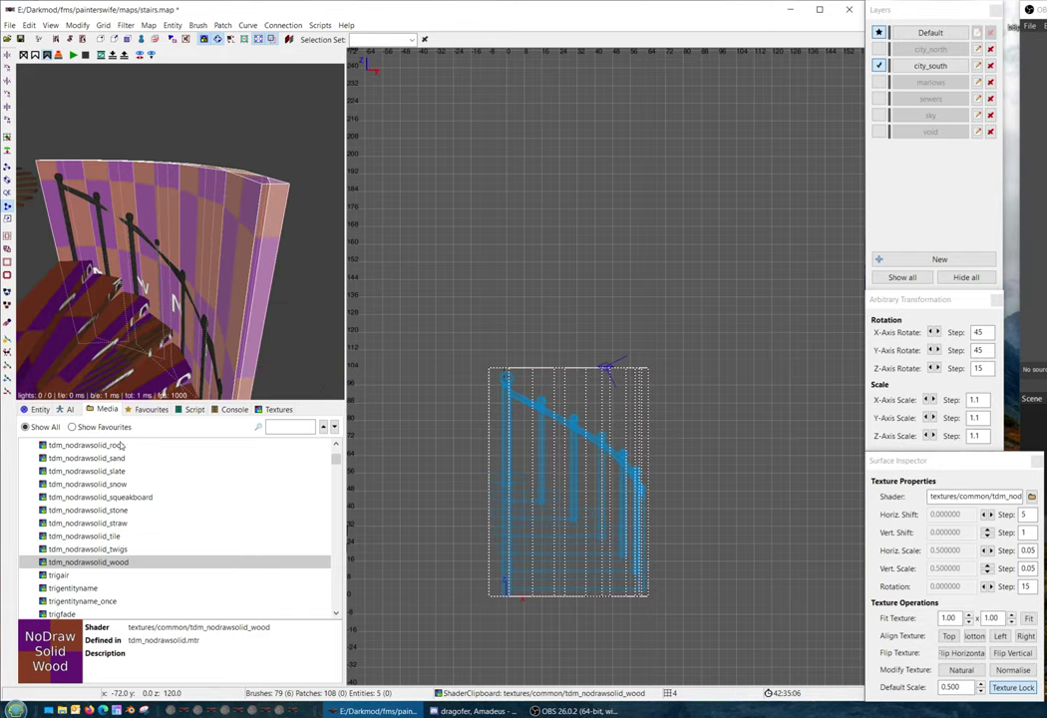
pyautogui.scroll(8, 128, 477)
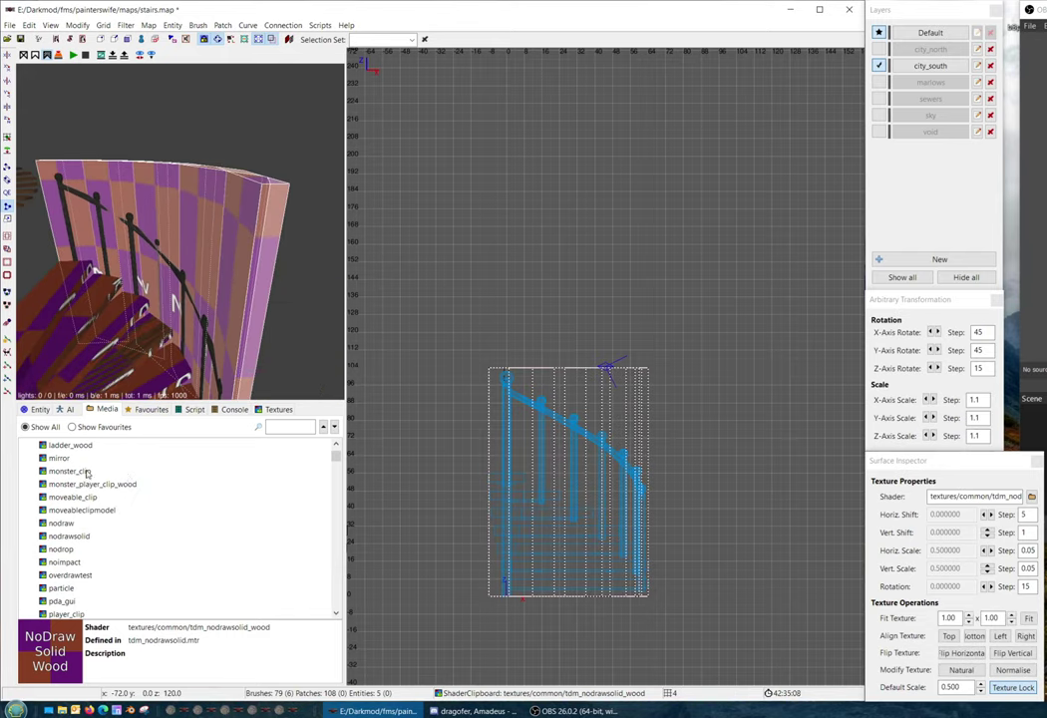
pyautogui.click(87, 472)
pyautogui.rightClick(87, 473)
pyautogui.click(134, 488)
pyautogui.press('Escape')
# Examine how the monster clip walls line up with the railing in the 3D and plan views
pyautogui.rightClick(180, 300)
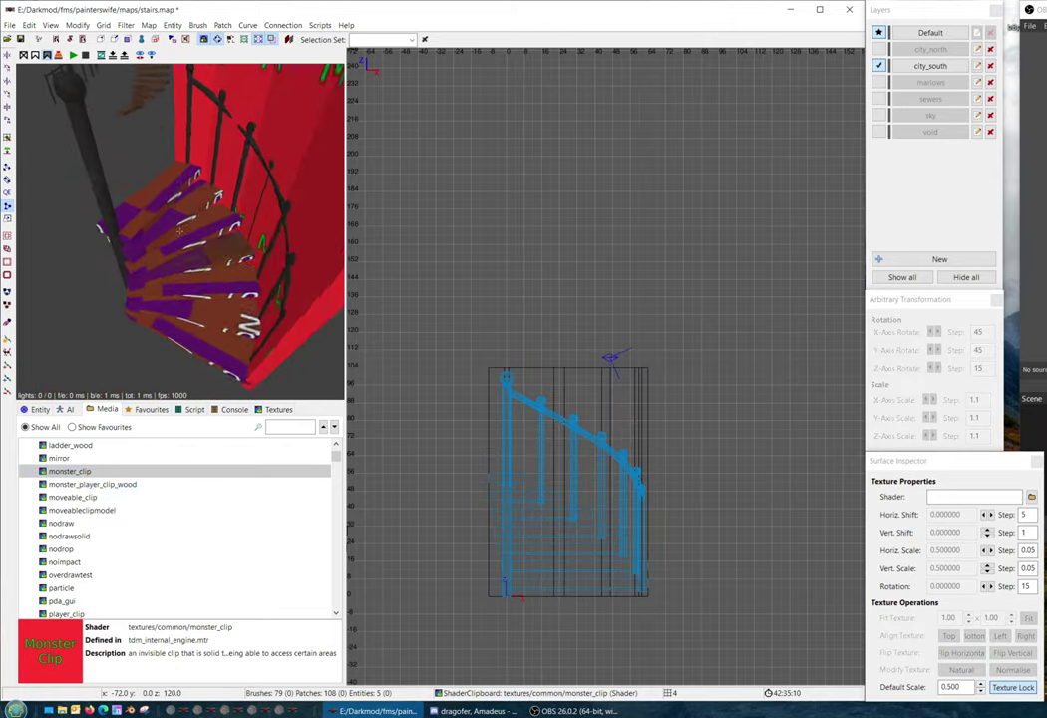
pyautogui.press('Up')
pyautogui.rightClick(253, 301)
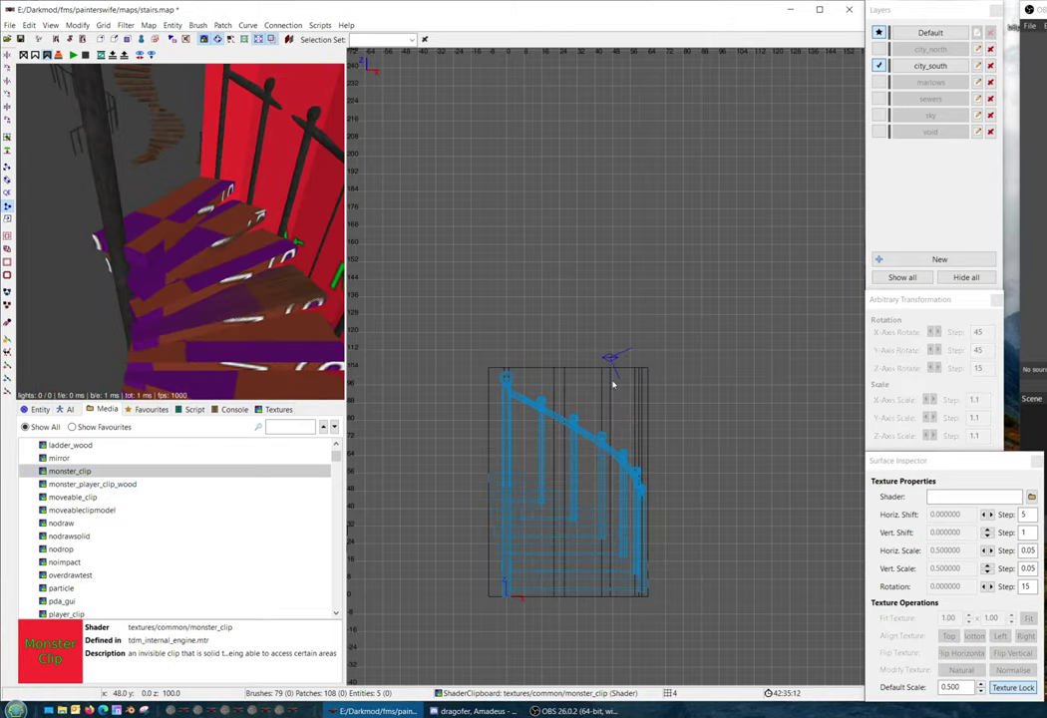
pyautogui.hotkey('ctrl', 'Tab')
pyautogui.hotkey('ctrl', 'Tab')
pyautogui.scroll(4, 615, 386)
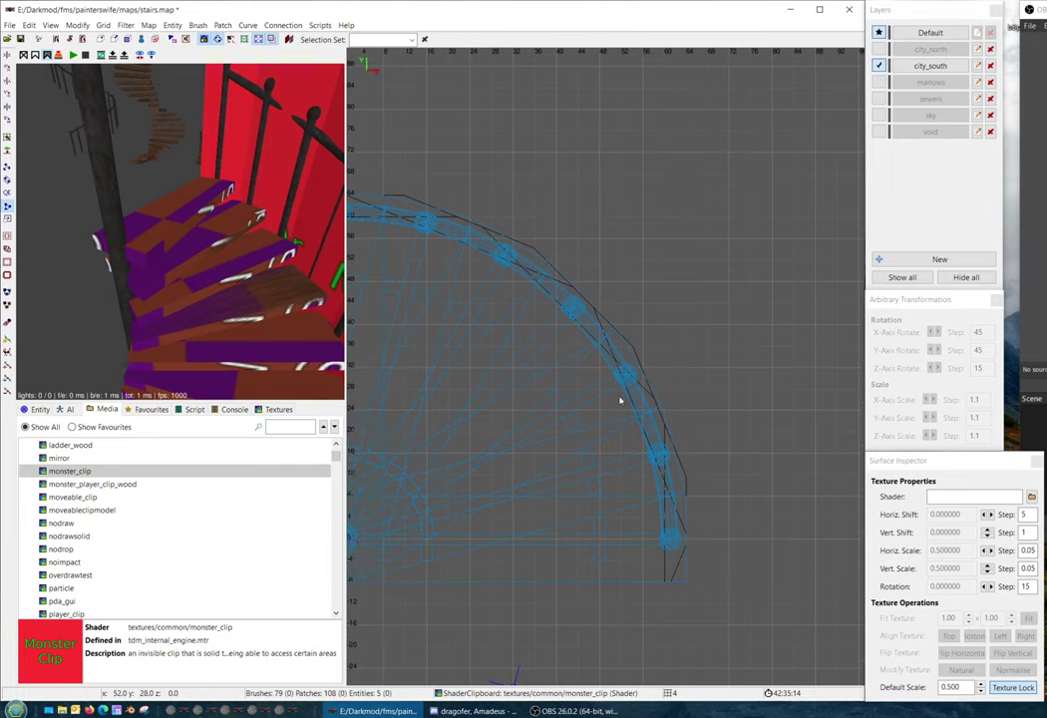
pyautogui.rightClick(237, 260)
pyautogui.moveTo(475, 273); pyautogui.dragTo(577, 262, button='right')
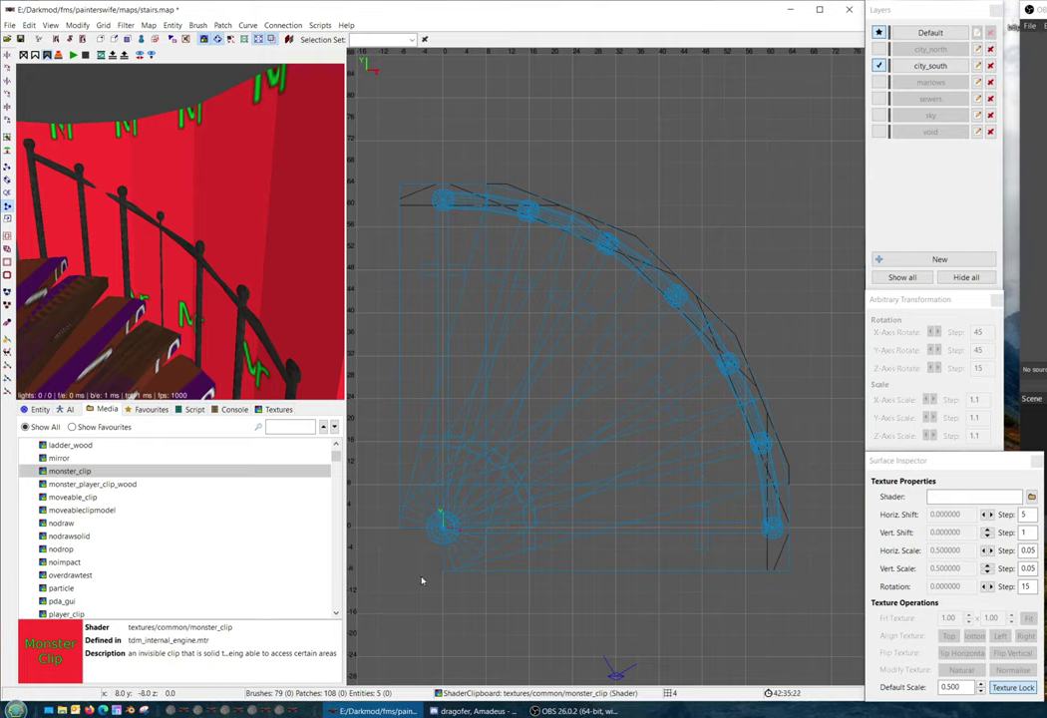
pyautogui.keyDown('shift'); pyautogui.click(246, 178); pyautogui.keyUp('shift')
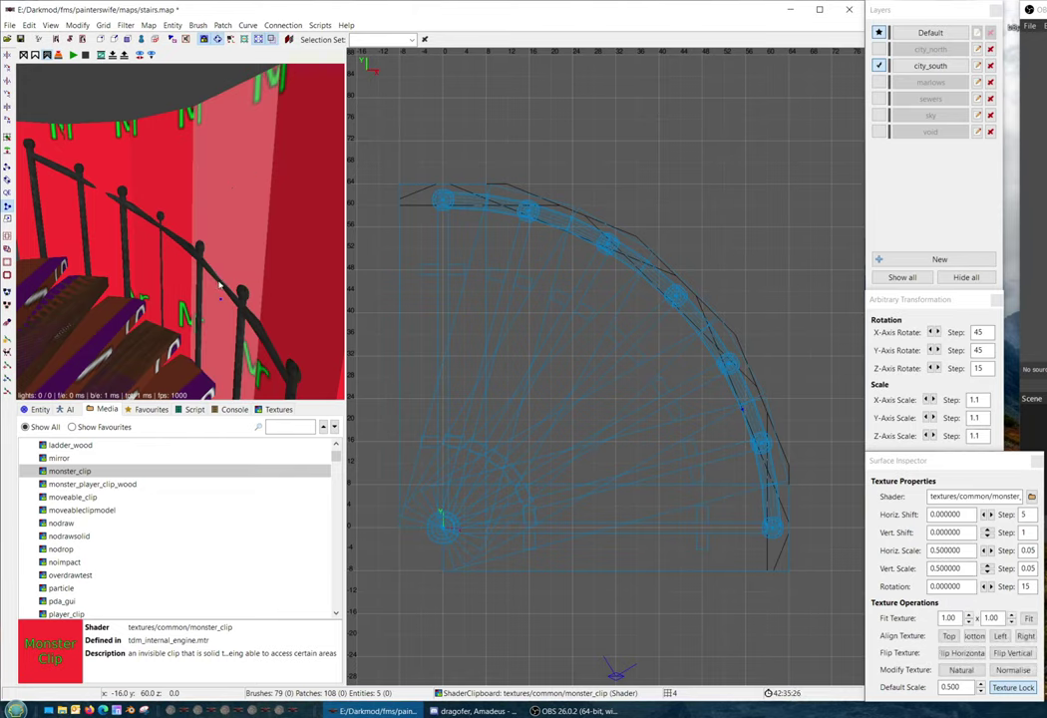
pyautogui.scroll(-3, 251, 297)
pyautogui.rightClick(251, 297)
pyautogui.press('Escape')
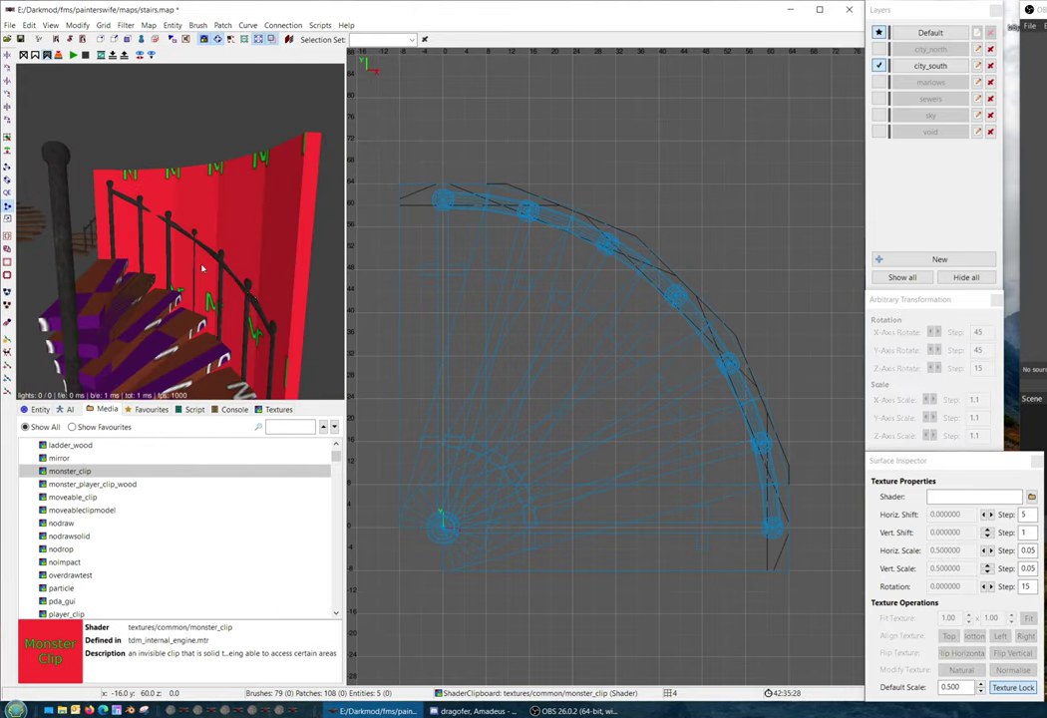
# Create a square monster clip brush about 8 by 8 units around the staircase's central pole in the plan view
pyautogui.moveTo(443, 523); pyautogui.dragTo(544, 374, button='right')
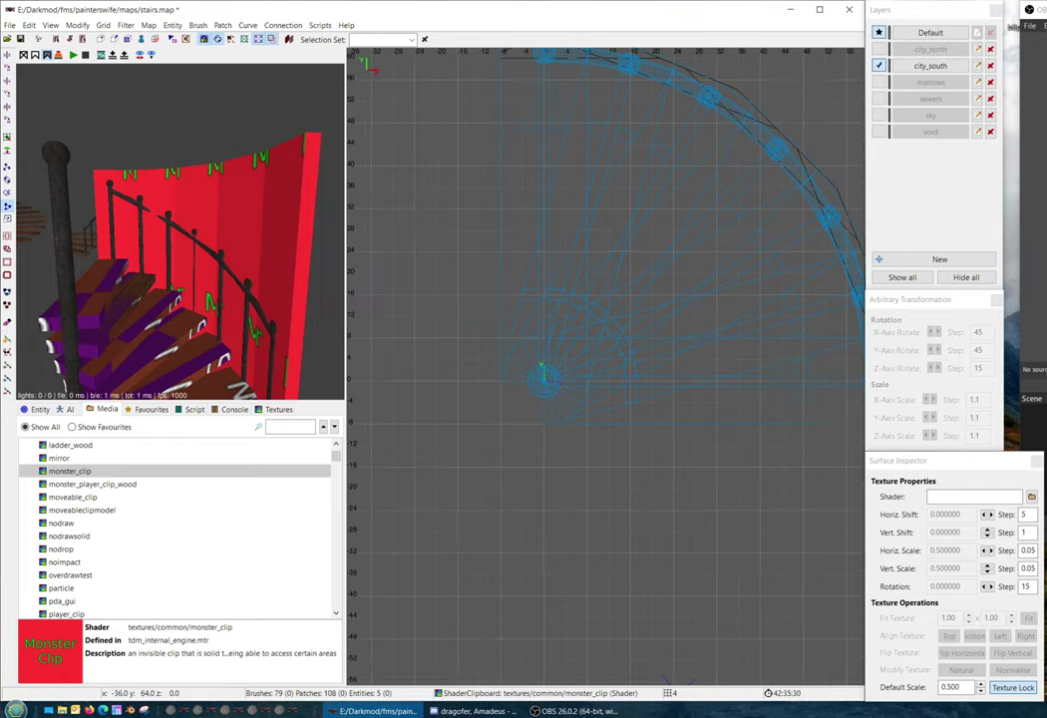
pyautogui.click(524, 357)
pyautogui.press('x')
pyautogui.moveTo(525, 360); pyautogui.dragTo(566, 402)
pyautogui.rightClick(239, 299)
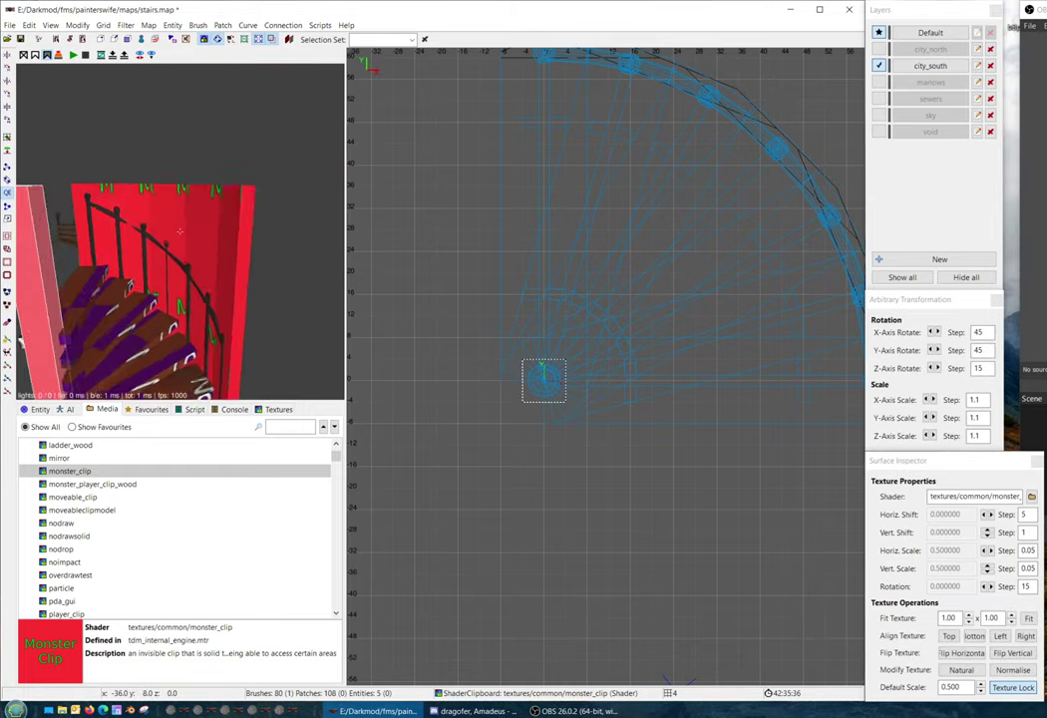
pyautogui.scroll(-5, 180, 232)
pyautogui.rightClick(121, 243)
pyautogui.press('Escape')
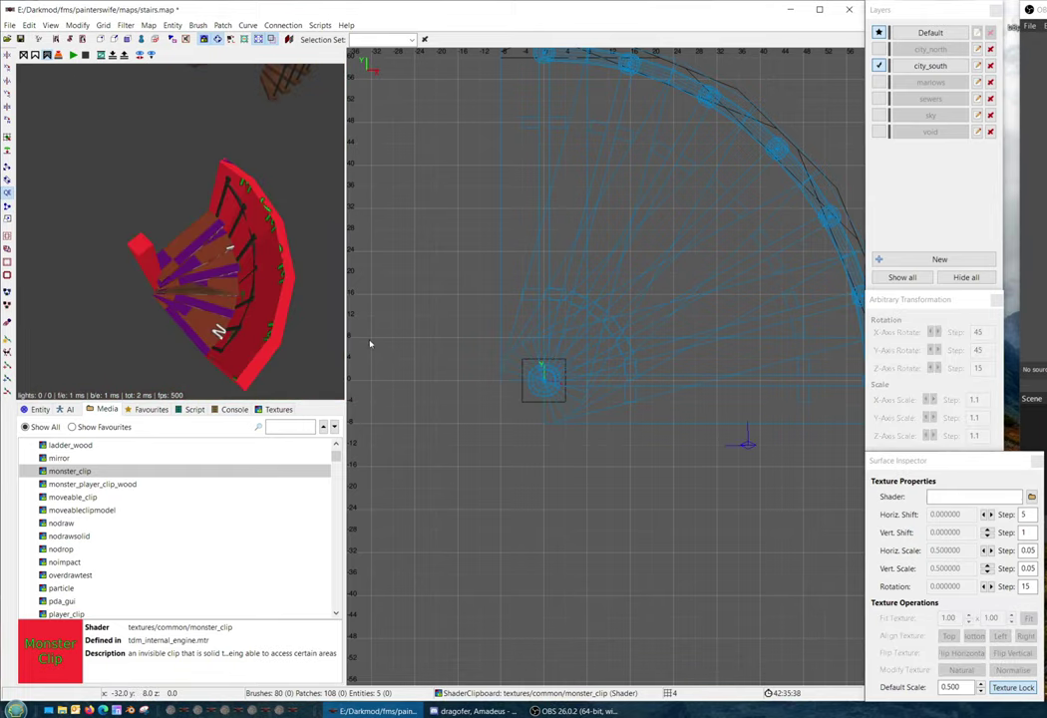
# Check the monster clip brushes around the whole staircase and save the map
pyautogui.scroll(-4, 519, 362)
pyautogui.rightClick(95, 309)
pyautogui.scroll(-4, 181, 232)
pyautogui.rightClick(96, 309)
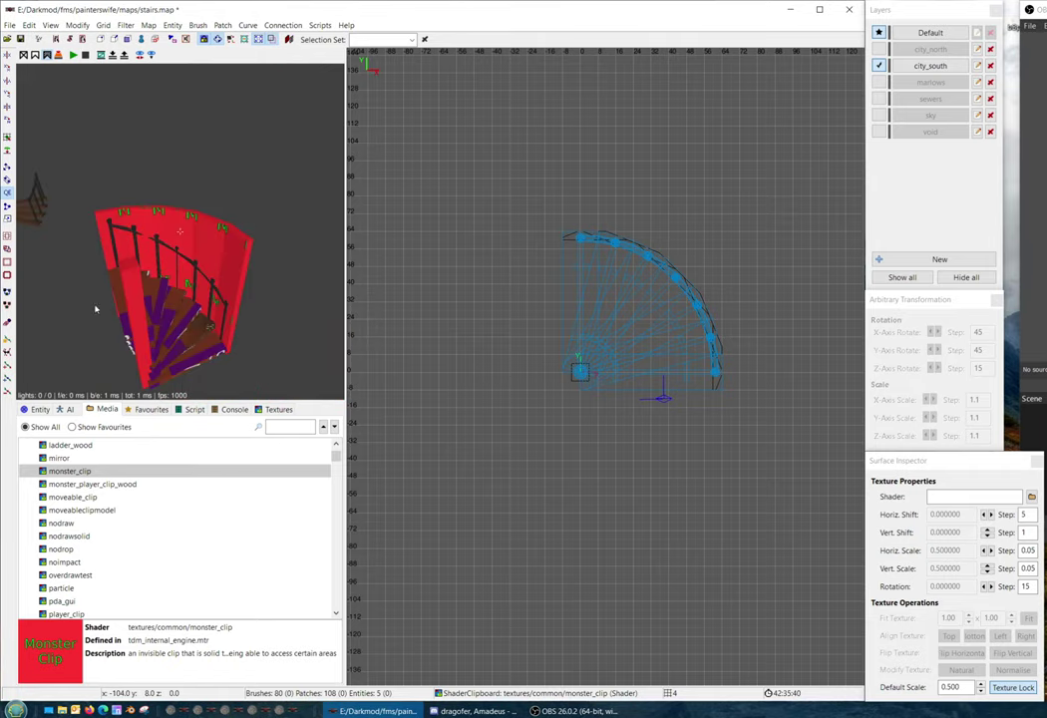
pyautogui.click(21, 38)
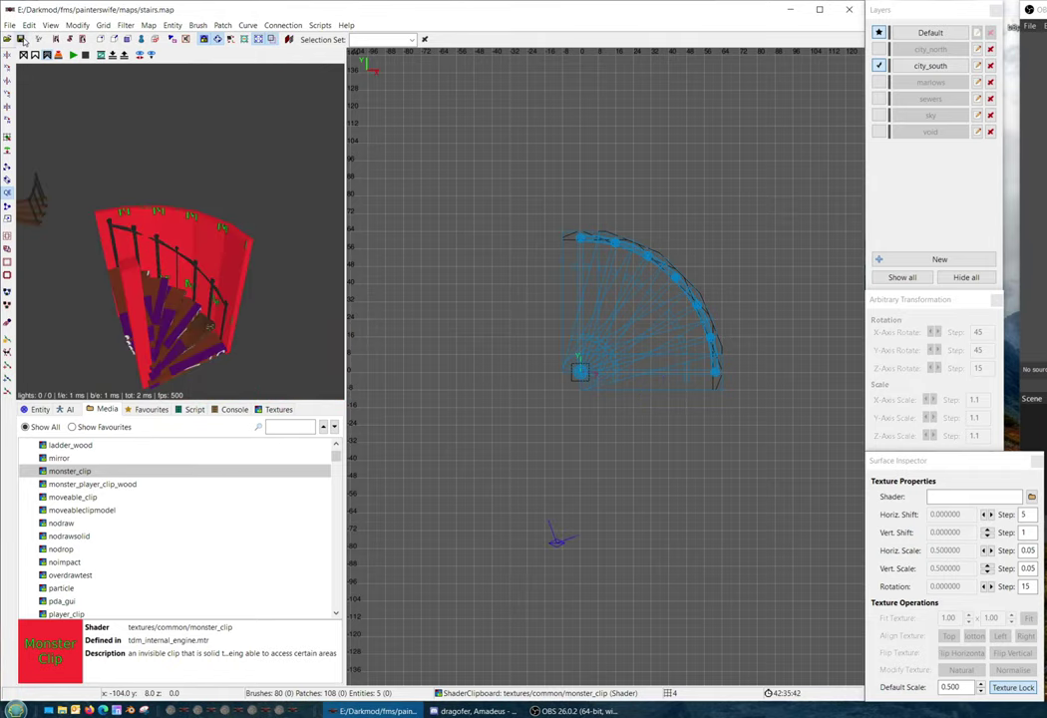